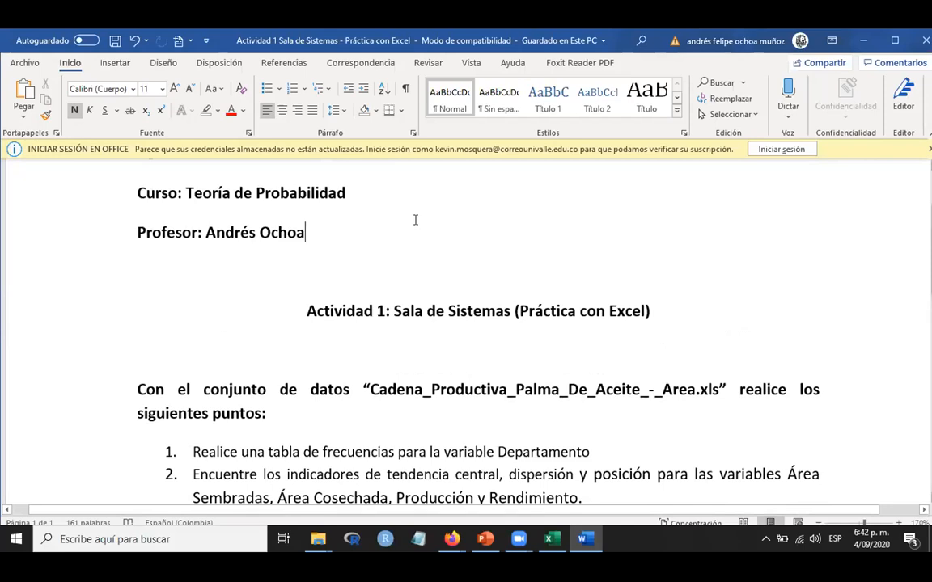
Step: Read through the Actividad 1 instructions, from the course heading to the eight numbered points to solve with the palm oil dataset
scroll(415, 220, up, 1)
scroll(414, 218, down, 2)
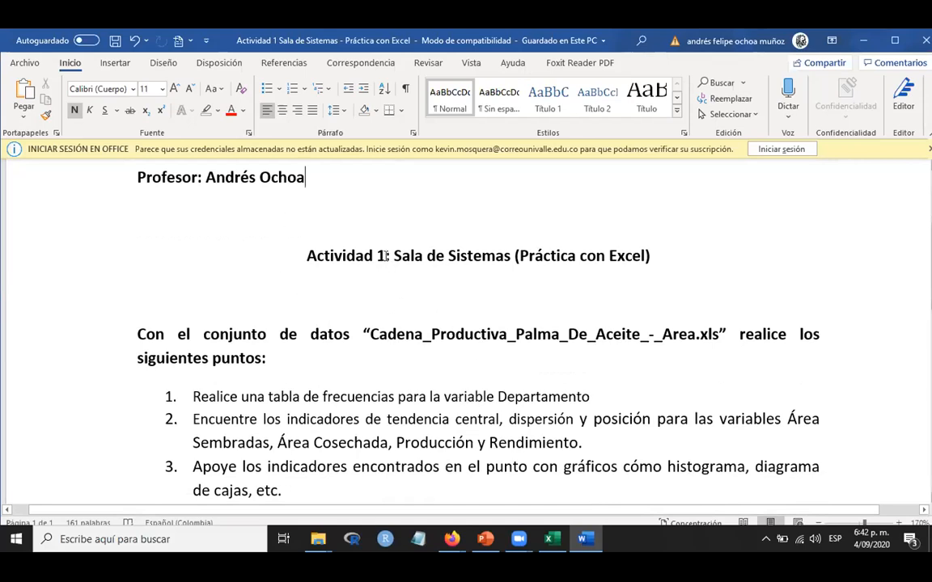
scroll(386, 256, up, 3)
scroll(386, 256, down, 1)
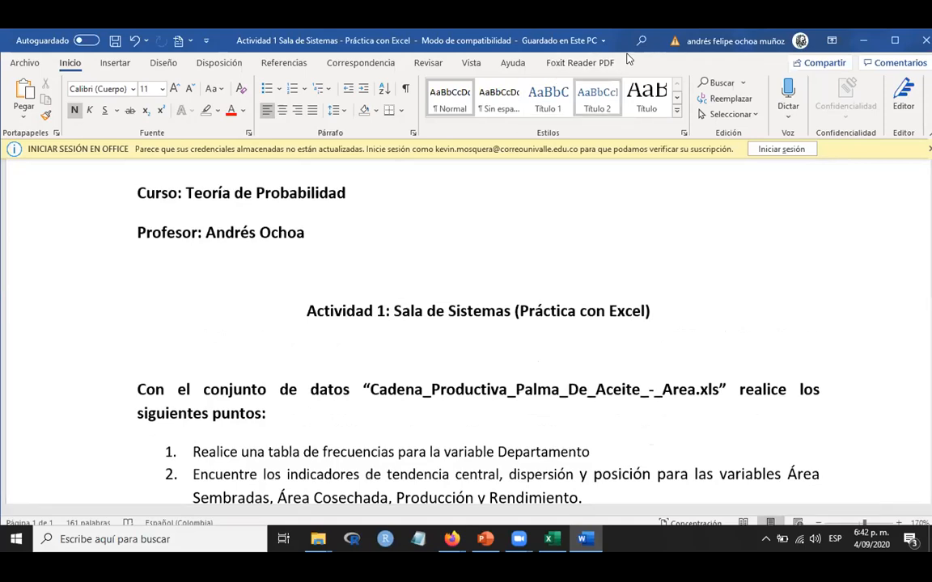
scroll(418, 343, down, 1)
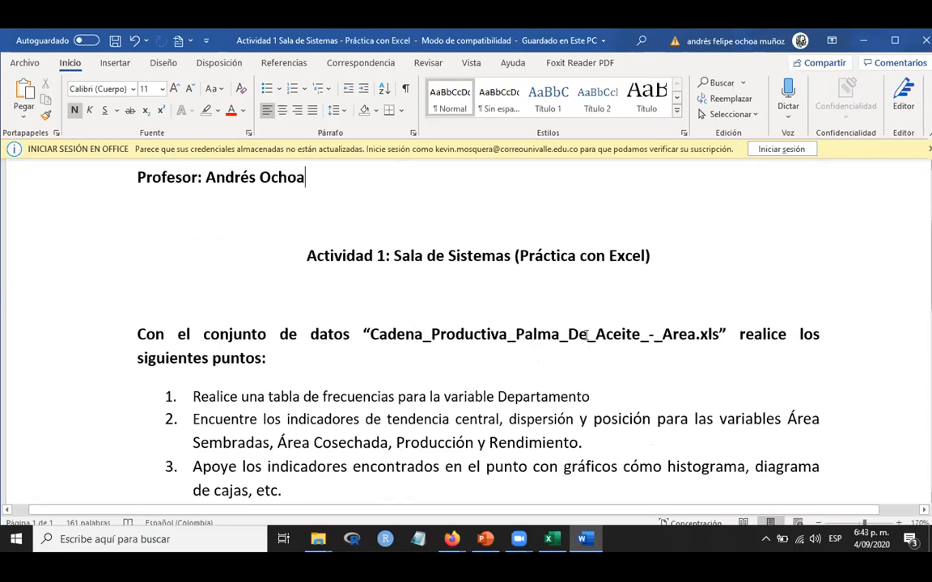
scroll(705, 330, down, 1)
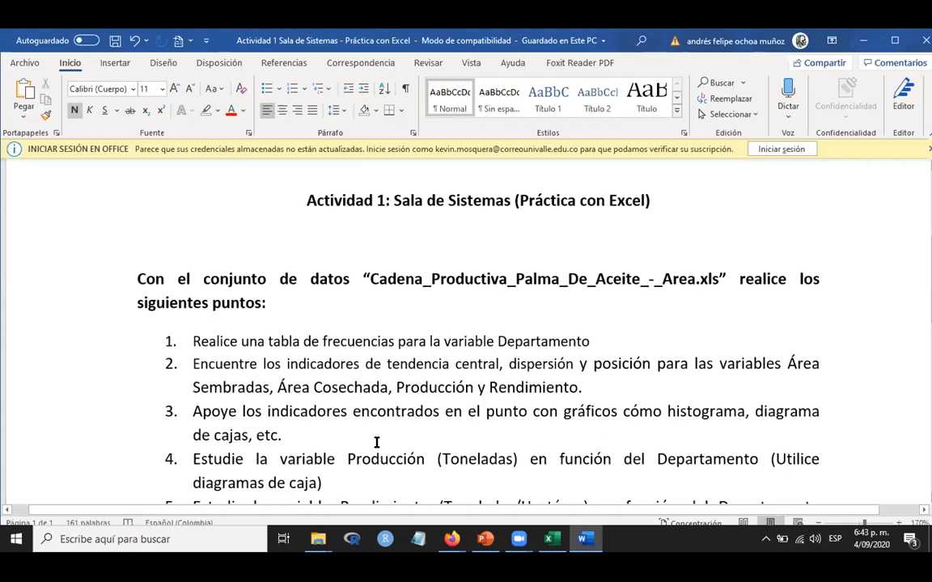
scroll(527, 409, down, 1)
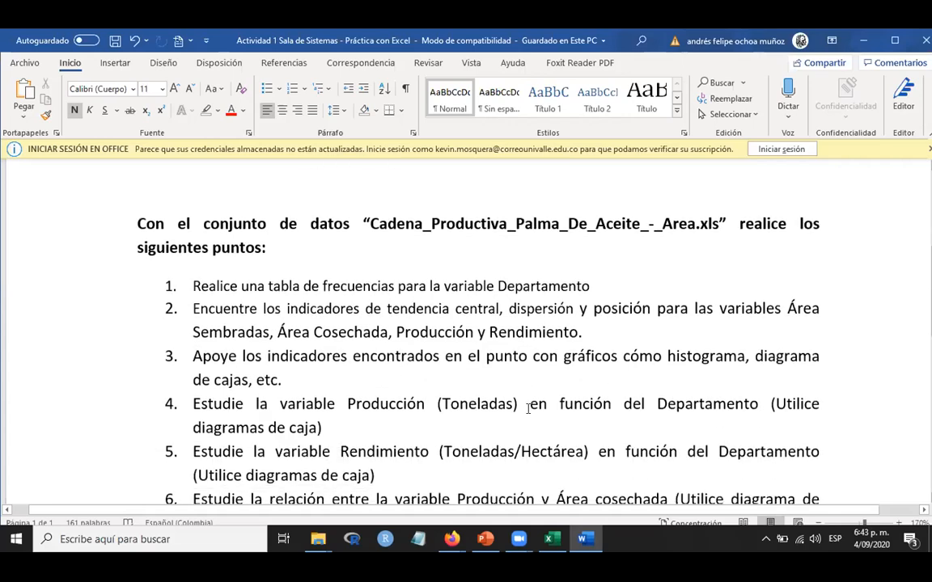
scroll(292, 368, down, 1)
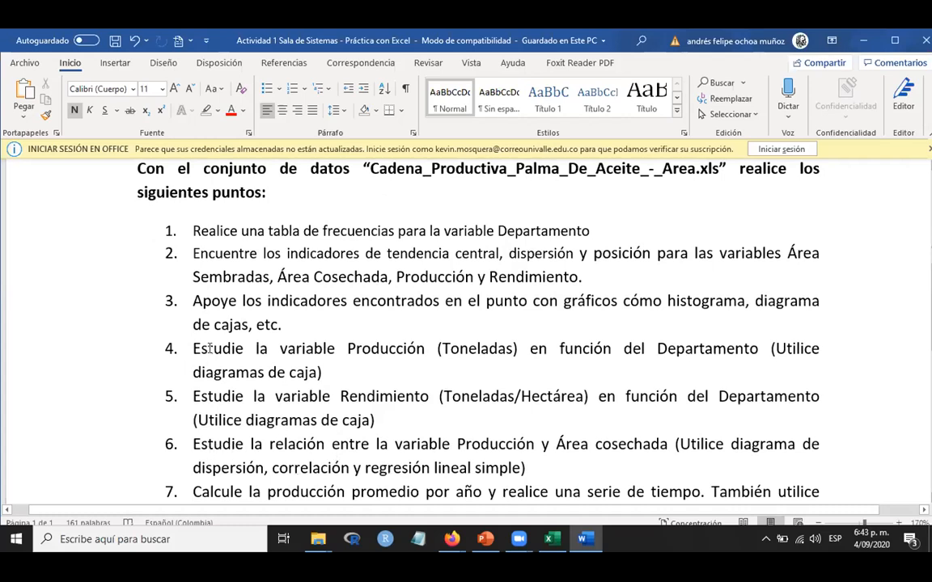
scroll(315, 476, down, 1)
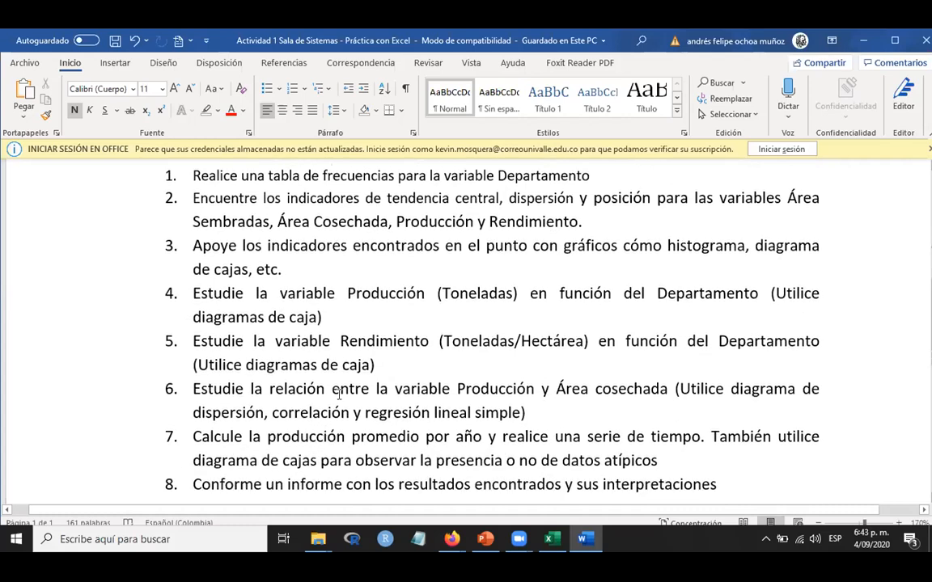
scroll(339, 394, up, 2)
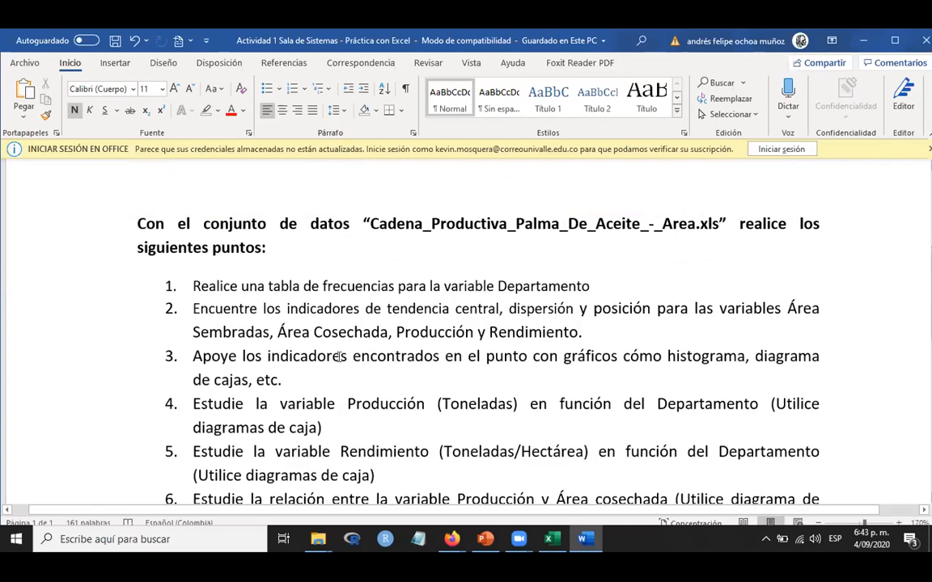
scroll(303, 366, up, 1)
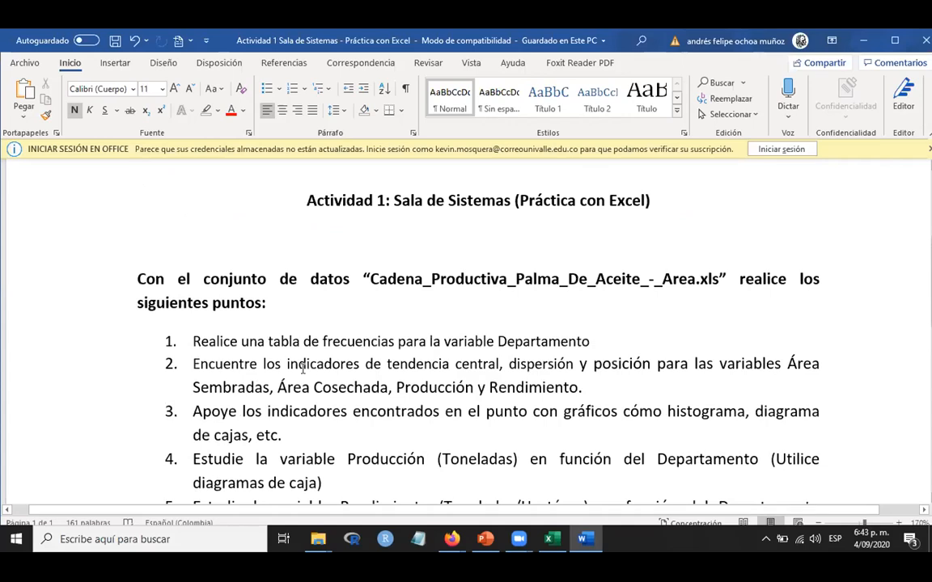
Step: Switch to the palm oil workbook in Excel and enlarge the sheet view to 110%
click(549, 538)
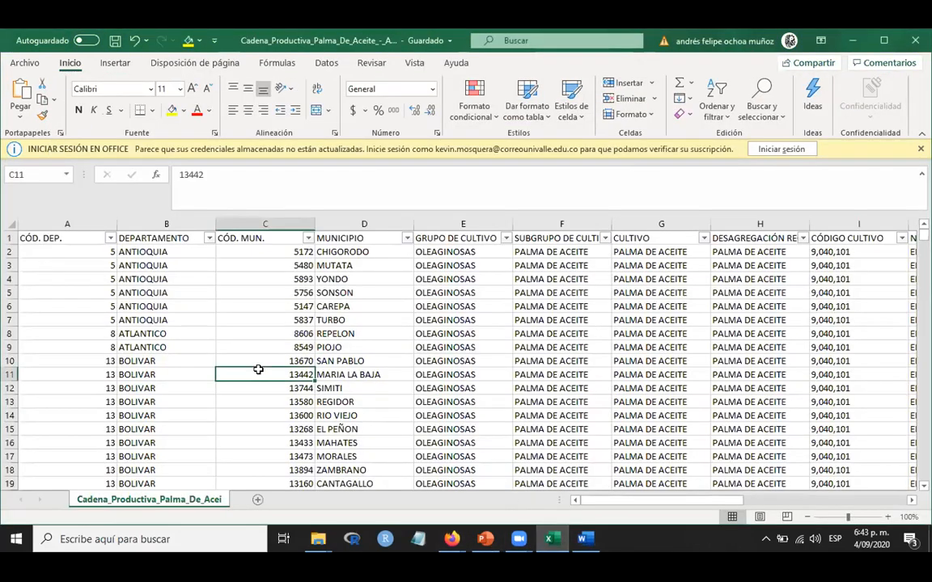
click(887, 517)
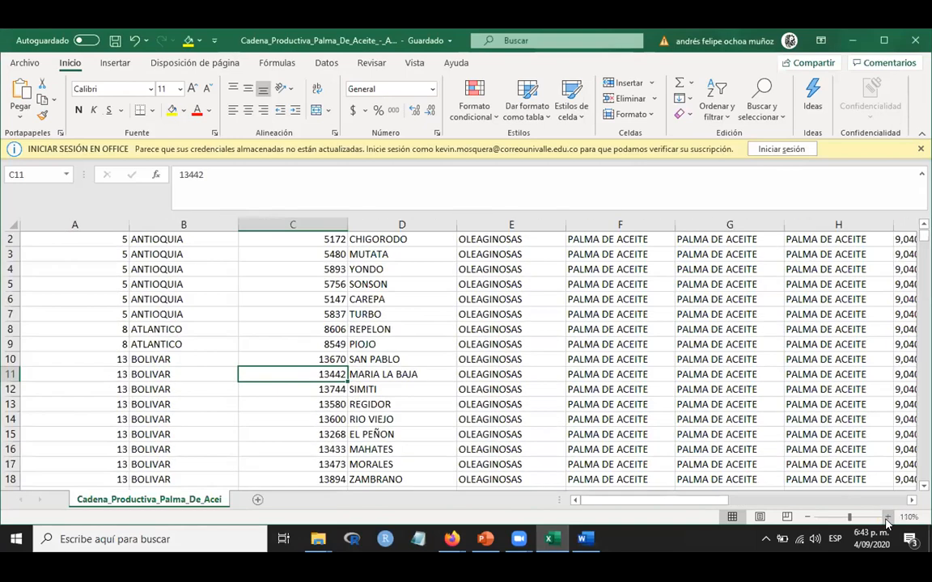
scroll(242, 328, up, 1)
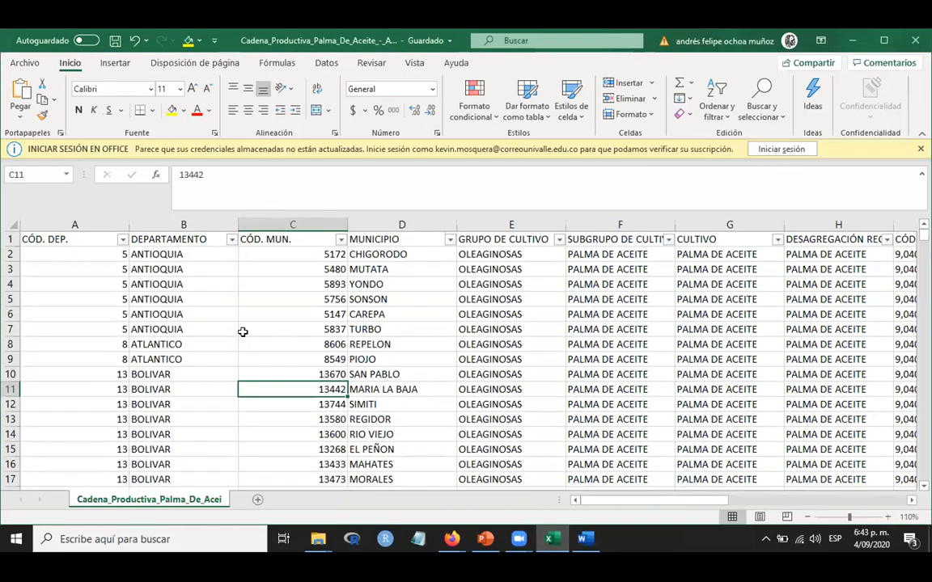
Step: Switch to the Talleres y Monitorias course page in Firefox and review the posted palm oil data and activity items
click(592, 547)
mouse_move(431, 538)
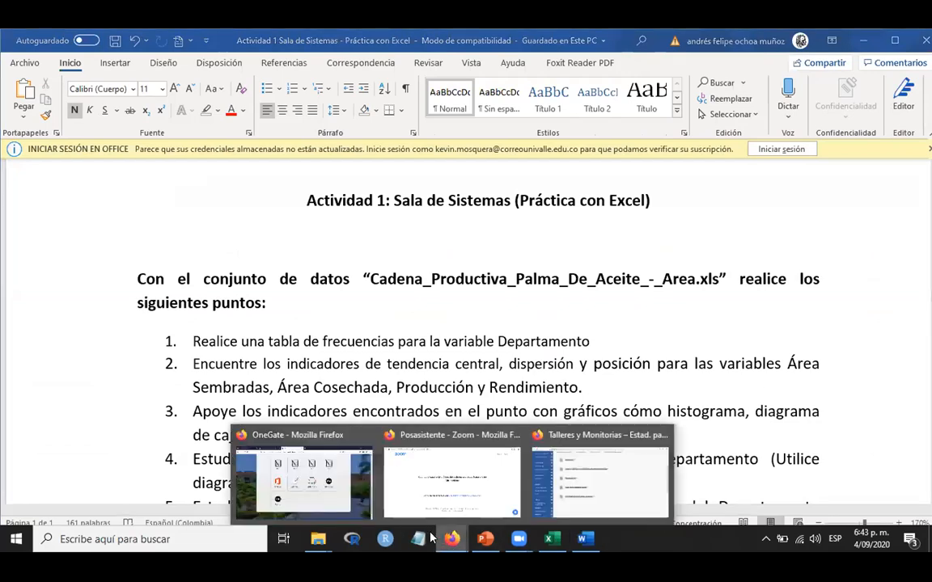
click(600, 481)
scroll(429, 385, up, 1)
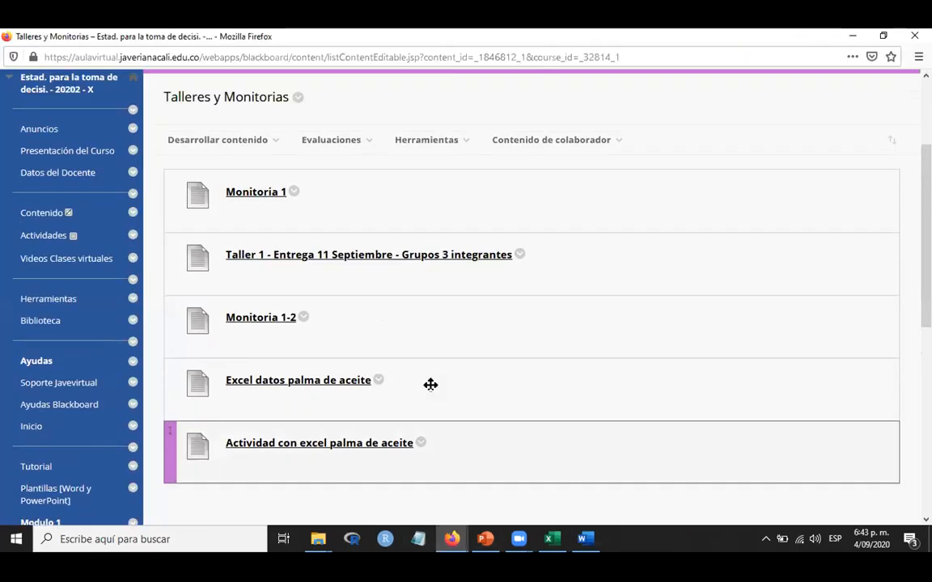
mouse_move(330, 140)
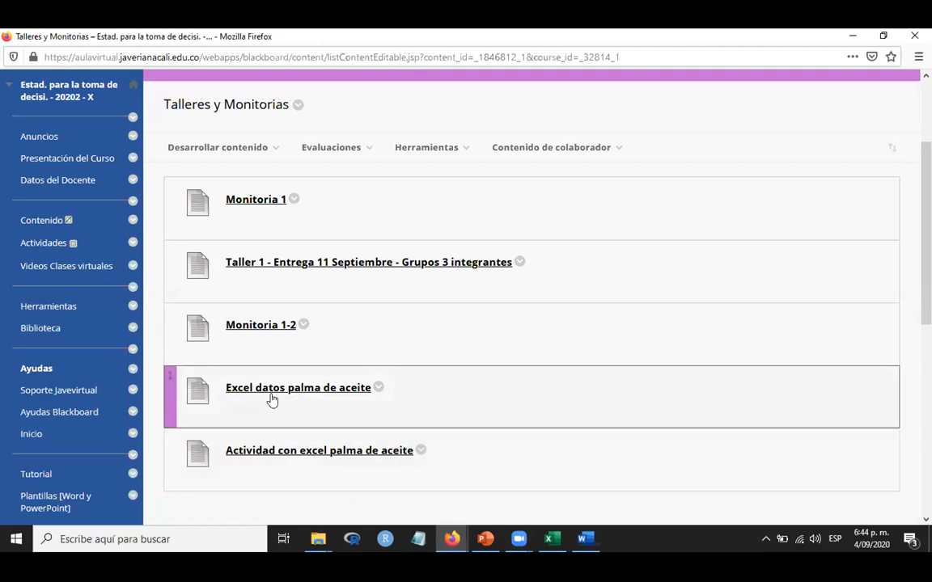
Step: Return to the Excel workbook and select the whole CÓD. DEP. column of data to check how many rows the dataset has
click(553, 539)
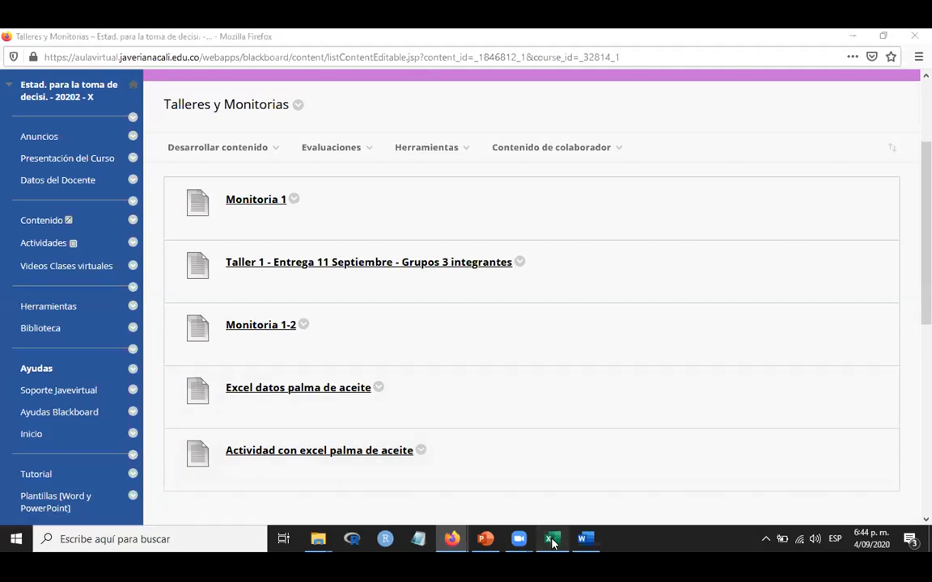
click(90, 238)
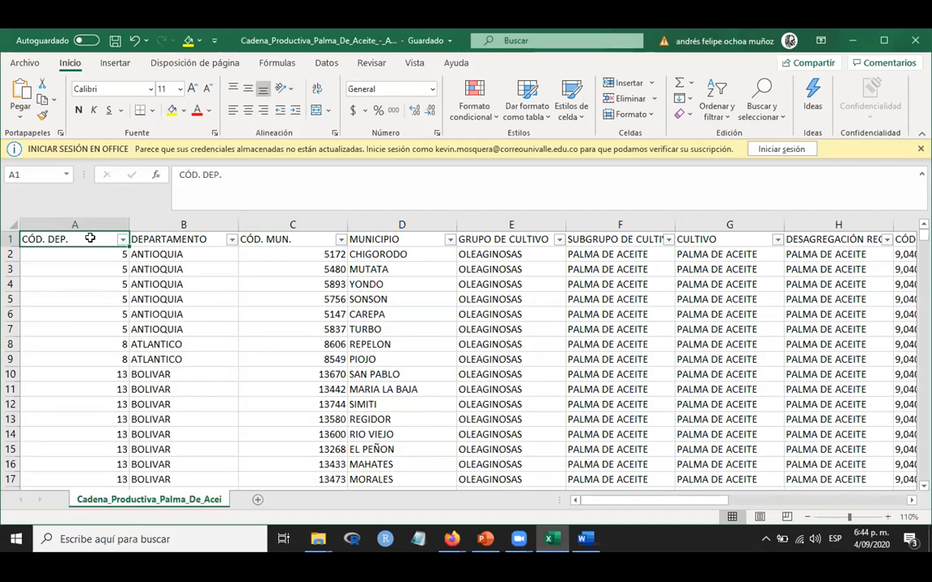
key(ctrl+shift+Down)
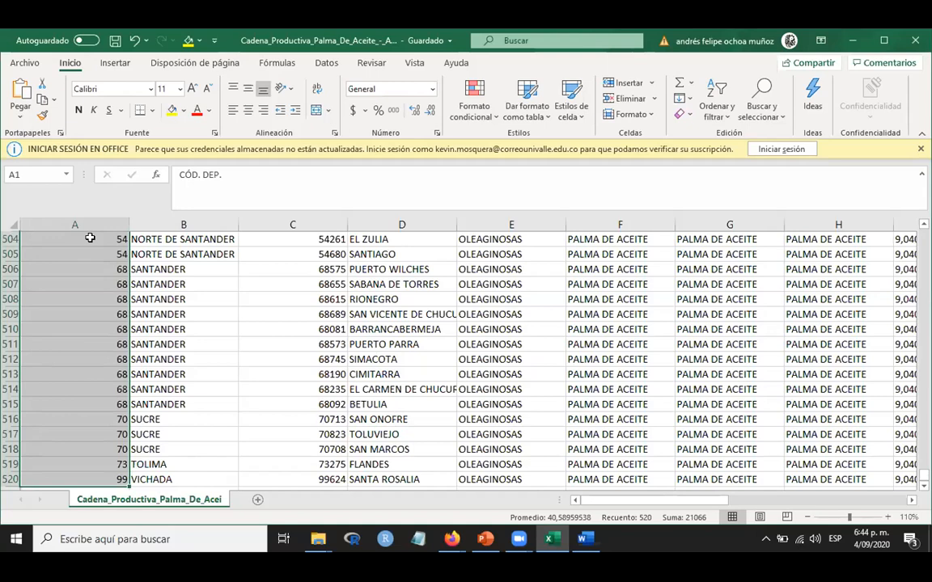
scroll(93, 243, up, 20)
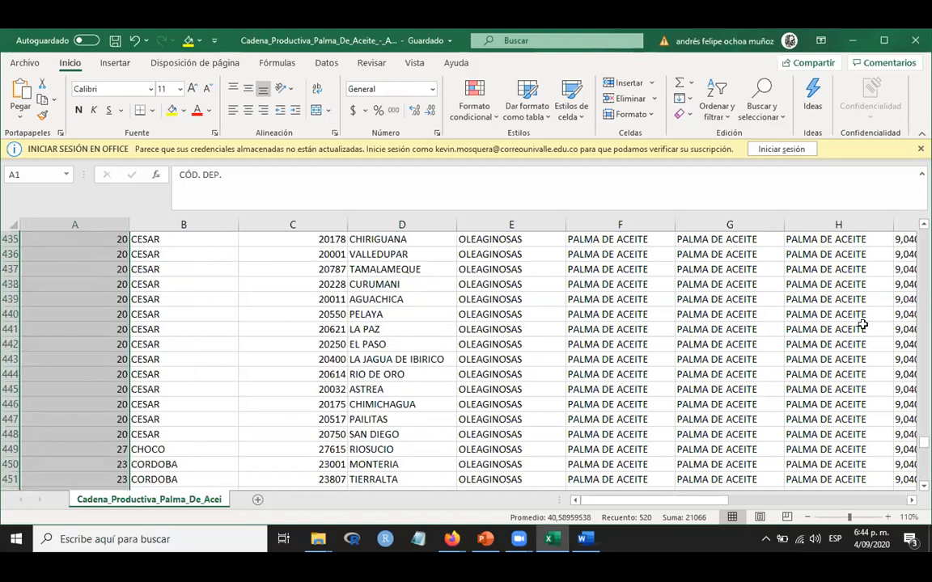
scroll(62, 268, up, 20)
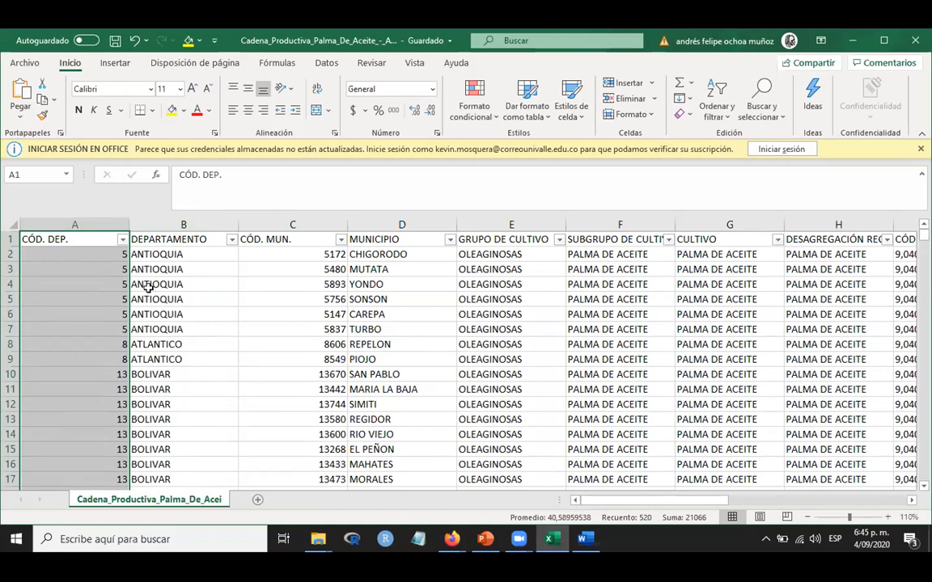
Step: Examine the column headers one by one, from CÓD. DEP. to DESAGREGACIÓN REGIONAL Y/O SISTEMA PRODUCTIVO
click(89, 239)
click(145, 237)
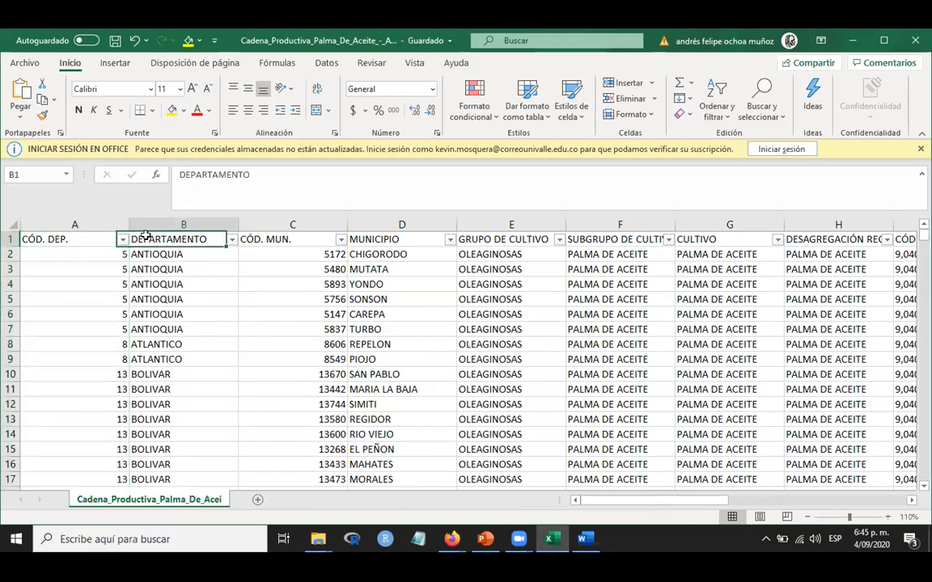
click(289, 235)
click(400, 235)
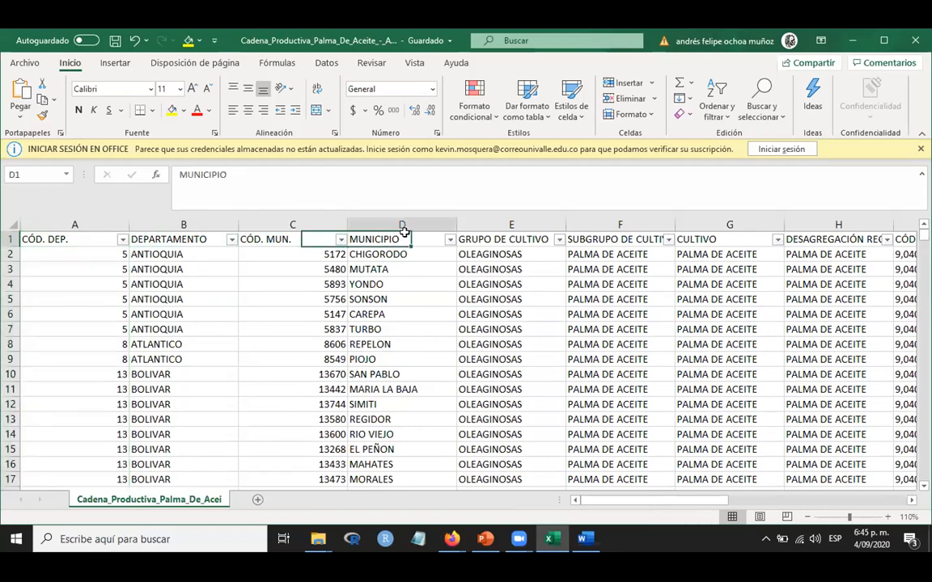
click(510, 235)
click(603, 236)
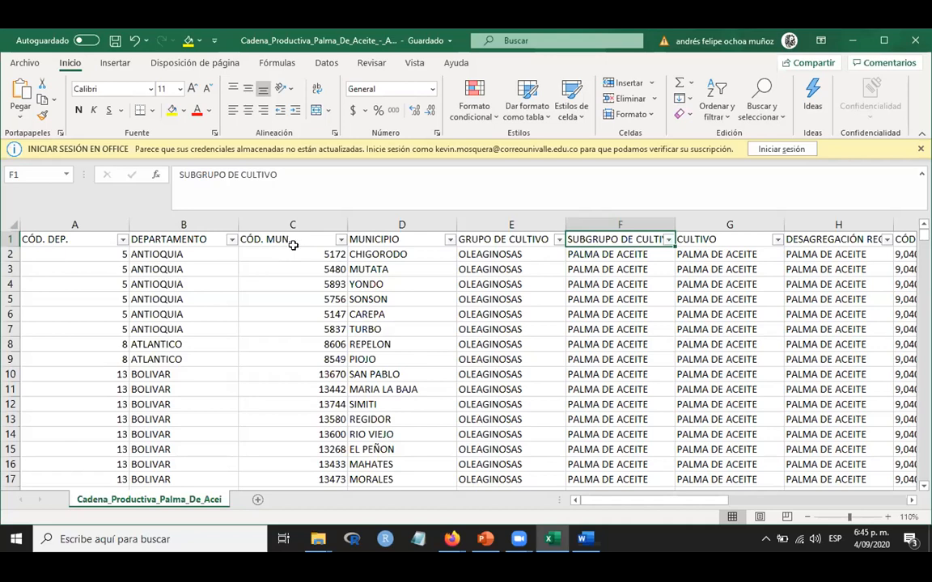
click(113, 241)
click(154, 240)
click(274, 240)
click(378, 239)
click(514, 239)
click(629, 240)
click(732, 239)
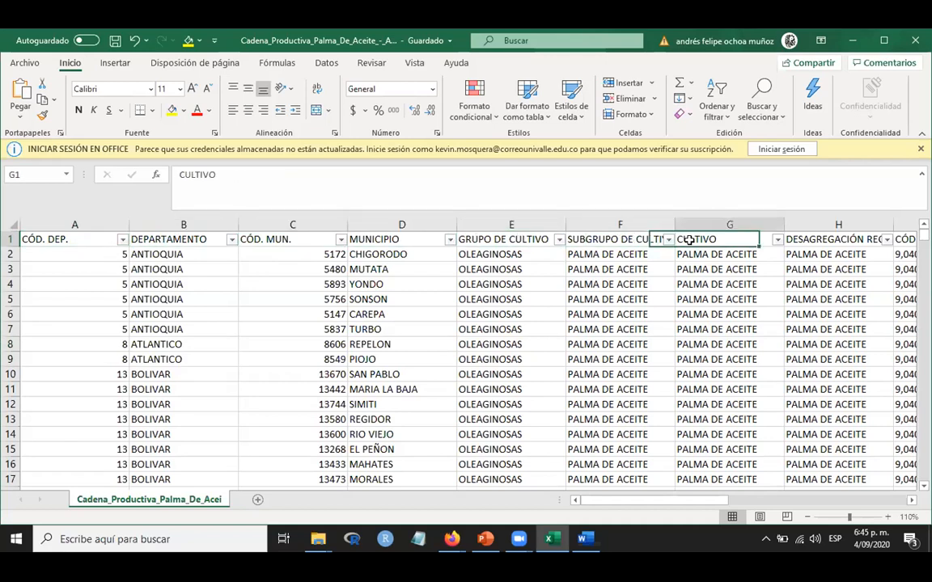
click(817, 239)
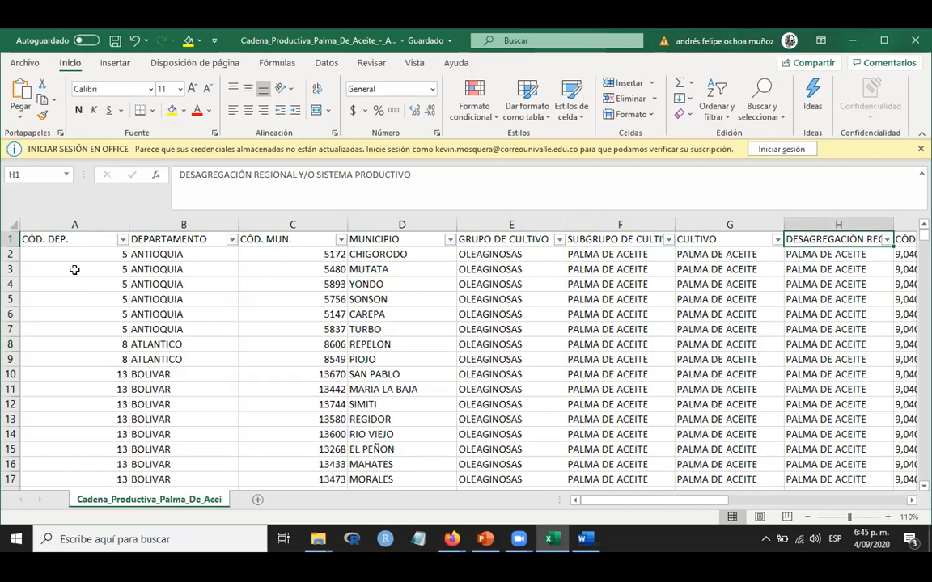
Step: Examine the first department code records beneath the CÓD. DEP. header
click(72, 240)
click(72, 254)
click(72, 269)
click(71, 284)
click(73, 299)
click(73, 308)
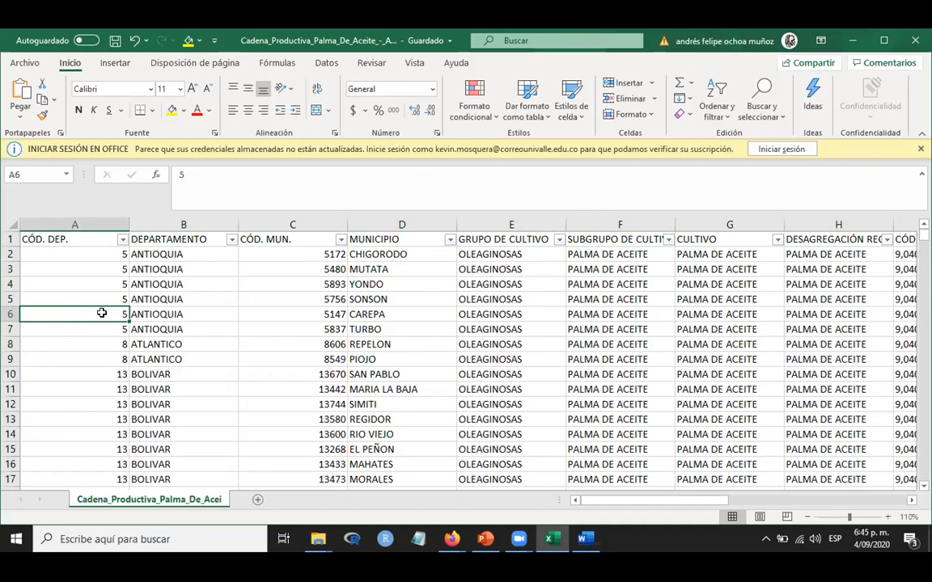
click(73, 270)
click(71, 284)
click(71, 312)
click(45, 267)
click(46, 297)
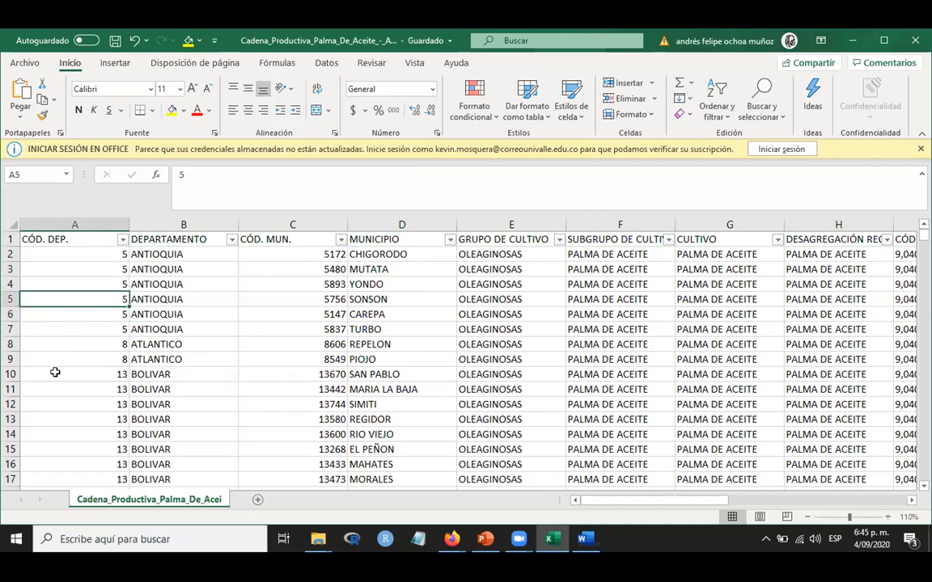
click(72, 280)
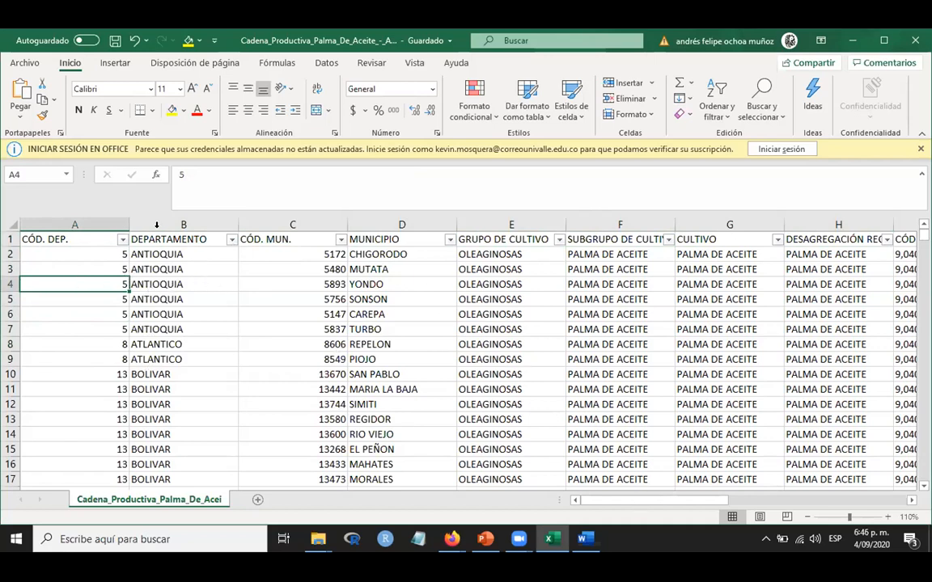
Step: Turn off the data filter and apply it again to the whole header row 1
click(195, 240)
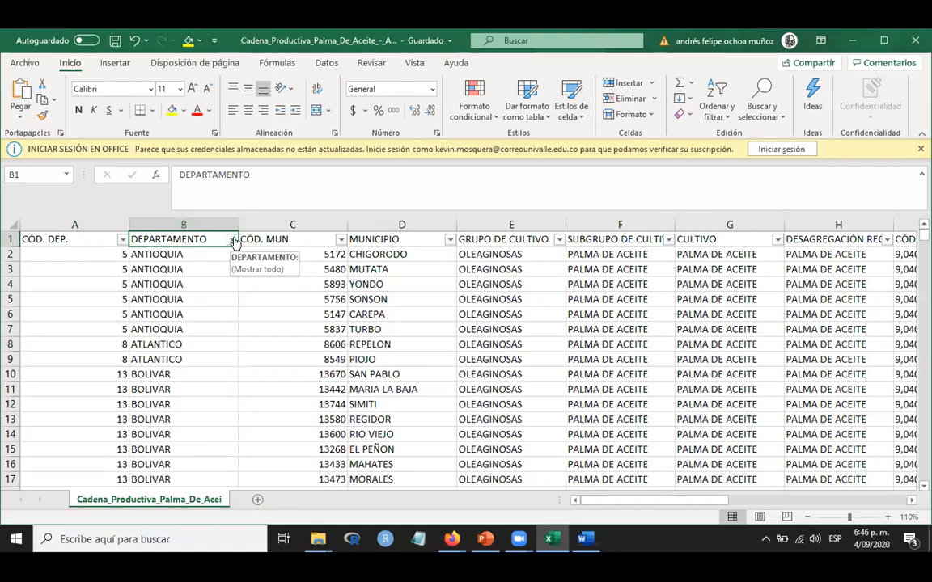
click(724, 100)
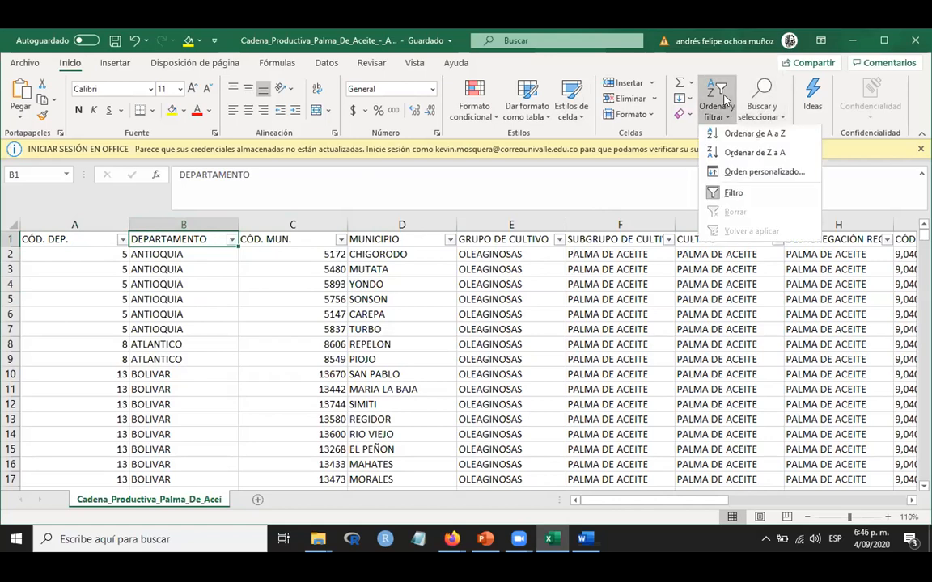
click(732, 193)
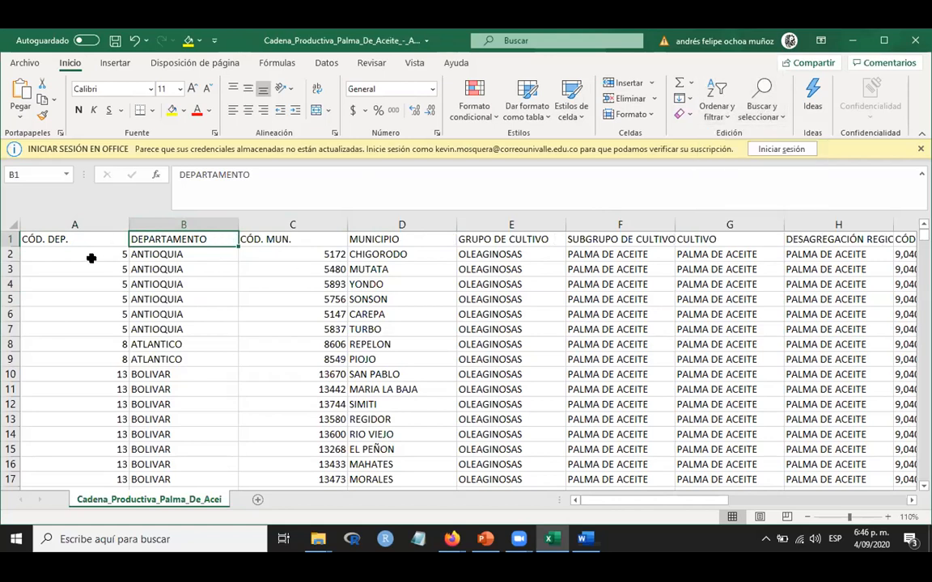
click(11, 238)
click(722, 112)
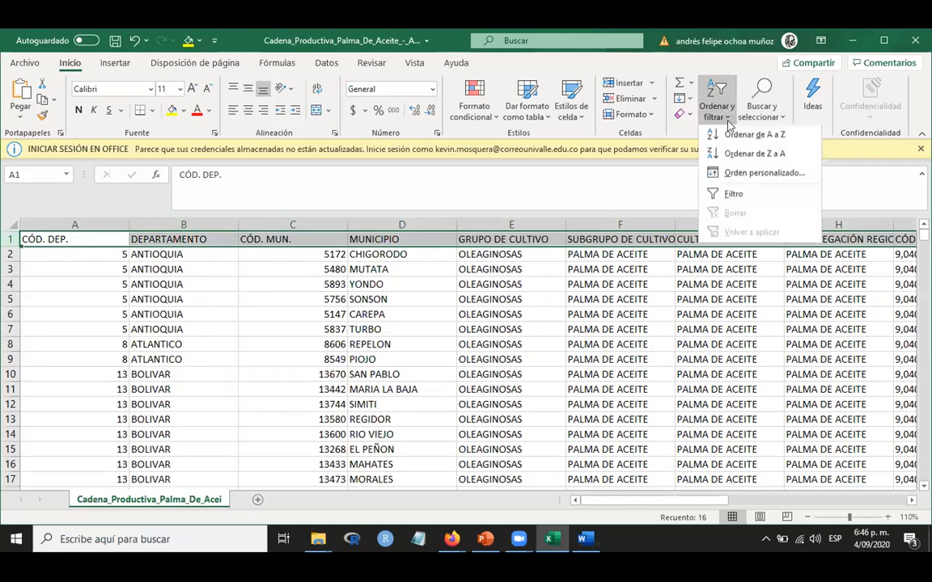
click(732, 192)
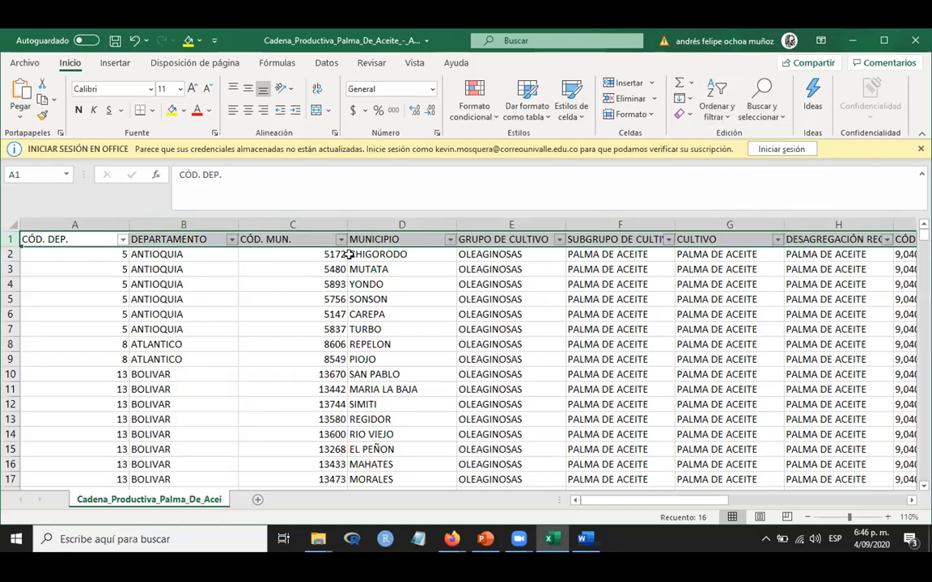
Step: Review the full list of departments in the DEPARTAMENTO column's filter, and close it without filtering
click(230, 239)
drag(215, 396, 190, 356)
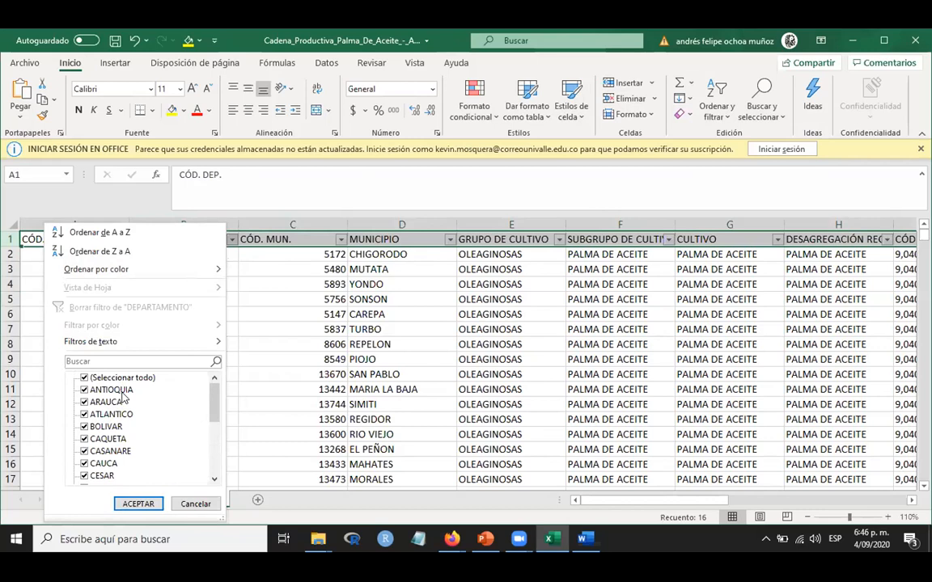
scroll(123, 395, down, 4)
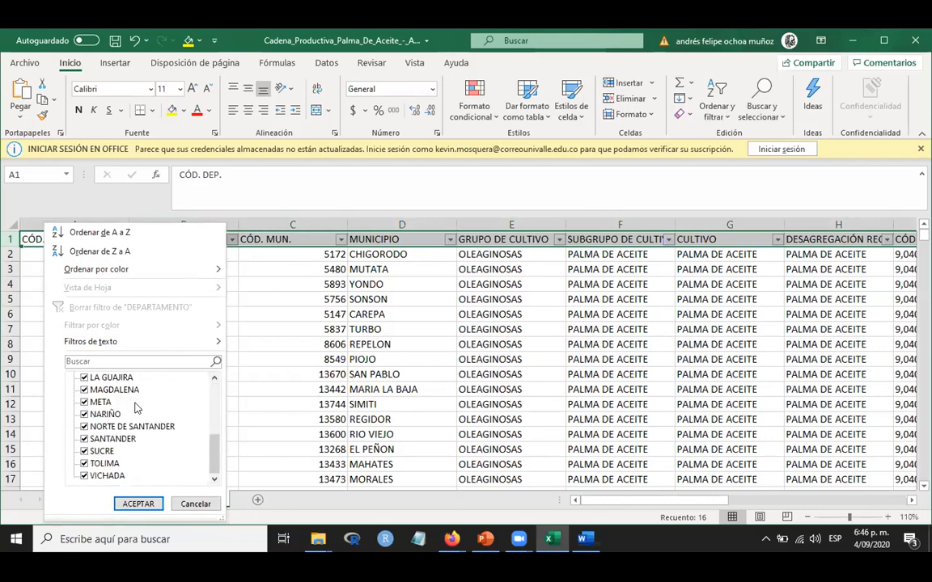
scroll(117, 437, up, 1)
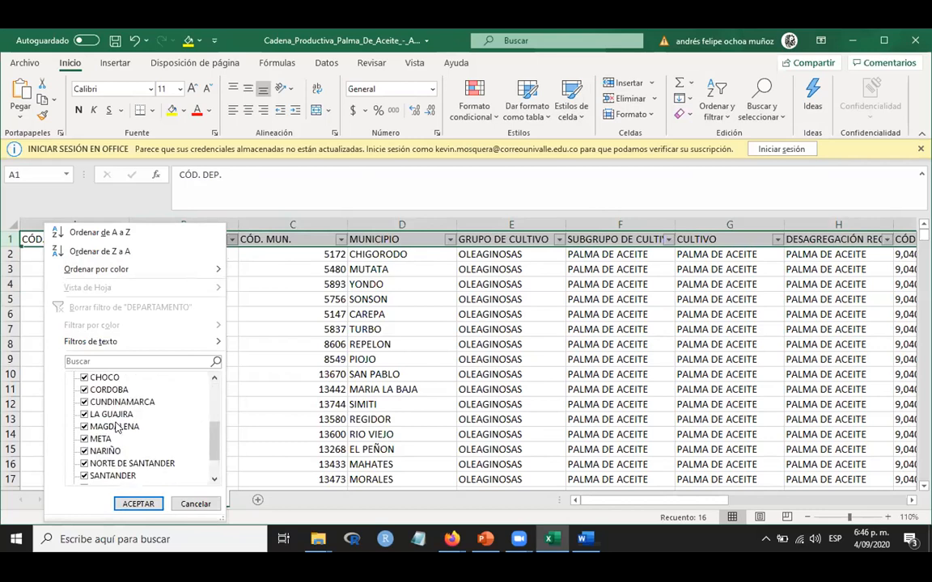
scroll(117, 429, down, 1)
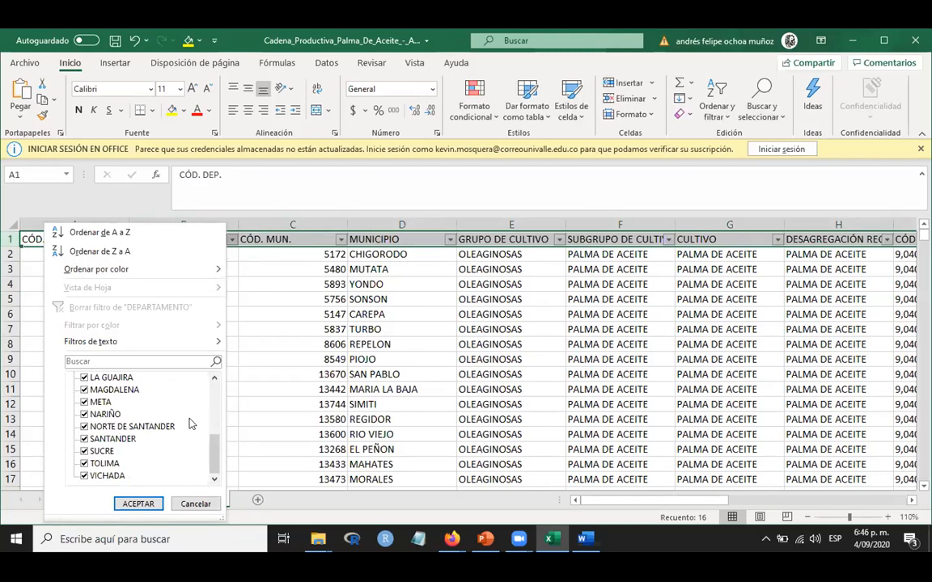
scroll(193, 421, up, 5)
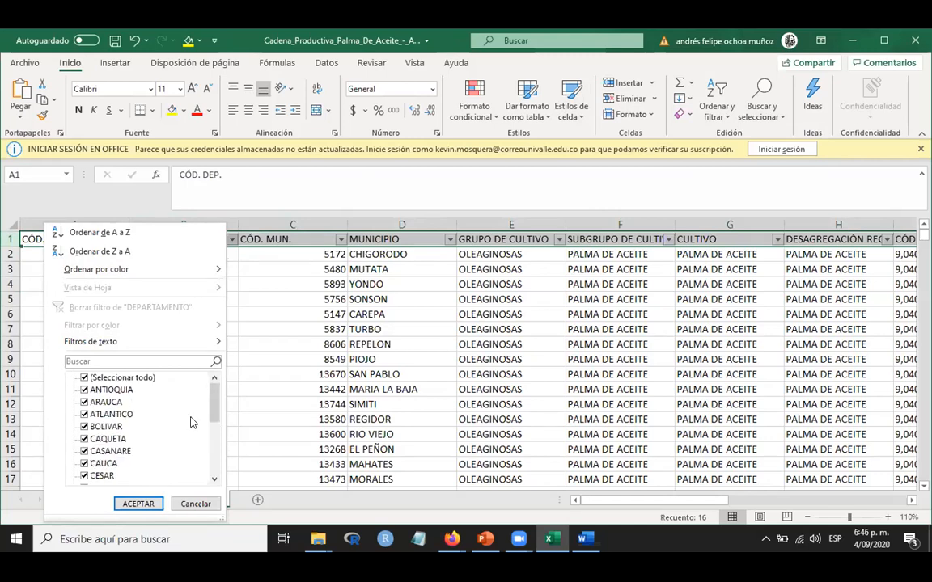
click(196, 504)
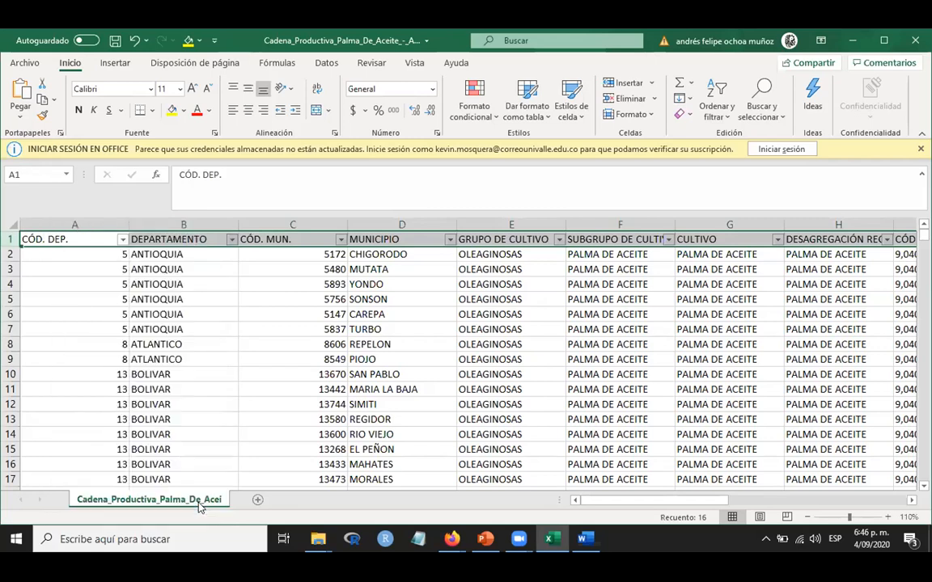
Step: Review the municipality codes in the CÓD. MUN. filter without filtering, and point out the DEPARTAMENTO and MUNICIPIO headers
click(340, 240)
scroll(291, 416, down, 5)
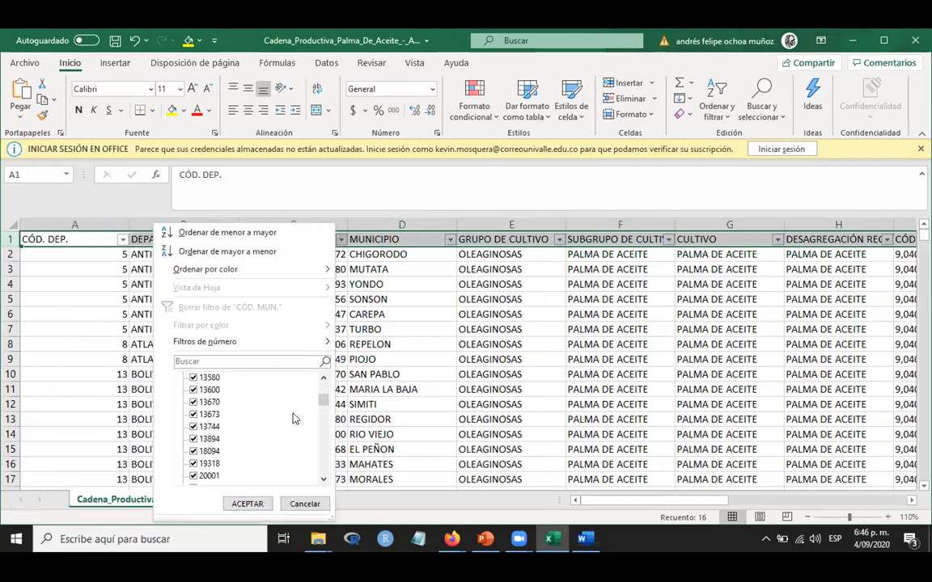
click(305, 504)
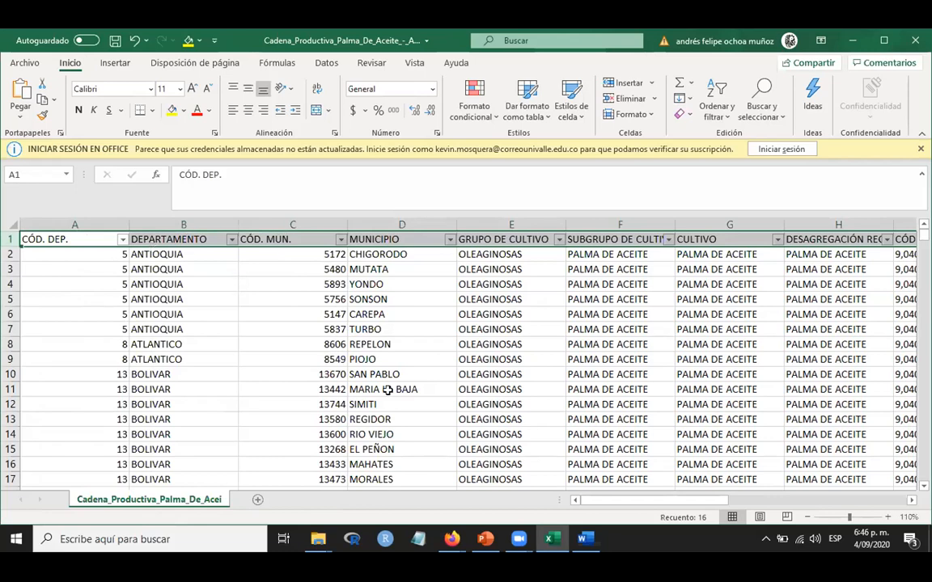
click(212, 240)
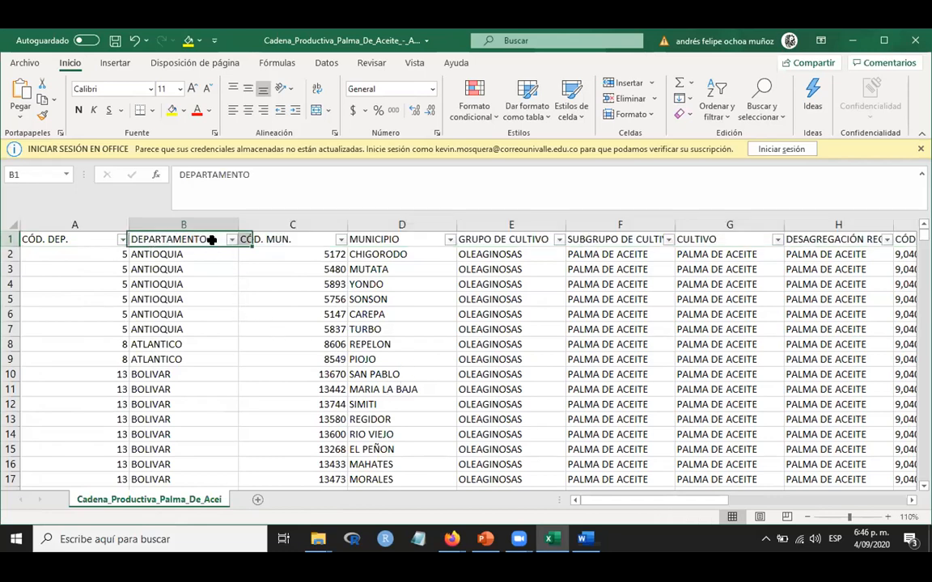
click(383, 240)
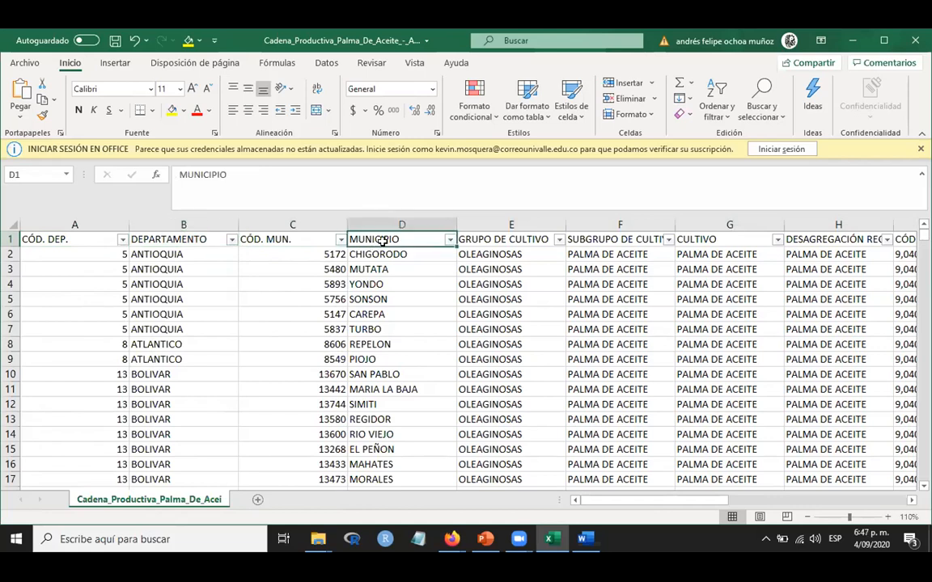
Step: Remove the data filter from header row 1, reselect the whole row and reapply the filter
click(11, 238)
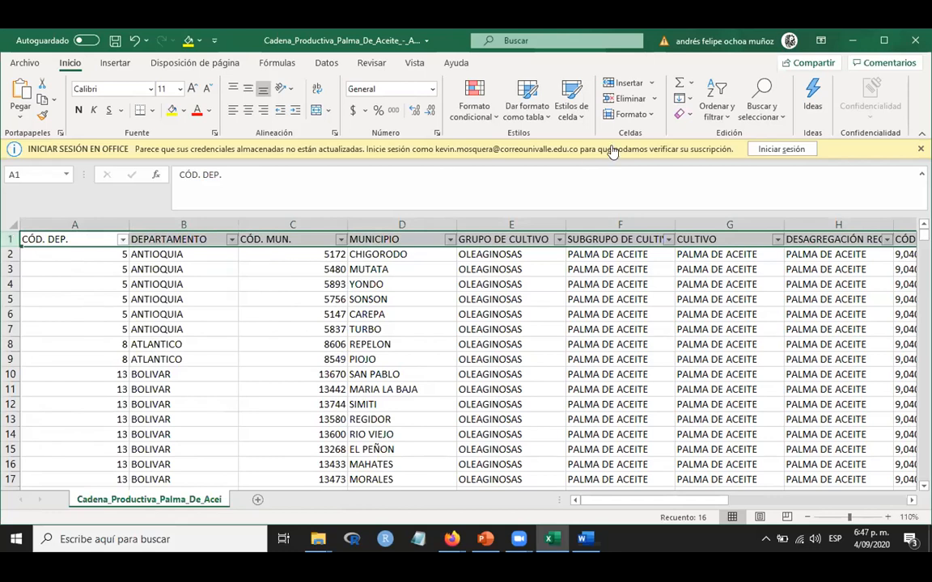
click(717, 98)
click(733, 195)
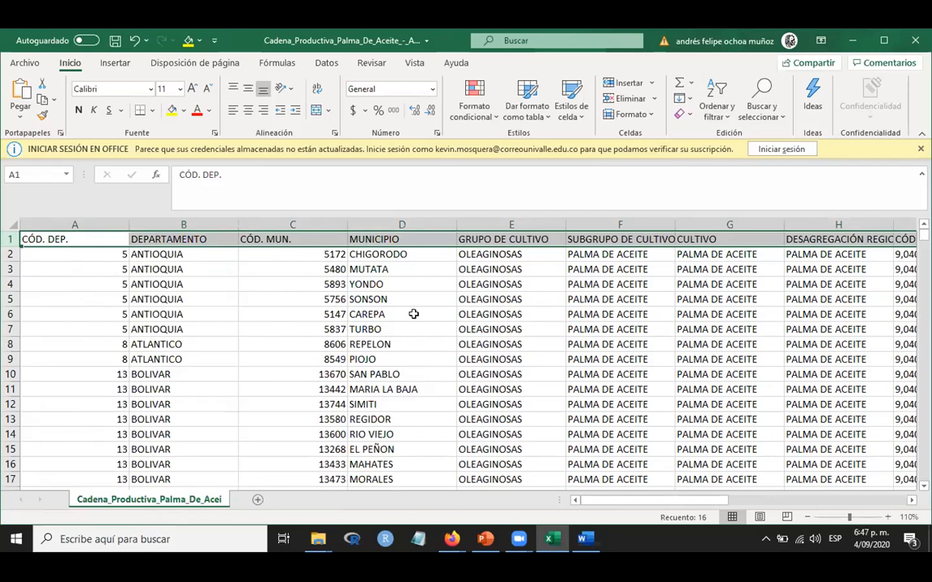
click(432, 269)
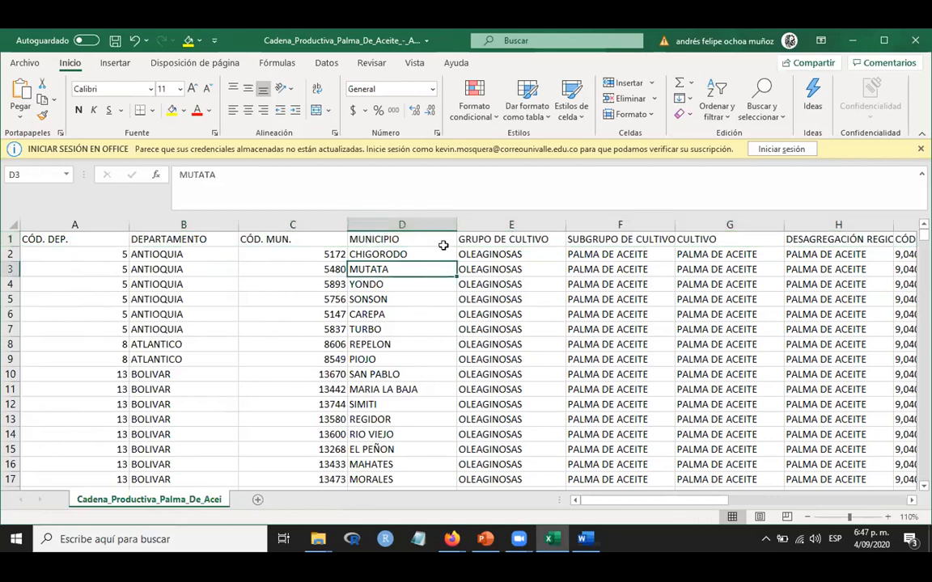
click(434, 254)
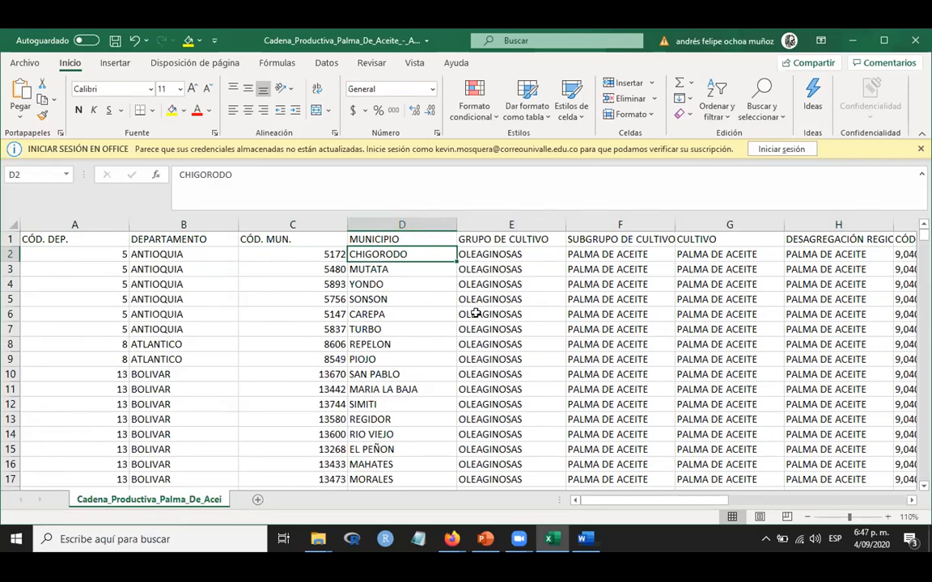
click(10, 237)
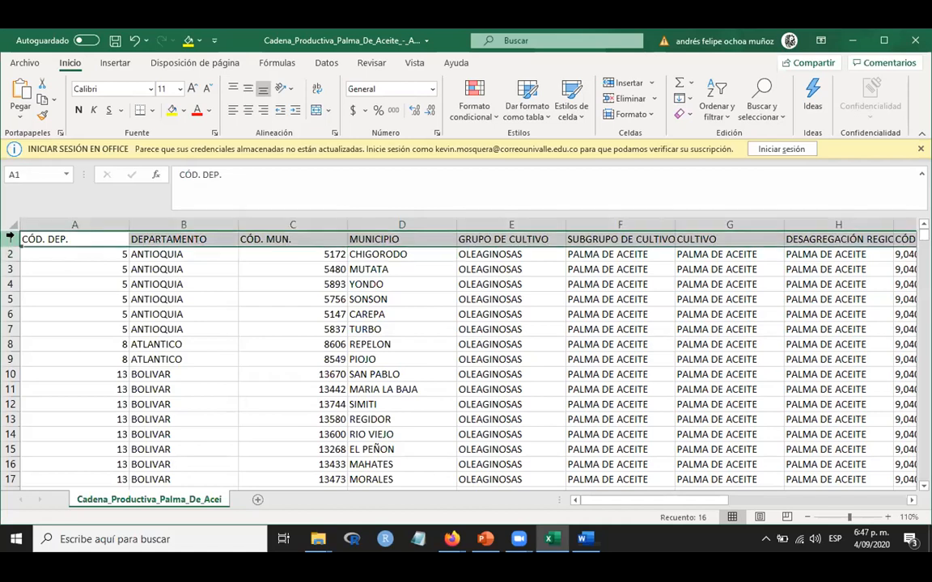
click(708, 116)
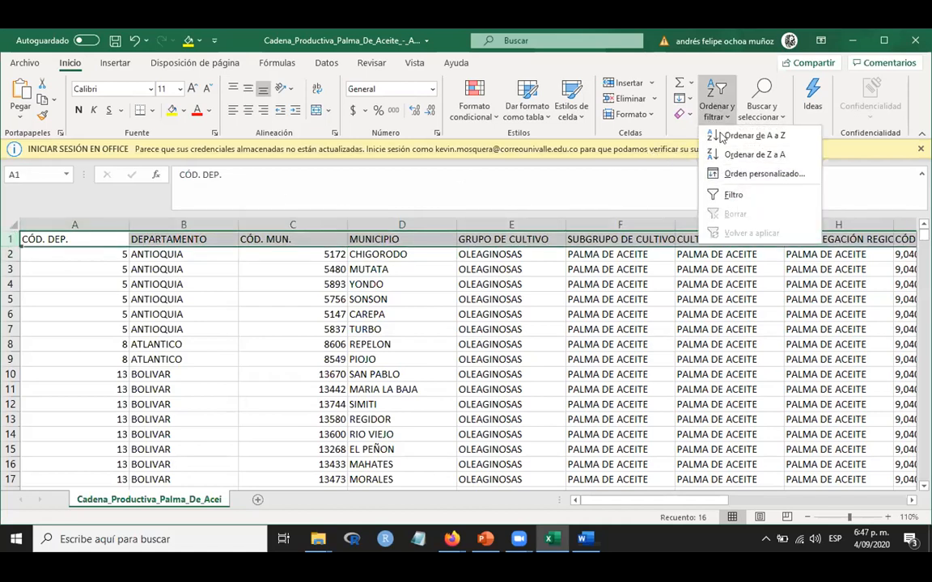
click(736, 195)
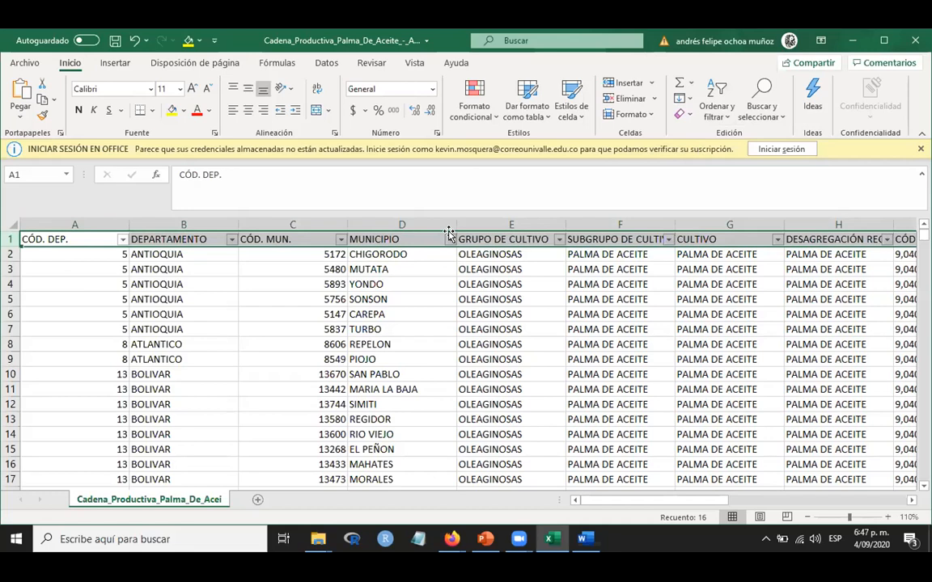
Step: Review the list of municipalities in the MUNICIPIO column's filter, and close it without filtering
click(450, 240)
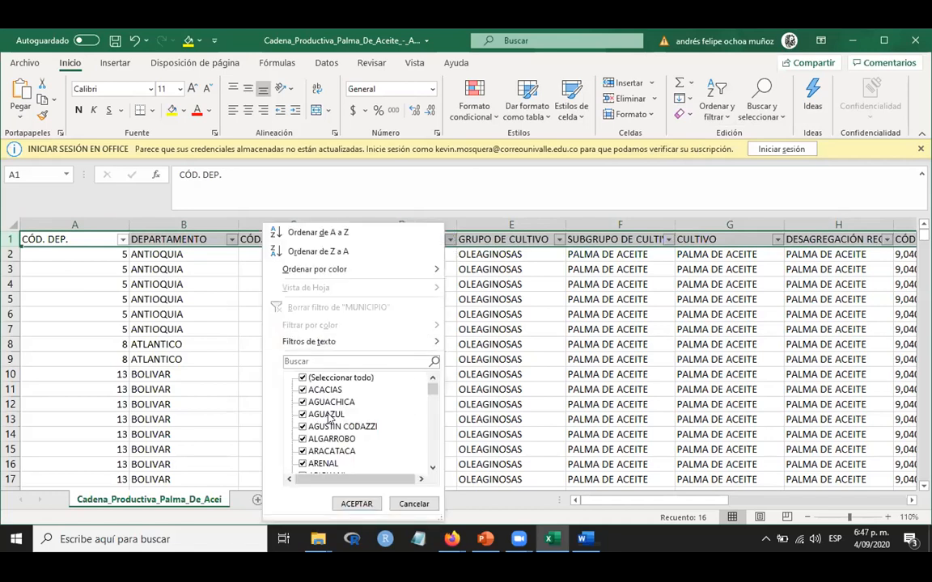
scroll(334, 416, down, 1)
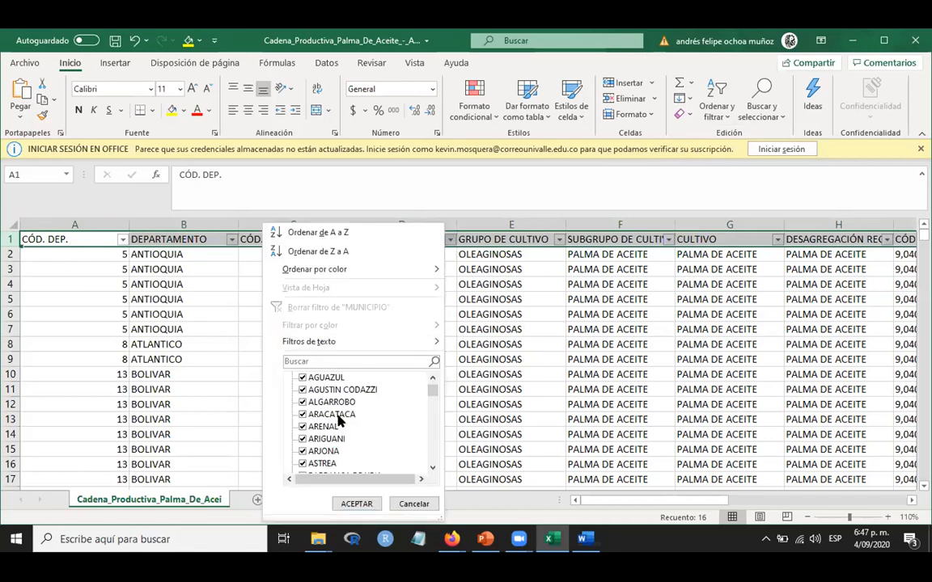
scroll(334, 437, down, 5)
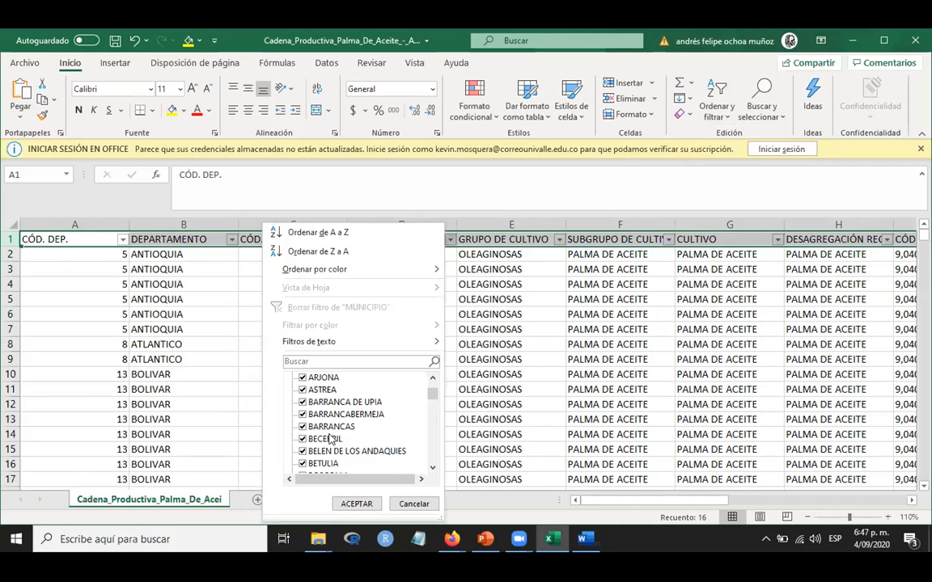
scroll(330, 439, down, 20)
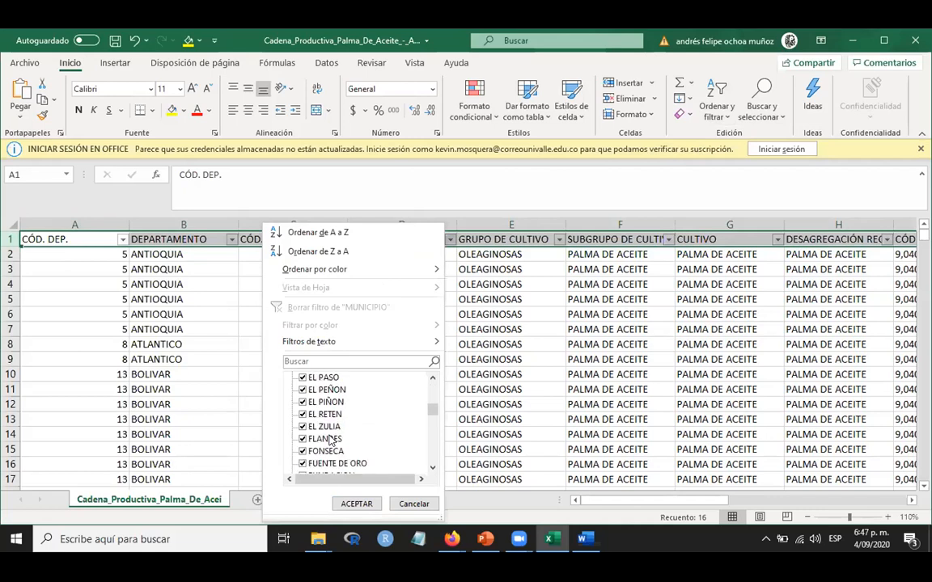
scroll(330, 438, down, 12)
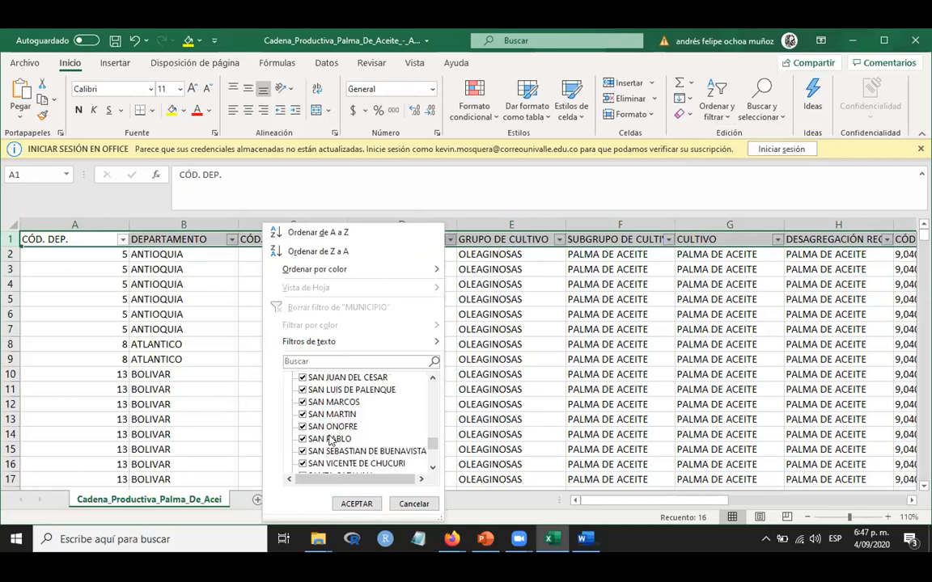
click(414, 503)
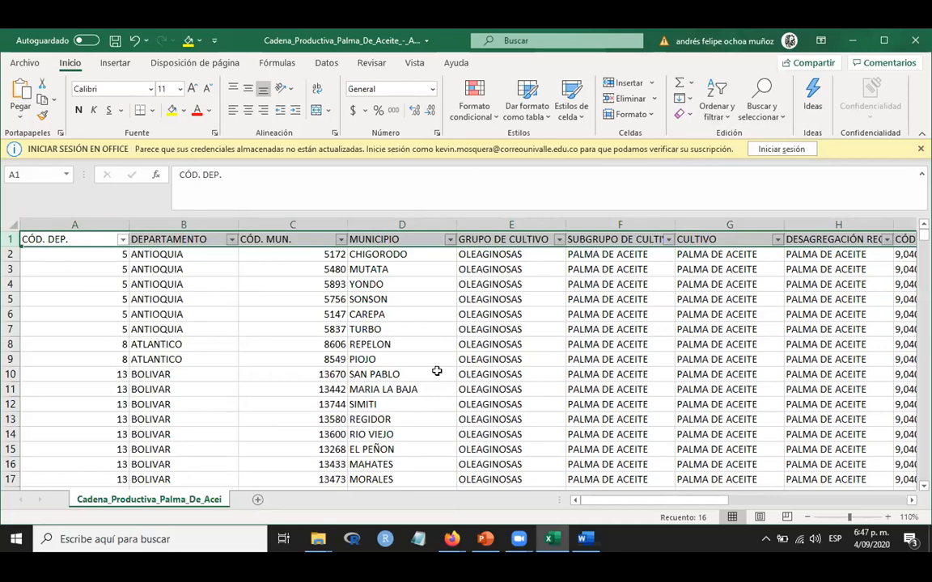
Step: Switch the sheet to page break preview and set its zoom to 100%
drag(722, 500, 734, 495)
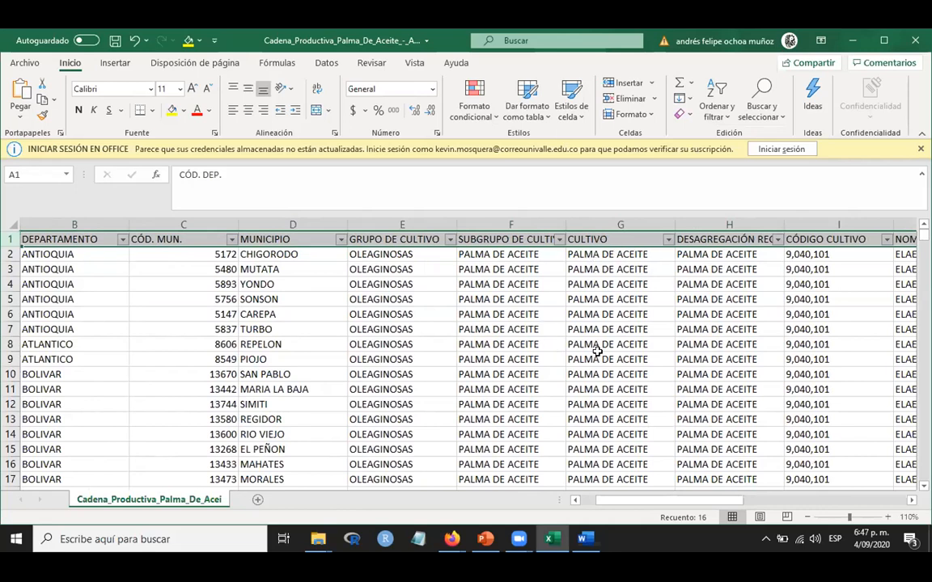
drag(709, 503, 790, 517)
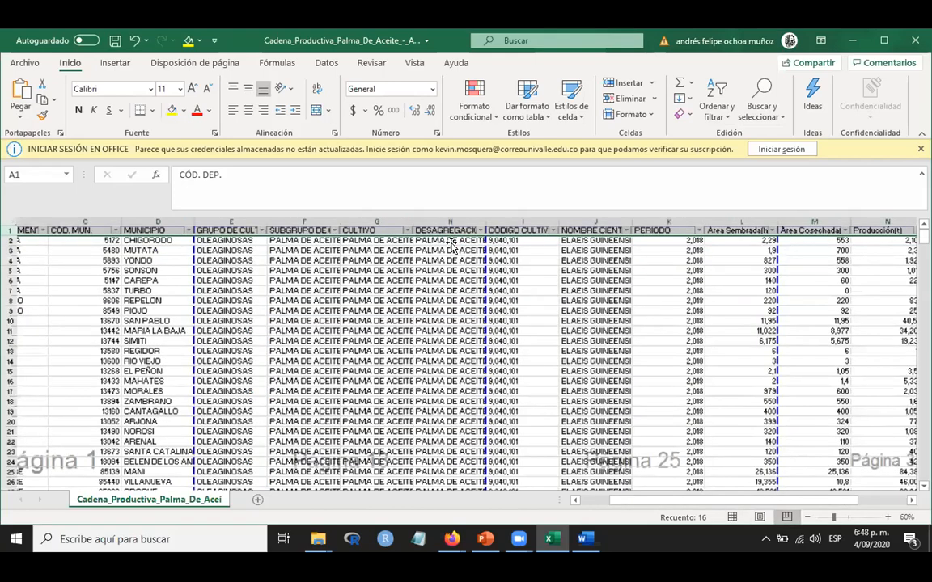
click(450, 237)
click(887, 517)
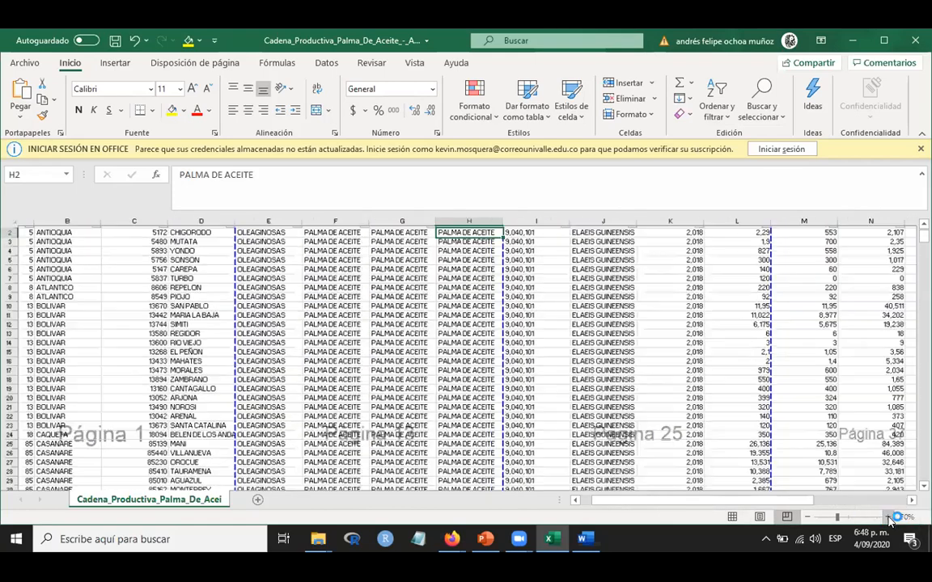
click(887, 517)
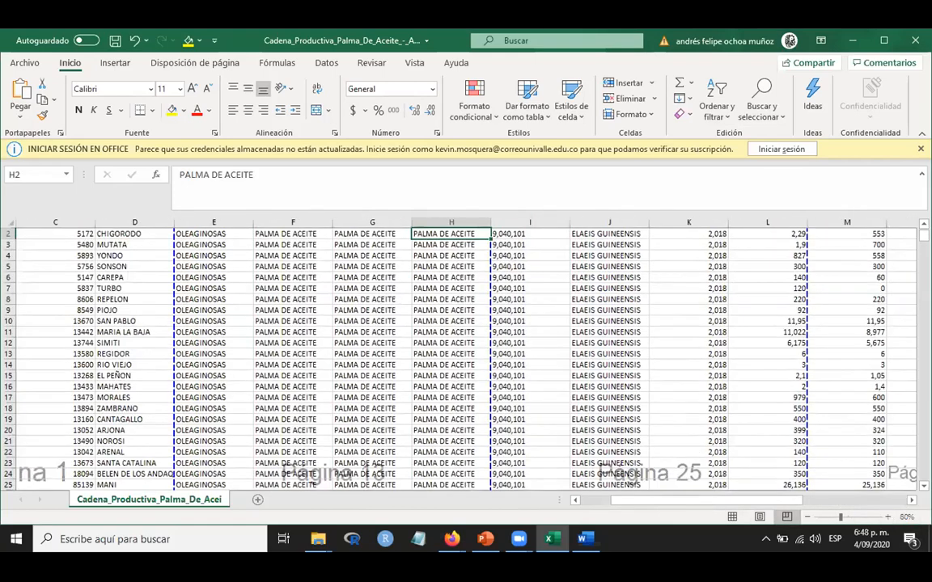
click(888, 518)
click(888, 518)
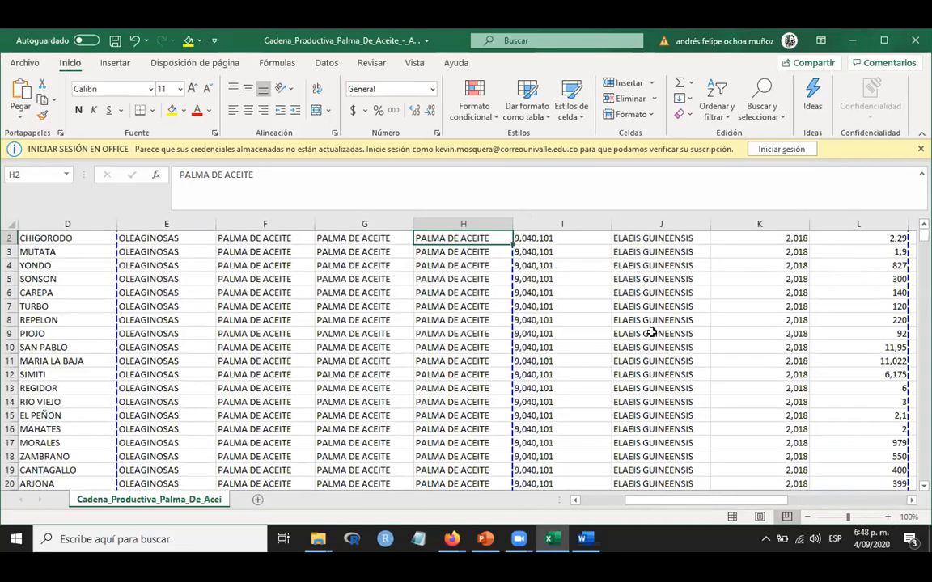
Step: Check which years the PERIODO column's filter offers, and close it without filtering
drag(749, 499, 786, 498)
click(603, 237)
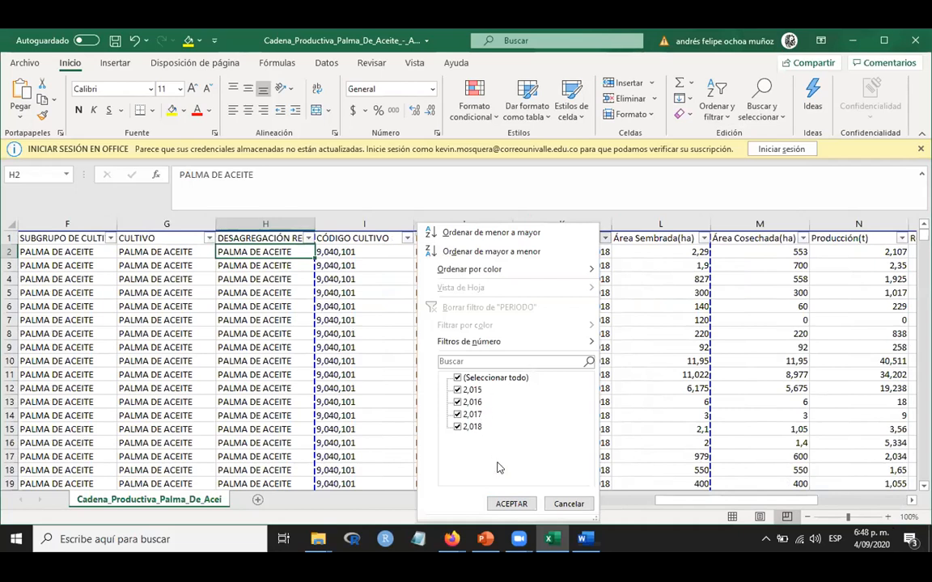
click(569, 504)
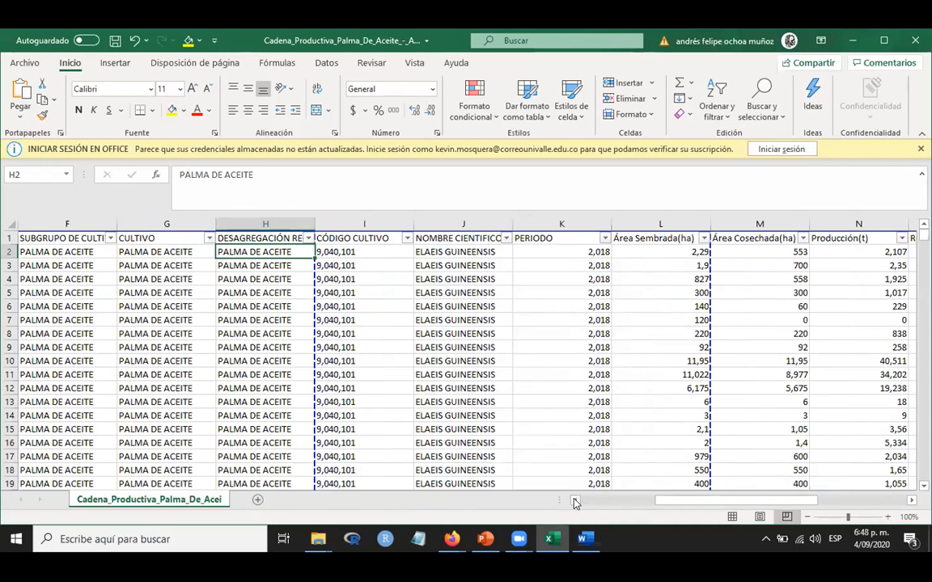
Step: Examine the Área Sembrada(ha), Área Cosechada(ha), Producción(t) and Rendimiento(t/ha) headers one by one
click(671, 237)
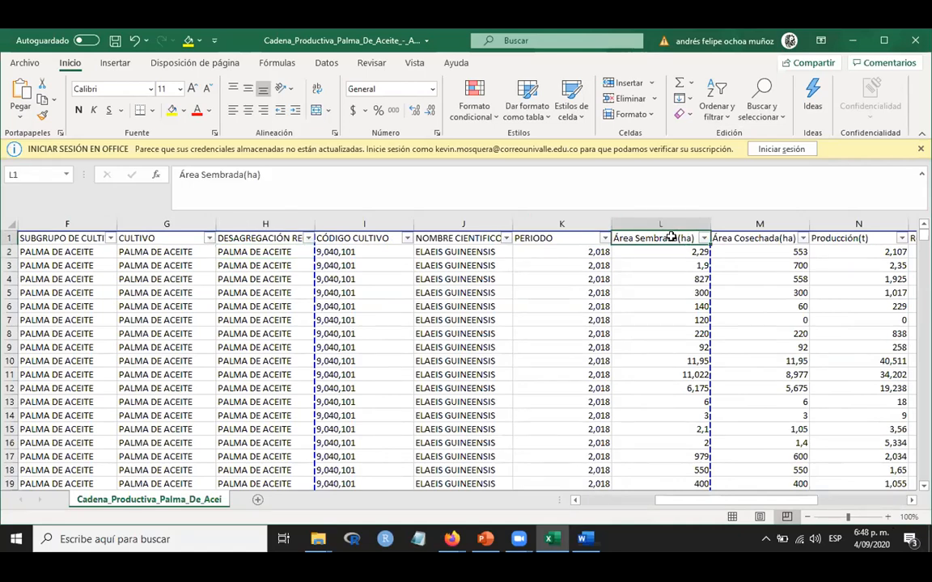
click(738, 239)
scroll(664, 241, right, 2)
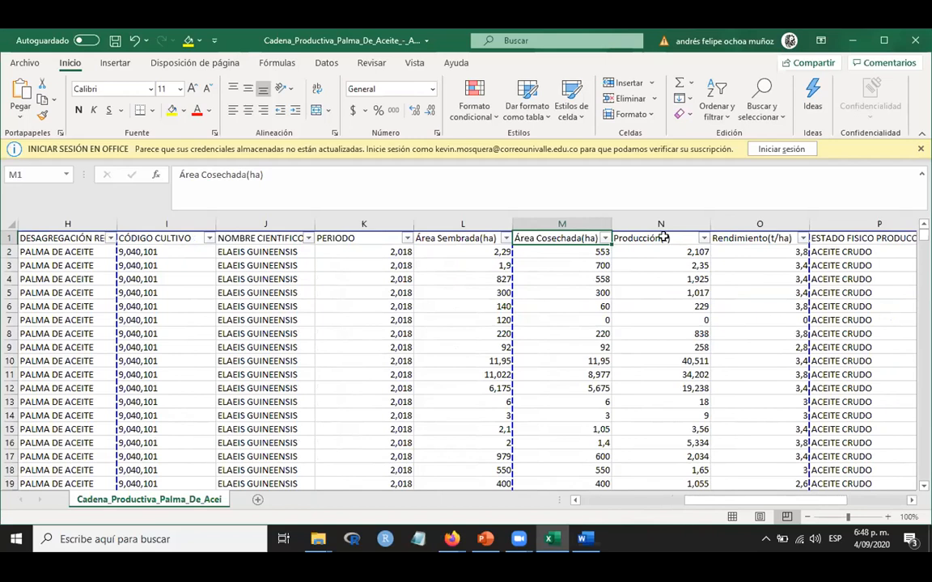
click(664, 238)
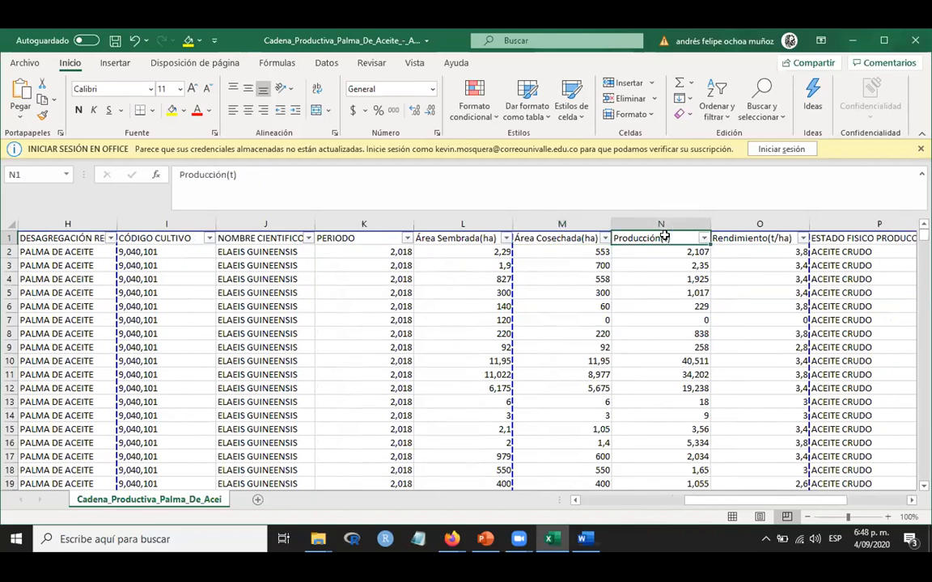
click(761, 237)
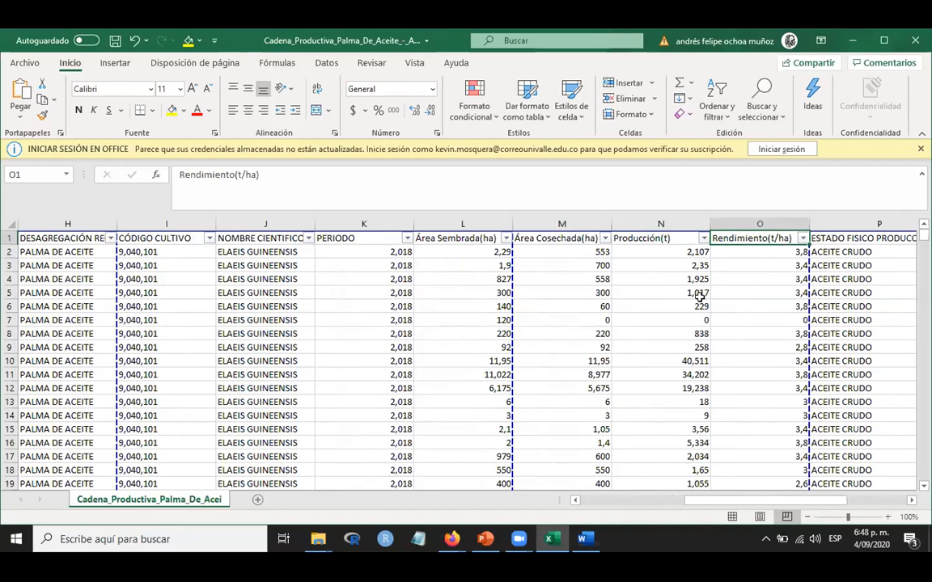
Step: Fill the header cells from Área Sembrada(ha) to Rendimiento(t/ha) with yellow
scroll(701, 296, up, 1)
drag(428, 248, 724, 232)
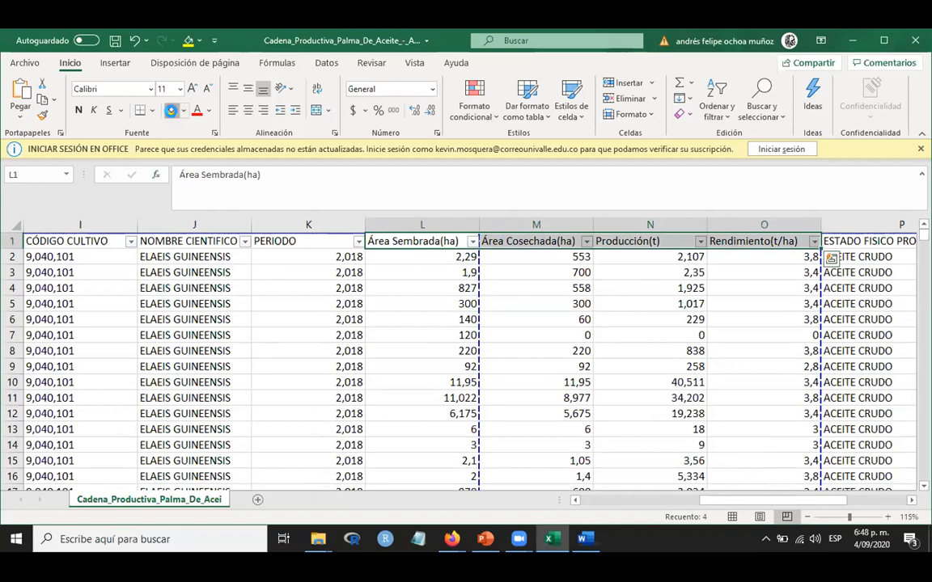
click(172, 110)
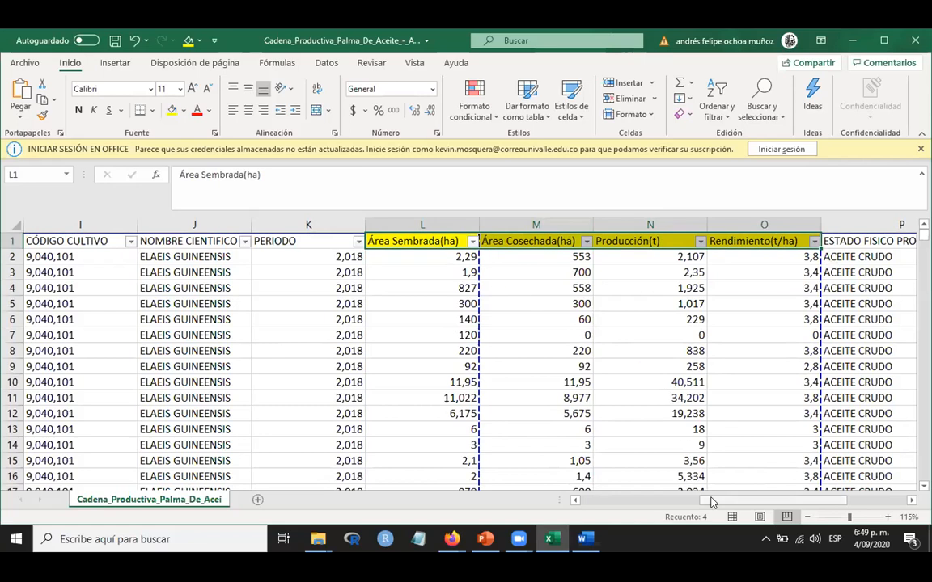
Step: Look across the dataset's columns from CÓD. DEP. to ESTADO FISICO PRODUCCION and return to the first columns
click(630, 507)
drag(593, 511, 580, 511)
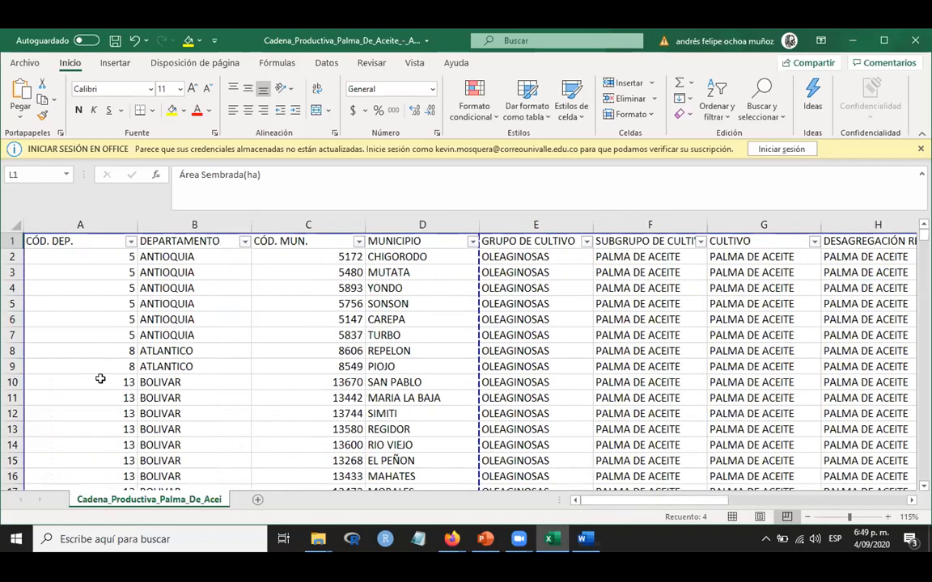
drag(670, 501, 815, 482)
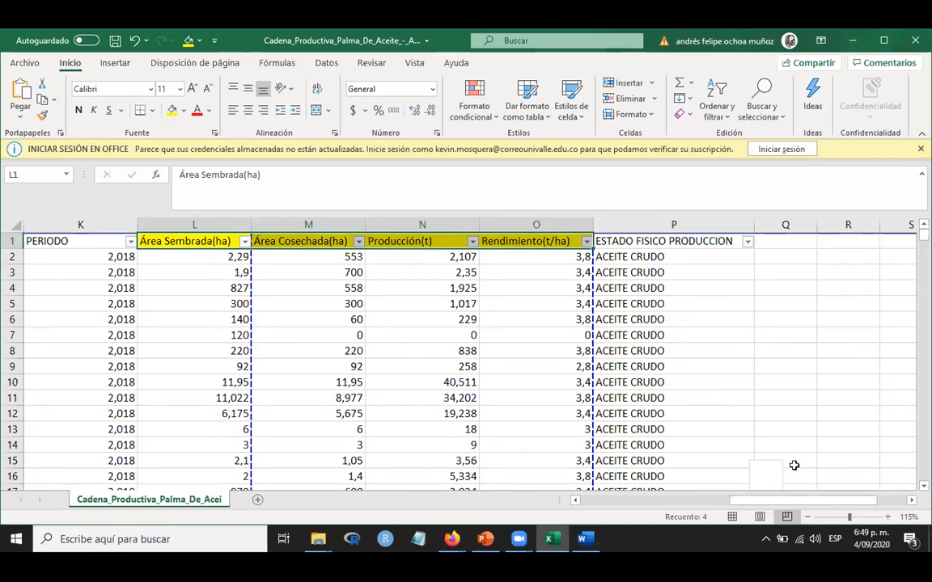
drag(764, 502, 678, 325)
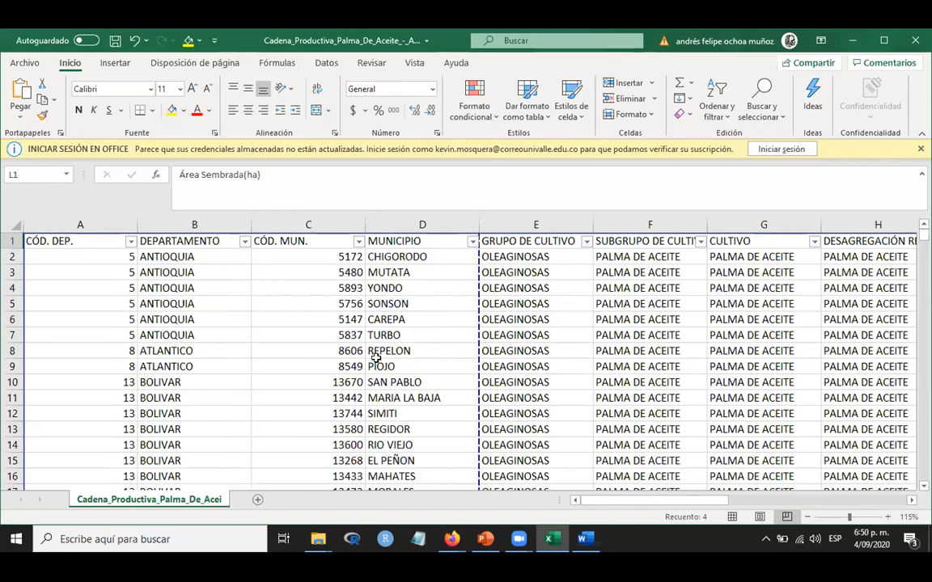
drag(648, 501, 607, 476)
Step: Switch to the Word activity document, select the first task about the Departamento frequency table, and return to the Excel workbook
click(587, 540)
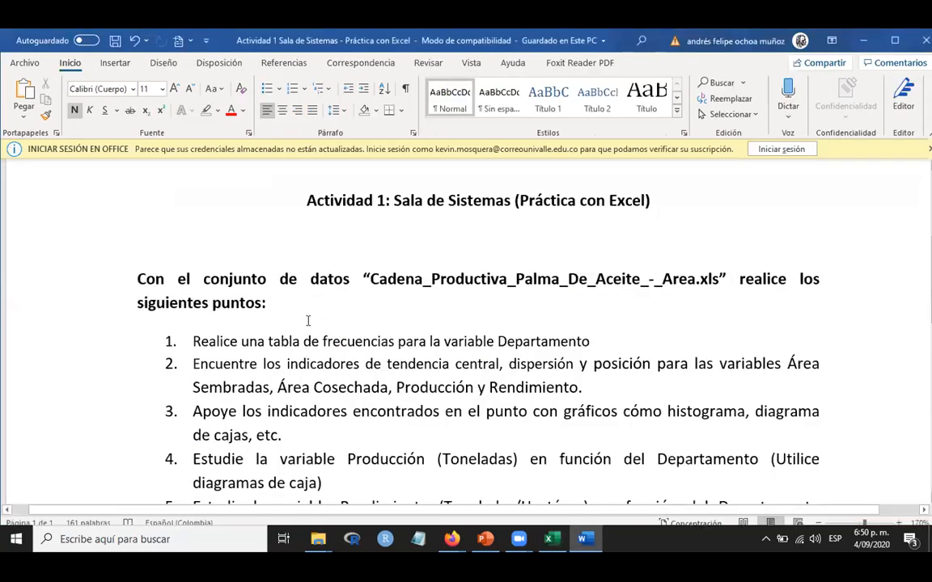
drag(596, 341, 188, 339)
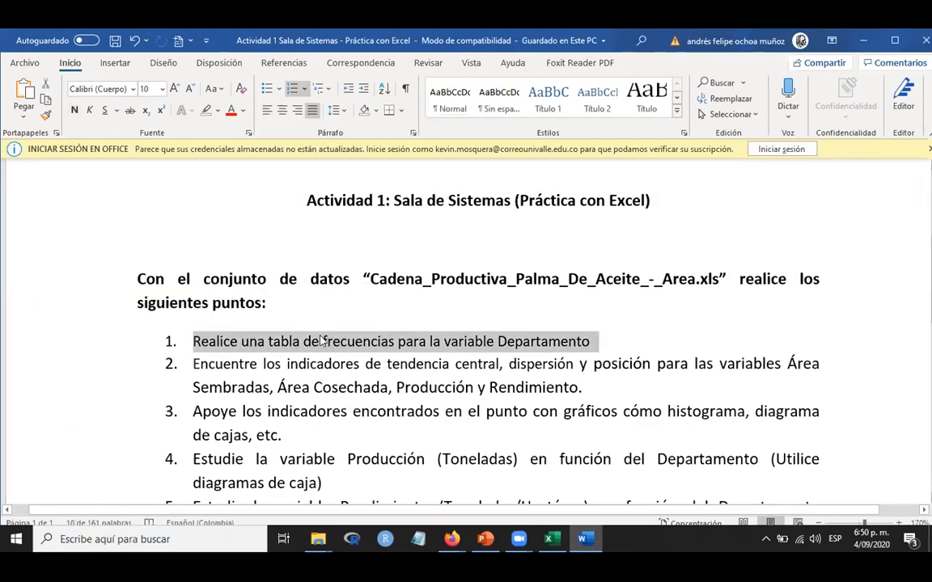
click(553, 539)
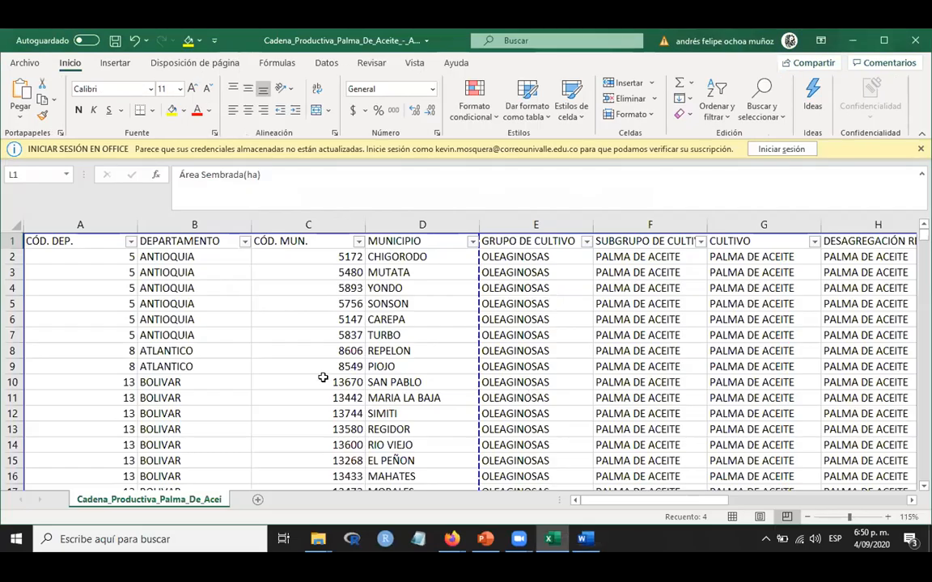
Step: Insert a pivot table on a new sheet from the whole dataset, headers included, covering columns A to P down to row 520
scroll(322, 378, up, 1)
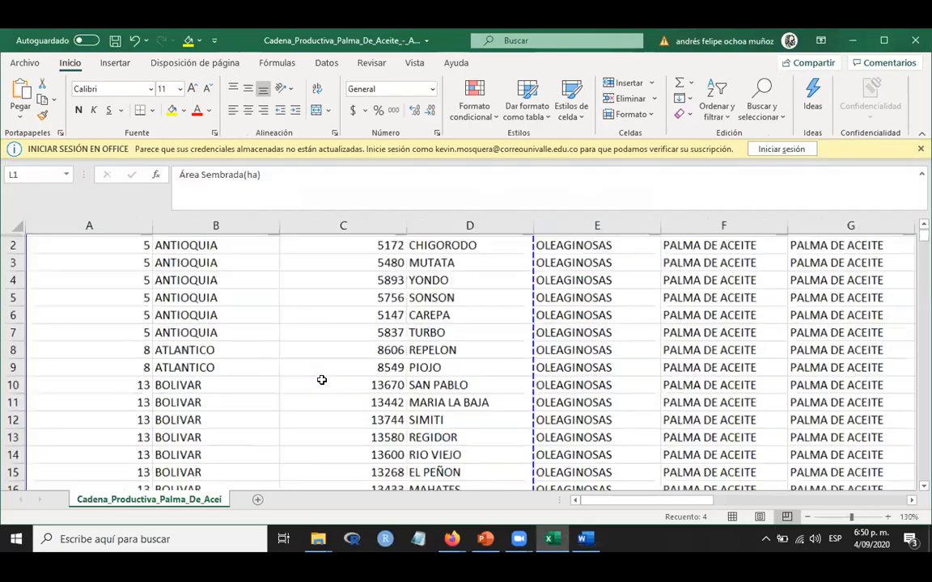
scroll(322, 382, up, 1)
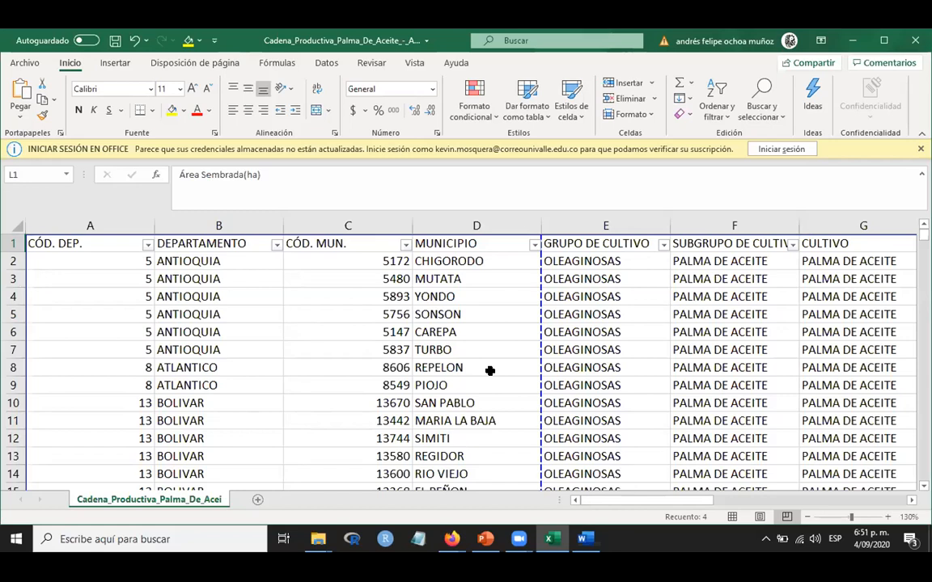
click(109, 250)
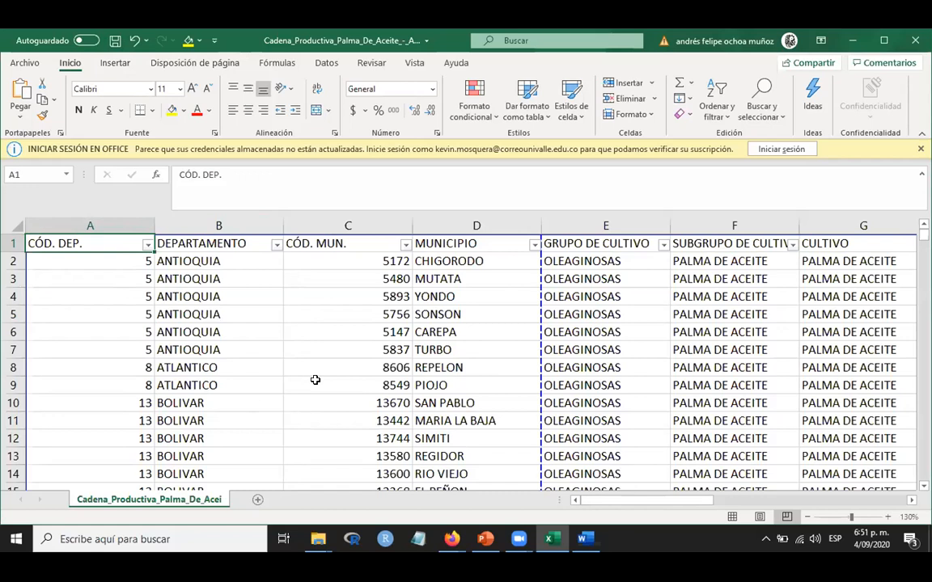
key(ctrl+shift+Right)
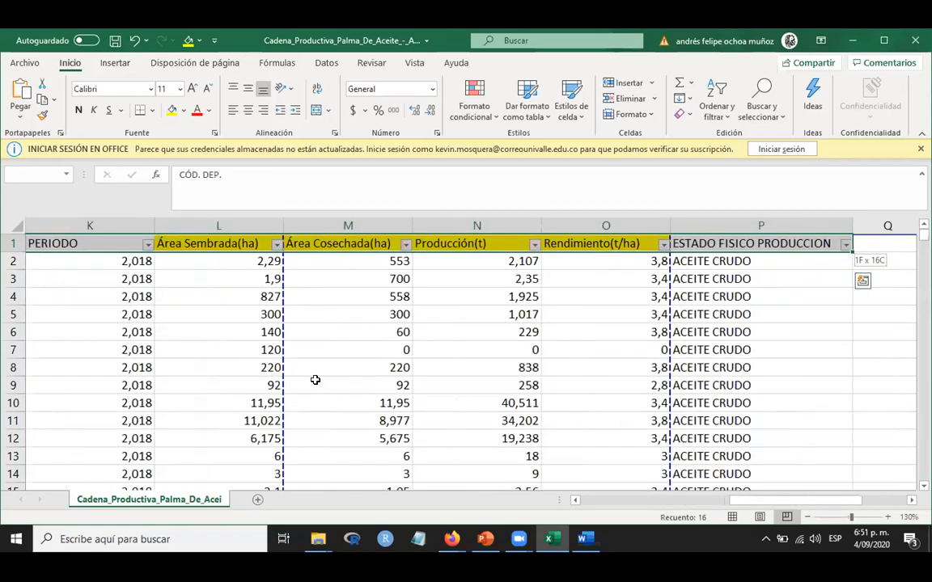
key(ctrl+shift+Down)
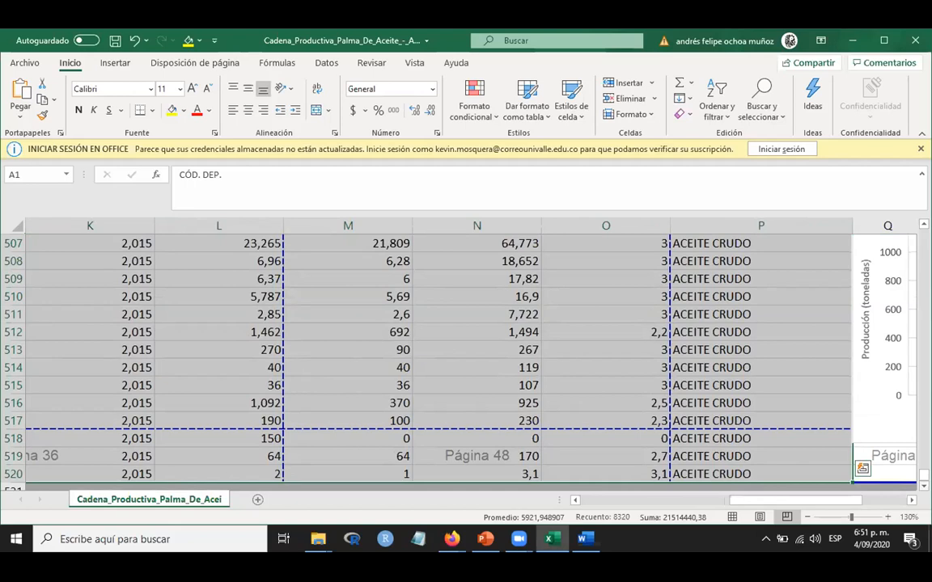
drag(923, 478, 923, 235)
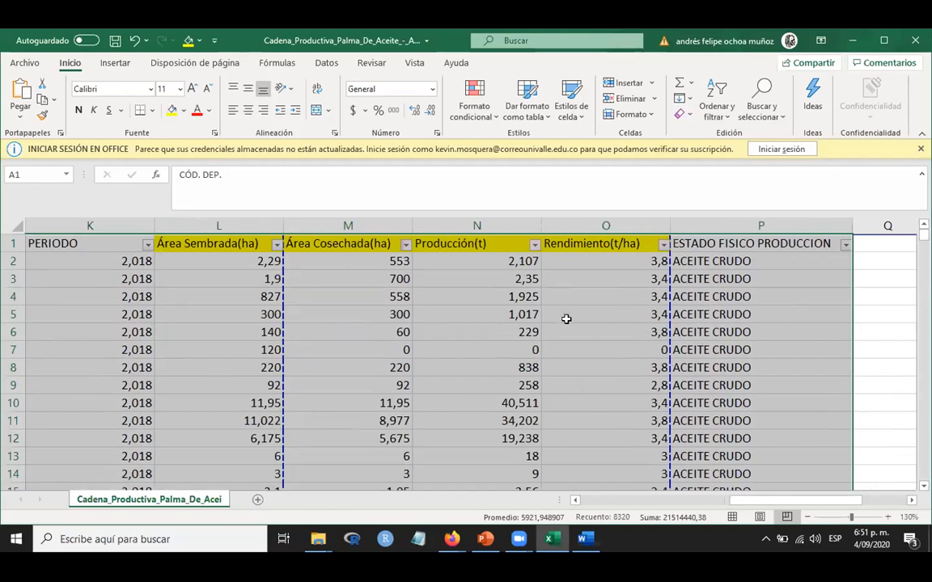
click(124, 65)
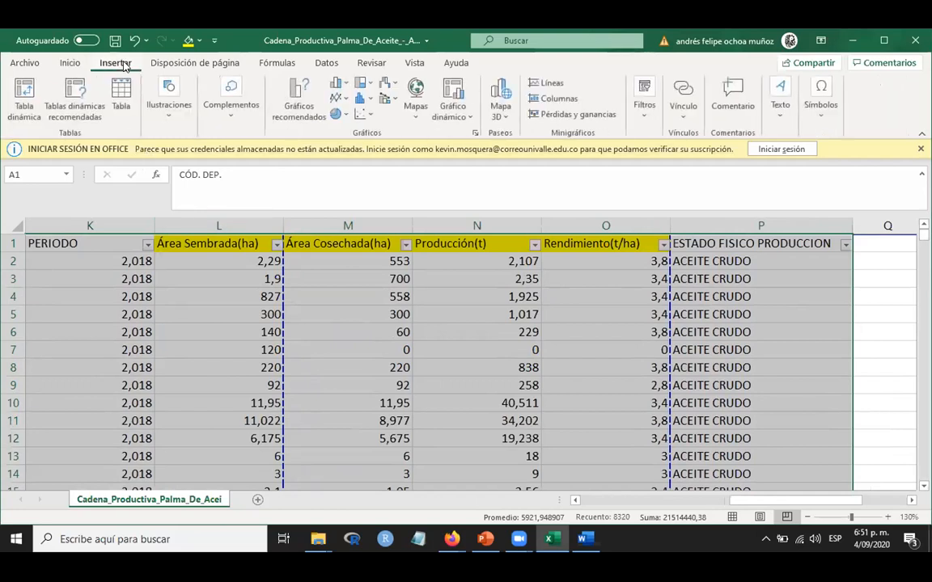
click(32, 88)
click(725, 414)
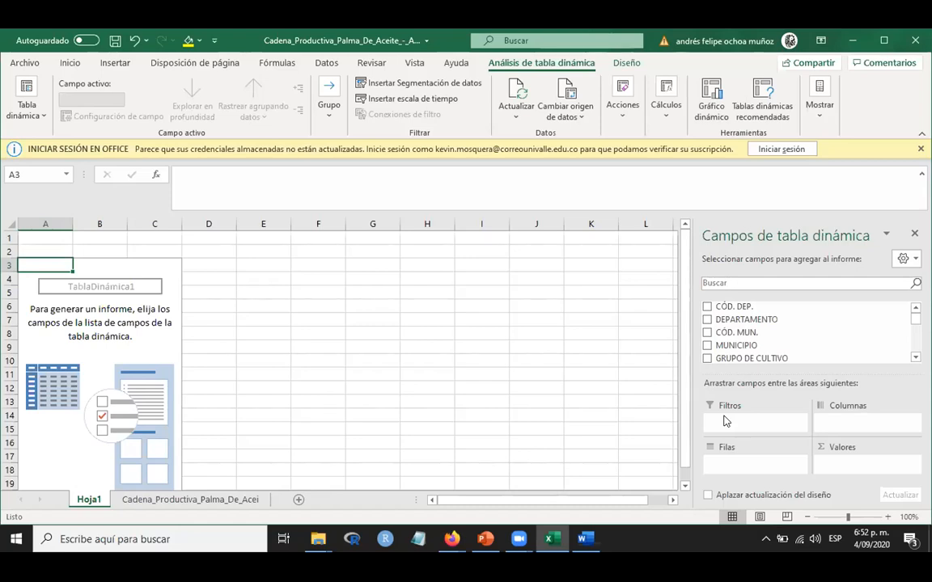
Step: Recheck the first task in the Word activity document and return to the empty pivot table in Excel
mouse_move(742, 319)
mouse_down()
mouse_move(777, 333)
mouse_move(756, 323)
mouse_up()
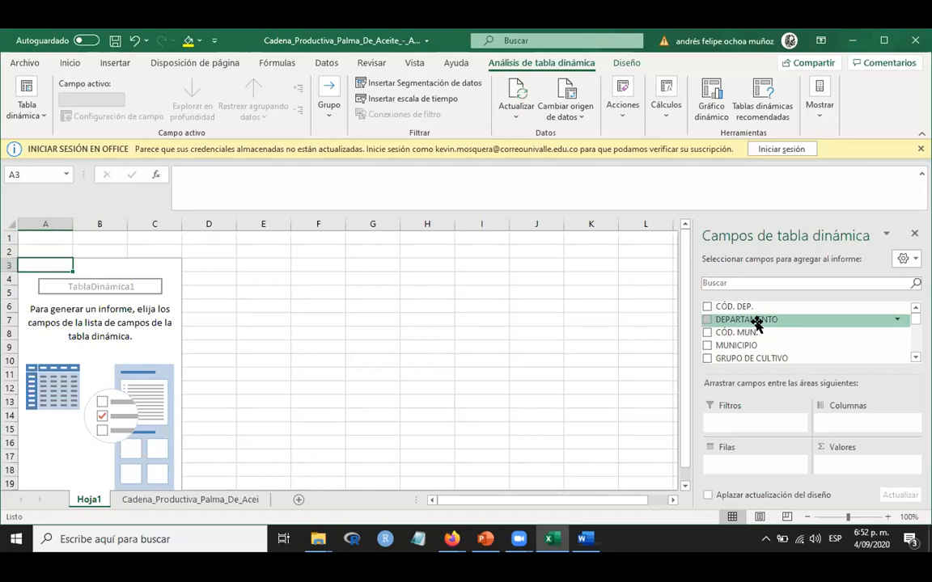
drag(757, 324, 756, 325)
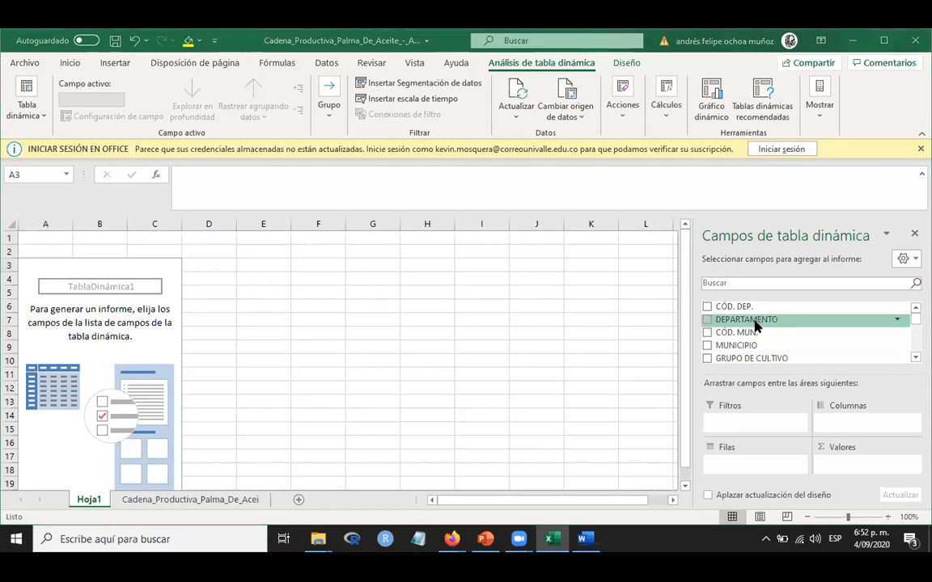
key(alt+Tab)
key(alt+Tab)
key(alt+Tab)
triple_click(338, 338)
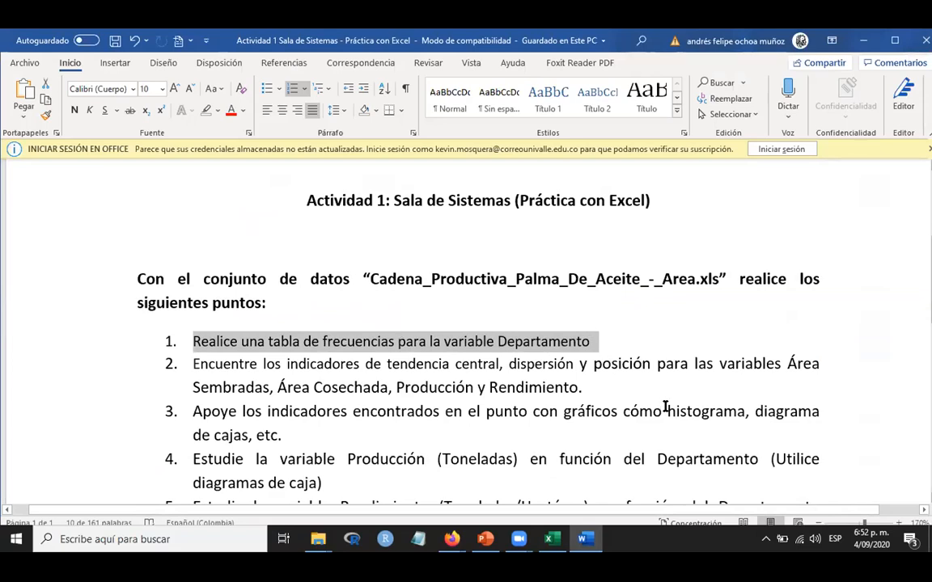
key(alt+Tab)
key(alt+Tab)
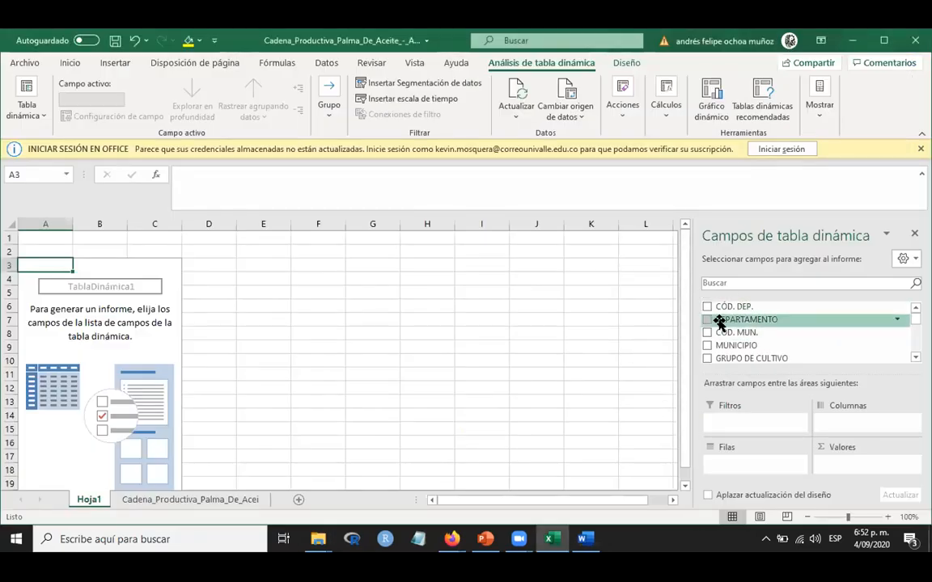
Step: Add the DEPARTAMENTO field to the pivot table's rows and review the resulting department list
drag(732, 319, 768, 479)
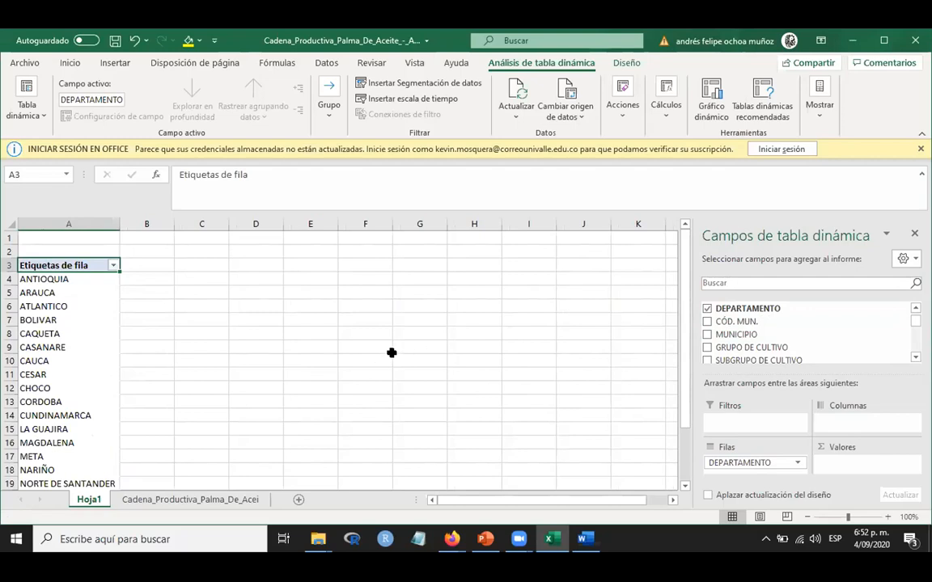
scroll(394, 351, down, 2)
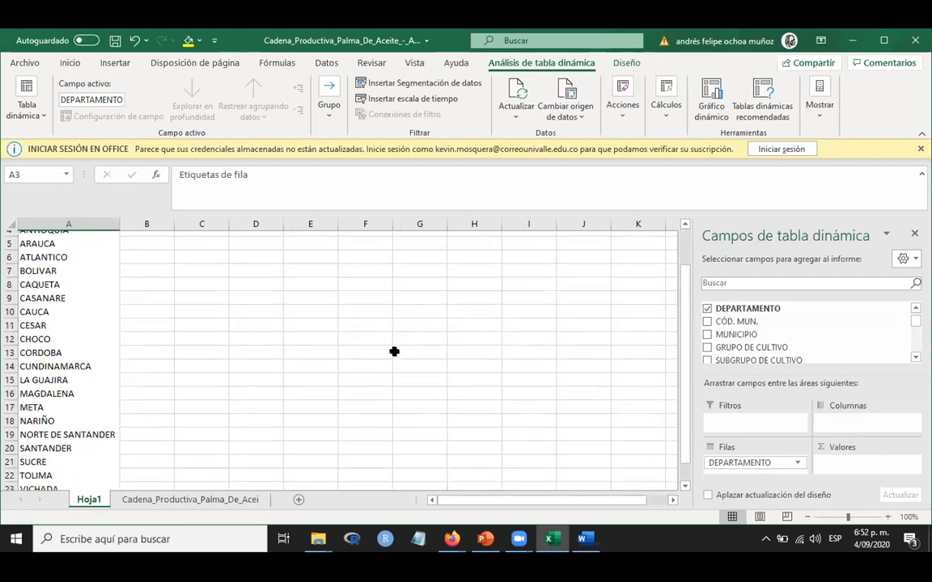
scroll(394, 351, up, 2)
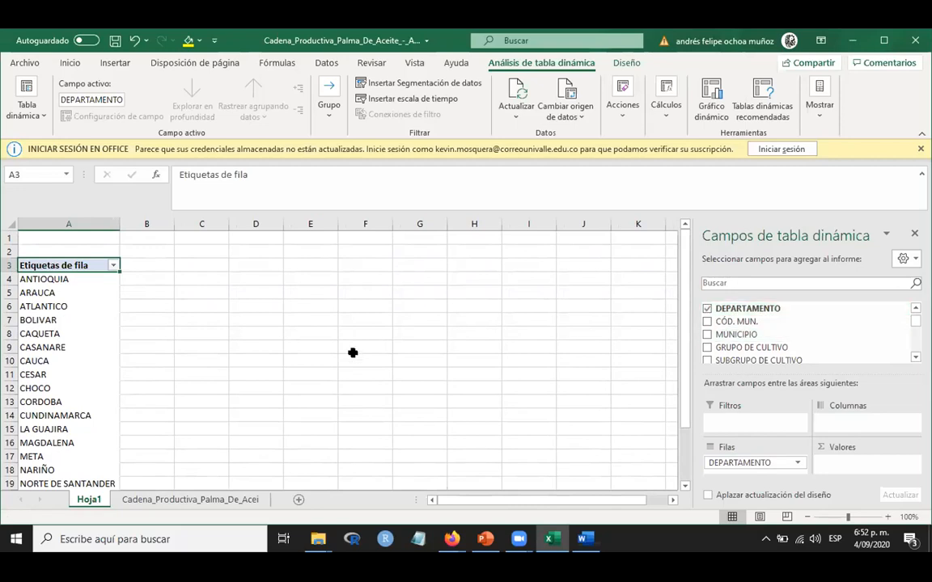
scroll(222, 381, down, 4)
scroll(223, 381, up, 4)
Step: Add DEPARTAMENTO to the pivot table's values as a count and review the frequencies down to the grand total
scroll(817, 356, up, 1)
drag(756, 320, 865, 463)
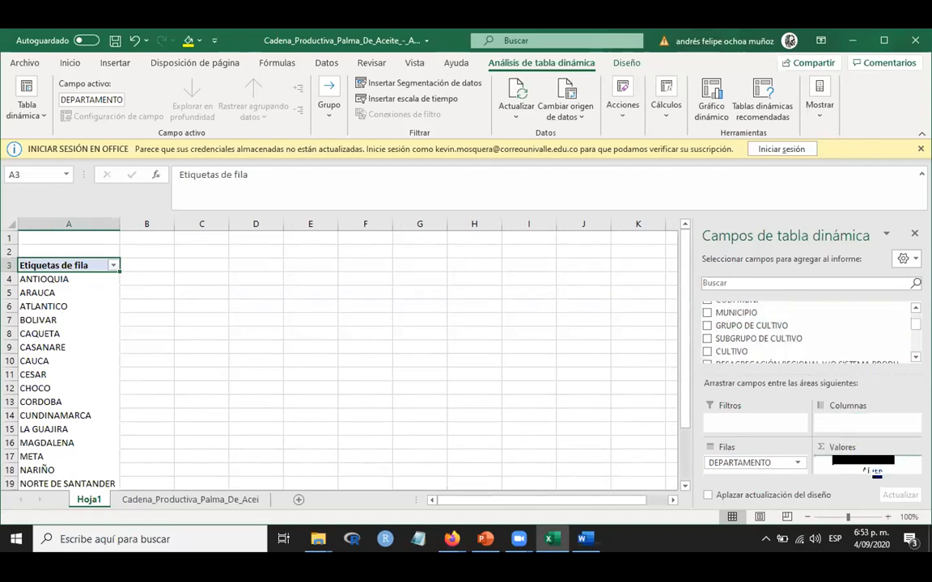
scroll(241, 370, down, 2)
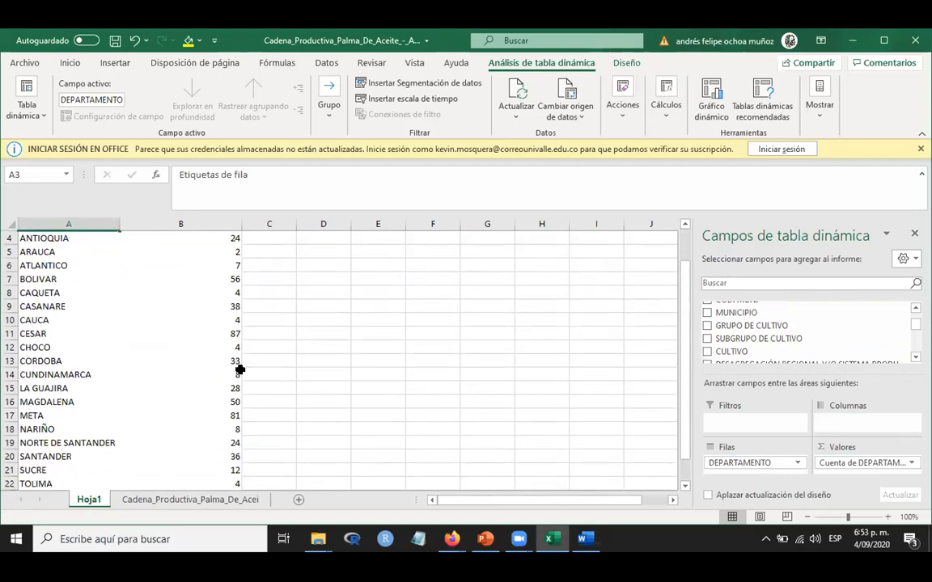
scroll(197, 332, up, 2)
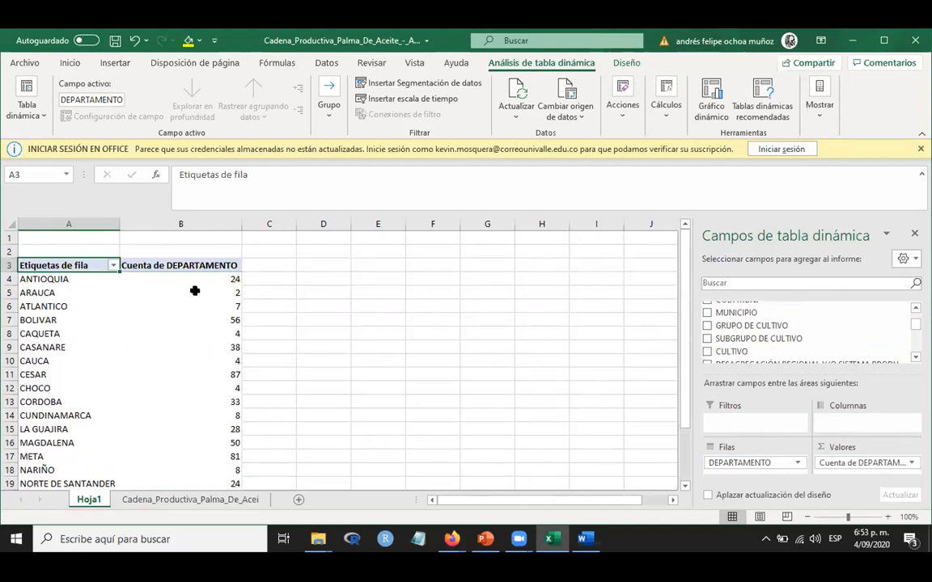
mouse_move(194, 290)
scroll(125, 384, down, 2)
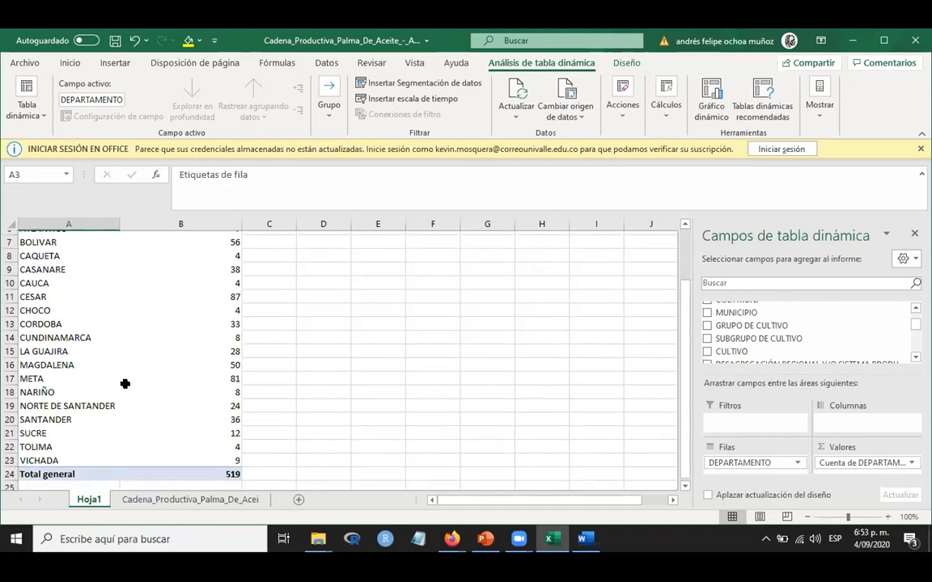
scroll(126, 383, up, 1)
scroll(126, 383, up, 2)
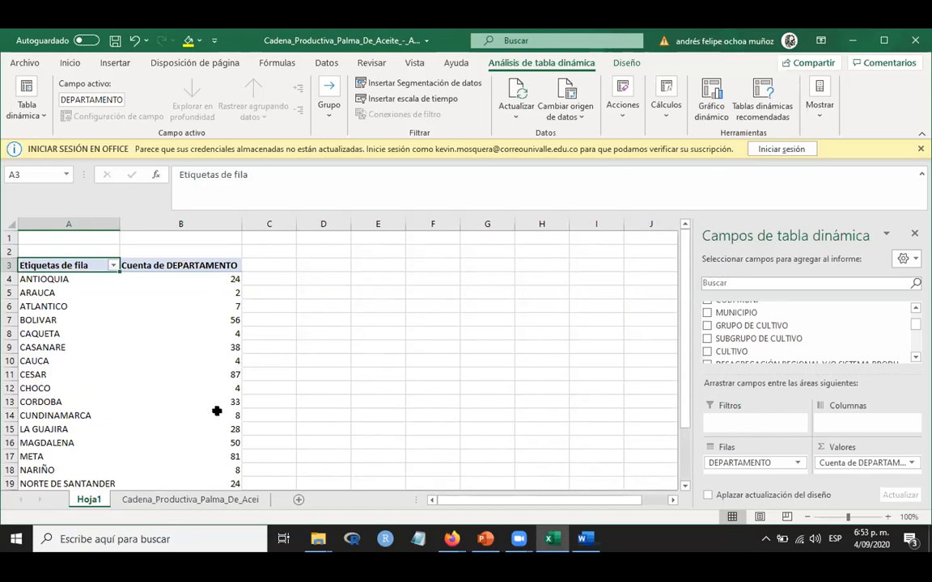
scroll(215, 415, down, 2)
scroll(214, 416, up, 2)
Step: Insert a 2-D clustered column chart from the department frequency table
drag(61, 265, 189, 454)
scroll(177, 376, up, 2)
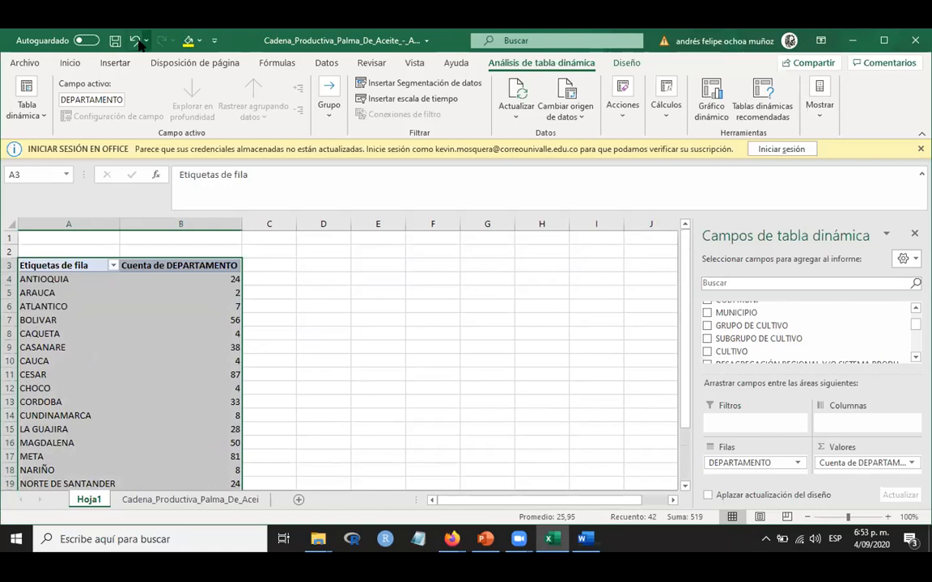
click(118, 63)
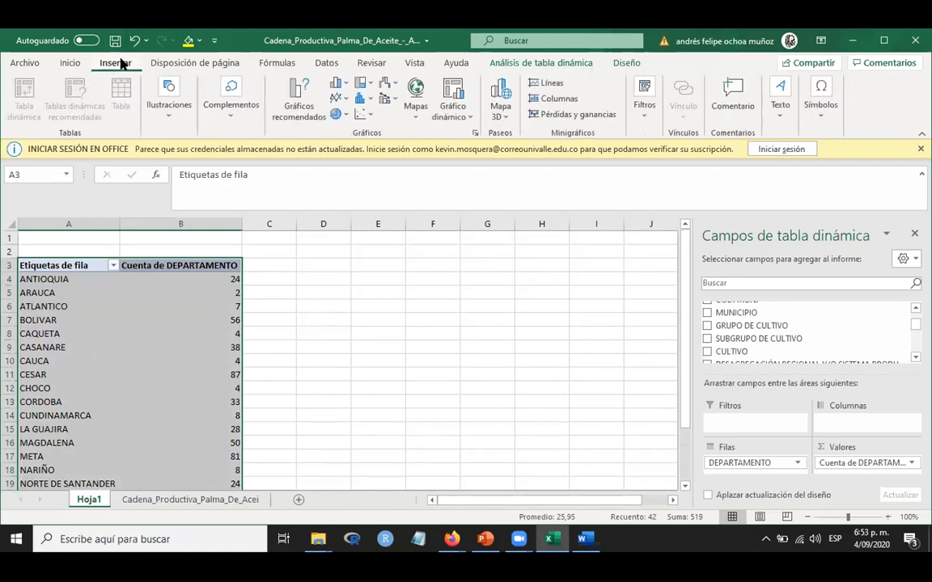
click(333, 84)
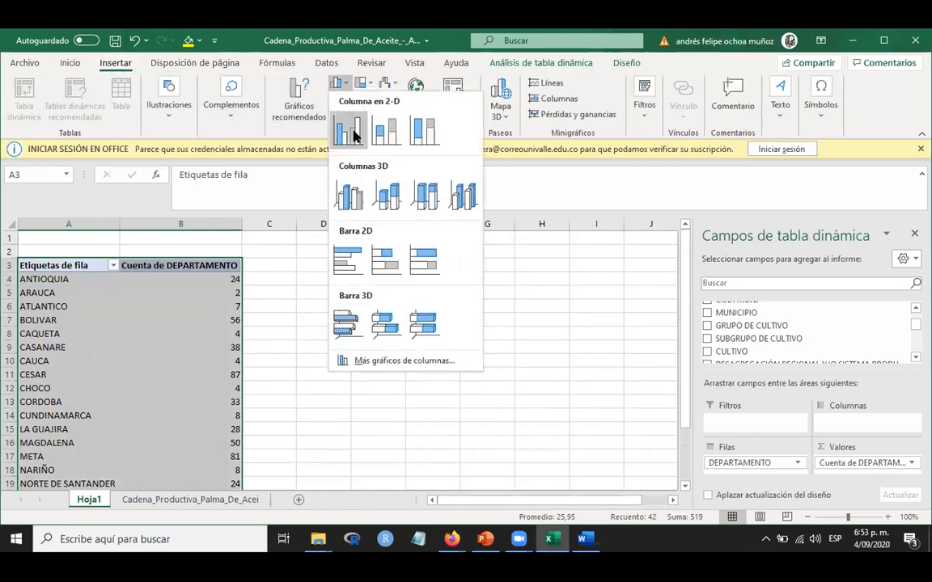
click(348, 131)
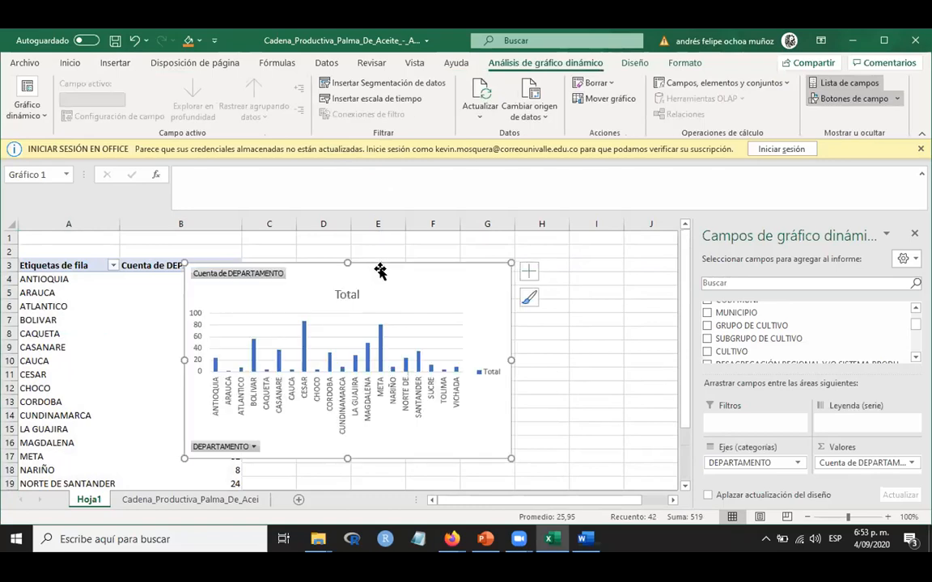
Step: Move the column chart beside the frequency table and widen it on both sides to span about columns C to J
drag(396, 264, 493, 263)
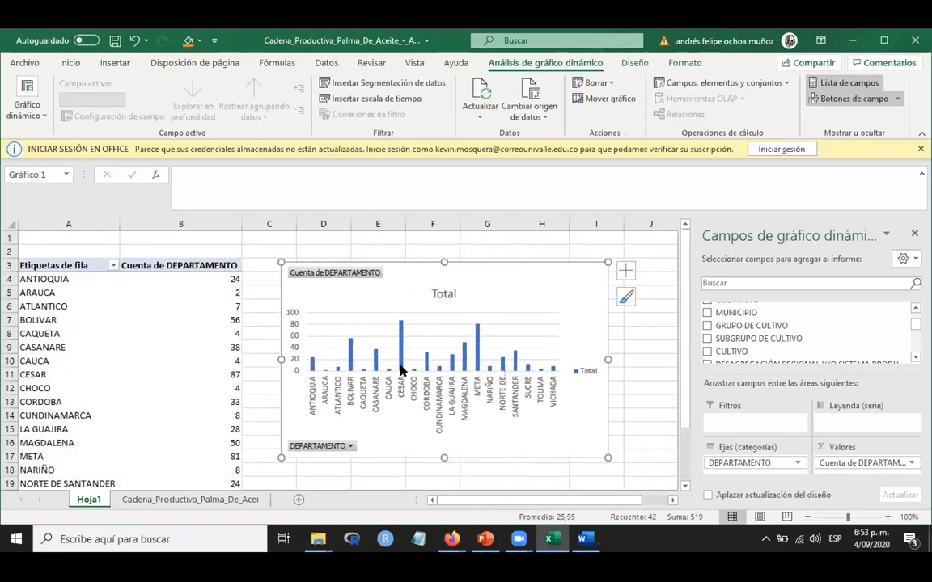
drag(607, 360, 661, 359)
drag(280, 360, 256, 359)
drag(661, 359, 667, 359)
drag(251, 359, 245, 357)
Step: Add data labels showing the frequency above each column of the department chart
click(408, 341)
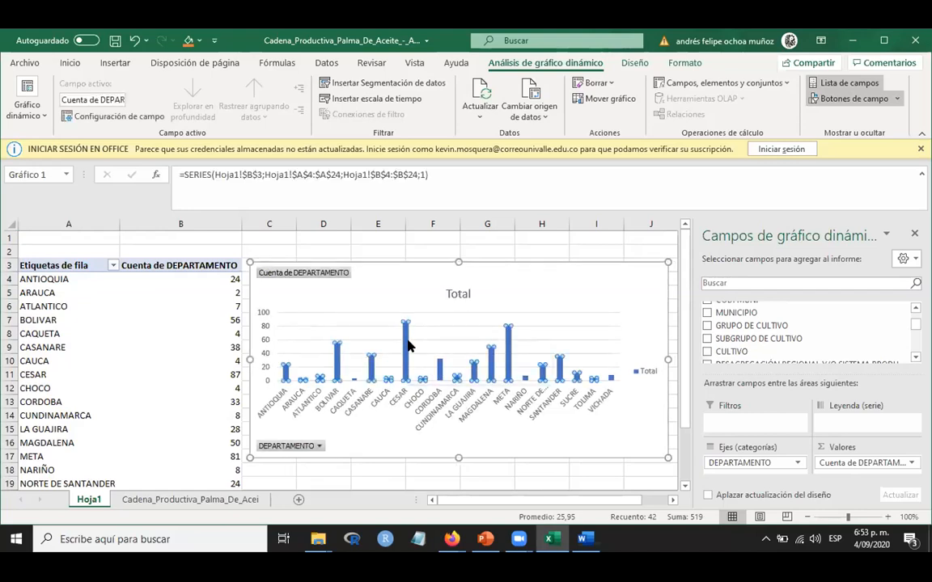
right_click(407, 343)
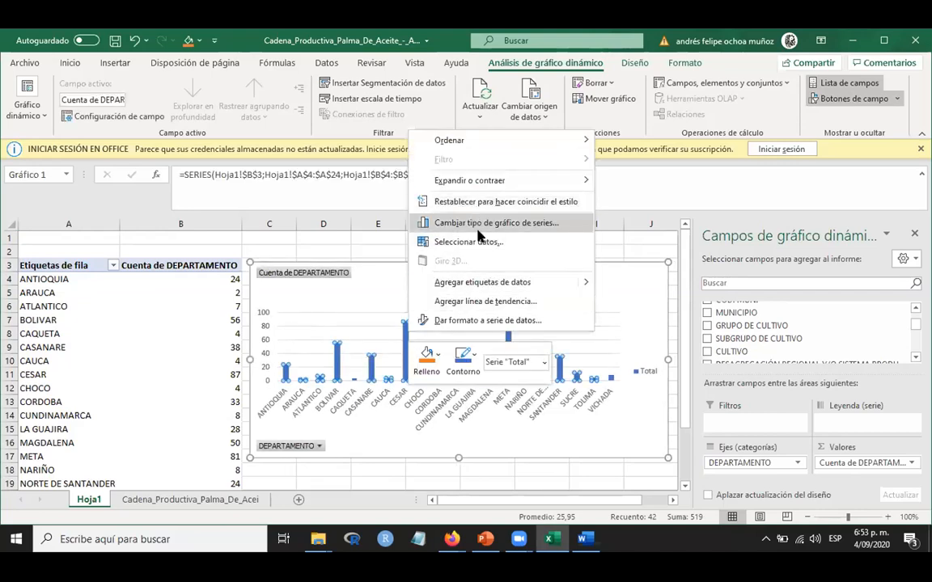
click(485, 281)
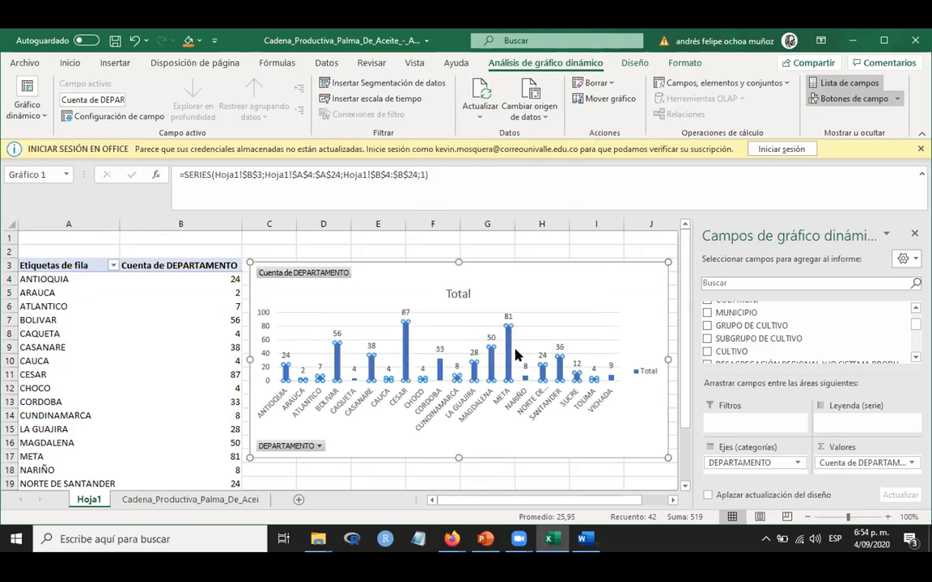
click(563, 235)
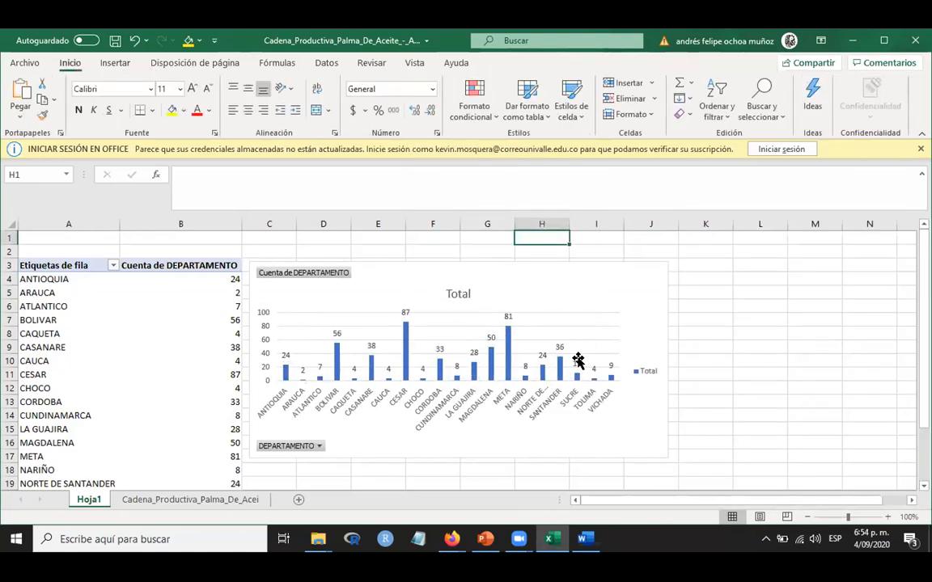
Step: Widen the department column chart so it spans about columns C to M
click(663, 346)
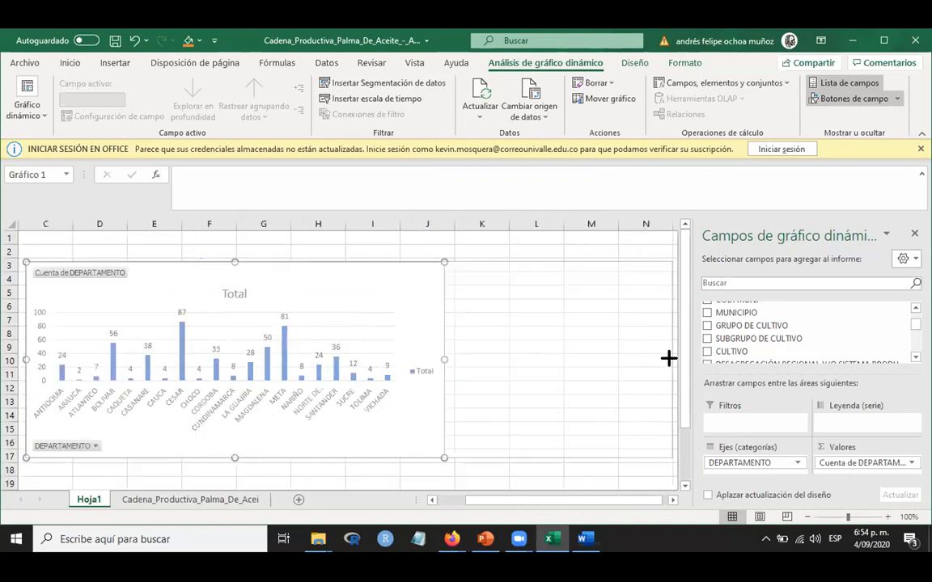
drag(671, 359, 572, 356)
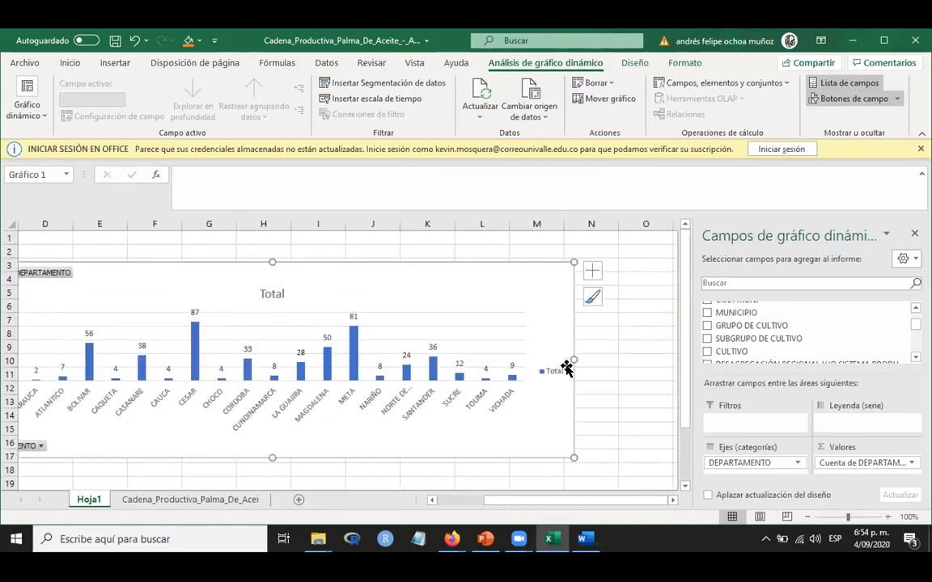
drag(590, 500, 538, 496)
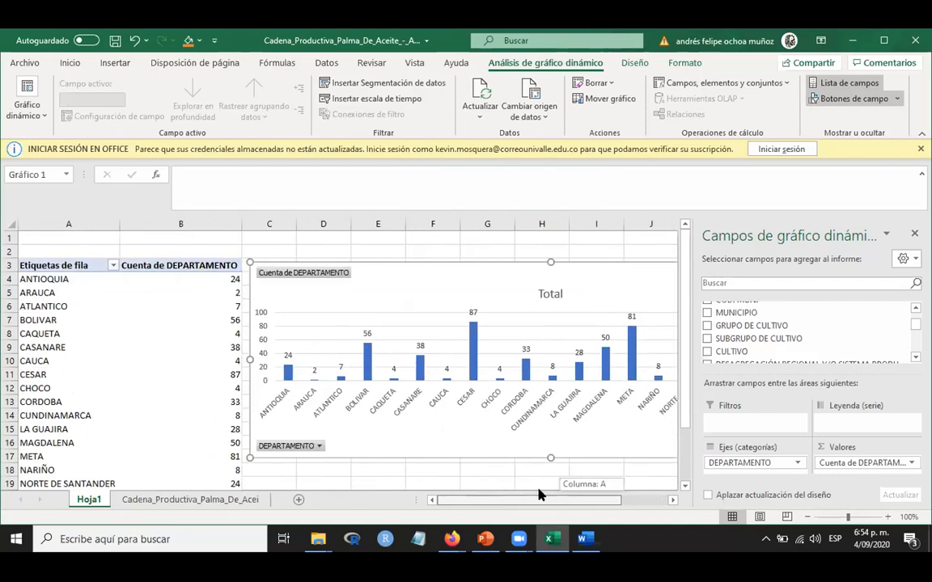
click(806, 517)
drag(609, 502, 590, 503)
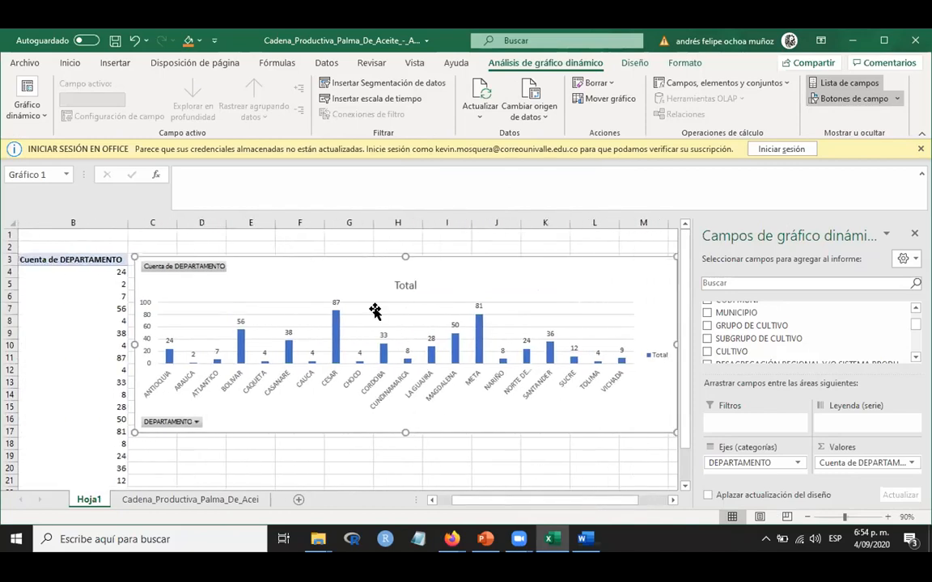
Step: Delete the data labels from the department chart's columns and add them again
click(333, 325)
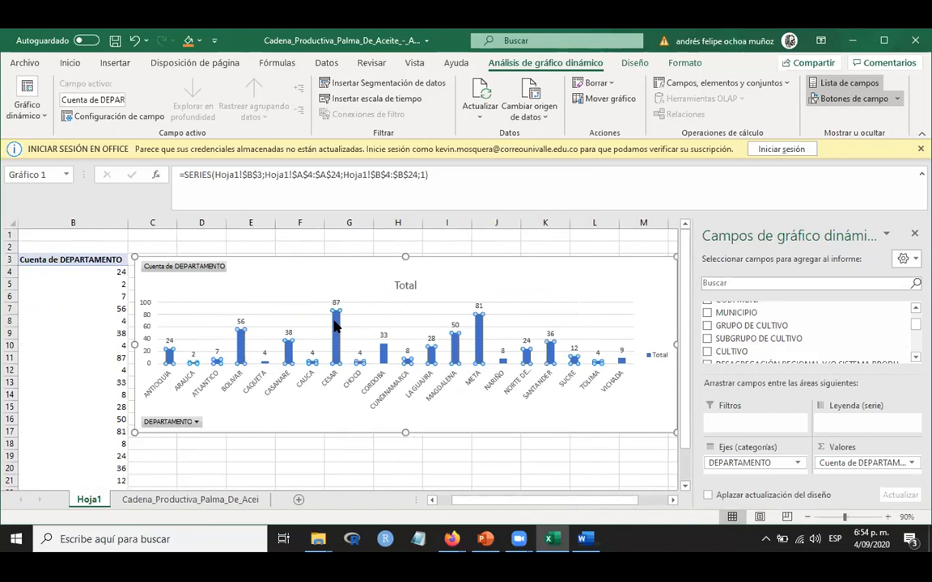
right_click(336, 325)
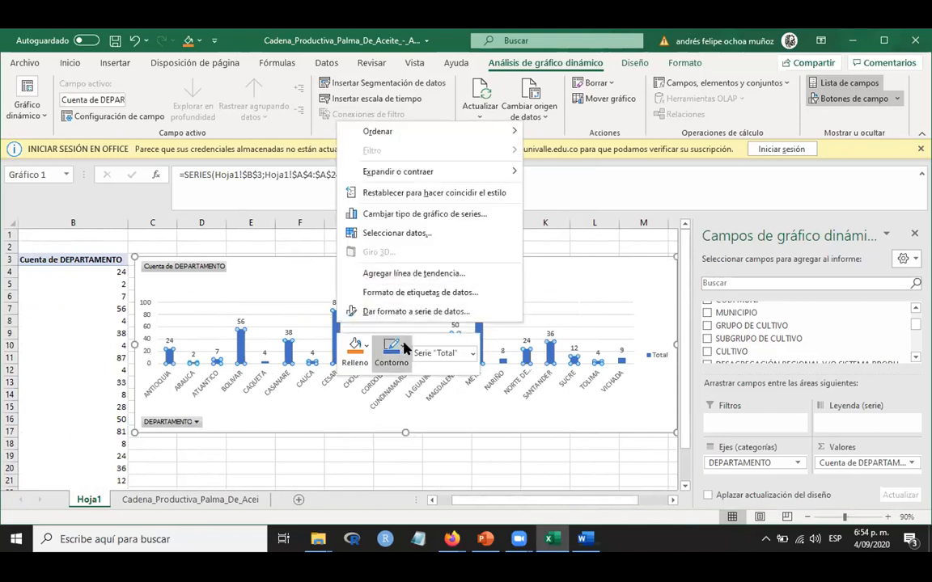
key(Escape)
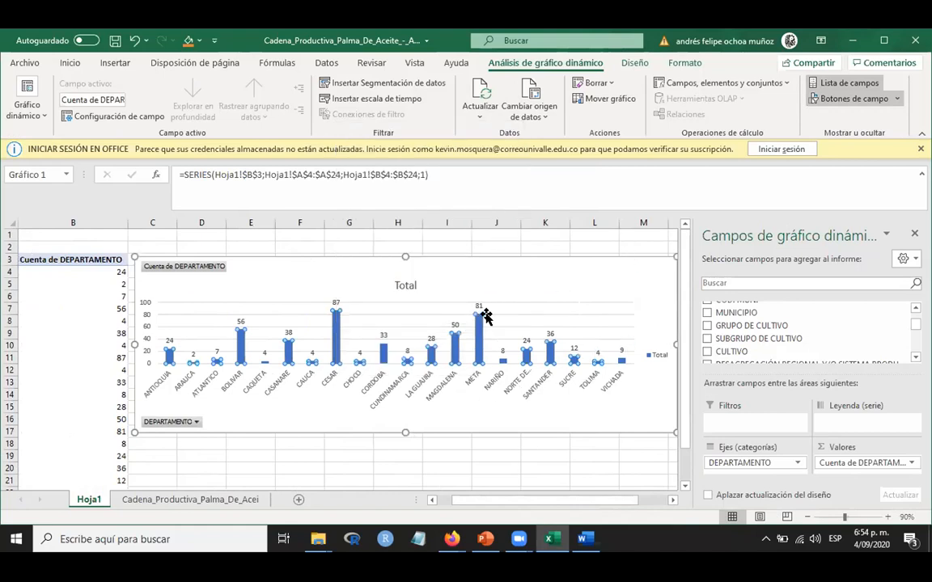
click(476, 306)
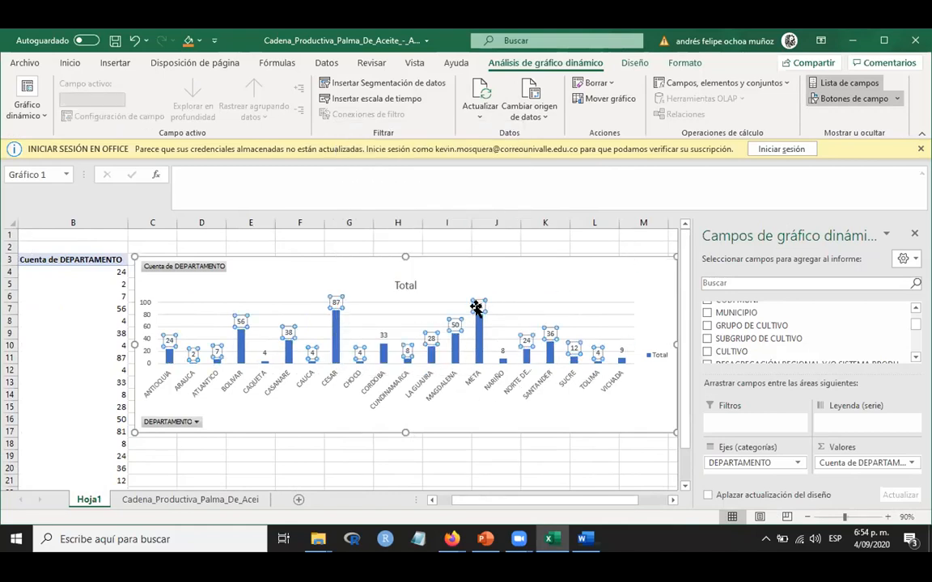
key(Delete)
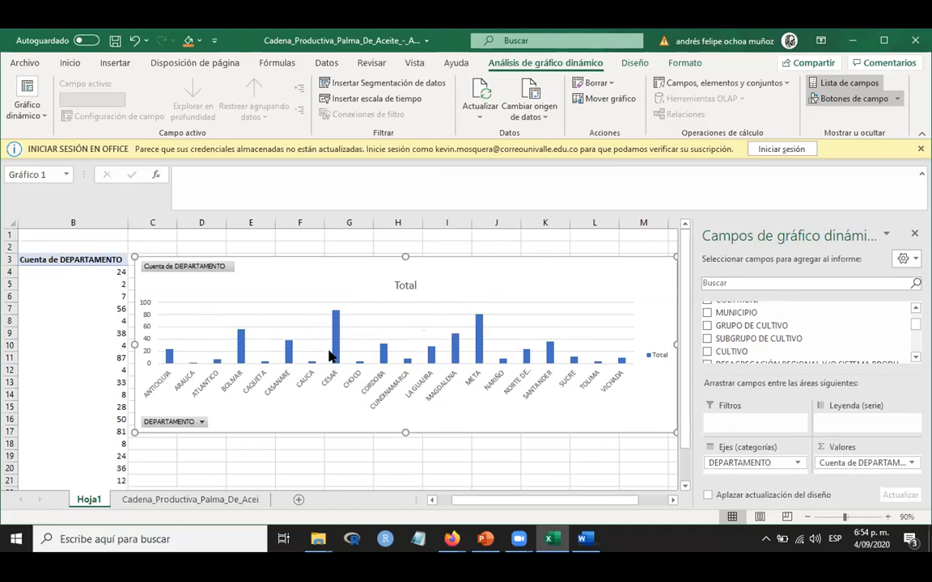
right_click(335, 344)
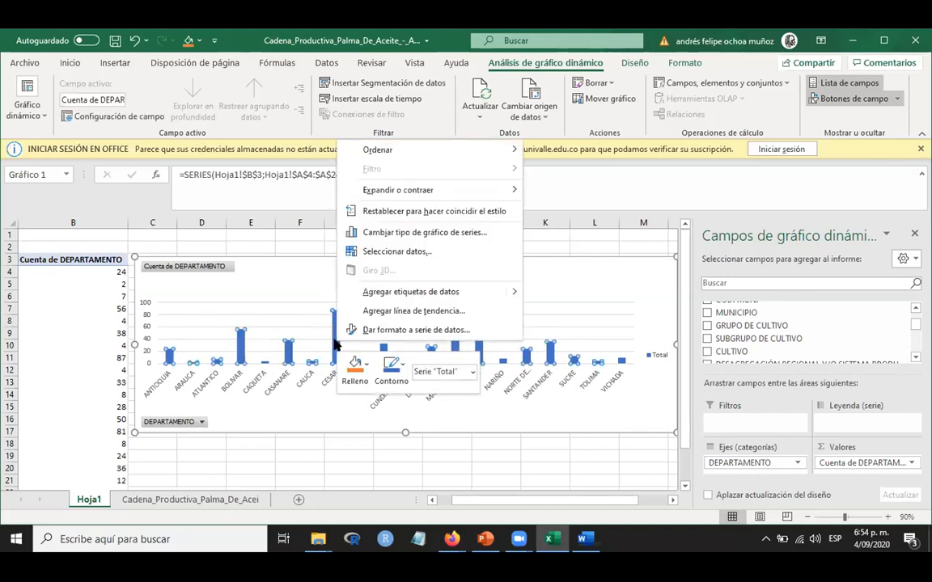
click(427, 292)
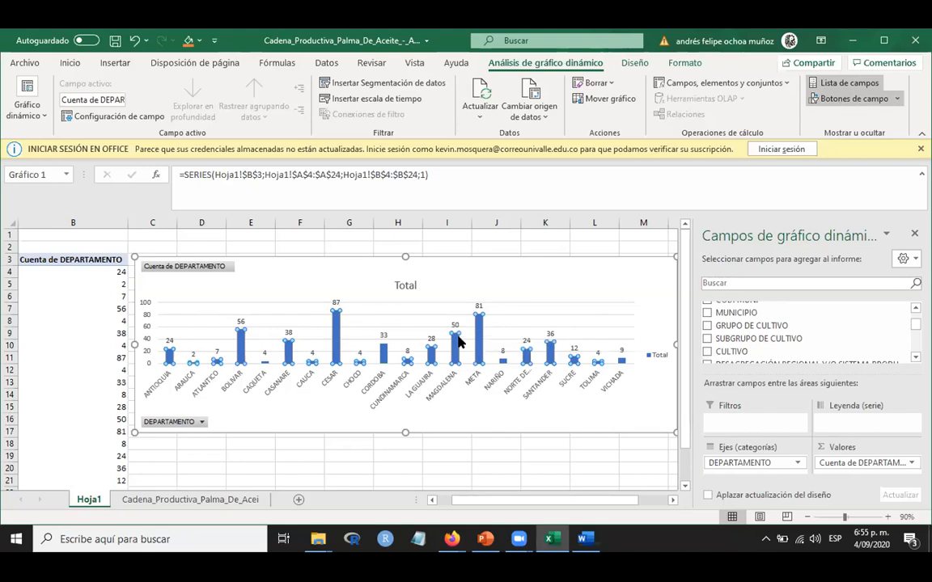
Step: Copy the department frequency table A3:B23 without the grand total and paste only its values starting at cell A28
mouse_move(457, 334)
drag(492, 505, 461, 505)
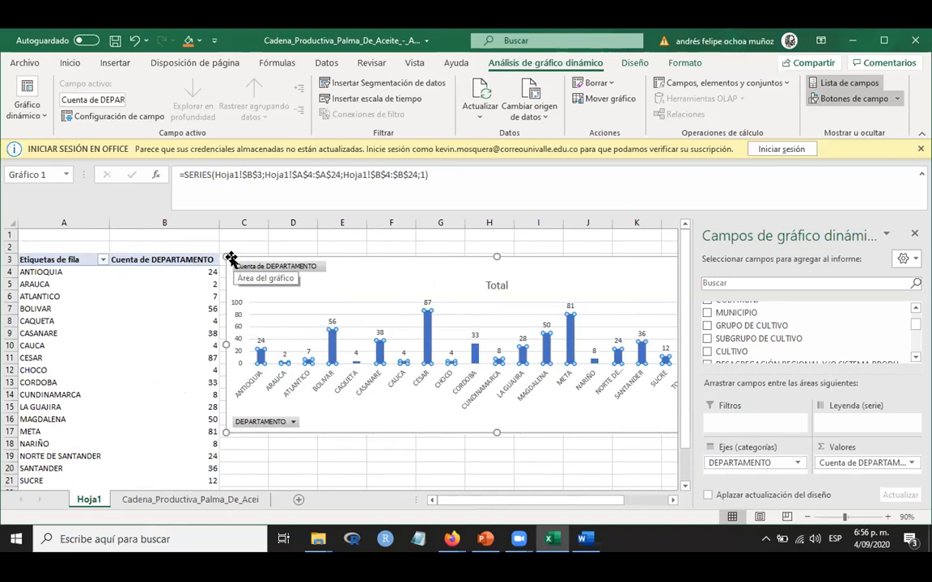
drag(65, 260, 208, 467)
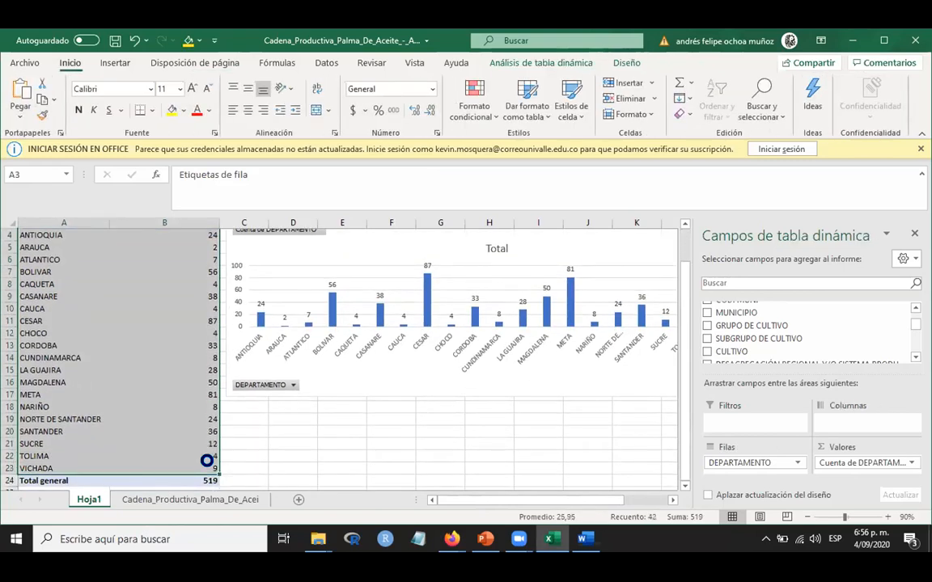
key(ctrl+c)
scroll(184, 420, down, 4)
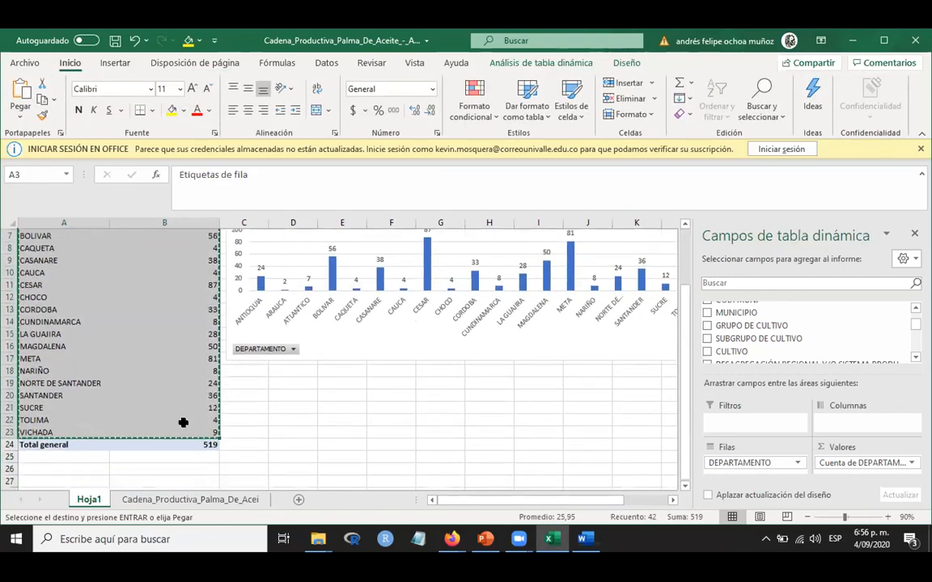
scroll(184, 422, down, 1)
click(73, 345)
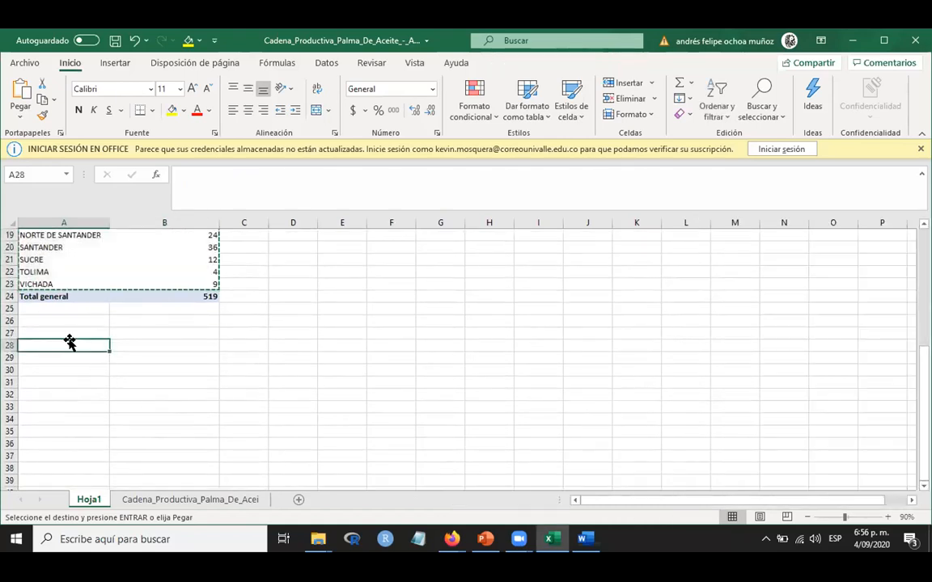
right_click(73, 345)
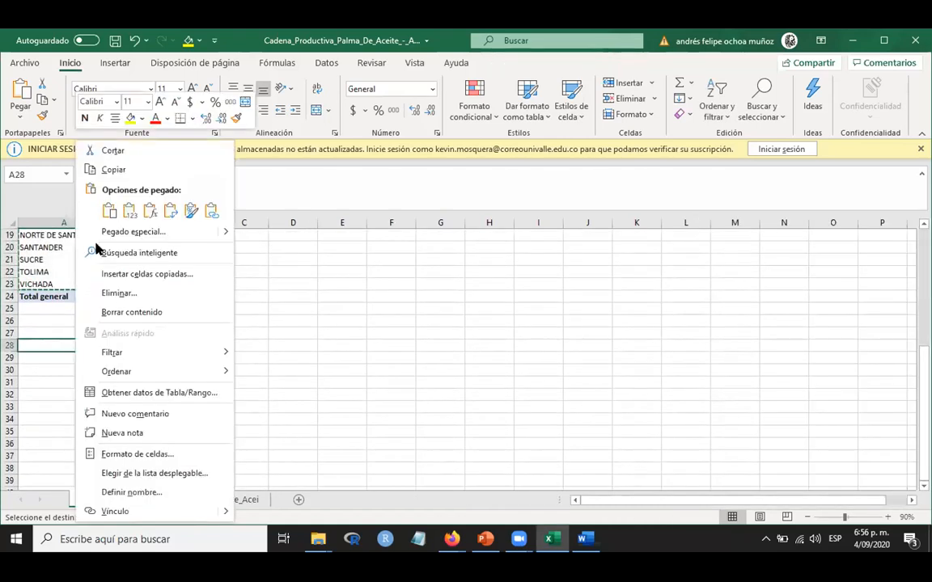
click(134, 233)
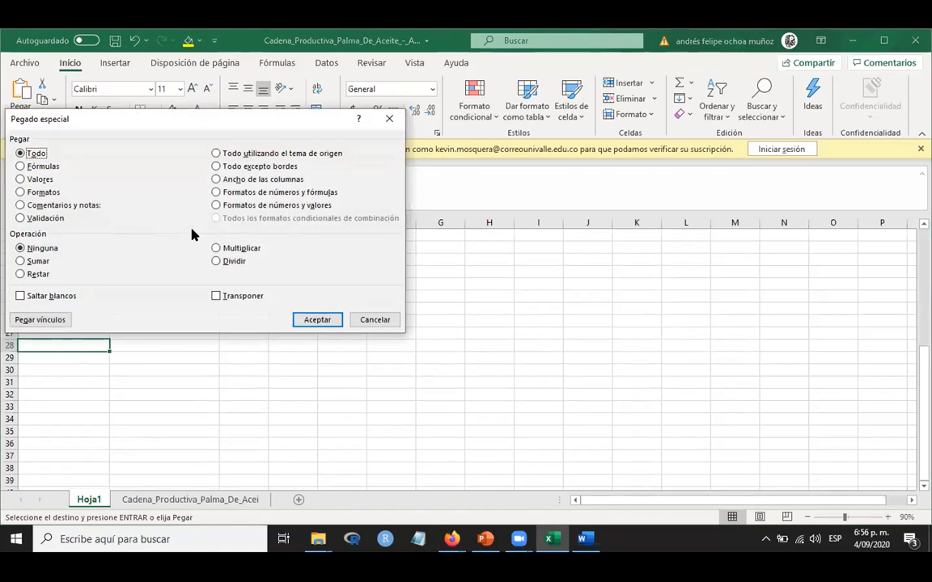
click(45, 179)
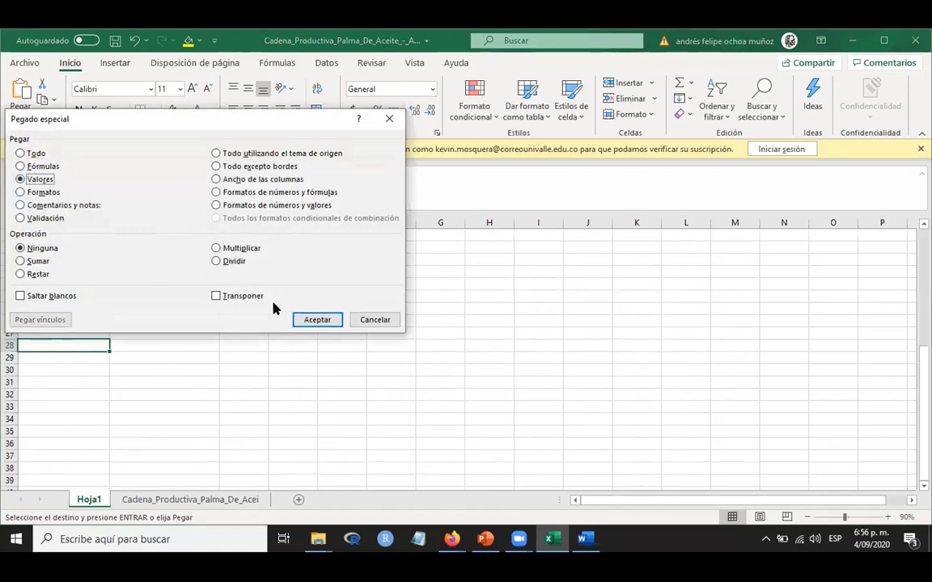
click(302, 321)
Step: Autofit the width of column B to the header of the pasted frequency table
scroll(301, 317, down, 2)
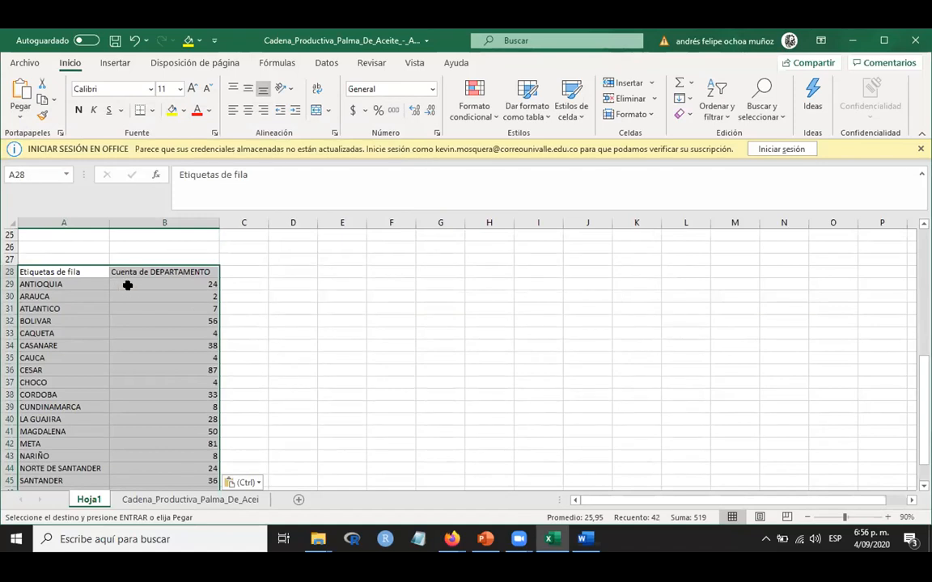
scroll(127, 285, down, 1)
ctrl+scroll(127, 285, down, 1)
ctrl+scroll(127, 284, down, 2)
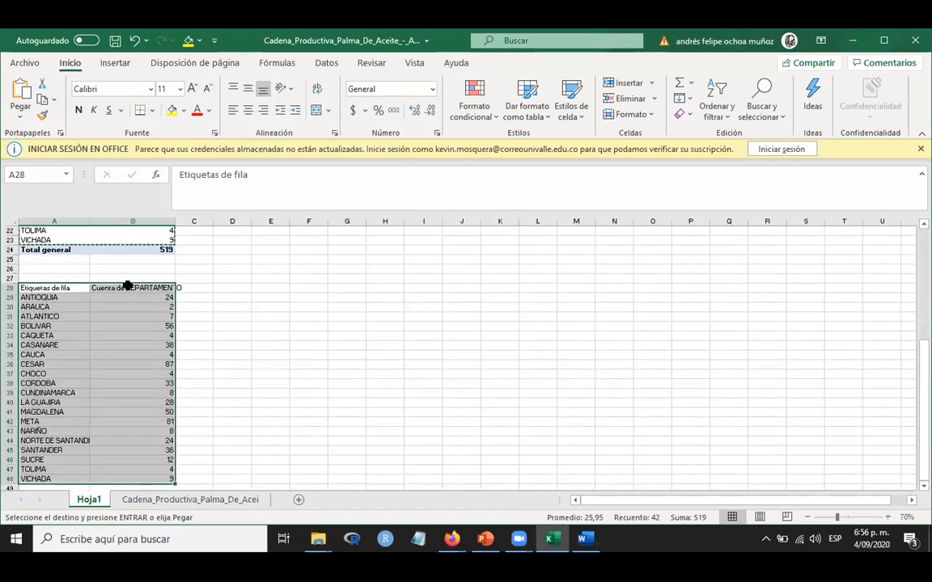
double_click(174, 222)
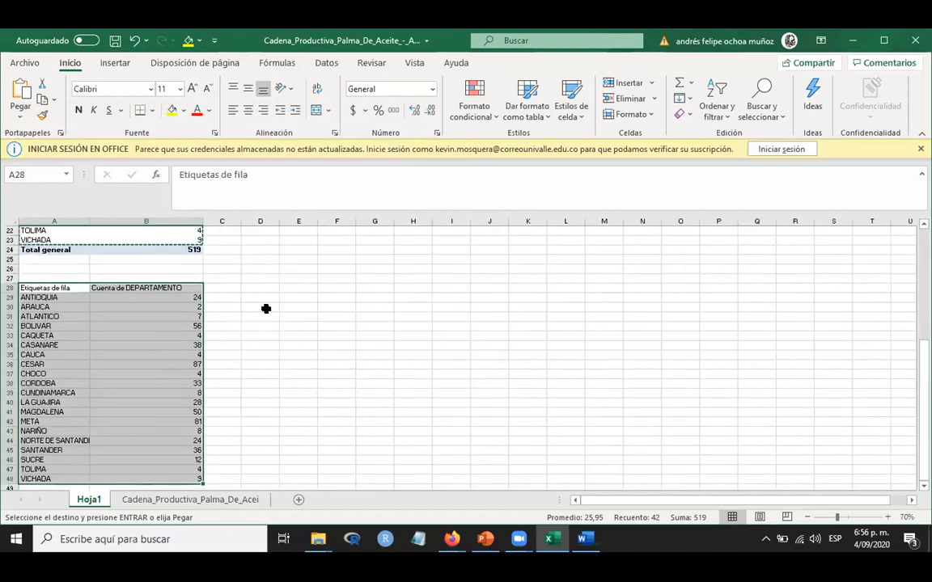
click(292, 332)
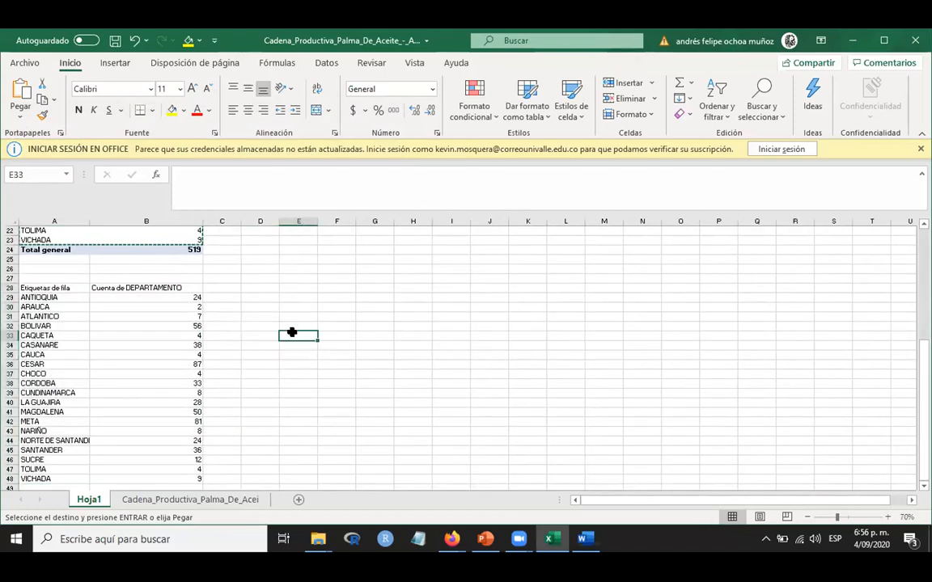
click(160, 287)
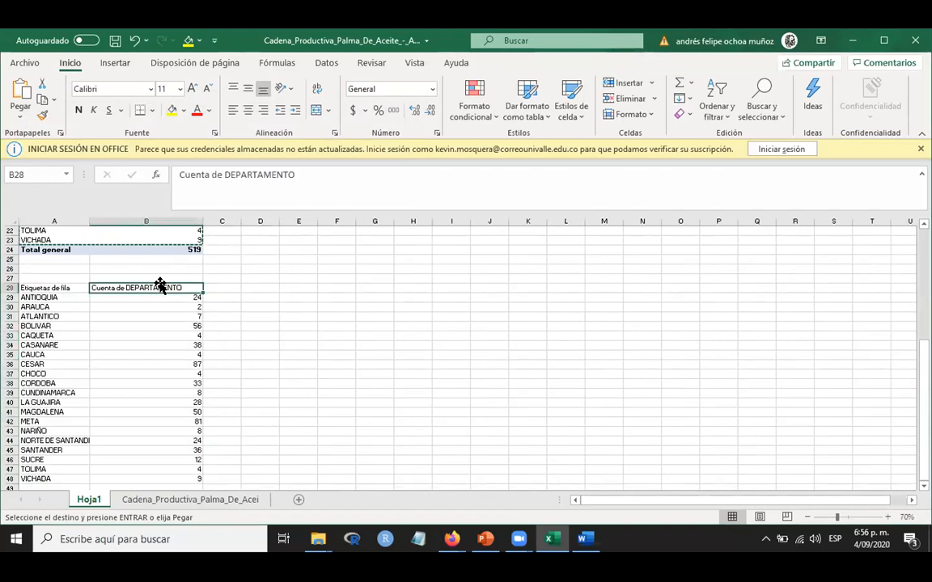
click(284, 316)
Step: Insert a 2-D clustered column chart from the pasted values in A28:B48
scroll(283, 314, up, 7)
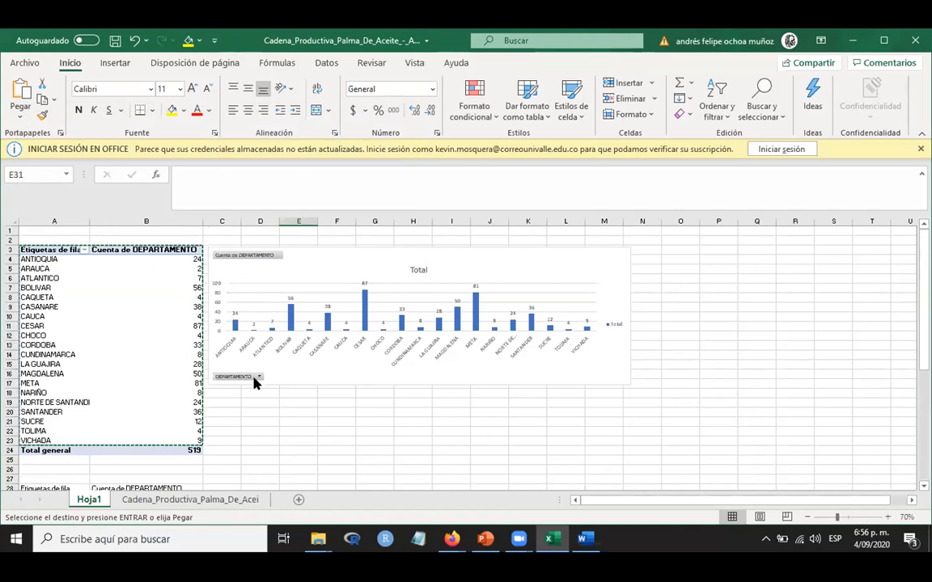
scroll(253, 381, down, 1)
scroll(253, 382, down, 5)
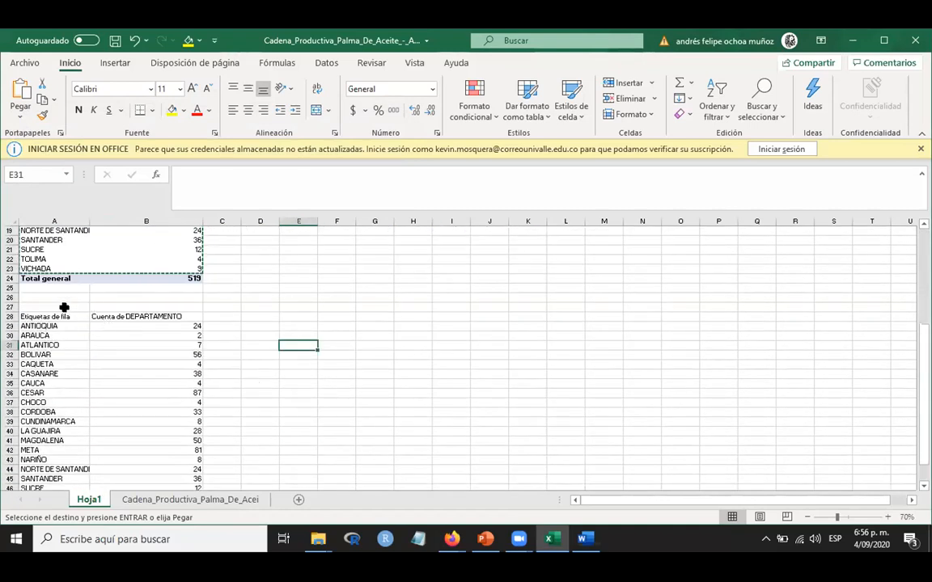
click(77, 316)
drag(127, 321, 179, 467)
scroll(174, 391, up, 7)
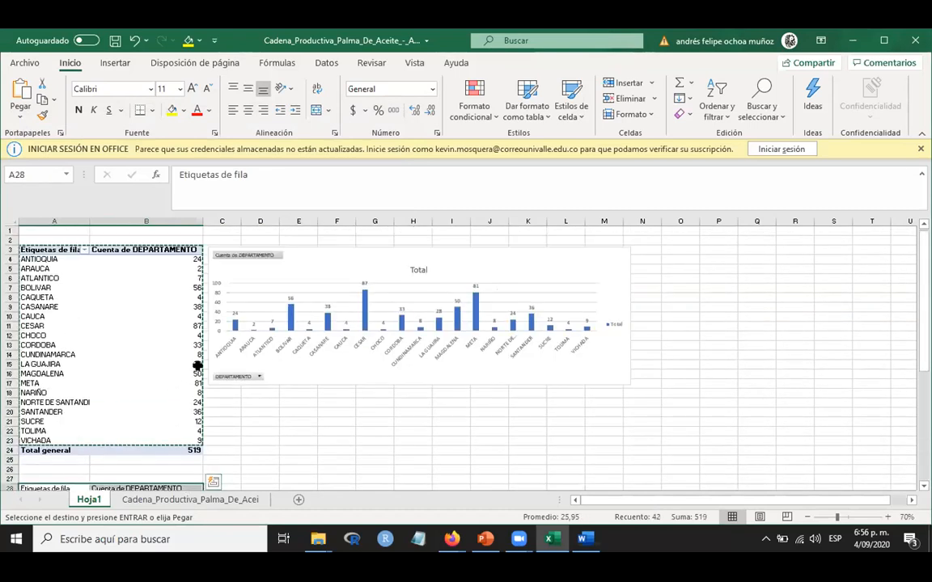
scroll(220, 405, down, 4)
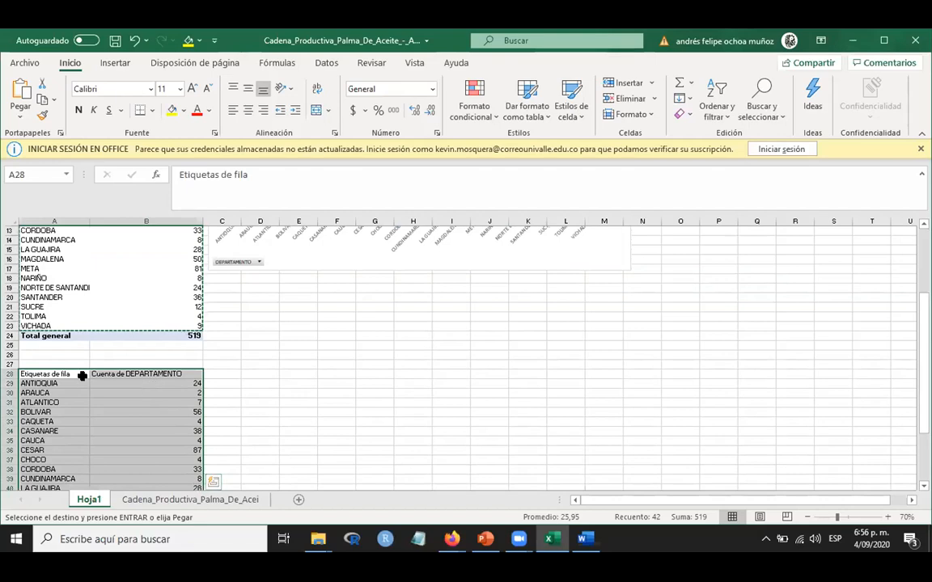
scroll(82, 377, down, 2)
scroll(82, 376, down, 3)
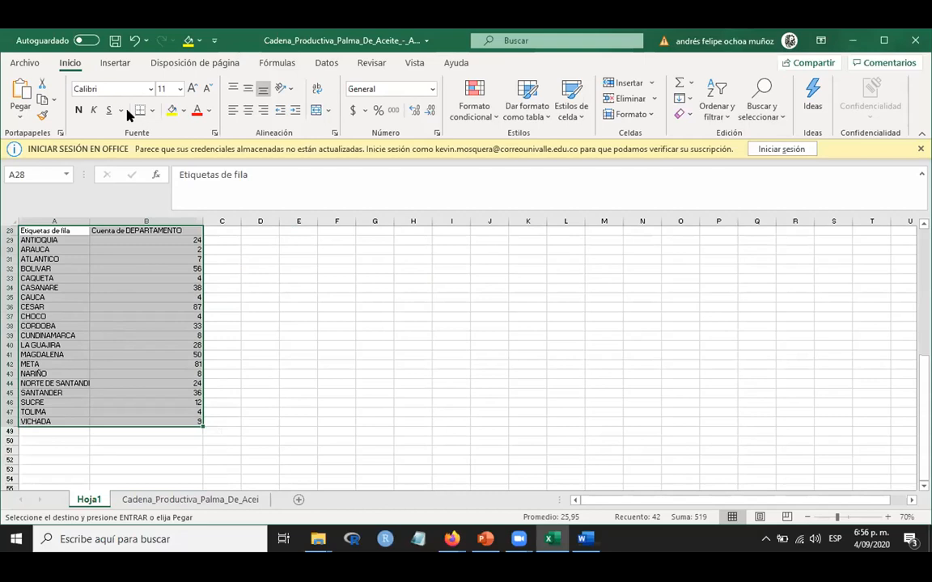
click(115, 62)
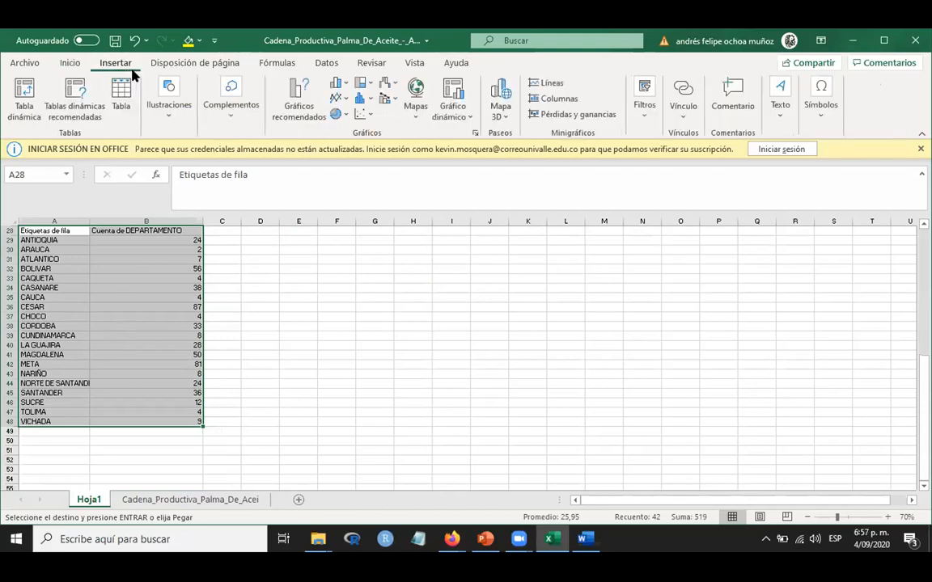
click(335, 85)
click(340, 128)
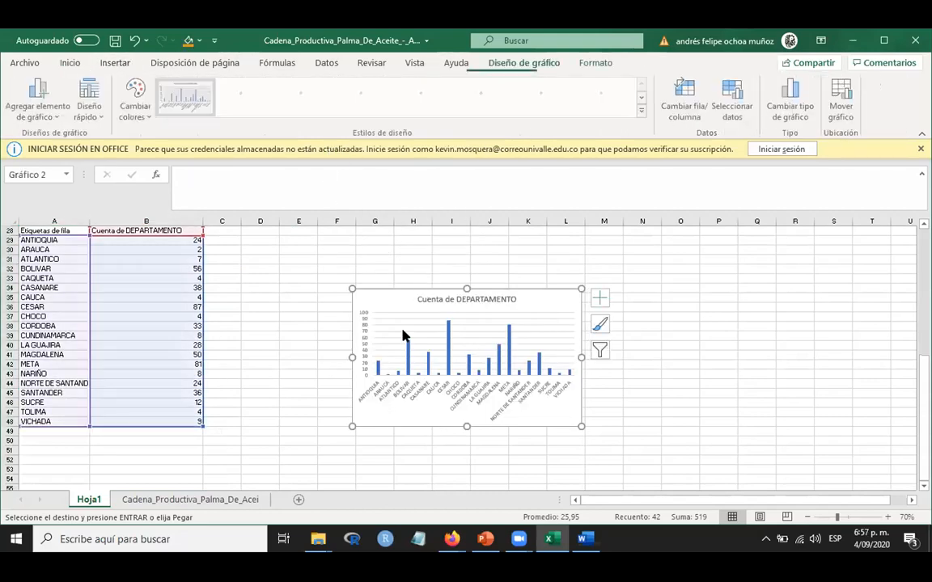
Step: Enlarge the new department column chart beside the pasted table to span about columns D to O and rows 29 to 48
drag(350, 291, 261, 240)
drag(582, 331, 675, 336)
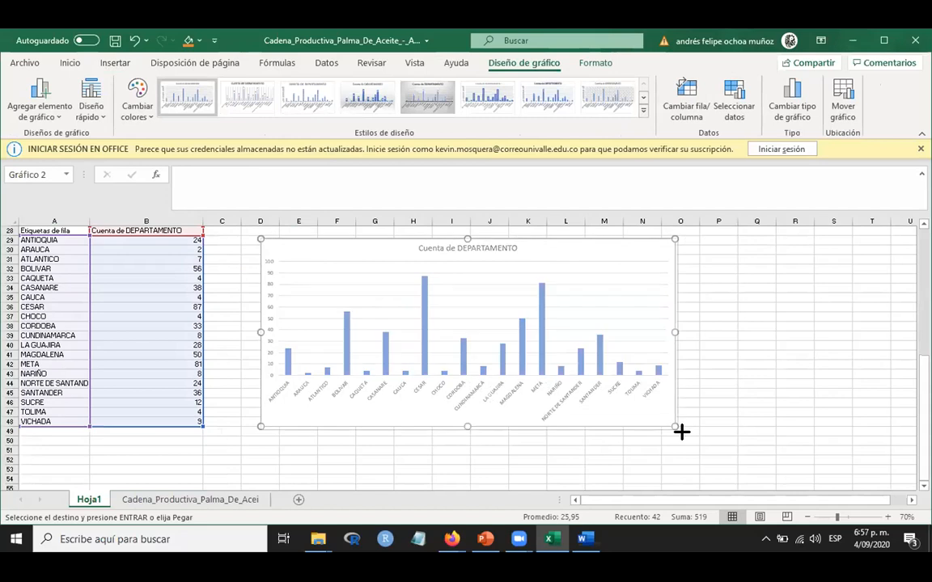
drag(681, 433, 682, 434)
Step: Add data labels to the columns of the pasted-values chart and widen the chart slightly on both sides
right_click(424, 303)
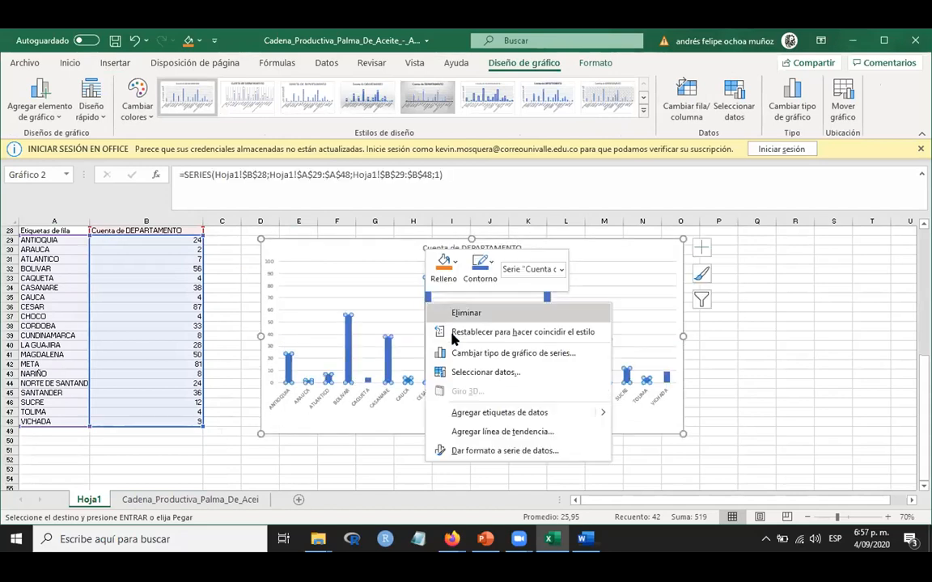
click(500, 413)
drag(260, 336, 255, 336)
drag(681, 337, 686, 335)
click(509, 248)
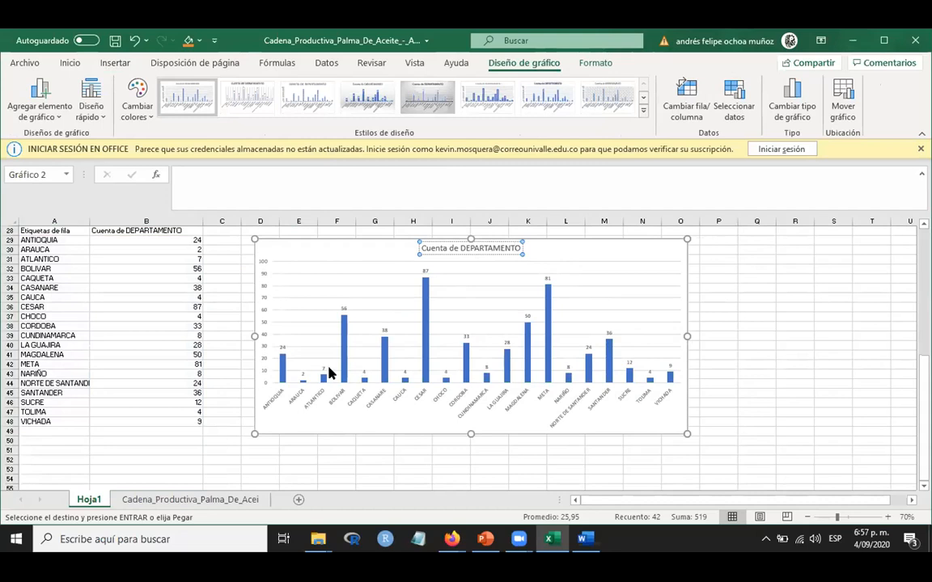
Step: Move the pasted-values chart right to start near column E and the pivot chart to start near column F, freeing column C
scroll(109, 322, up, 1)
drag(274, 266, 303, 249)
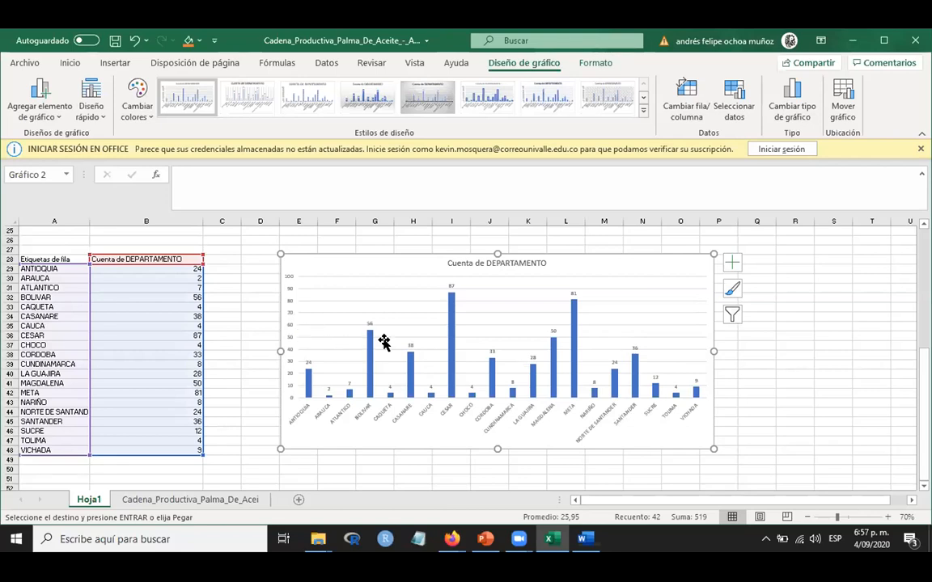
scroll(239, 294, up, 8)
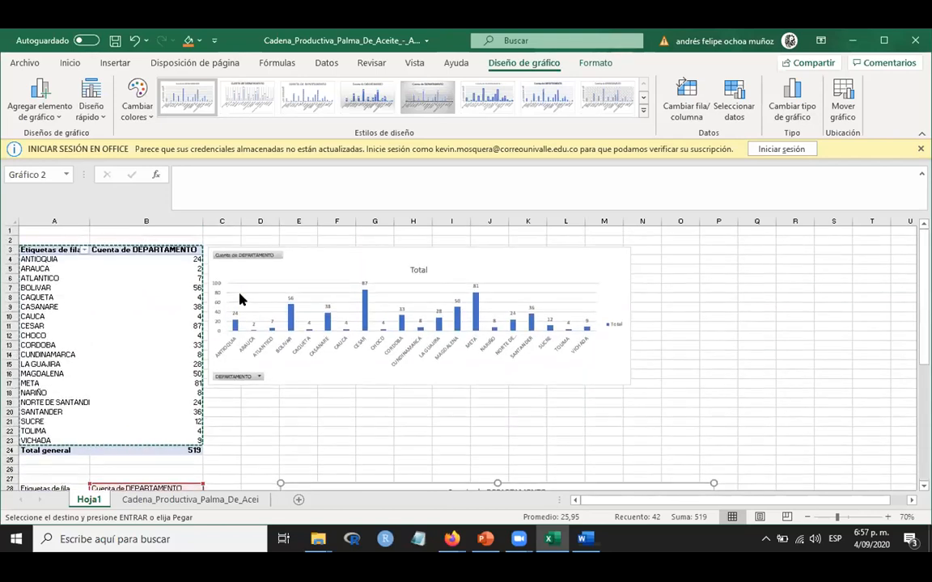
drag(241, 249, 360, 261)
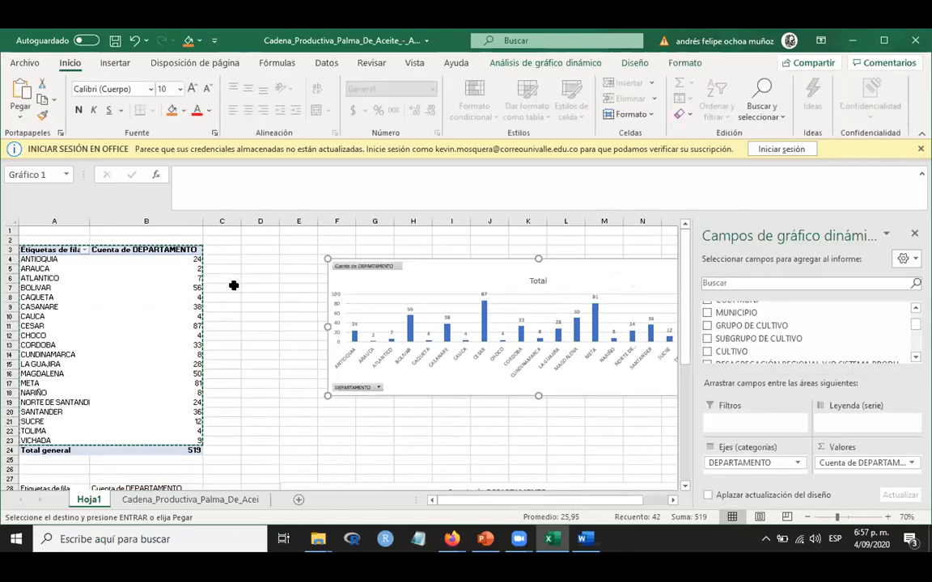
Step: Calculate the relative frequencies by entering =B29/519 in C29 and filling the formula down to C48
scroll(232, 288, up, 1)
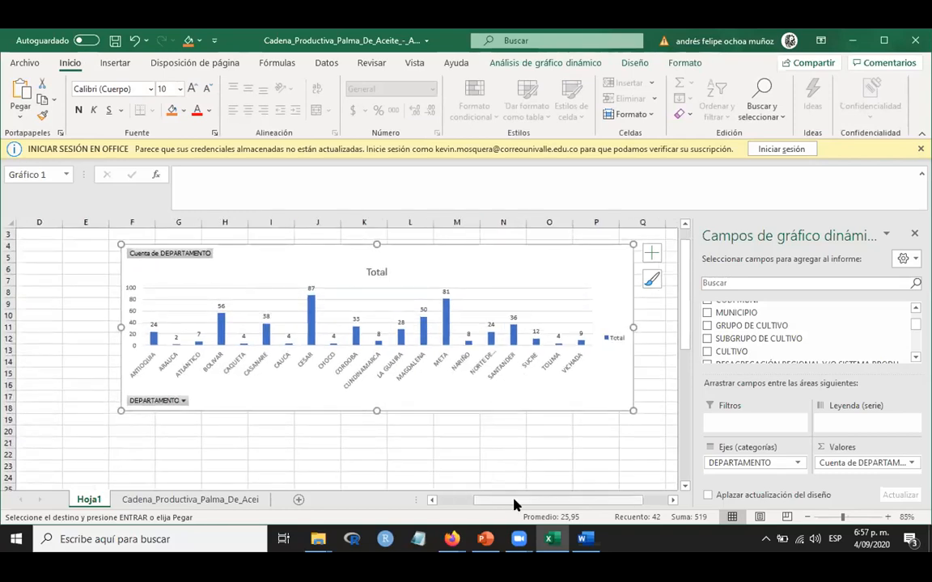
drag(514, 501, 431, 499)
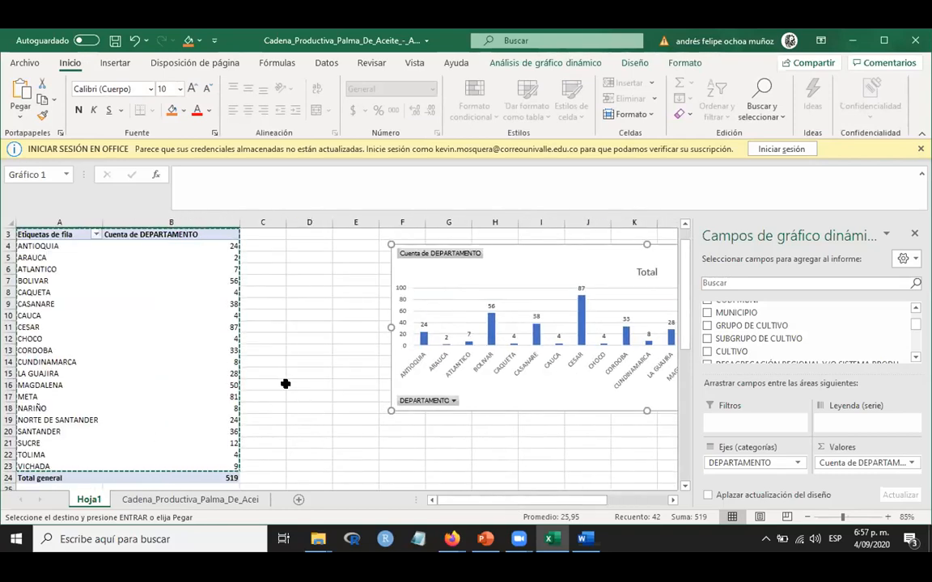
scroll(285, 384, up, 1)
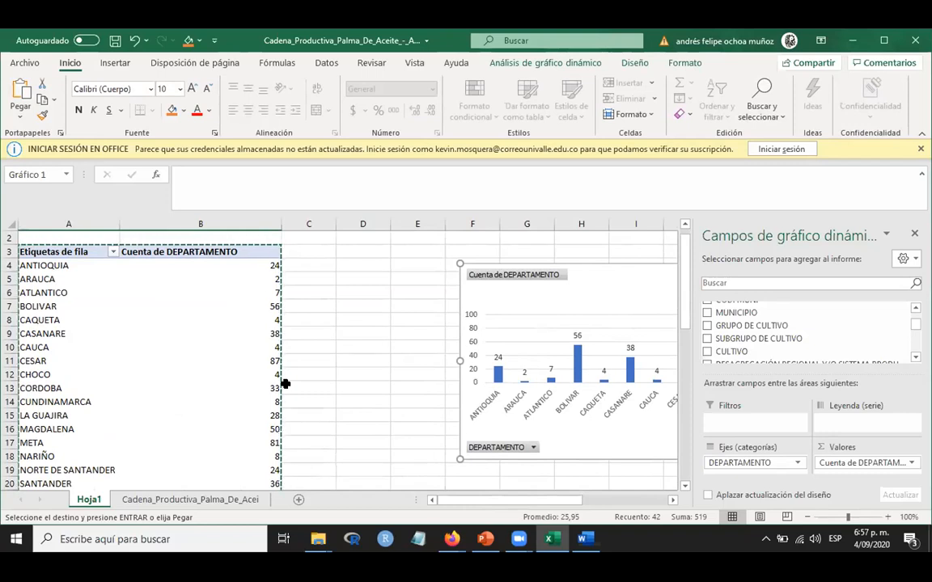
scroll(284, 383, down, 1)
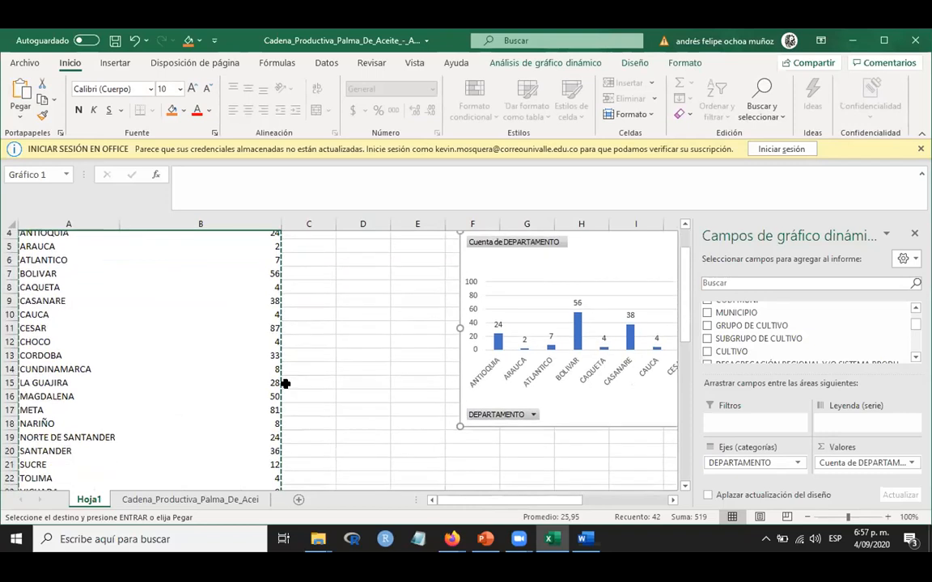
scroll(284, 383, down, 6)
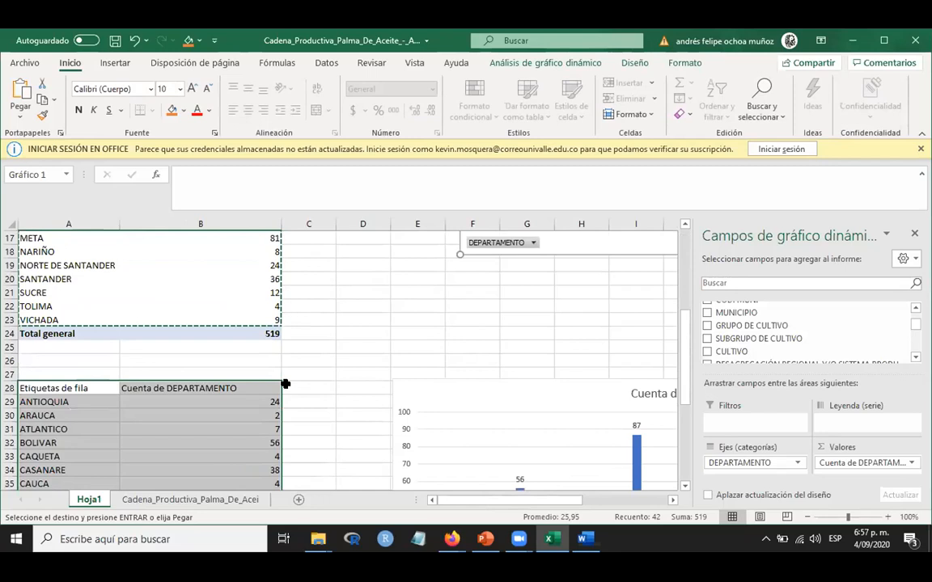
scroll(285, 384, down, 1)
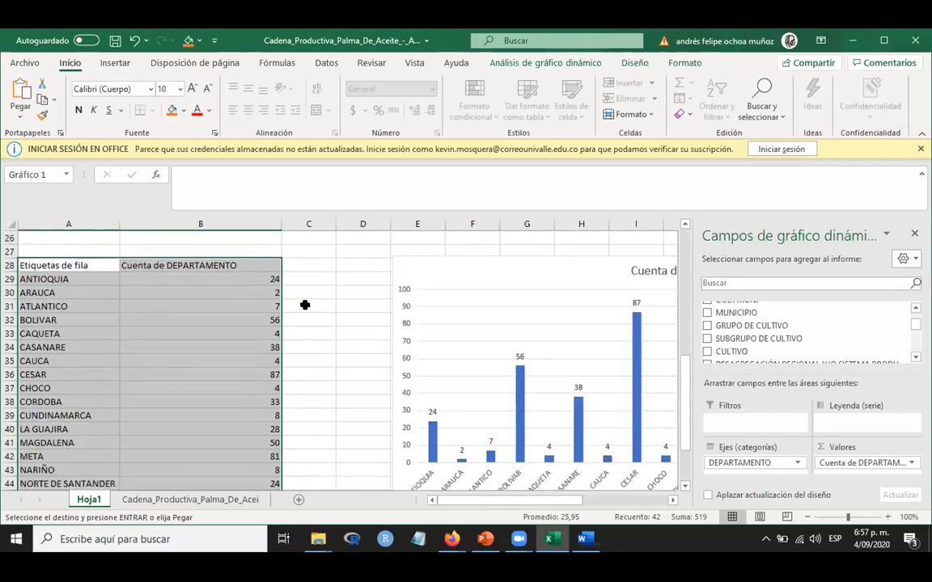
click(298, 276)
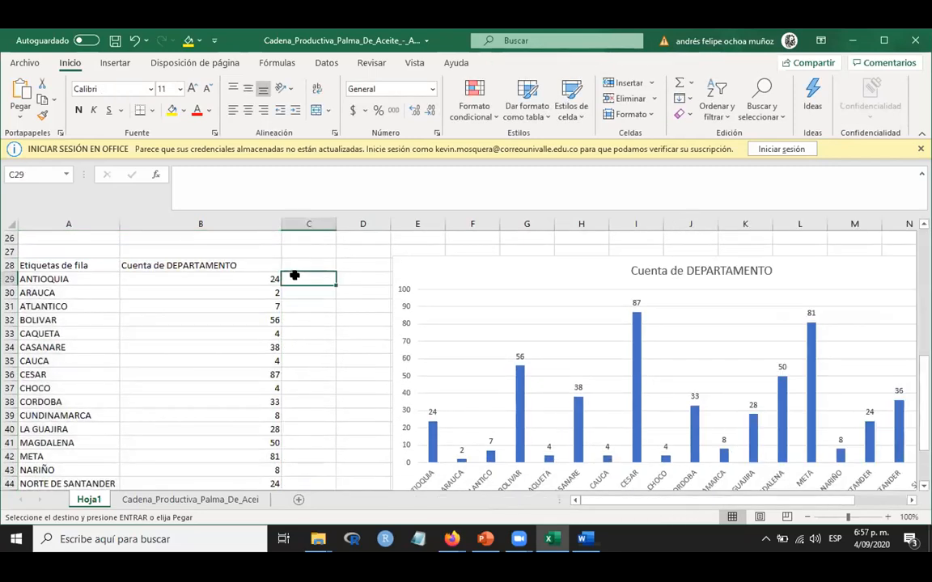
text(=)
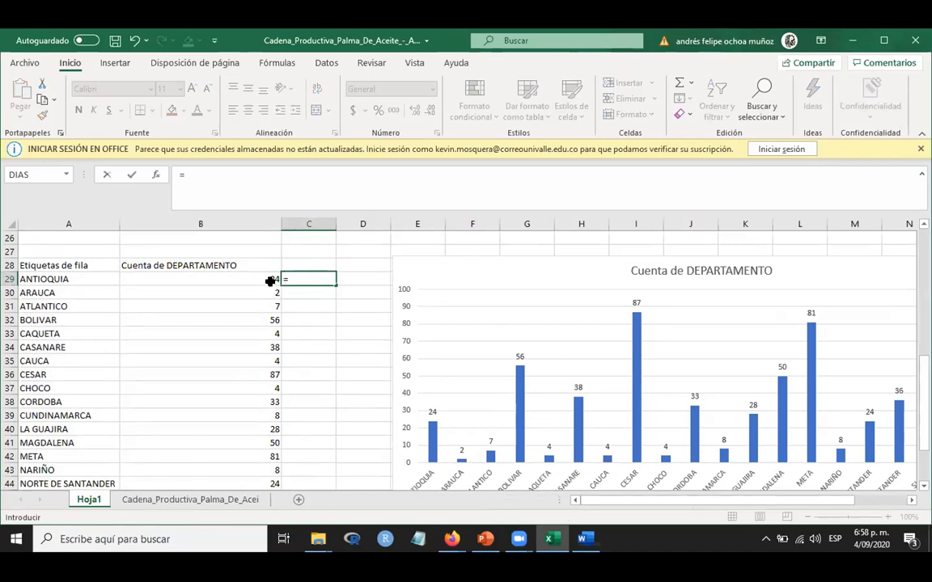
click(270, 280)
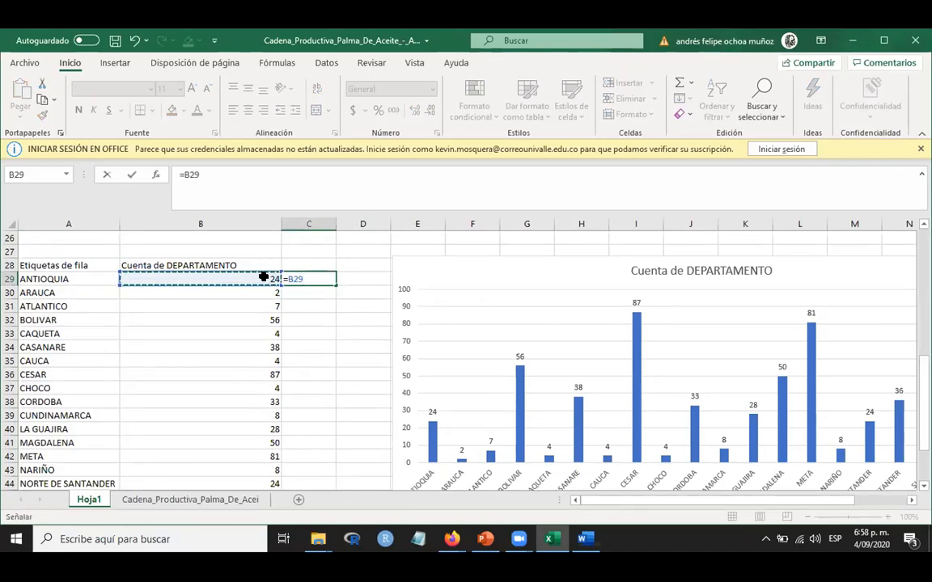
text(/)
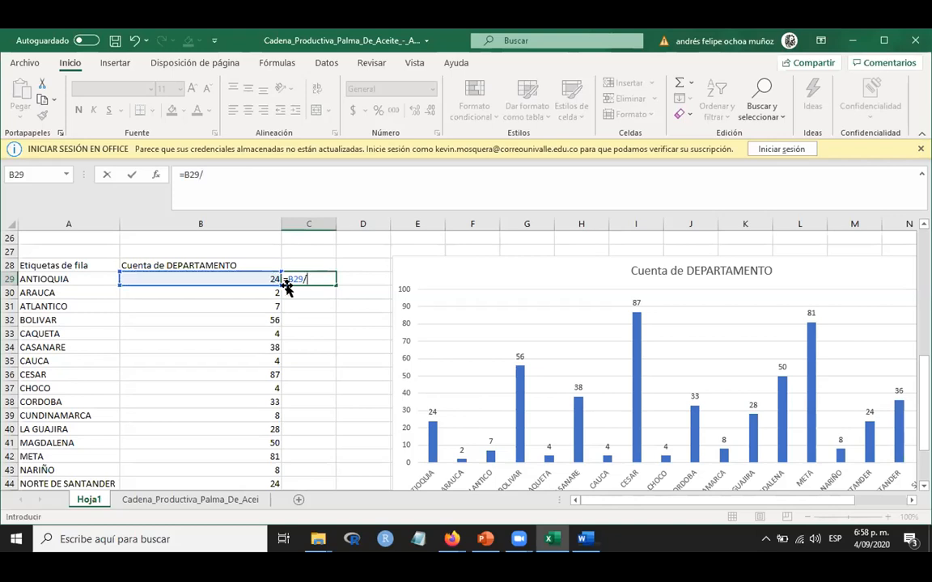
scroll(289, 270, up, 2)
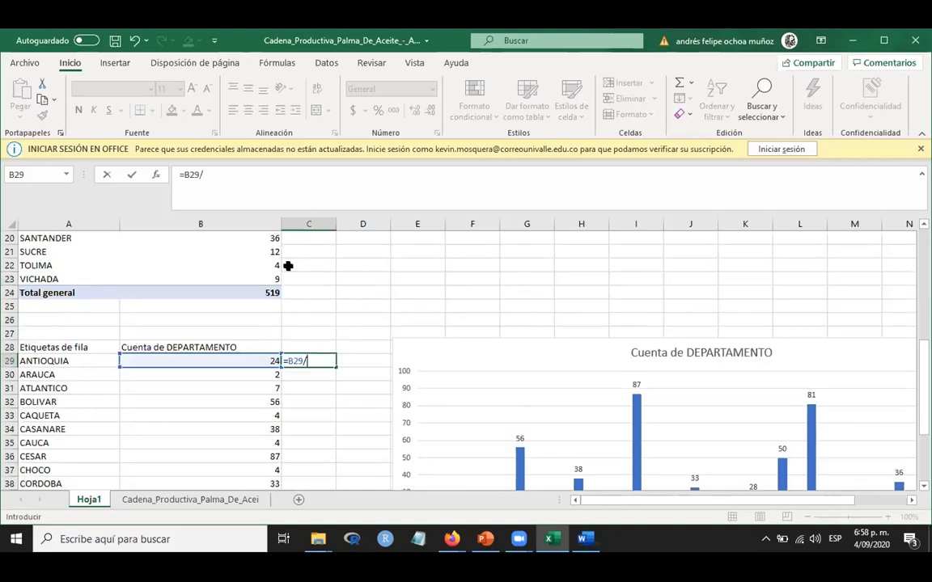
scroll(286, 267, down, 2)
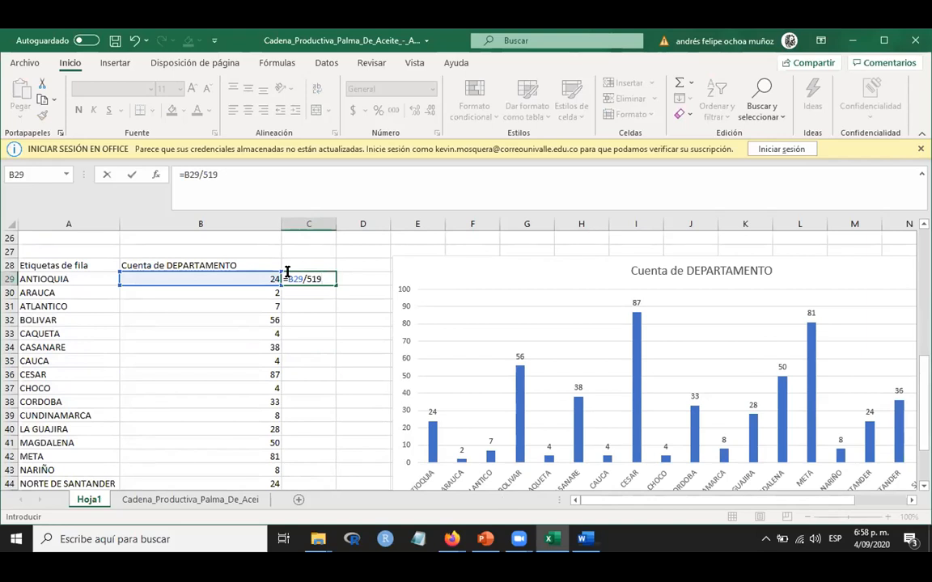
key(Return)
click(318, 278)
double_click(334, 284)
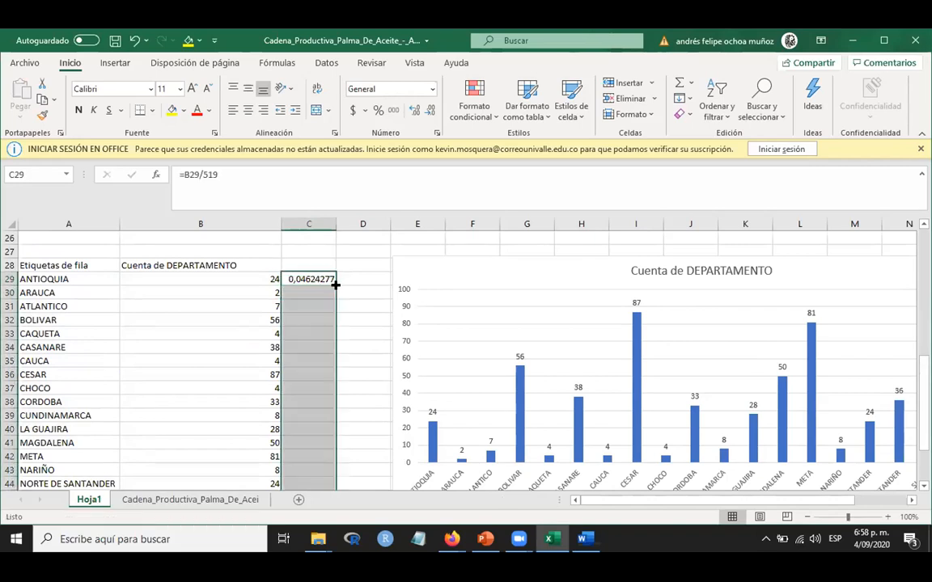
Step: Rename the header in B28 as ni and enter the header fi in C28
click(225, 264)
text(ni)
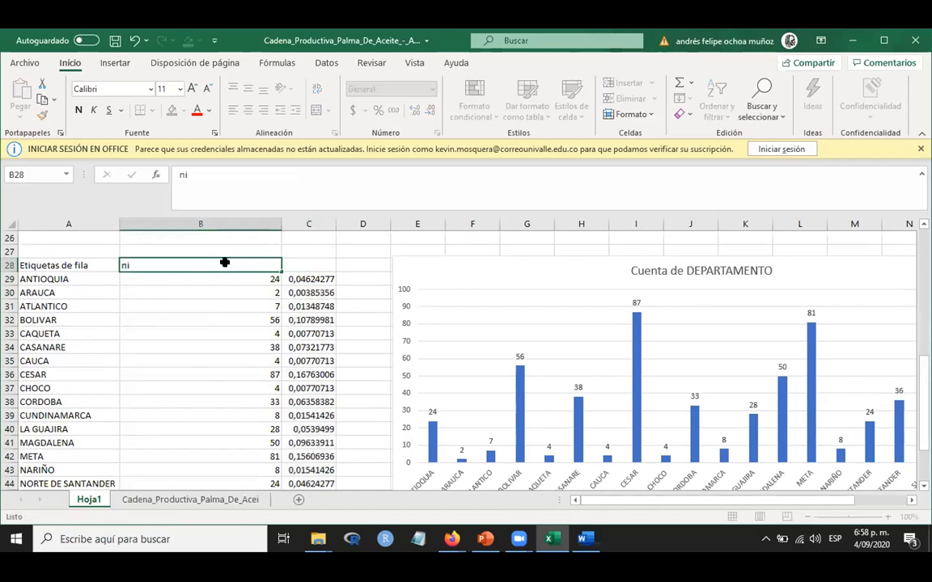
key(Tab)
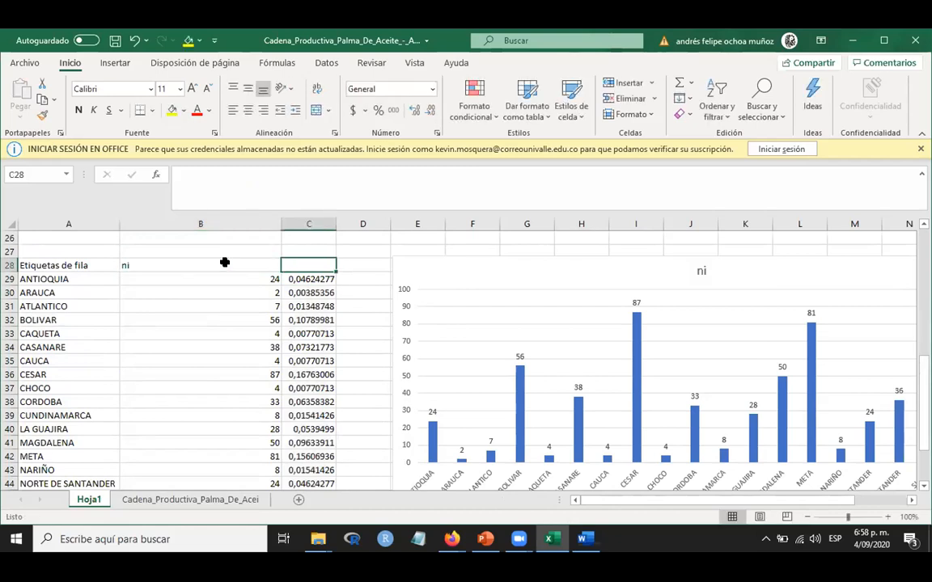
text(fi)
key(Return)
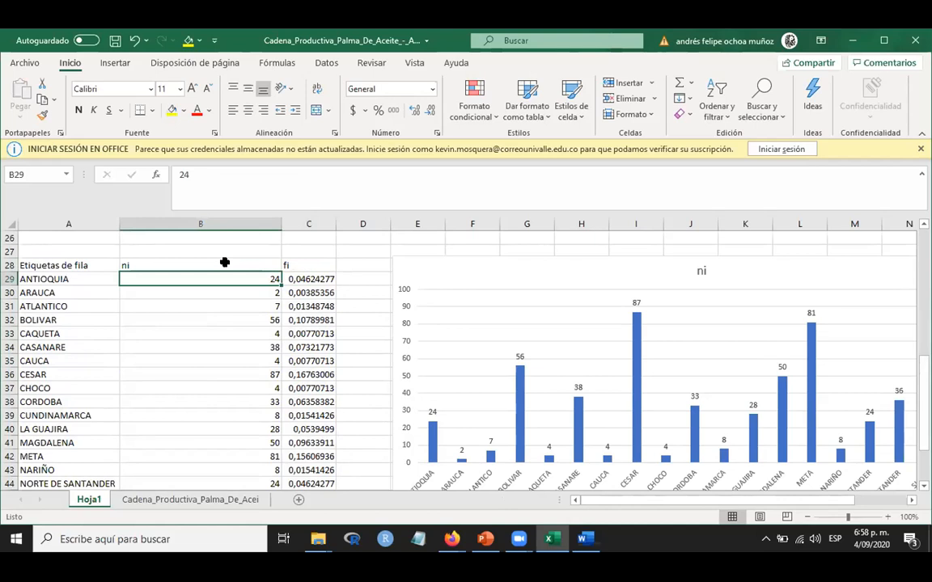
Step: Check the relative frequency formula in C29 and fill it down again through C48
scroll(340, 360, down, 2)
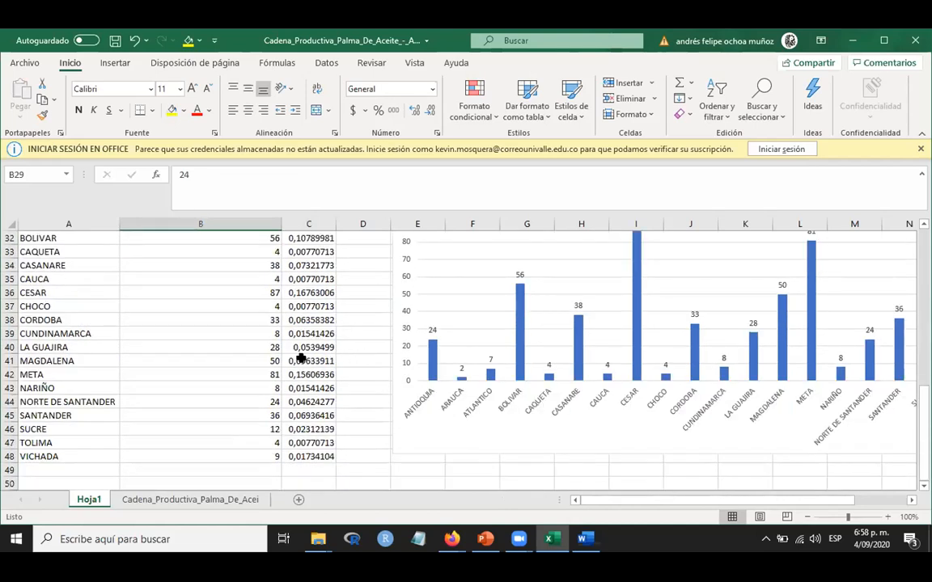
scroll(237, 363, up, 2)
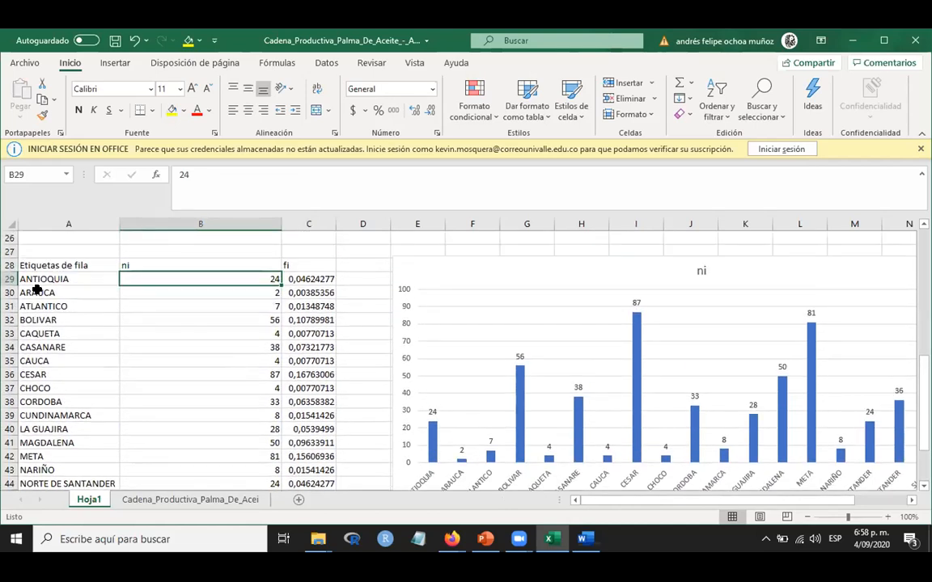
ctrl+scroll(728, 468, down, 2)
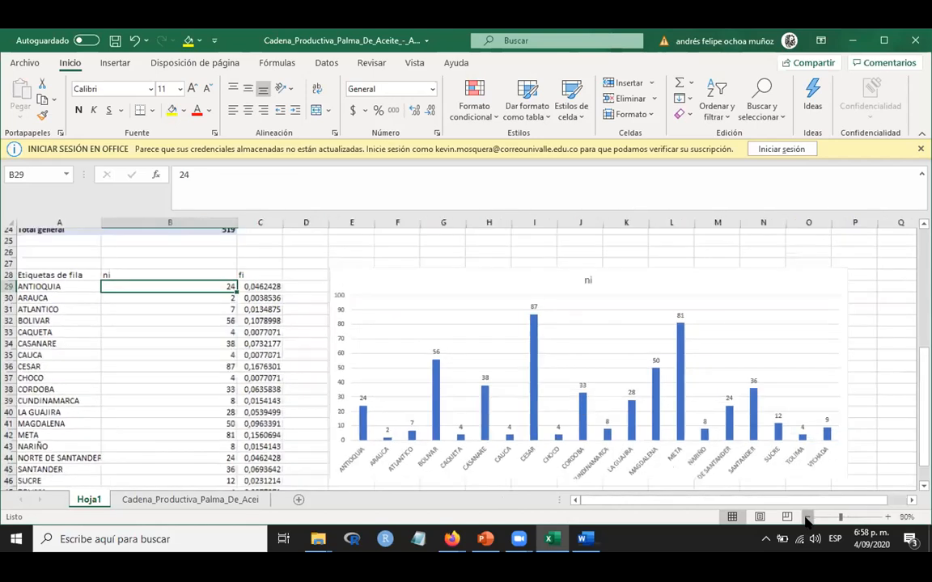
click(245, 290)
double_click(249, 289)
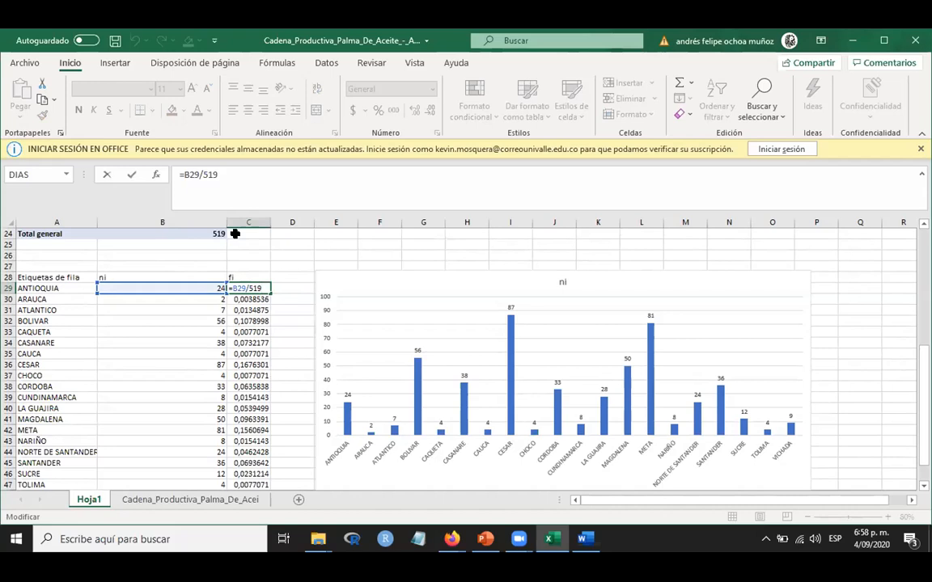
key(Return)
click(259, 289)
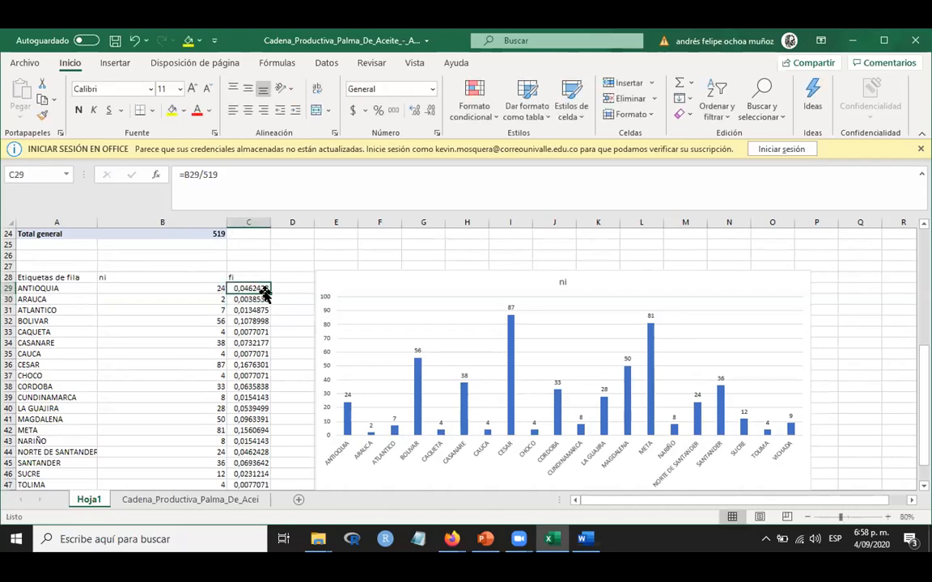
drag(269, 289, 260, 476)
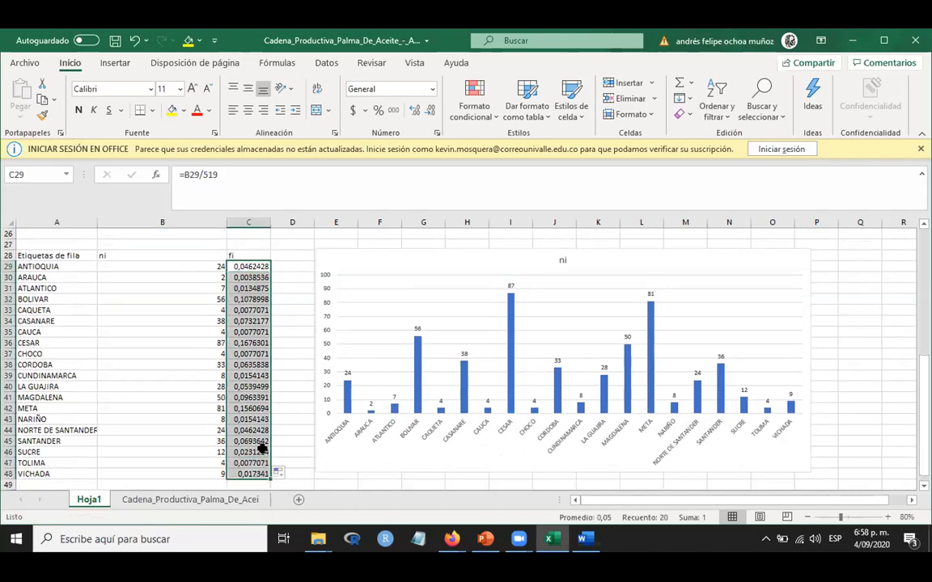
Step: Compare the pivot frequency table and its chart with the ni and fi table and chart below
click(257, 266)
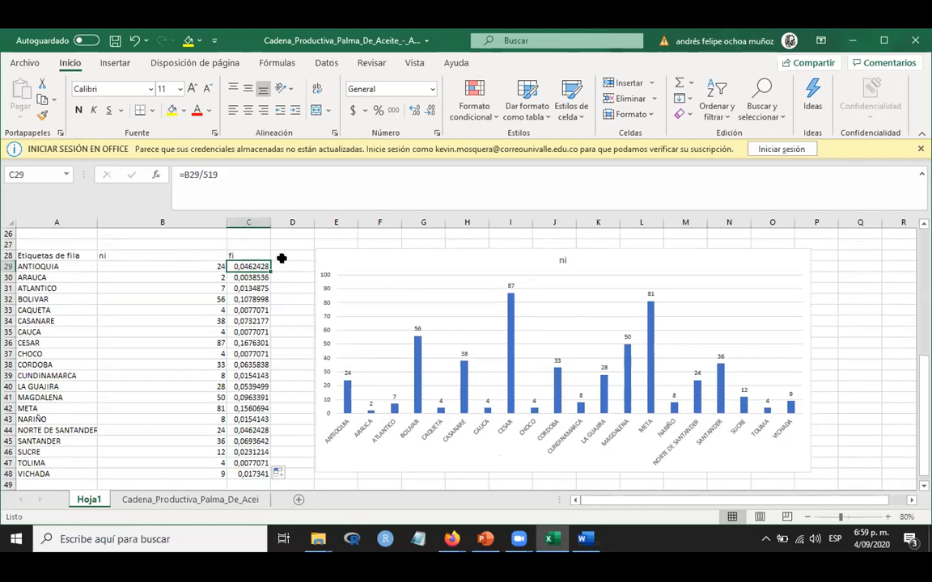
click(281, 258)
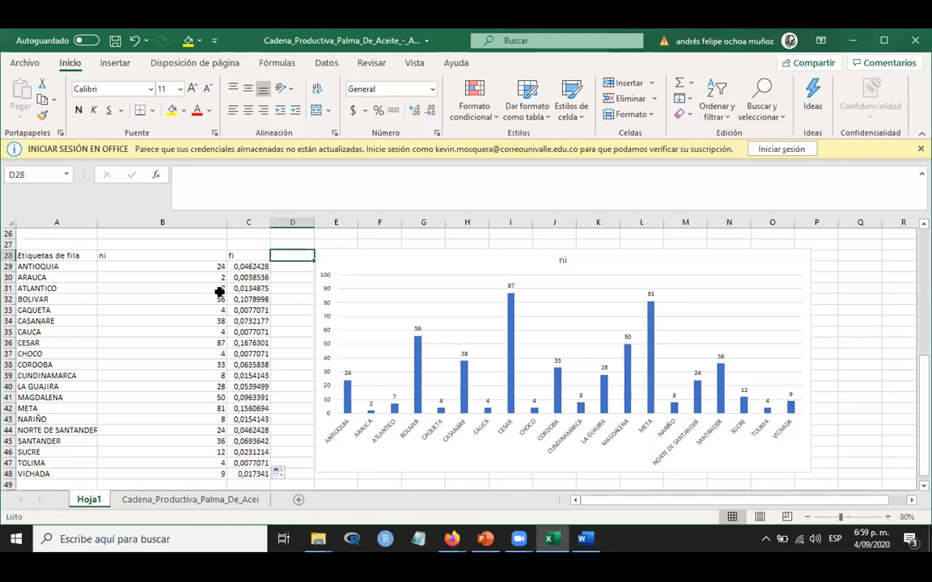
scroll(219, 291, up, 6)
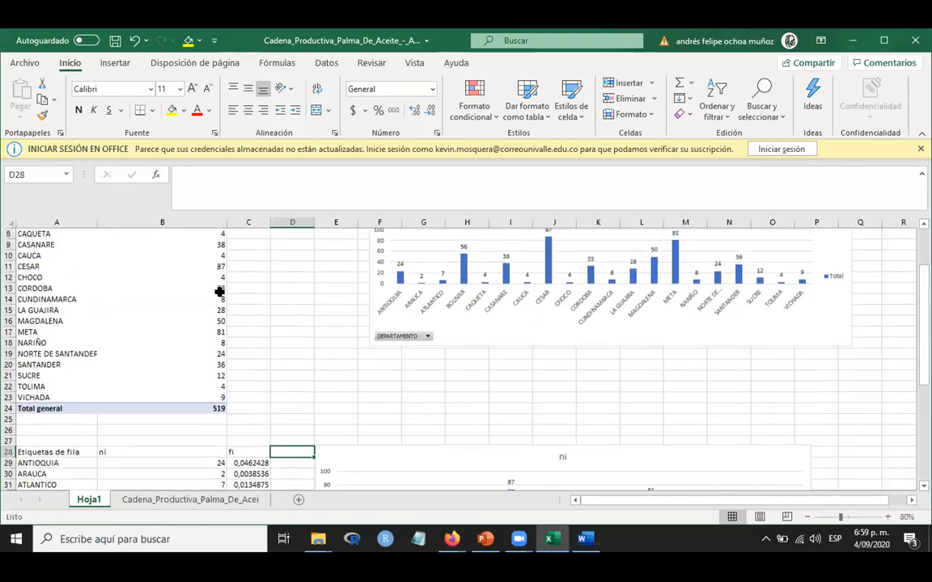
scroll(219, 291, down, 7)
scroll(219, 291, up, 2)
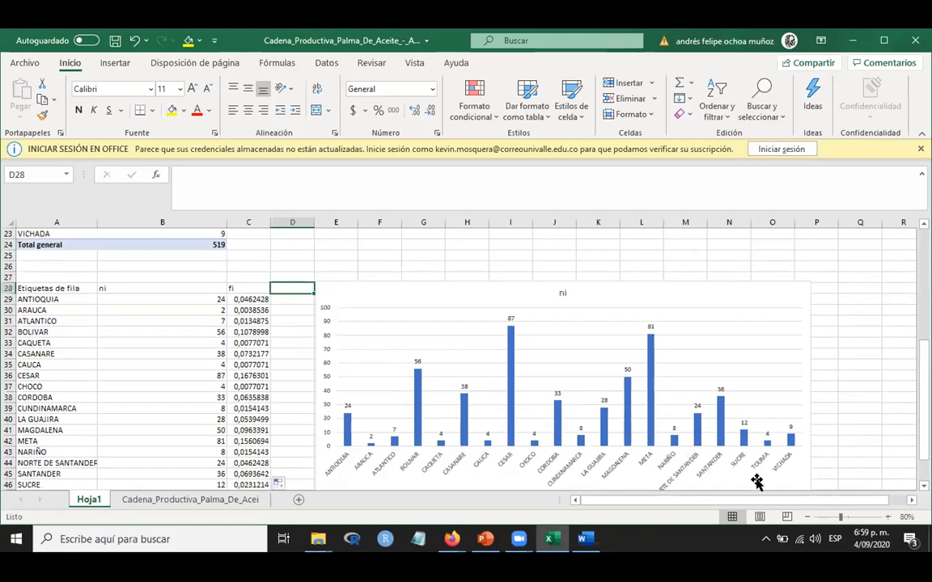
click(807, 517)
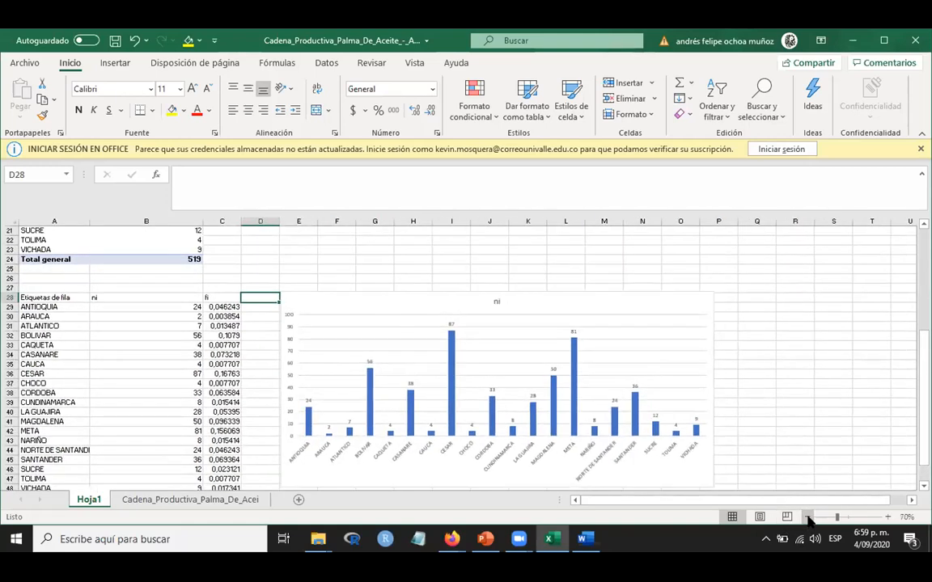
scroll(197, 308, down, 1)
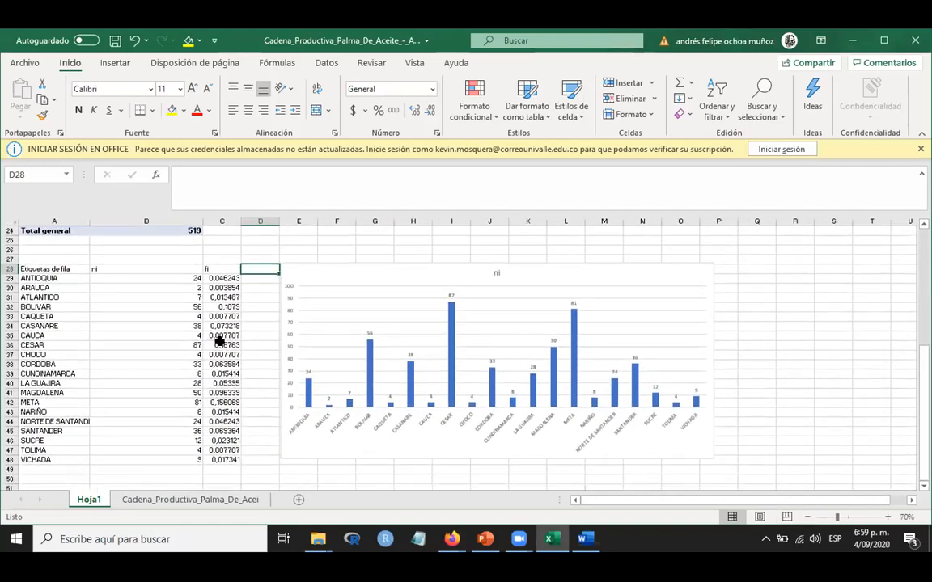
scroll(66, 308, up, 2)
scroll(66, 309, up, 5)
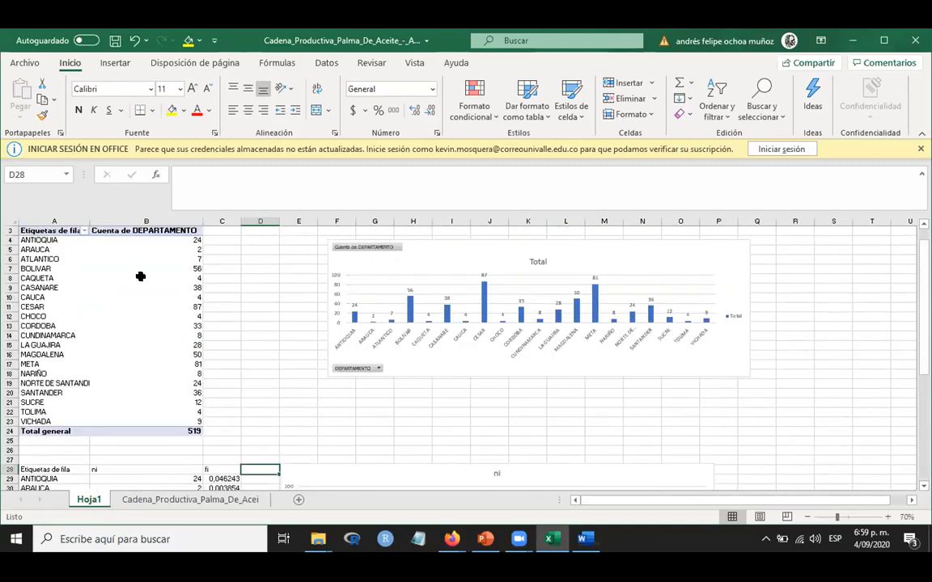
Step: Narrow column B so the ni values sit closer to the department labels of the frequency table
scroll(182, 324, down, 5)
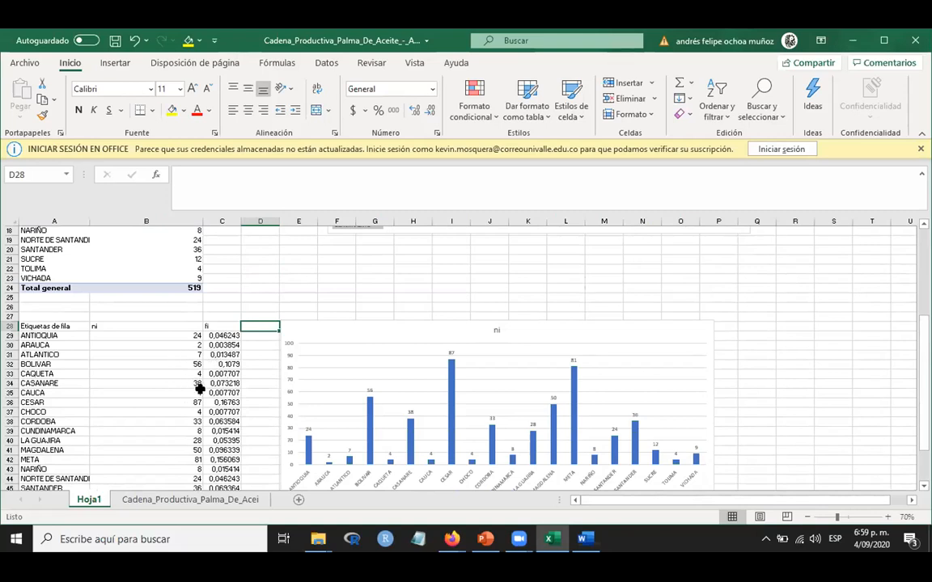
scroll(190, 381, down, 2)
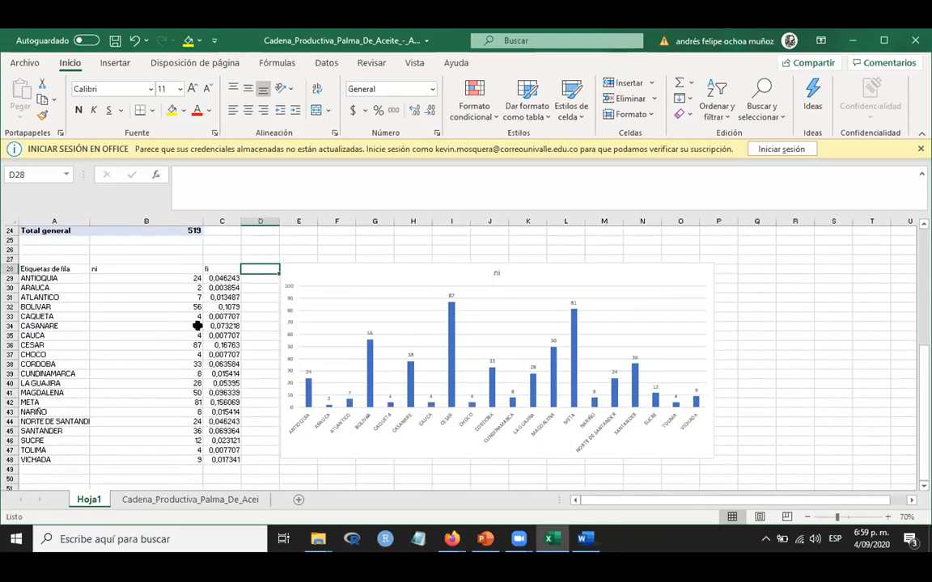
click(198, 225)
drag(198, 224, 156, 224)
click(221, 328)
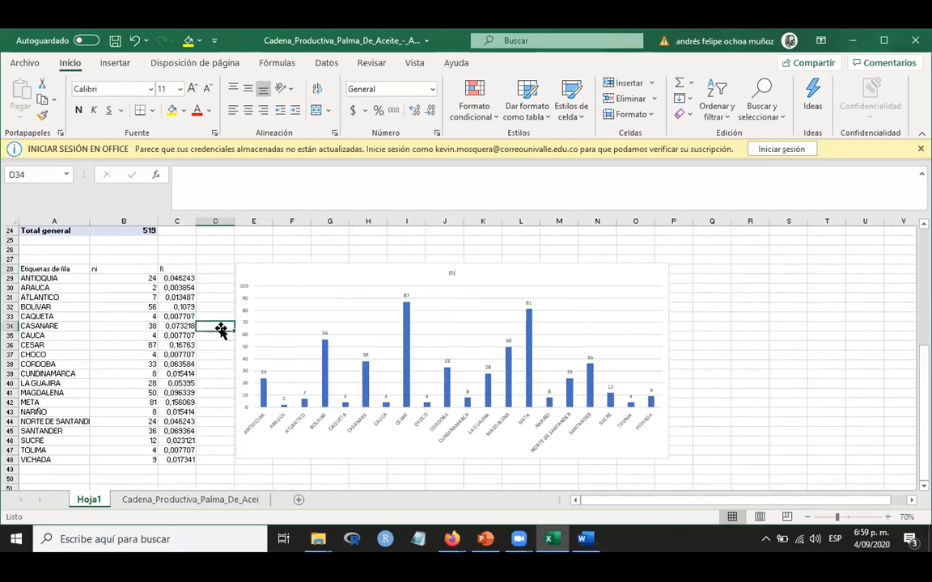
Step: Rename the header in A28 of the frequency table as Departamento
scroll(221, 328, up, 1)
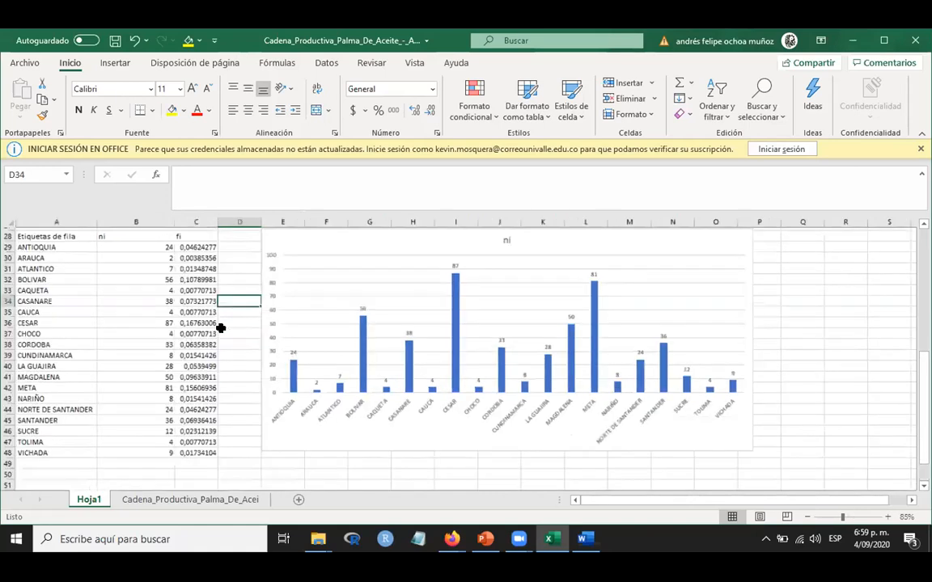
click(60, 258)
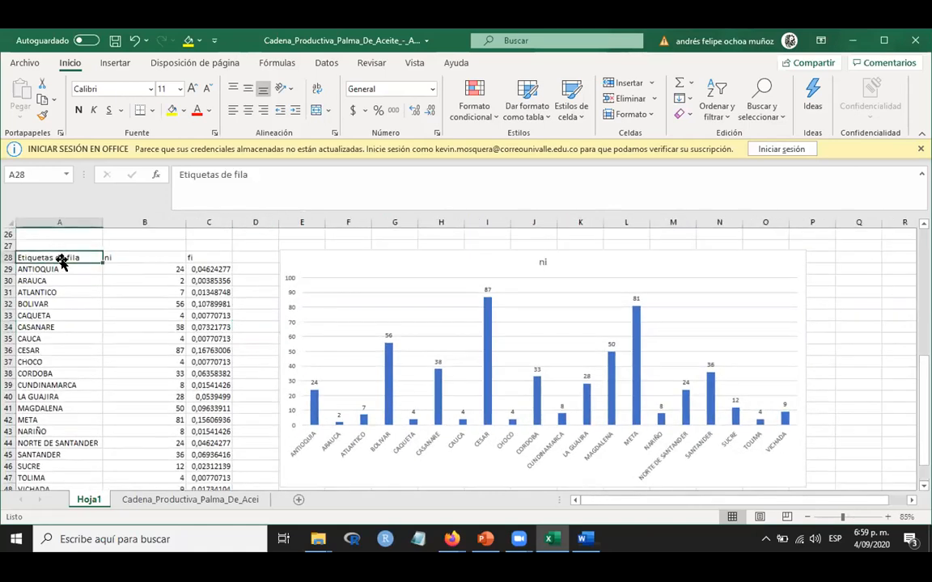
text(D)
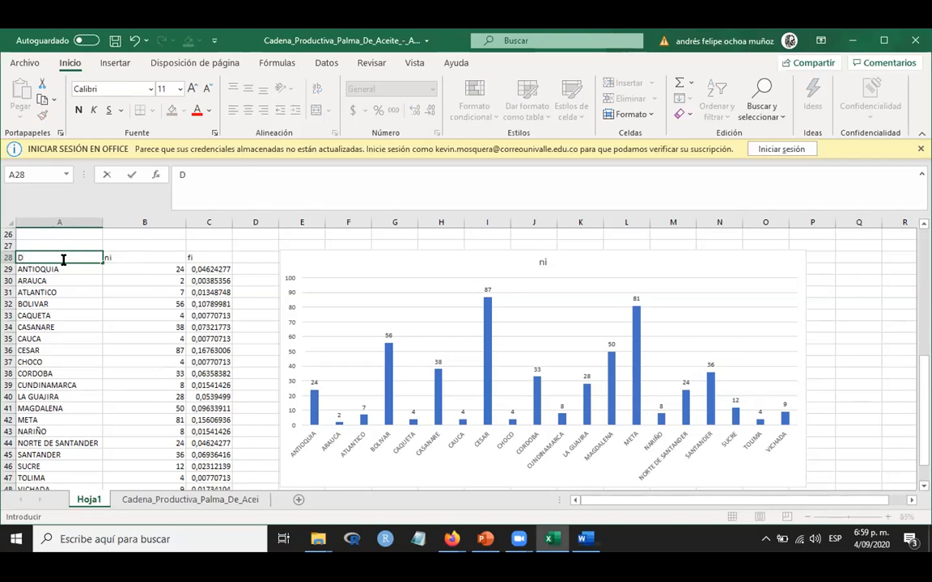
text(epartamento)
key(Return)
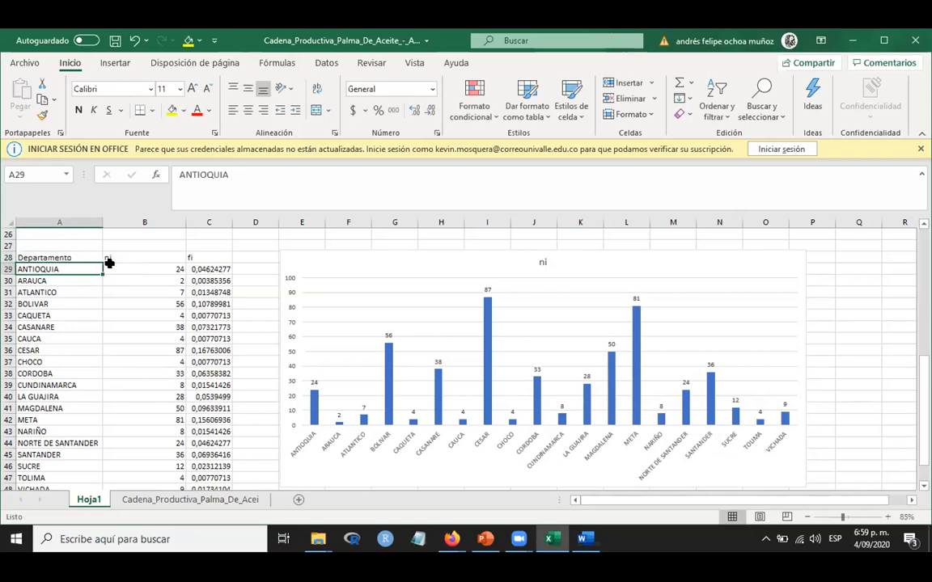
Step: Inspect the relative frequency formula in C29 without changing it
scroll(198, 259, up, 5)
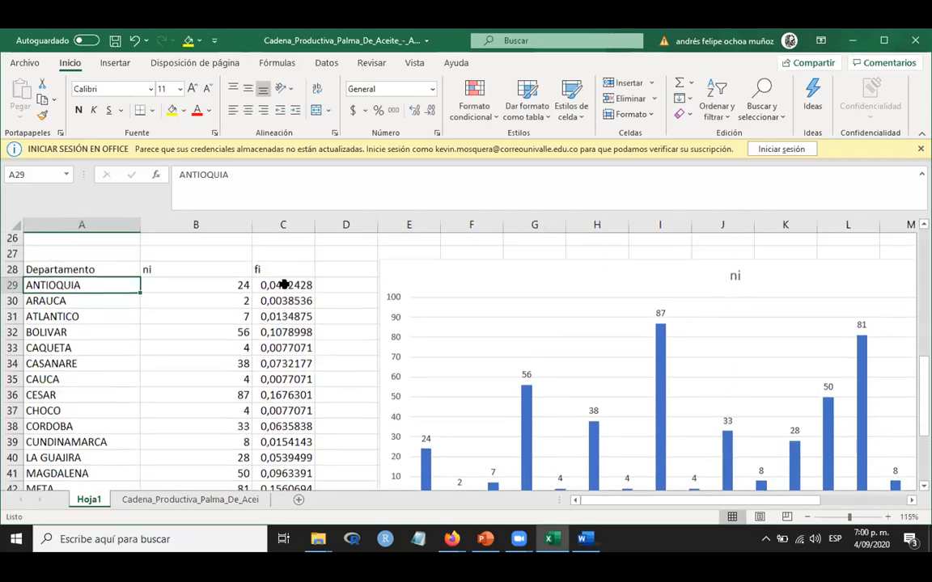
double_click(283, 285)
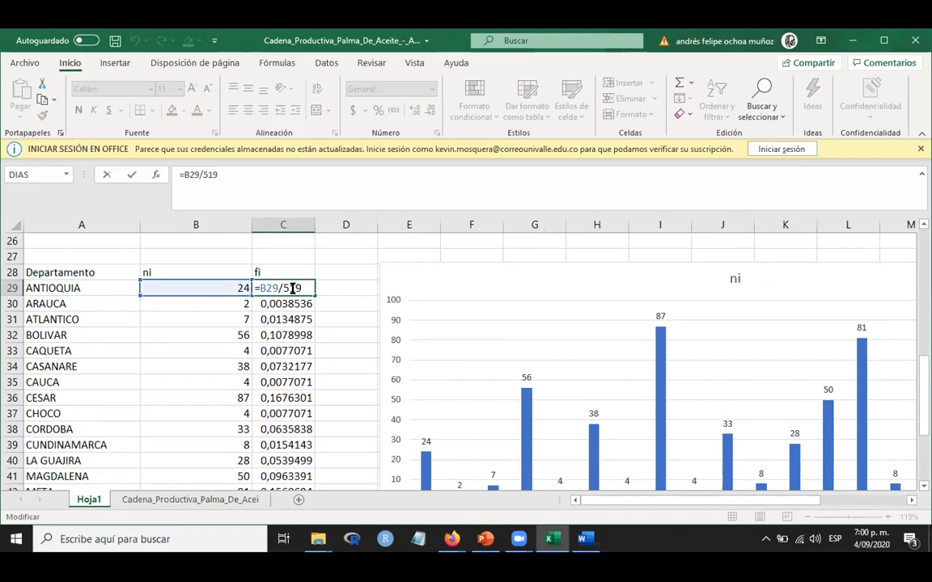
key(Return)
Step: Move the ni chart away from the frequency table so that it starts at about column F
click(404, 264)
drag(404, 263, 464, 267)
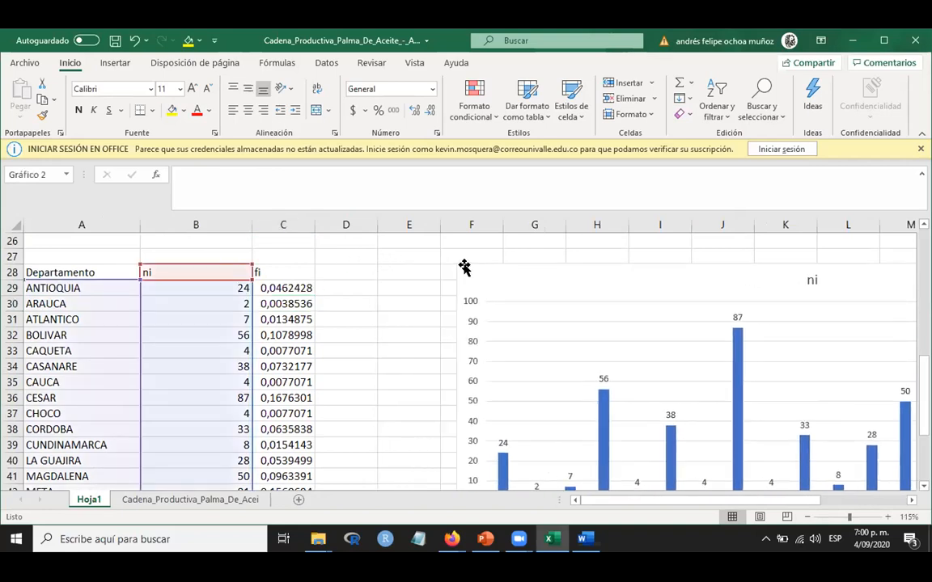
click(348, 273)
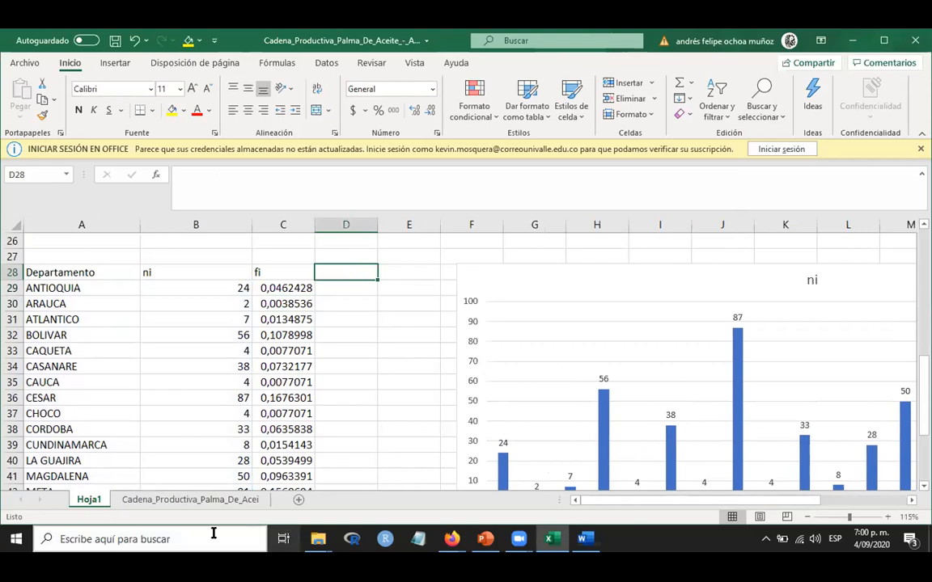
Step: Select the frequency table A28:C48 and move the ni chart back closer to it, beside column D
drag(94, 272, 275, 453)
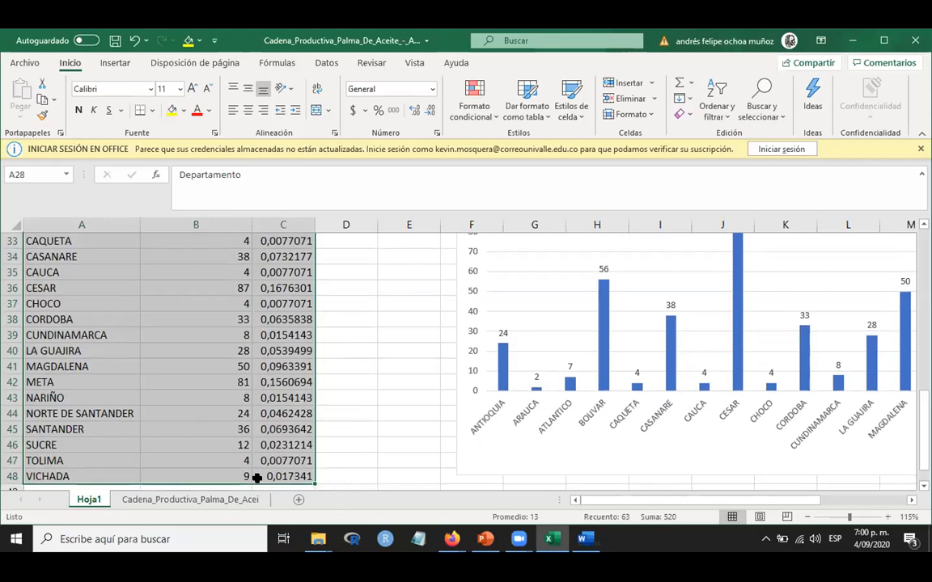
scroll(396, 364, up, 3)
drag(525, 301, 428, 318)
scroll(453, 332, down, 3)
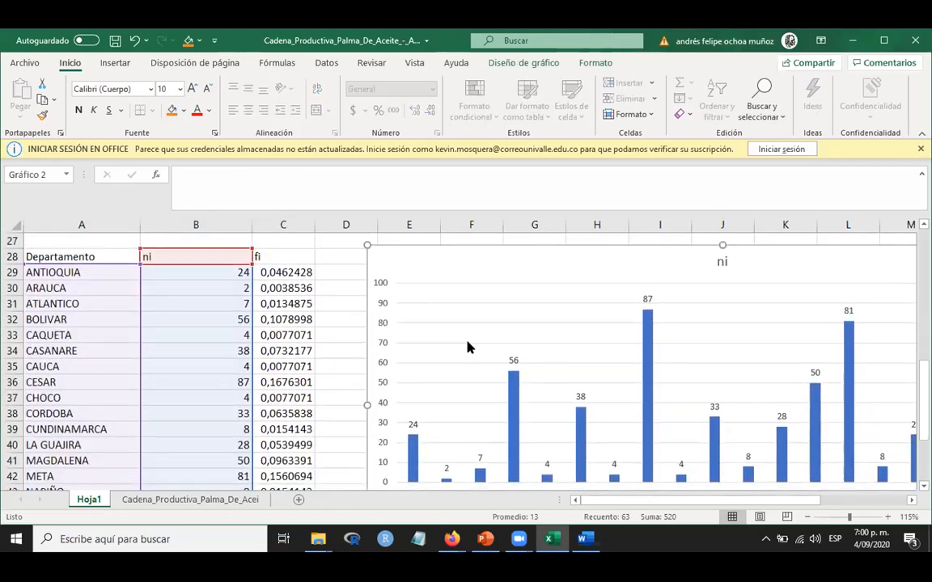
Step: Copy the whole ni column chart and switch to the activity document in Word
click(807, 518)
click(807, 518)
click(807, 518)
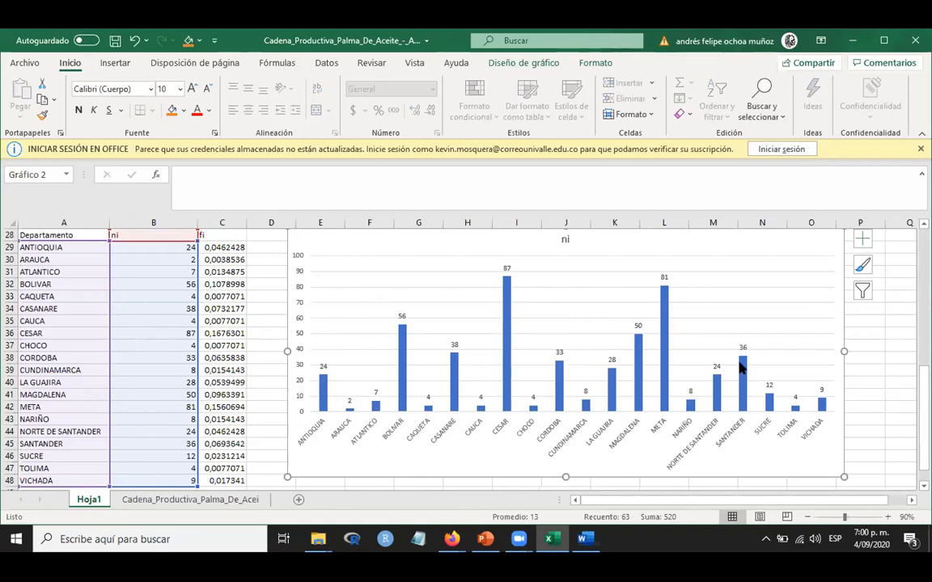
scroll(478, 328, up, 1)
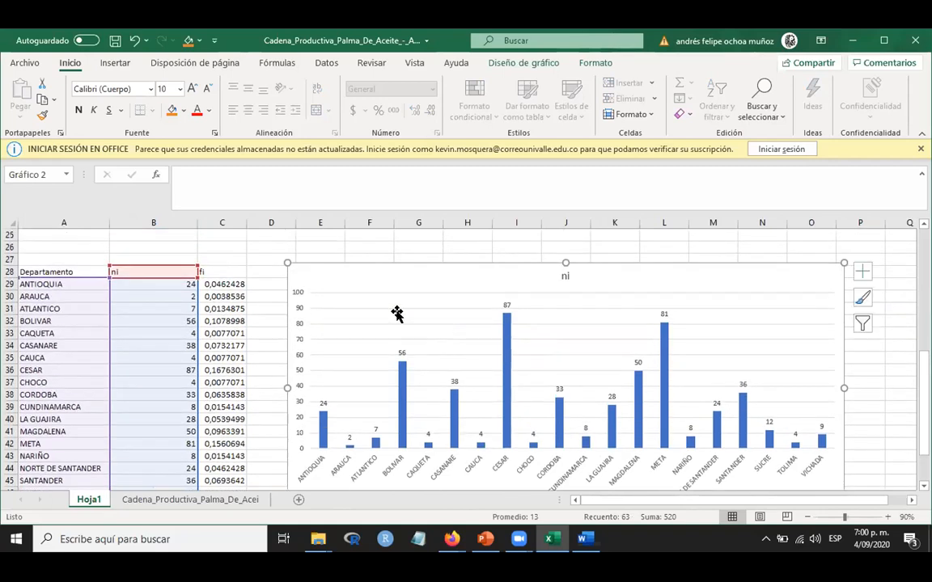
right_click(661, 266)
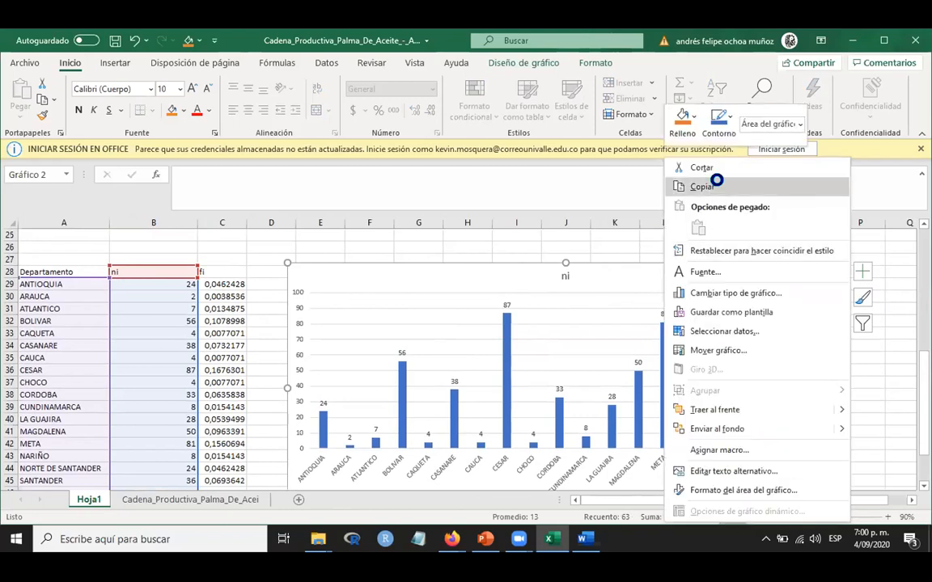
click(685, 183)
key(alt+Tab)
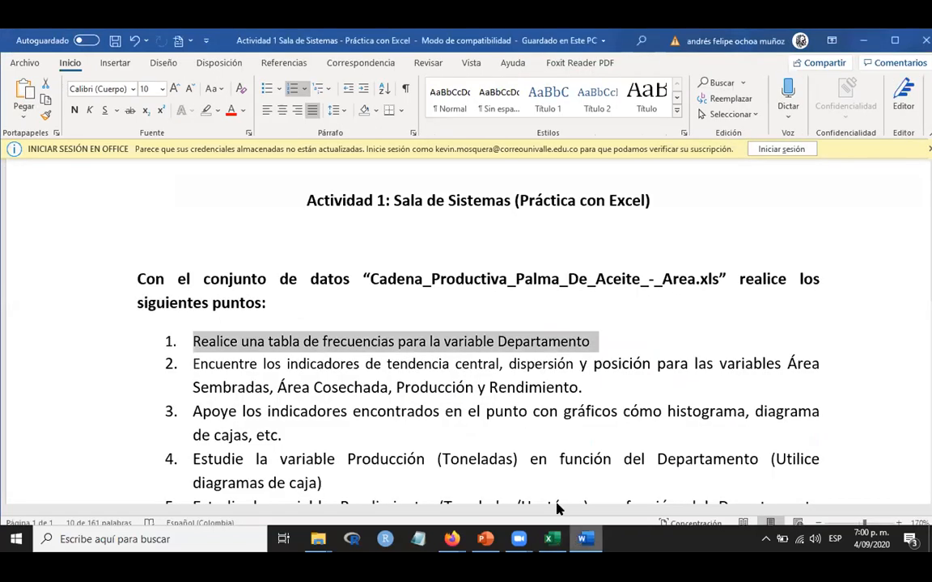
Step: Add blank unnumbered lines below item 1 about the Departamento frequency table and paste the copied ni chart there
scroll(364, 278, down, 1)
click(627, 286)
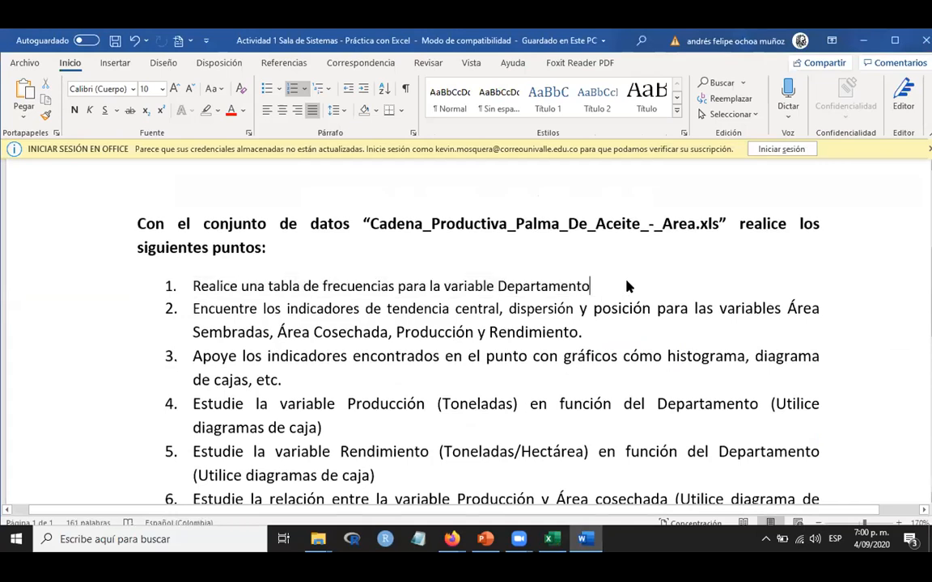
key(Return)
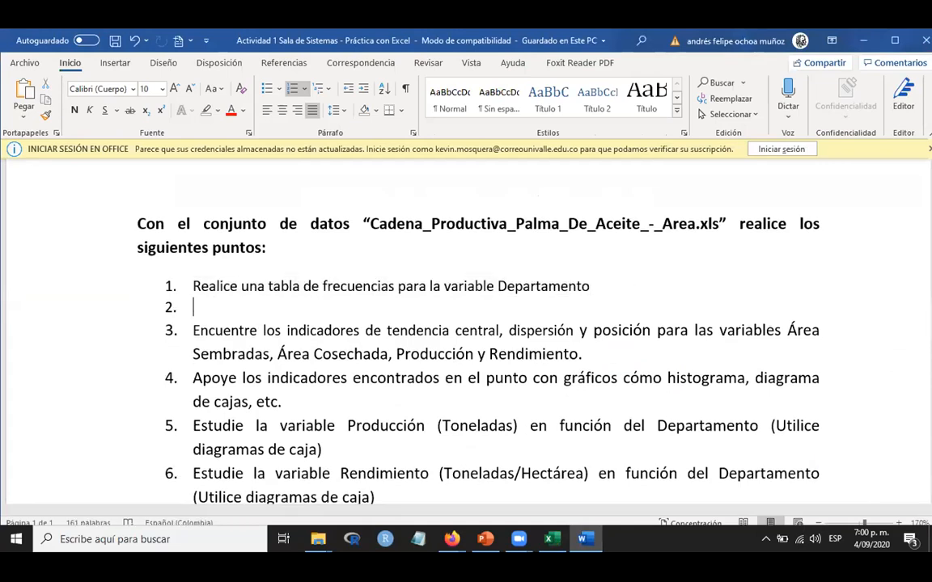
key(Return)
key(Return)
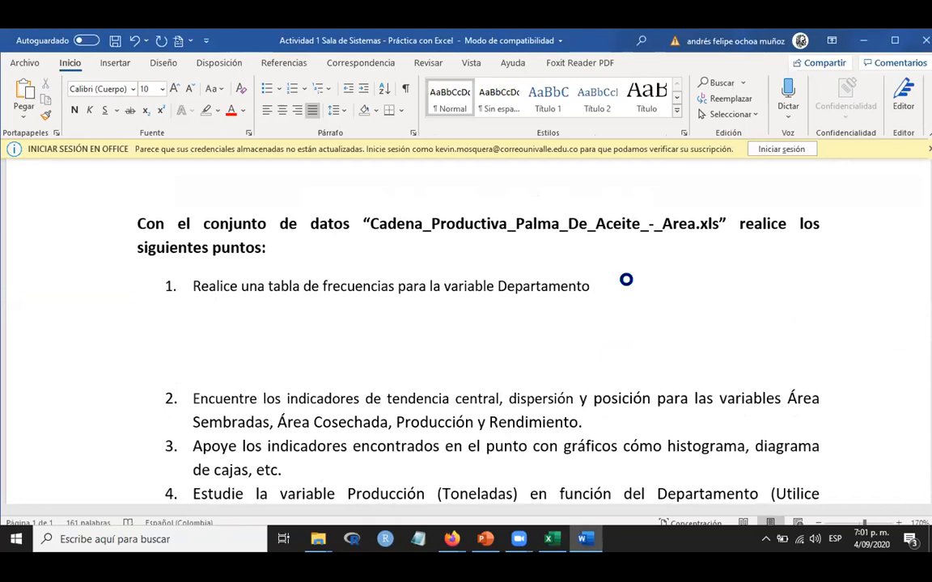
key(ctrl+v)
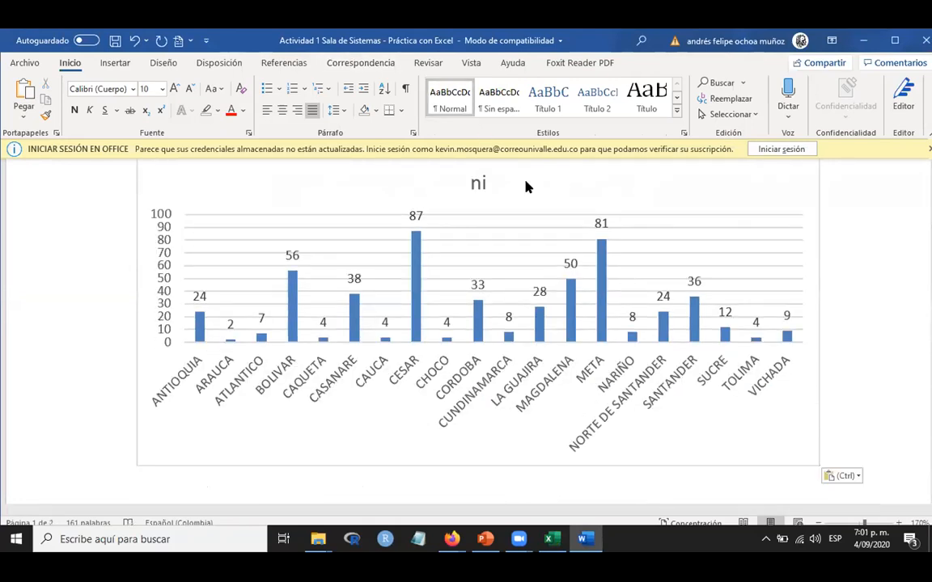
Step: Zoom the document out to 100% and look over the chart pasted under item 1
click(818, 523)
click(818, 523)
click(817, 524)
click(817, 524)
click(817, 524)
click(817, 524)
click(817, 524)
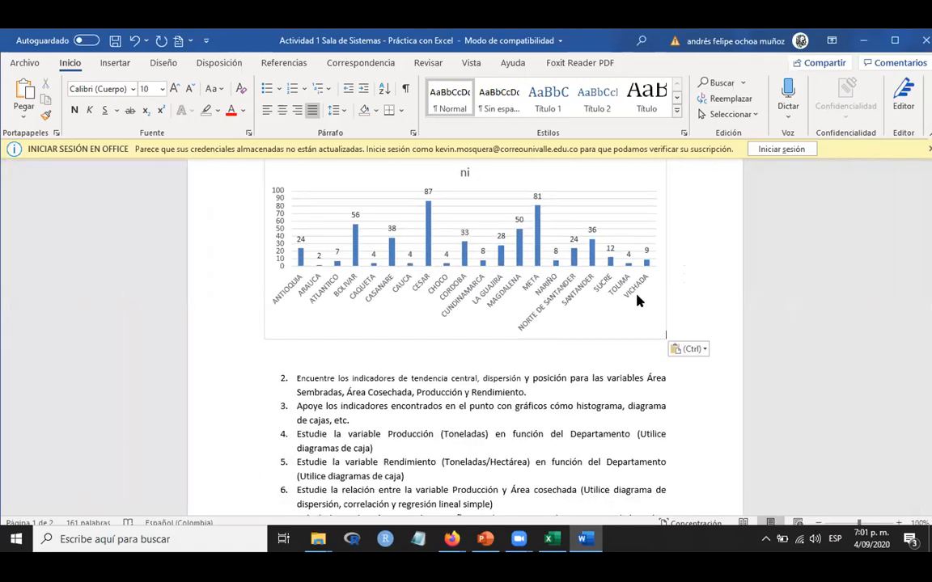
scroll(636, 297, up, 1)
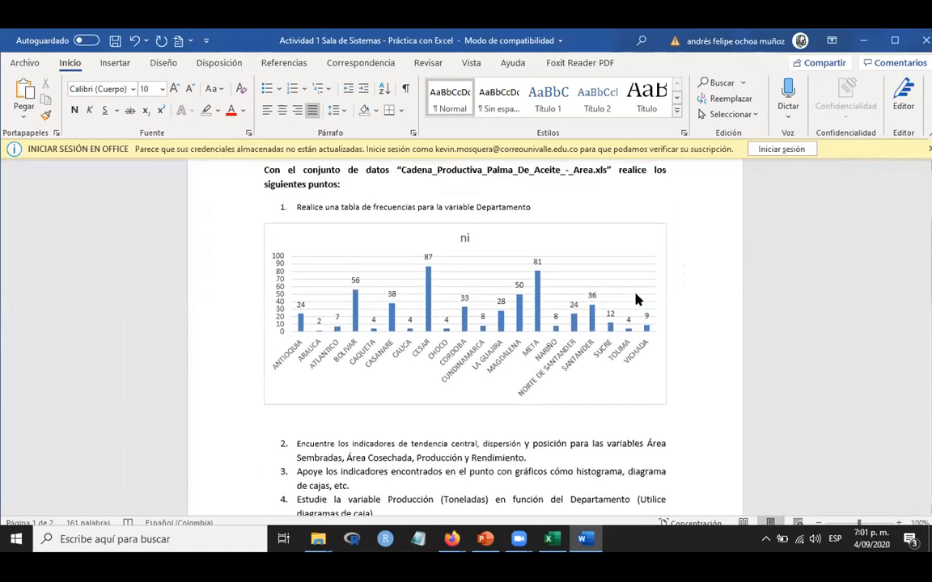
click(631, 226)
Step: Switch back to Excel and move the ni chart to about column F, leaving columns D and E free
key(alt+Tab)
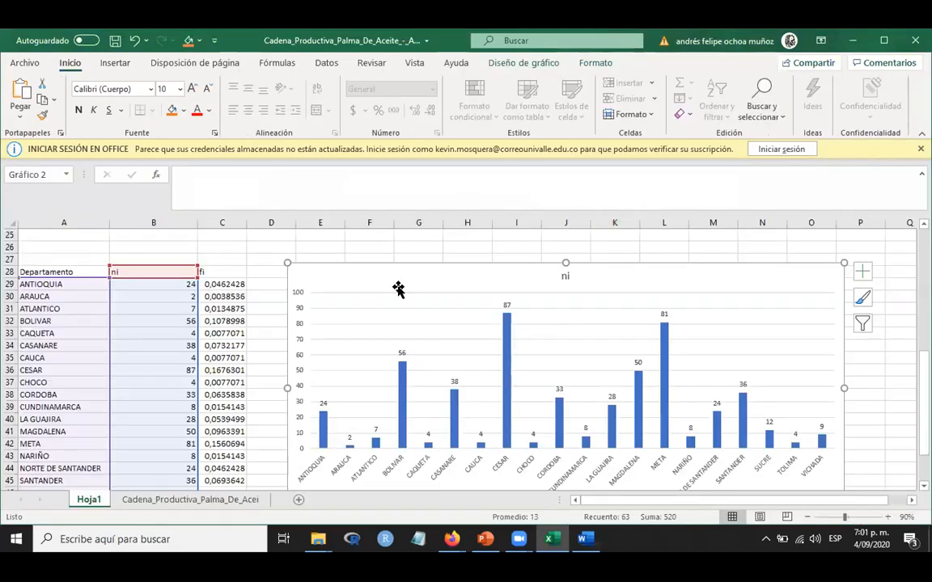
drag(300, 264, 370, 265)
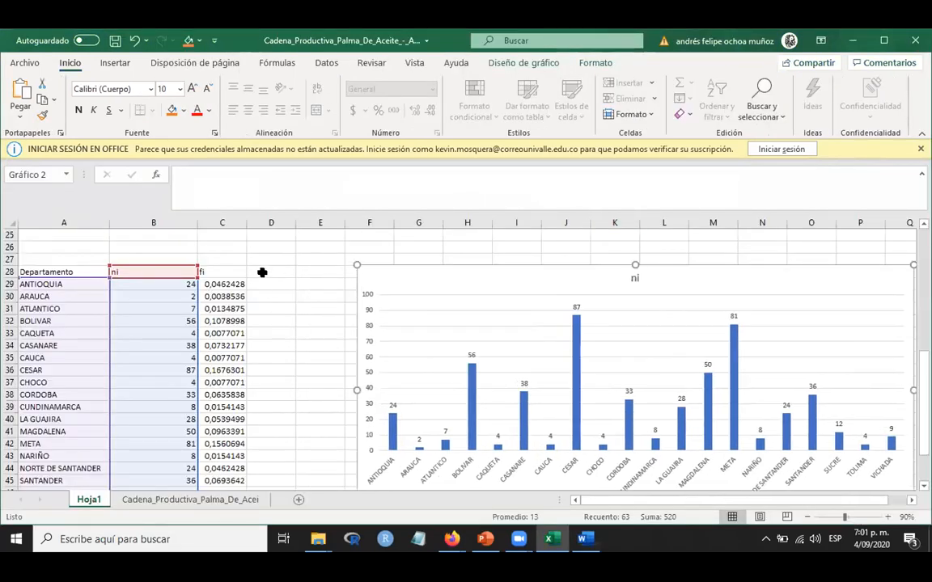
Step: Add the header Ni in D28 and enter =B29 in D29 to start the cumulative frequency
click(268, 272)
text(Ni)
key(Return)
text(=)
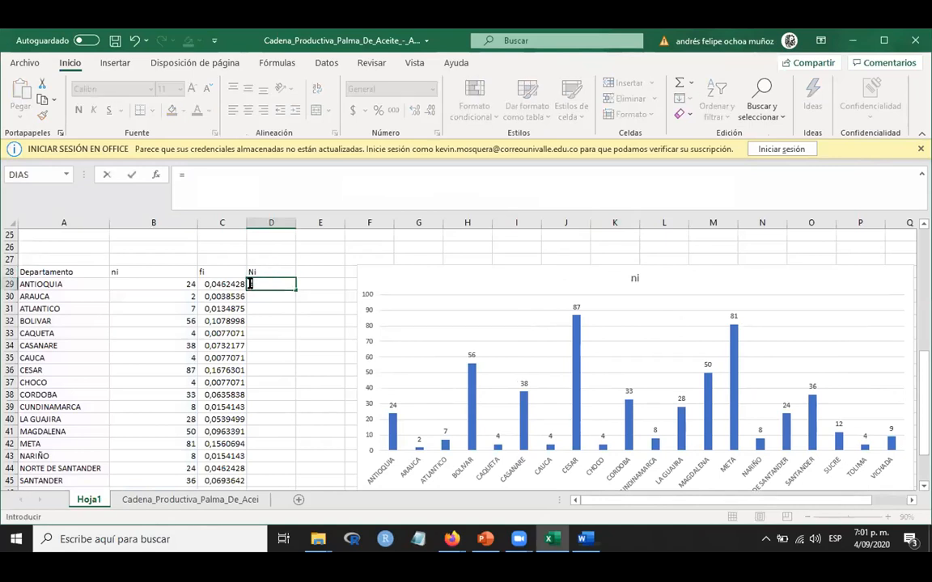
click(189, 285)
key(Return)
Step: Enter =SUMA(B29:B30) in D30 to accumulate the first two absolute frequencies
text()0s)
key(BackSpace)
key(BackSpace)
key(BackSpace)
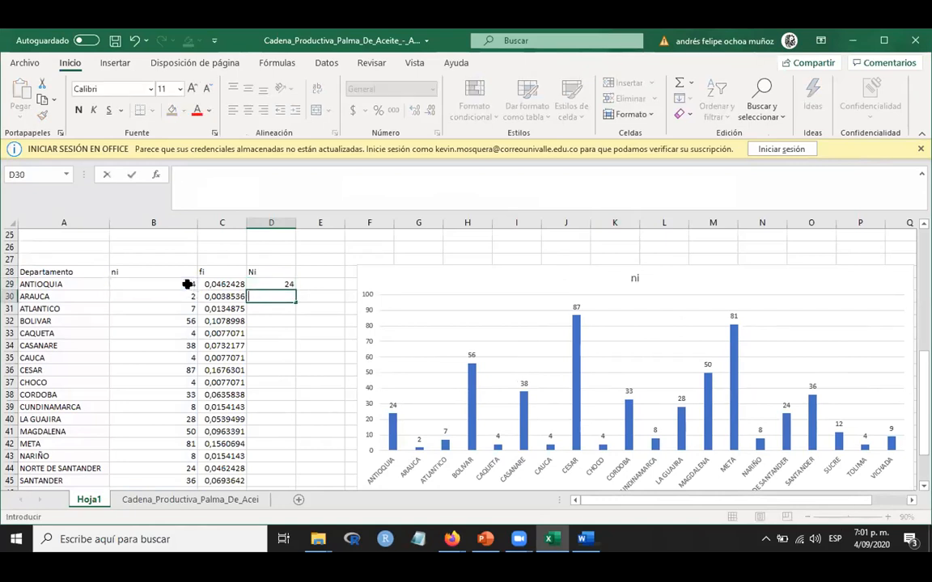
text(=suma)
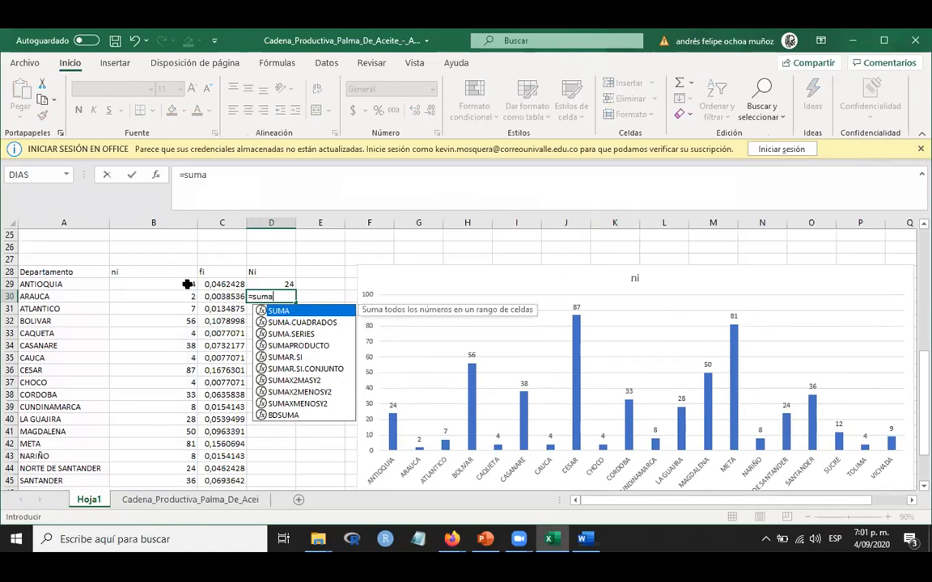
double_click(283, 310)
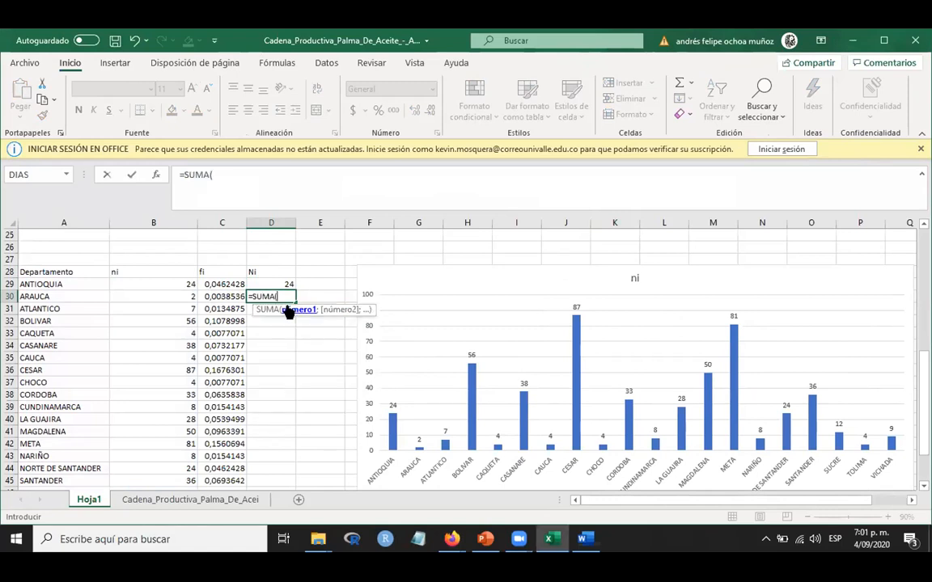
drag(167, 287, 182, 292)
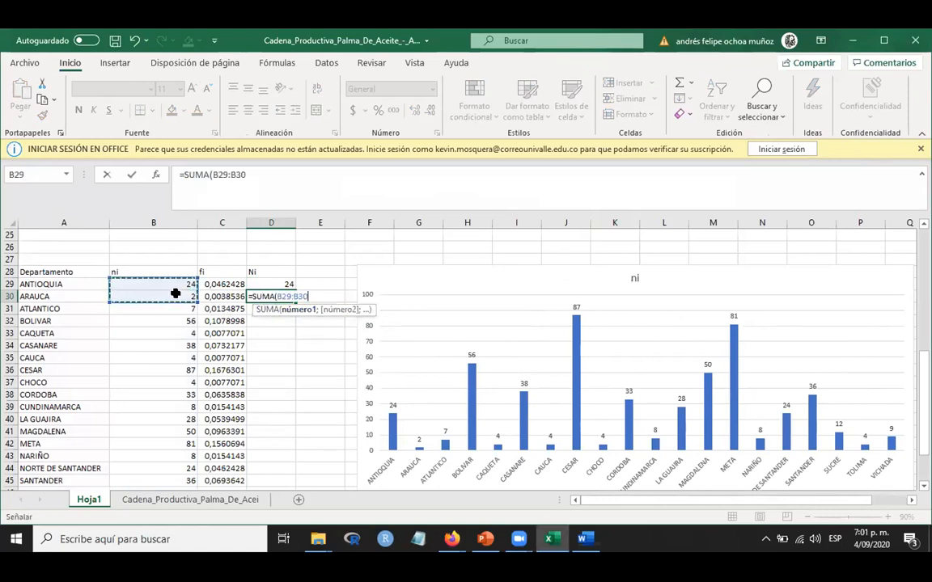
key(Return)
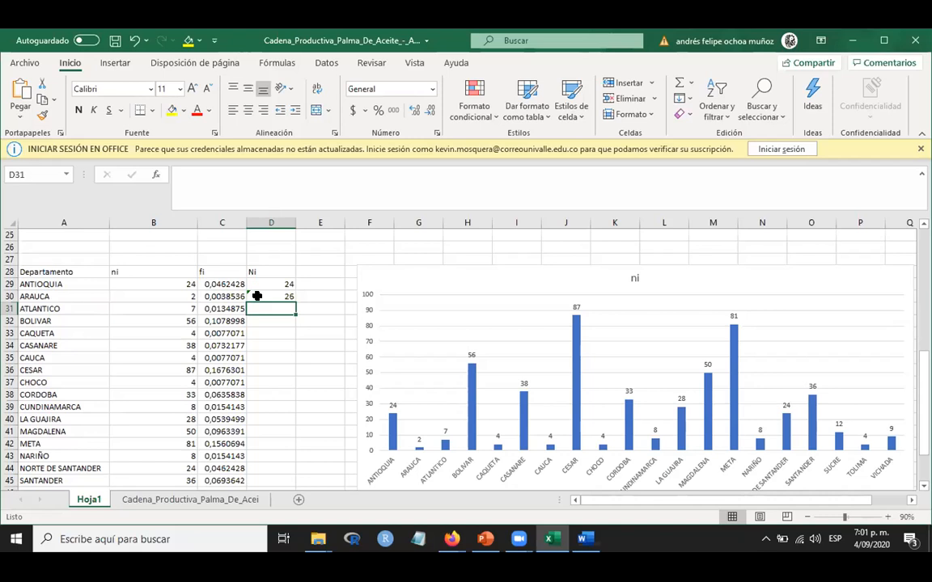
Step: Clear the cumulative frequency header and formulas from D28:D30
click(290, 298)
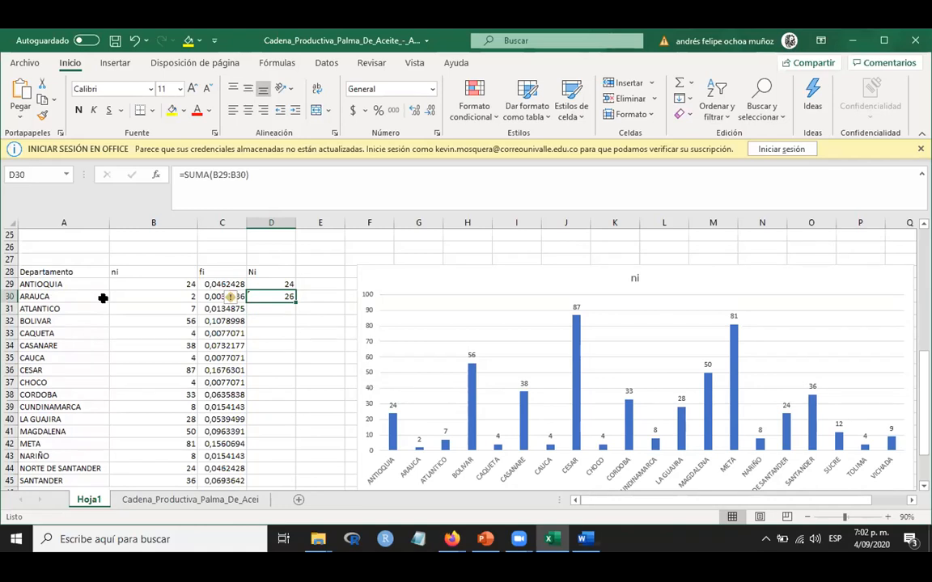
drag(271, 272, 275, 293)
key(Delete)
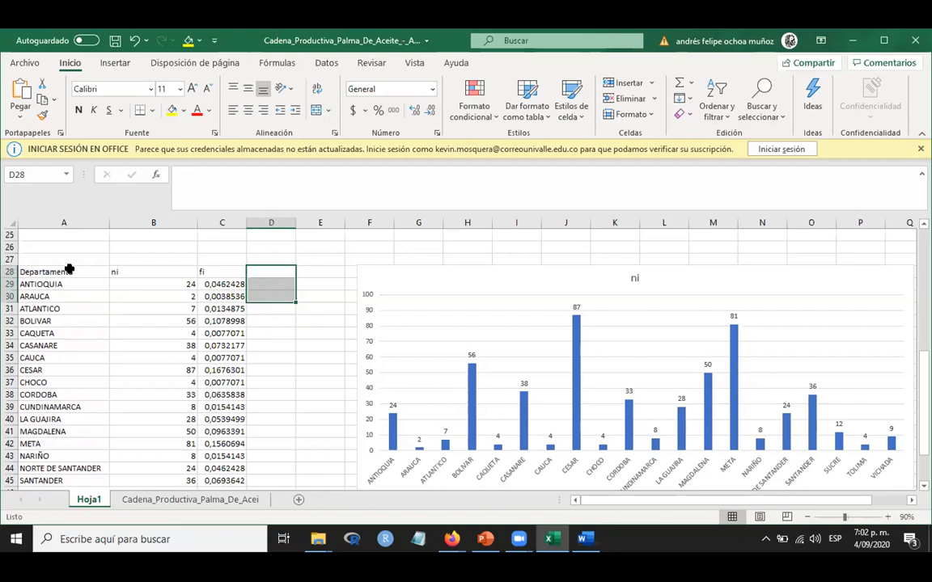
scroll(71, 270, down, 2)
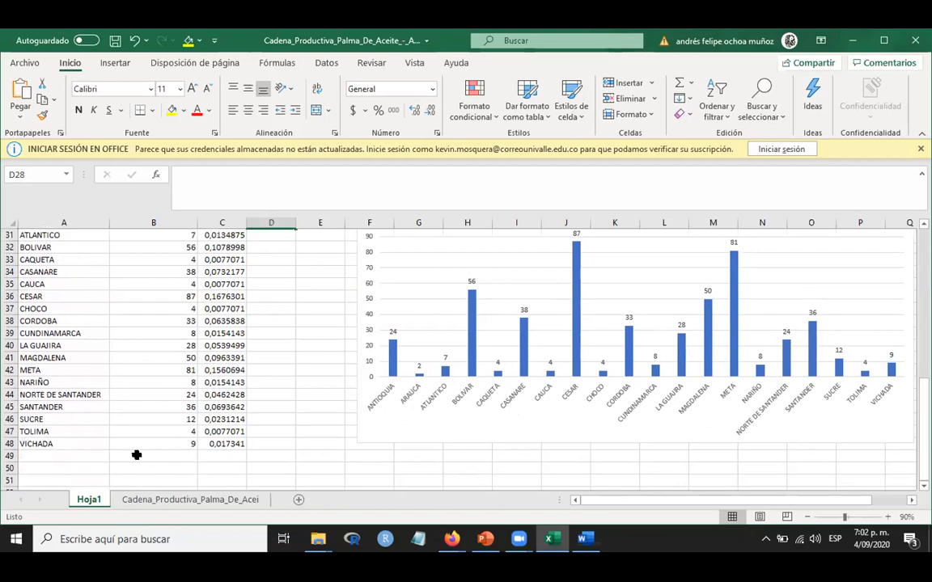
click(175, 453)
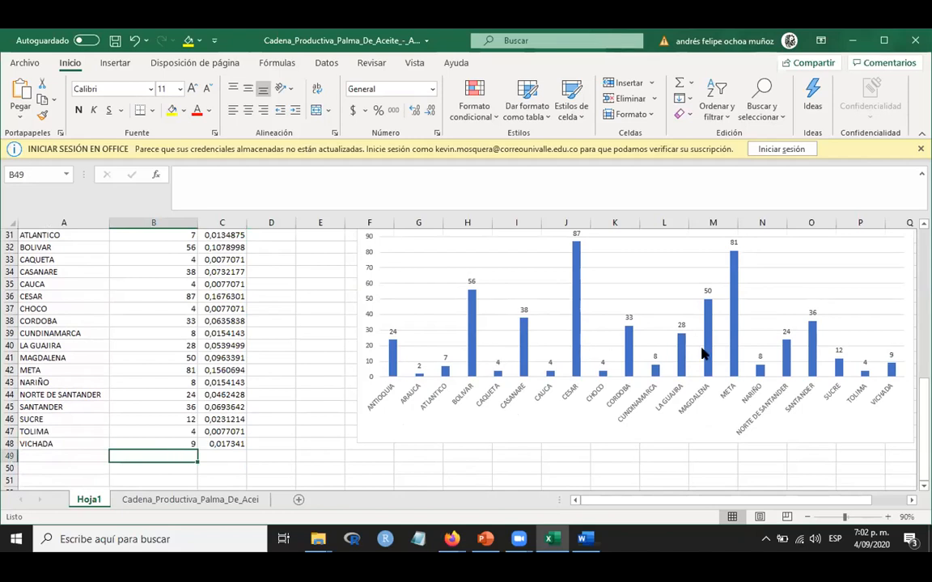
scroll(702, 350, up, 2)
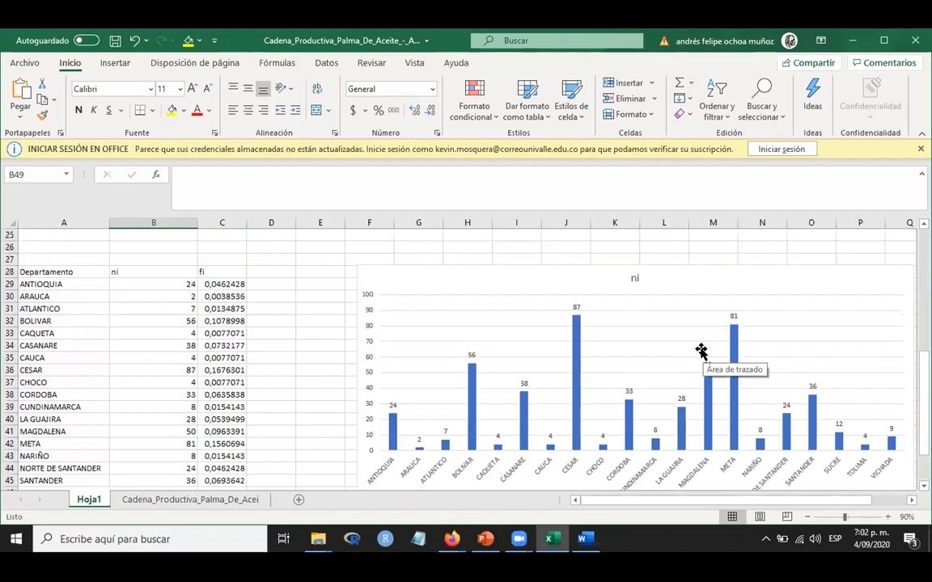
click(422, 267)
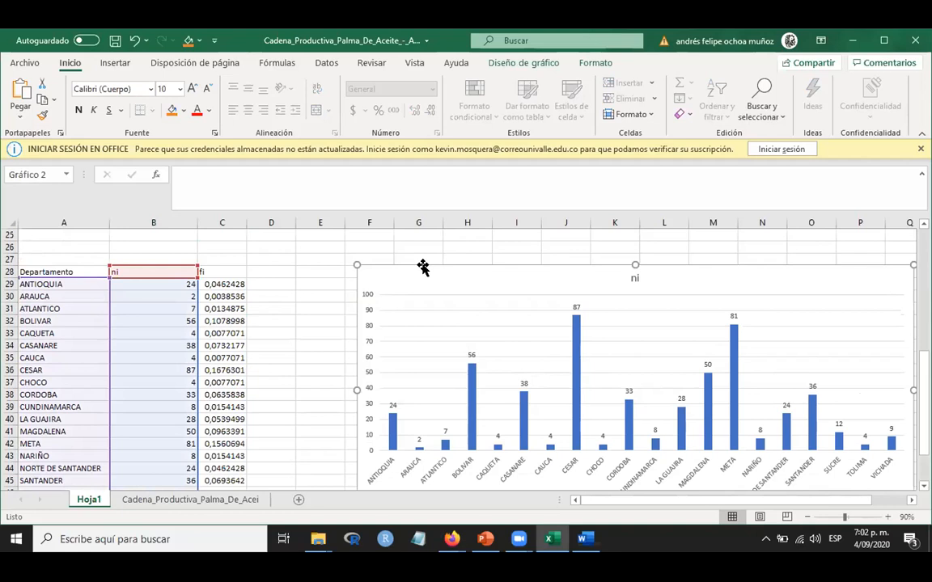
Step: Switch to the activity document in Word and retitle the pasted chart "Figura 1. Diagrama de Barras para los departamentos"
click(586, 540)
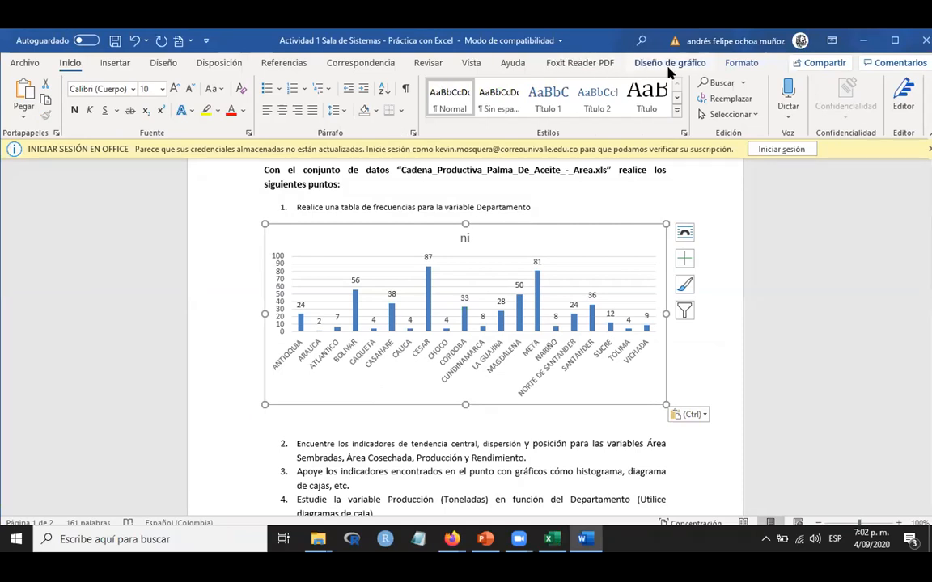
click(465, 238)
click(466, 237)
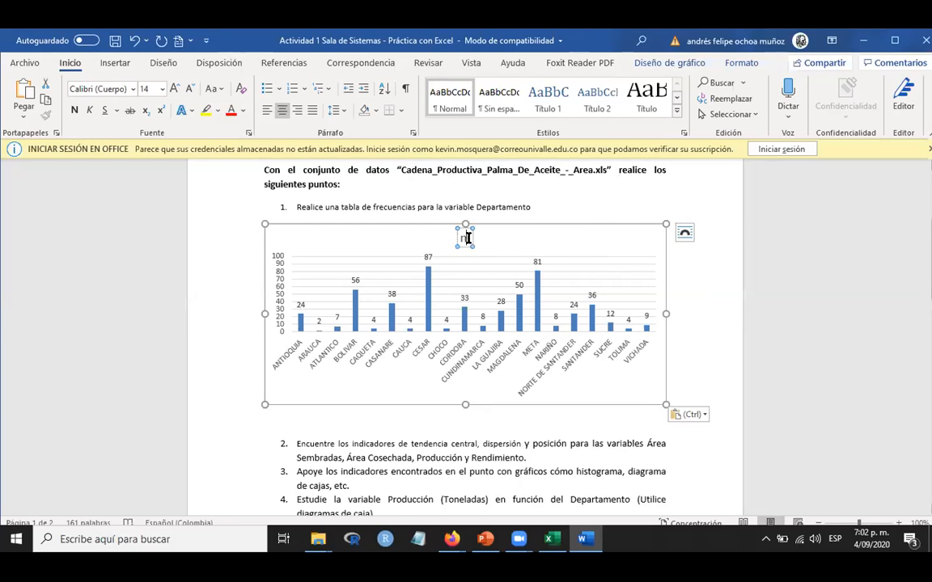
key(BackSpace)
key(BackSpace)
text(Figura 1)
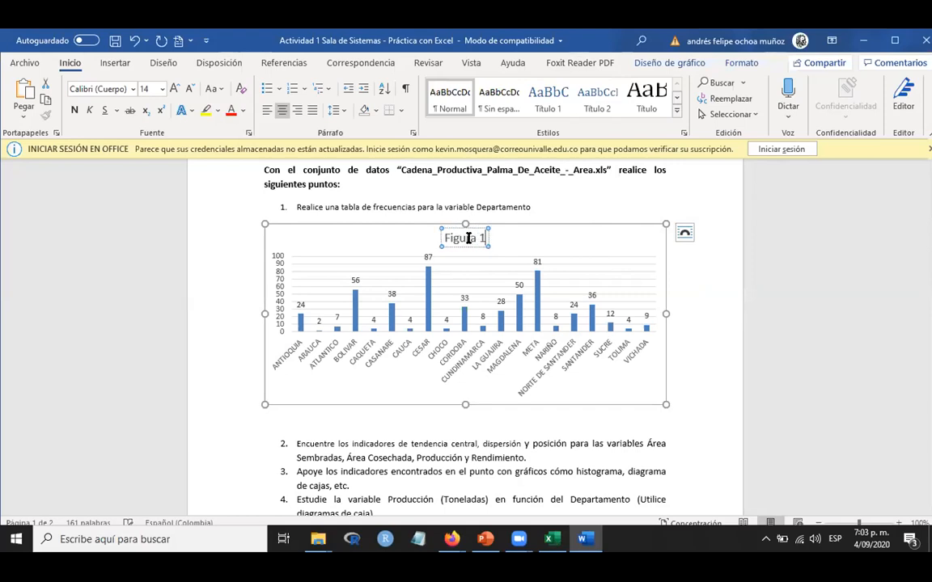
text(. D)
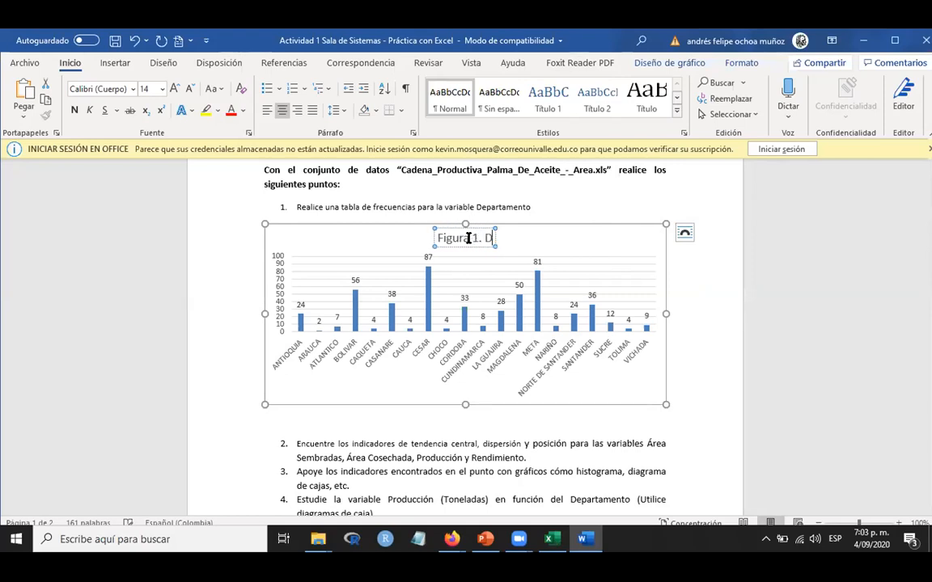
text(iagraa)
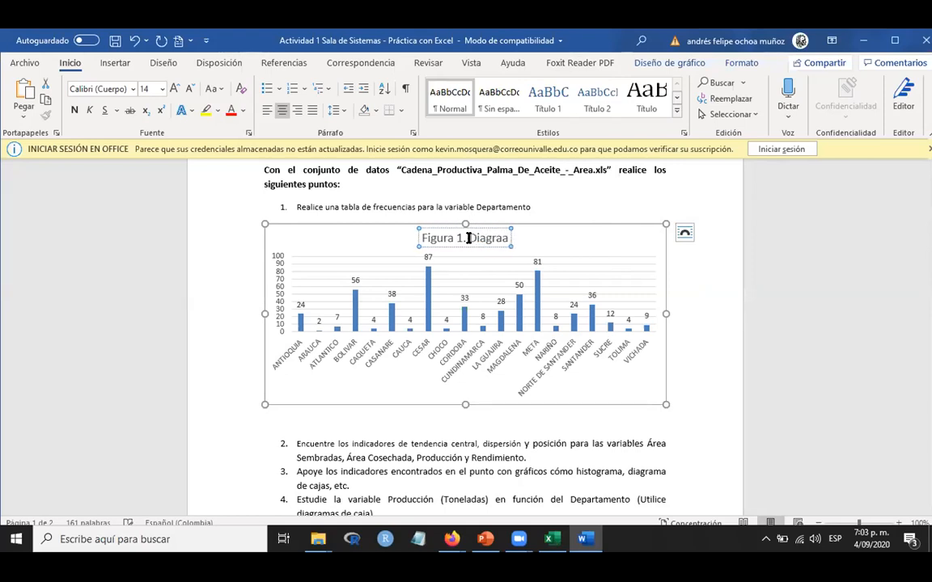
key(BackSpace)
text(ma de)
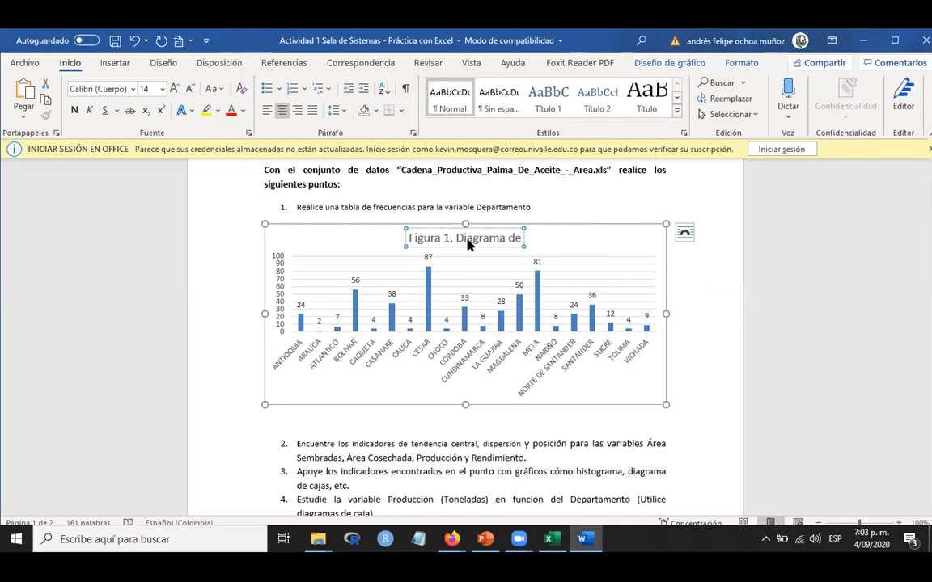
text( Barras para los)
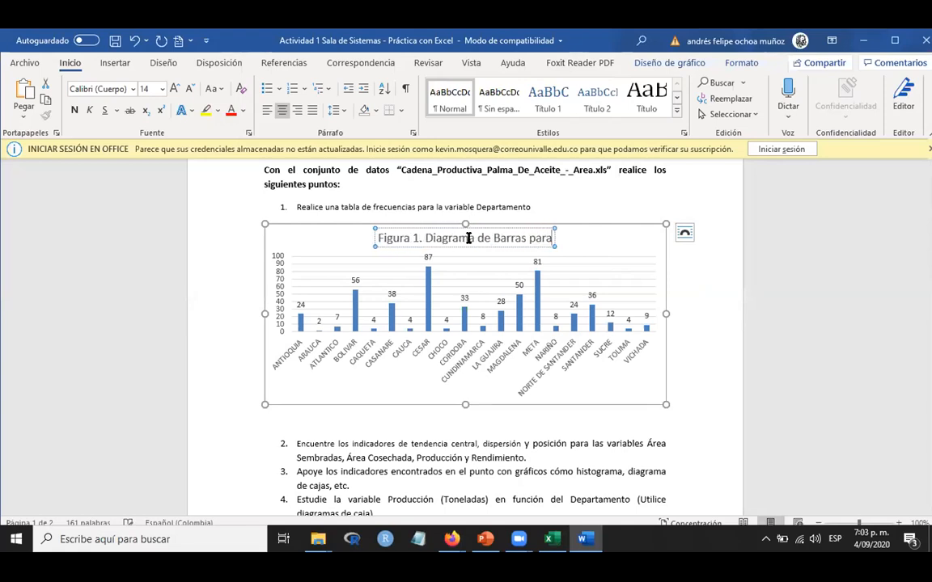
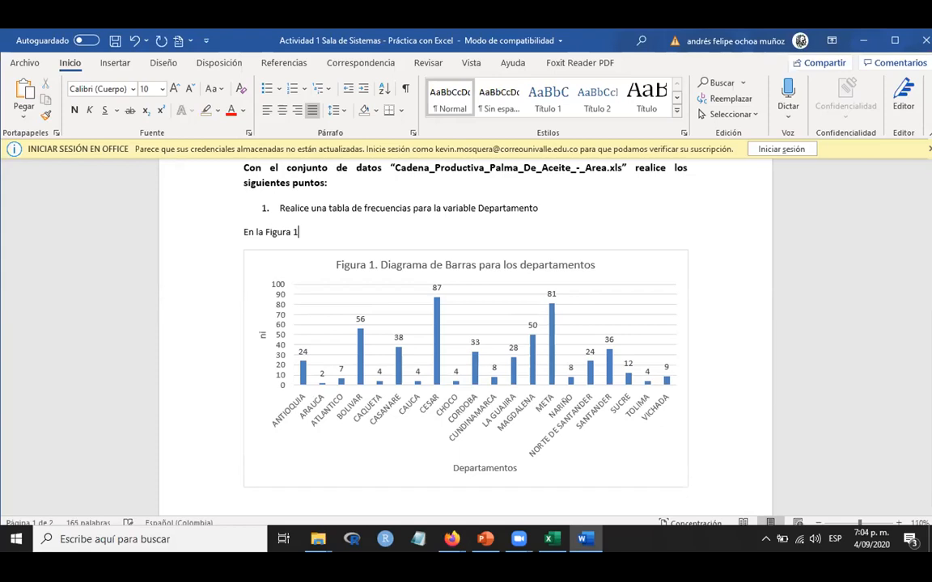
Step: Continue the paragraph after "En la Figura 1" with ", se observa que la mayoría de fincas"
text(, se obs)
text(erva que la ma)
text(yor)
text({ia se)
key(BackSpace)
key(BackSpace)
key(BackSpace)
key(BackSpace)
key(BackSpace)
text(ía de fincas pertenc)
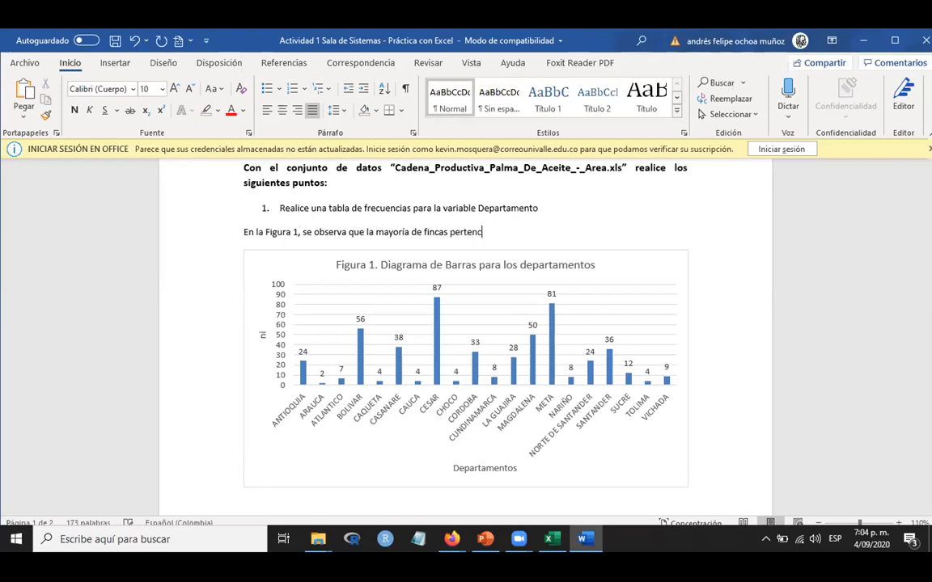
Step: Complete the statement with "pertenecen a los departamentos del Cesar, Meta, Bolivar, Magdalena"
key(BackSpace)
text(ecen a los depr)
key(BackSpace)
text(a)
key(BackSpace)
text(rtamento)
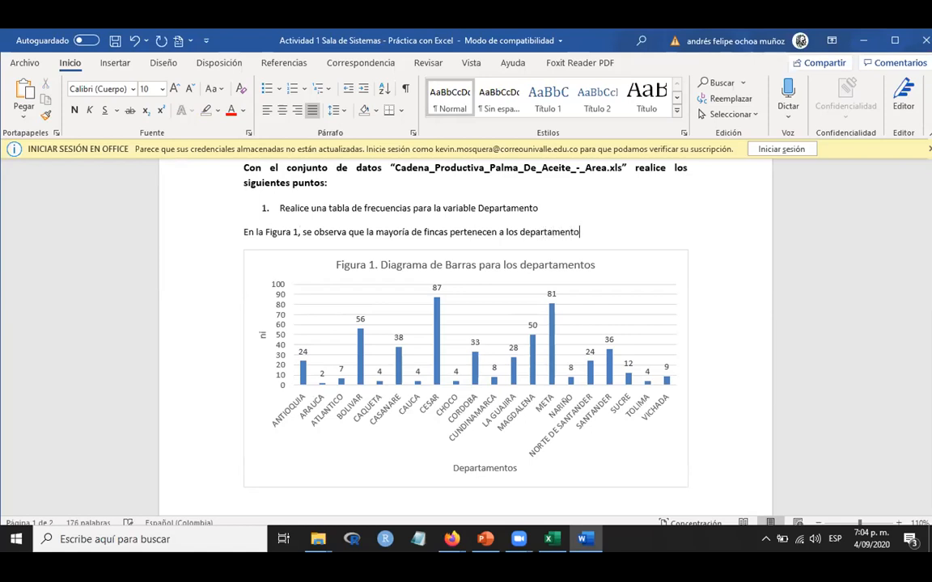
text(s del Cesar, Meta, Bol)
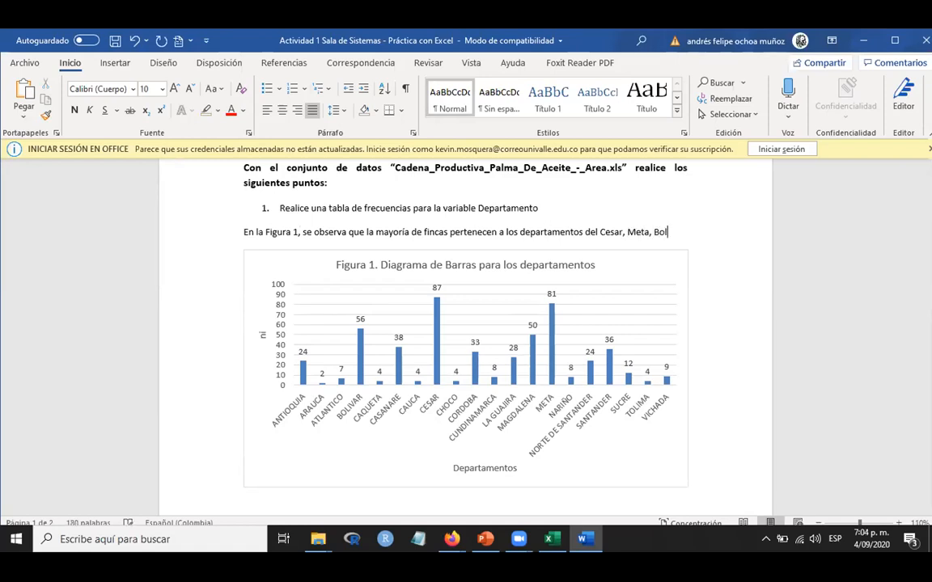
text(ivar, Magdalena)
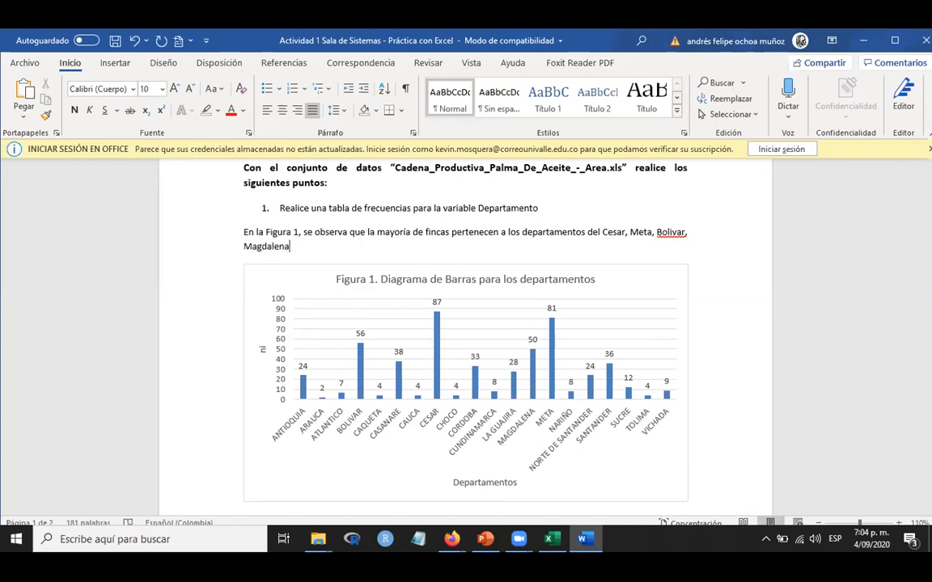
Step: Replace the comma between "Bolivar" and "Magdalena" with "y"
click(686, 232)
text(y )
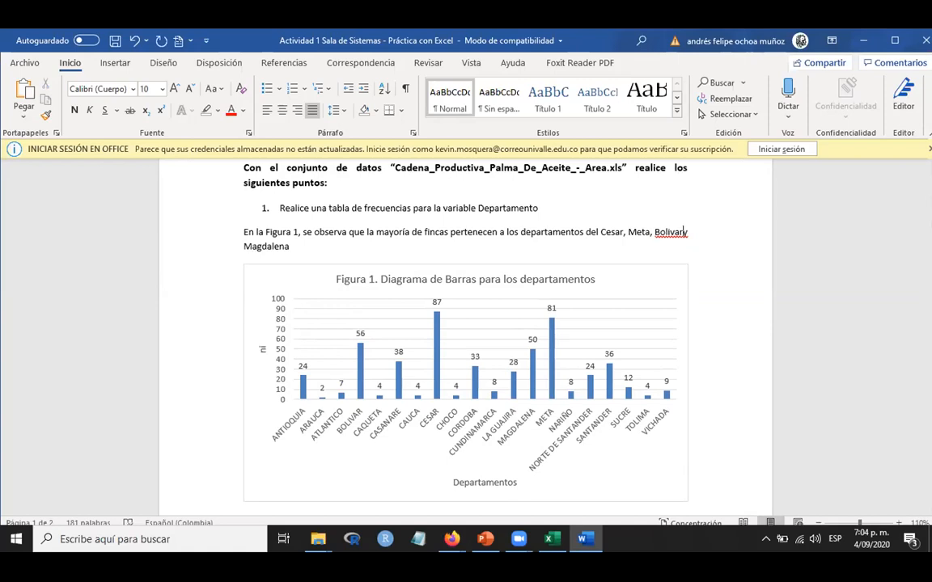
text( y)
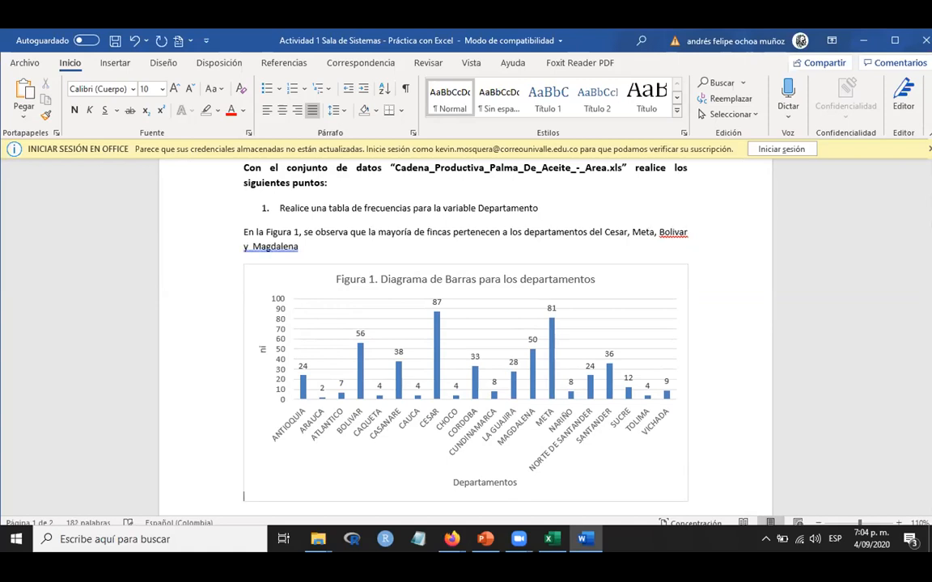
Step: Append "; particularmente departamentos" after "Magdalena" in the chart interpretation
click(301, 245)
text(.)
key(BackSpace)
text(; particularmente)
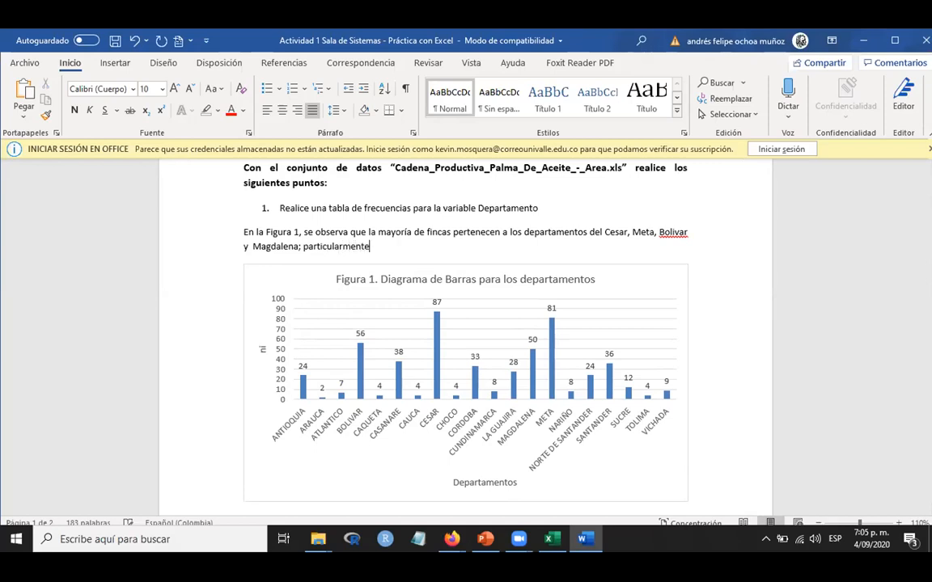
text( departamentos )
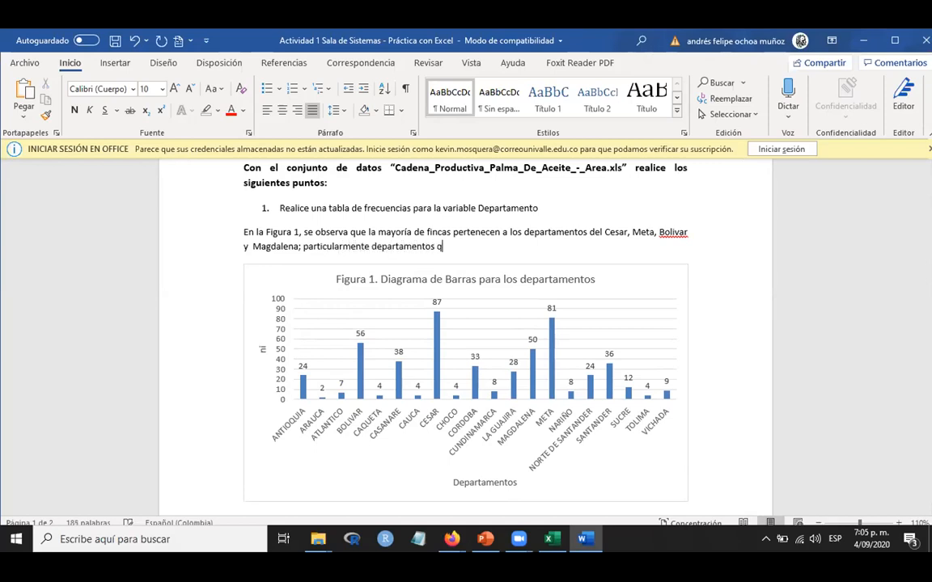
Step: Finish the clause about those departments with "de temperaturas altas"
text(de tierra c)
key(BackSpace)
key(BackSpace)
key(BackSpace)
key(BackSpace)
key(BackSpace)
key(BackSpace)
text(err)
key(BackSpace)
key(BackSpace)
key(BackSpace)
key(BackSpace)
key(BackSpace)
text(temperaturas altas)
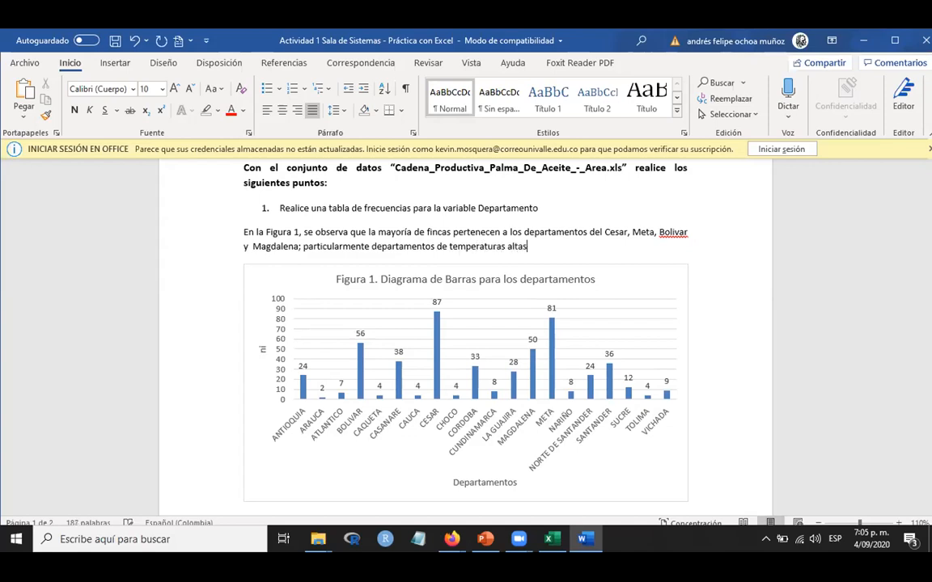
Step: Close the first sentence with a period and begin the second with "Por otro lado, se observa que"
text(. Por oyro)
key(BackSpace)
key(BackSpace)
key(BackSpace)
text(tro lado, se p)
key(BackSpace)
text(obse)
key(BackSpace)
key(BackSpace)
key(BackSpace)
key(BackSpace)
key(BackSpace)
key(BackSpace)
text(observa que)
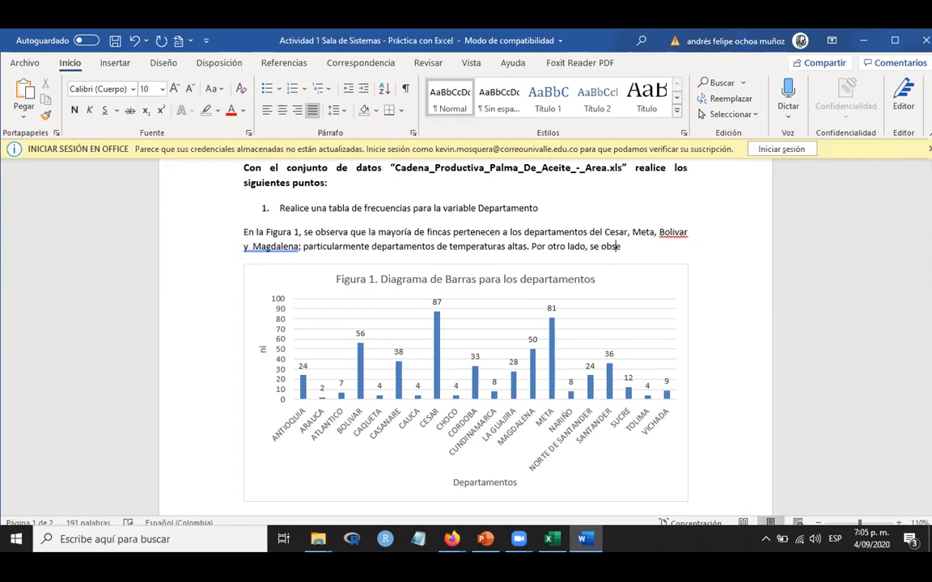
Step: Complete the second sentence with "los departamentos con menor frecuencia de fincas son choco, Arauca, caqueta, cauca y Tolima."
text( los departamentos cor)
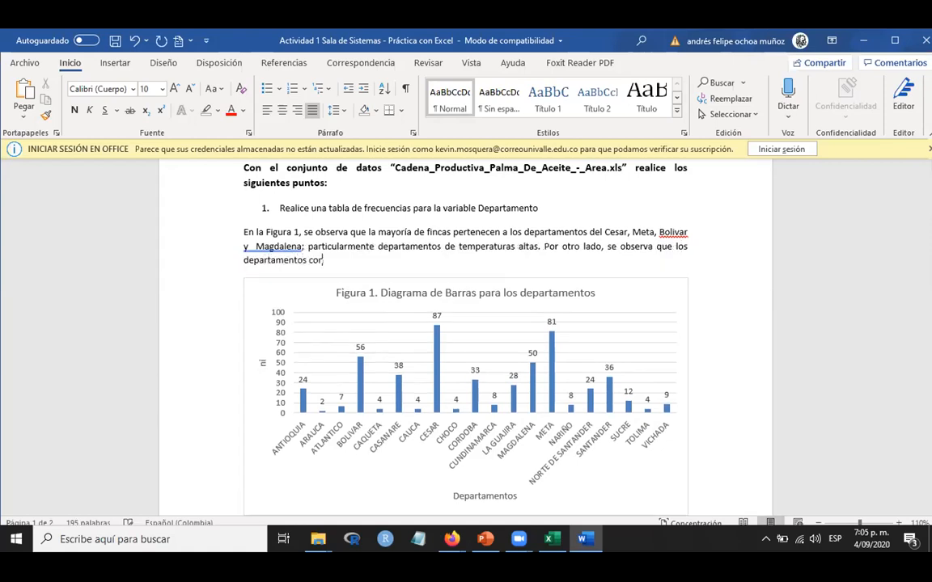
key(BackSpace)
text(n menor fre)
key(BackSpace)
key(BackSpace)
key(BackSpace)
text(frecuencia de fincas son )
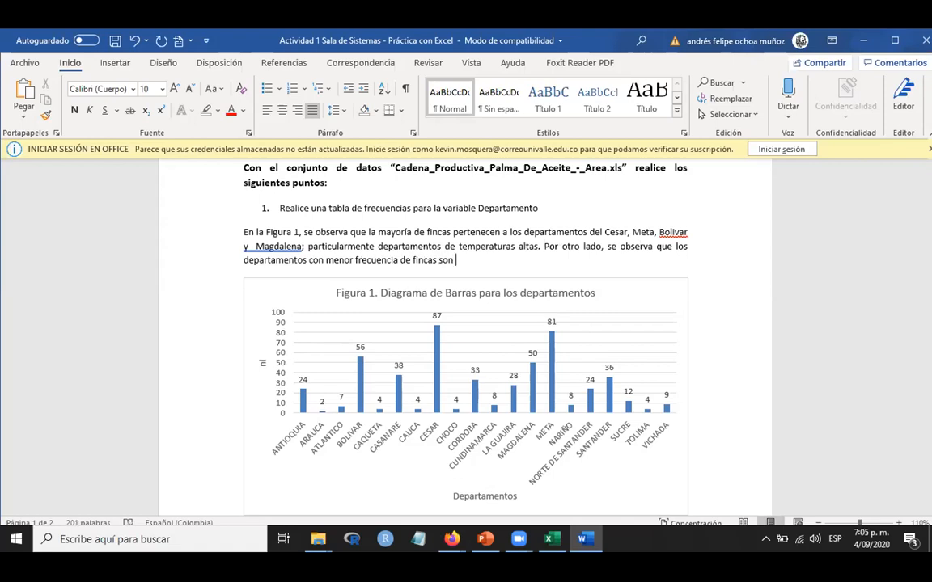
text(choc, arauca, caqueta)
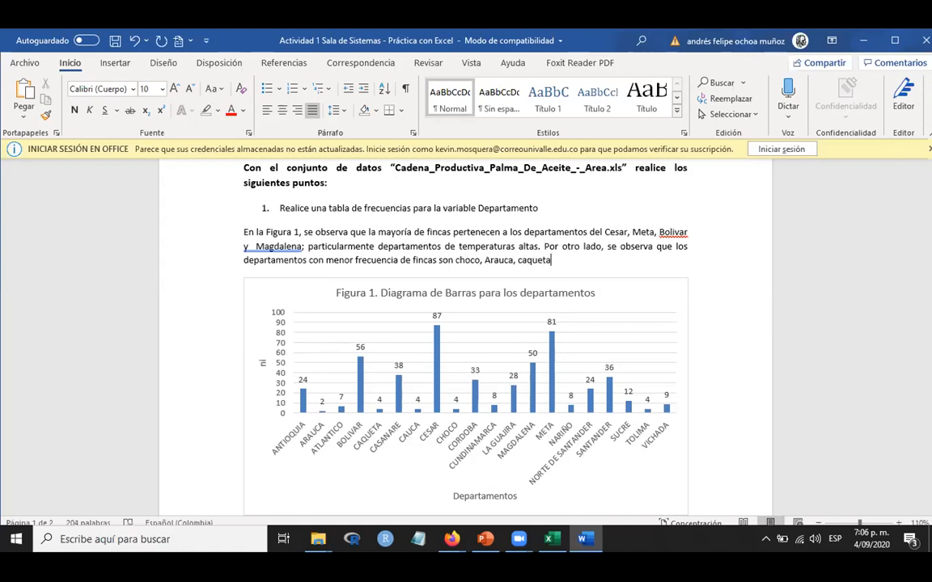
text( , cauca y tolima.)
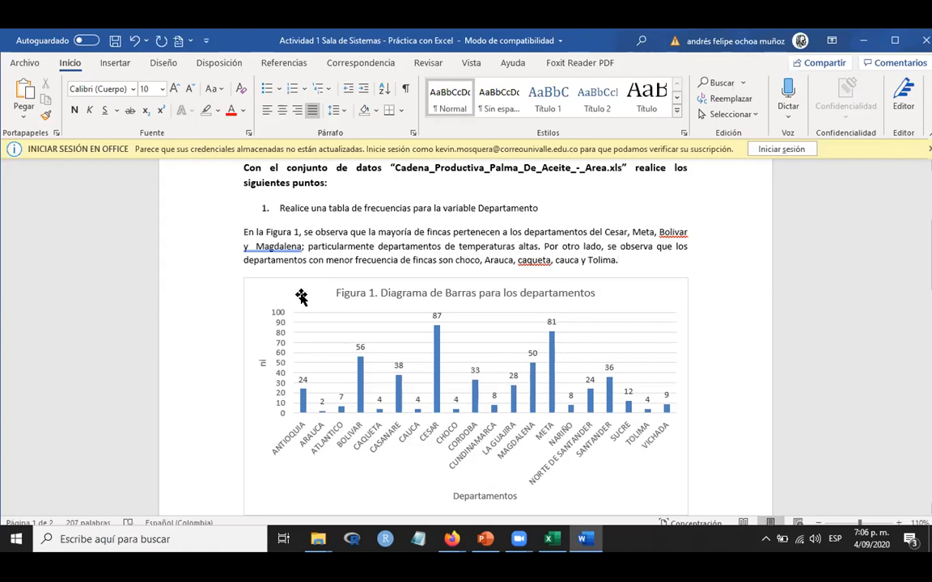
Step: Capitalize the department names Choco, Caqueta and Cauca in the second sentence
click(456, 259)
key(Delete)
text(C)
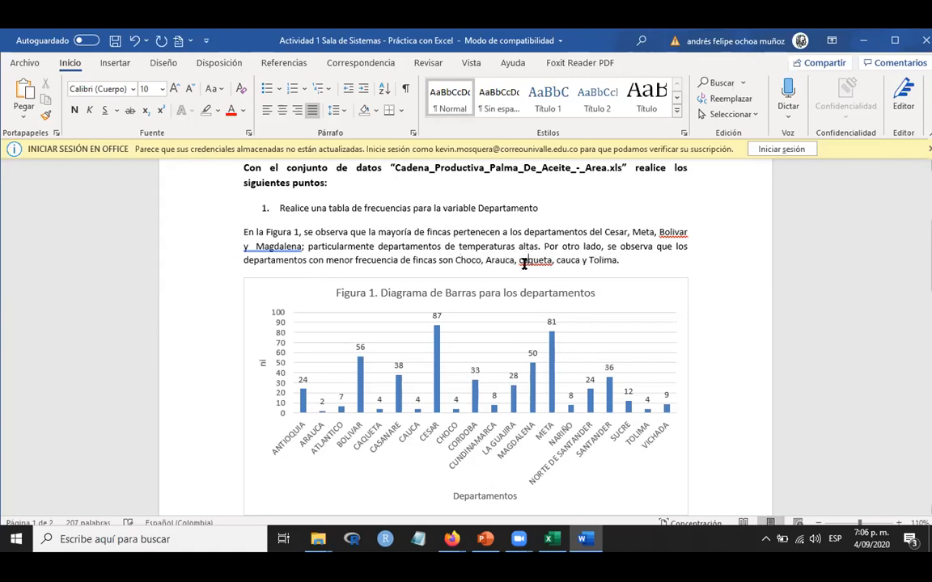
click(520, 260)
key(Delete)
text(C)
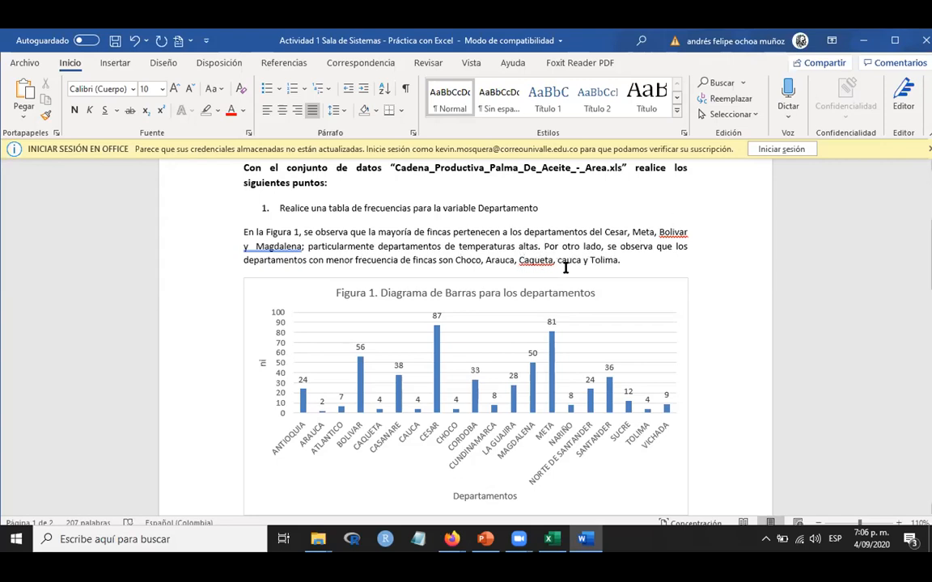
click(558, 260)
key(Delete)
text(C)
Step: Correct the spelling of two department names to "Caquetá" and "Bolívar" using the suggested accented forms
right_click(533, 258)
mouse_move(478, 272)
click(603, 278)
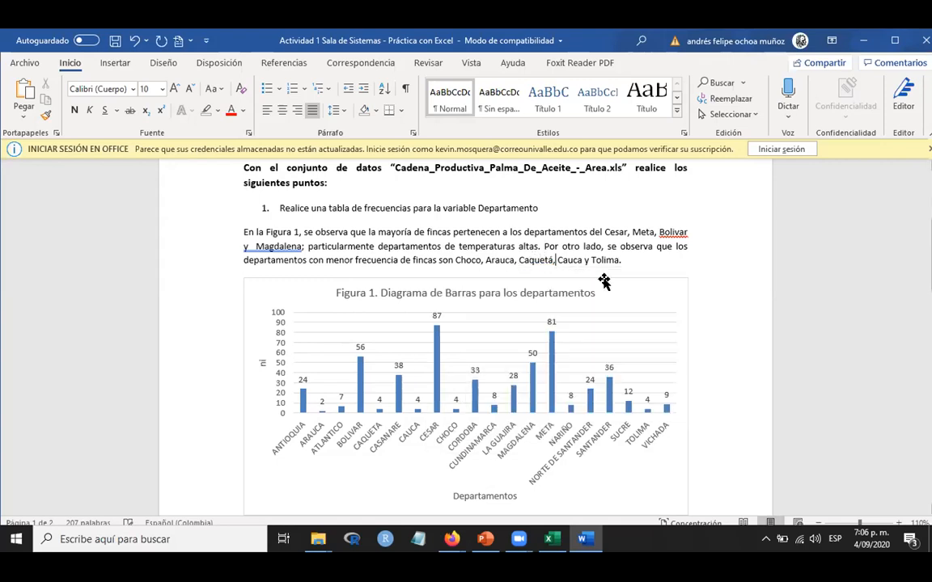
right_click(667, 233)
click(701, 256)
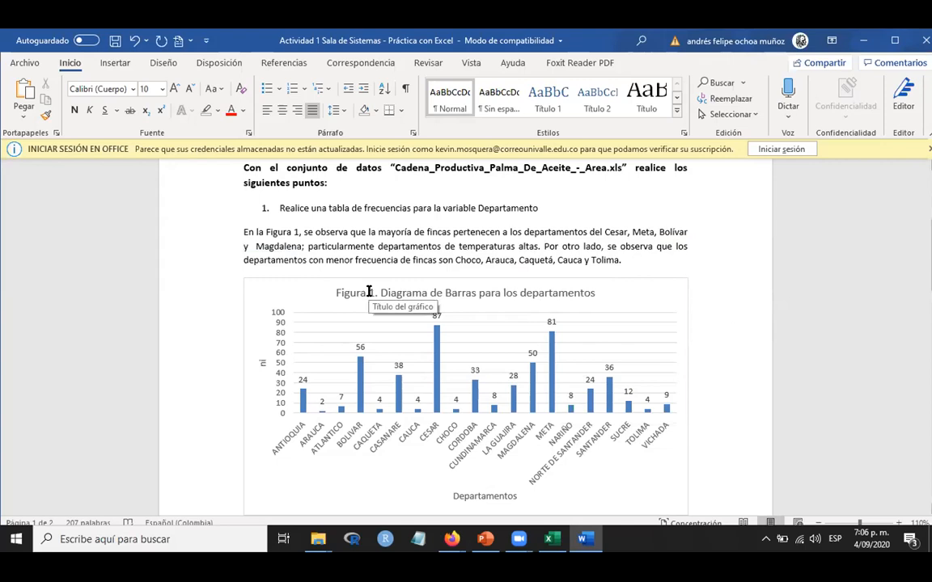
Step: Remove the extra space in "y Magdalena" using the grammar suggestion, and select the phrase "particularmente departamentos de temperaturas altas"
drag(645, 260, 243, 232)
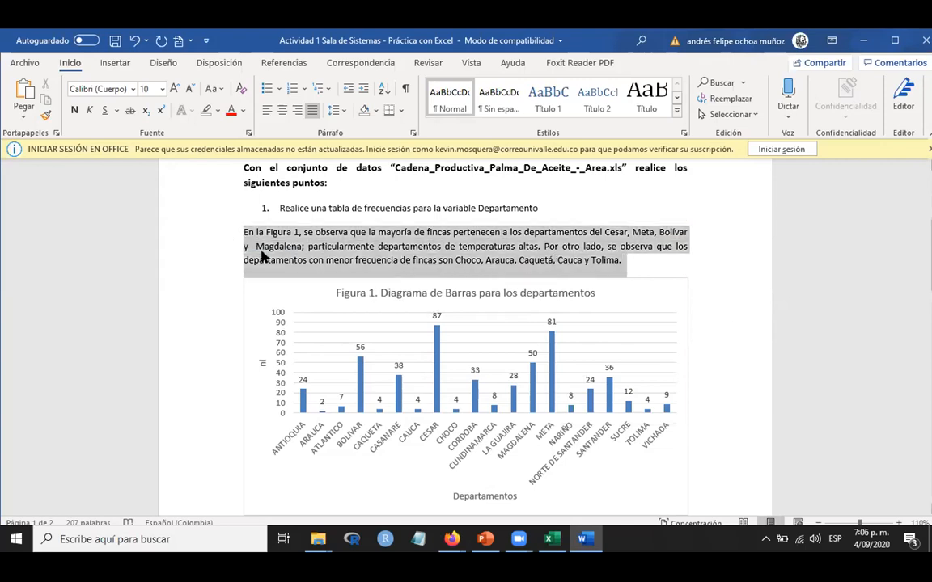
click(896, 524)
click(896, 524)
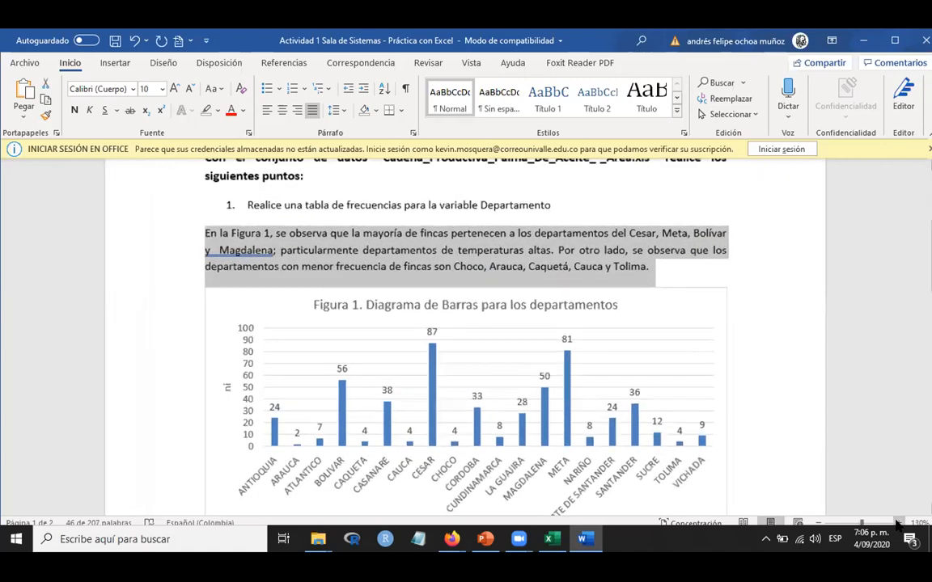
click(223, 250)
right_click(220, 251)
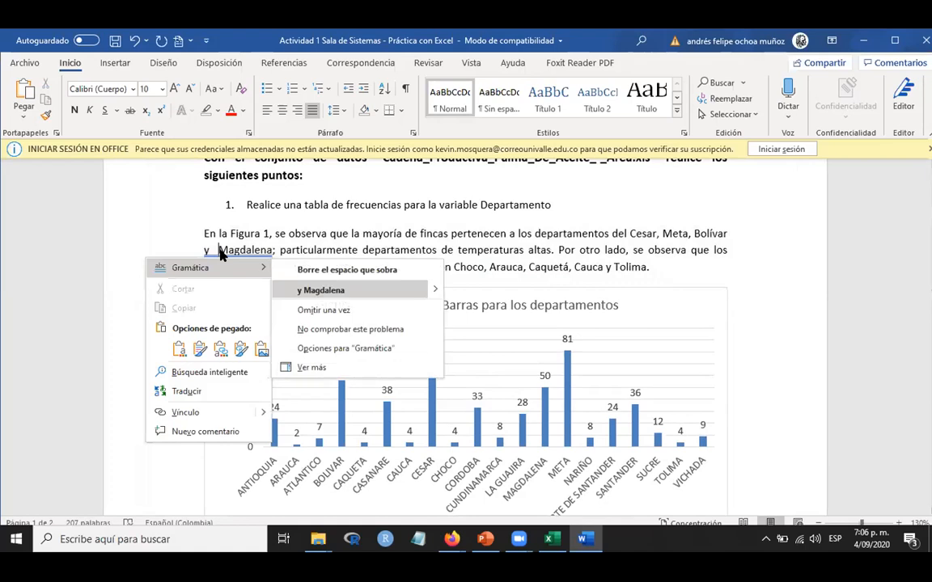
click(317, 296)
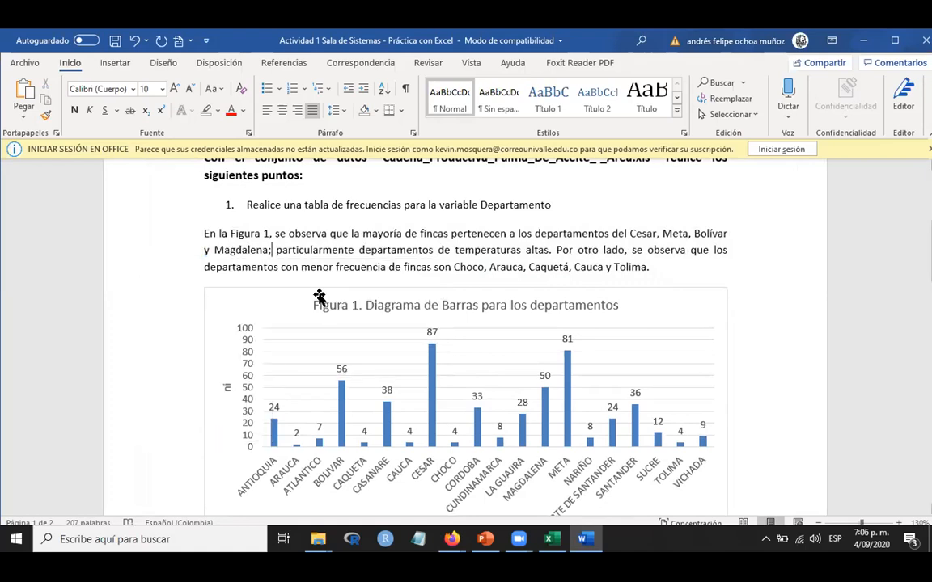
drag(275, 251, 544, 252)
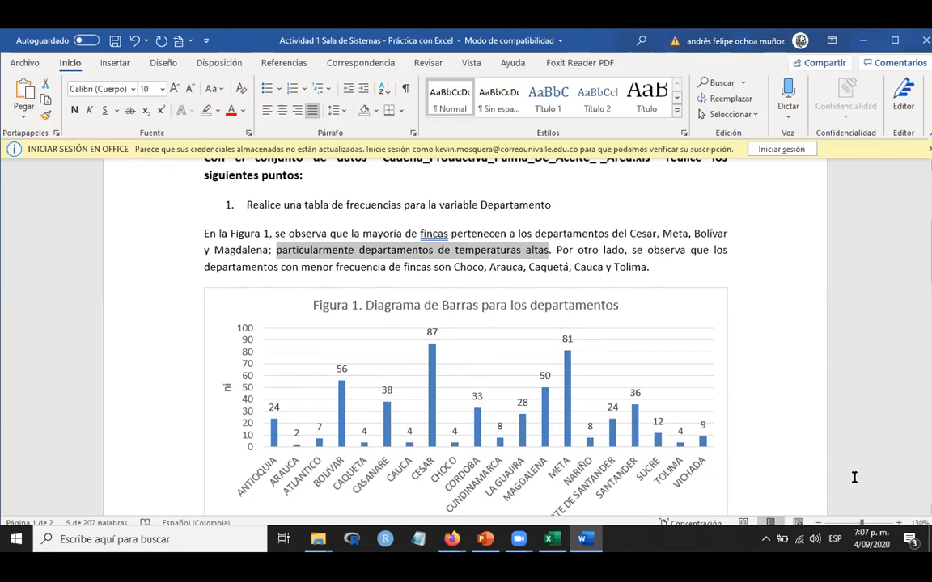
Step: Review the interpretation paragraph against the department frequencies in the Figura 1 bar chart and the questions listed below it
click(815, 523)
click(815, 523)
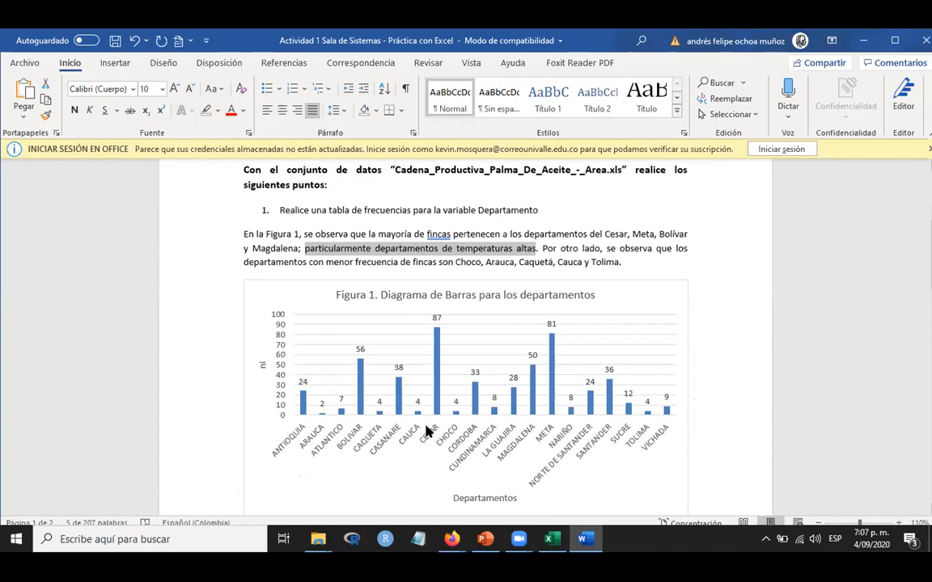
scroll(385, 332, down, 2)
scroll(385, 332, down, 1)
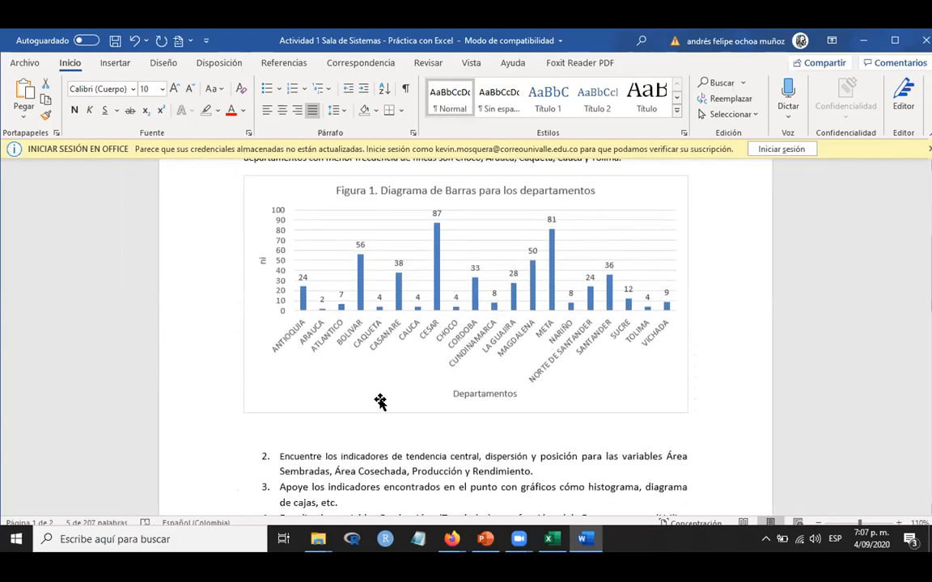
click(324, 431)
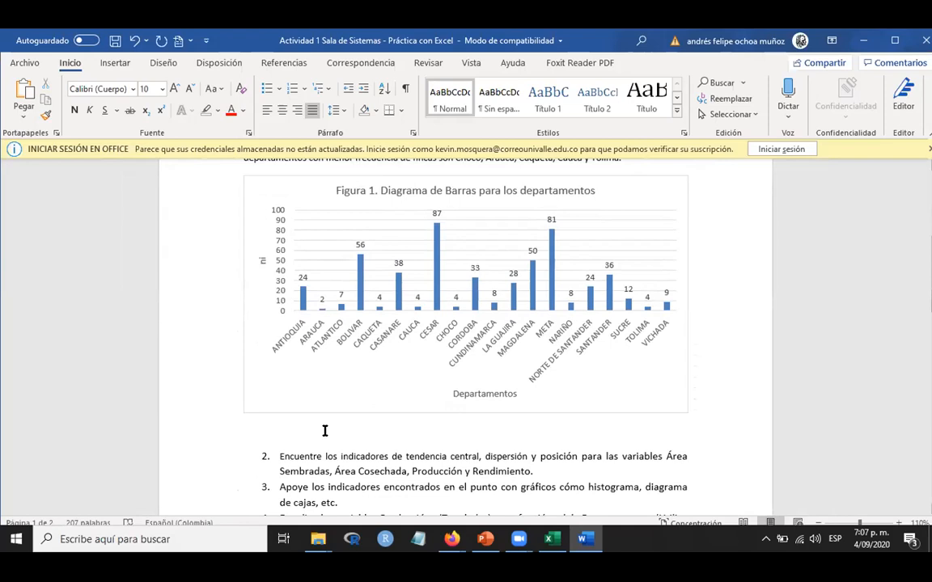
scroll(324, 431, up, 3)
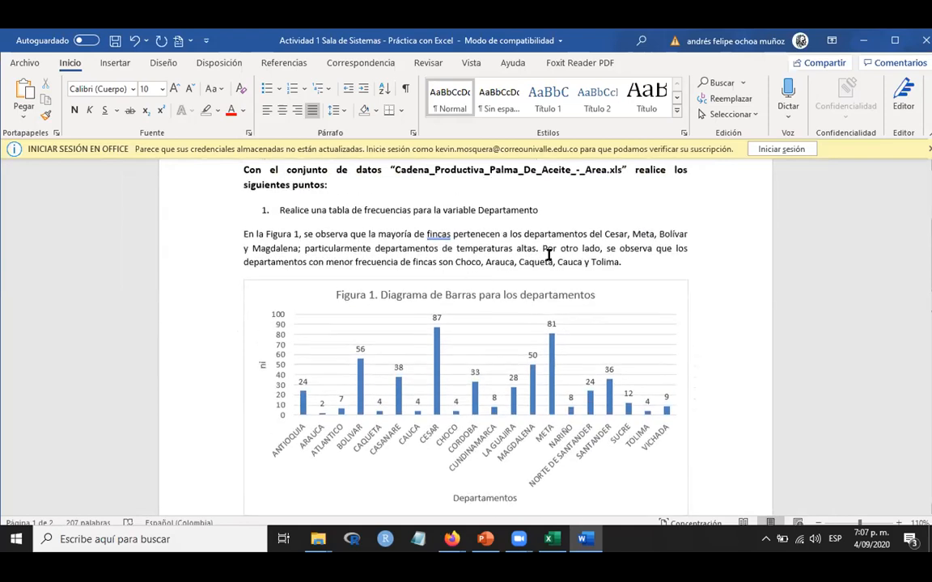
drag(642, 260, 240, 234)
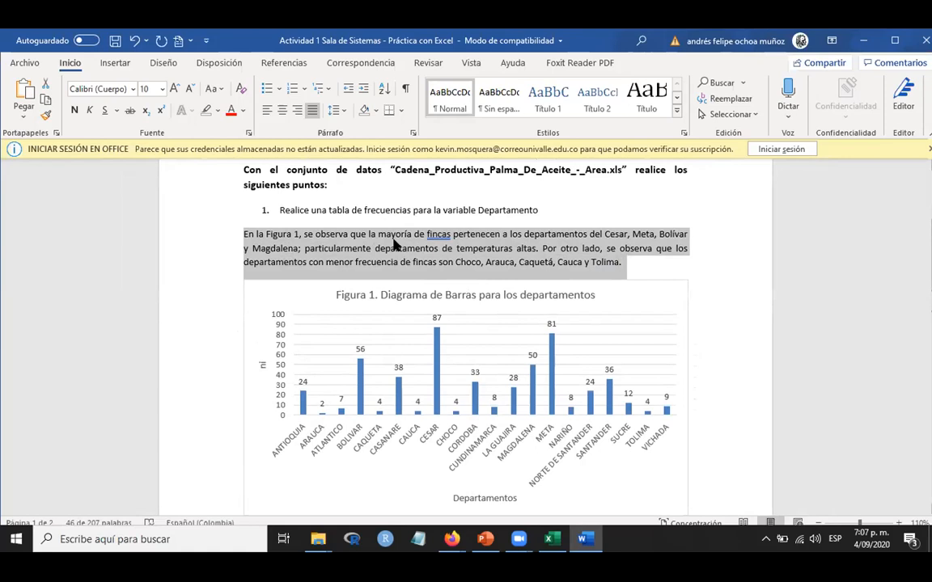
scroll(716, 279, down, 9)
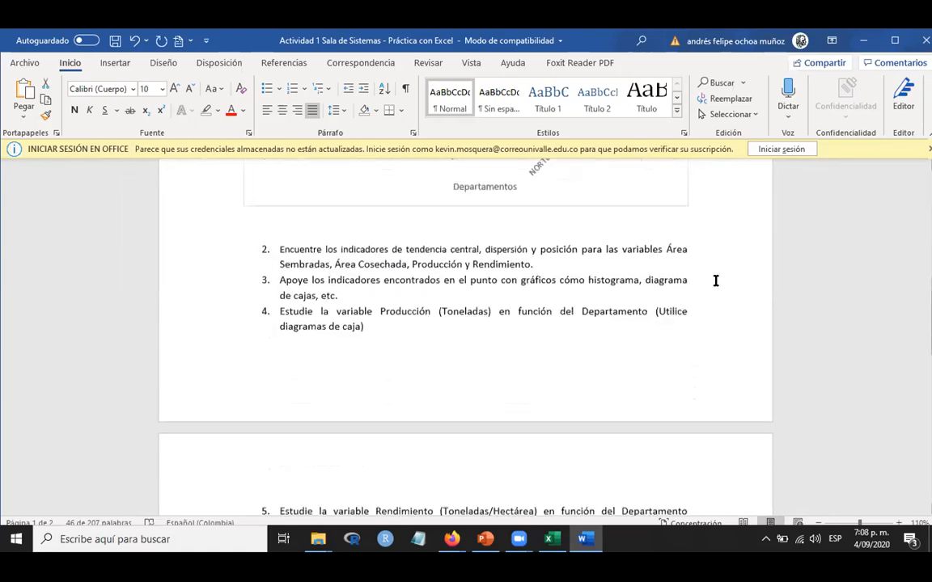
scroll(379, 334, up, 9)
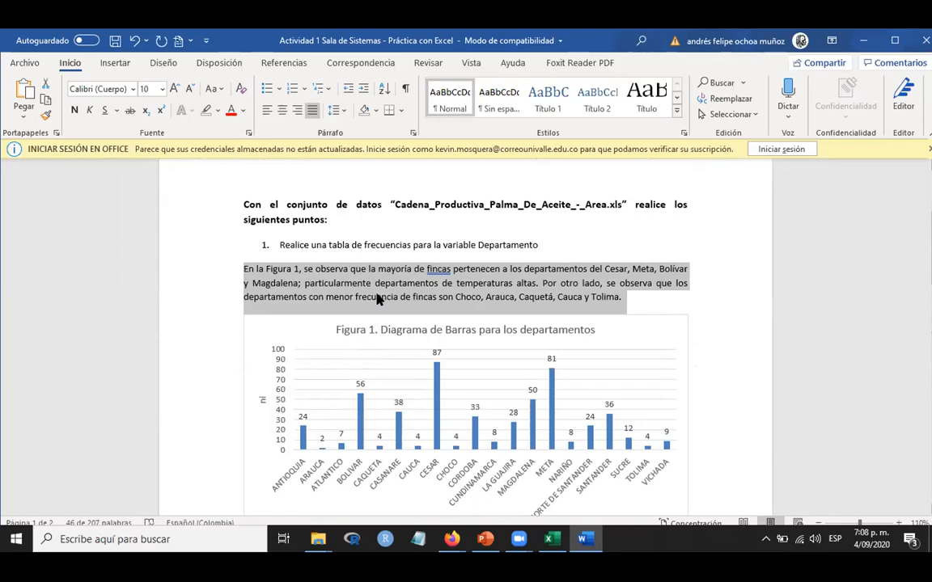
click(628, 298)
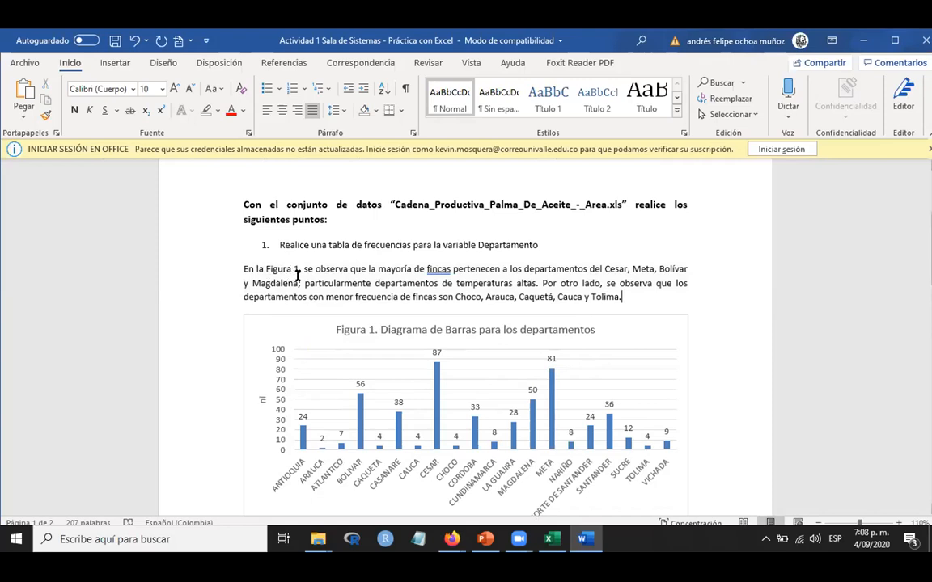
scroll(320, 262, down, 1)
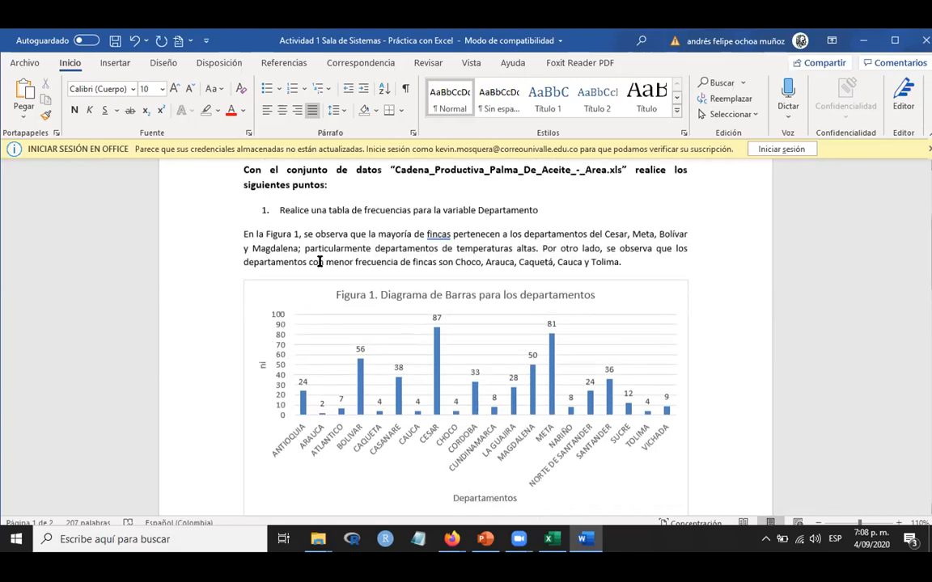
scroll(321, 261, up, 1)
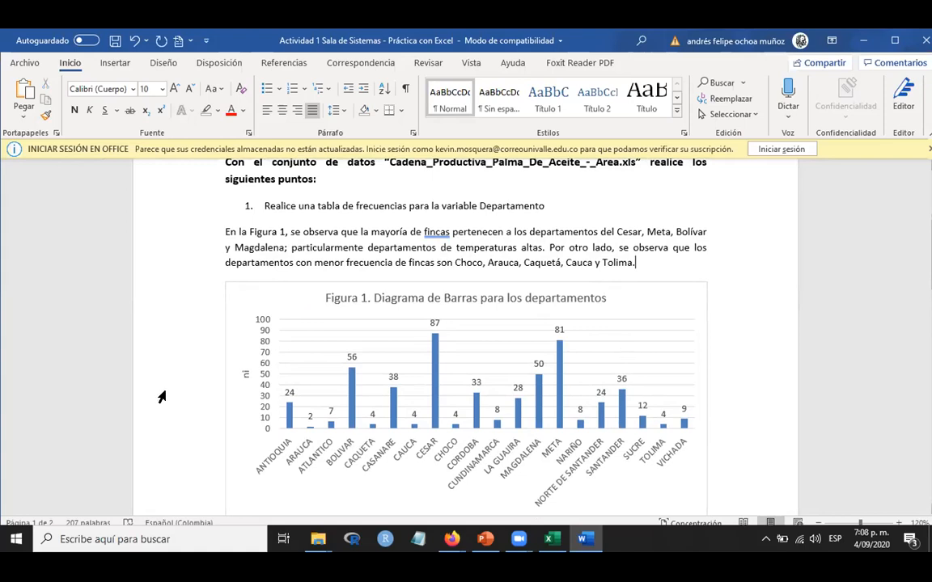
mouse_move(564, 392)
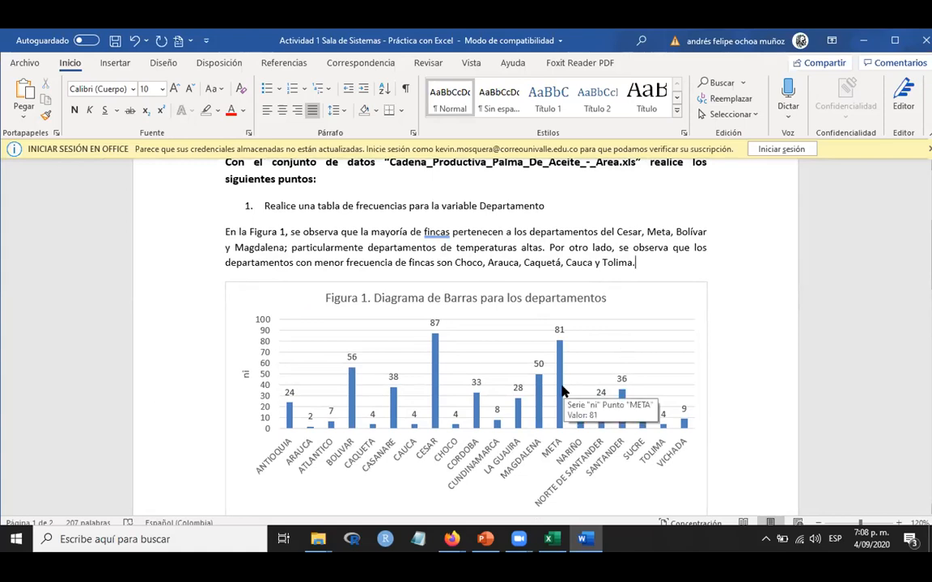
scroll(564, 391, down, 1)
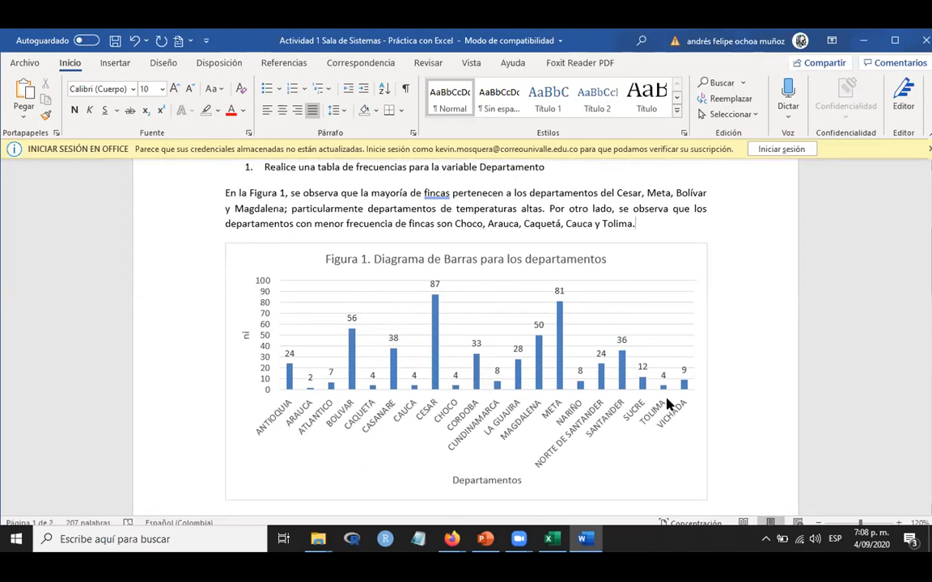
scroll(745, 356, down, 3)
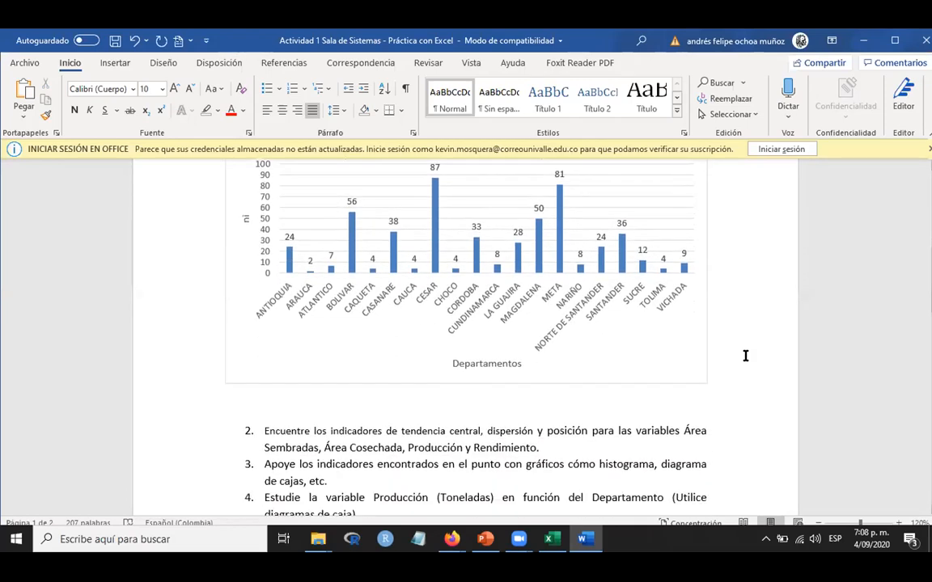
scroll(744, 355, up, 6)
scroll(647, 345, down, 8)
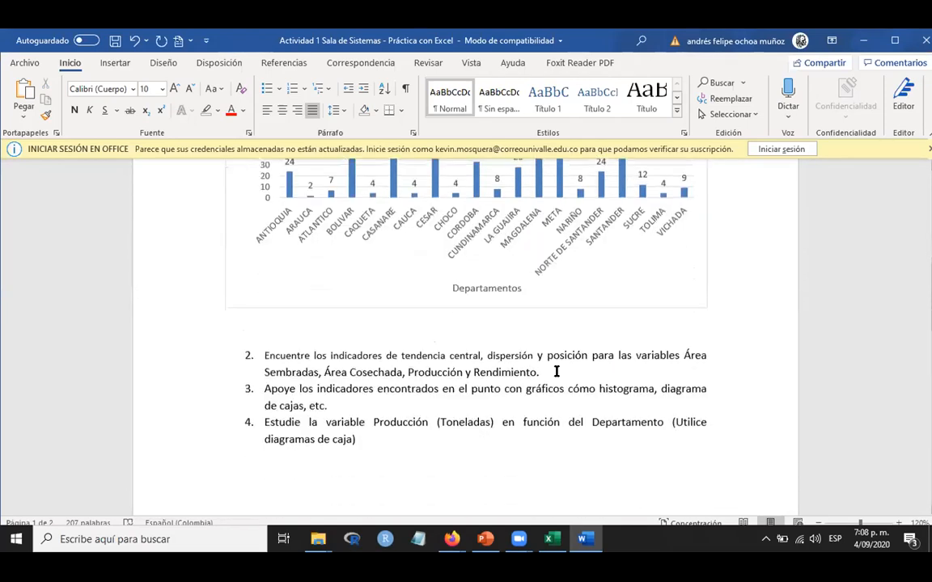
Step: Read question 2 on the indicators for the four variables, highlighting "tendencia central, dispersión y posición"
click(559, 370)
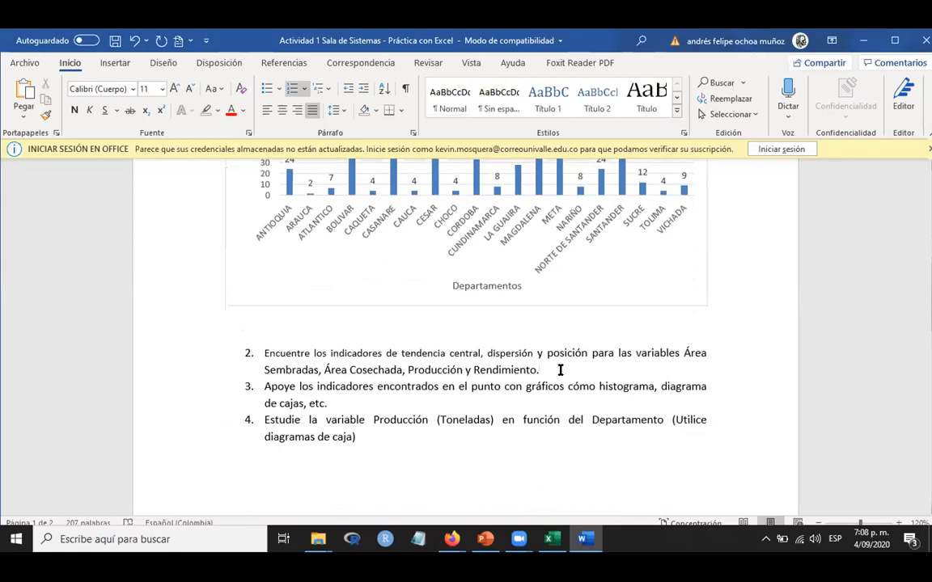
scroll(560, 370, up, 3)
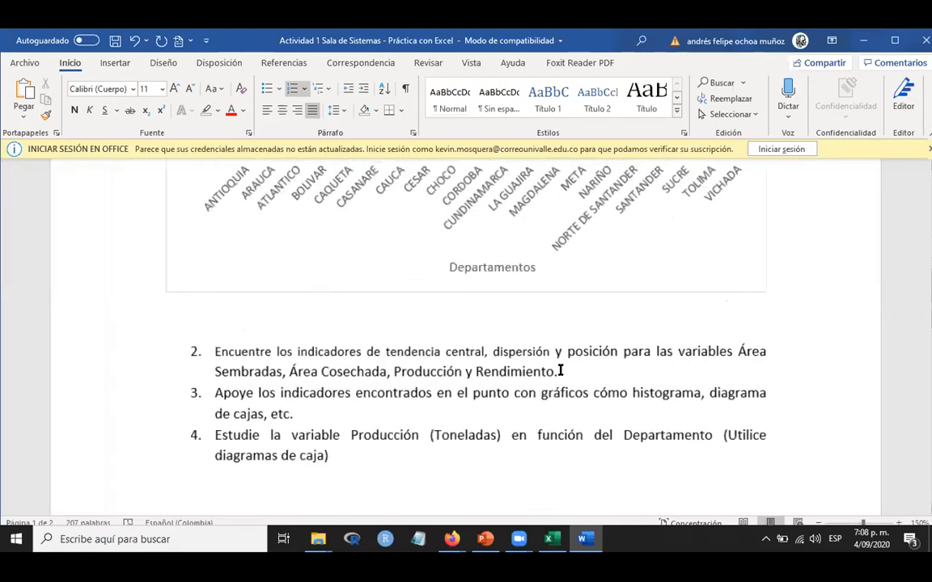
scroll(559, 370, up, 1)
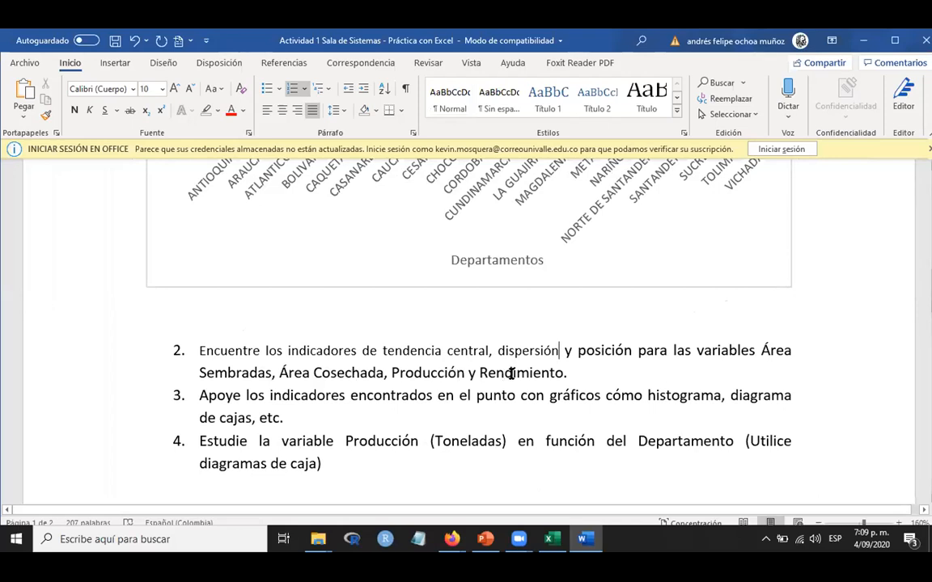
drag(383, 350, 603, 351)
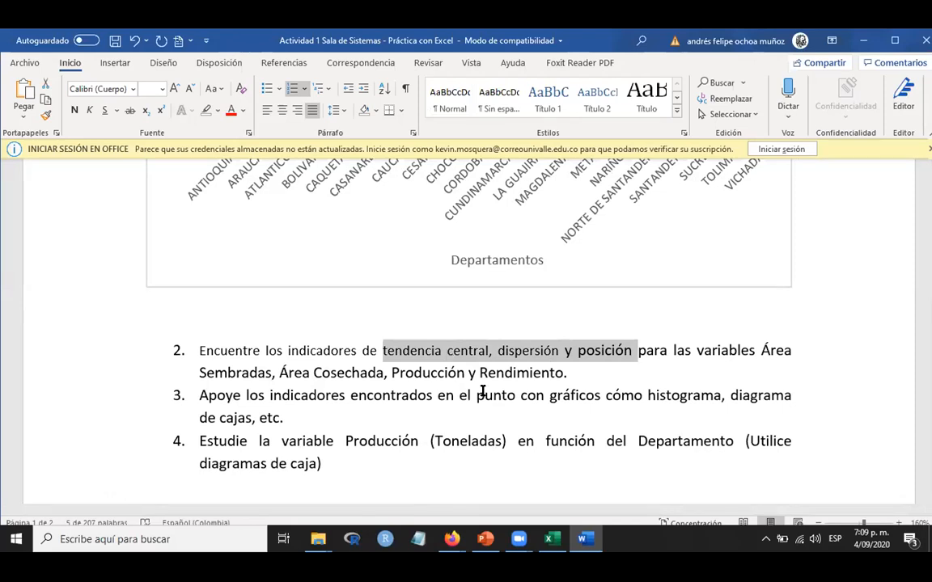
click(576, 374)
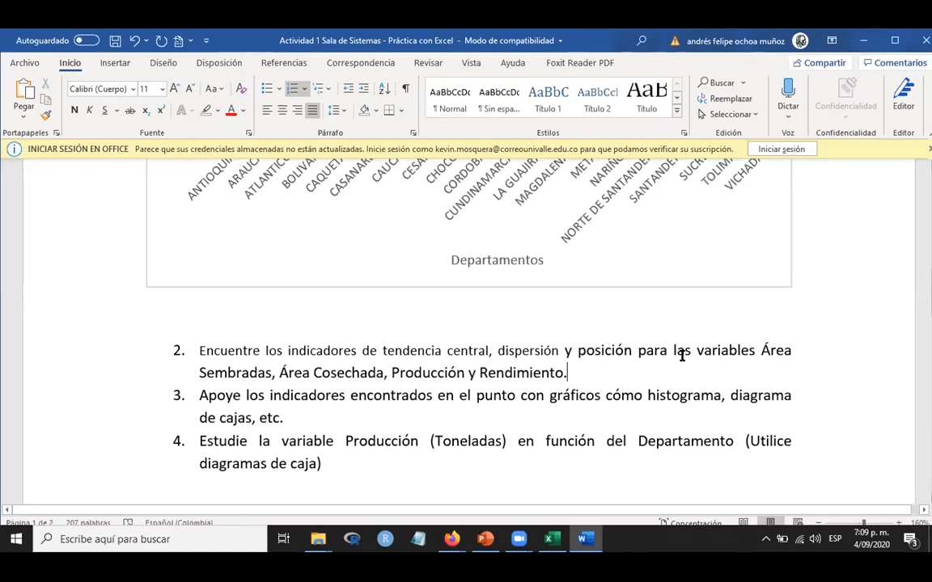
Step: Switch to the Excel workbook and show the Cadena_Productiva_Palma_De_Acei data sheet in Normal view with cell E10 selected
click(554, 540)
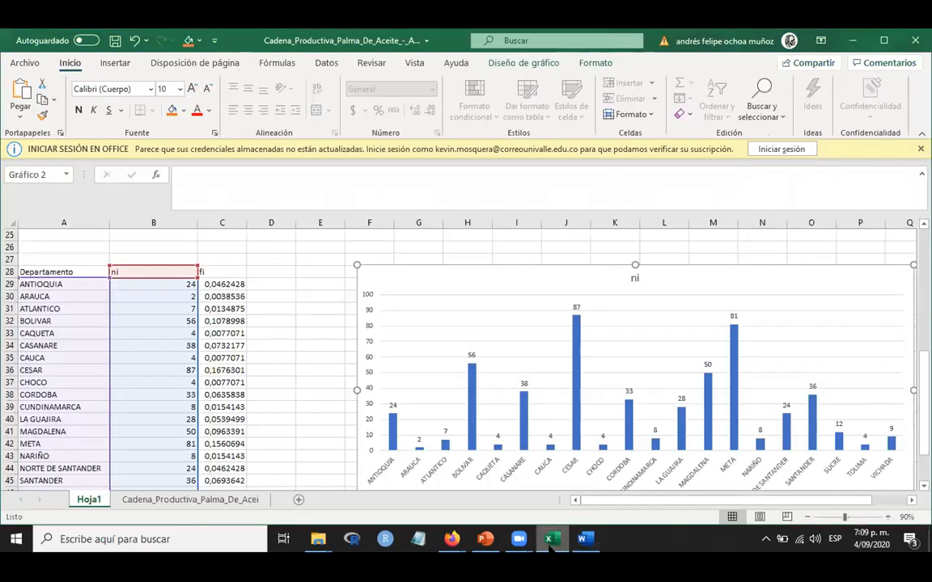
click(220, 500)
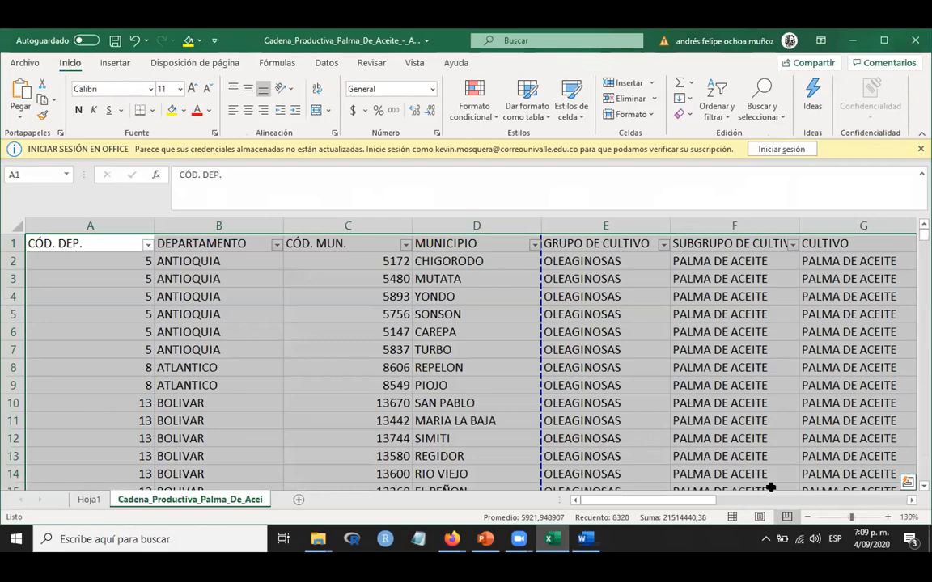
click(808, 518)
click(807, 518)
click(807, 518)
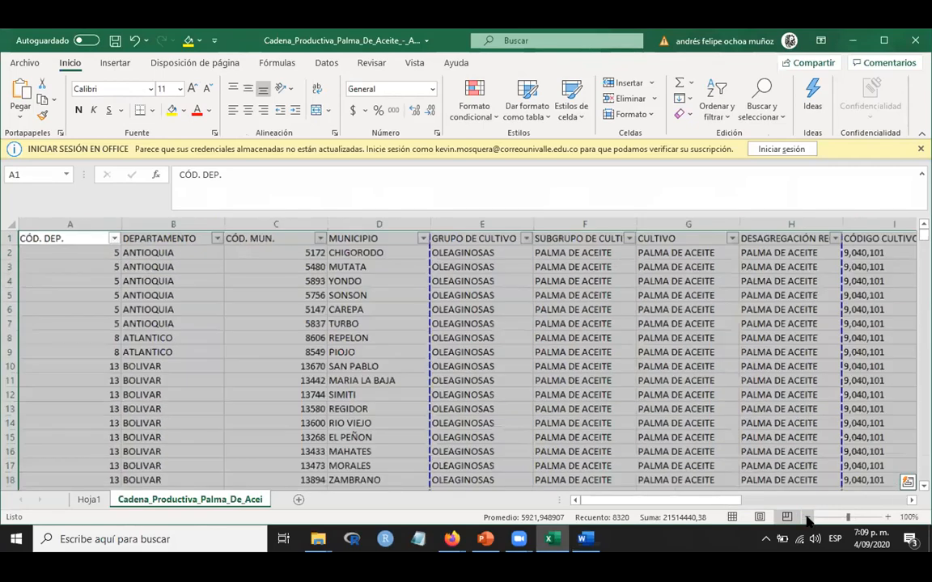
click(786, 518)
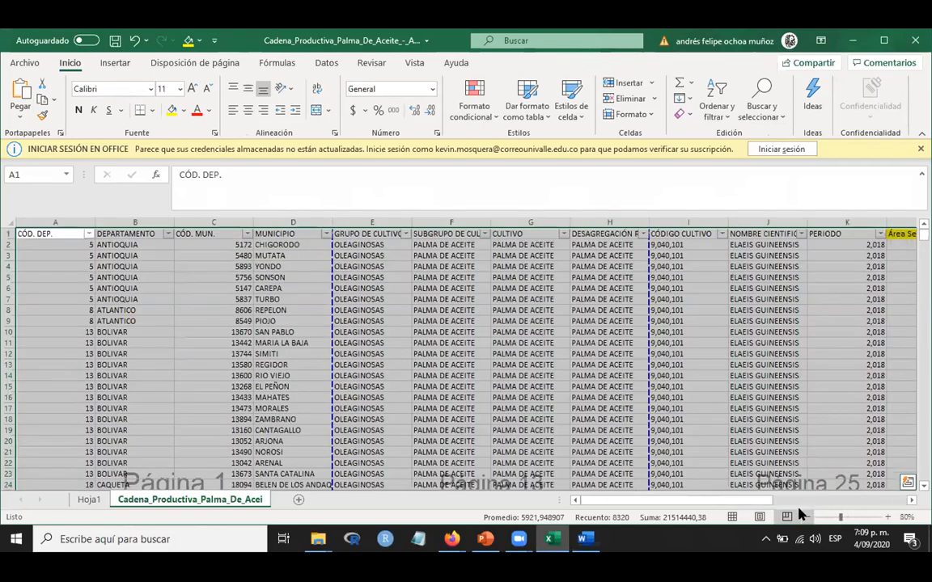
click(732, 518)
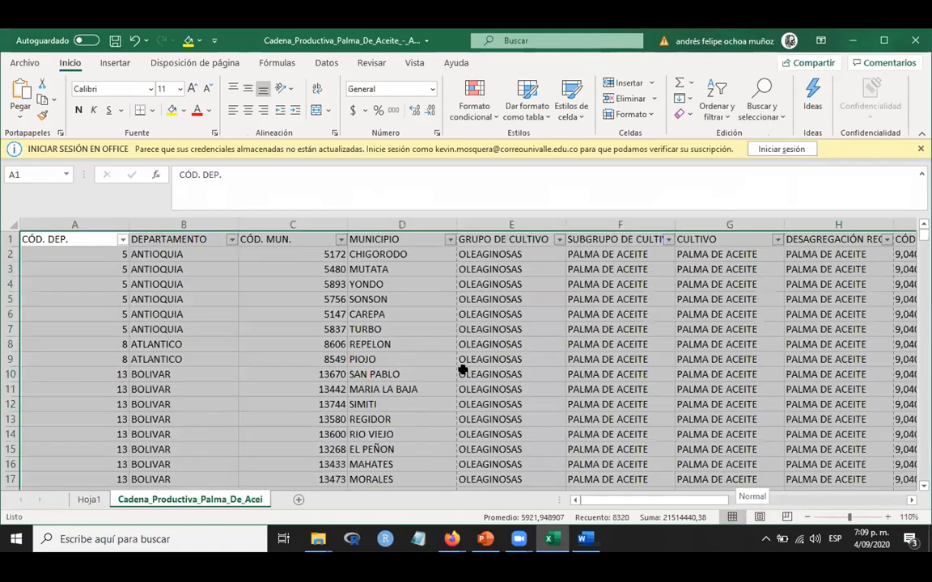
click(461, 369)
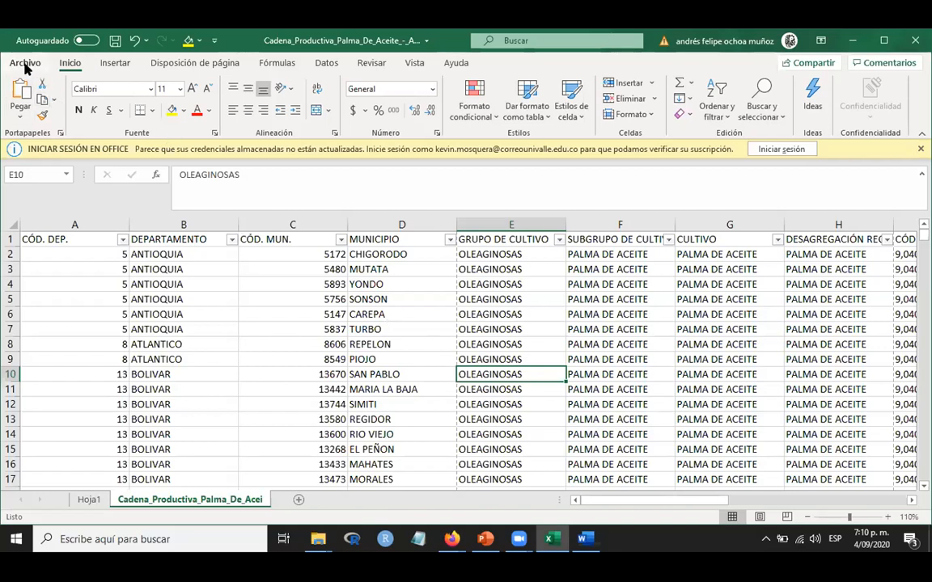
Step: Open the Data Analysis tool (Análisis de datos) and examine its list of available analysis functions, including Estadística descriptiva
click(324, 64)
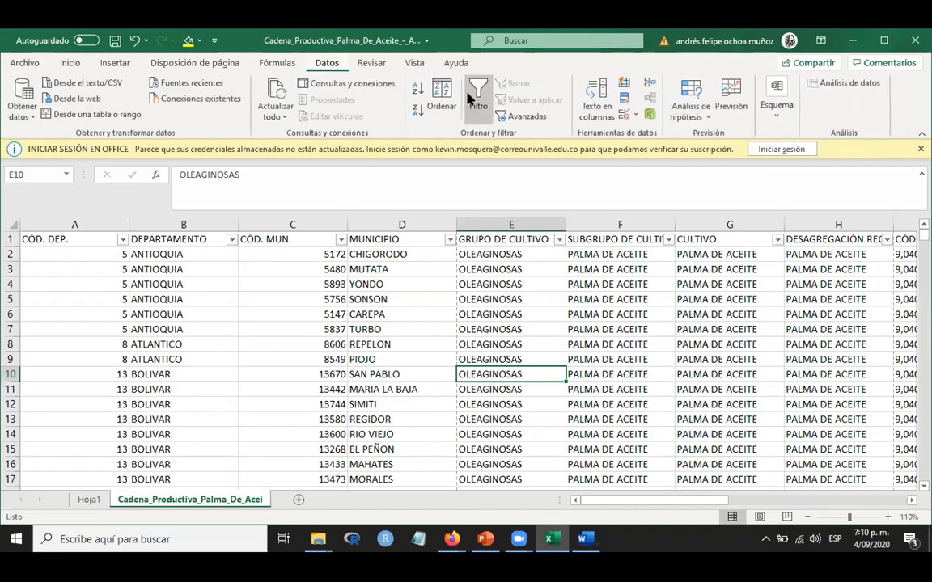
click(858, 85)
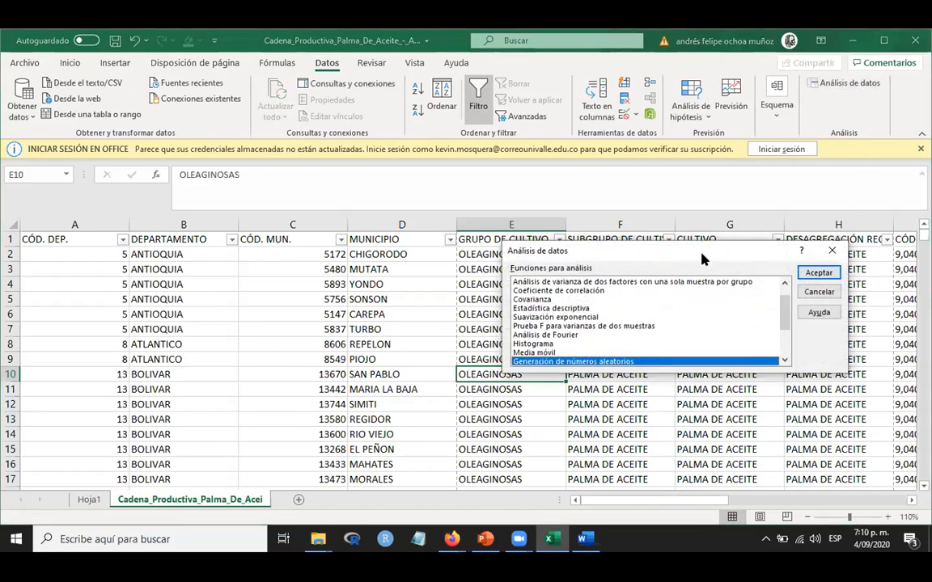
drag(702, 259, 626, 237)
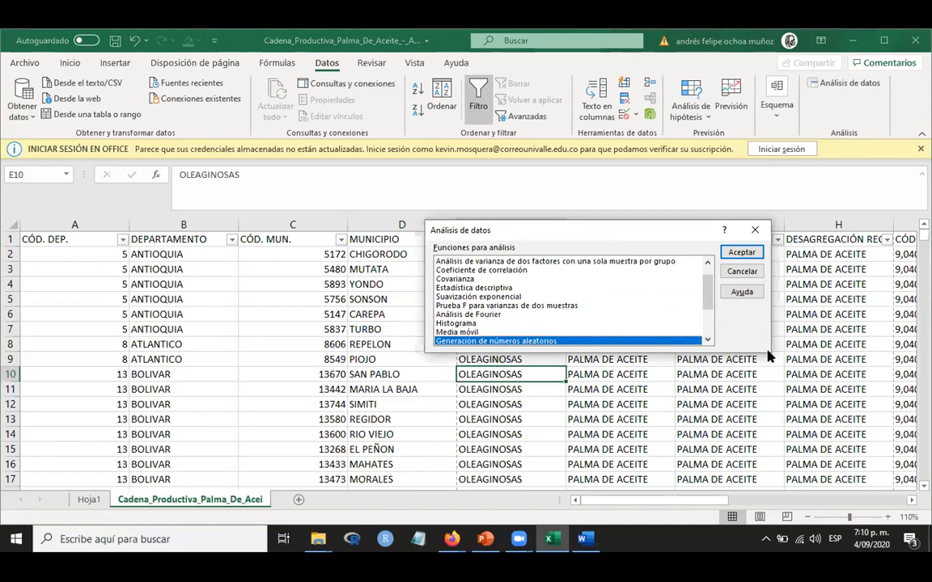
scroll(706, 291, up, 1)
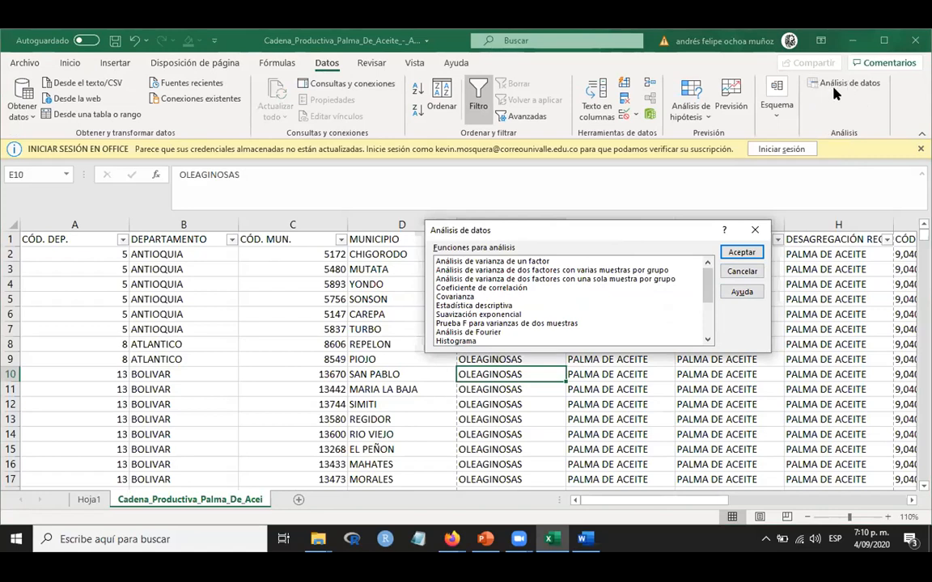
click(741, 272)
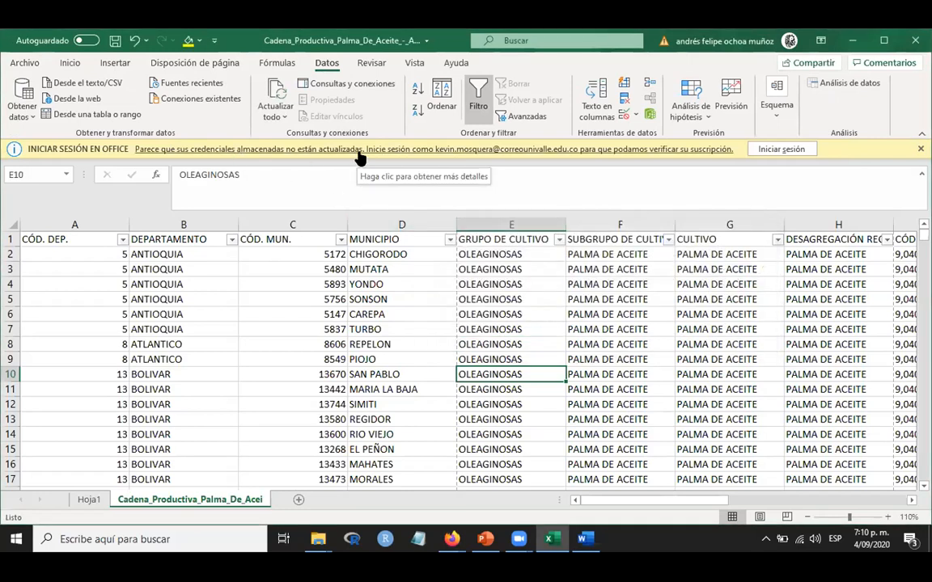
click(824, 85)
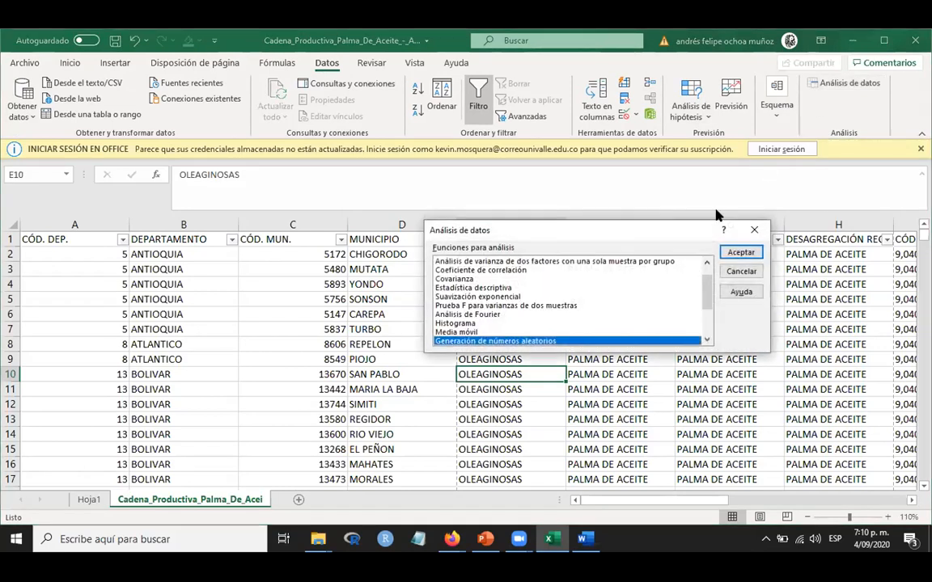
drag(707, 289, 709, 328)
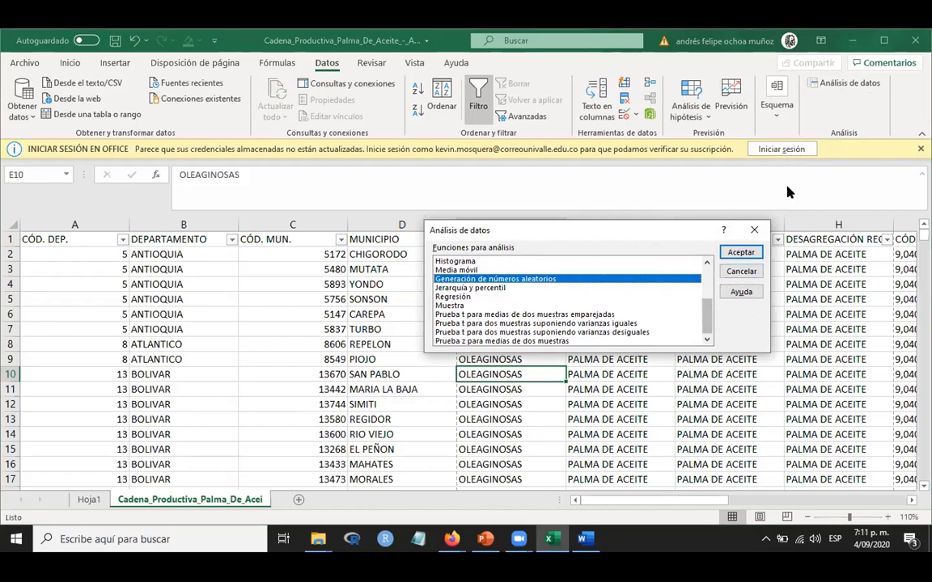
drag(704, 318, 703, 283)
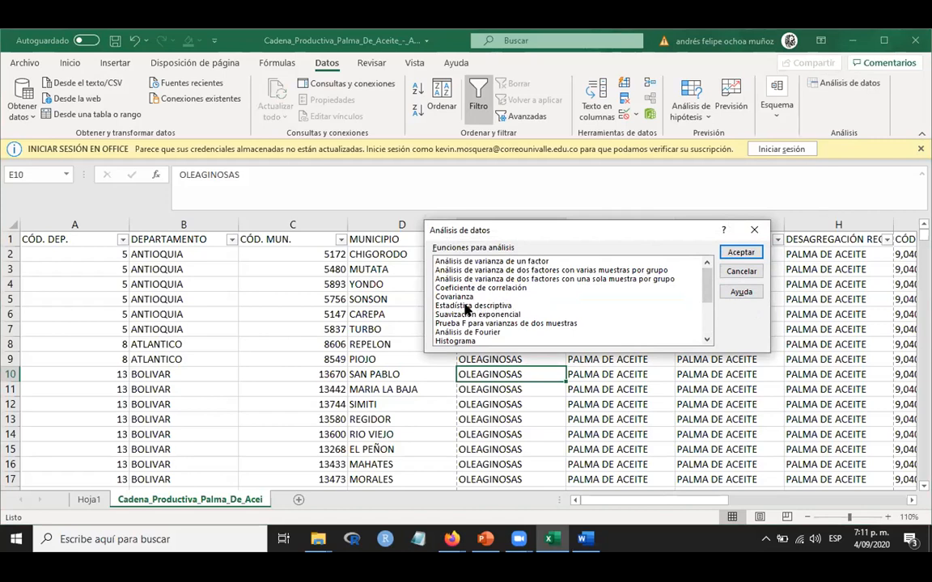
scroll(494, 304, down, 3)
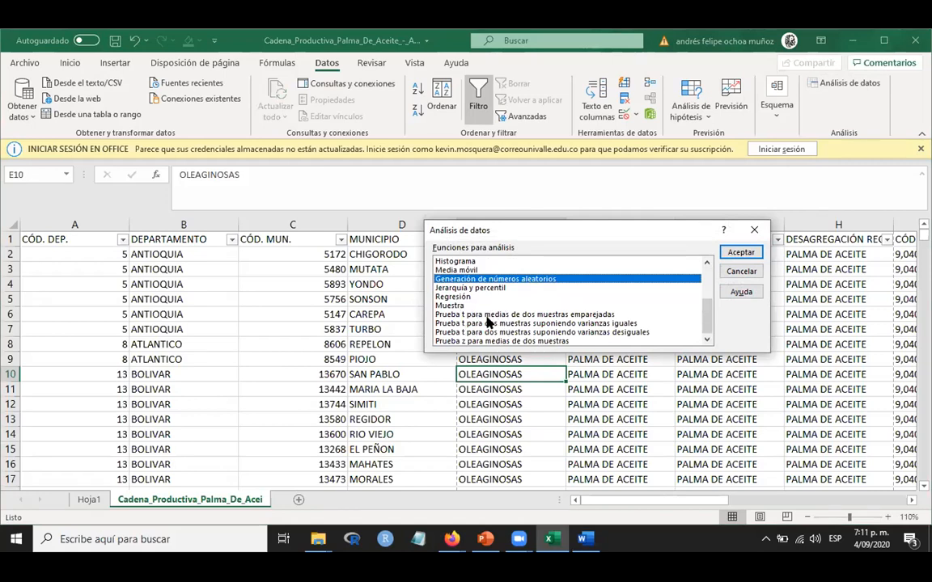
scroll(487, 306, up, 2)
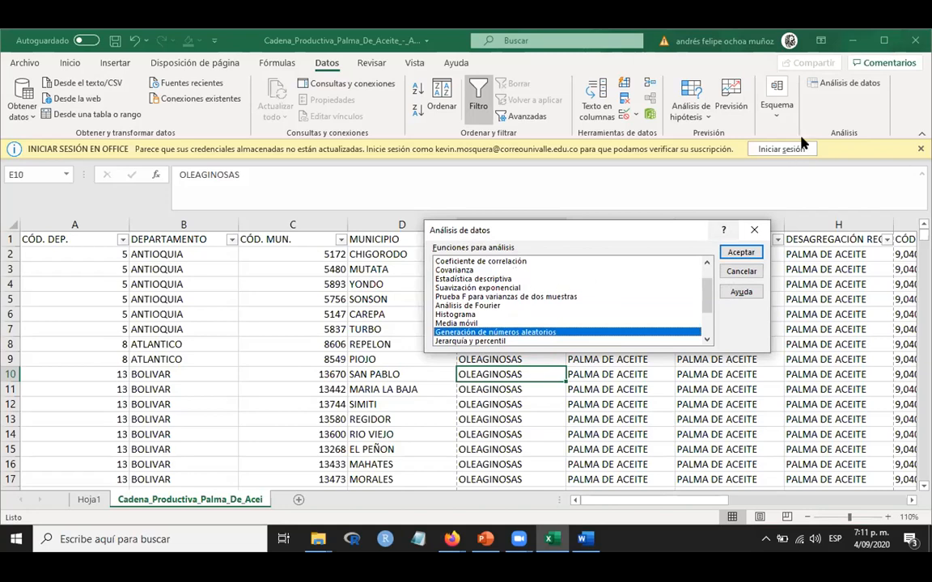
Step: Close the Data Analysis tool and bring up the Complementos page of Excel's options, with Complementos de Excel as the type to manage
click(755, 273)
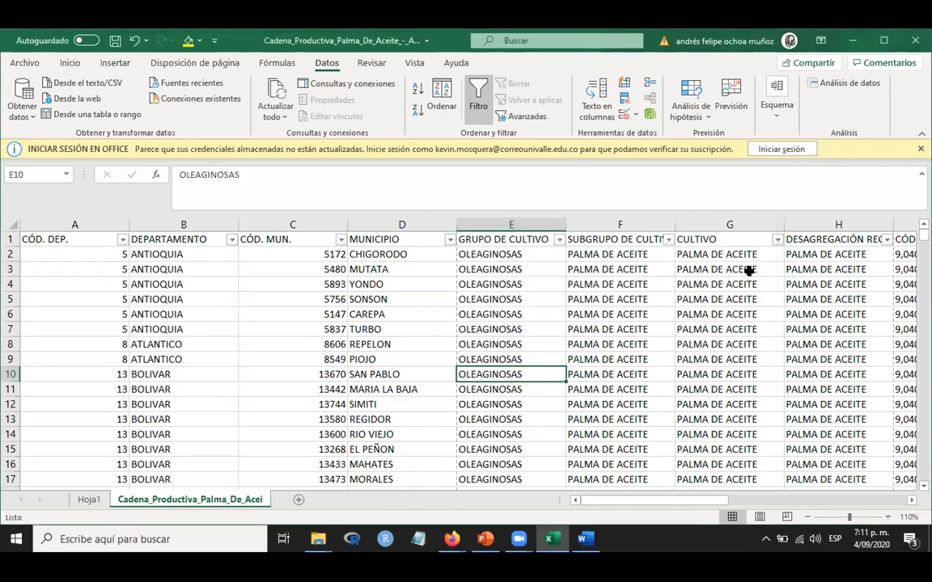
click(36, 65)
click(26, 65)
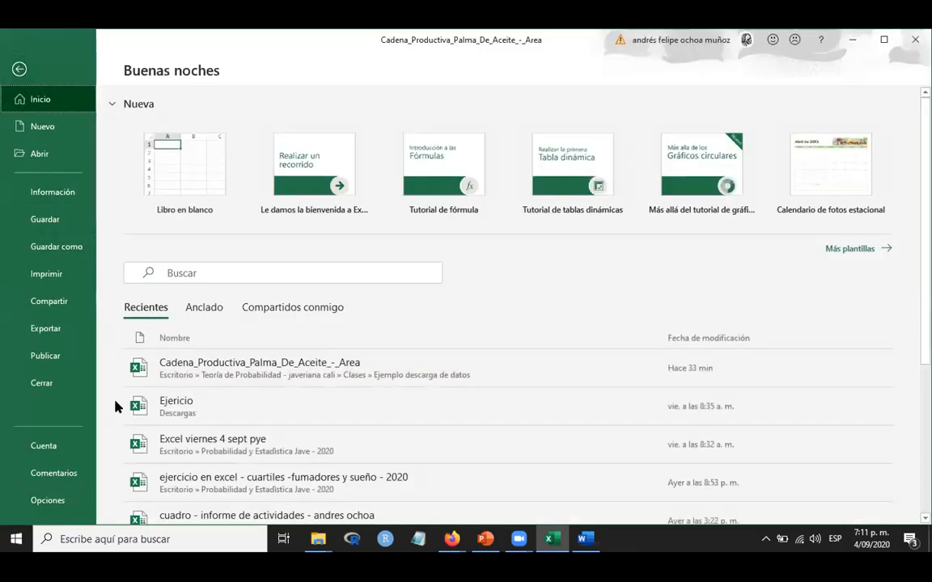
click(19, 69)
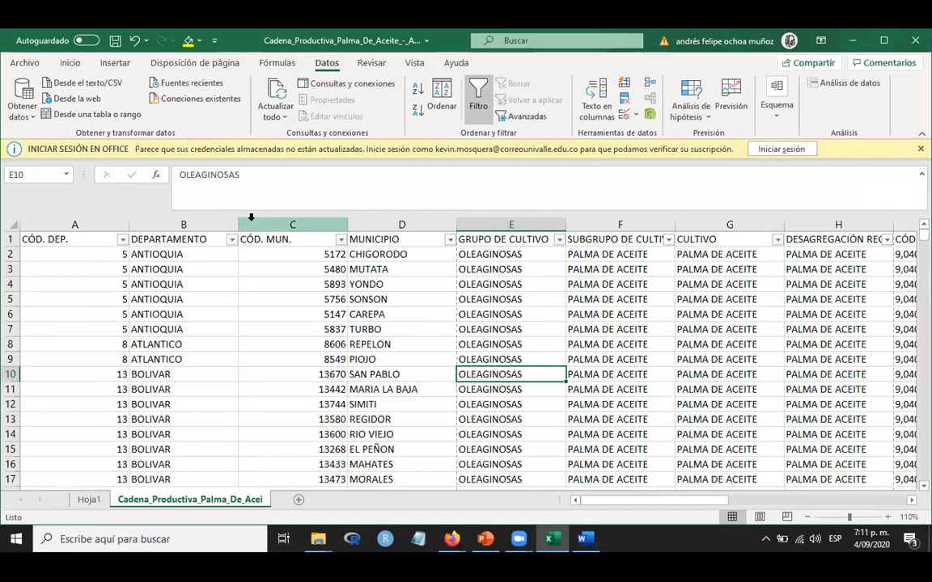
click(25, 64)
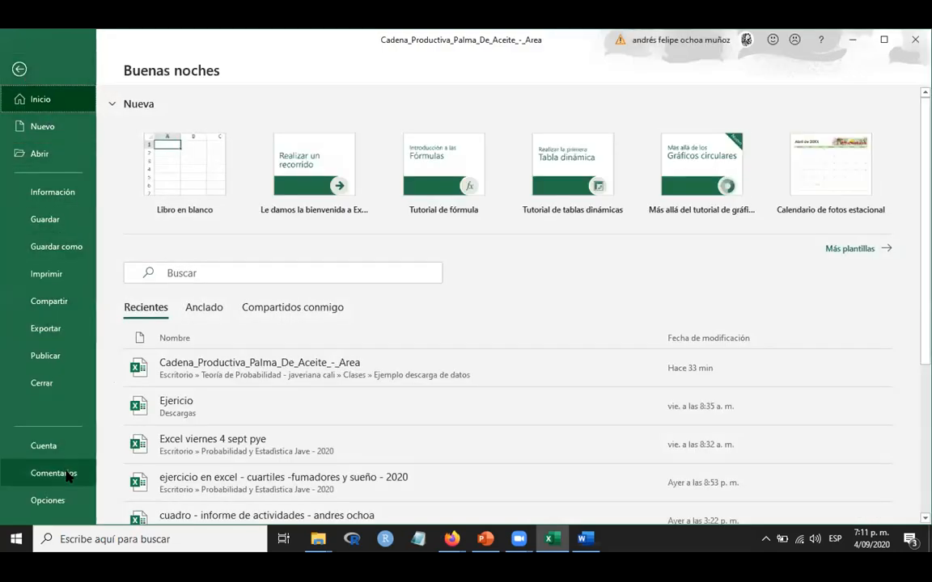
click(74, 504)
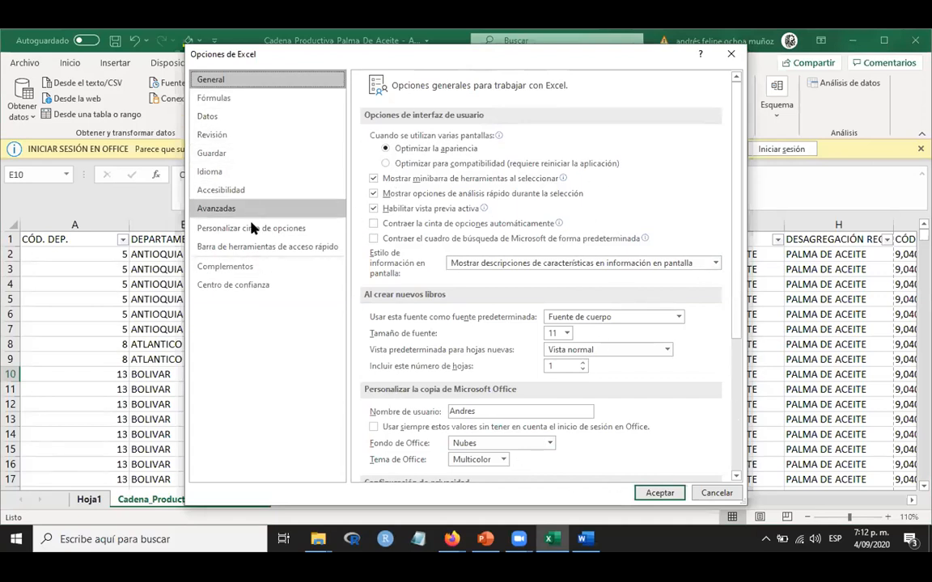
click(252, 270)
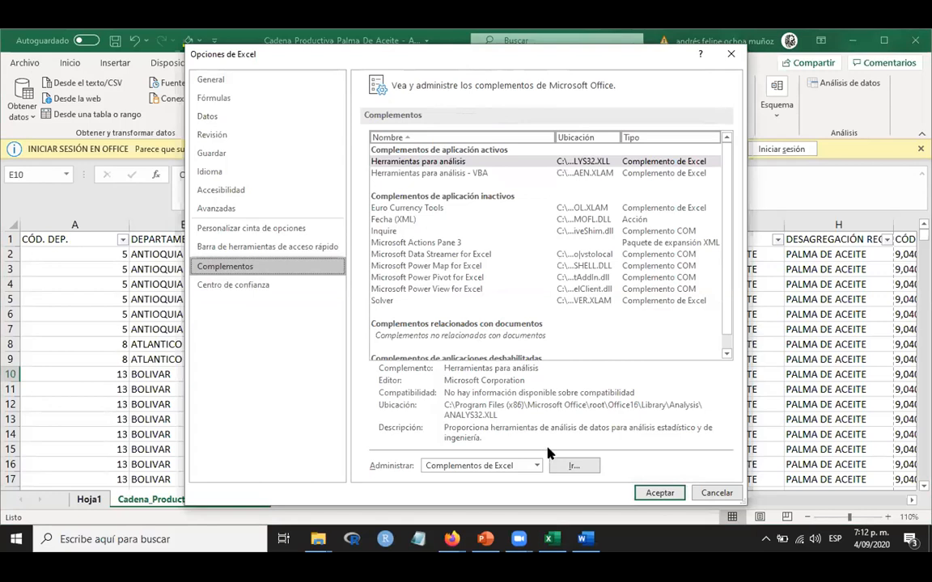
click(534, 467)
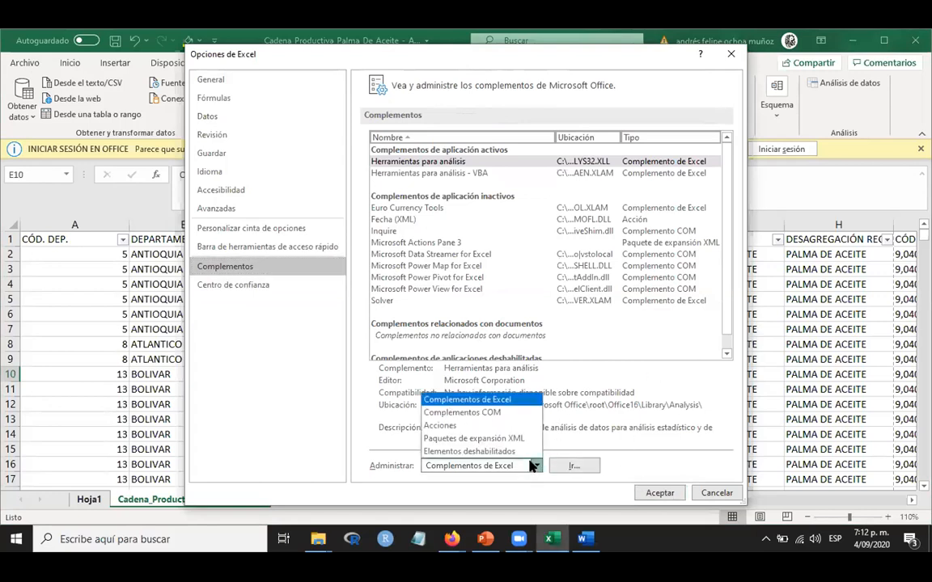
click(516, 399)
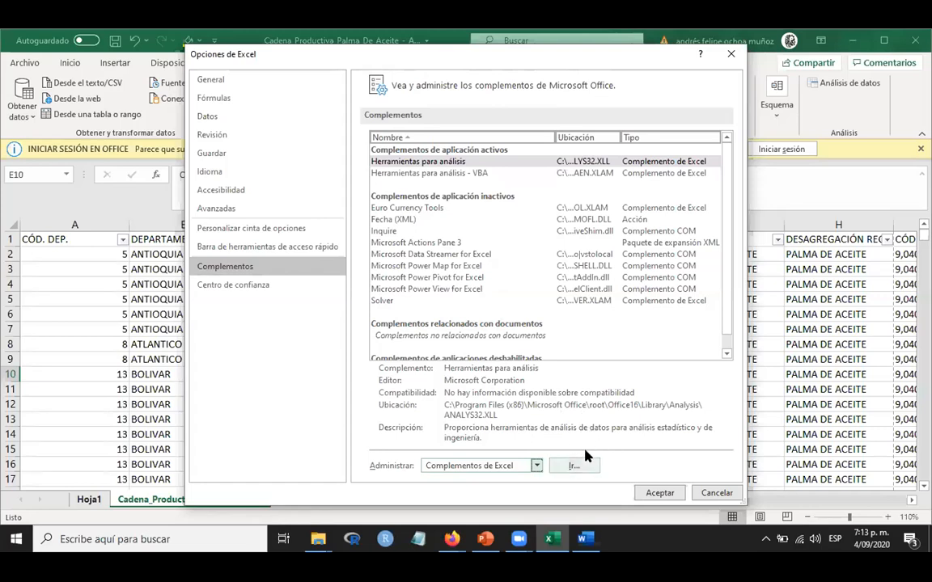
Step: Open the list of available Excel add-ins and enable Solver in addition to Herramientas para análisis and Herramientas para análisis - VBA
click(574, 466)
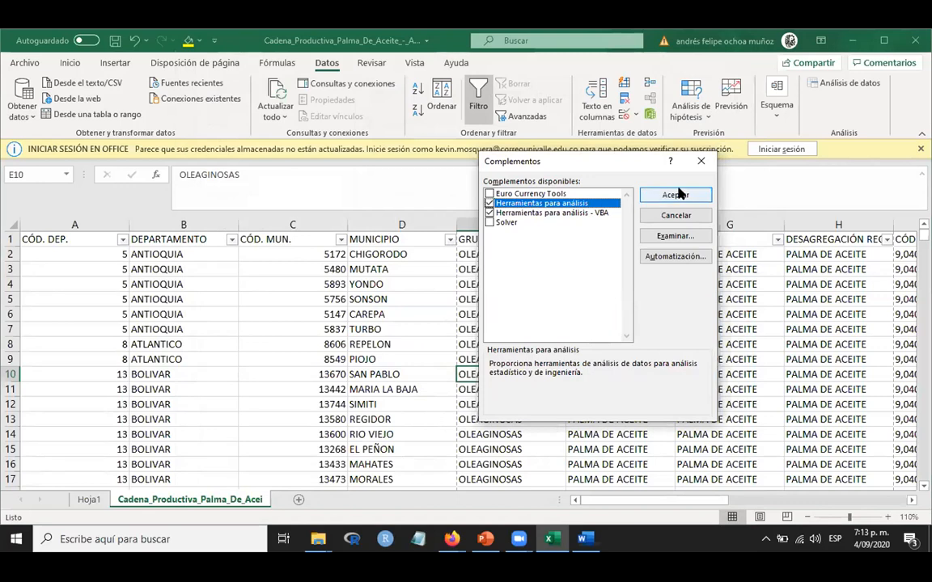
click(511, 222)
click(491, 223)
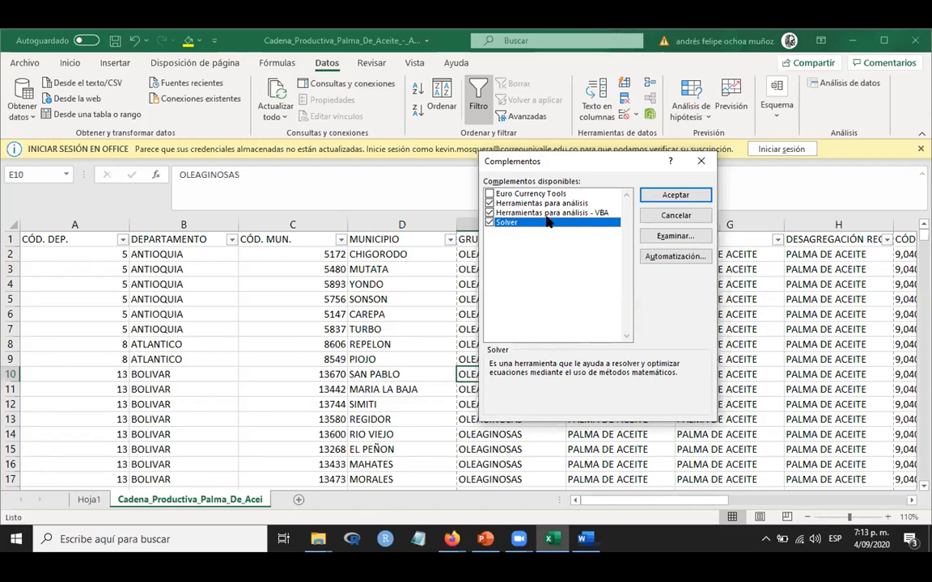
click(684, 195)
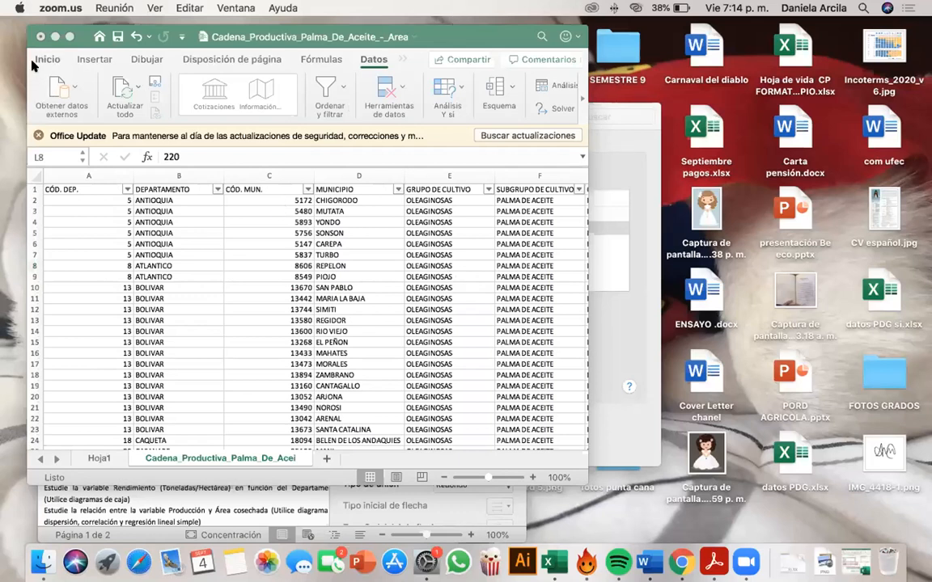
Step: Expand the Cadena_Productiva_Palma_De_Aceite workbook window to full screen and look over the file commands without running any
drag(34, 40, 50, 74)
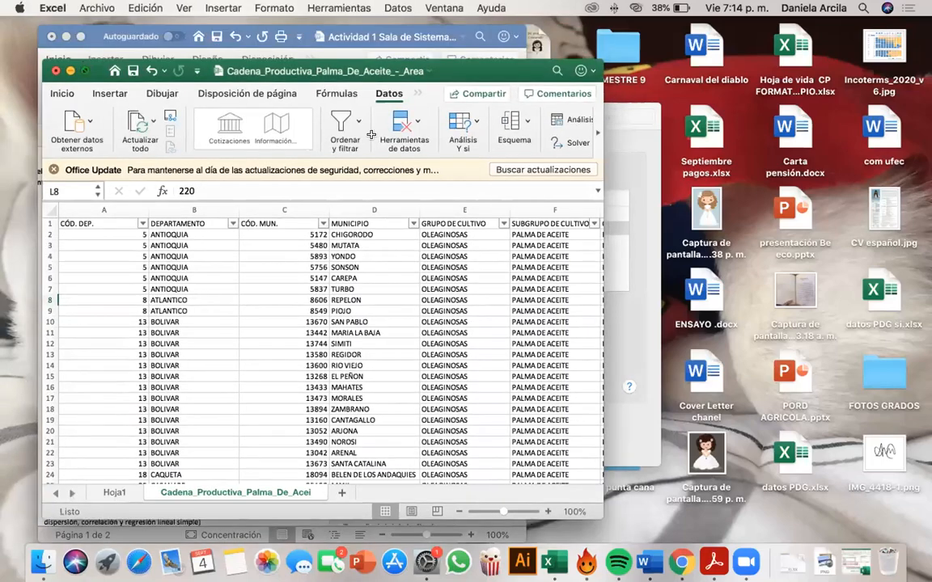
click(83, 70)
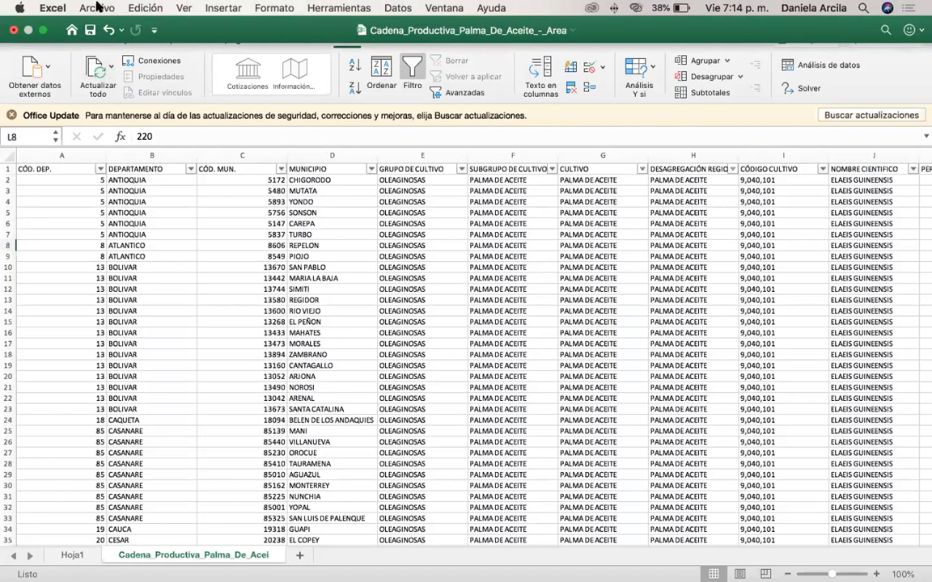
click(96, 7)
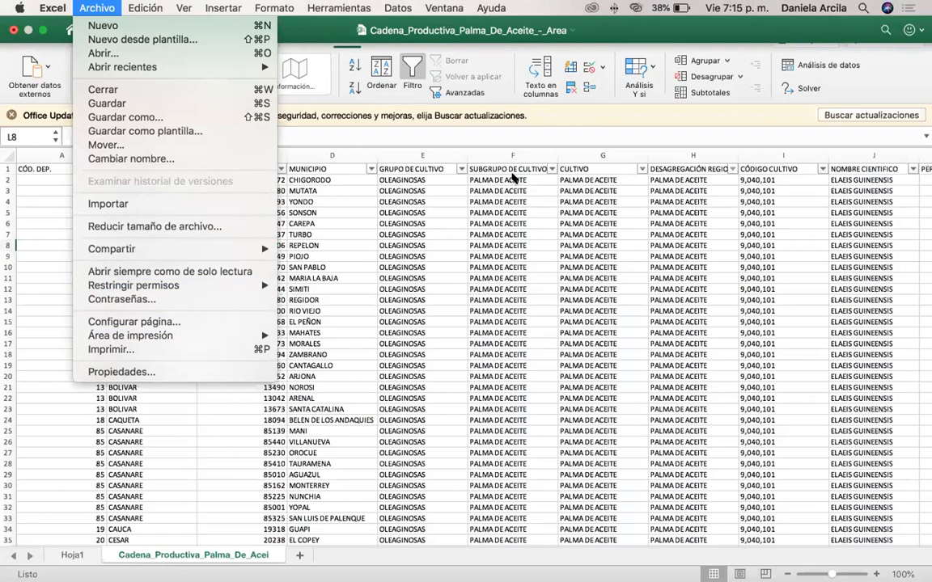
click(867, 73)
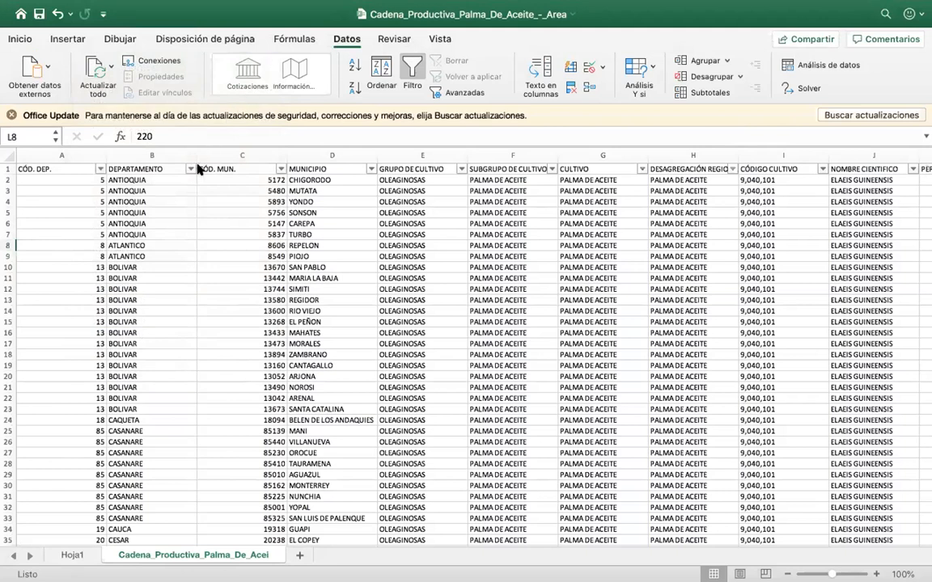
mouse_move(461, 6)
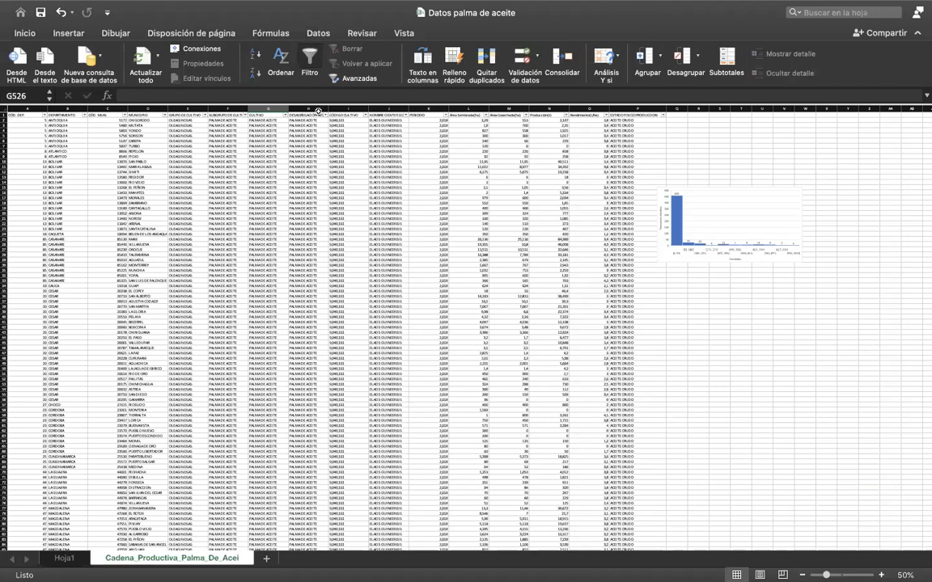
click(319, 34)
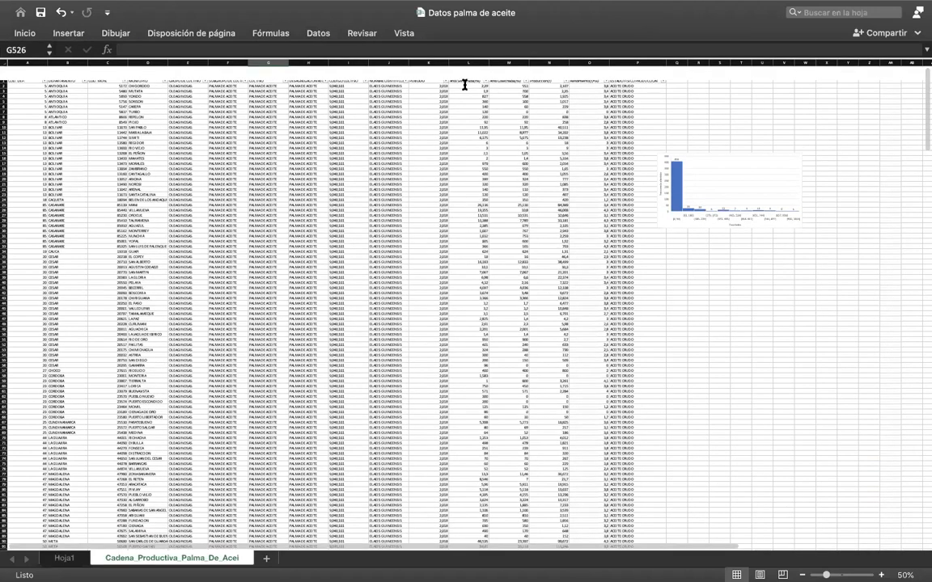
click(318, 33)
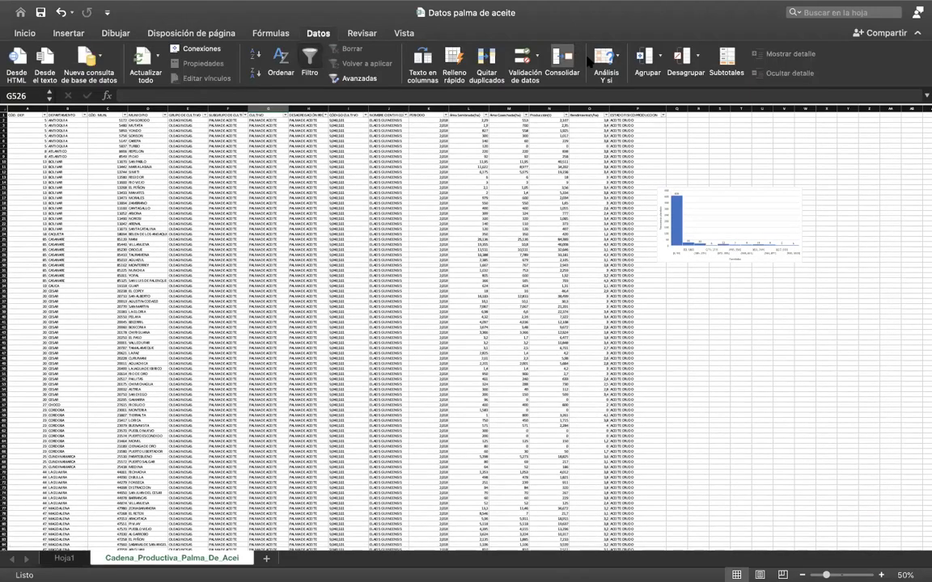
Step: Examine the general, summary, statistics, content and custom properties of the Datos palma de aceite.xlsx workbook
mouse_move(412, 6)
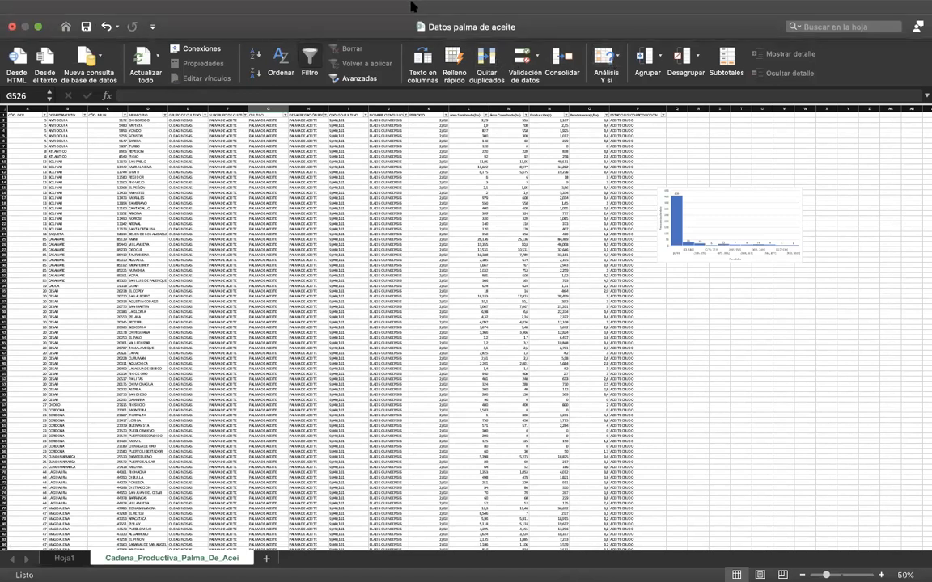
click(79, 6)
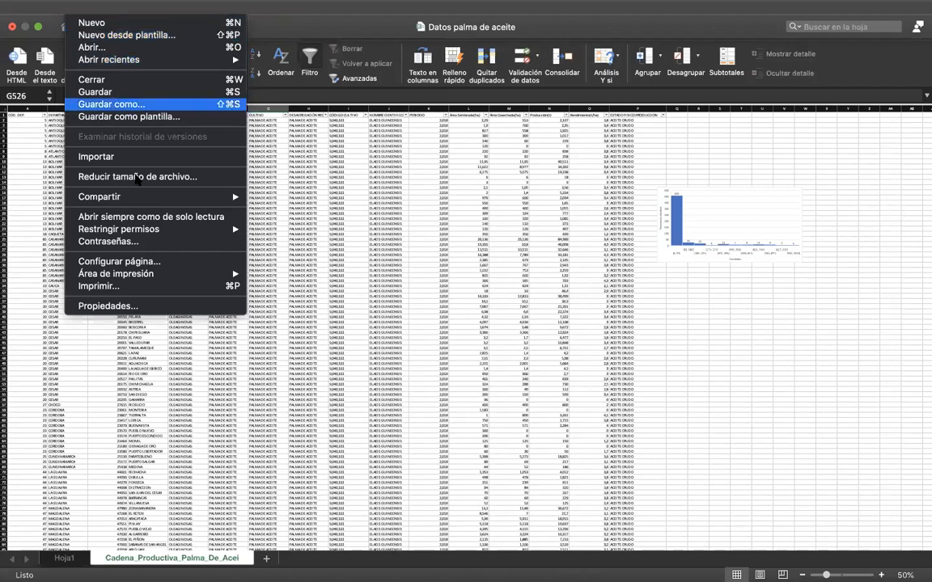
click(154, 307)
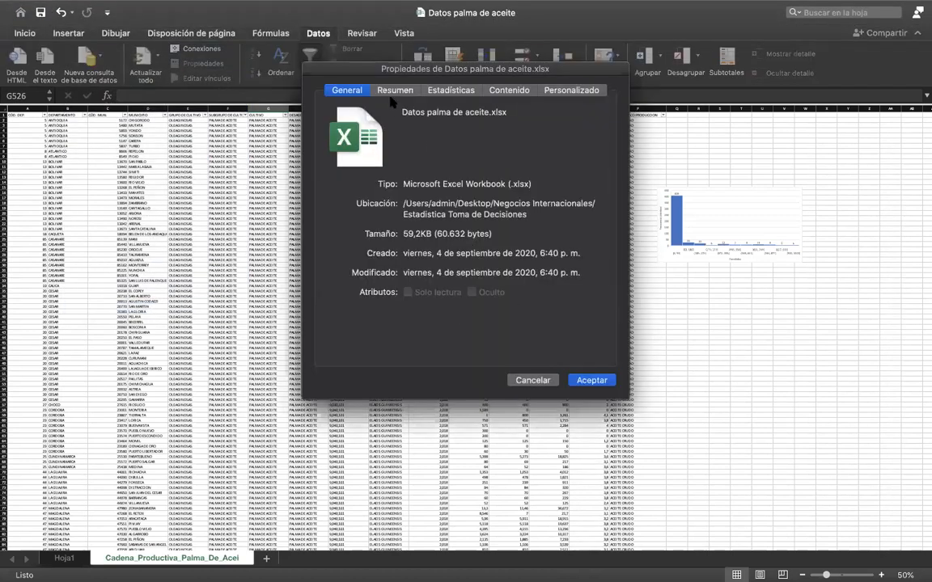
click(395, 90)
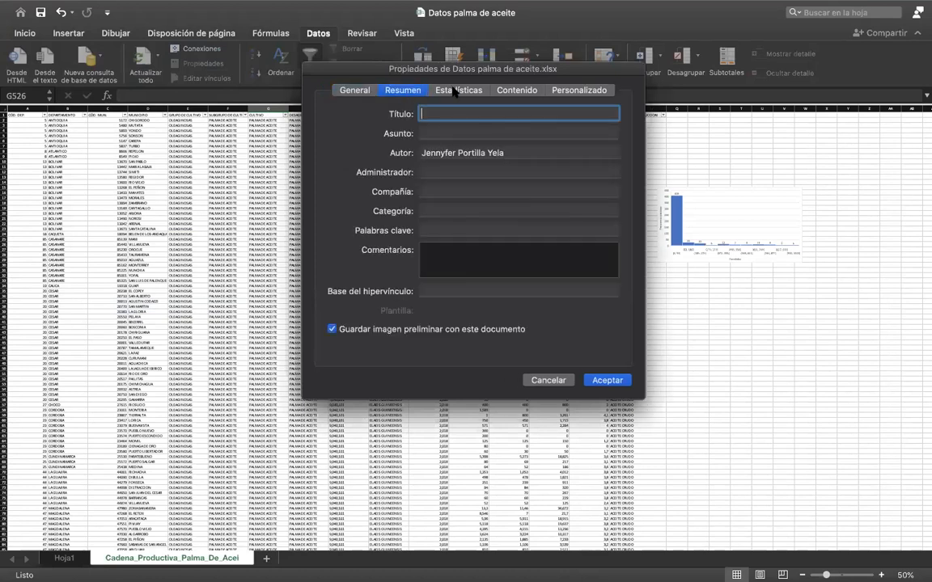
click(457, 91)
click(527, 91)
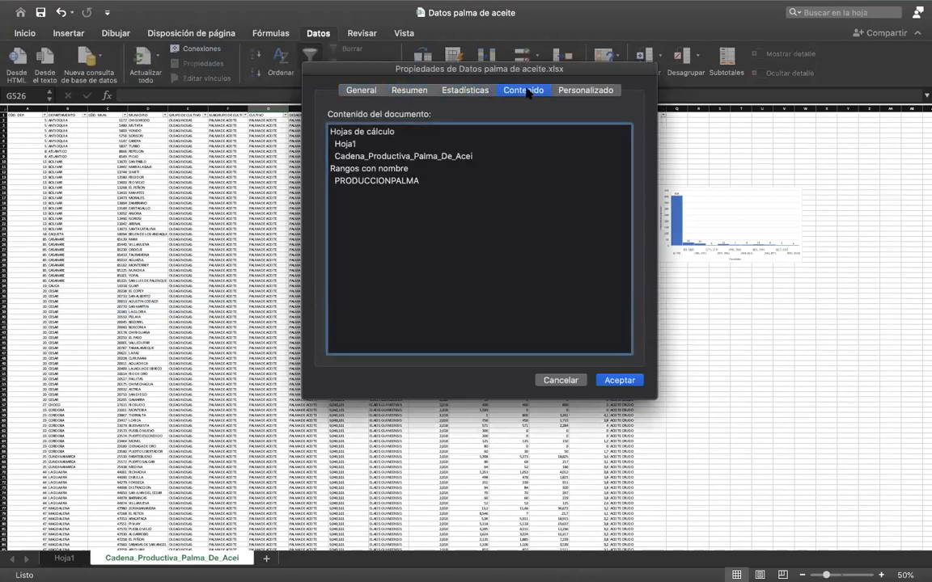
click(586, 91)
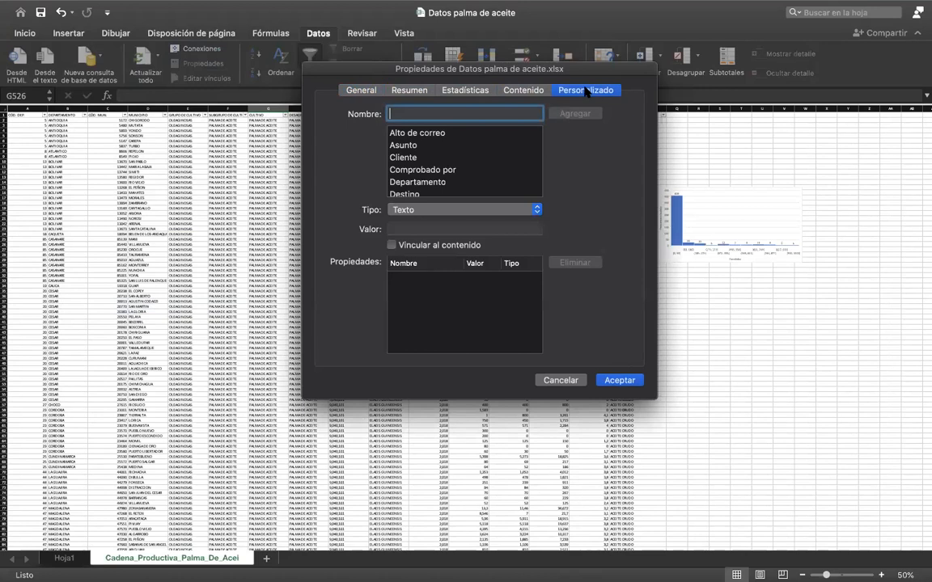
click(518, 90)
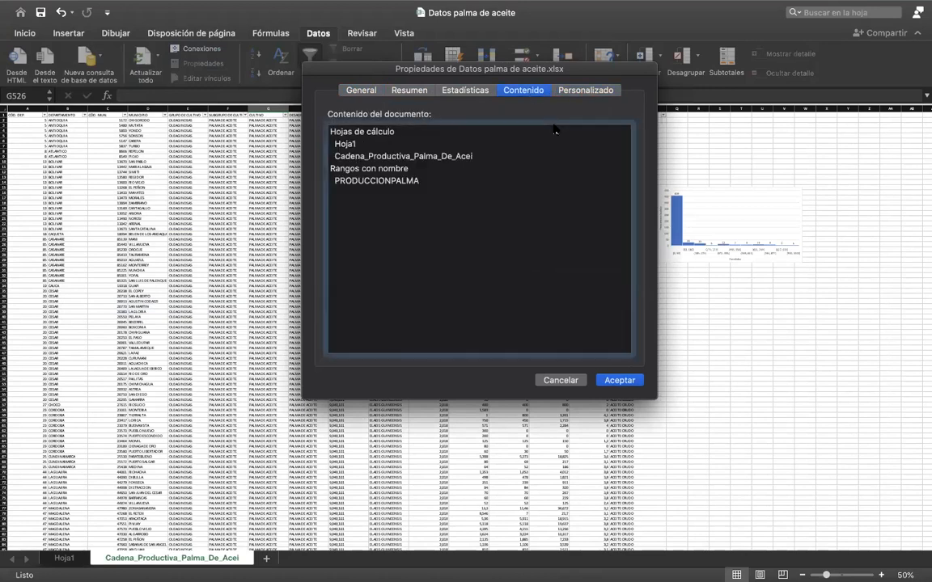
click(560, 379)
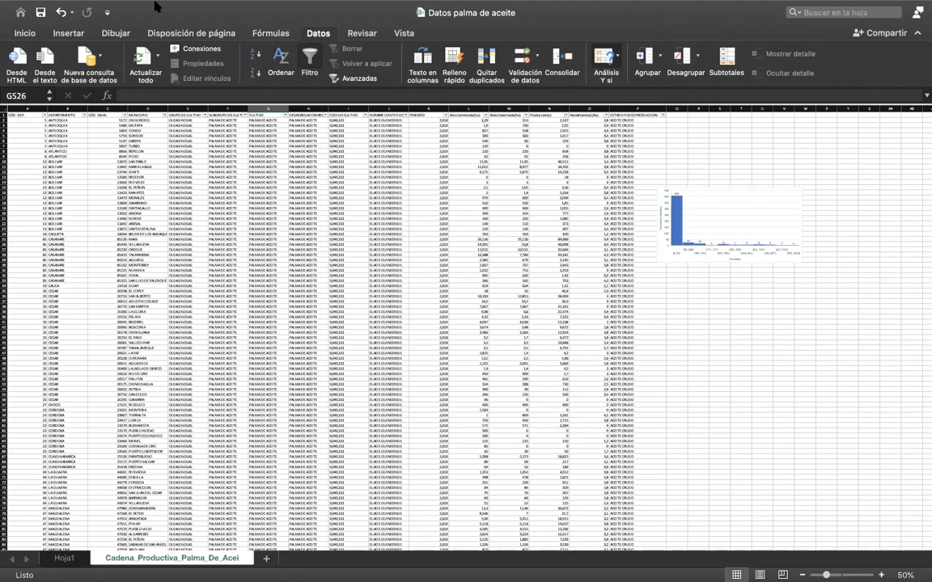
click(91, 7)
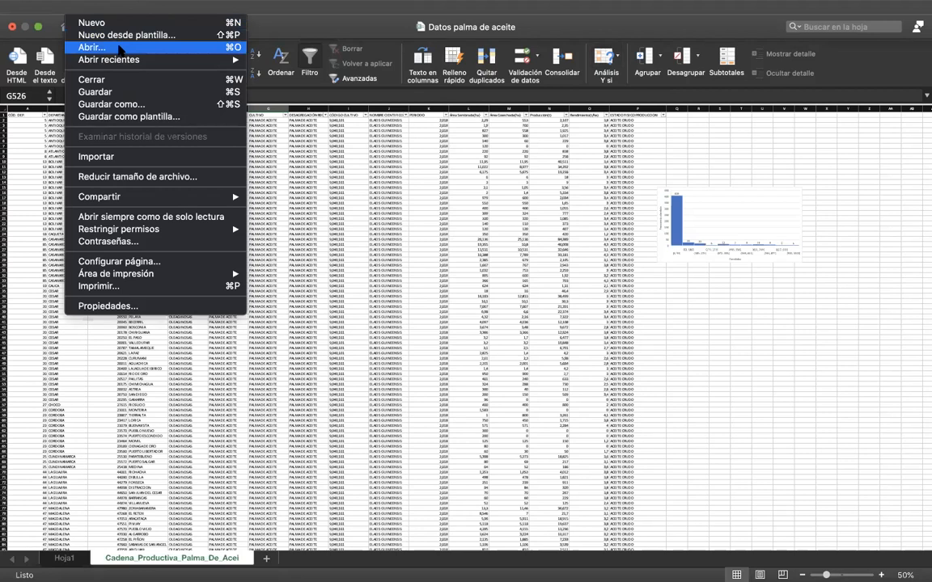
click(320, 34)
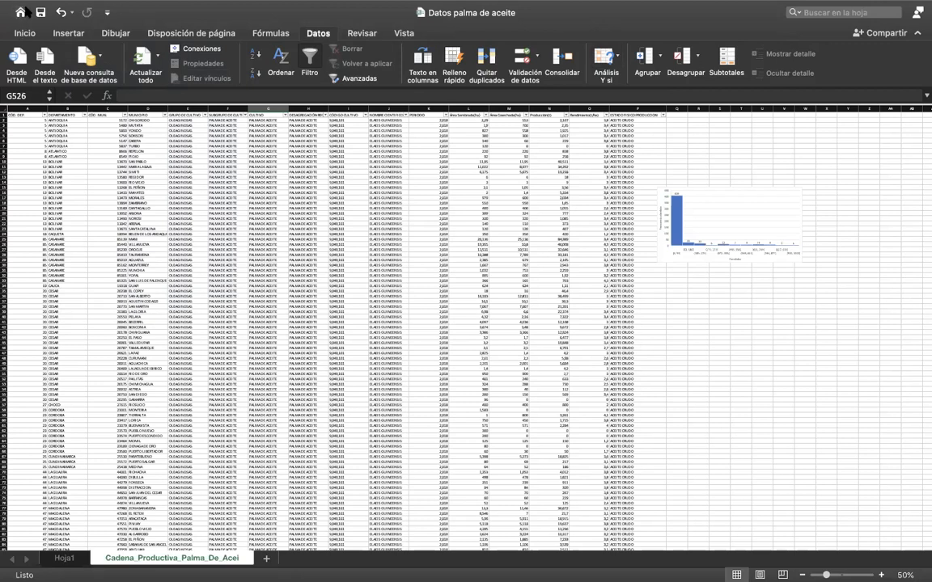
click(20, 12)
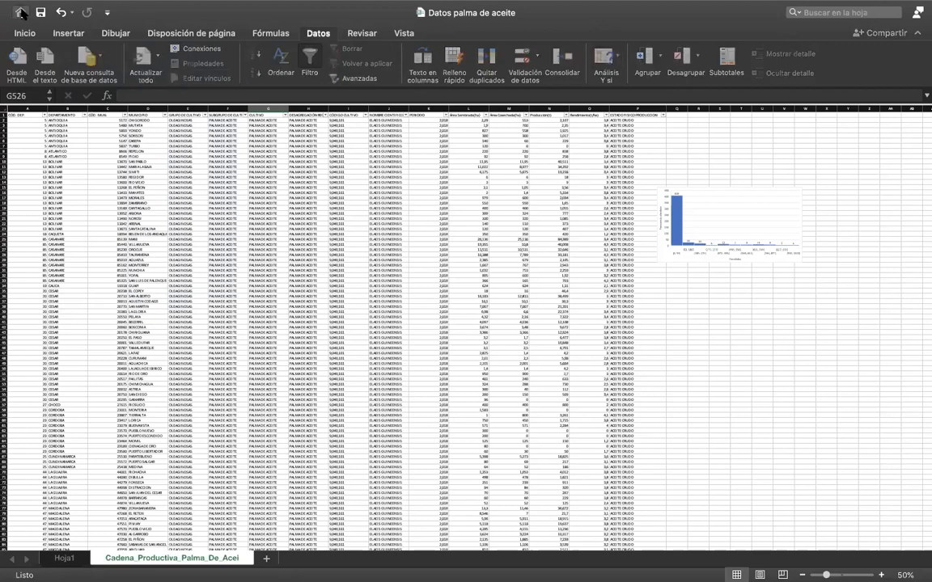
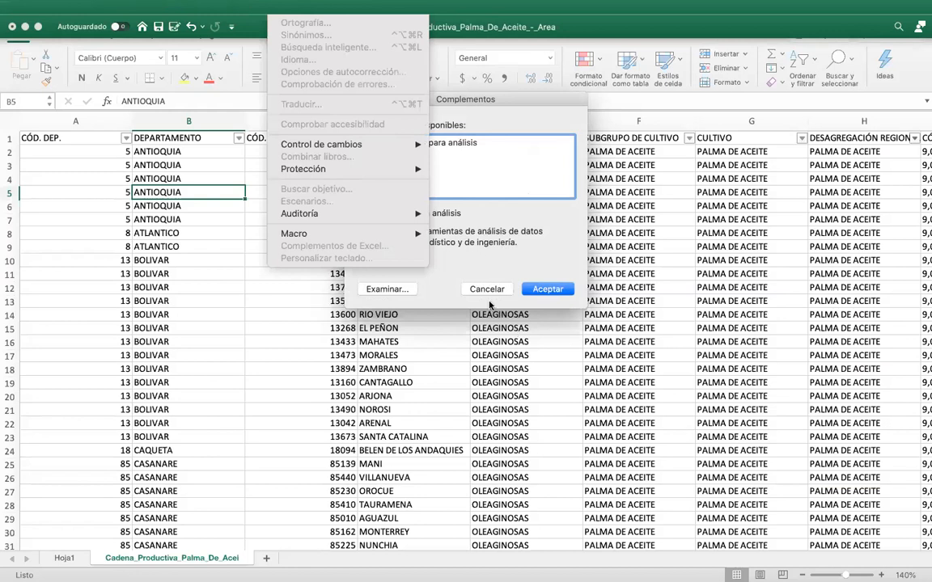
Step: Reopen the list of available Excel add-ins and enable Herramientas para análisis and Solver Add-In
click(487, 289)
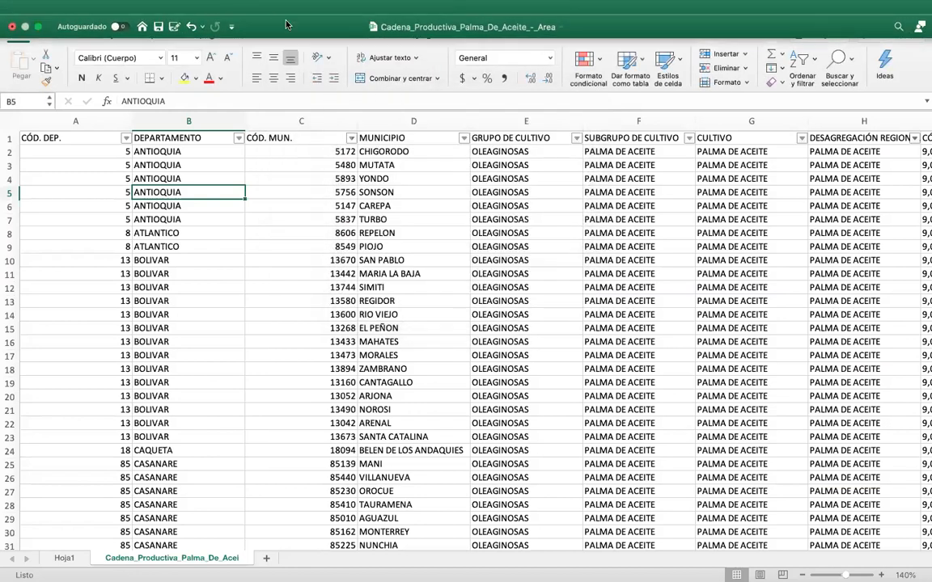
click(287, 7)
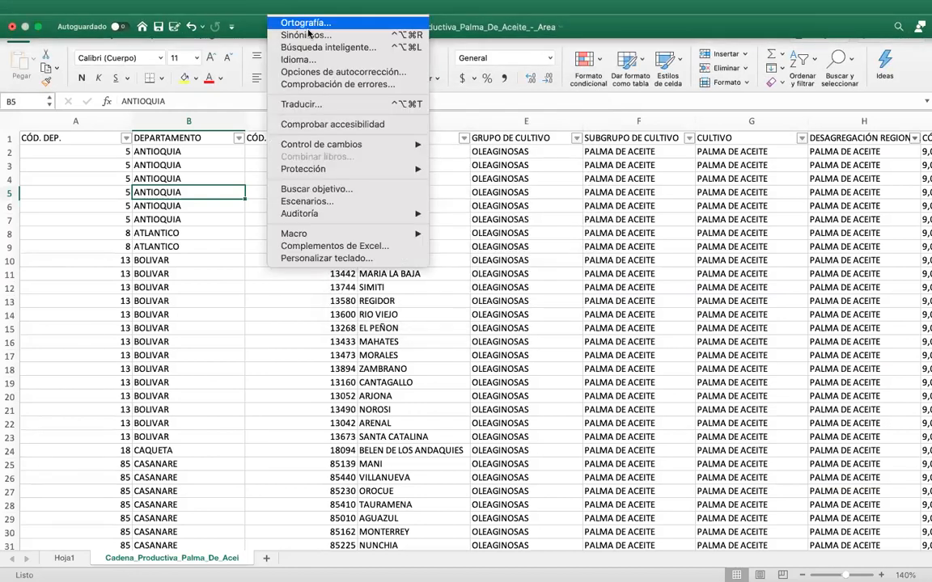
click(369, 242)
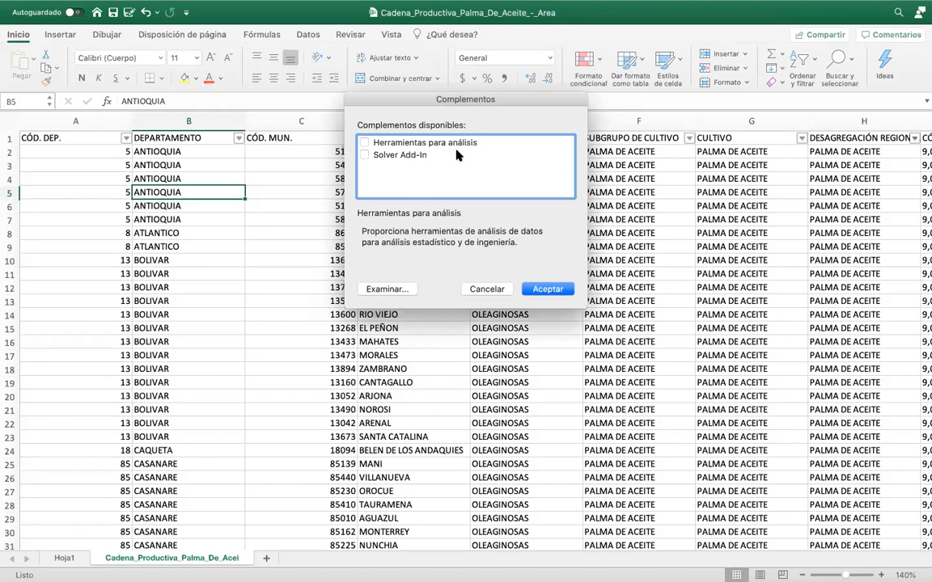
click(365, 143)
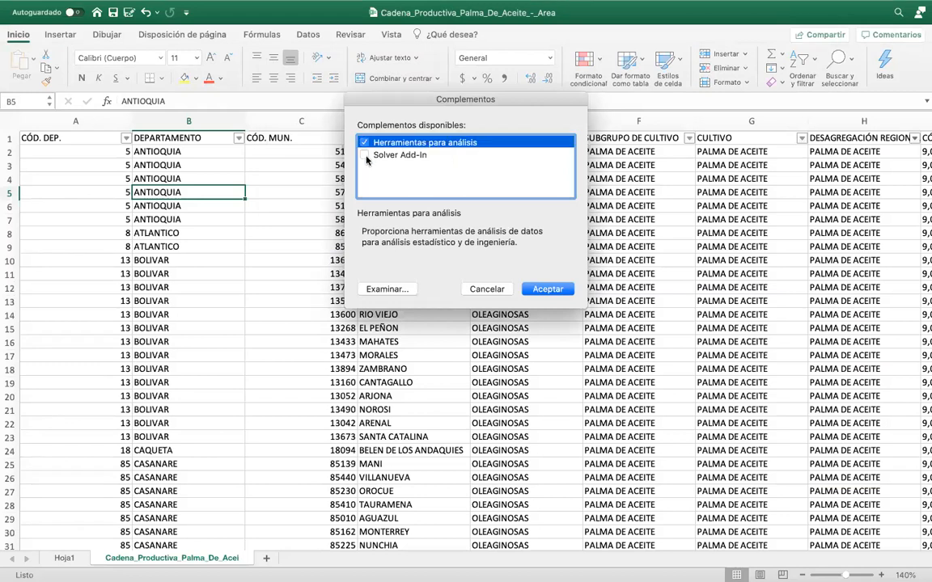
click(364, 155)
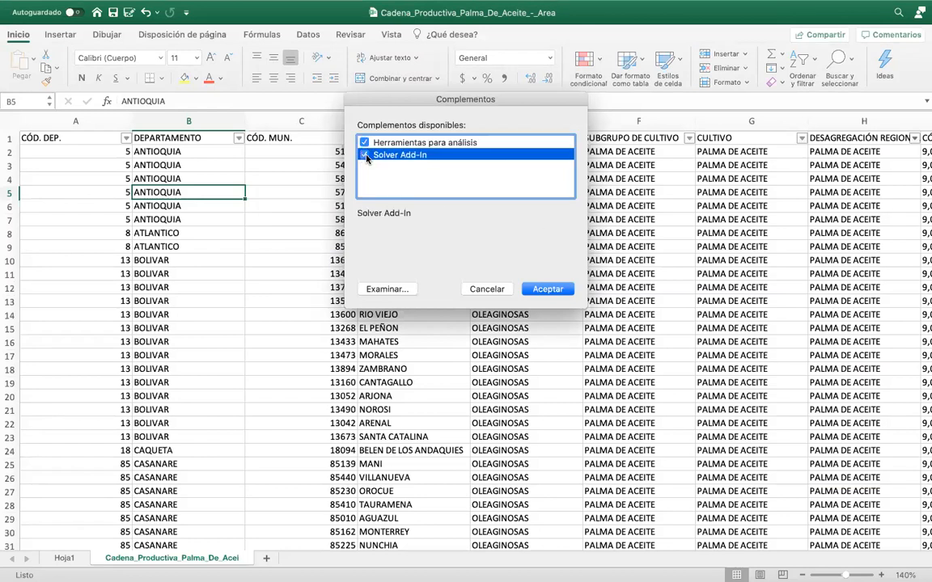
click(546, 290)
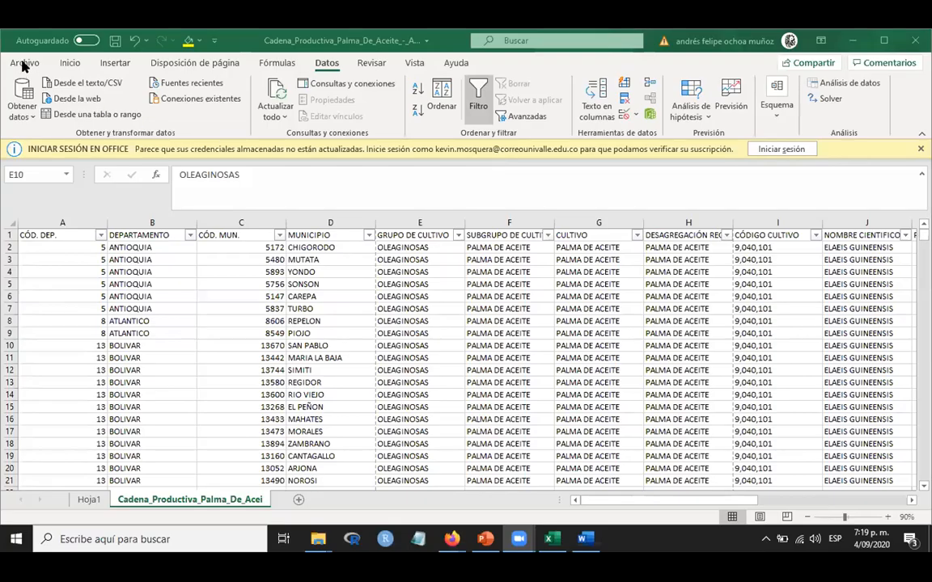
Step: In the Windows Excel options, review the available Excel add-ins and accept the list with Herramientas para análisis, its VBA version and Solver enabled
click(24, 64)
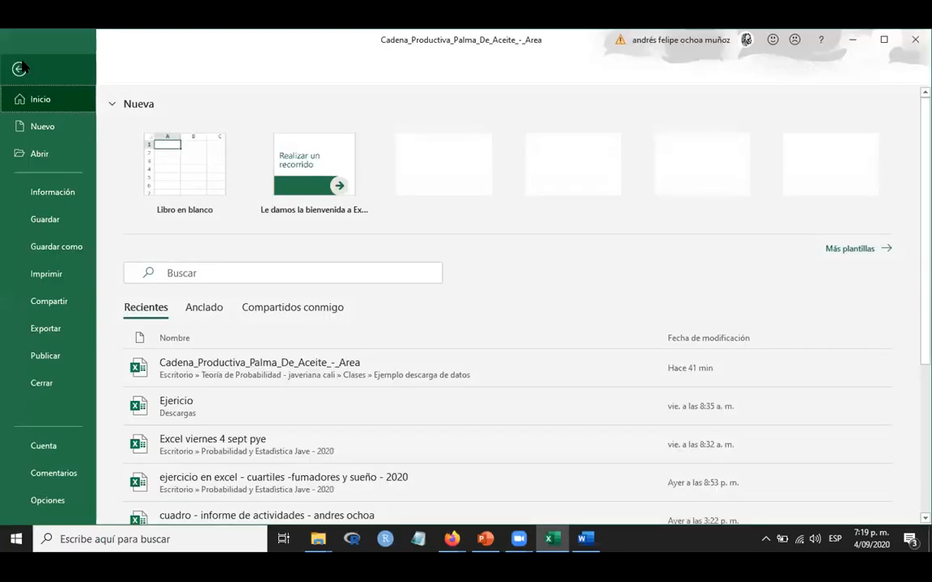
click(46, 499)
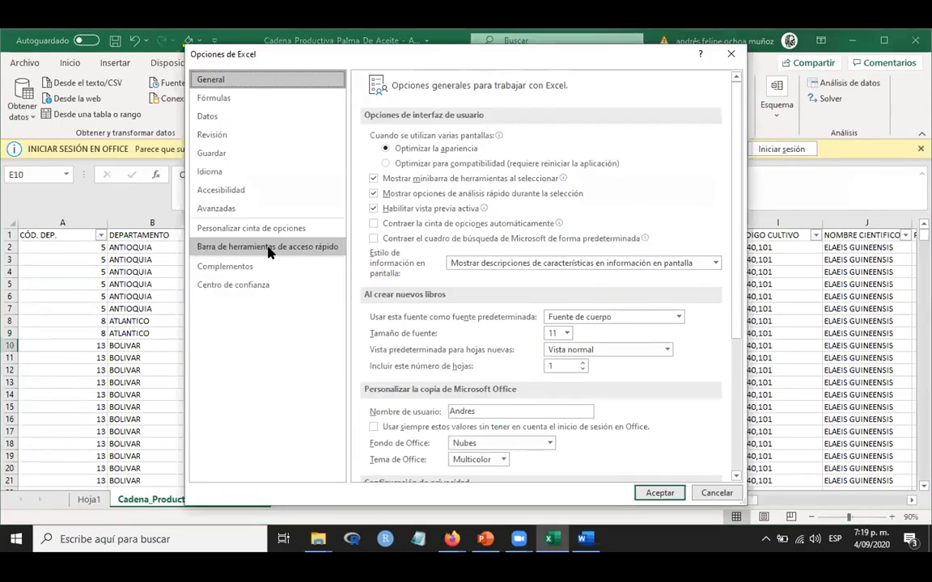
click(271, 266)
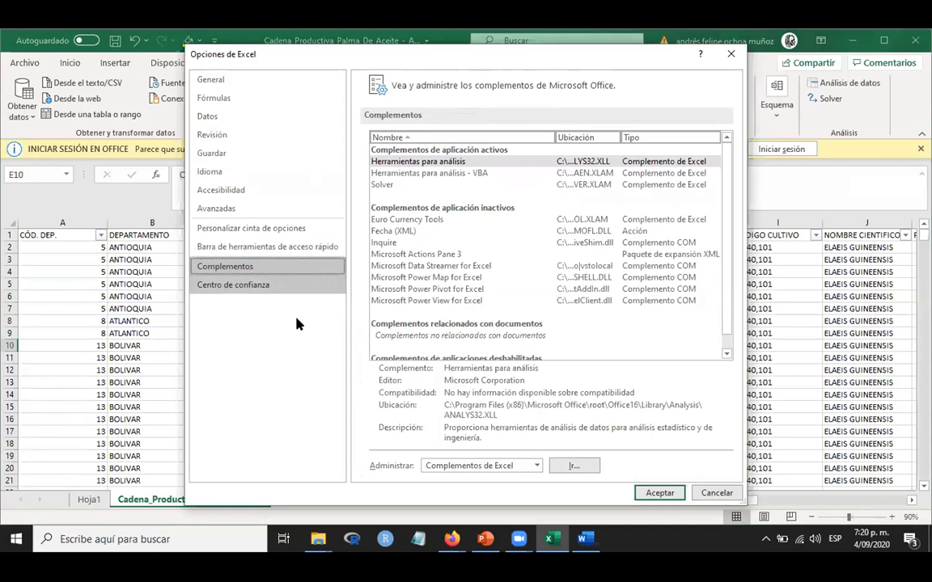
click(573, 467)
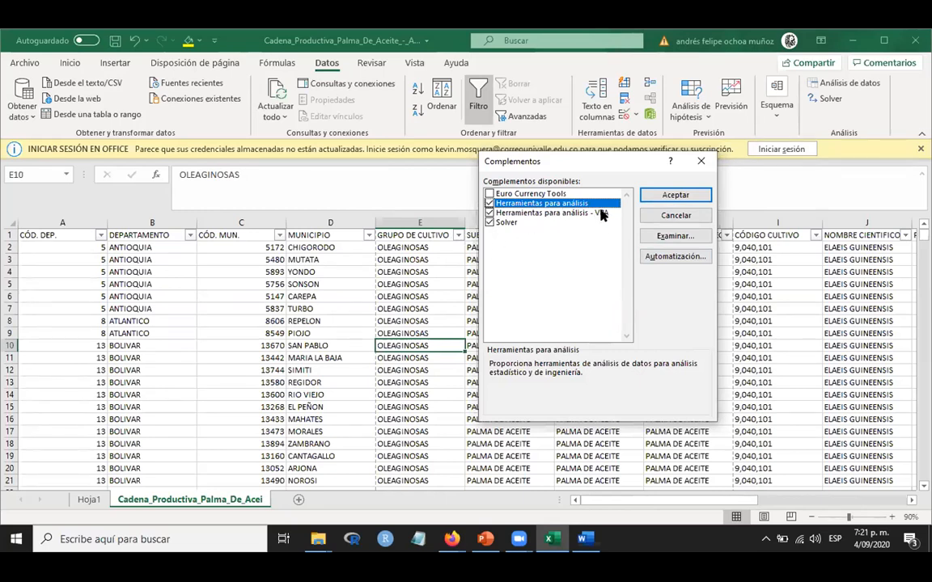
click(675, 197)
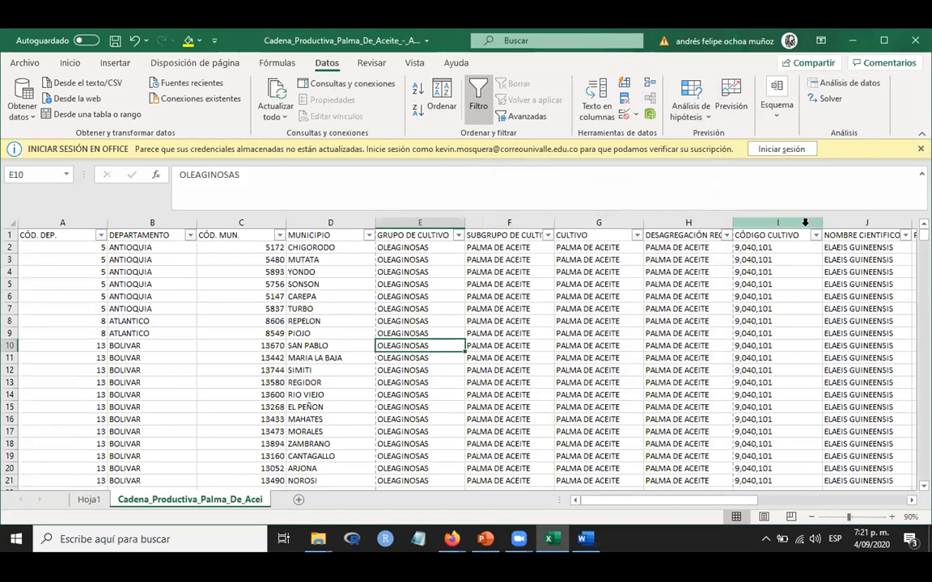
click(827, 85)
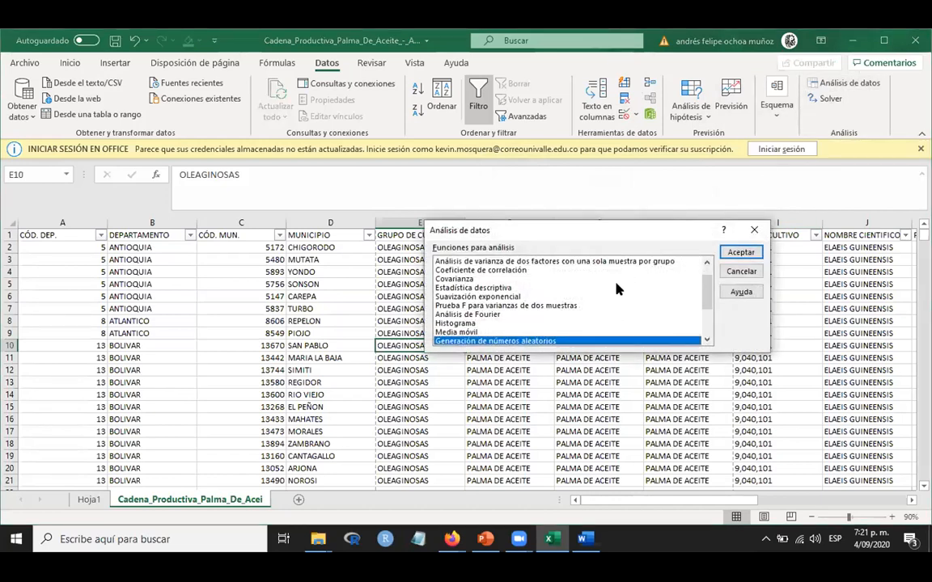
click(499, 288)
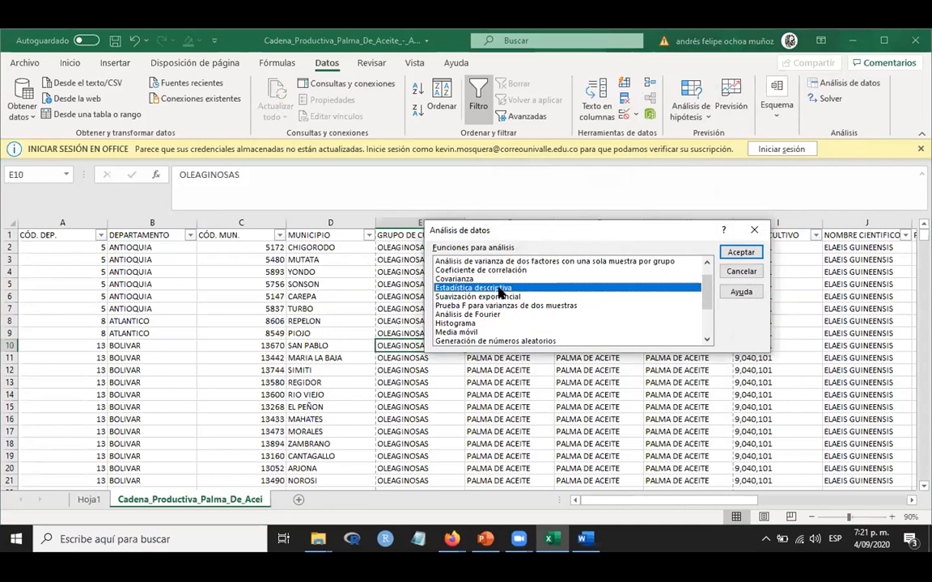
click(740, 252)
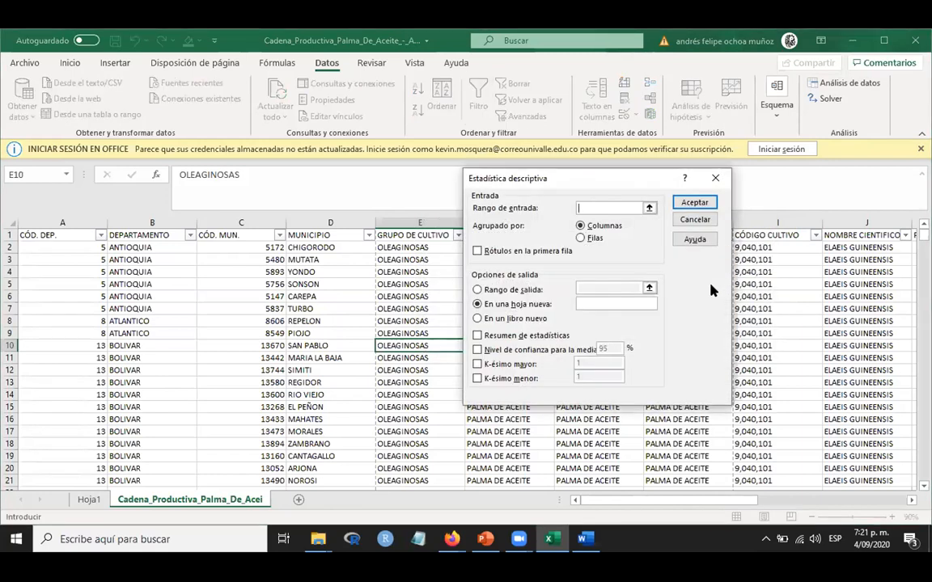
click(695, 220)
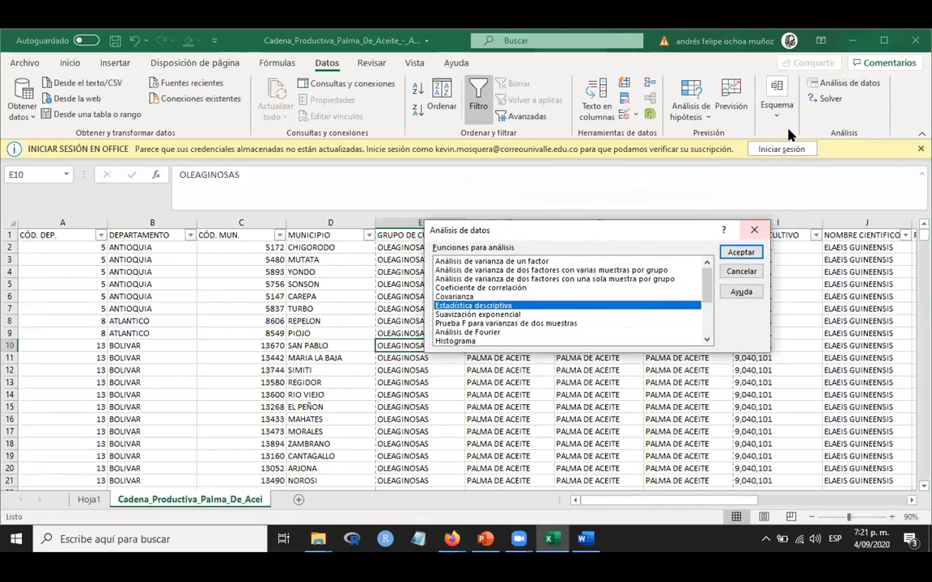
click(736, 271)
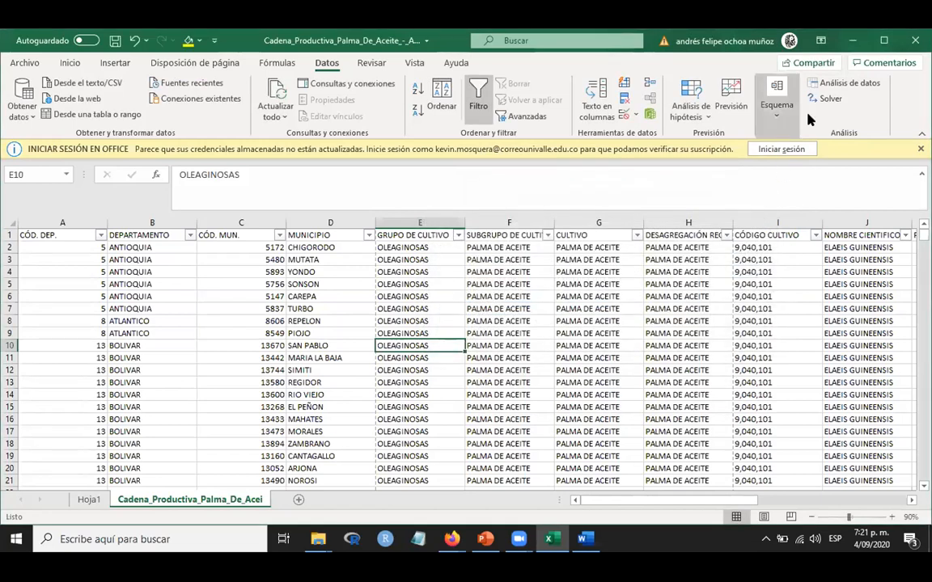
Step: Start the Estadística descriptiva analysis and set its input range to $L$1:$O$520, covering Área Sembrada through Rendimiento with their headers
click(827, 87)
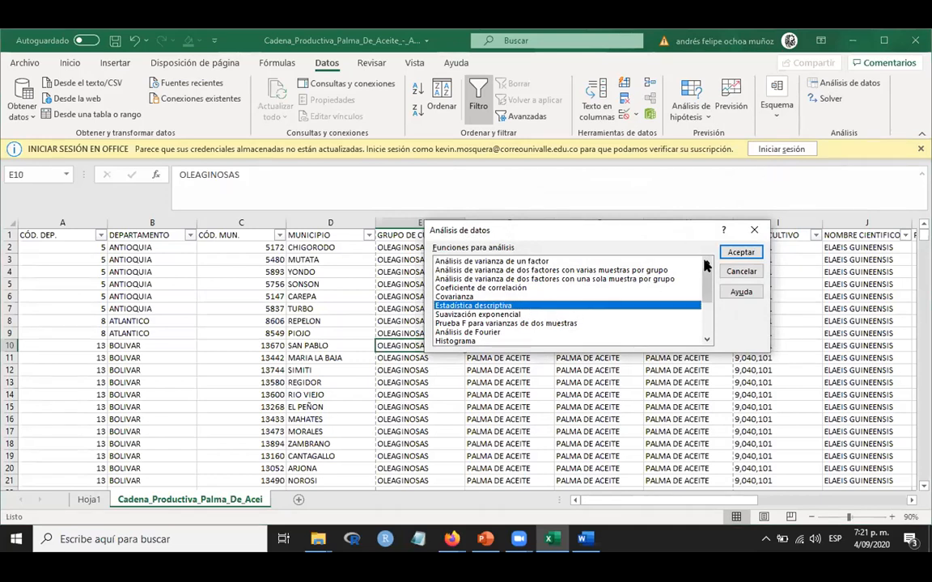
click(729, 254)
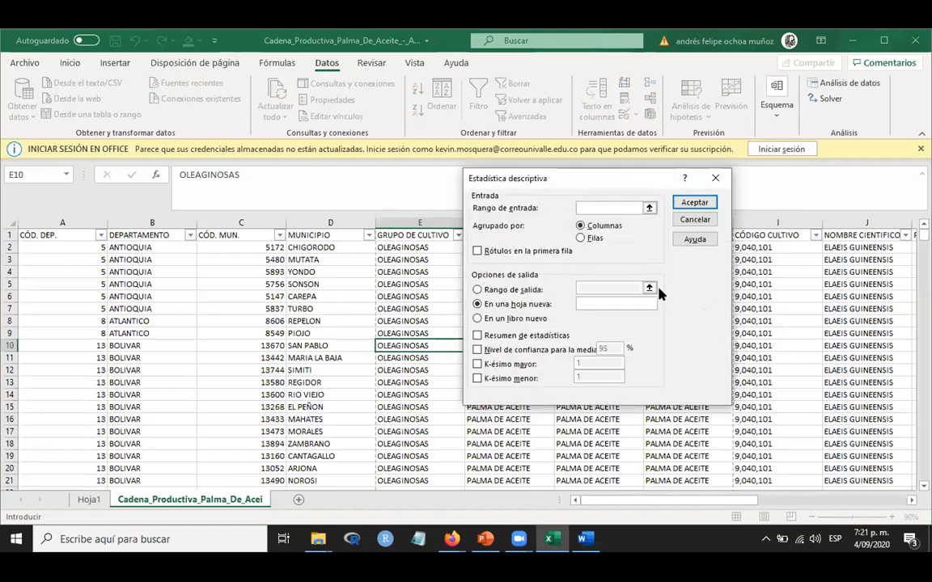
click(650, 208)
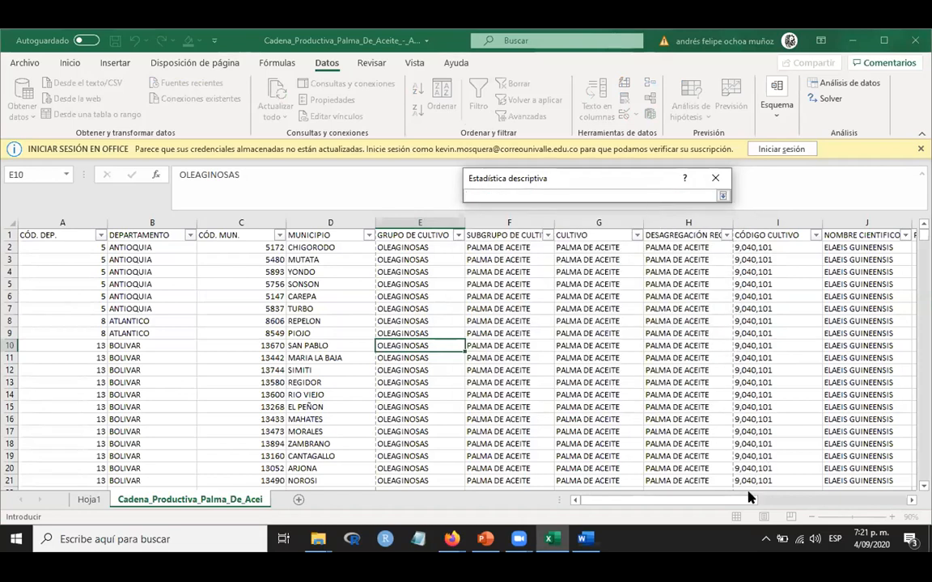
drag(748, 501, 831, 480)
click(831, 480)
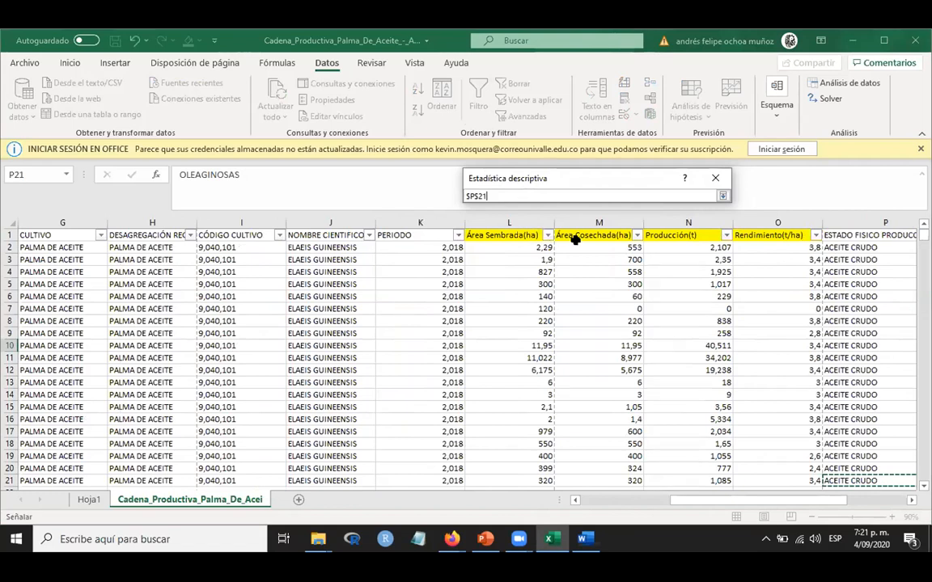
drag(516, 231, 746, 233)
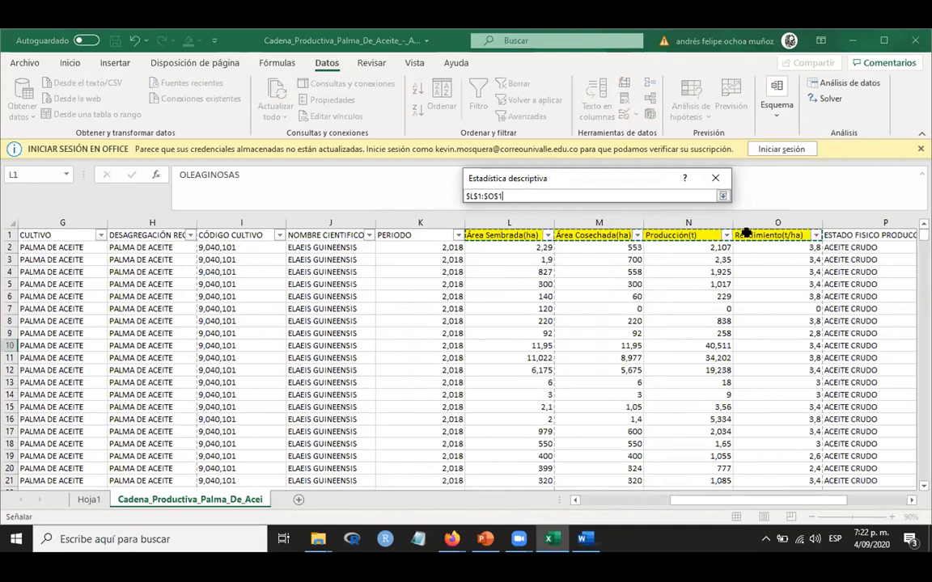
key(BackSpace)
text(520)
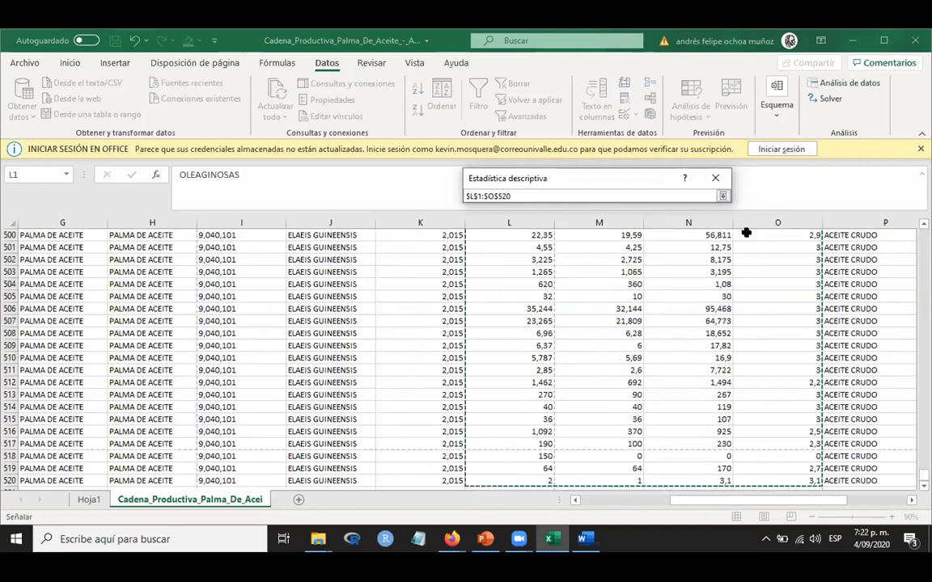
click(722, 197)
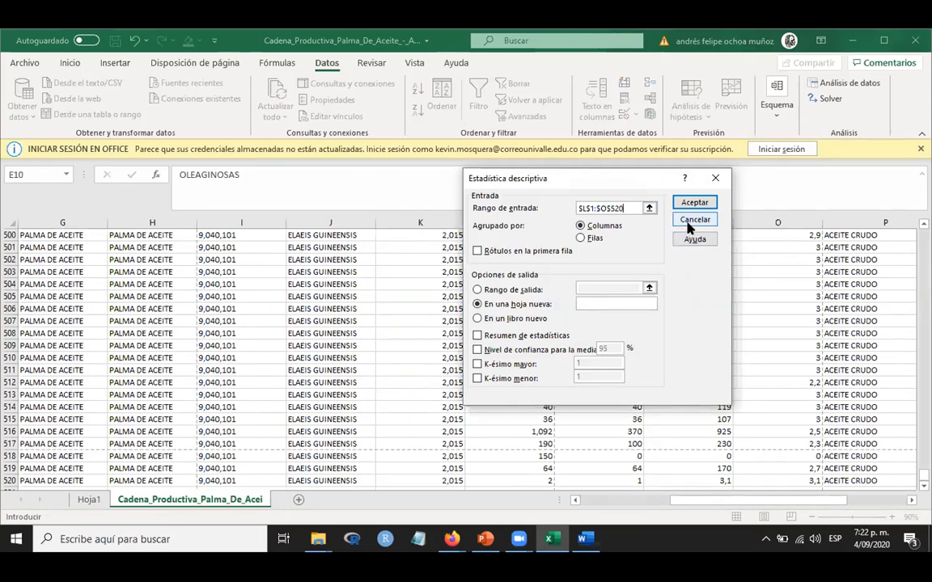
Step: Reselect the input range from the four yellow headers down to the last data row, $L$1:$O$520
click(649, 207)
key(Return)
scroll(896, 216, up, 20)
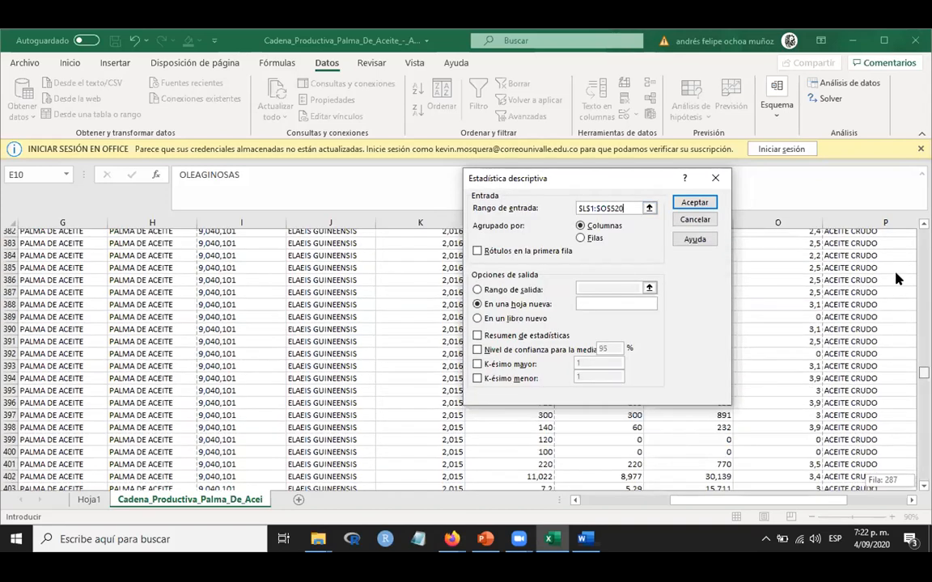
click(649, 208)
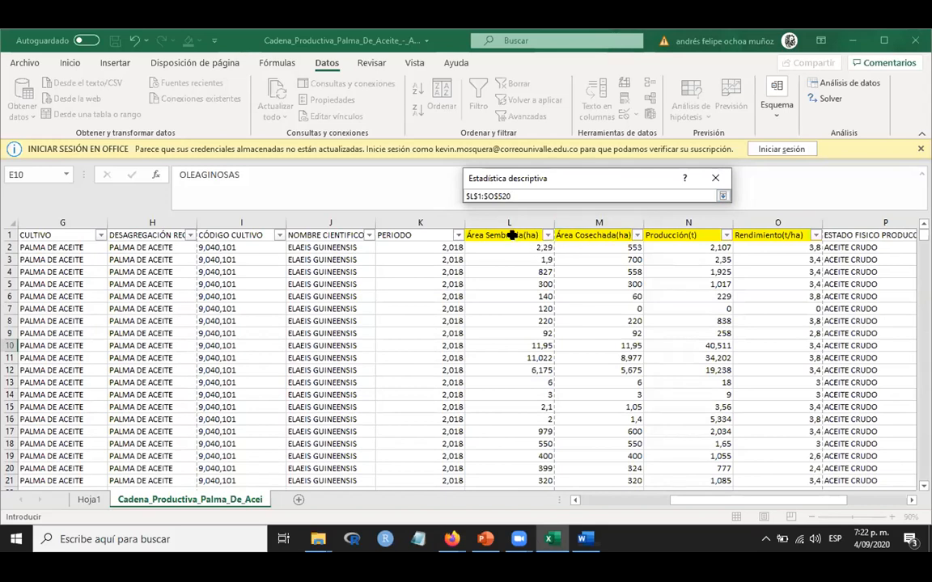
drag(518, 195, 421, 172)
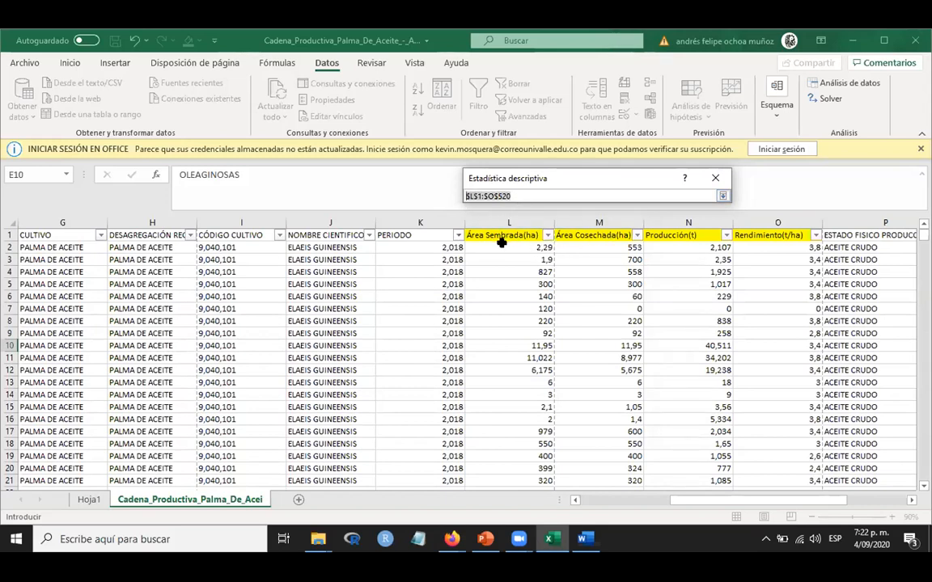
drag(573, 235, 743, 234)
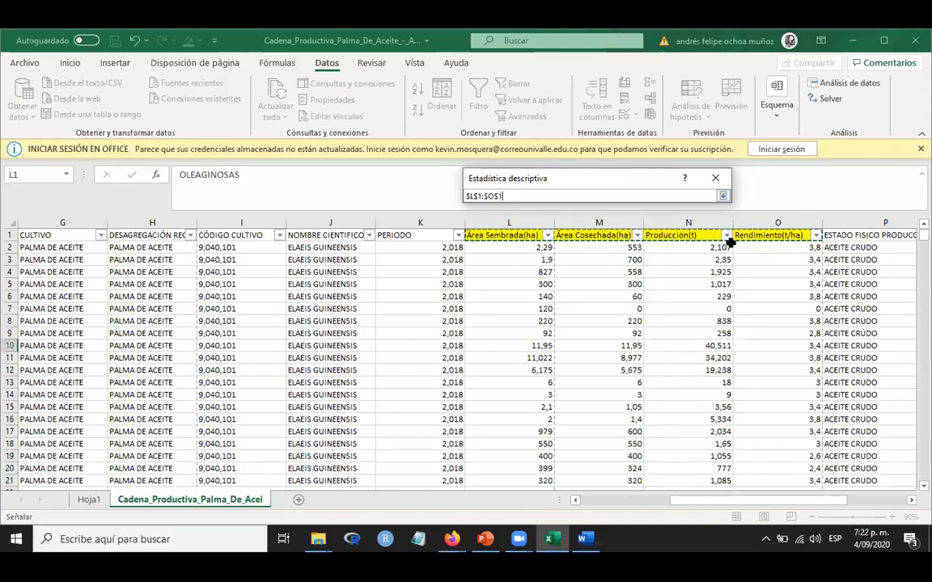
key(ctrl+shift+Down)
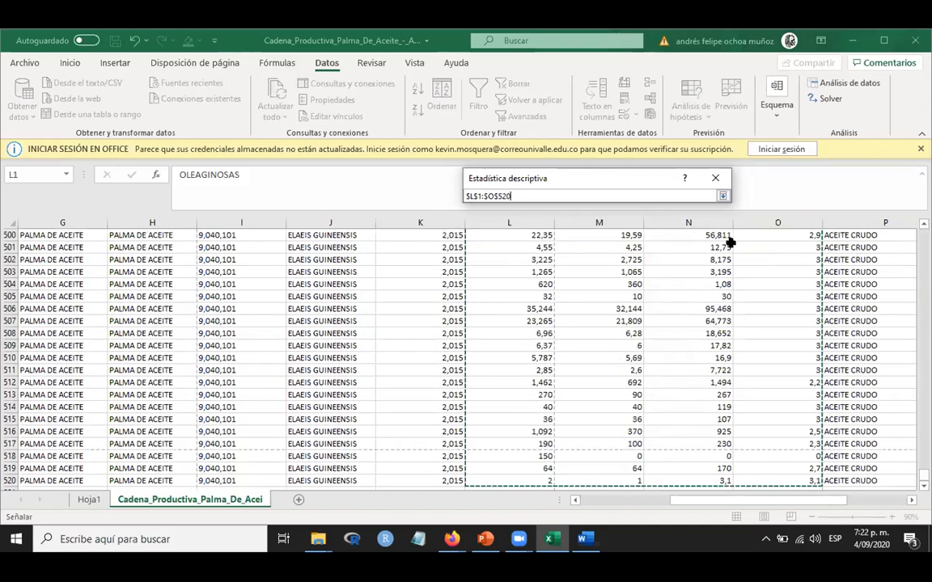
click(723, 197)
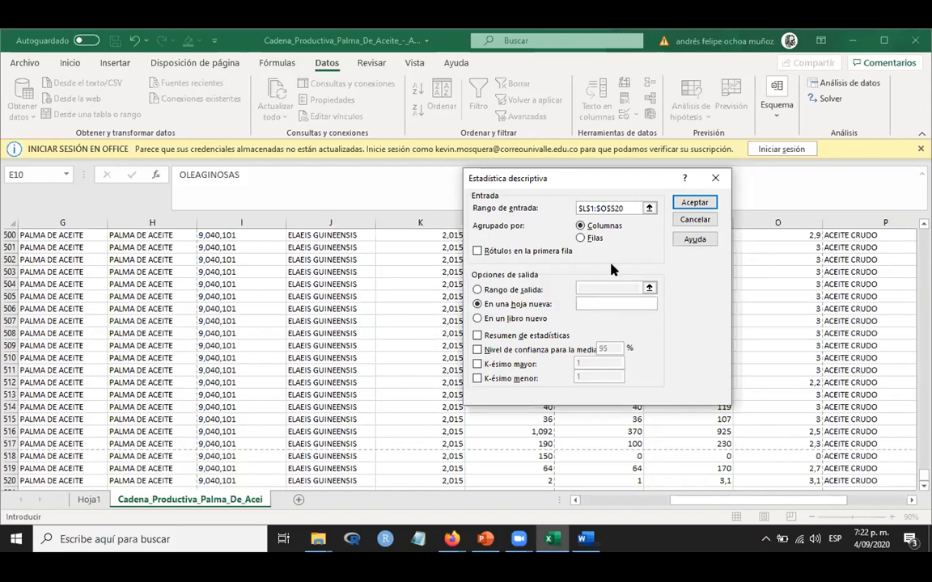
Step: Use the first row as labels, include Resumen de estadísticas, and generate the descriptive statistics on a new sheet
click(562, 257)
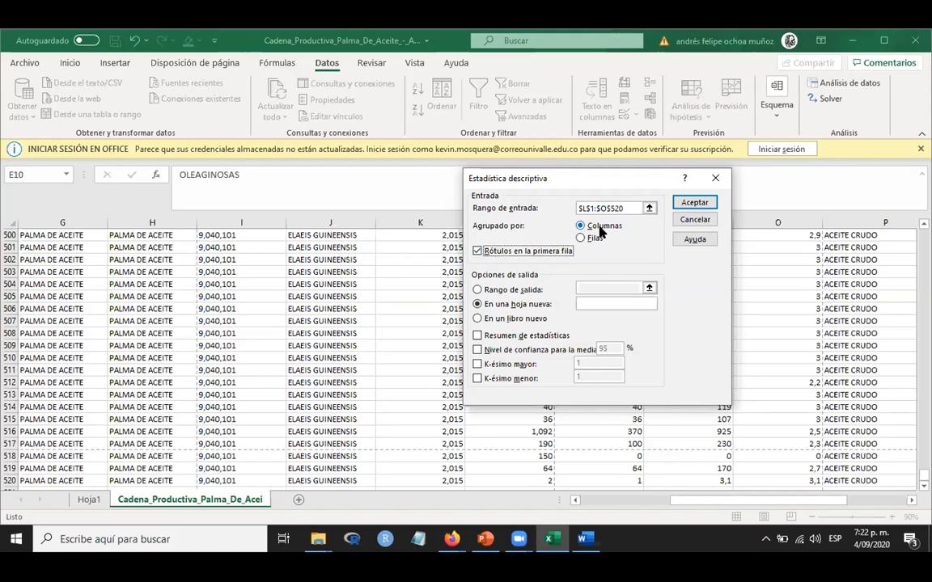
click(554, 340)
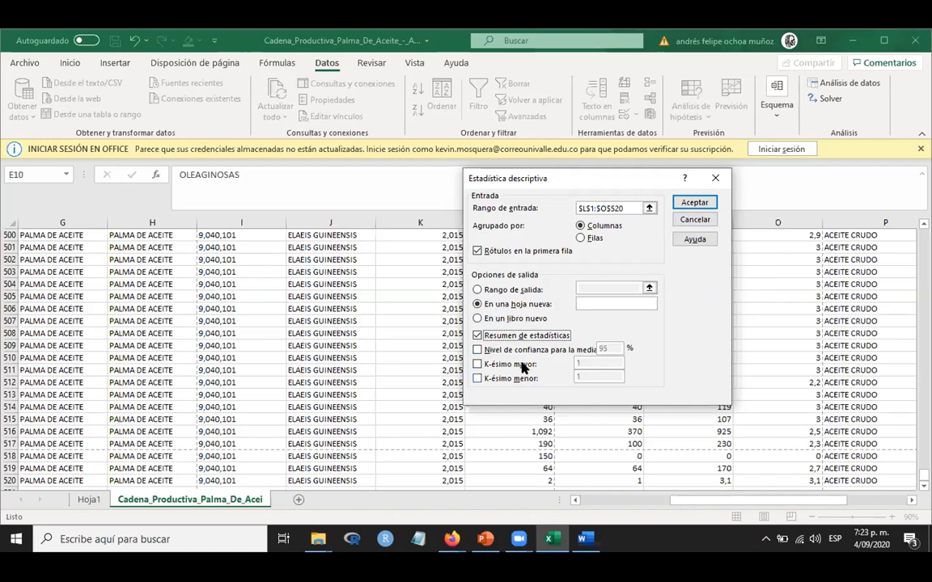
click(676, 205)
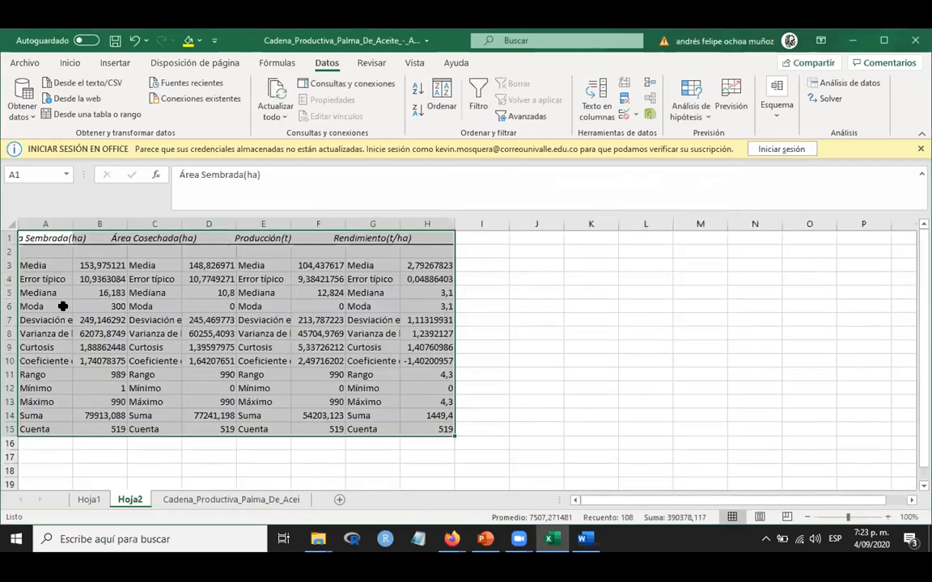
Step: Autofit the widths of columns A, B and C in the descriptive statistics table
double_click(68, 225)
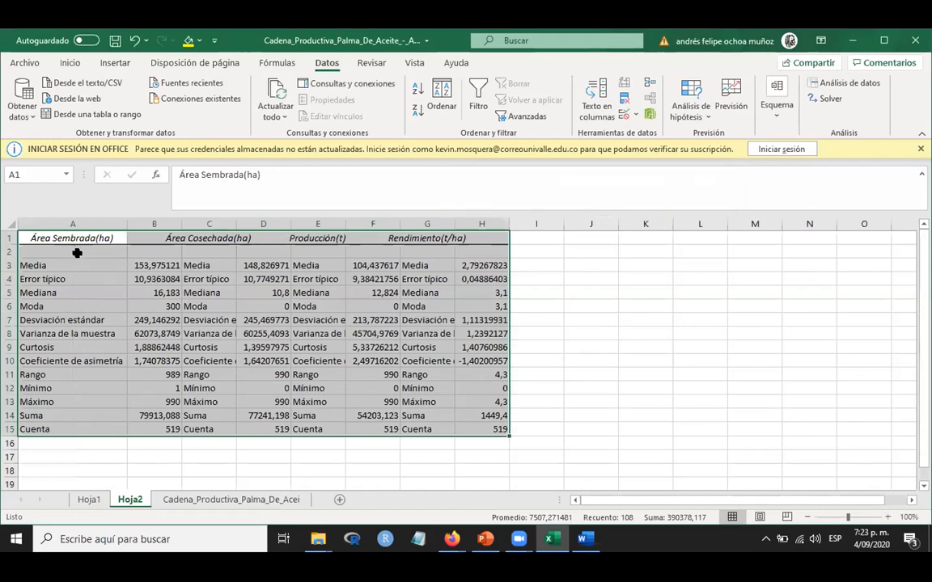
double_click(181, 223)
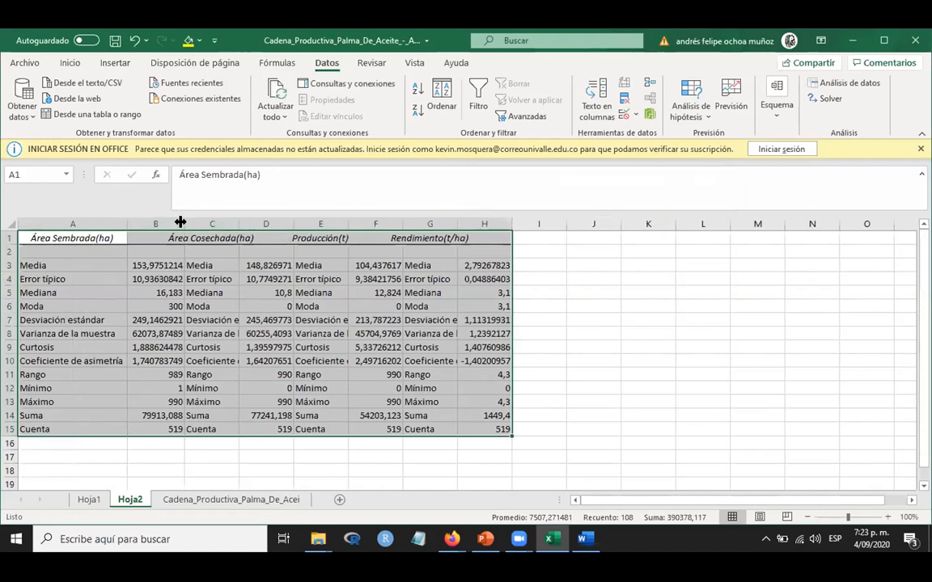
double_click(232, 226)
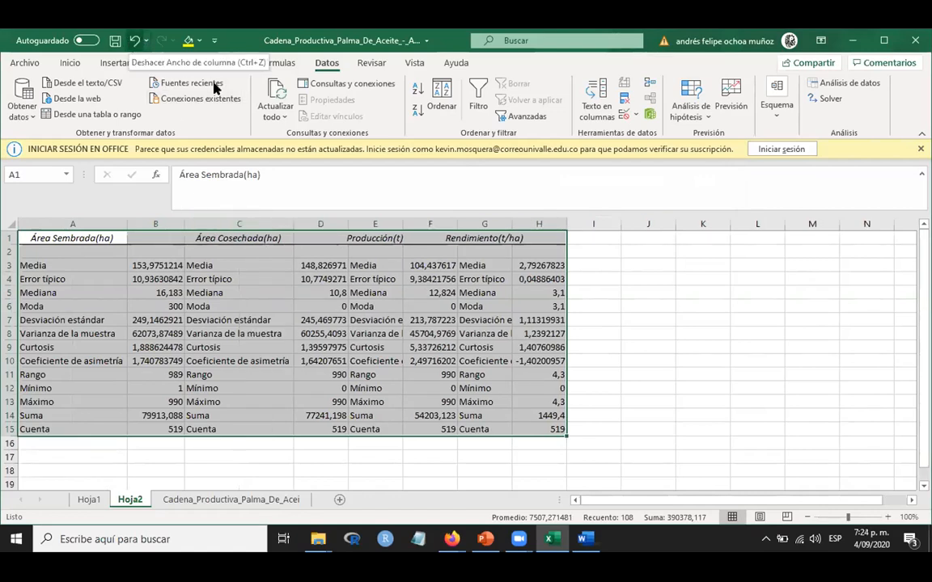
Step: Autofit the widths of columns E, H and G so the Producción and Rendimiento statistics fit
double_click(401, 219)
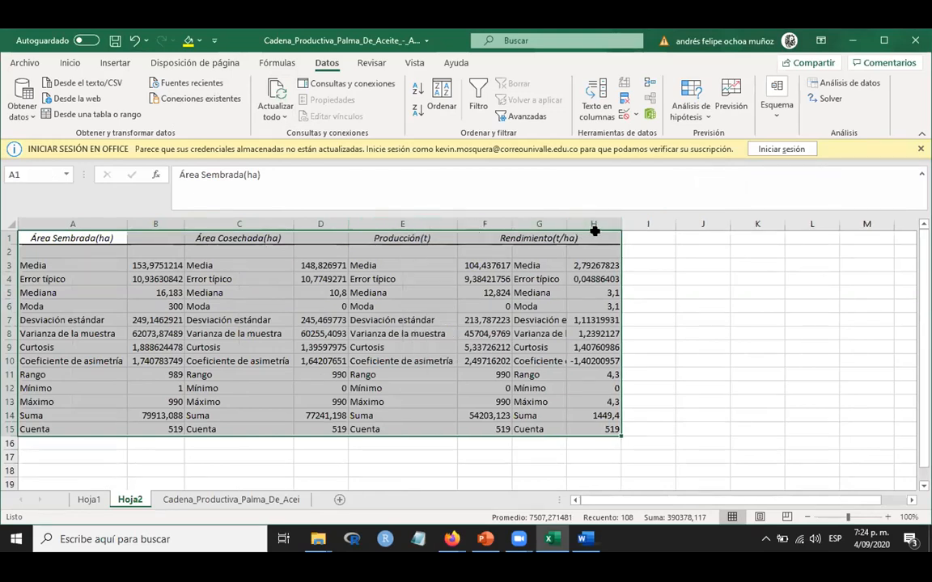
double_click(622, 223)
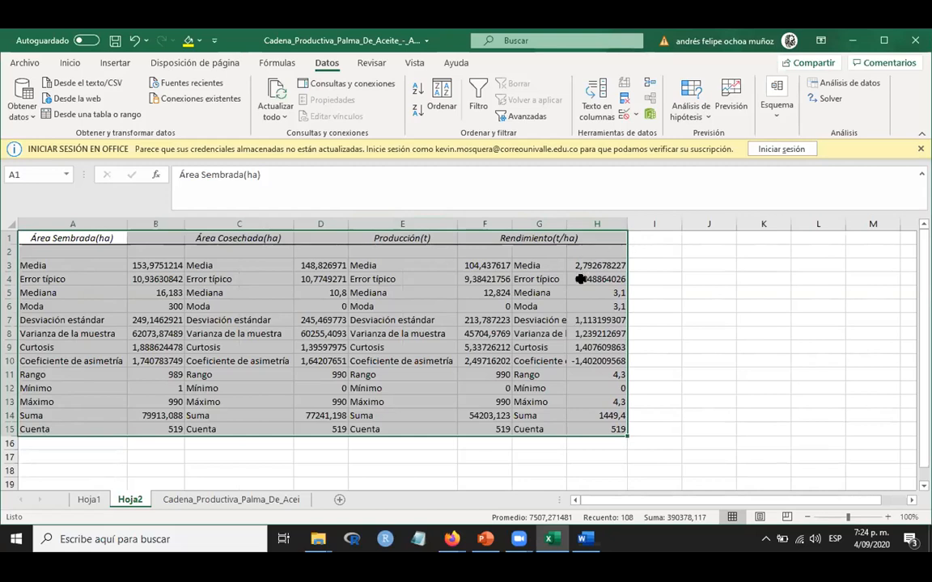
click(764, 346)
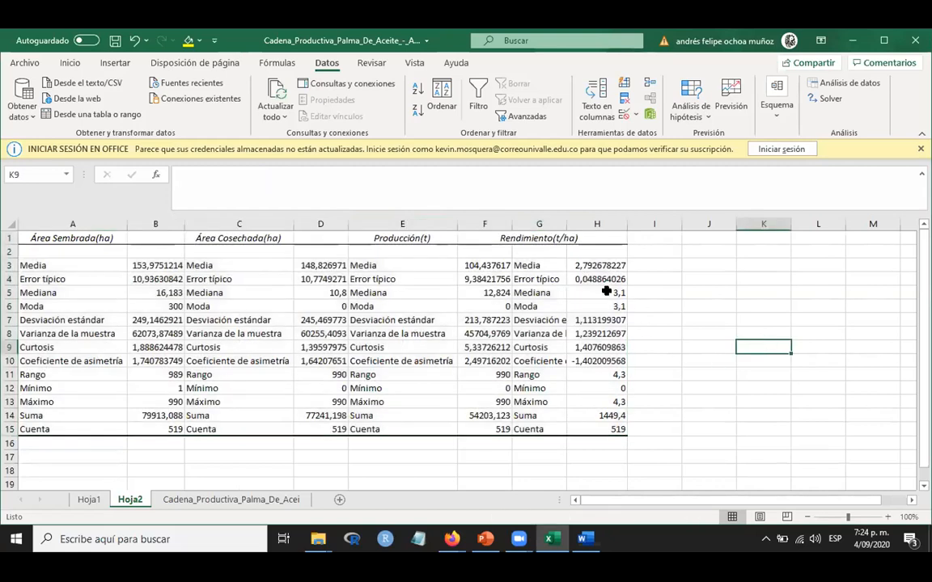
double_click(566, 224)
click(737, 314)
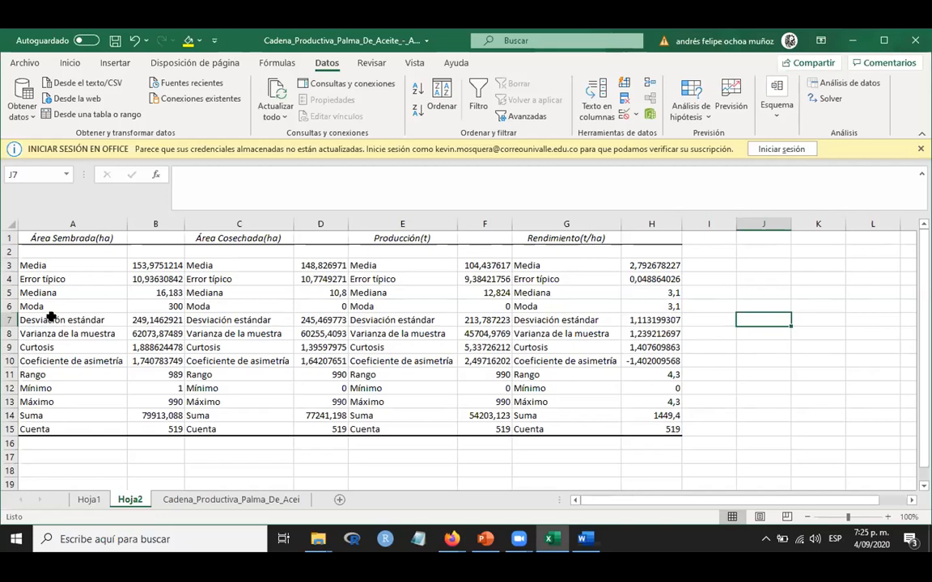
Step: Highlight rows 9 and 10, Curtosis and Coeficiente de asimetría, with a yellow fill
drag(47, 279, 165, 277)
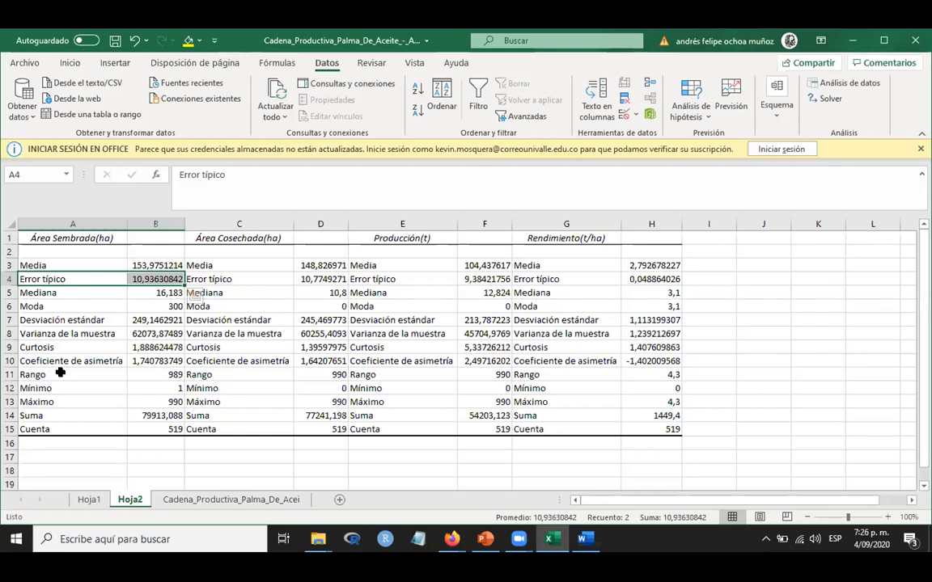
drag(74, 348, 75, 363)
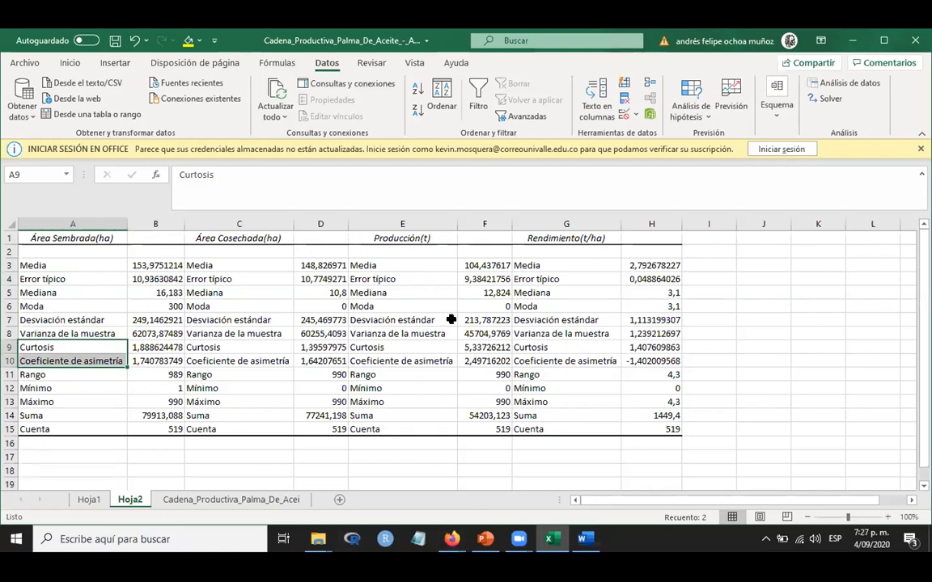
click(8, 347)
drag(8, 349, 9, 361)
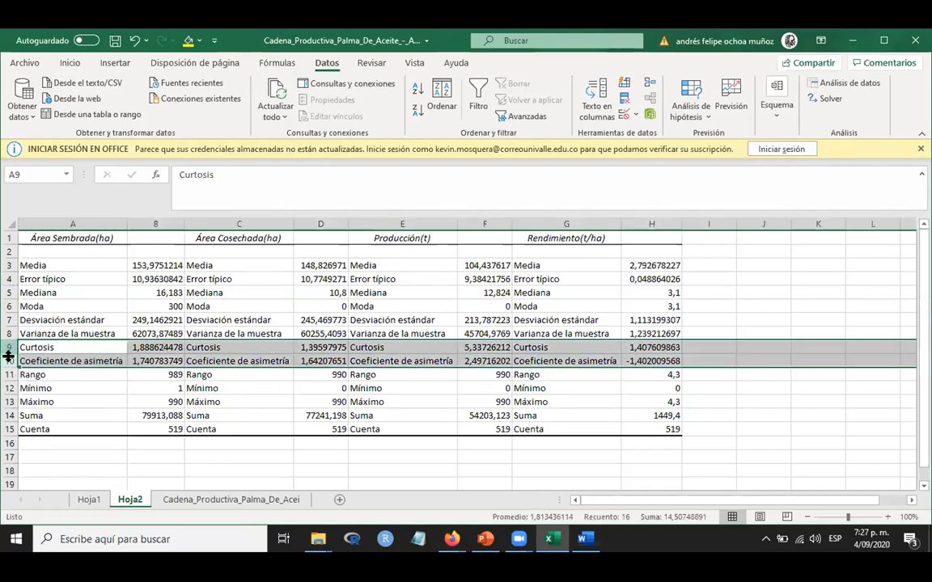
click(69, 63)
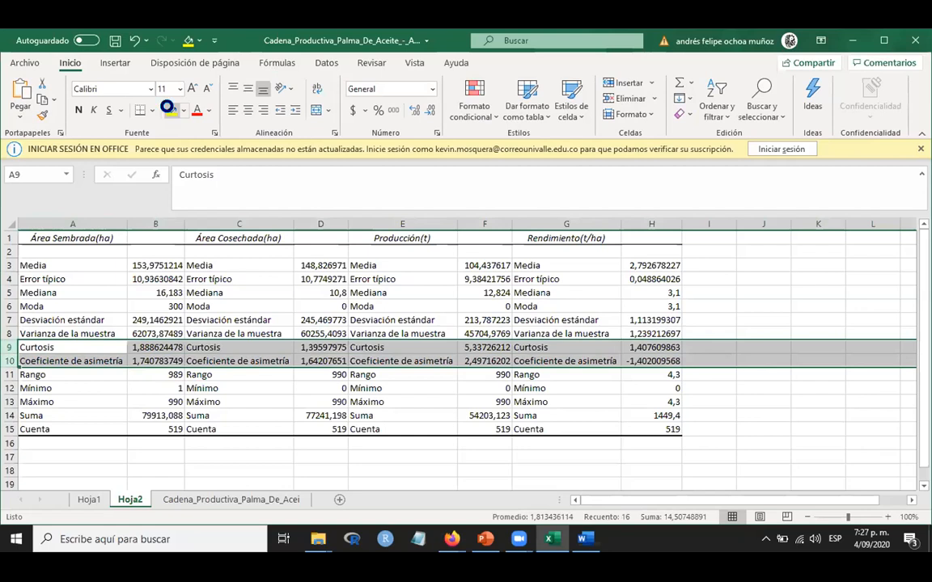
click(170, 110)
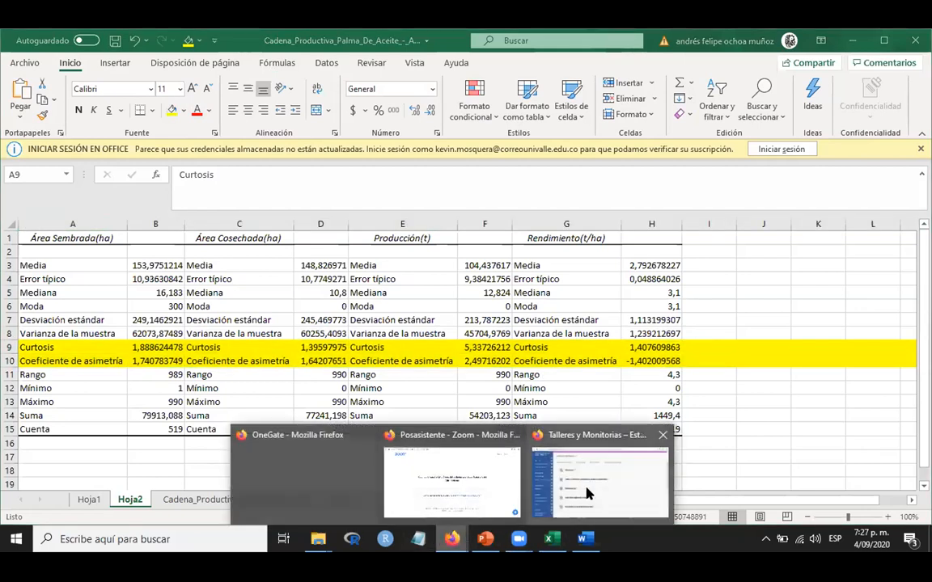
Step: Switch to the course page in Firefox, open Contenido Modulo 1 and look through its list of class materials
mouse_move(475, 521)
click(485, 540)
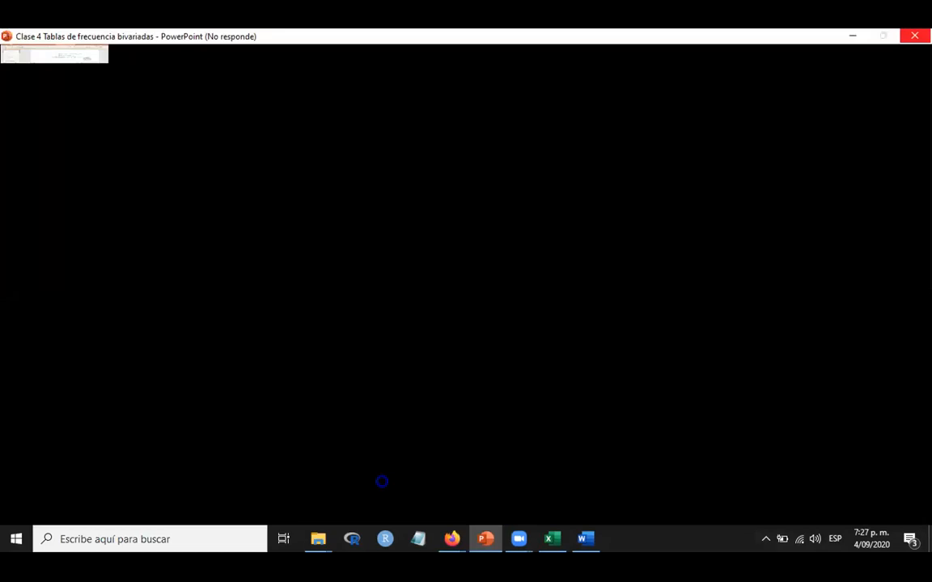
click(452, 539)
click(581, 491)
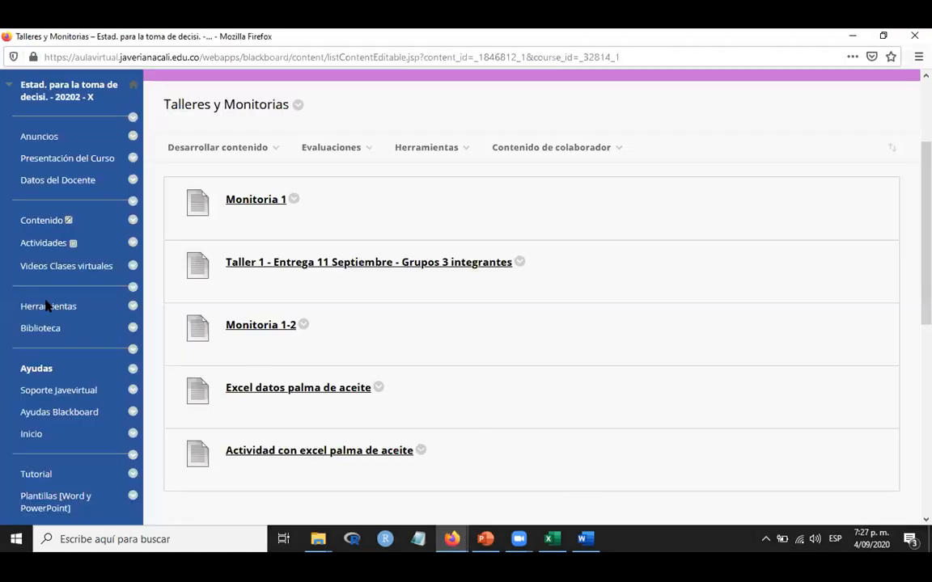
scroll(73, 380, down, 3)
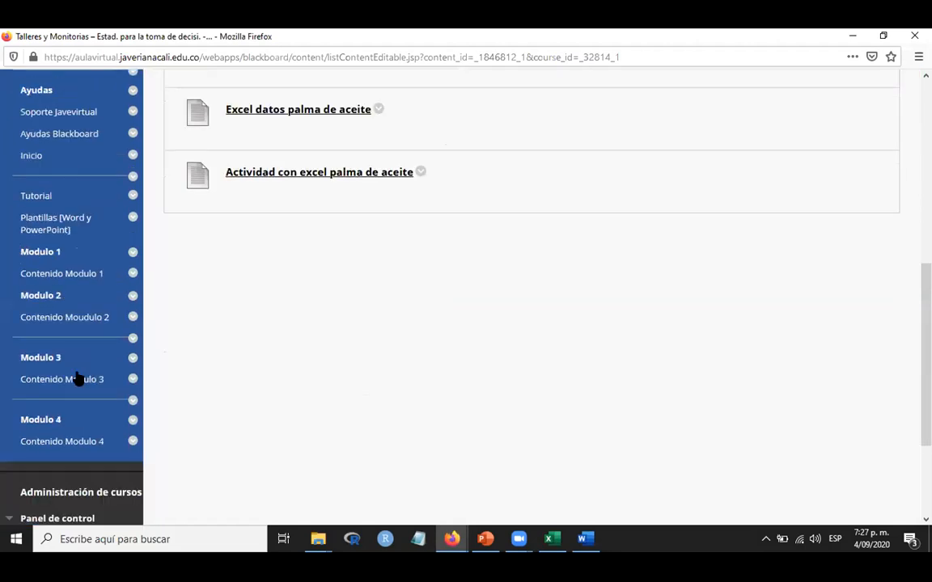
click(60, 275)
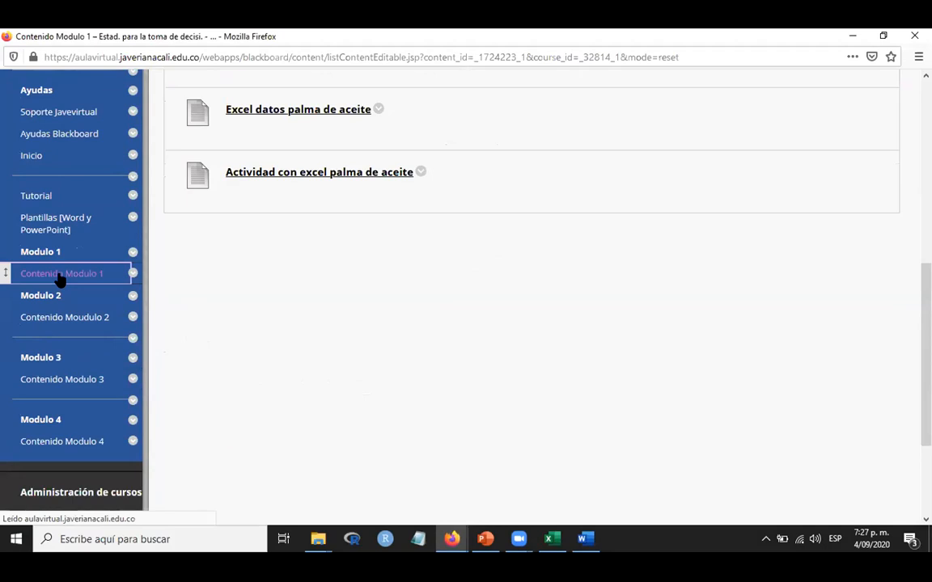
click(60, 275)
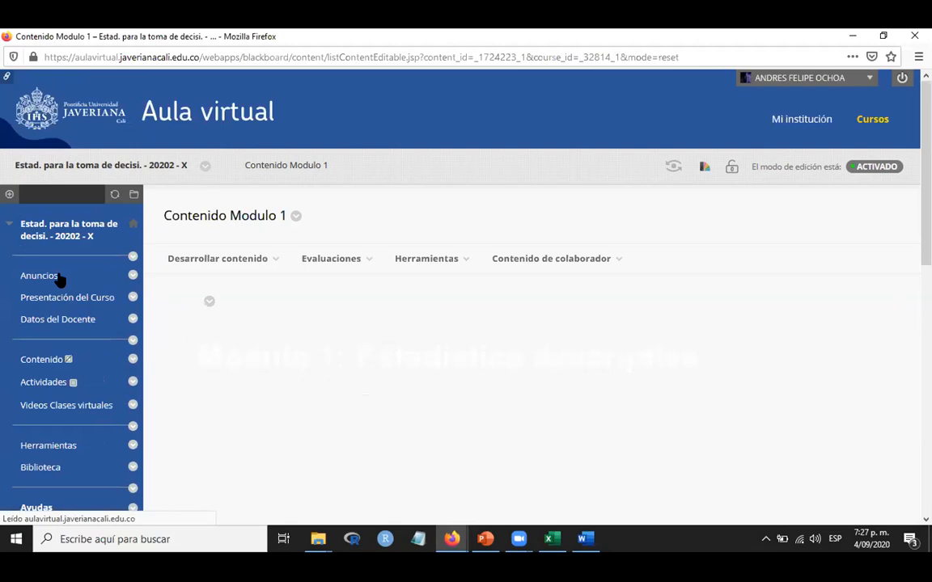
scroll(201, 306, down, 5)
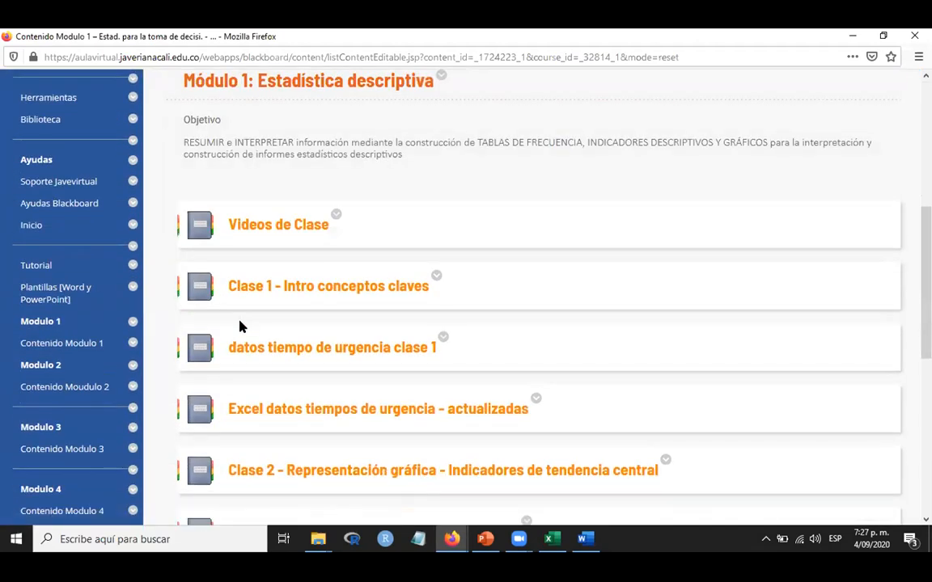
scroll(241, 326, down, 5)
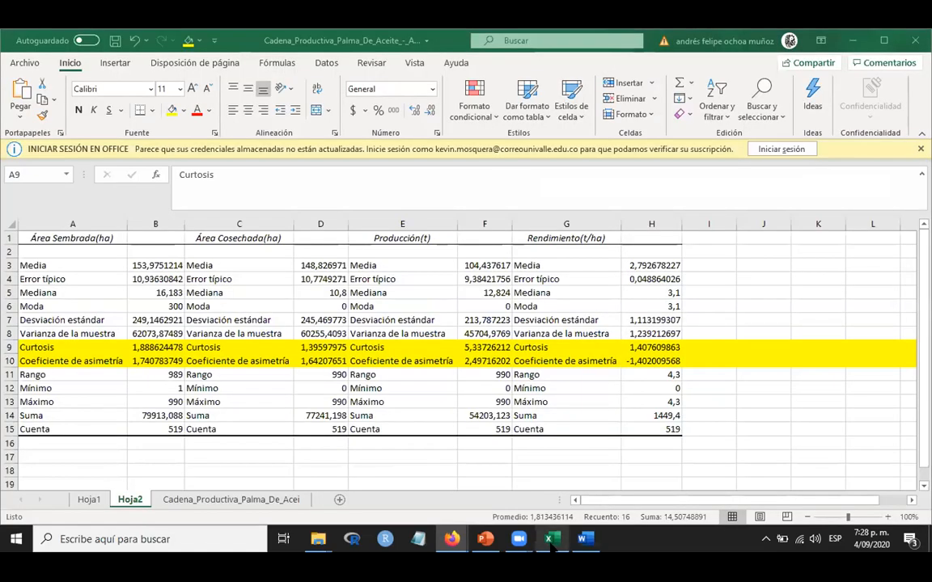
Step: Switch back to Excel and copy the whole descriptive statistics table, A1:H15
key(alt+Tab)
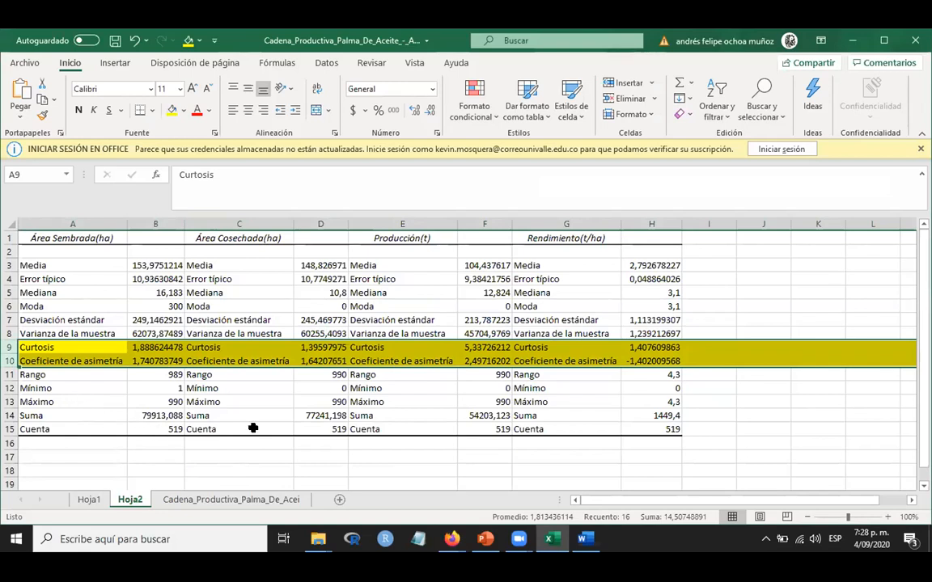
click(701, 413)
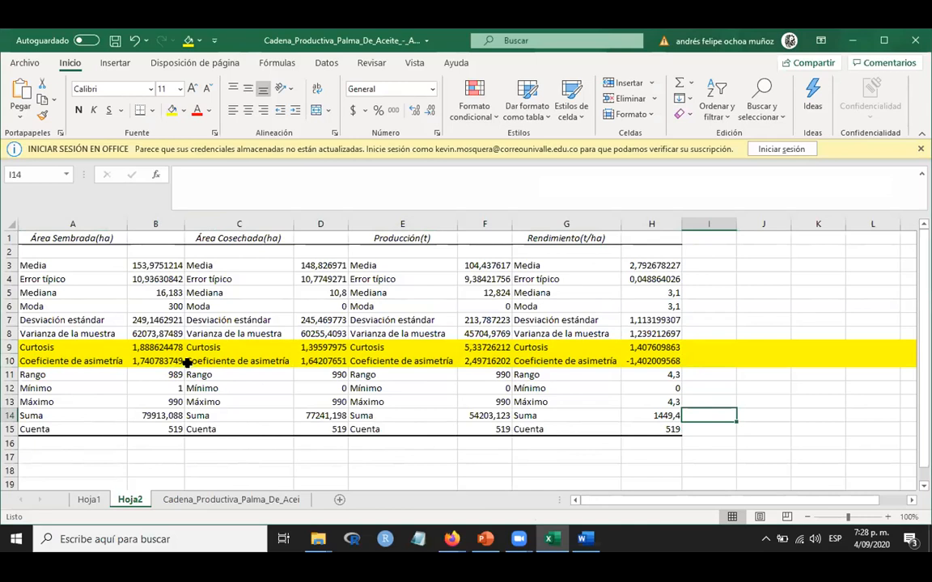
drag(83, 239, 647, 429)
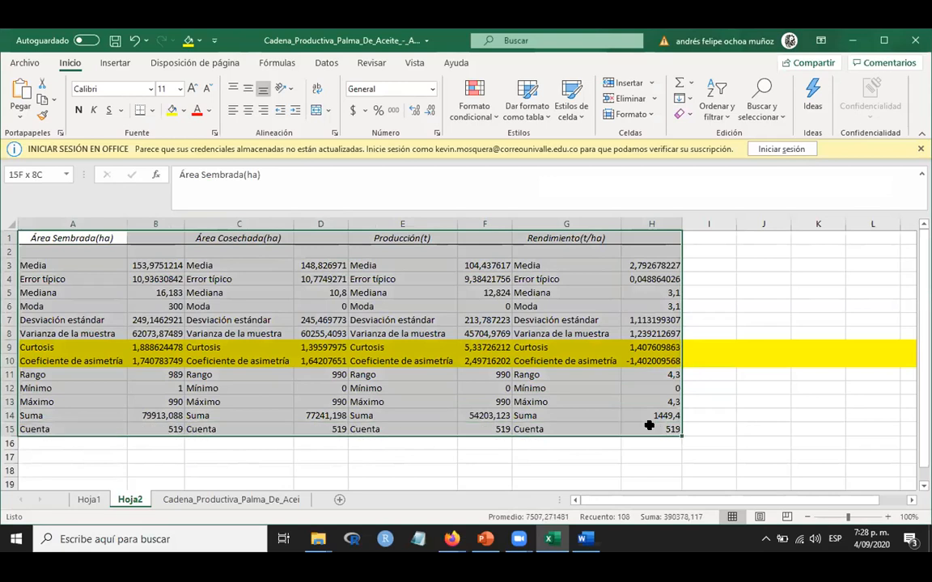
right_click(566, 305)
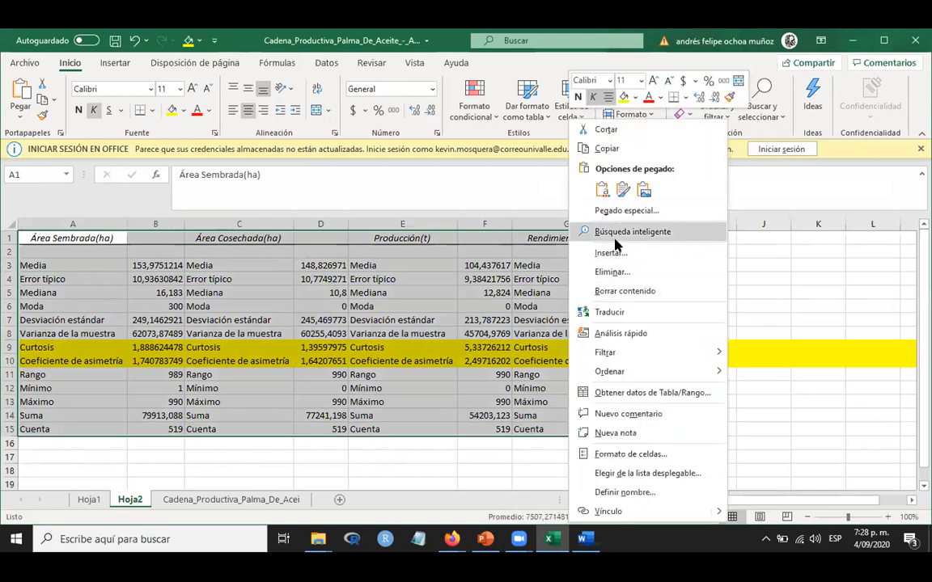
click(606, 149)
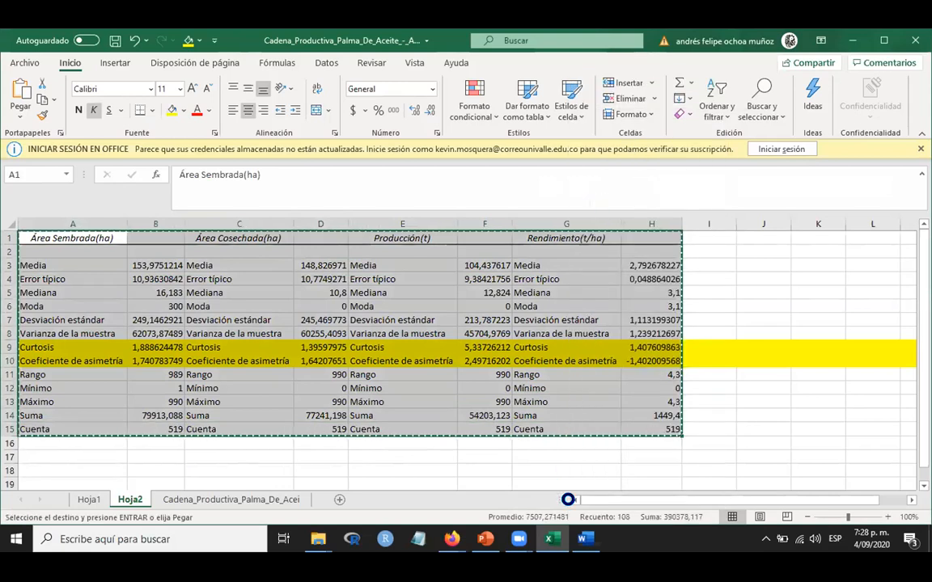
Step: Switch to the Word activity document, add blank lines below question 2 and paste the statistics table there
key(alt+Tab)
click(600, 353)
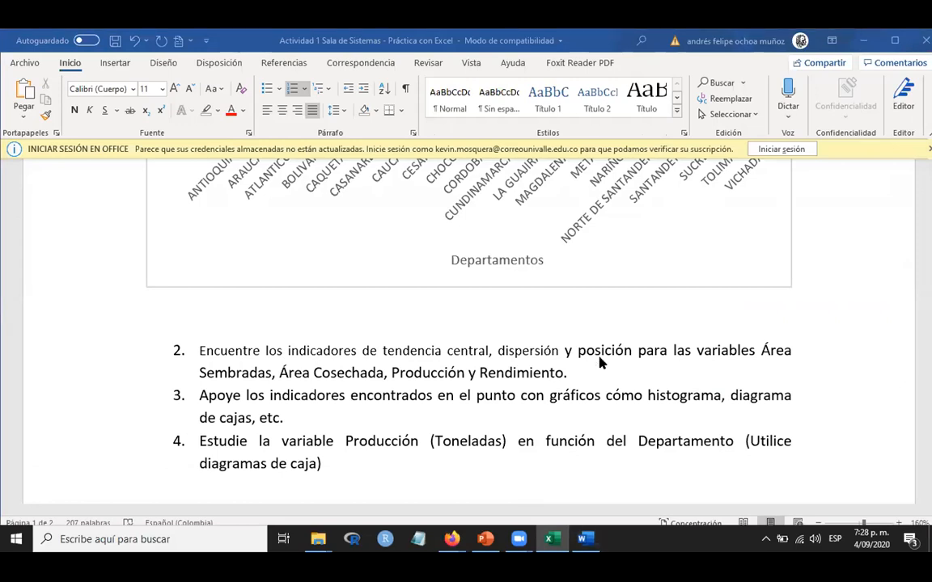
click(602, 371)
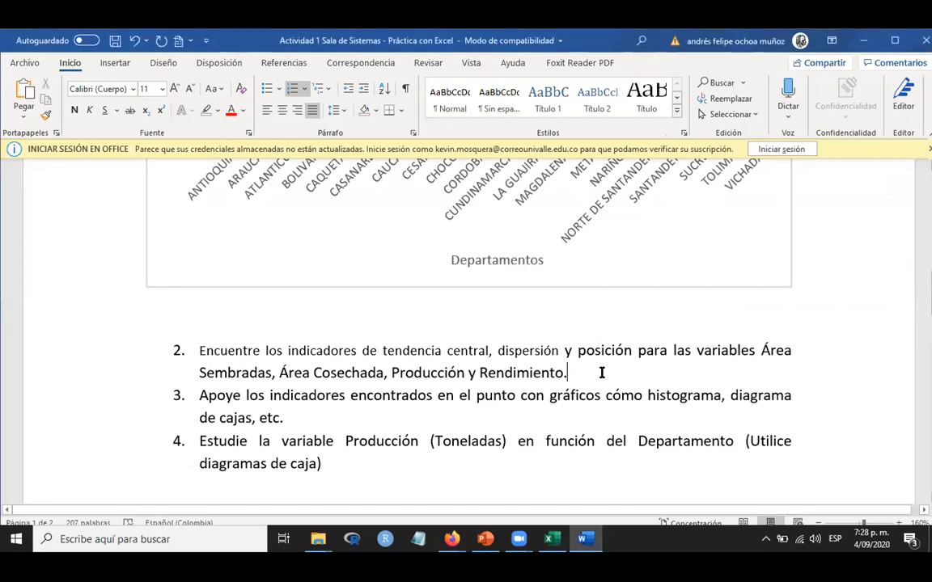
key(Return)
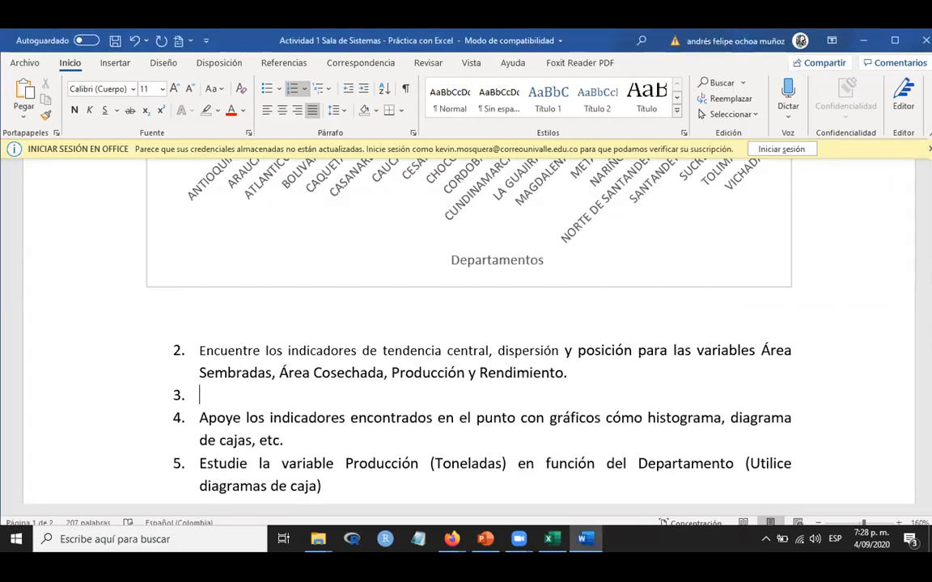
key(Return)
key(Return)
key(Return)
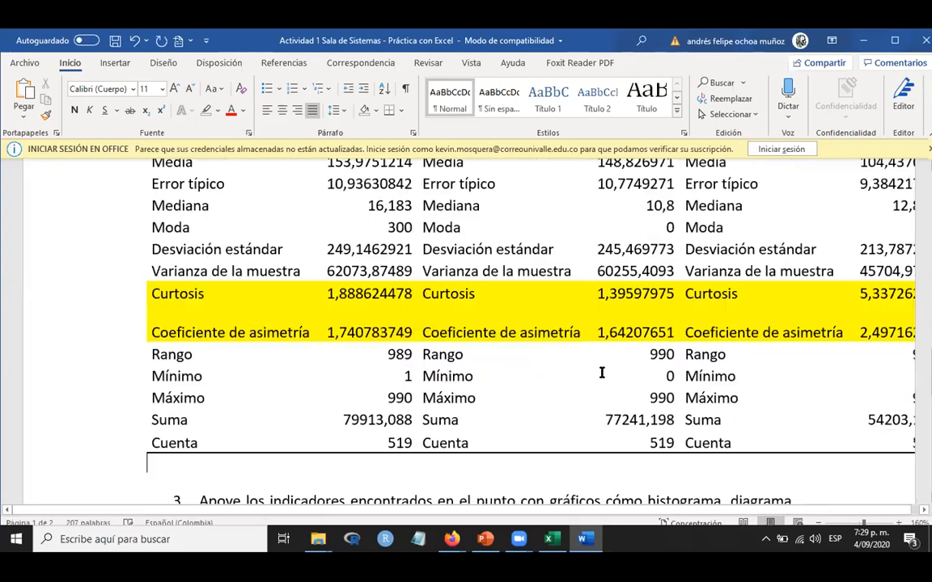
Step: Examine how the pasted table fits the page at 130% zoom, and undo the paste
scroll(486, 333, up, 1)
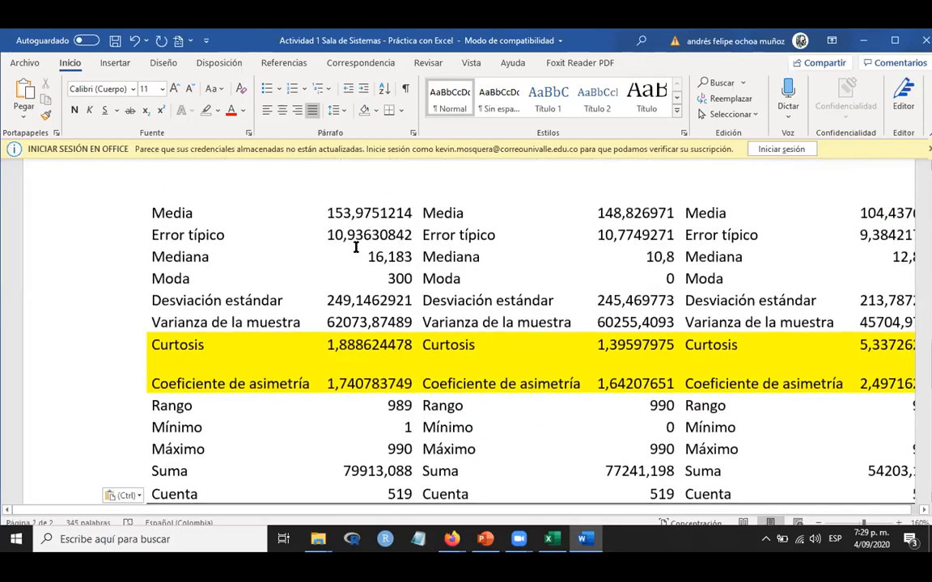
scroll(349, 277, up, 1)
scroll(349, 278, down, 3)
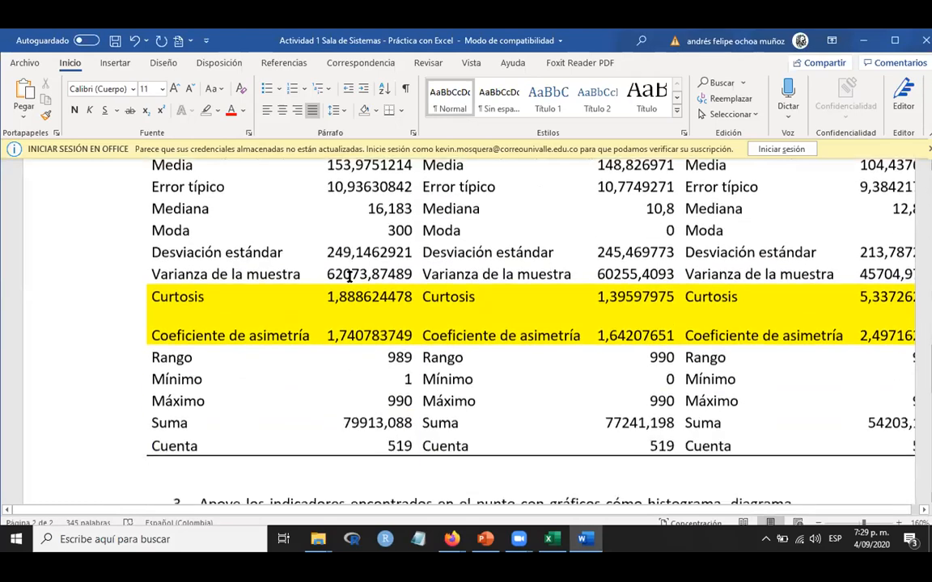
scroll(376, 306, up, 3)
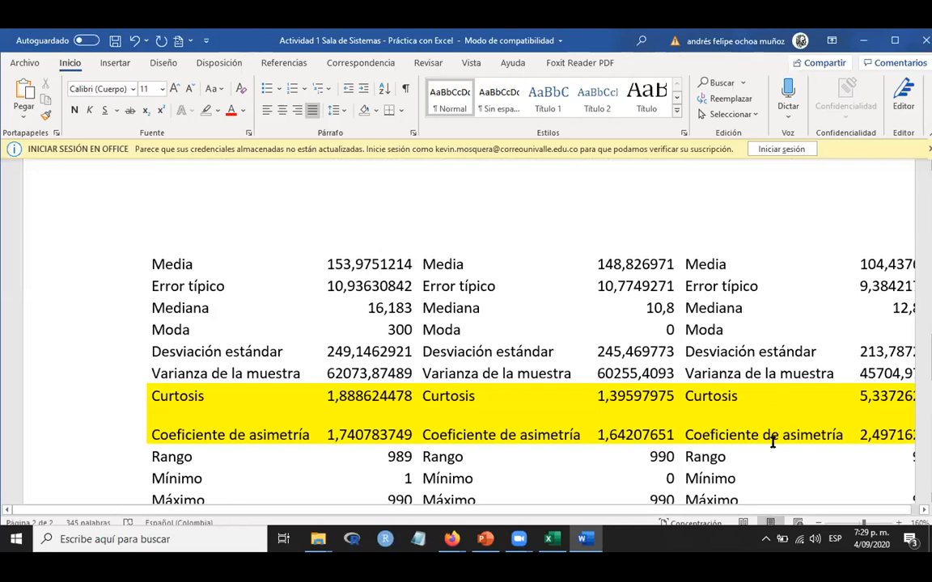
click(819, 524)
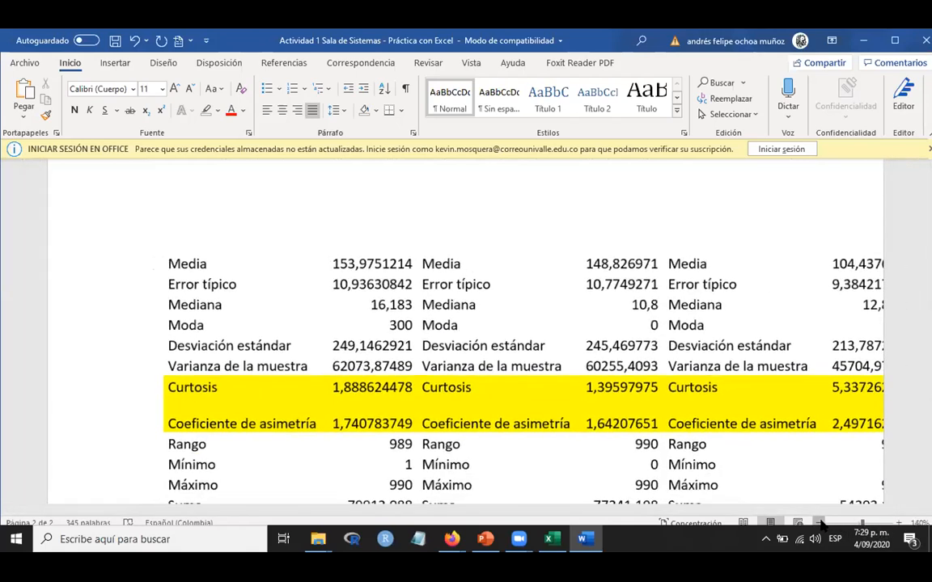
click(819, 523)
click(819, 524)
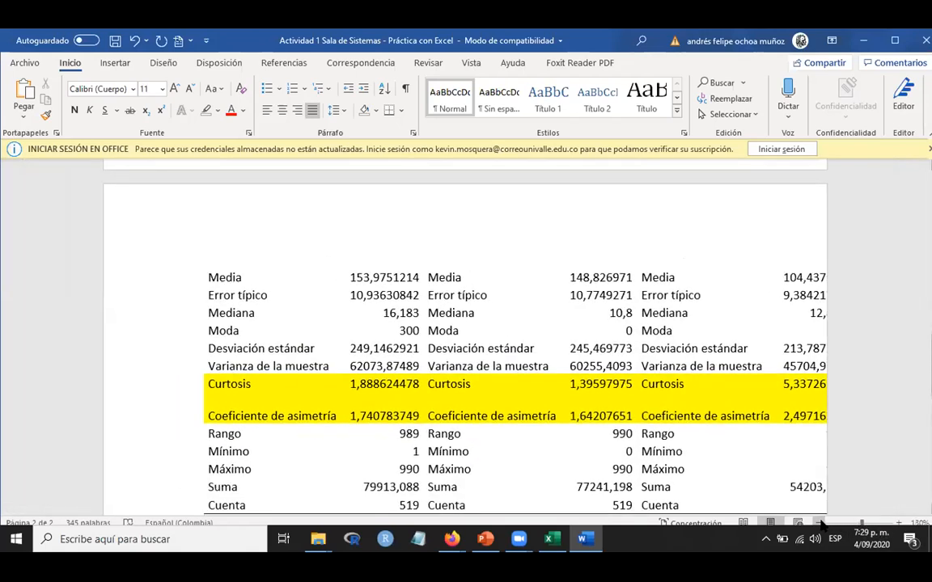
scroll(643, 372, up, 3)
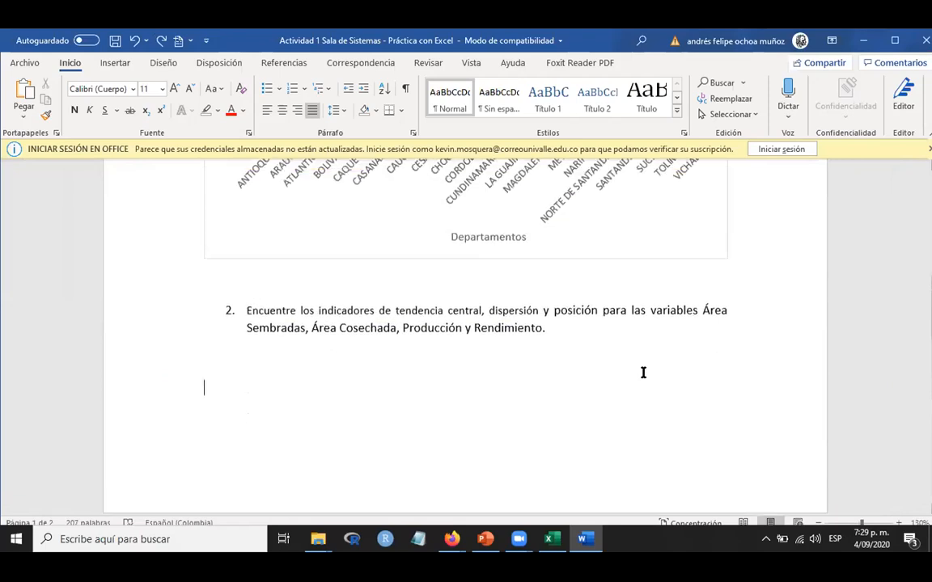
scroll(644, 378, down, 2)
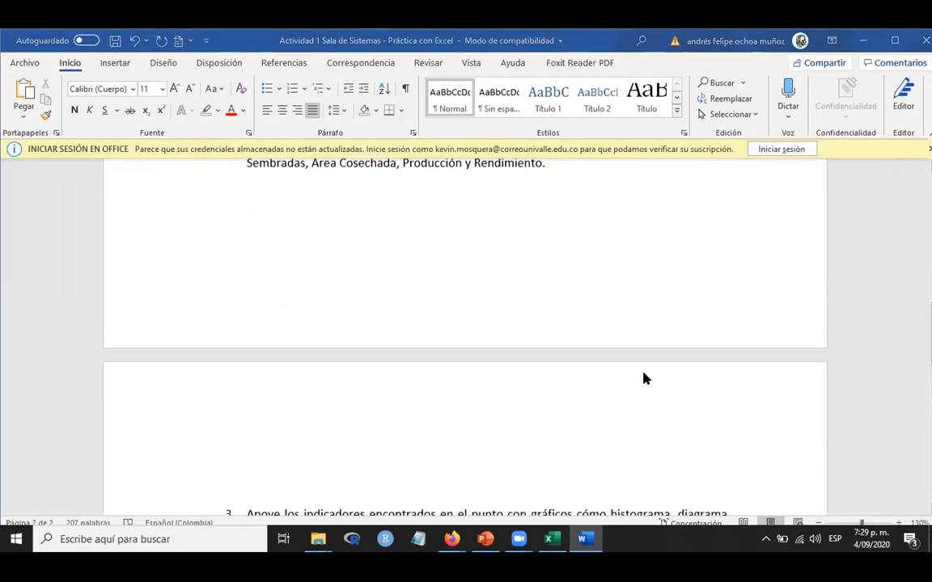
Step: Select the statistics table A1:H15 again in Excel and paste it into the Word document below question 2
key(alt+Tab)
click(93, 243)
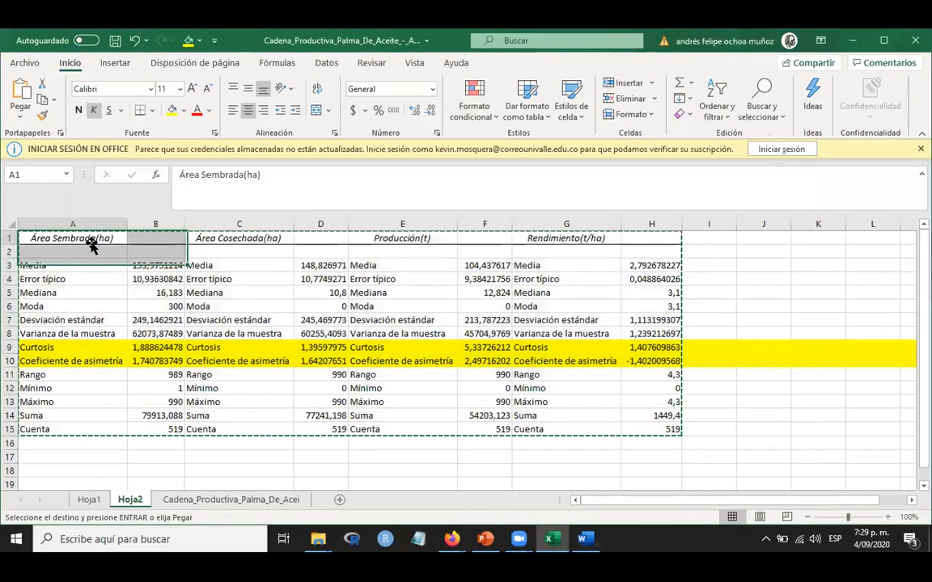
drag(94, 239, 671, 431)
key(alt+Tab)
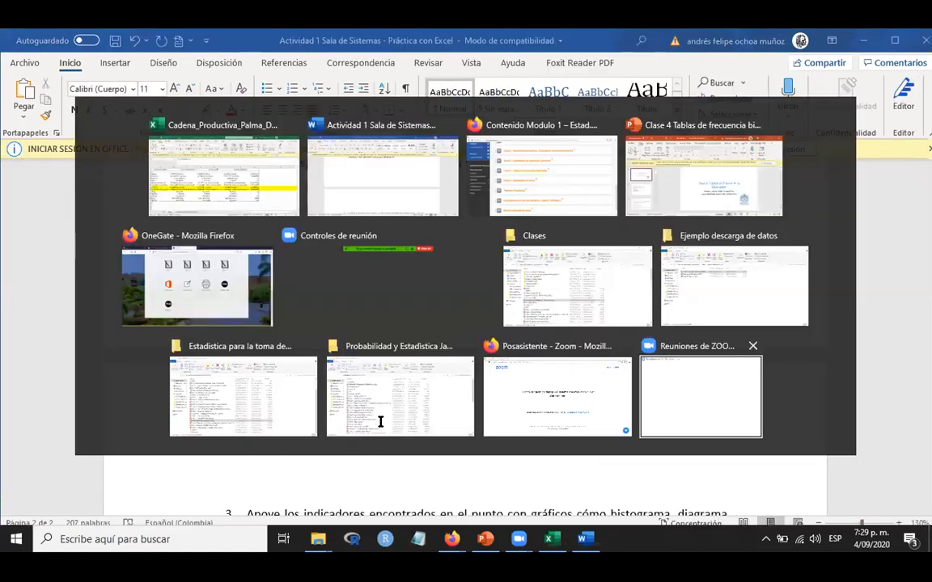
key(ctrl+v)
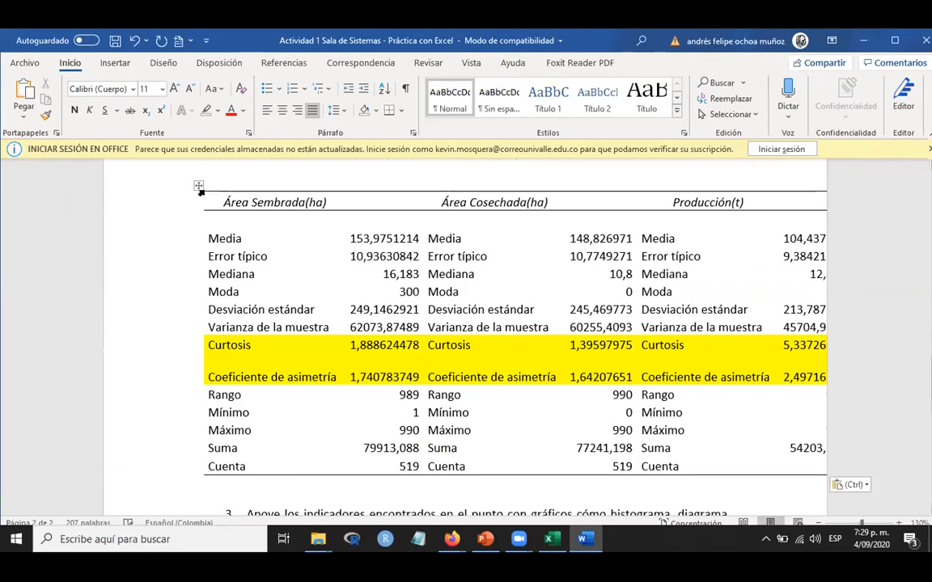
Step: Reduce the pasted statistics table's font to 9 pt, try to narrow the Área Sembrada(ha) value column, and undo the column change
click(199, 185)
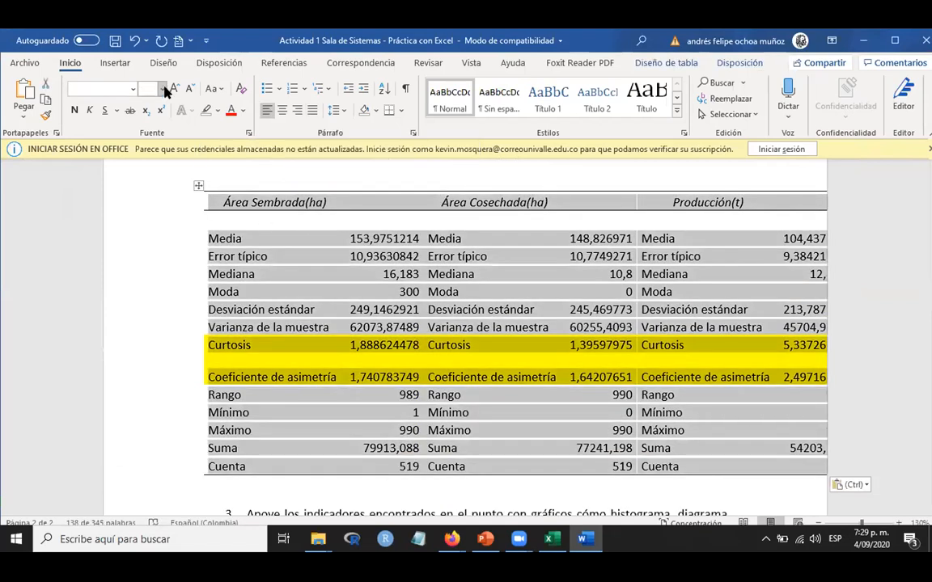
click(190, 89)
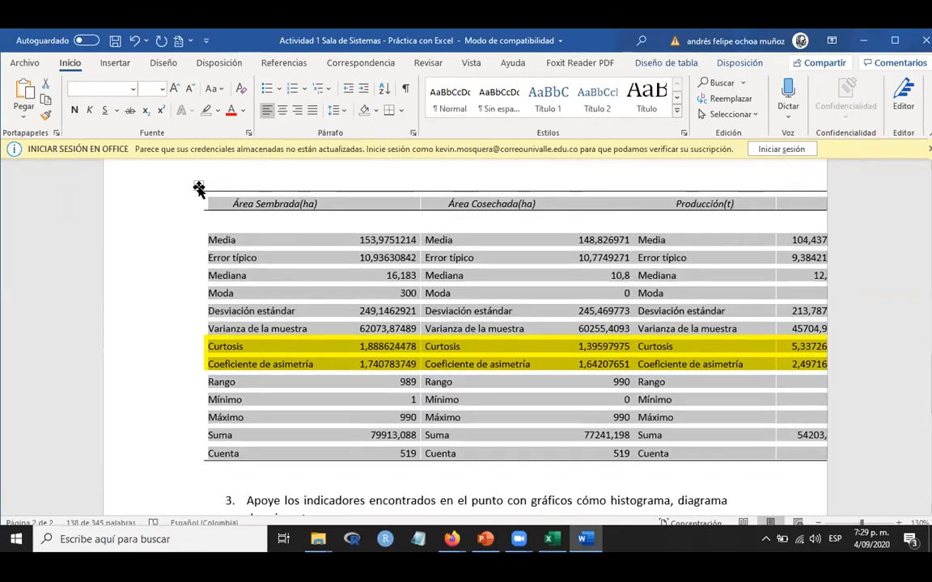
drag(189, 187, 84, 186)
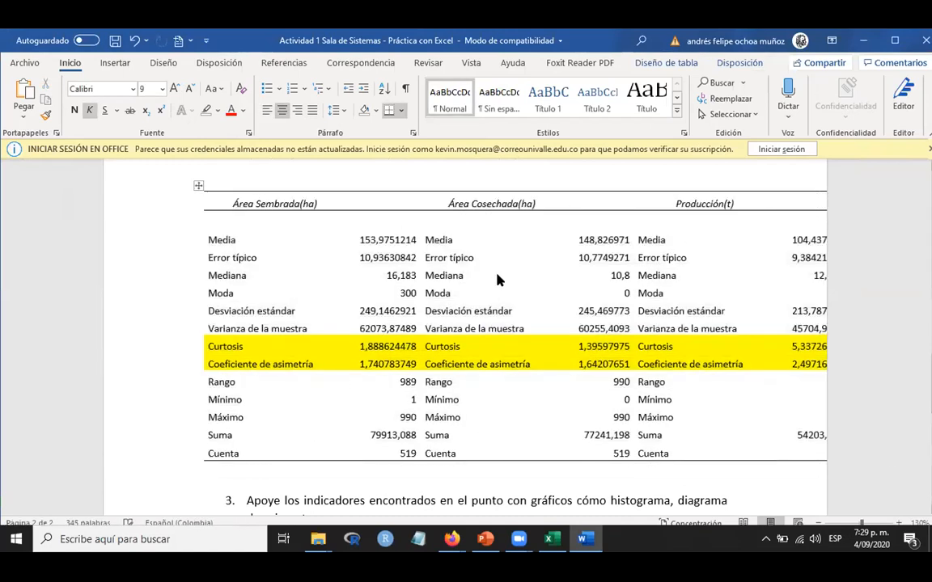
key(ctrl+z)
drag(417, 199, 379, 199)
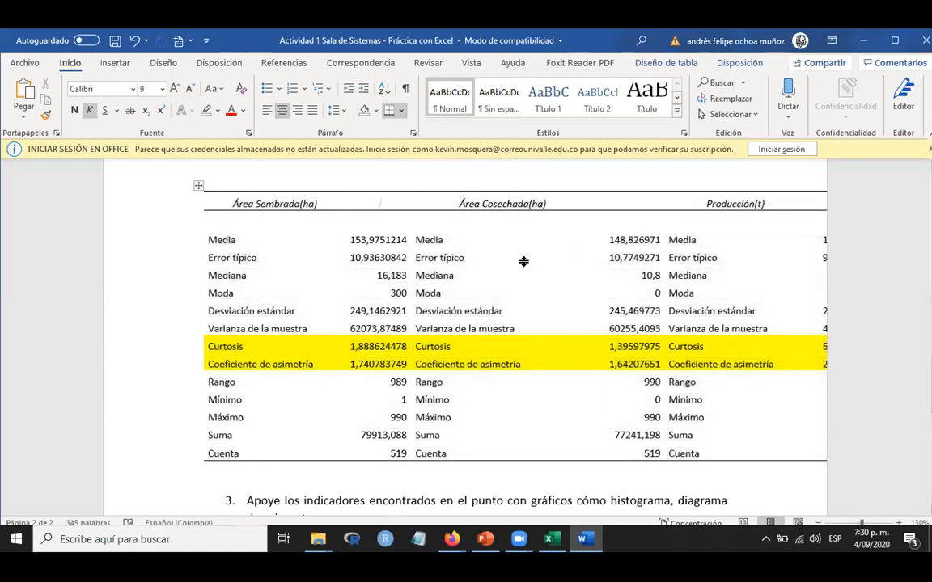
key(ctrl+z)
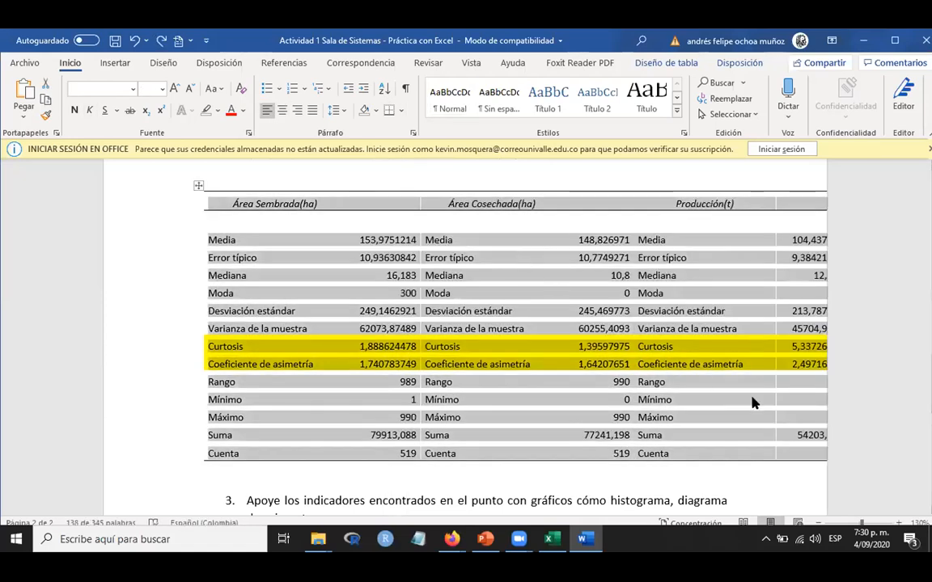
click(707, 480)
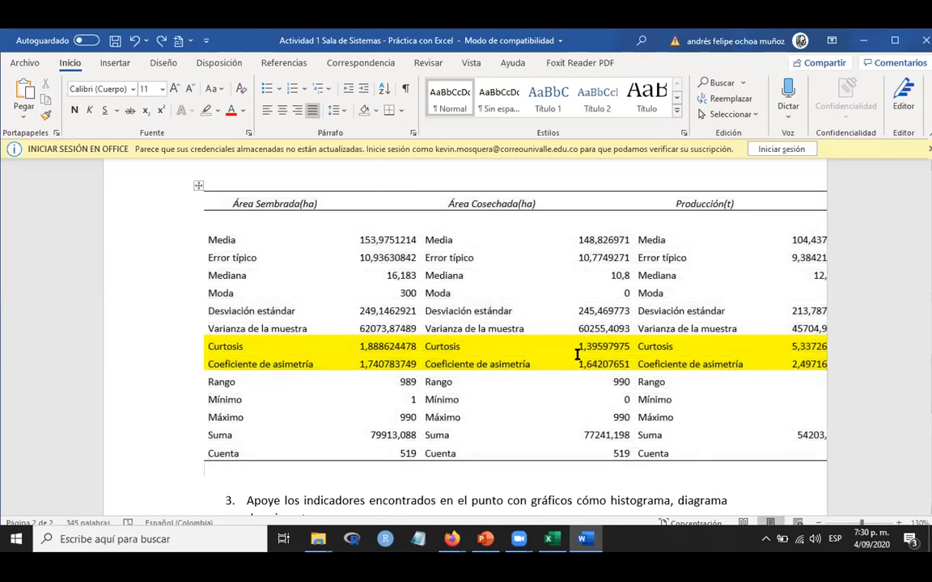
Step: Examine how the statistics table fits the page width at 110% and 130% zoom, comparing it with the Figura 1 section
ctrl+scroll(577, 355, down, 2)
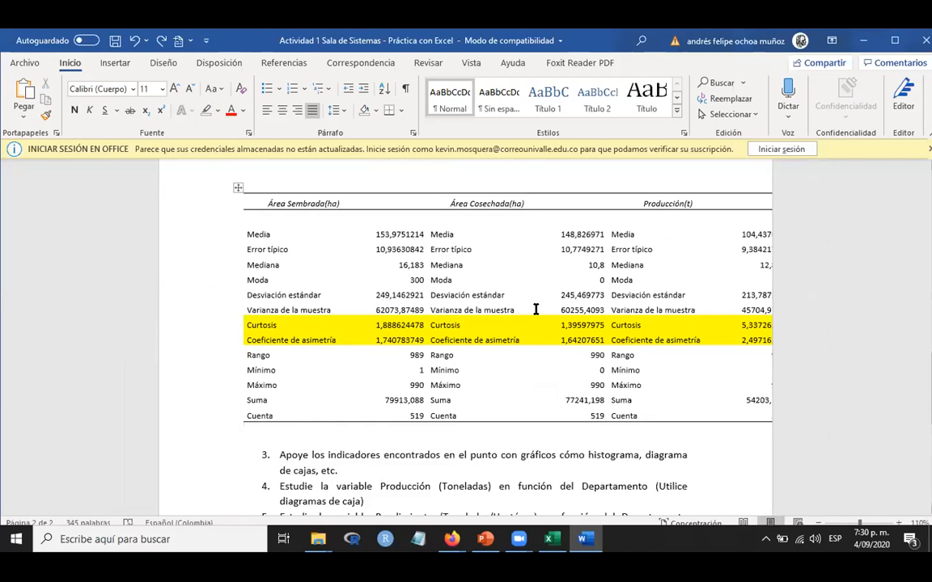
scroll(473, 229, up, 3)
scroll(472, 229, down, 3)
scroll(494, 364, up, 10)
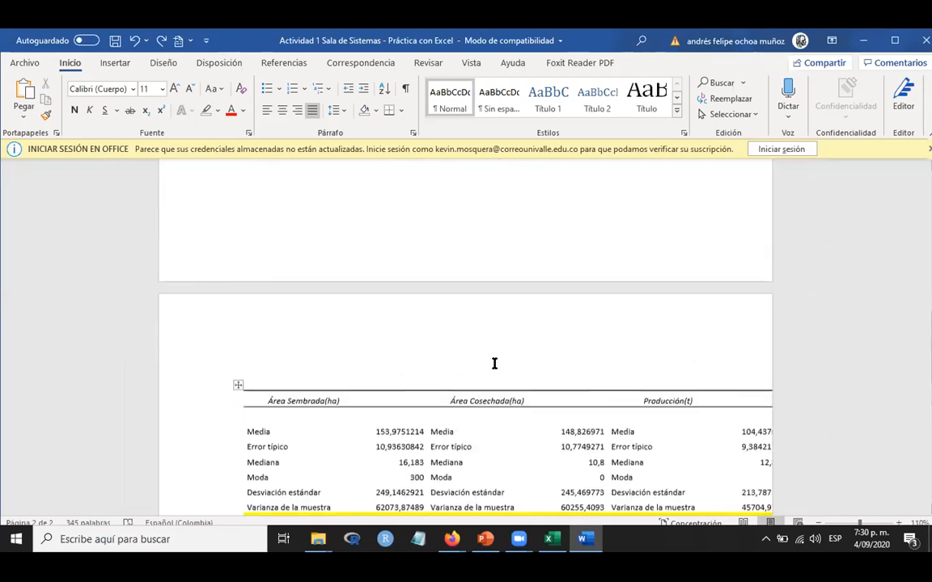
scroll(493, 366, up, 3)
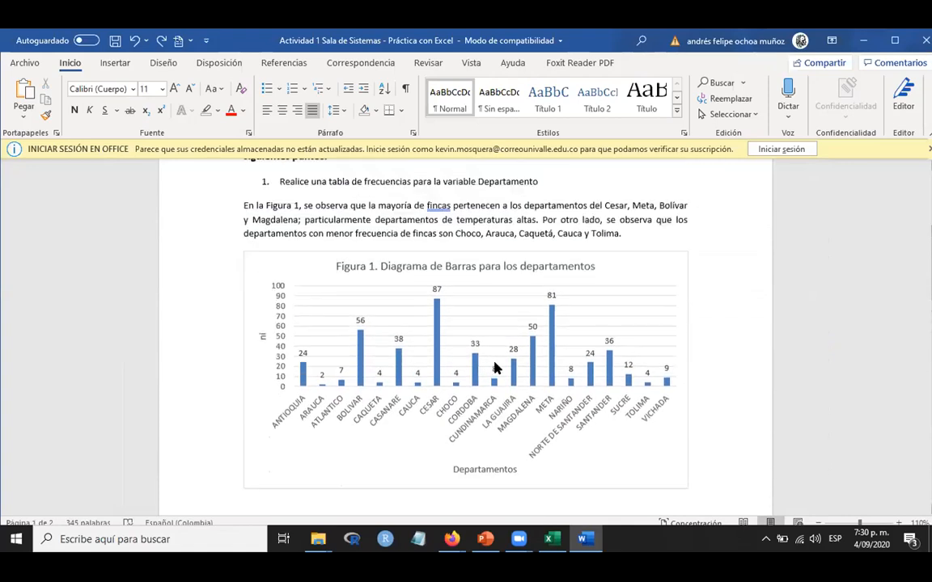
scroll(494, 364, down, 5)
scroll(494, 364, down, 8)
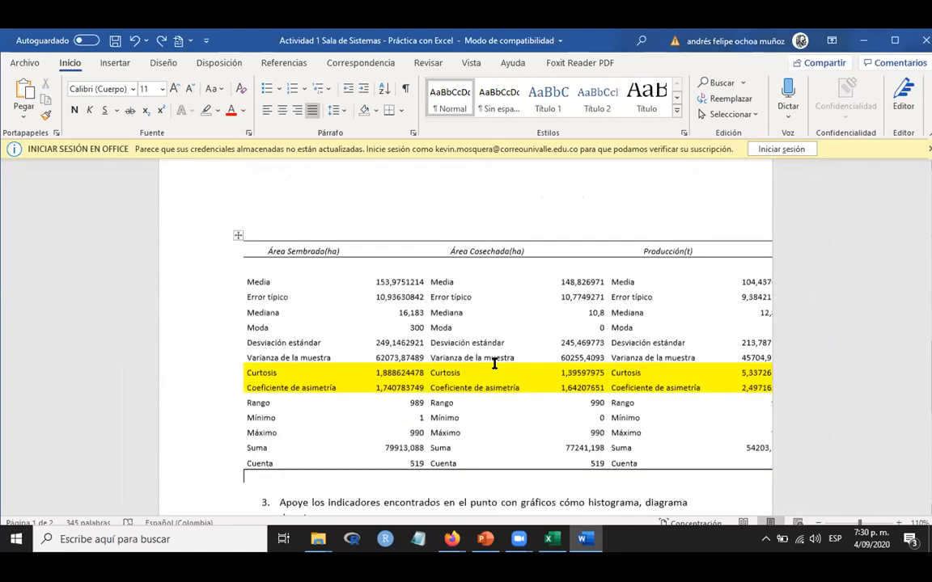
scroll(531, 350, up, 1)
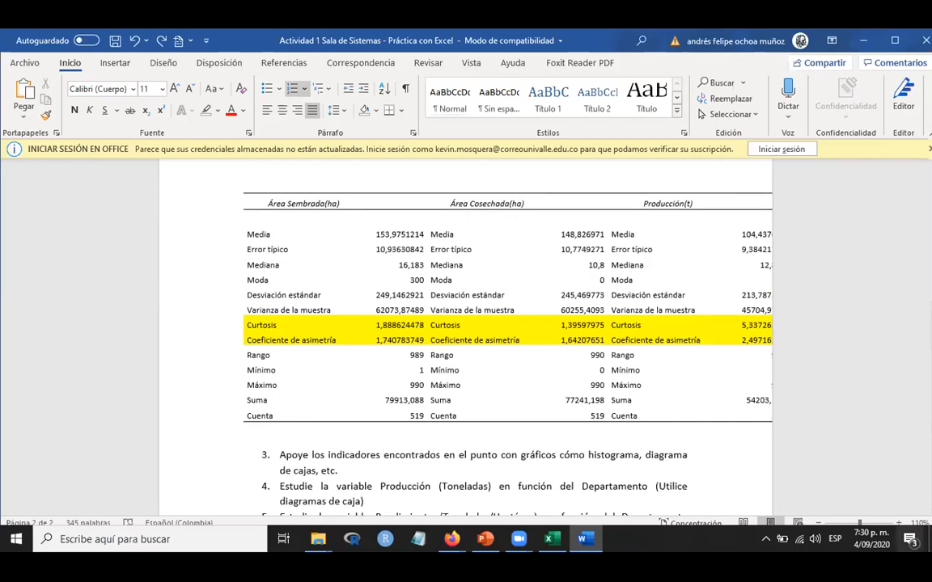
click(901, 524)
click(900, 524)
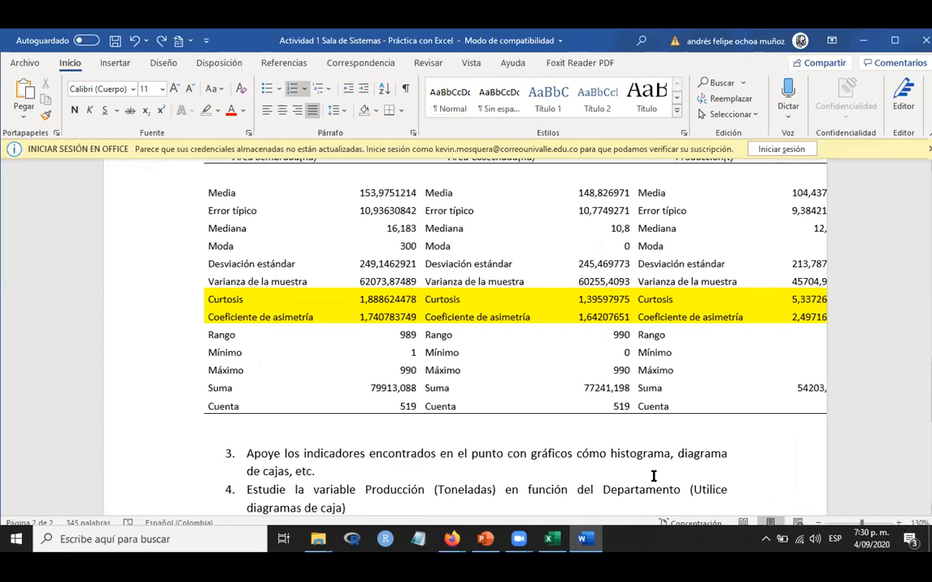
scroll(589, 437, up, 1)
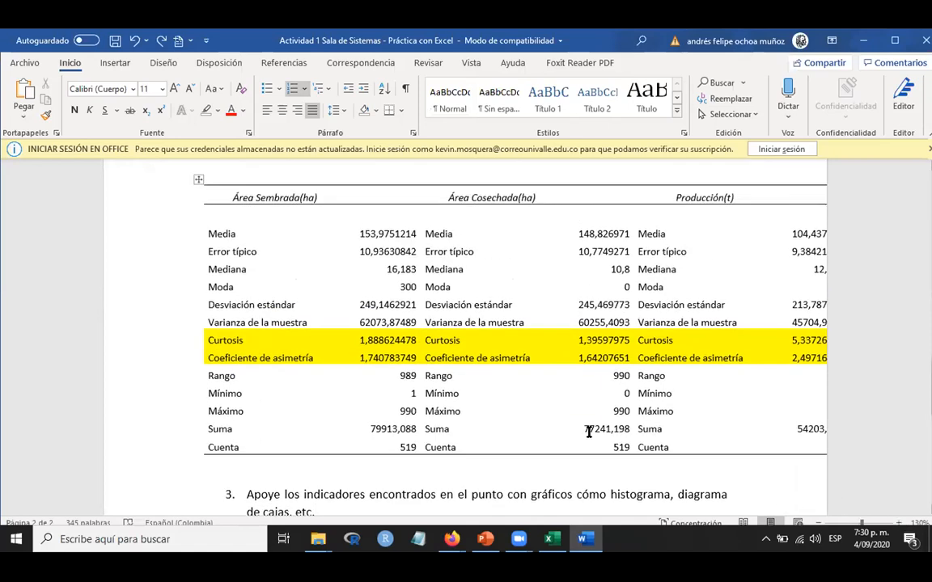
scroll(590, 431, down, 2)
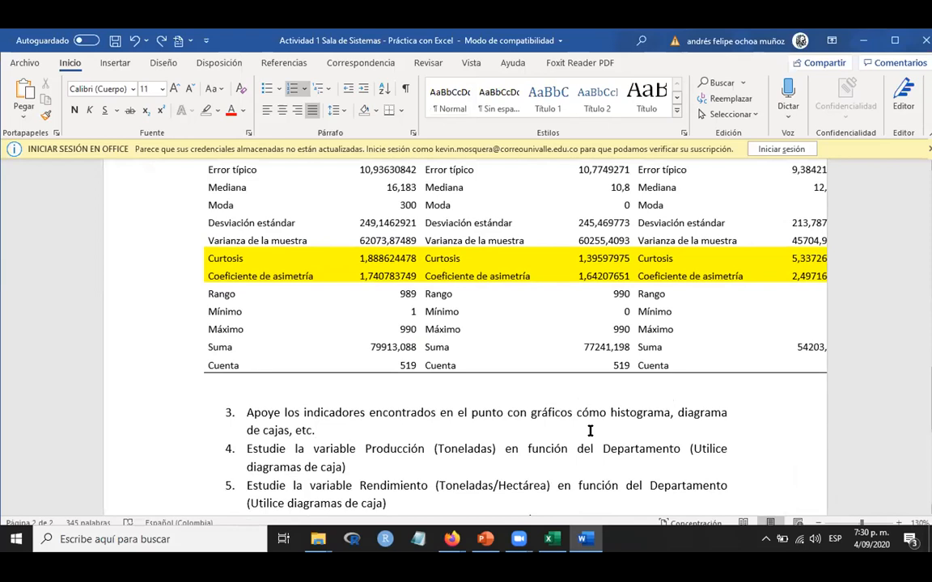
scroll(589, 432, up, 1)
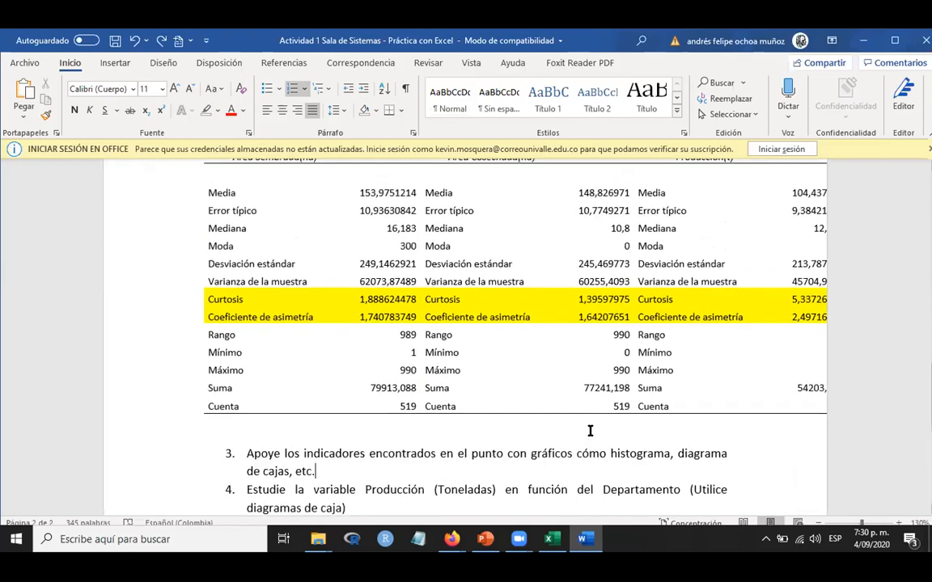
scroll(590, 431, up, 1)
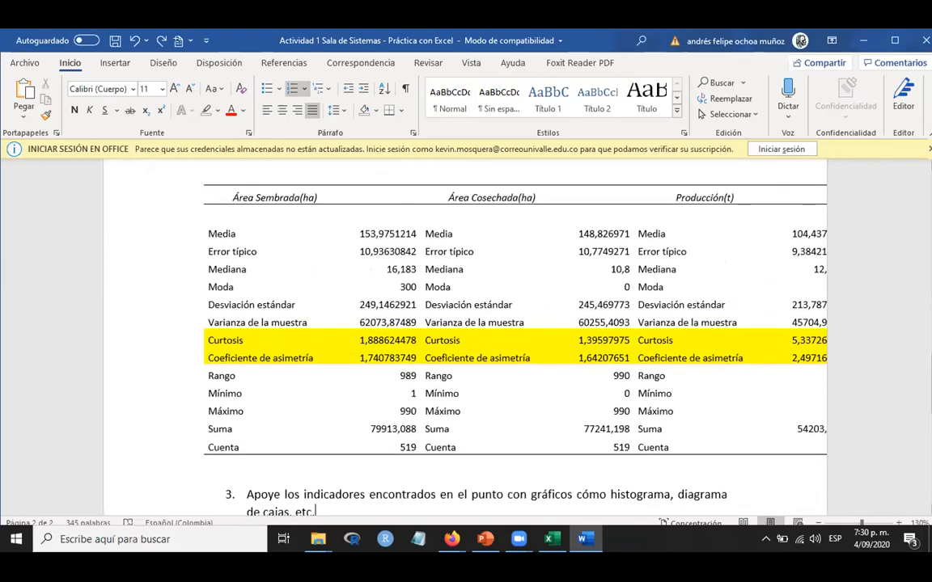
Step: Undo the table's font reduction and delete the pasted statistics table from the document
key(ctrl+z)
key(ctrl+z)
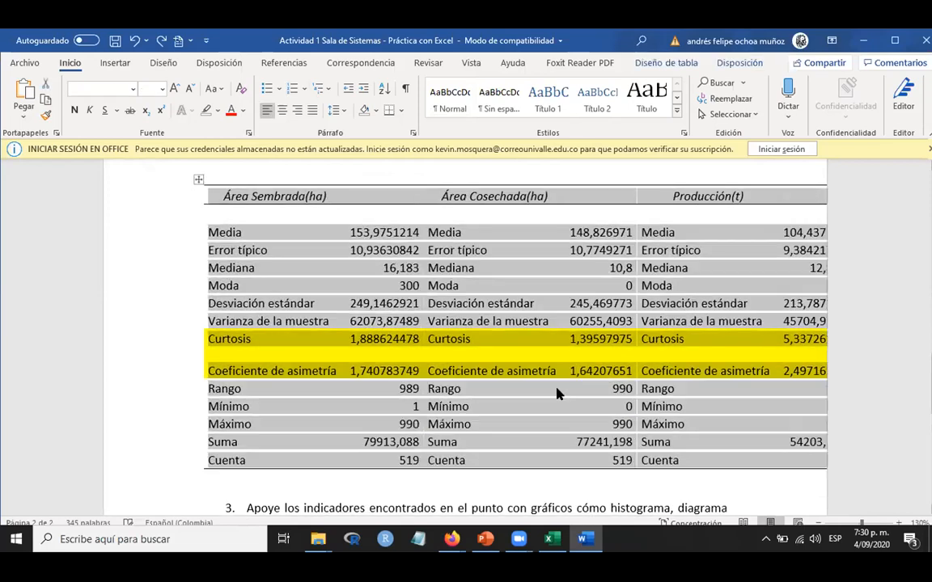
key(BackSpace)
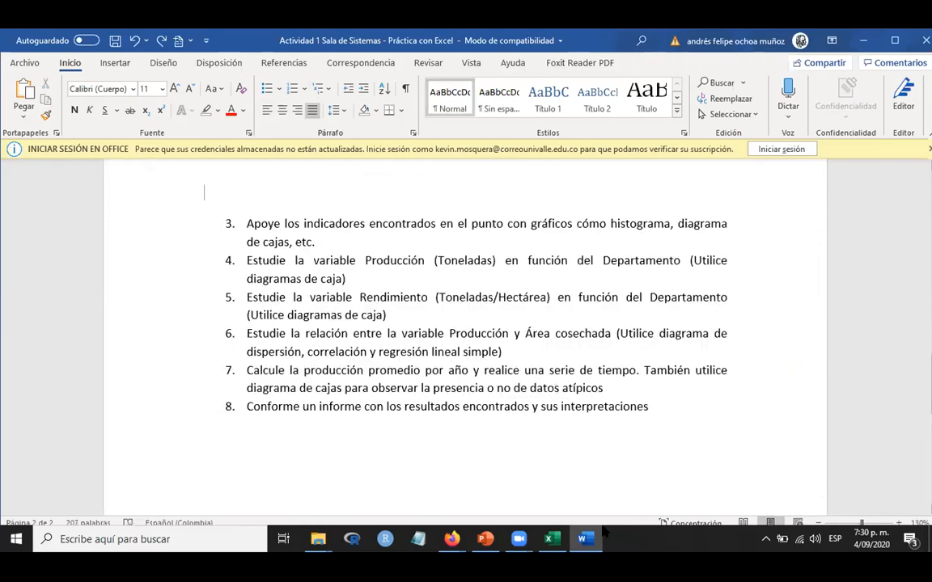
Step: Switch to Excel and narrow the numeric value columns and the Rendimiento(t/ha) label column of the statistics table on Hoja2
click(552, 538)
drag(129, 223, 93, 225)
double_click(93, 224)
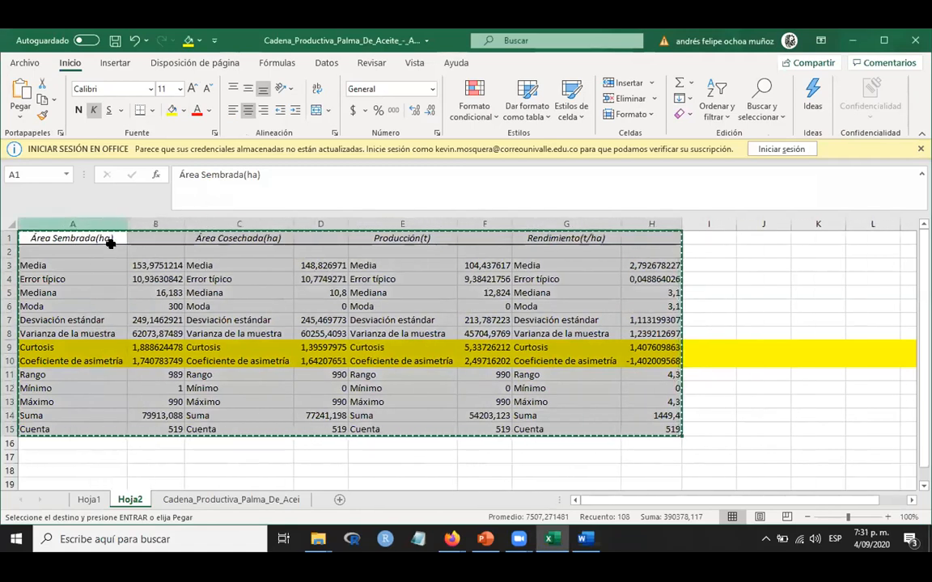
drag(185, 225, 161, 224)
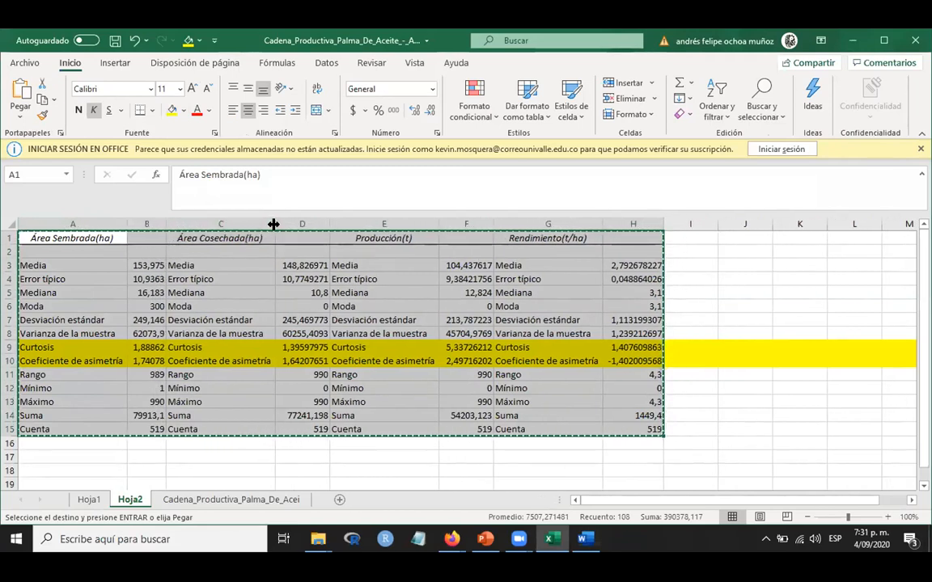
mouse_move(327, 232)
mouse_down()
mouse_move(303, 224)
mouse_move(318, 224)
mouse_up()
drag(426, 224, 466, 224)
drag(572, 226, 601, 223)
Step: Copy the narrowed statistics table A1:H15, switch to Word and paste it above question 3
click(689, 293)
drag(81, 233, 565, 430)
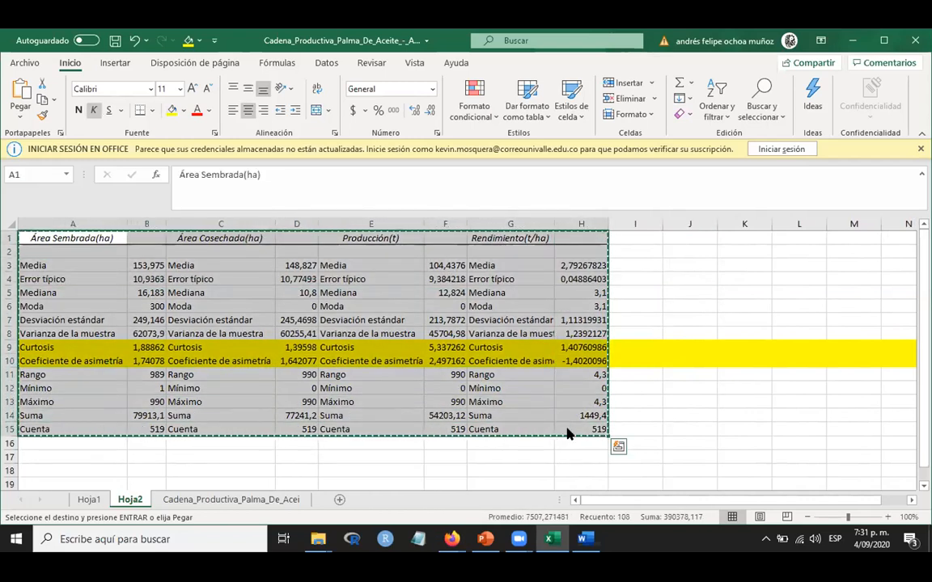
key(alt+Tab)
scroll(374, 351, up, 2)
key(ctrl+v)
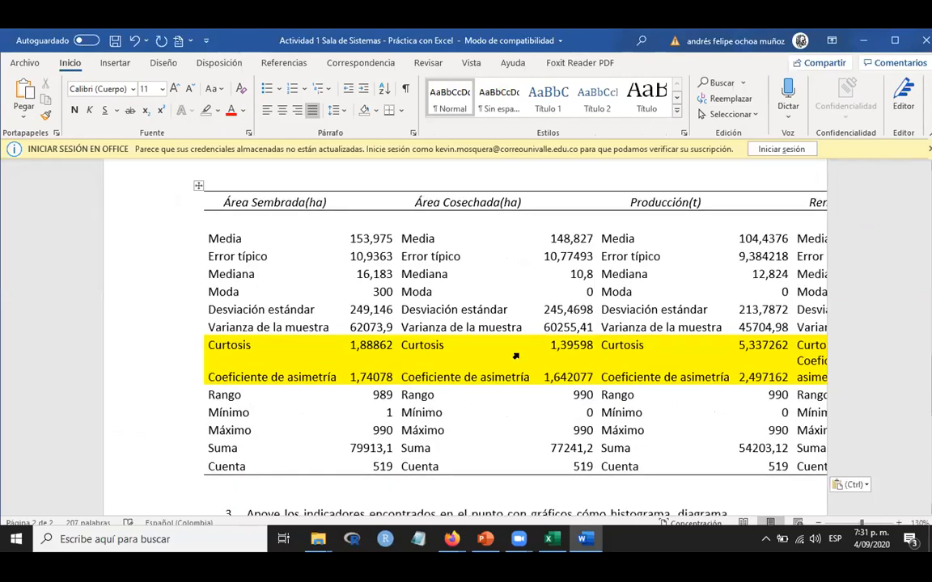
Step: Select the whole pasted table and try to narrow its Área Sembrada(ha) value column at 100% zoom
click(195, 188)
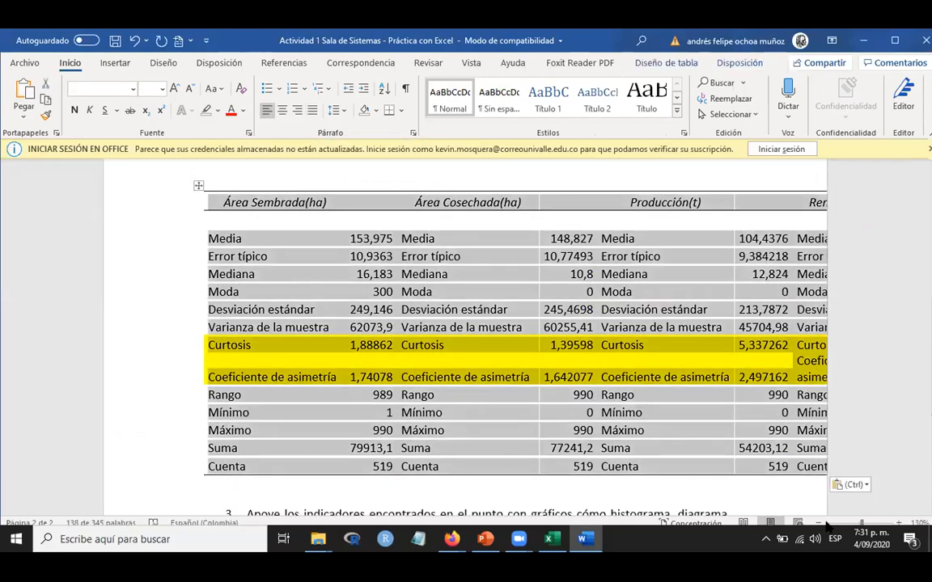
click(820, 524)
click(820, 524)
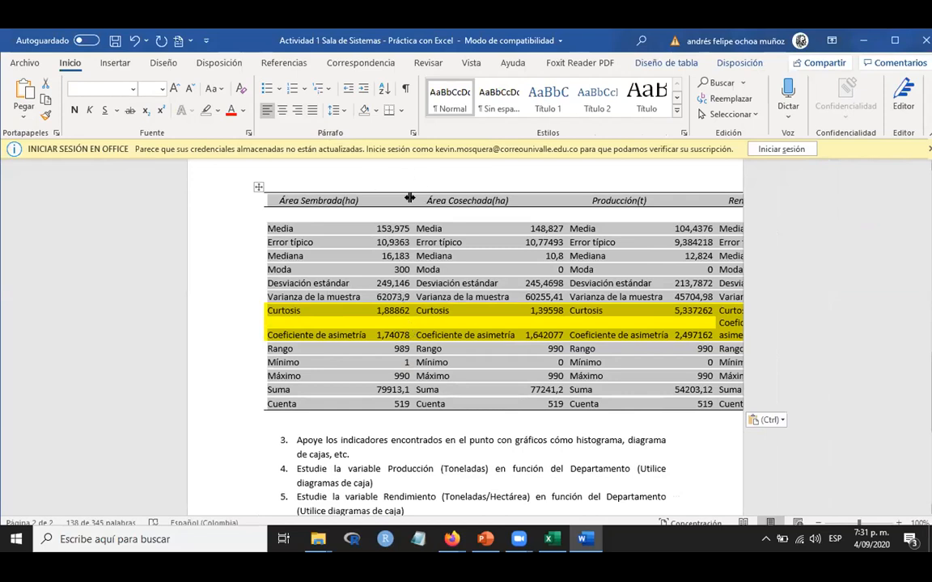
drag(409, 196, 397, 197)
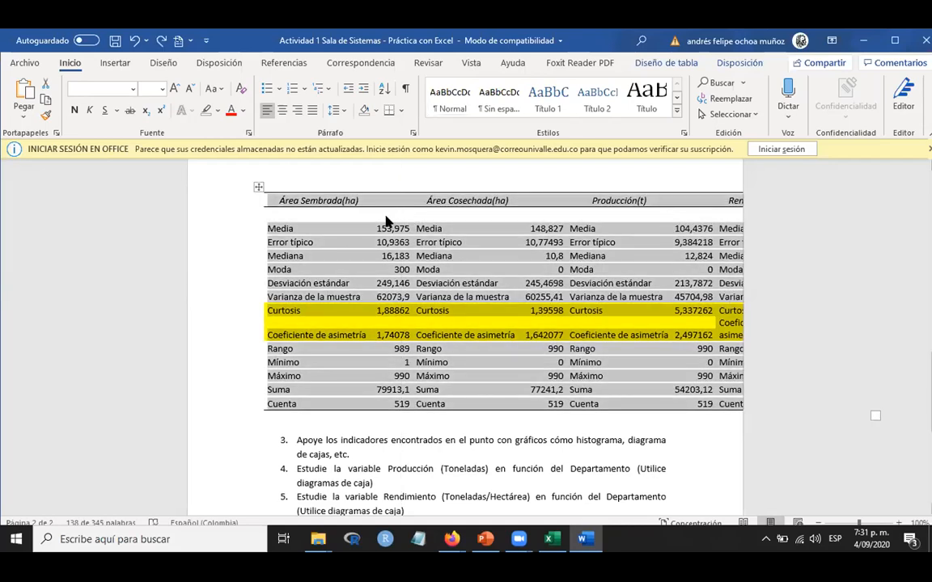
Step: Replace the oversized descriptive statistics table in the Word document with the same copied data pasted as a picture
key(BackSpace)
right_click(288, 199)
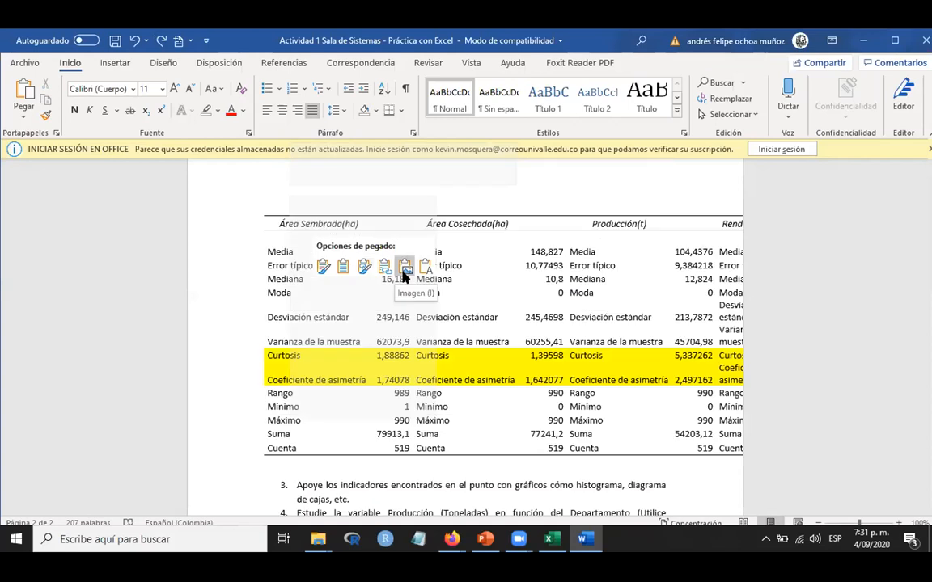
click(404, 271)
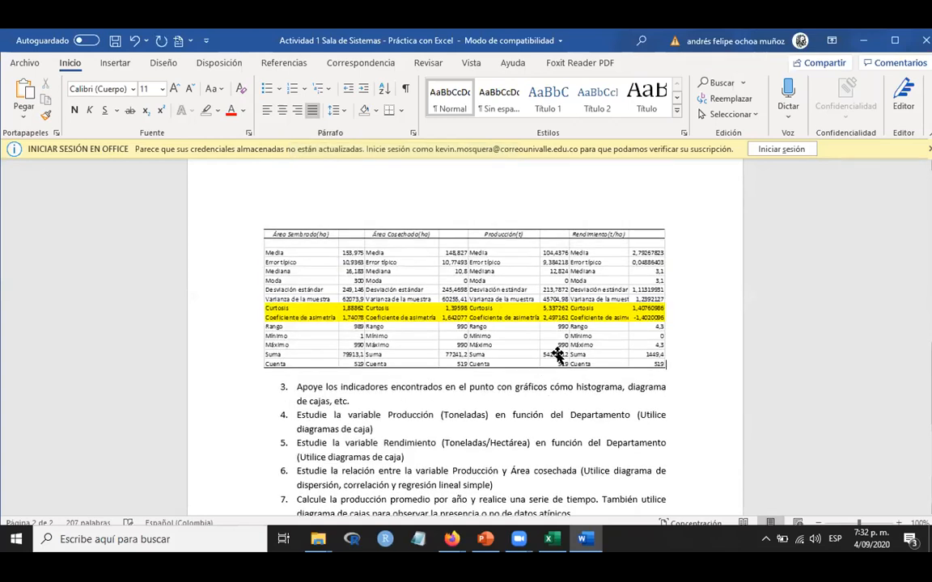
Step: Enlarge the pasted statistics picture in width and height, extending it slightly past the right text margin
drag(671, 402, 699, 409)
drag(485, 407, 484, 459)
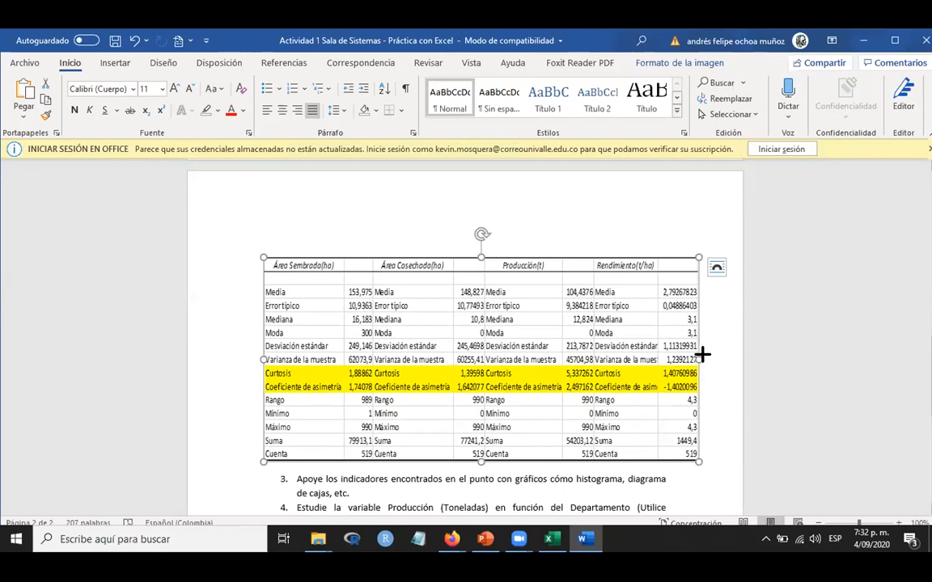
drag(702, 354, 706, 356)
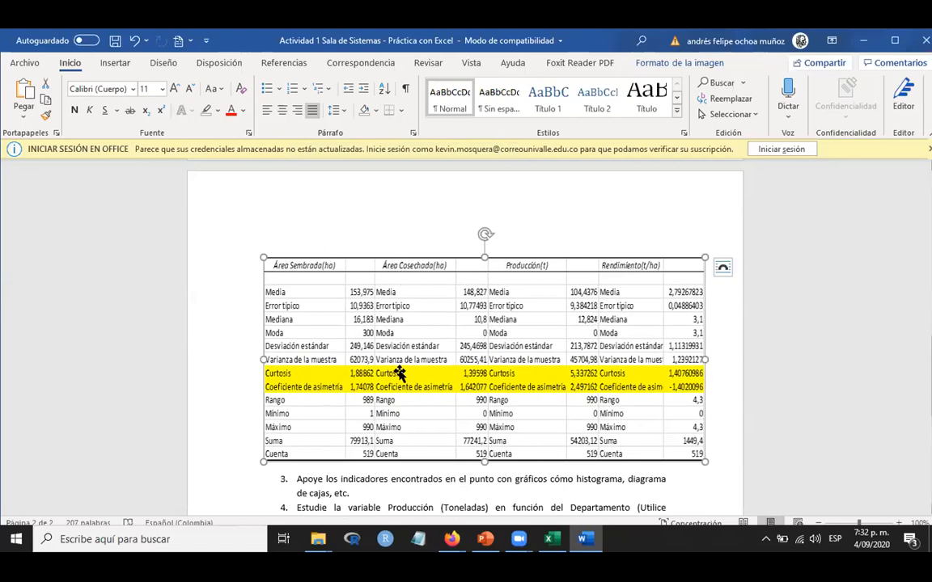
scroll(424, 350, down, 1)
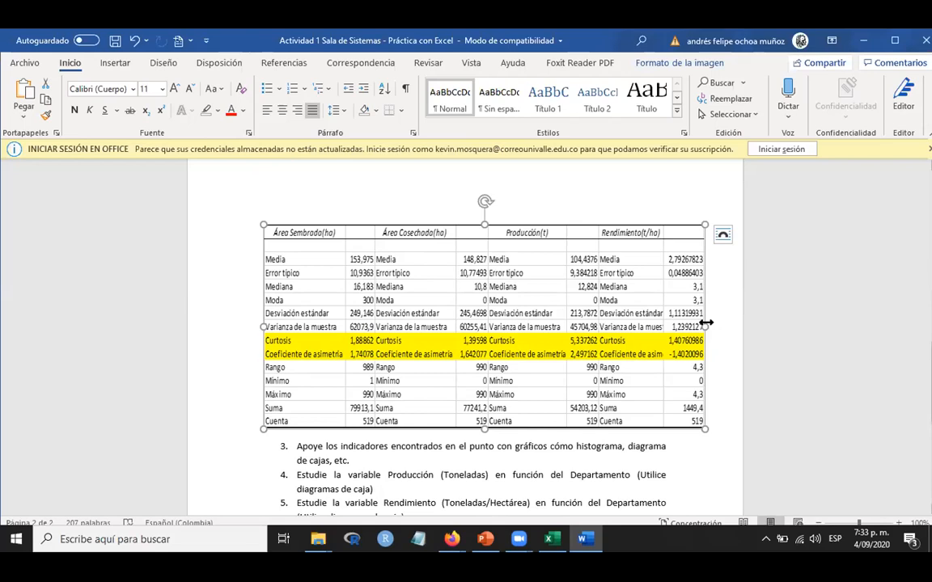
drag(705, 322, 710, 325)
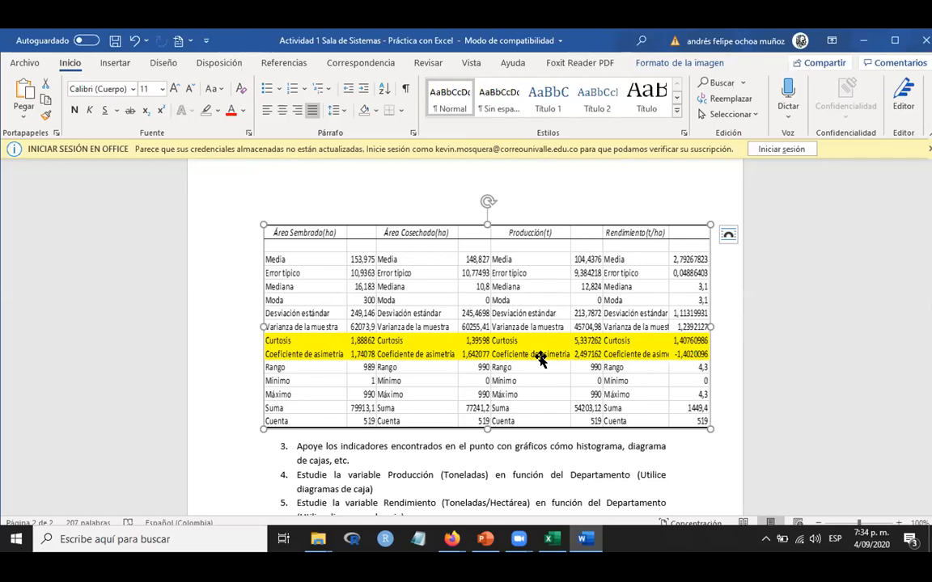
Step: Review exercise items 3 to 6 below the table, covering histograms, box plots, correlation and simple linear regression
scroll(536, 364, down, 2)
scroll(536, 368, down, 2)
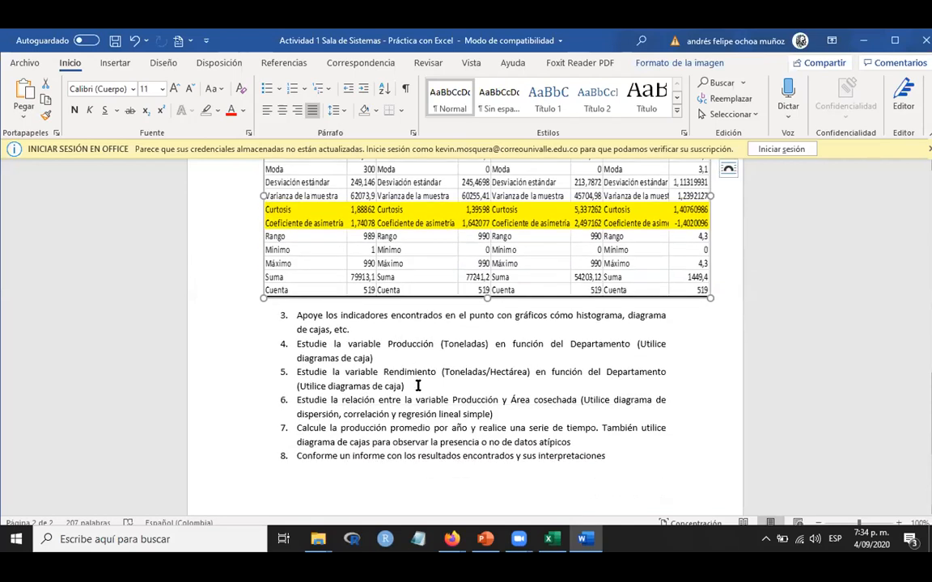
drag(412, 389, 296, 316)
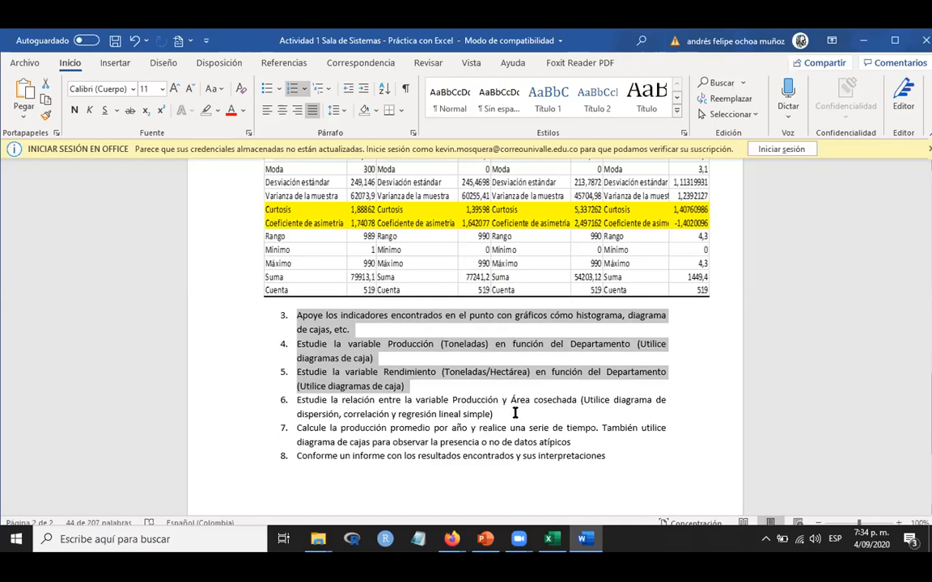
drag(493, 414, 298, 400)
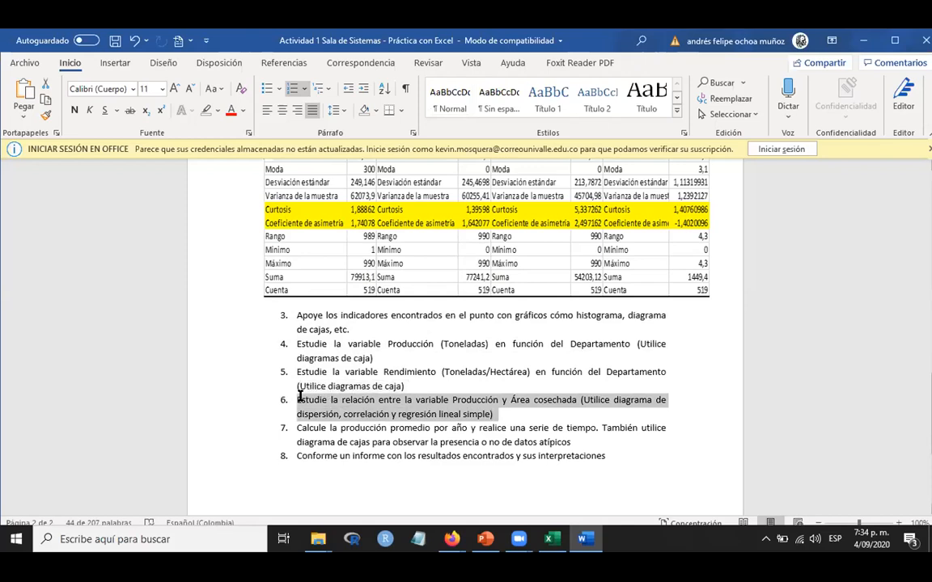
click(516, 404)
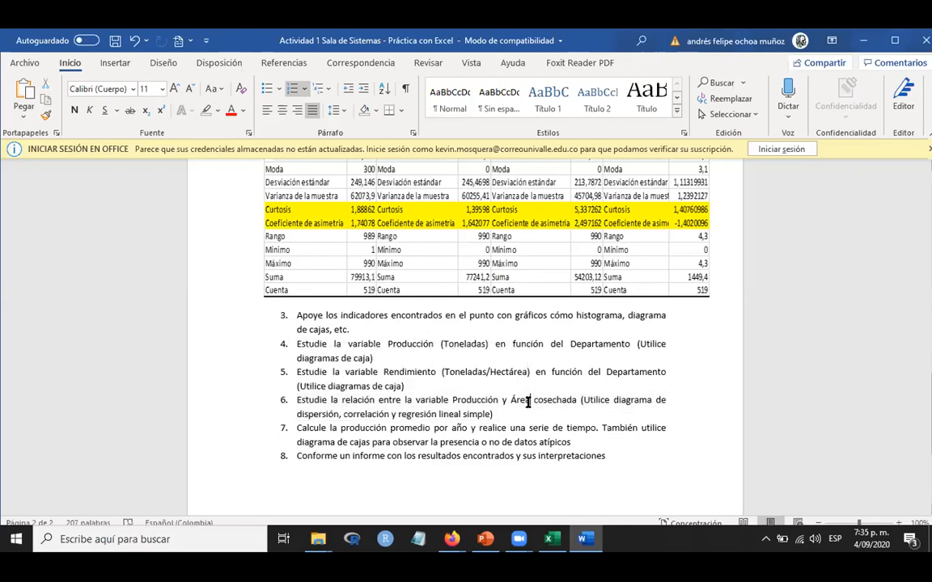
click(360, 328)
drag(440, 388, 297, 315)
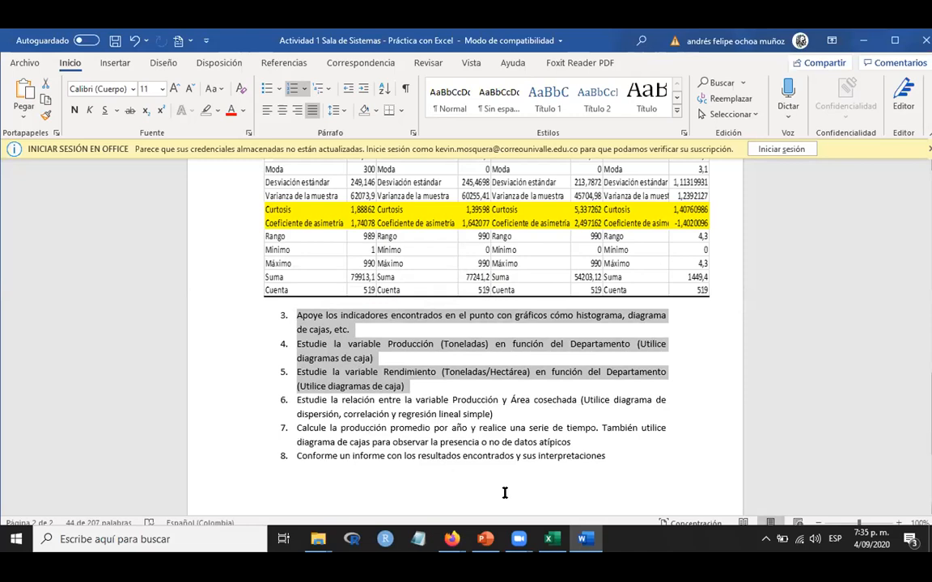
Step: Switch to the Excel workbook and show the Cadena_Productiva_Palma_De_Acei sheet from its header row
key(alt+Tab)
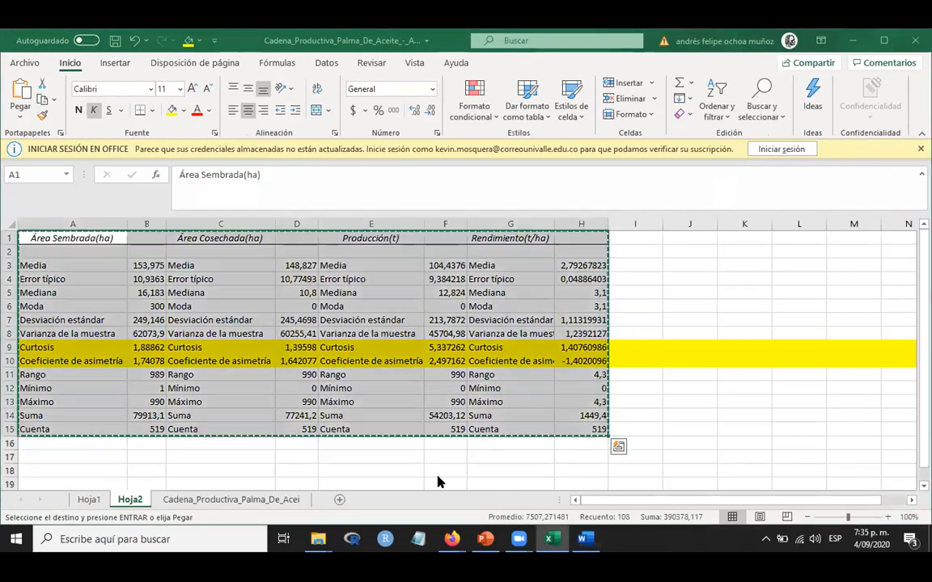
click(234, 499)
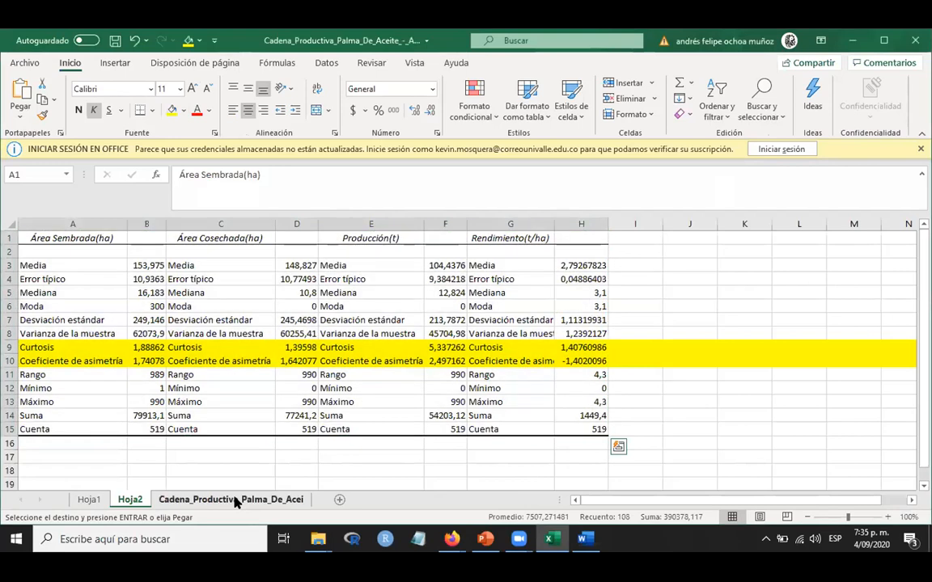
scroll(420, 415, up, 20)
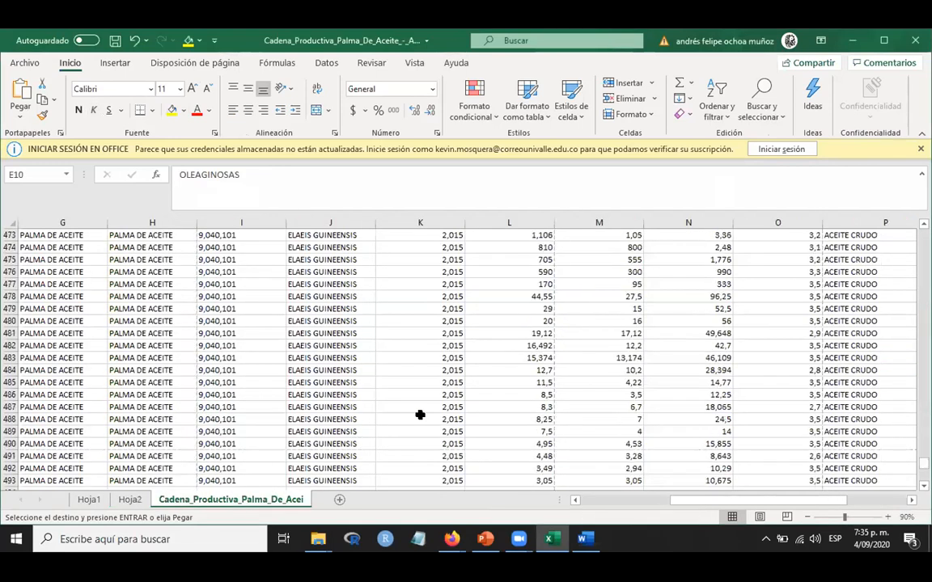
scroll(420, 415, up, 17)
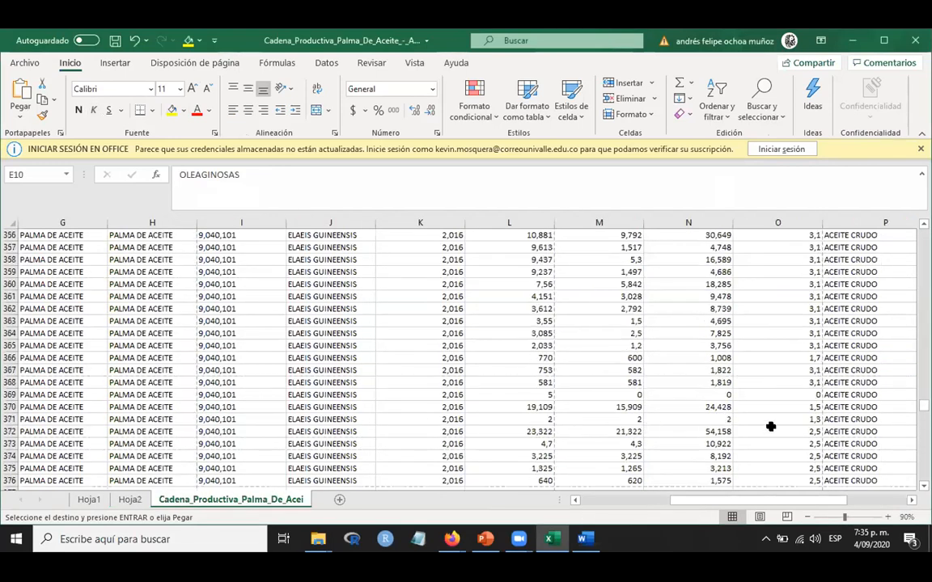
scroll(459, 355, up, 7)
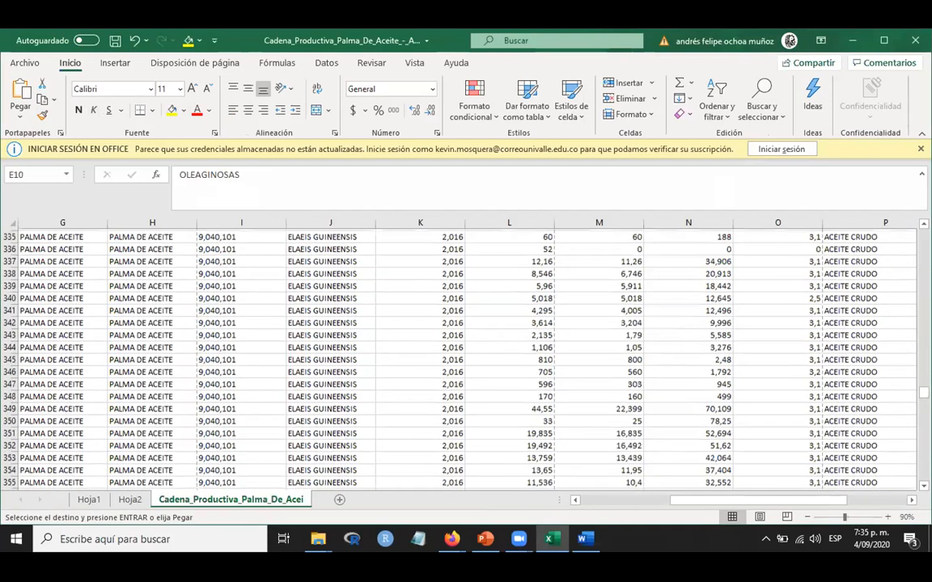
scroll(460, 356, up, 20)
drag(923, 305, 923, 235)
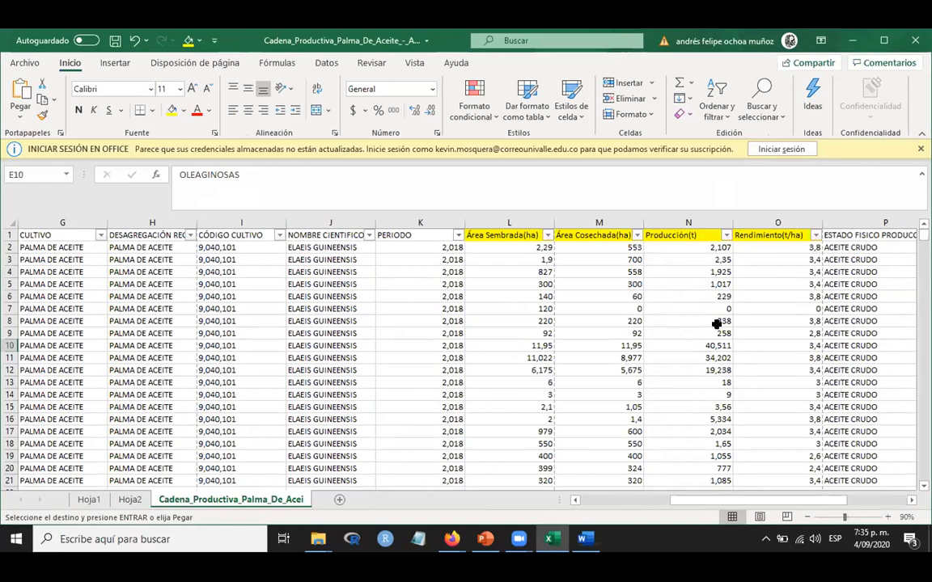
click(326, 63)
click(849, 85)
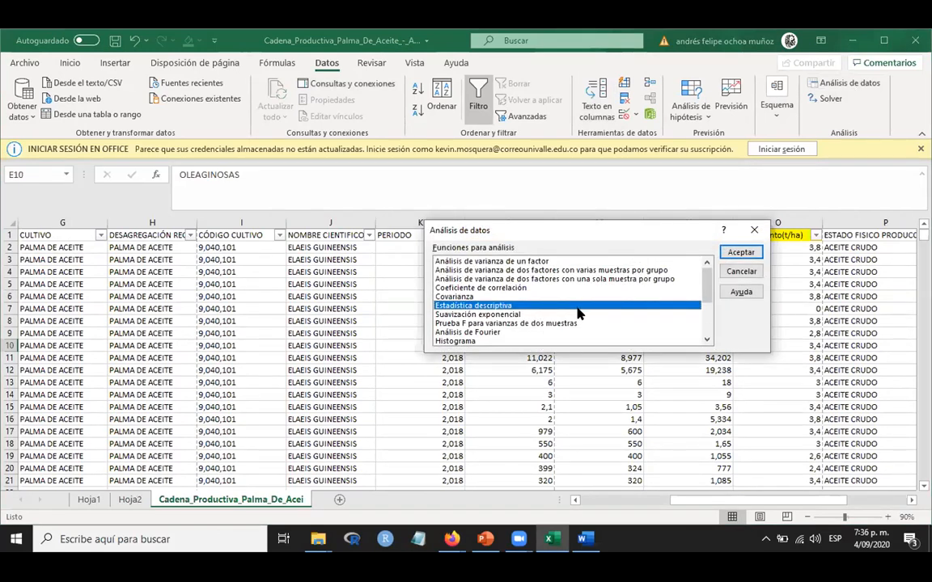
scroll(578, 313, down, 1)
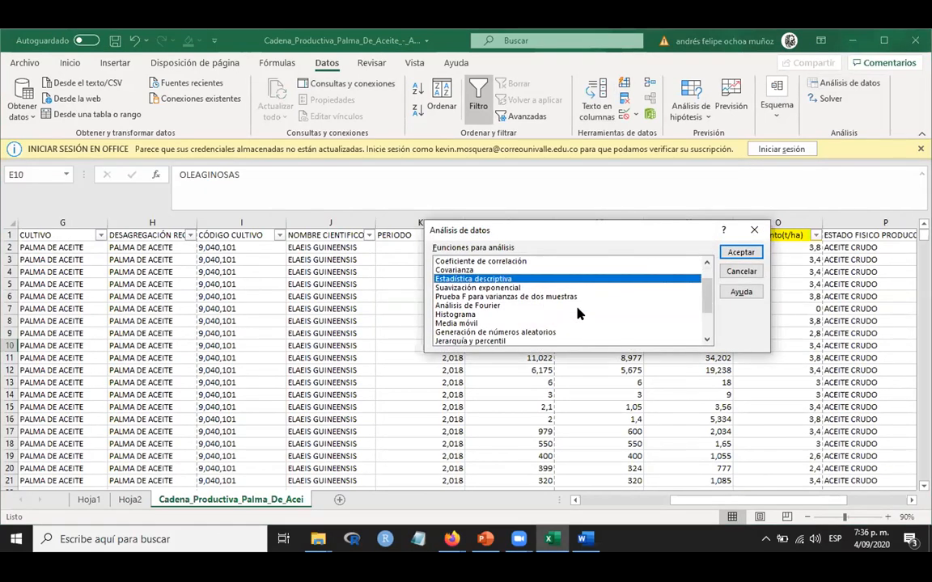
click(468, 315)
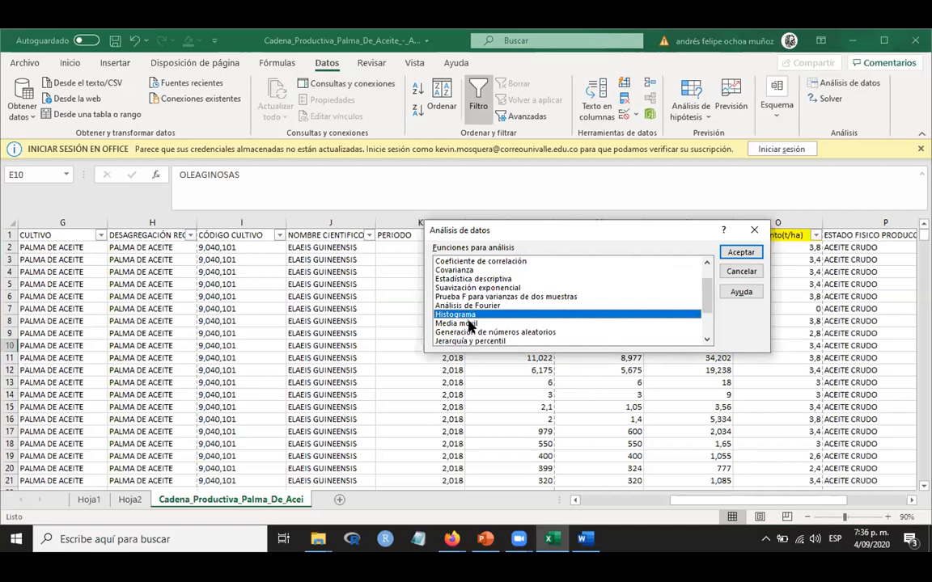
scroll(453, 307, up, 1)
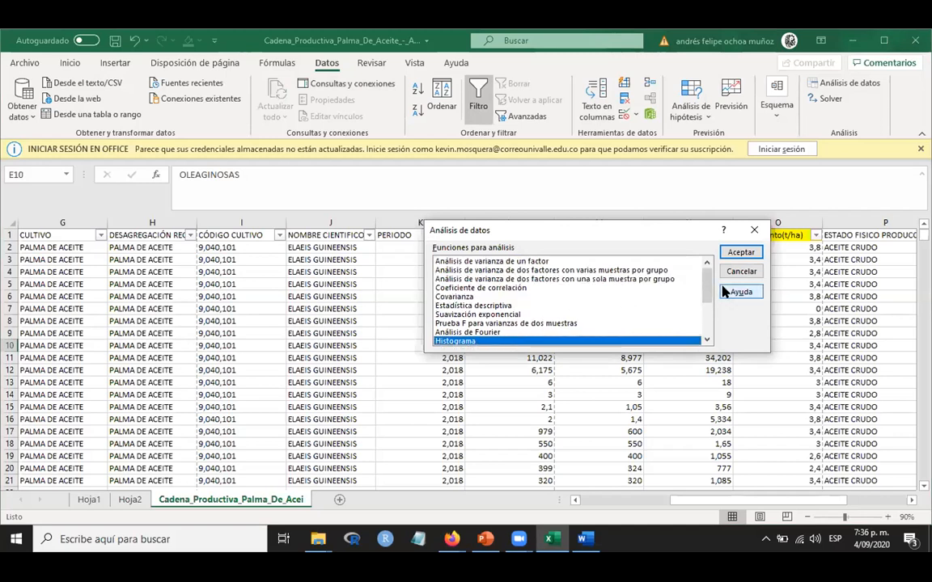
click(739, 252)
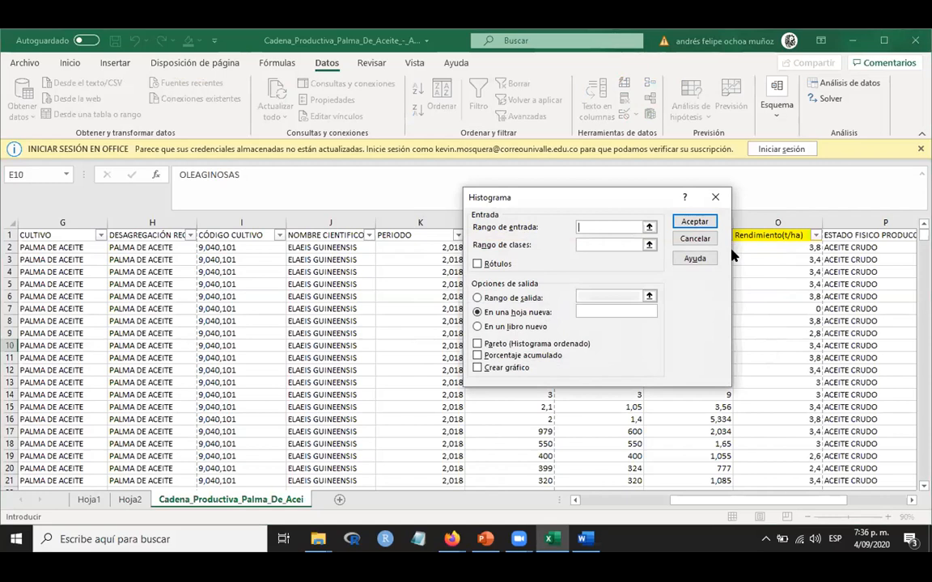
click(648, 230)
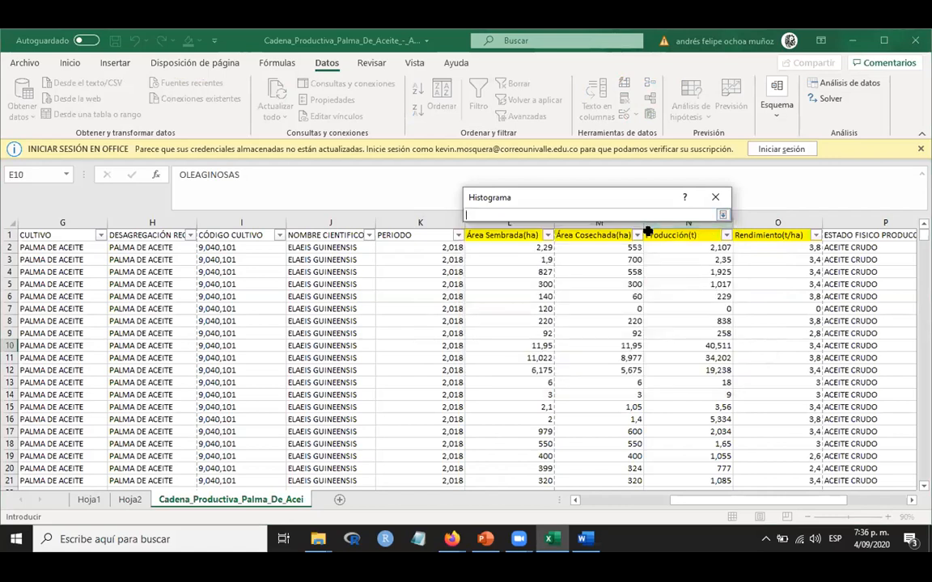
click(522, 236)
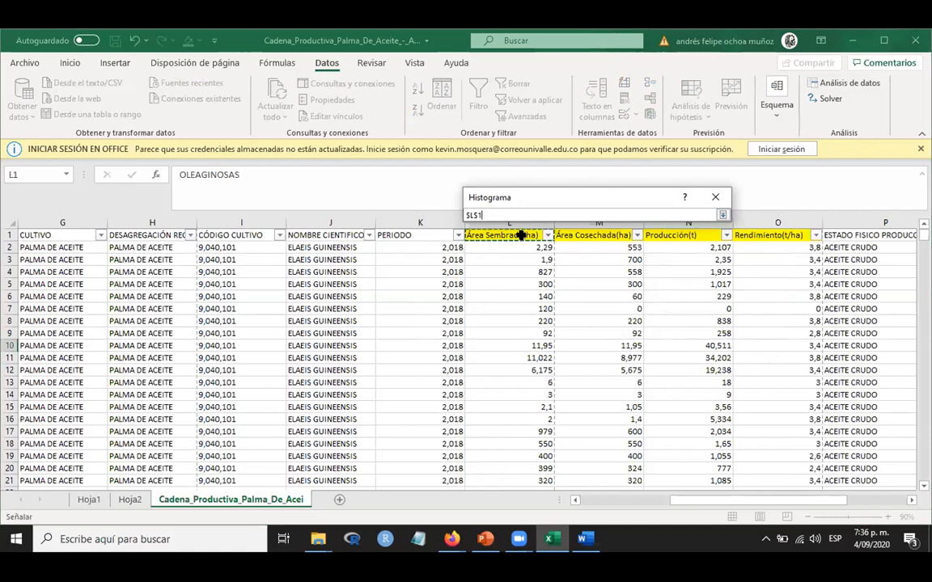
key(ctrl+shift+Down)
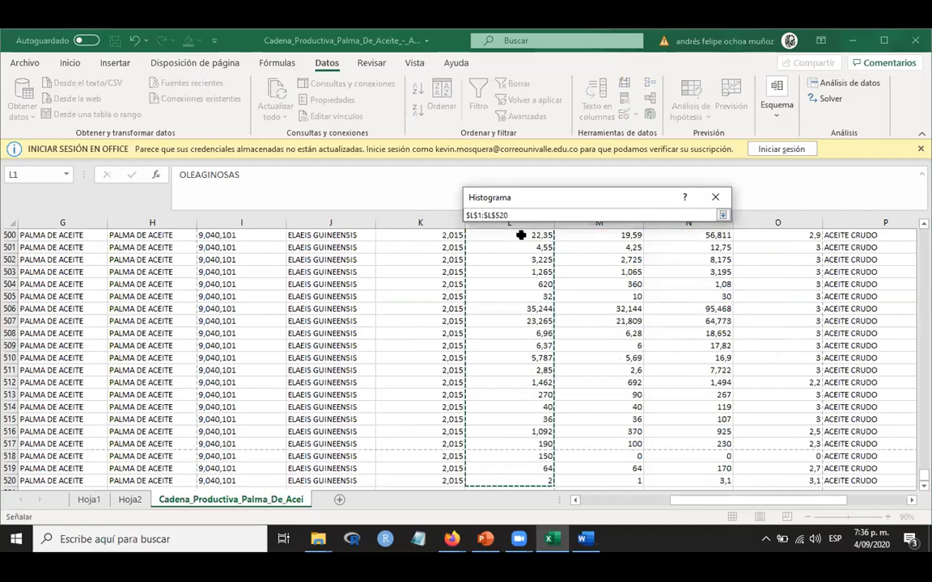
click(722, 216)
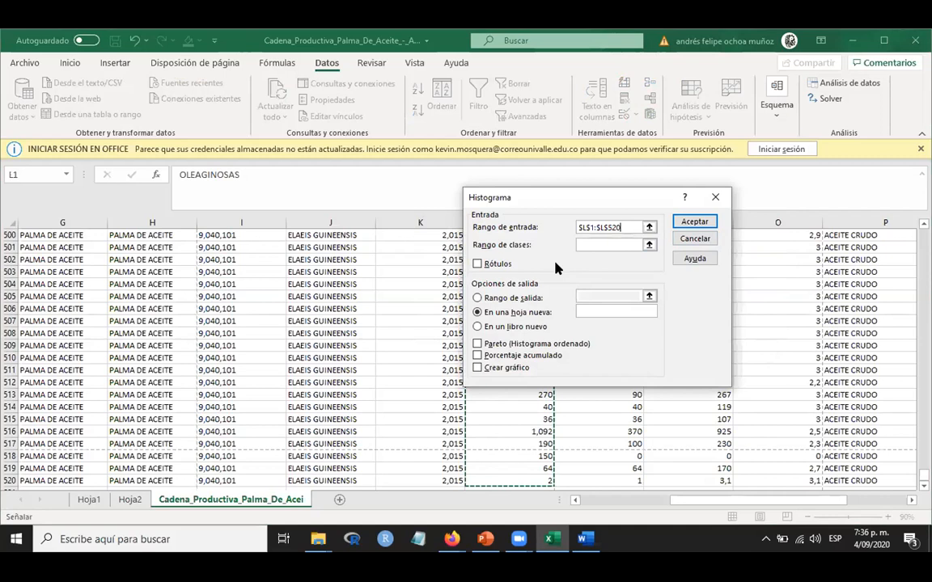
click(700, 239)
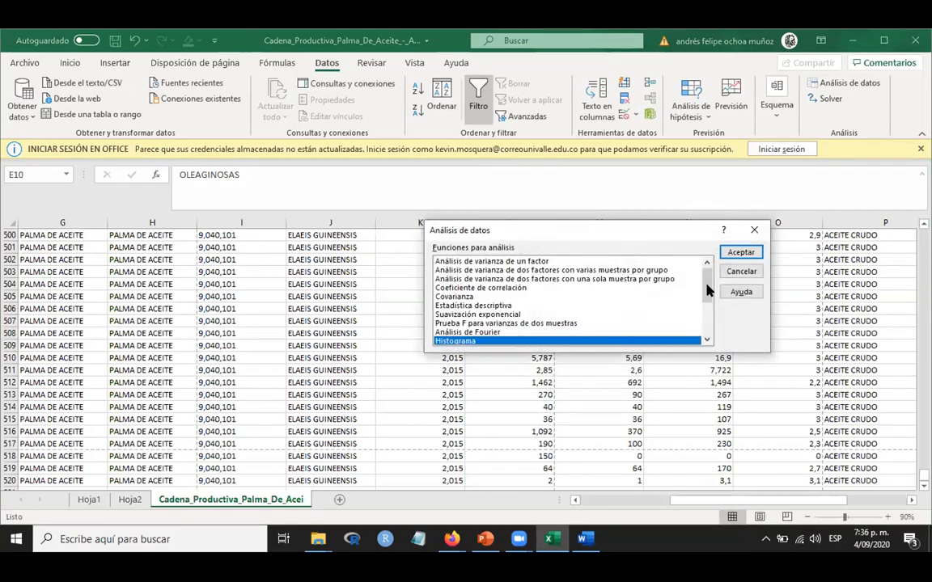
click(739, 272)
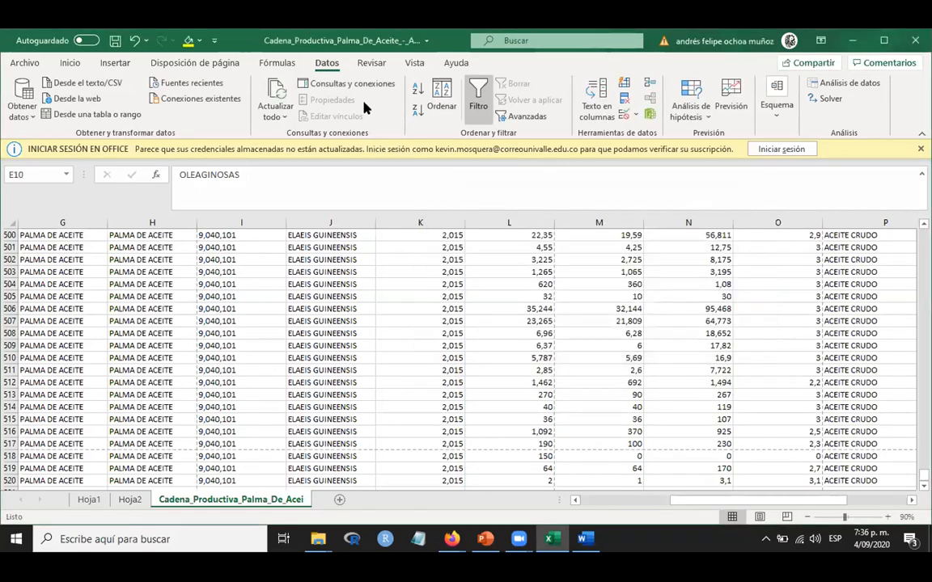
double_click(326, 64)
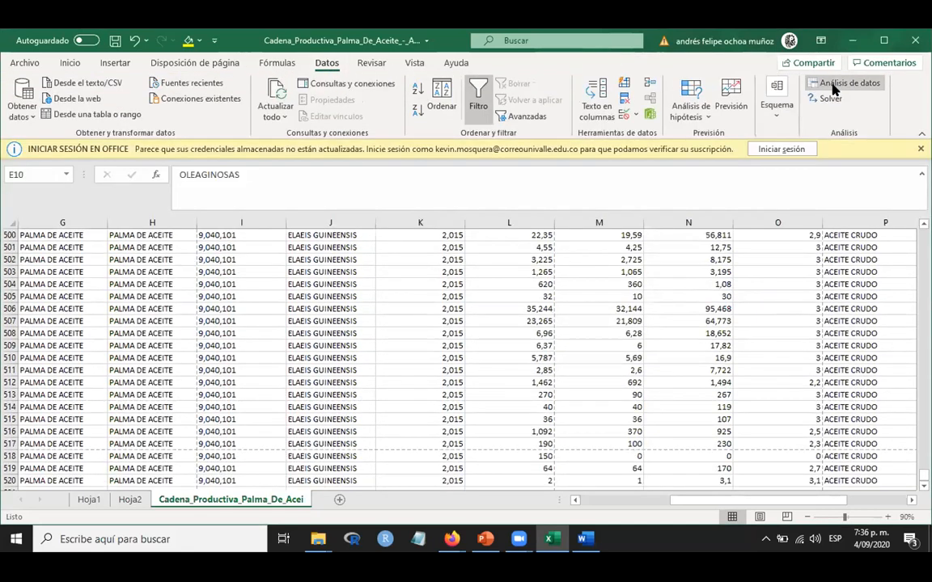
click(833, 87)
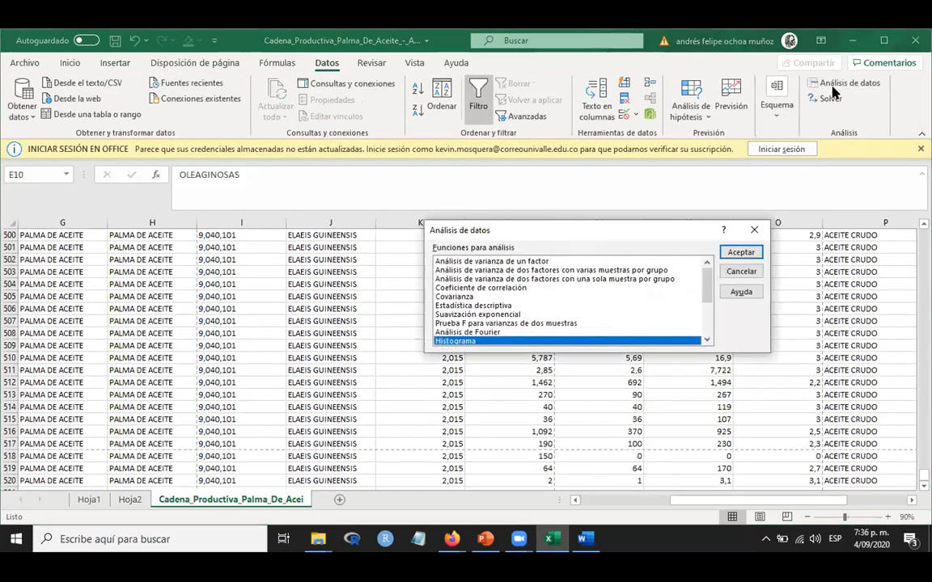
scroll(482, 337, down, 1)
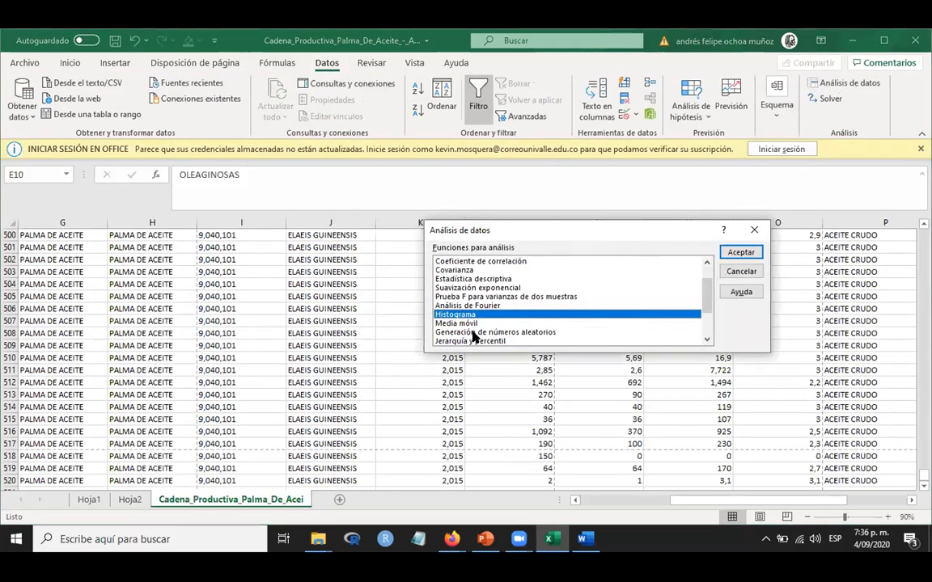
click(740, 253)
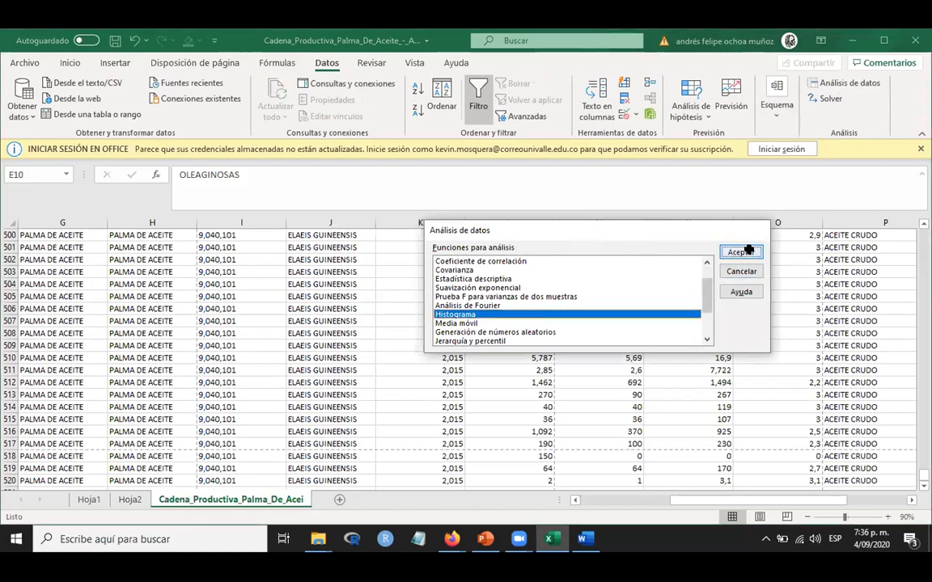
scroll(595, 292, up, 20)
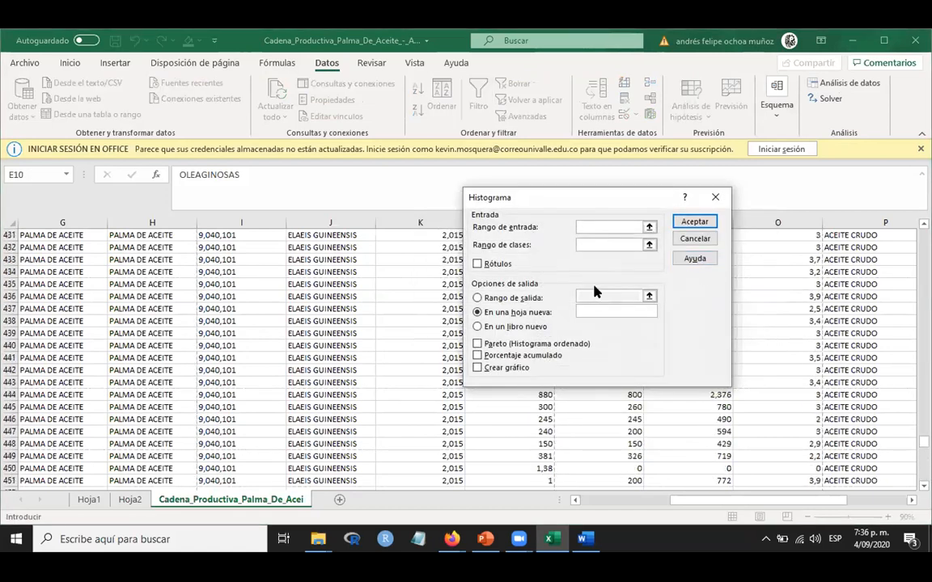
scroll(594, 292, up, 20)
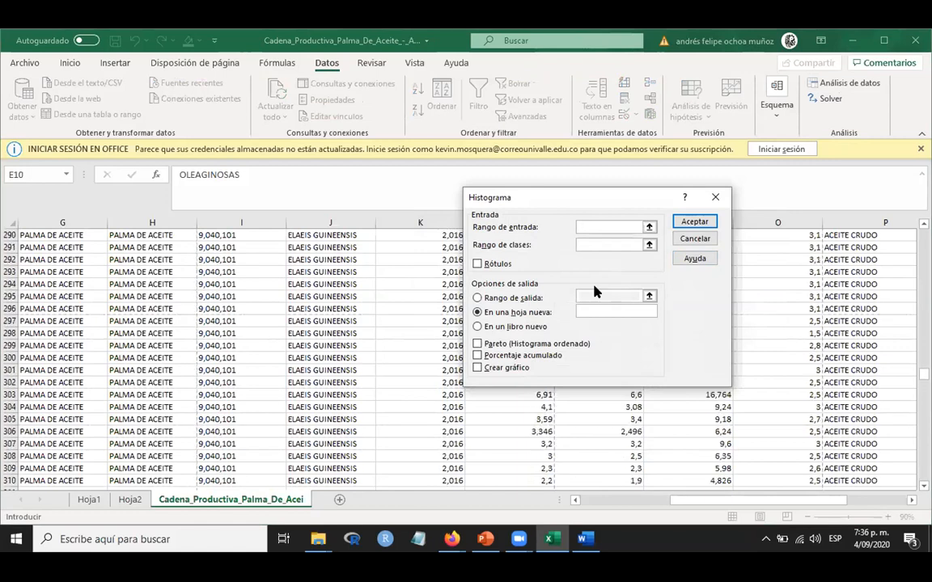
scroll(757, 221, up, 20)
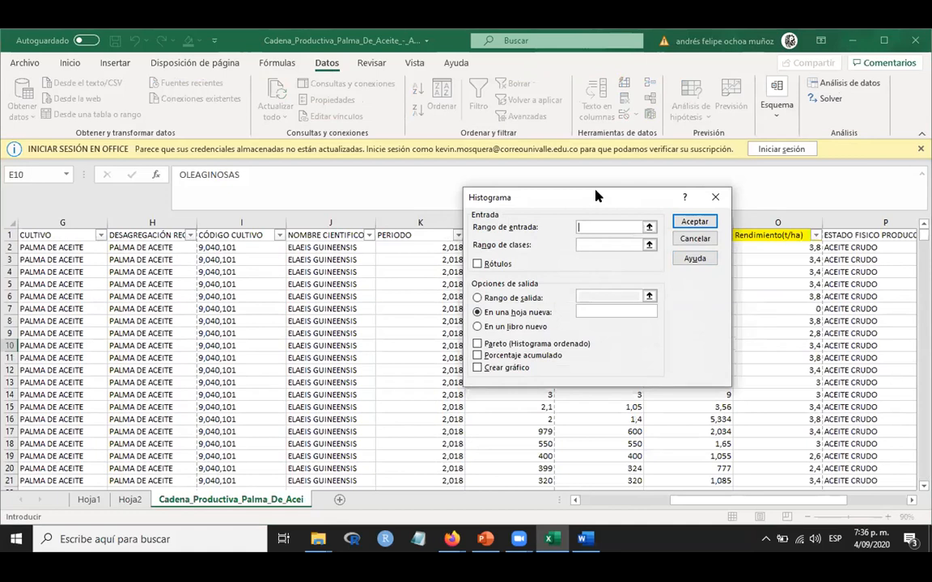
drag(596, 196, 702, 243)
click(809, 271)
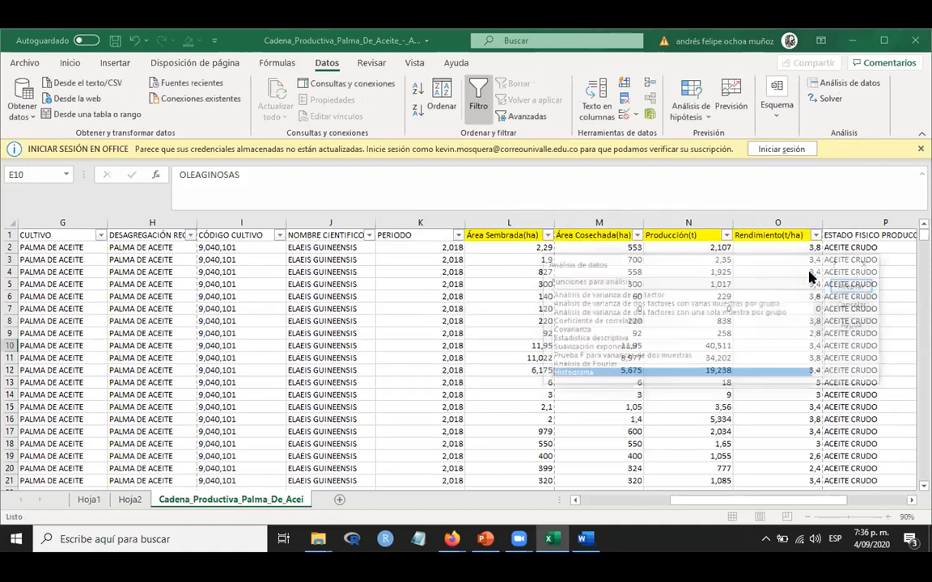
click(859, 306)
Step: Start a Histogram data analysis with the Producción(t) column, $N$1:$N$520, as the input range
click(844, 88)
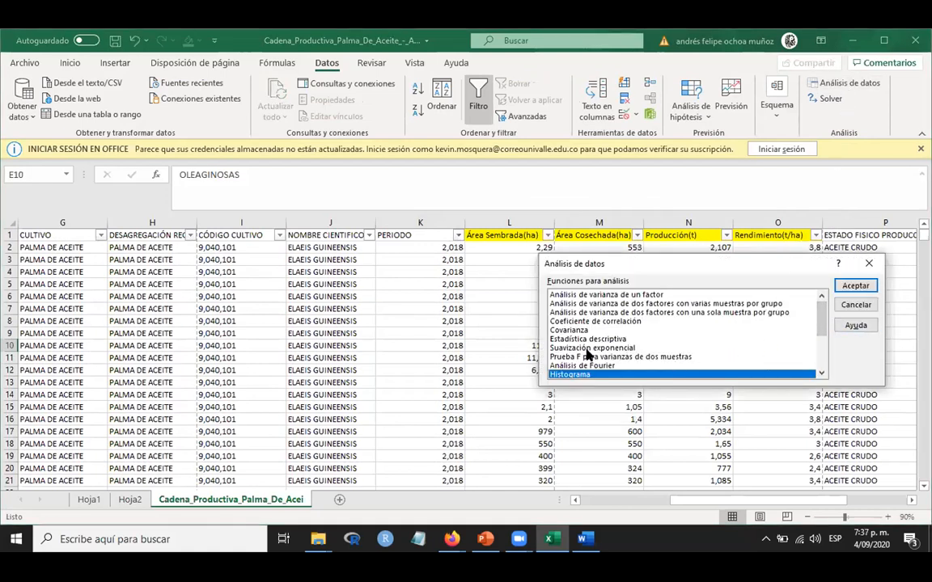
scroll(588, 357, down, 1)
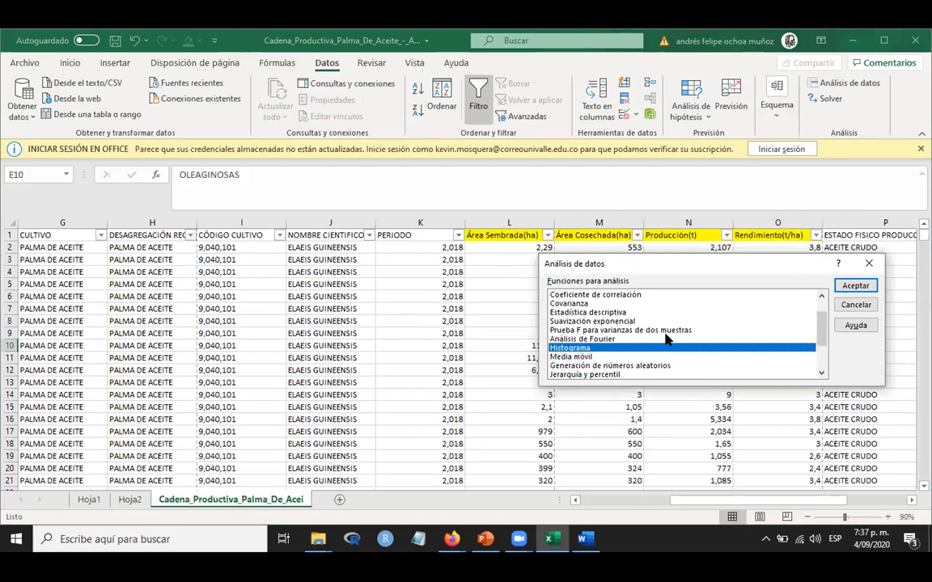
click(854, 287)
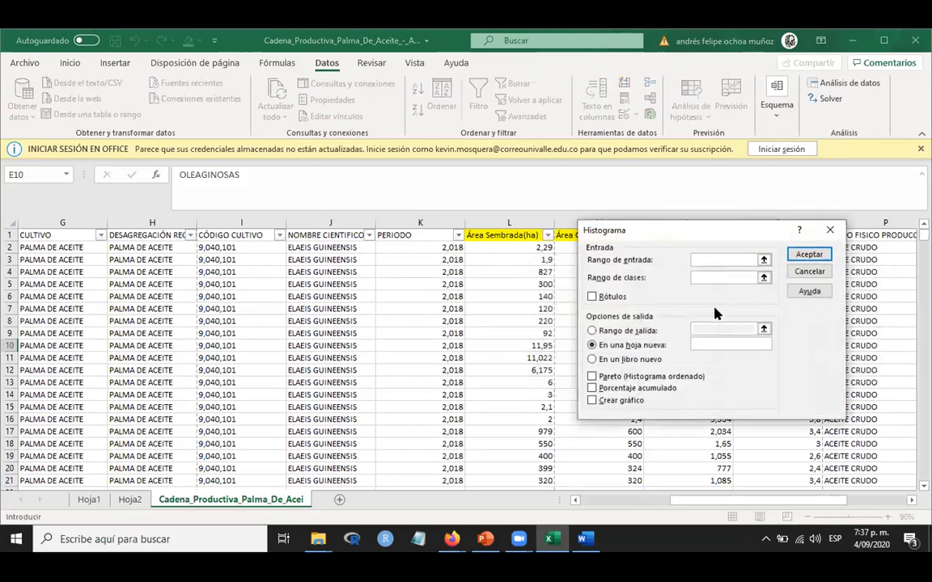
click(703, 234)
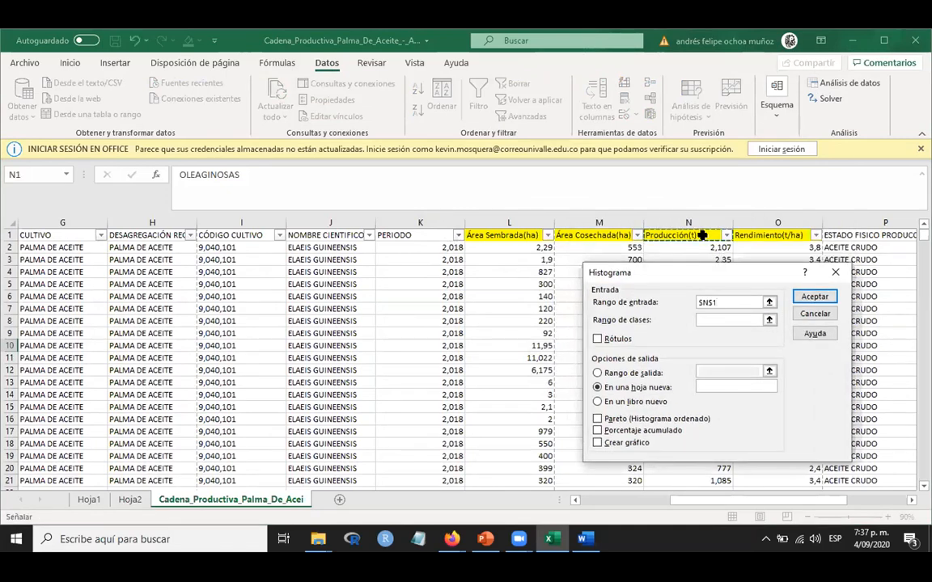
key(ctrl+shift+Down)
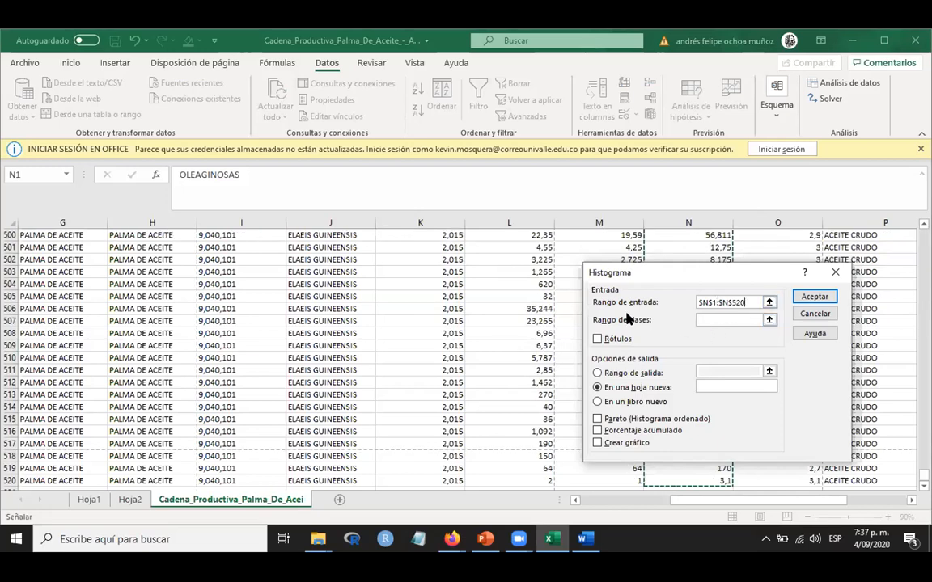
Step: Generate the histogram on a new sheet with labels (Rótulos), Pareto ordering, cumulative percentage and chart output enabled
click(598, 340)
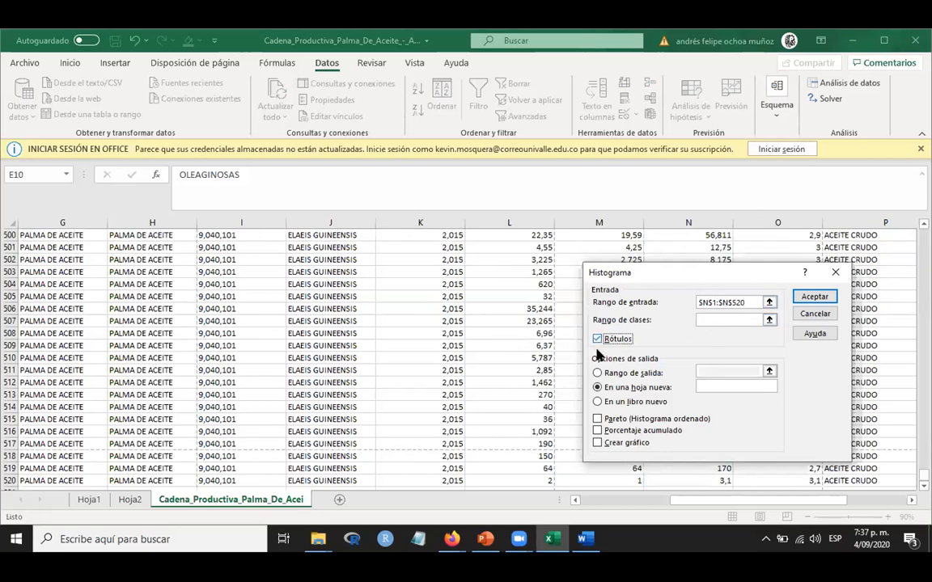
click(647, 419)
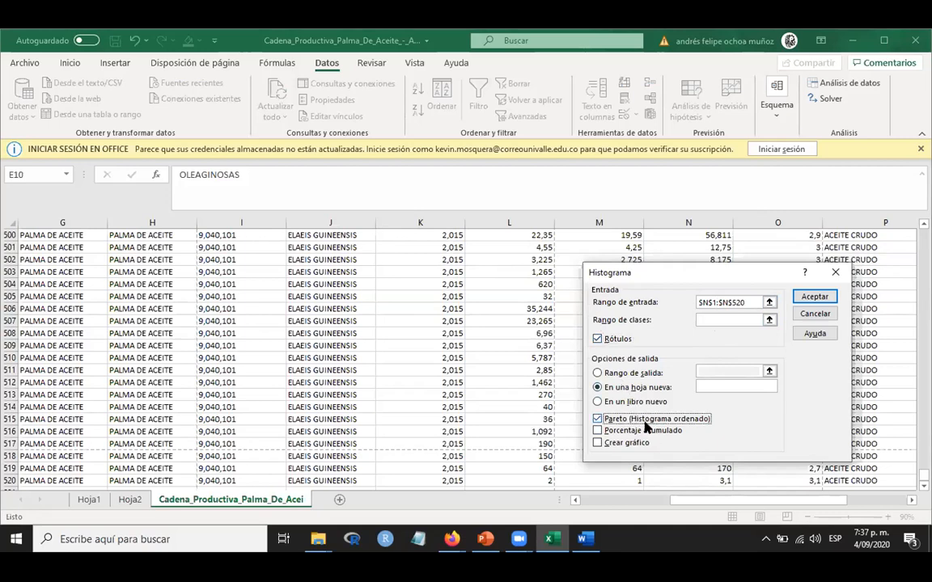
click(655, 431)
click(627, 443)
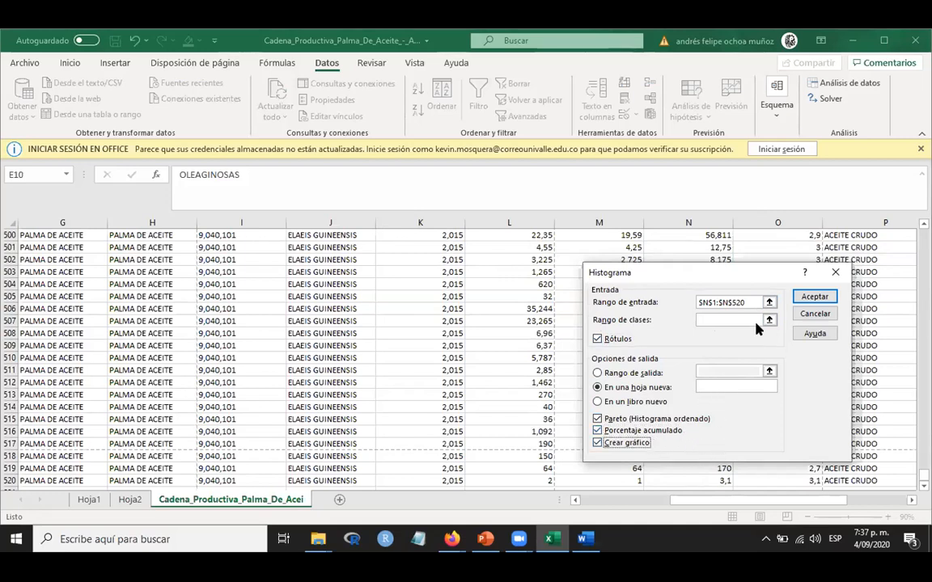
click(805, 297)
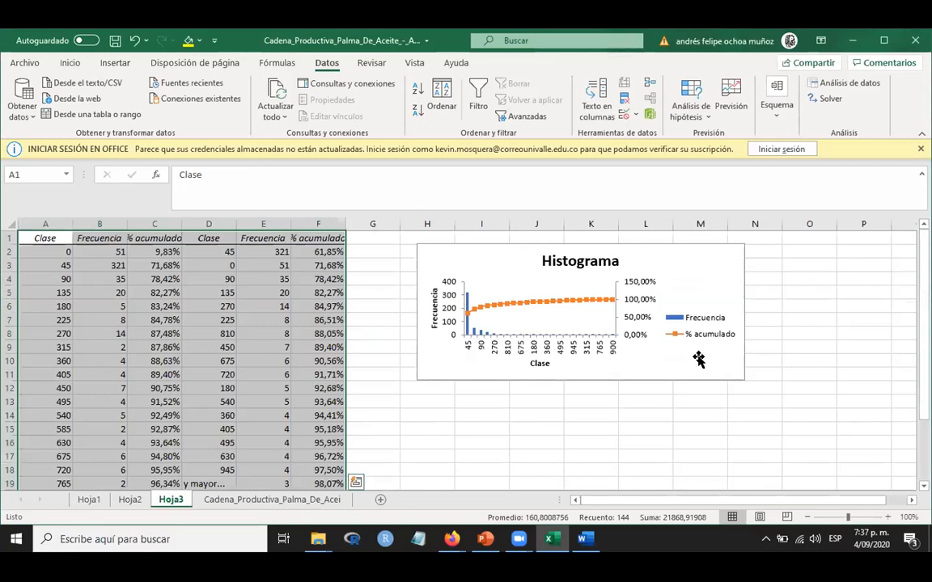
Step: Enlarge the histogram chart in height and width so it spans roughly columns H to N and rows 2 to 18
click(445, 380)
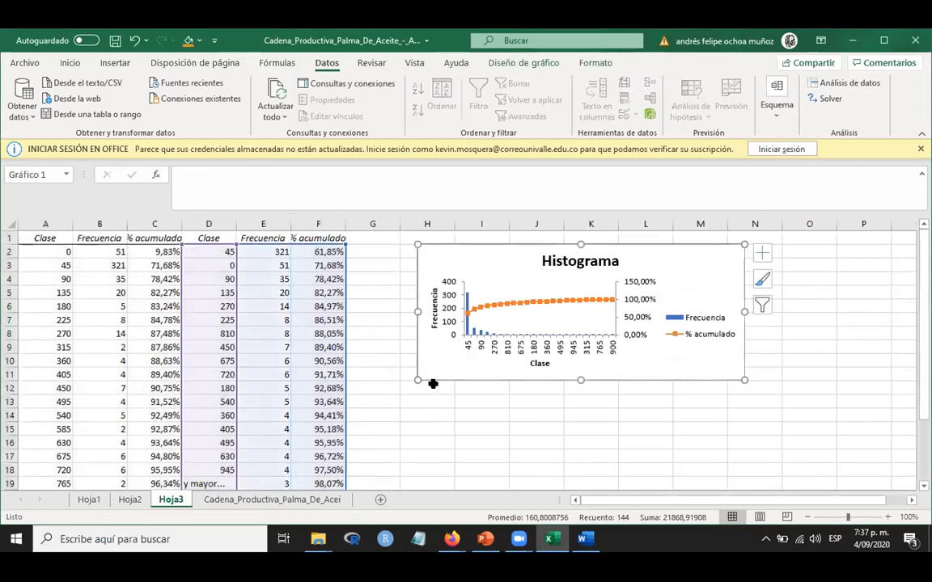
drag(417, 379, 408, 417)
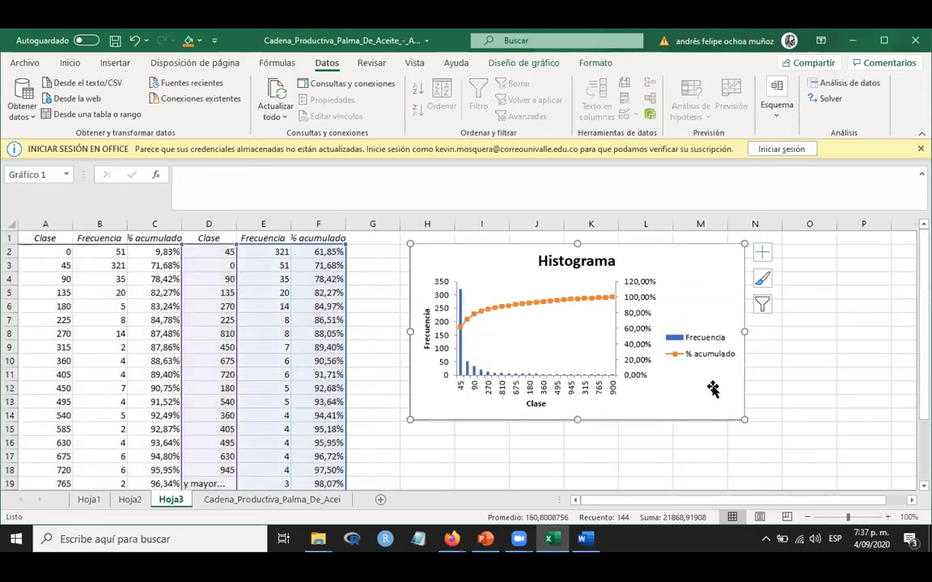
drag(741, 421, 764, 452)
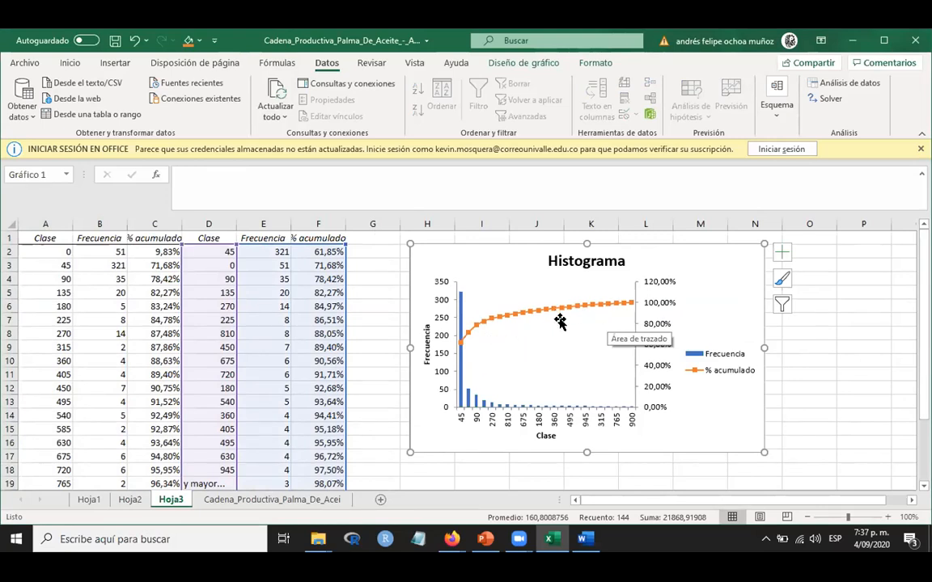
drag(410, 452, 402, 472)
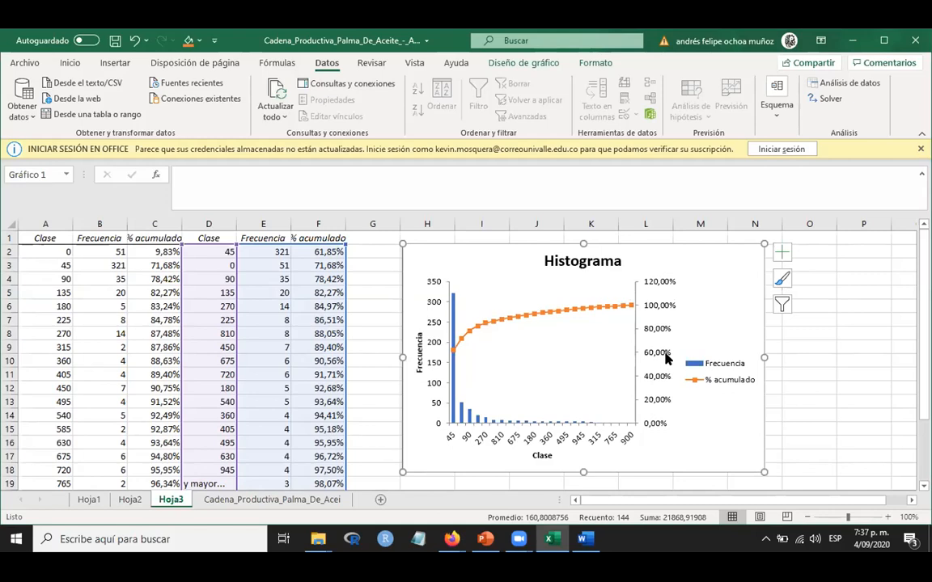
Step: Change the chart title to "Histograma para la variable producción"
click(587, 261)
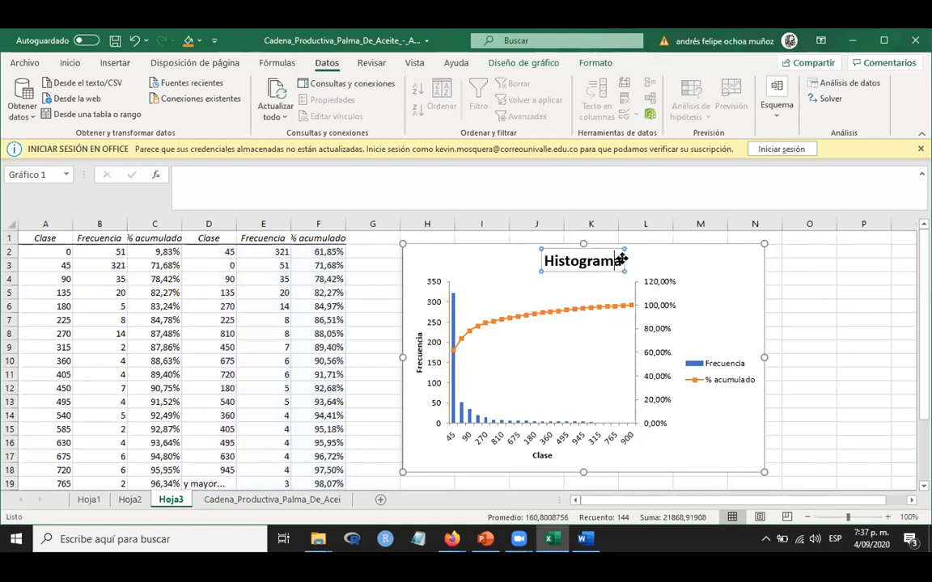
click(618, 264)
text(PA)
key(BackSpace)
key(BackSpace)
key(BackSpace)
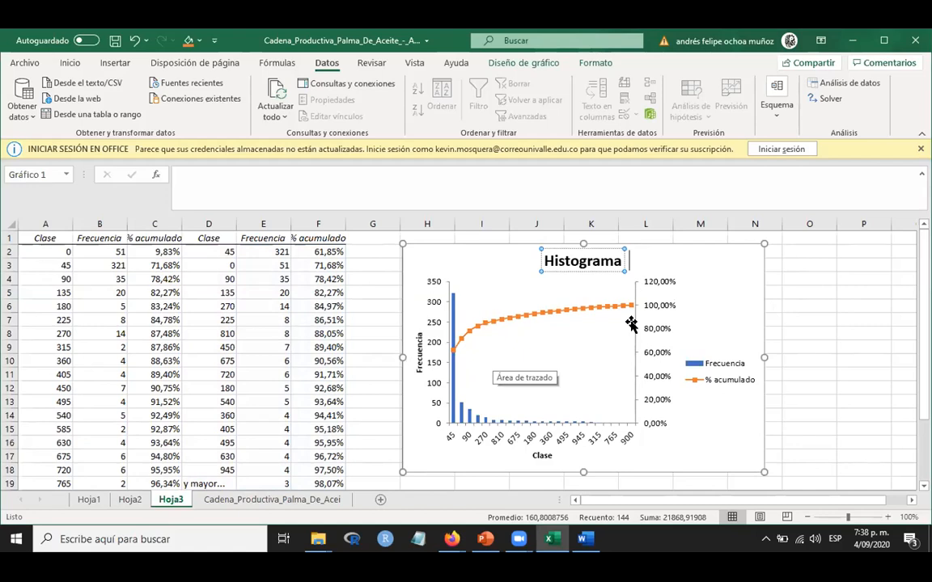
text(par)
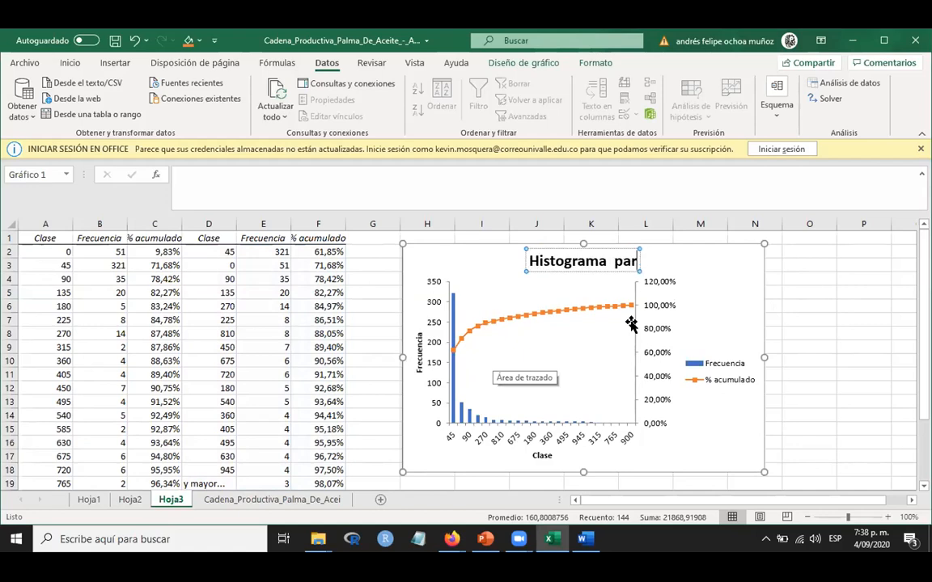
text(a la vari)
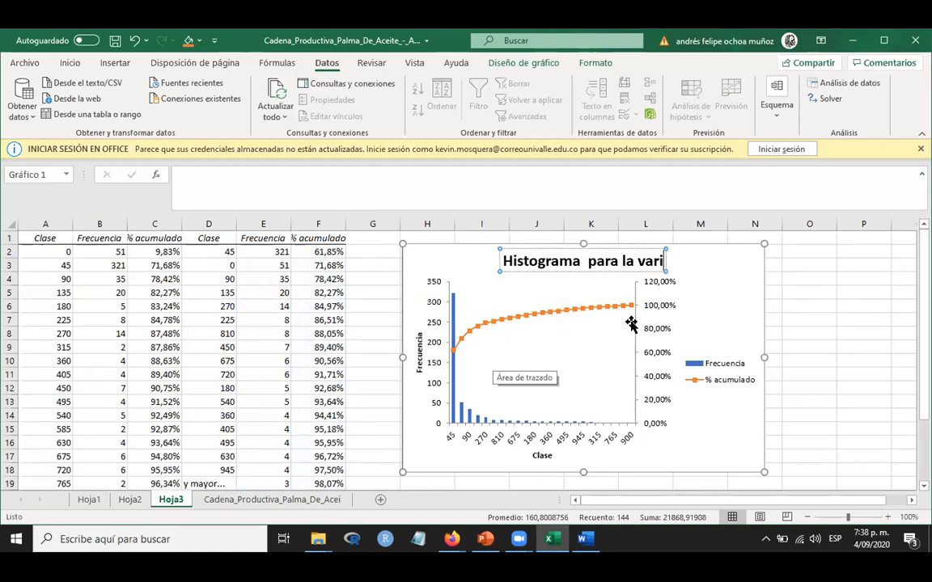
text(able pro)
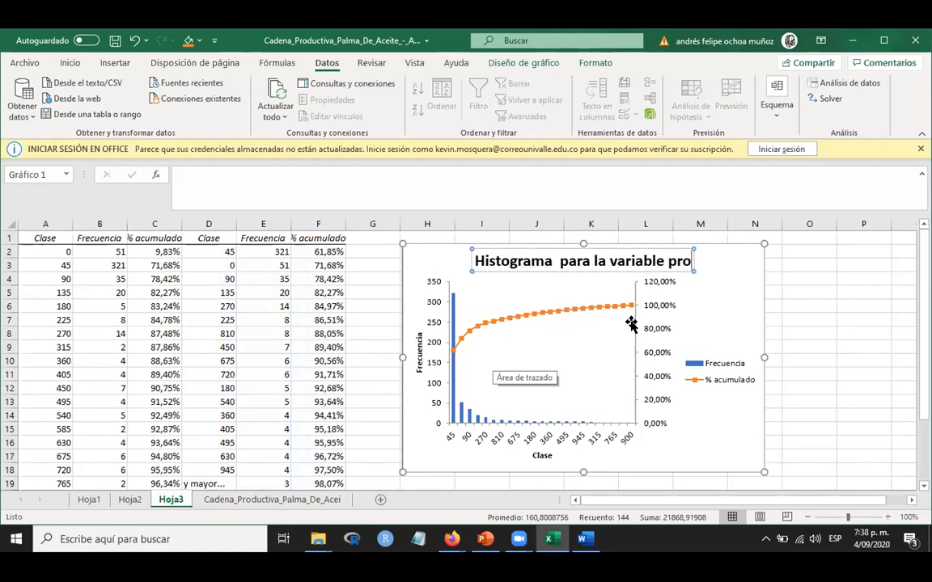
text(ducción)
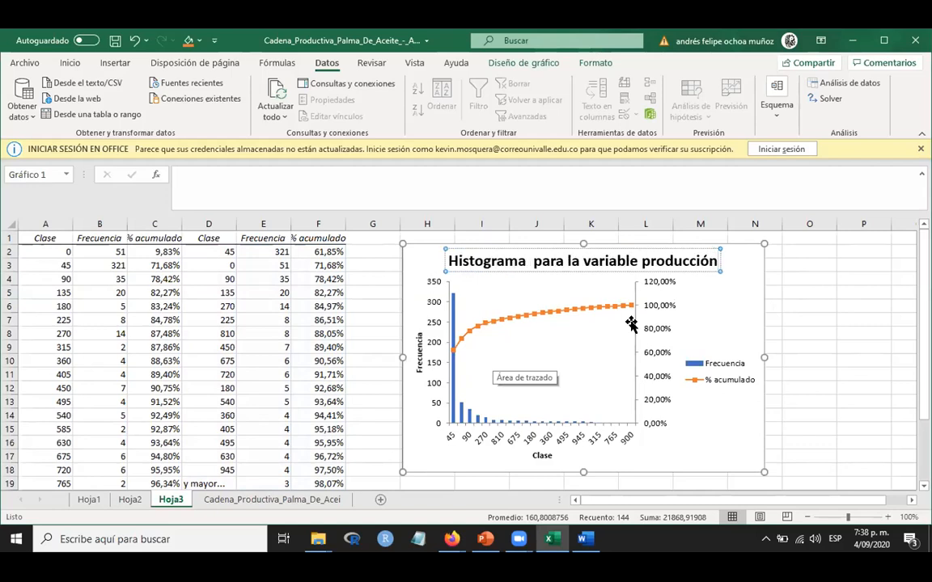
click(838, 310)
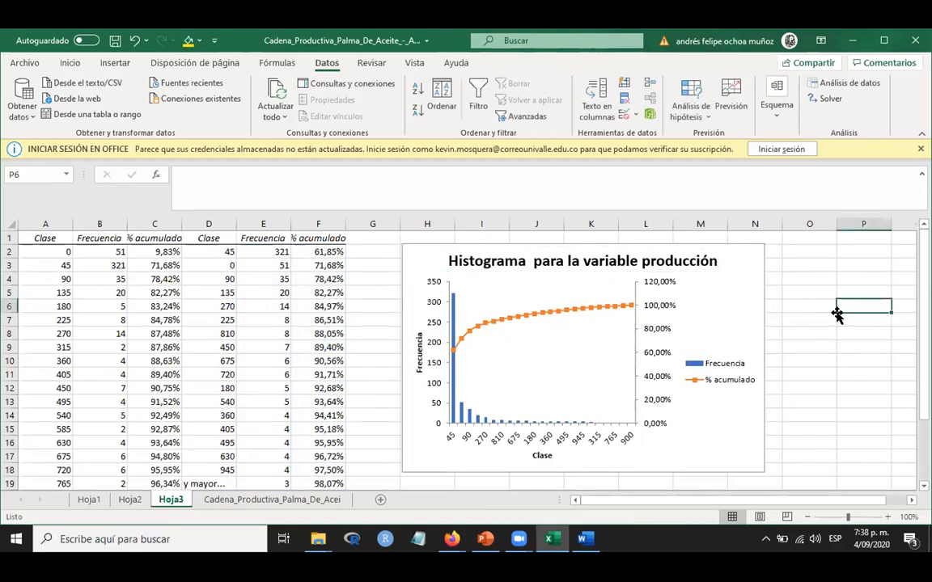
Step: Enlarge the histogram chart slightly more and autofit the widths of columns E and F to their contents
click(442, 259)
drag(764, 472, 782, 478)
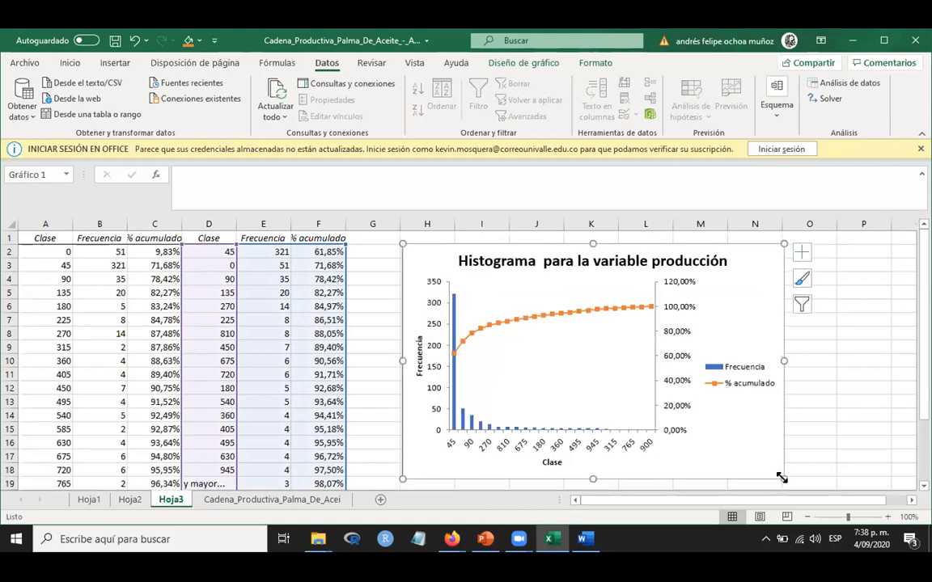
double_click(289, 224)
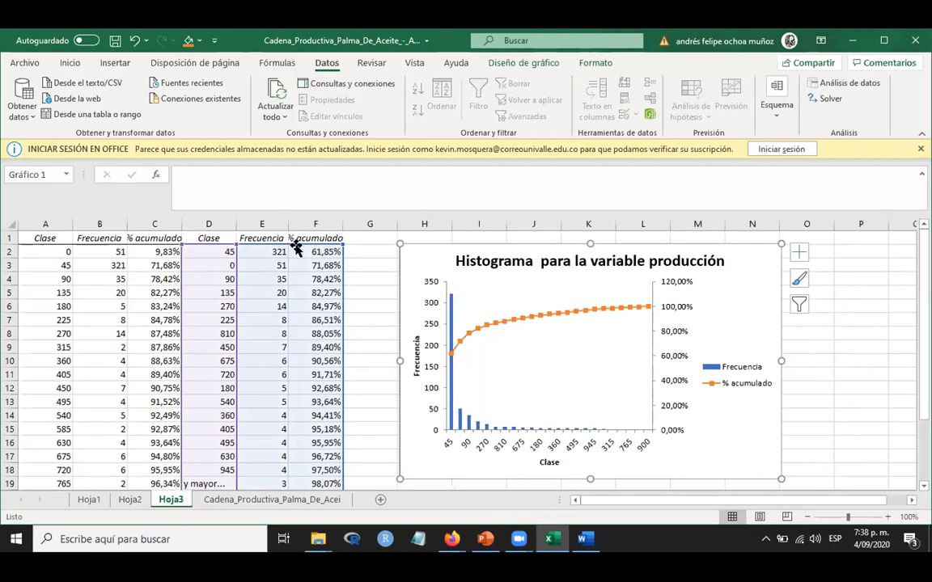
double_click(343, 224)
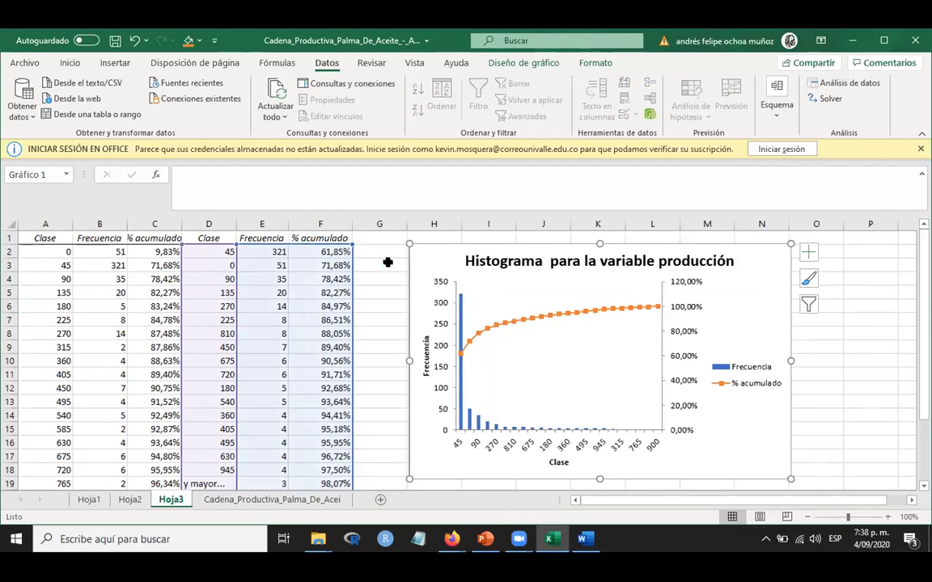
scroll(389, 262, down, 3)
scroll(390, 265, up, 3)
Step: Apply a quick layout to the producción histogram that removes the legend and the gaps between the frequency columns
click(487, 248)
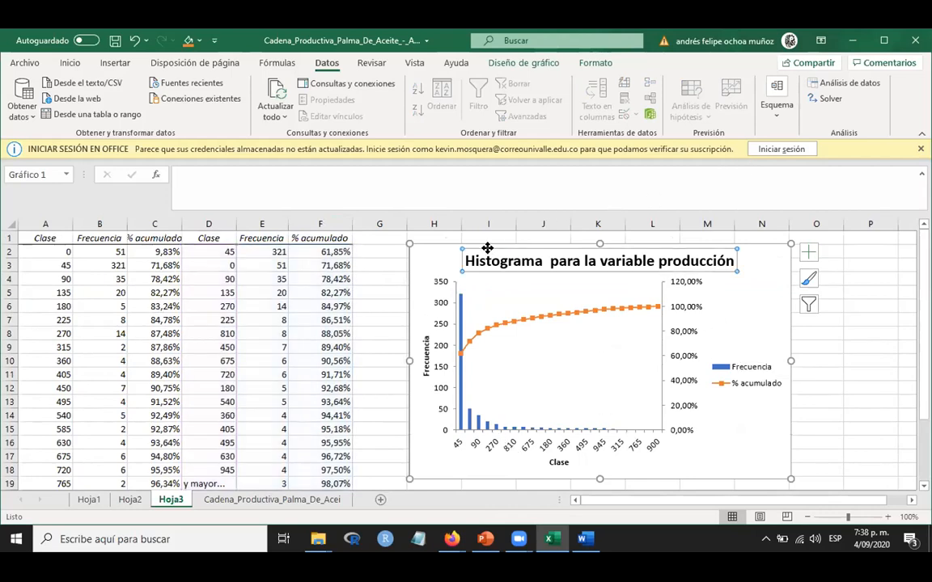
click(422, 245)
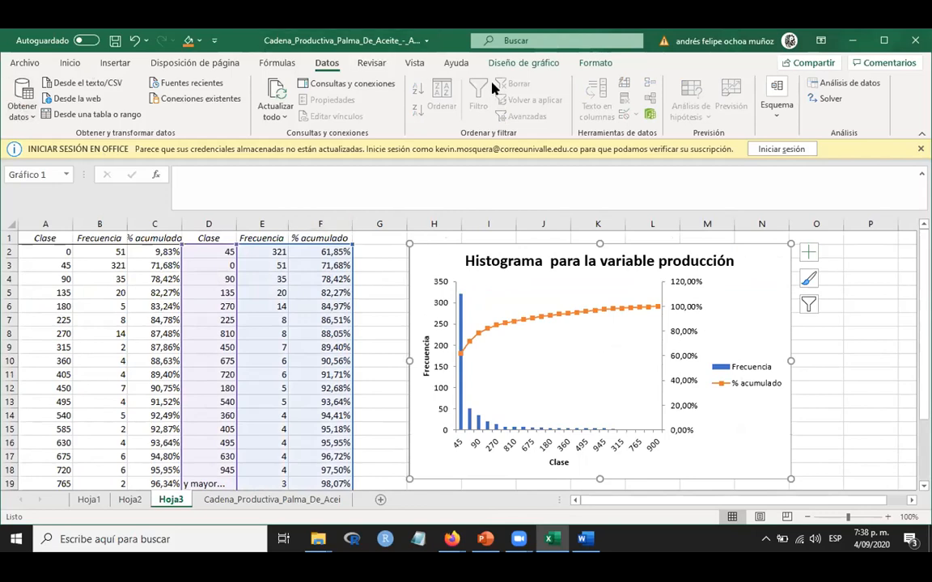
click(511, 63)
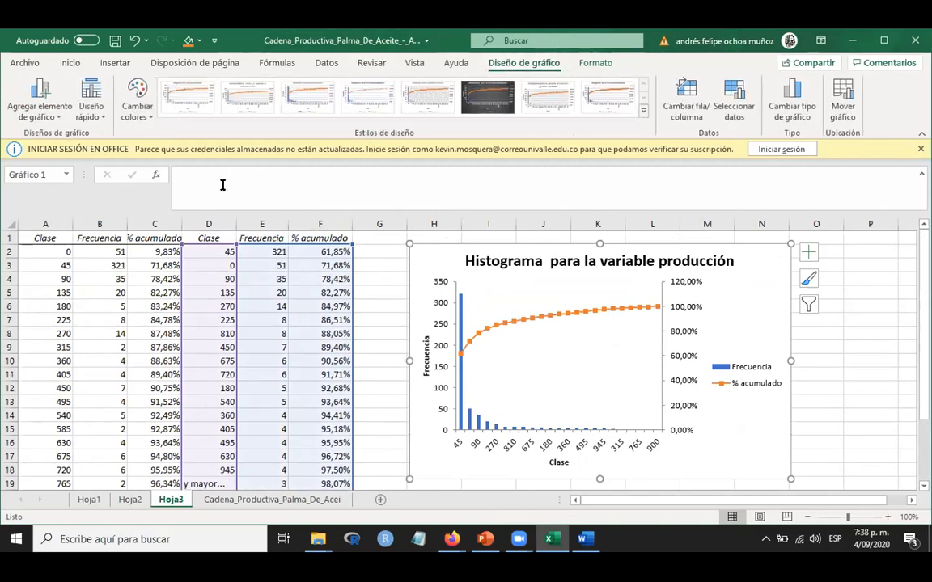
click(25, 113)
click(48, 98)
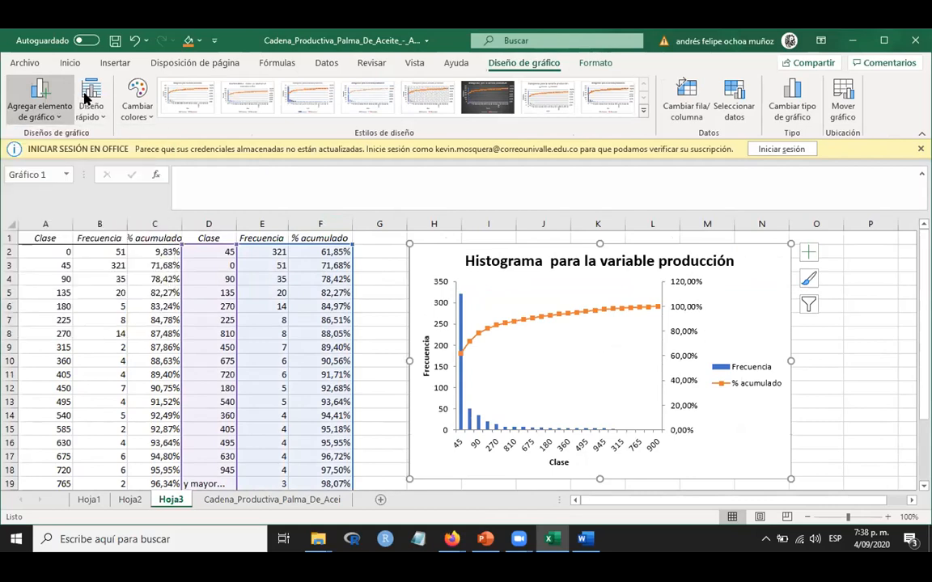
click(87, 99)
click(139, 202)
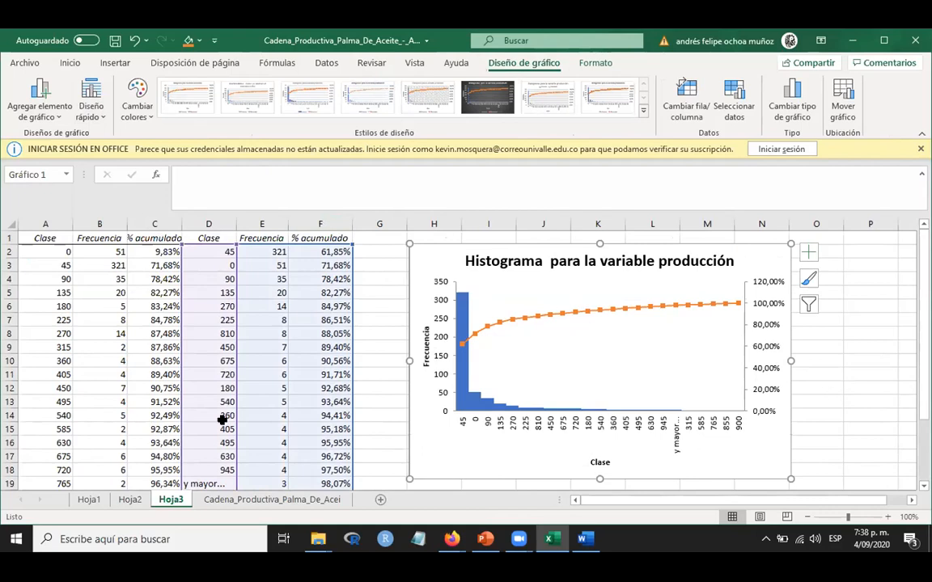
Step: Autofit the widths of columns B and C and resize the histogram chart to span roughly columns H to M
double_click(127, 222)
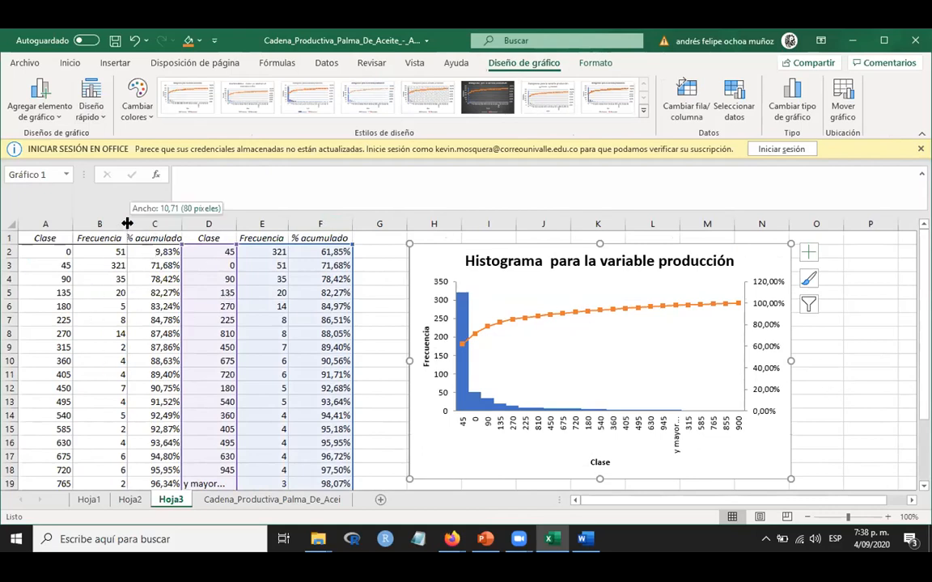
double_click(176, 222)
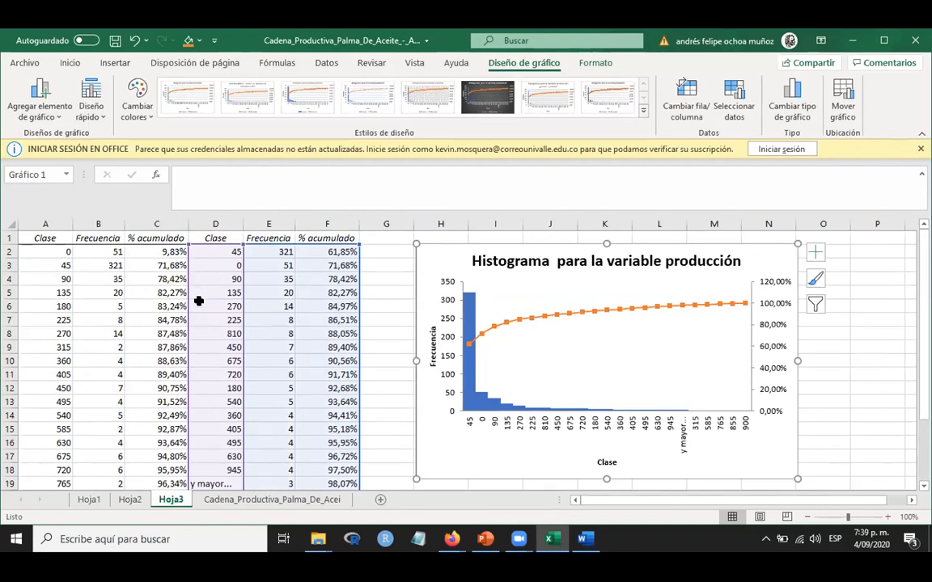
drag(797, 361, 823, 361)
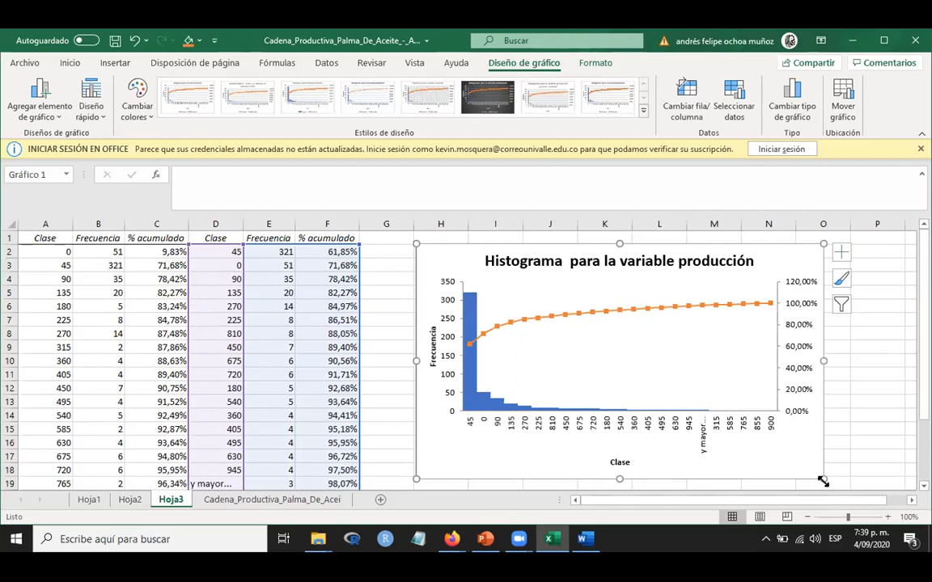
drag(821, 361, 722, 363)
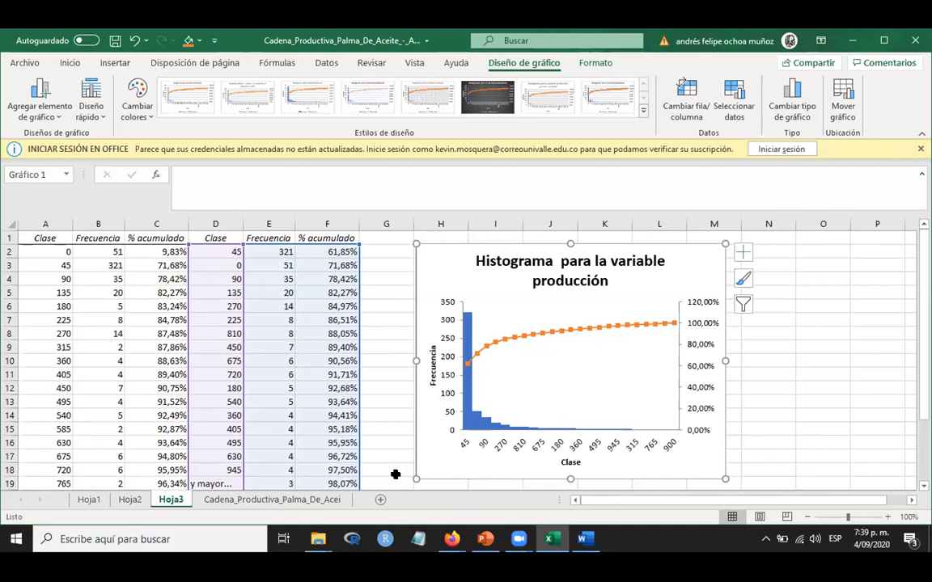
Step: Generate a histogram of Área Cosechada(ha) from $M$1:$M$520 on a new sheet, with labels, Pareto ordering, cumulative percentage and chart output
click(301, 502)
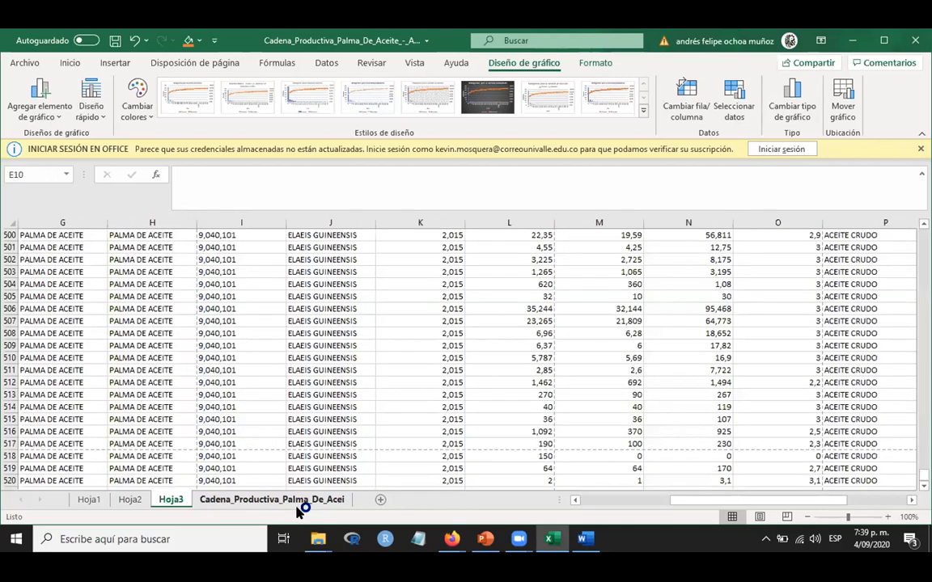
scroll(622, 393, up, 3)
click(923, 452)
drag(923, 452, 903, 222)
click(736, 285)
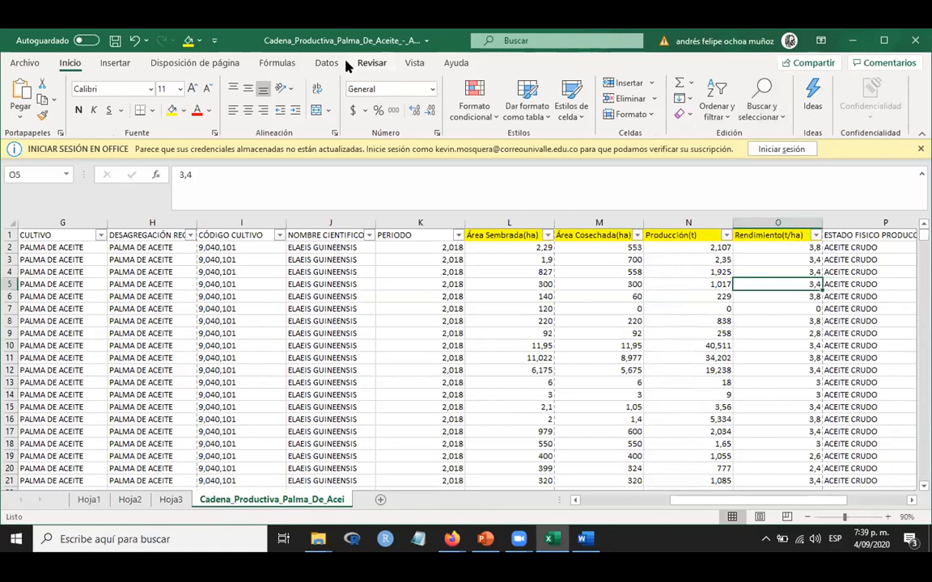
click(327, 62)
click(846, 83)
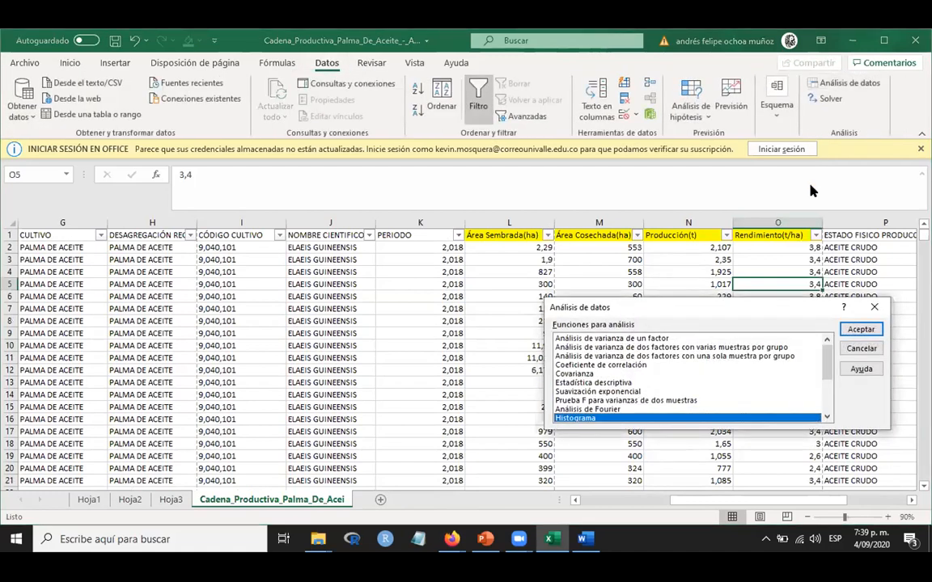
click(861, 329)
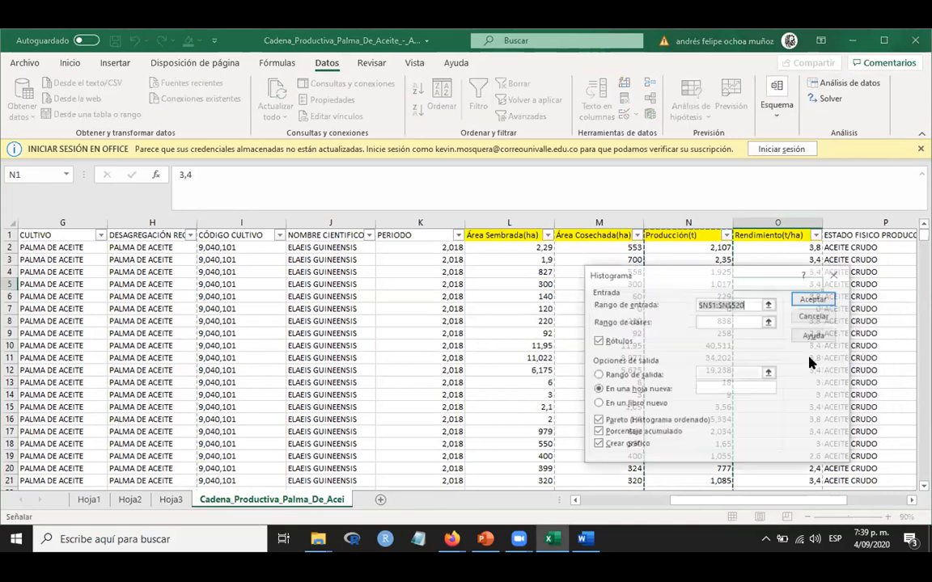
click(596, 234)
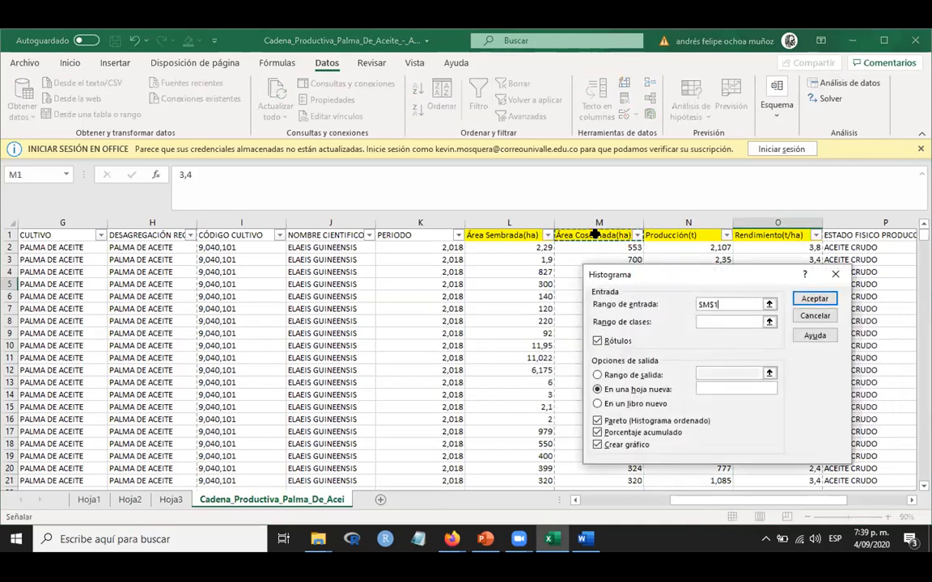
key(ctrl+shift+Down)
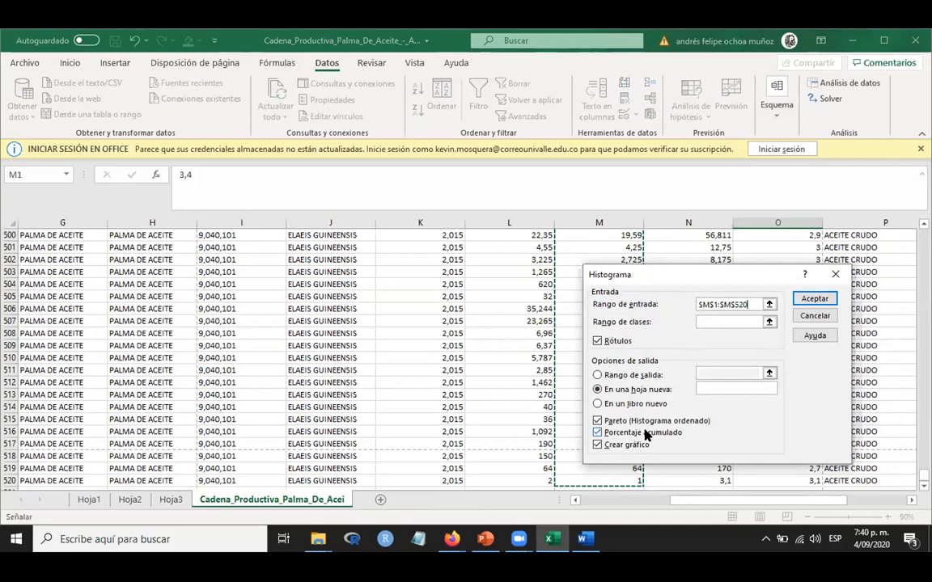
click(808, 300)
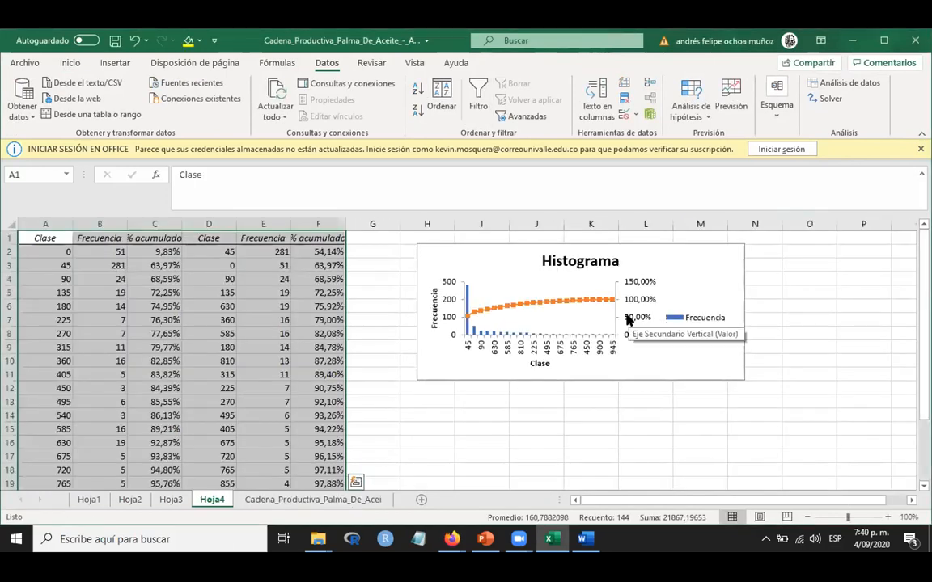
Step: Enlarge the new histogram chart so it spans roughly columns H to N and rows 2 to 16
click(700, 368)
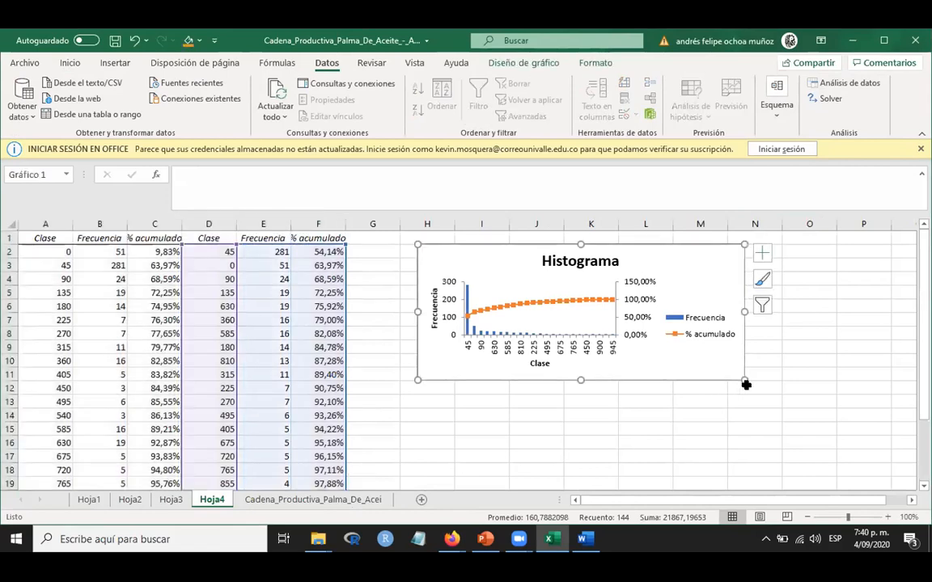
drag(581, 379, 581, 429)
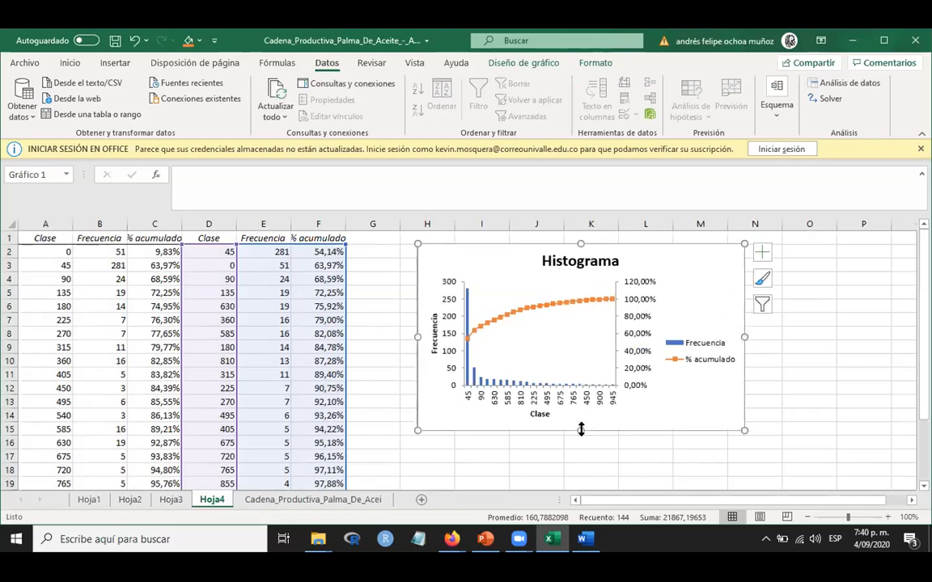
drag(744, 431, 758, 440)
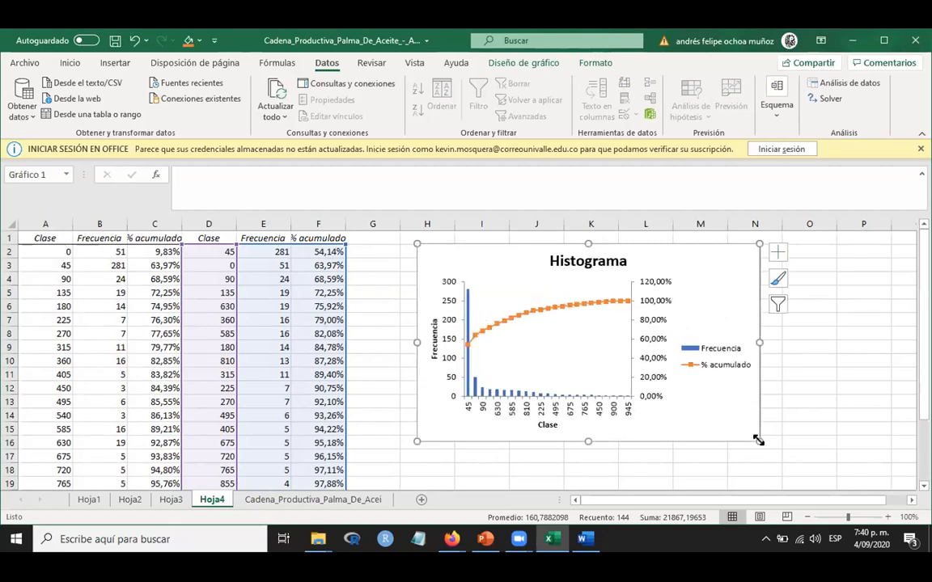
Step: Change the chart title to "Histograma cosechada"
click(595, 261)
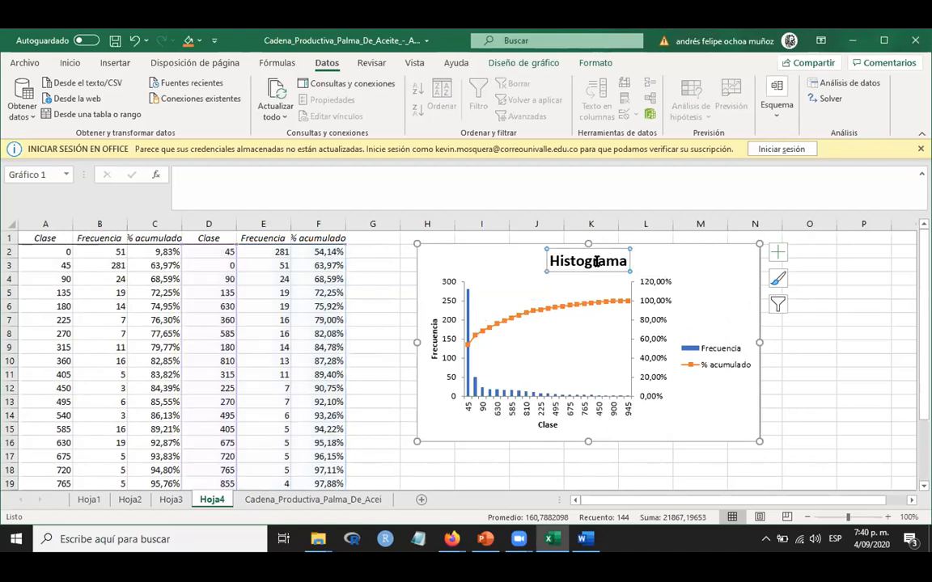
click(625, 261)
text(cosechada)
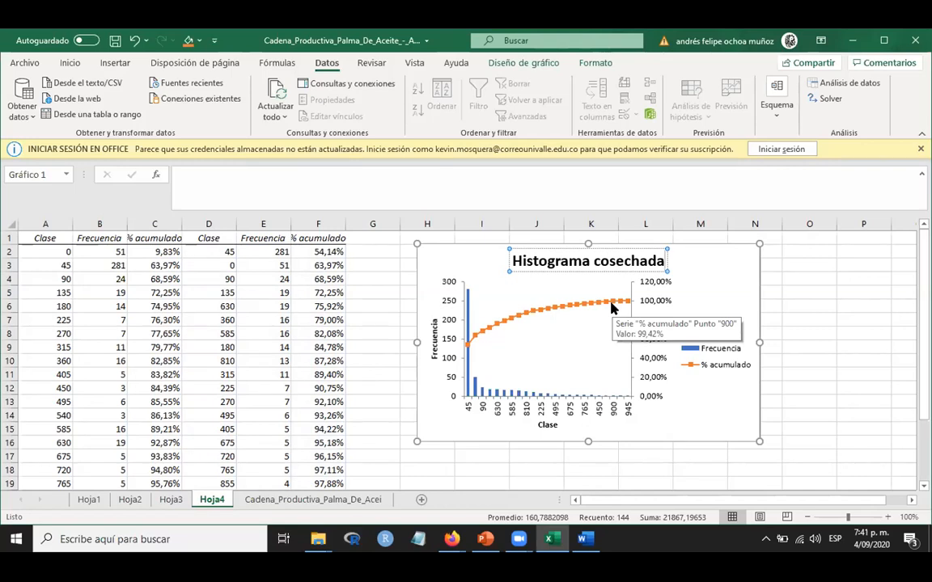
Step: Insert a box-and-whisker chart (Cajas y bigotes) of the Producción(t) data in N1:N520 on the palm oil data sheet and enlarge it
click(353, 499)
scroll(706, 298, up, 20)
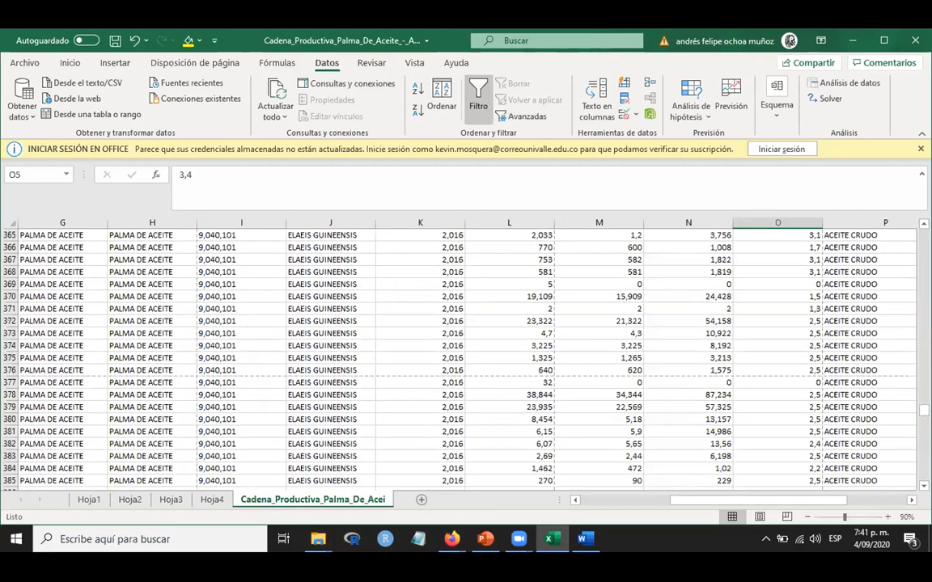
scroll(705, 298, up, 20)
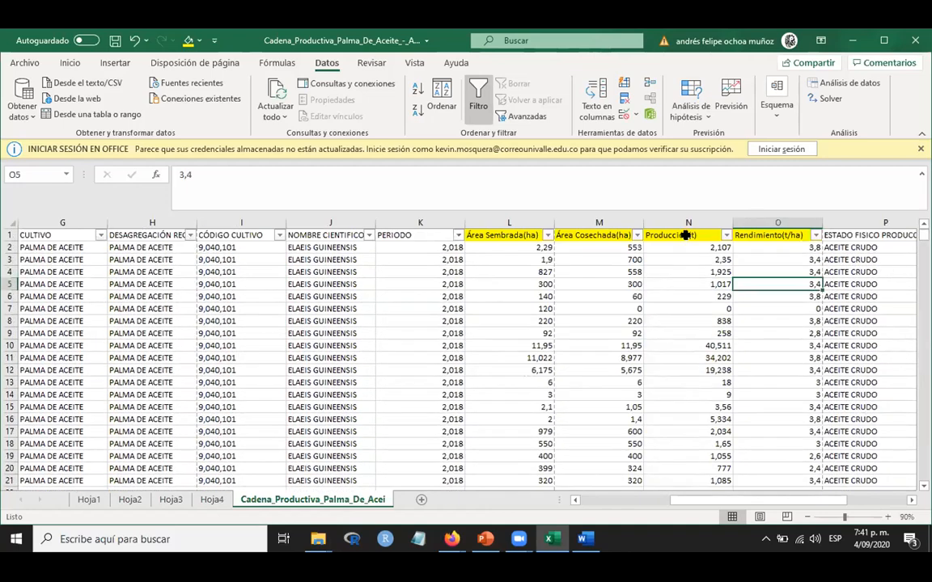
click(687, 236)
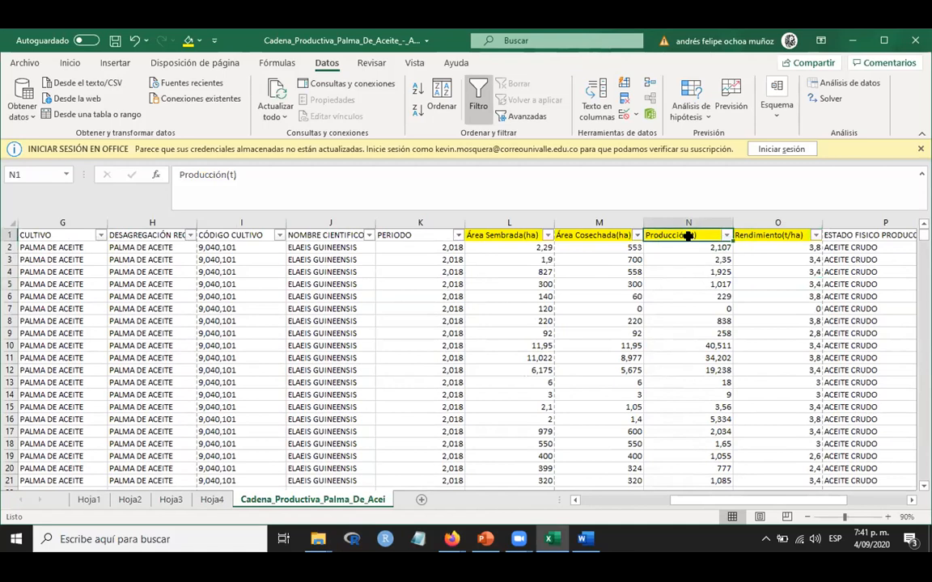
key(ctrl+shift+Down)
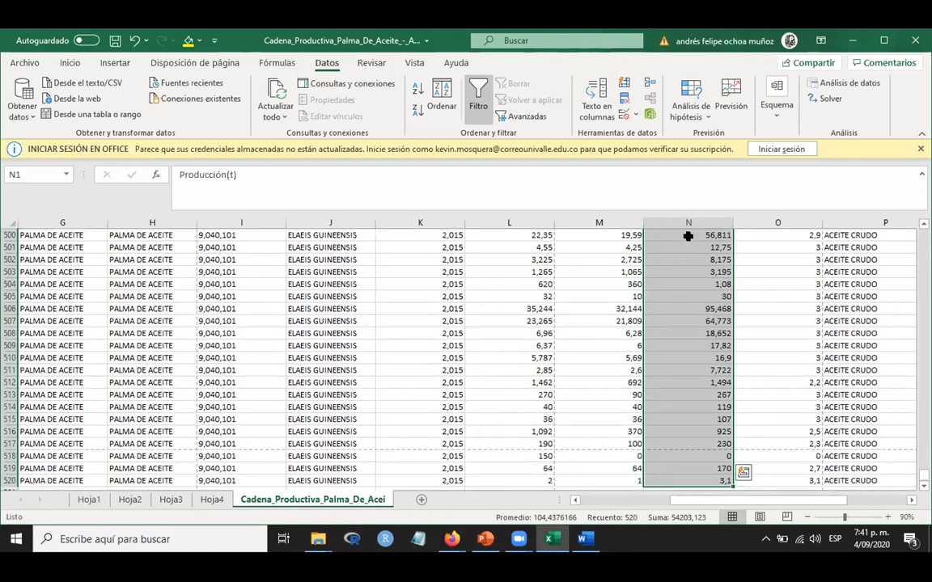
click(115, 63)
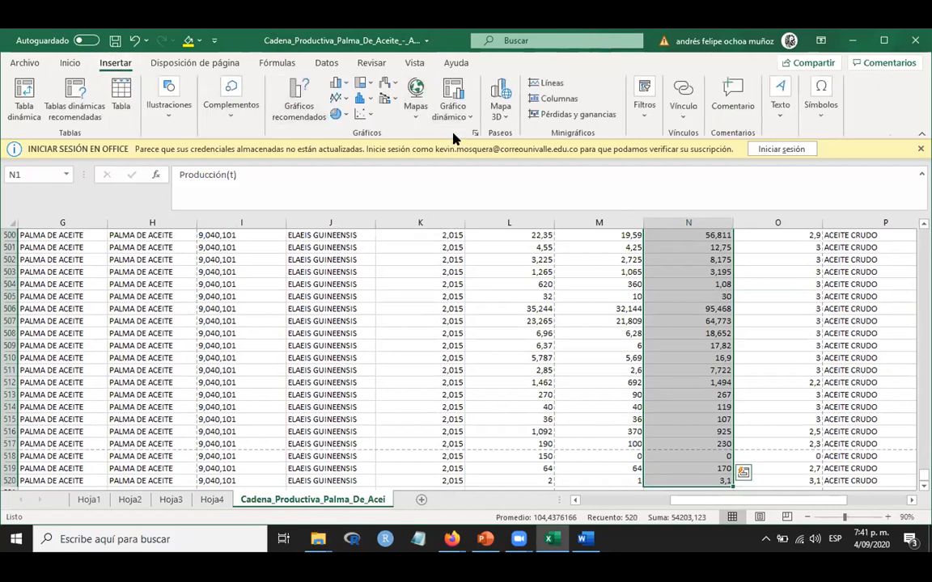
click(474, 134)
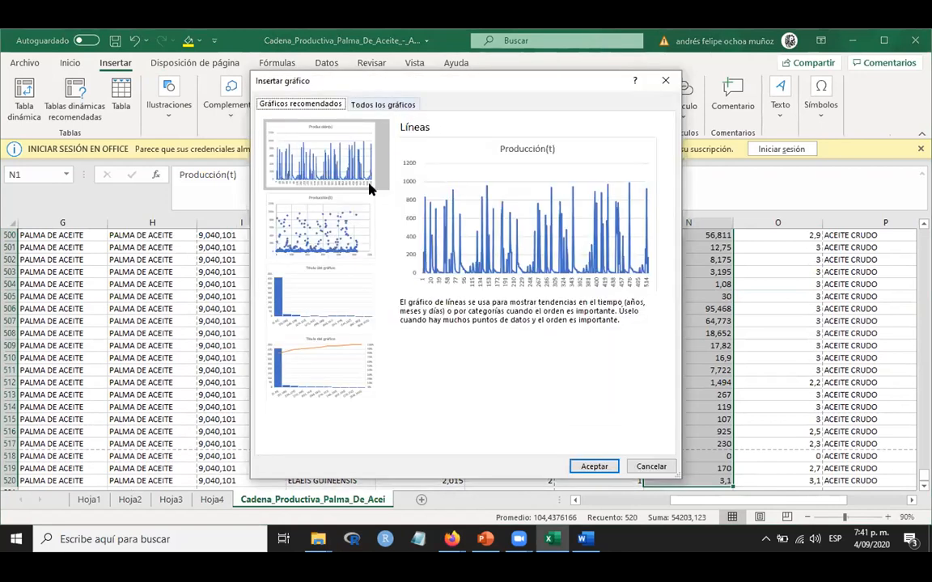
click(382, 104)
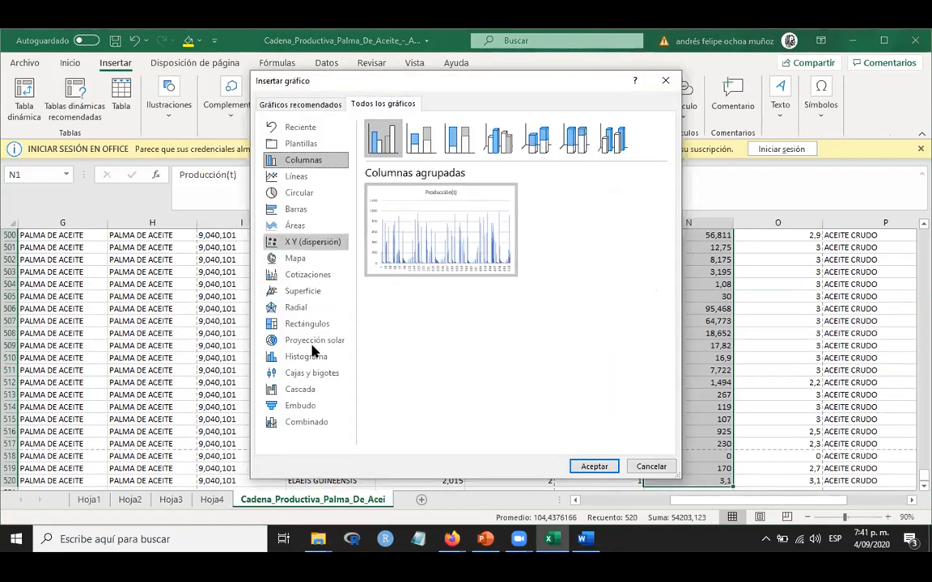
click(315, 373)
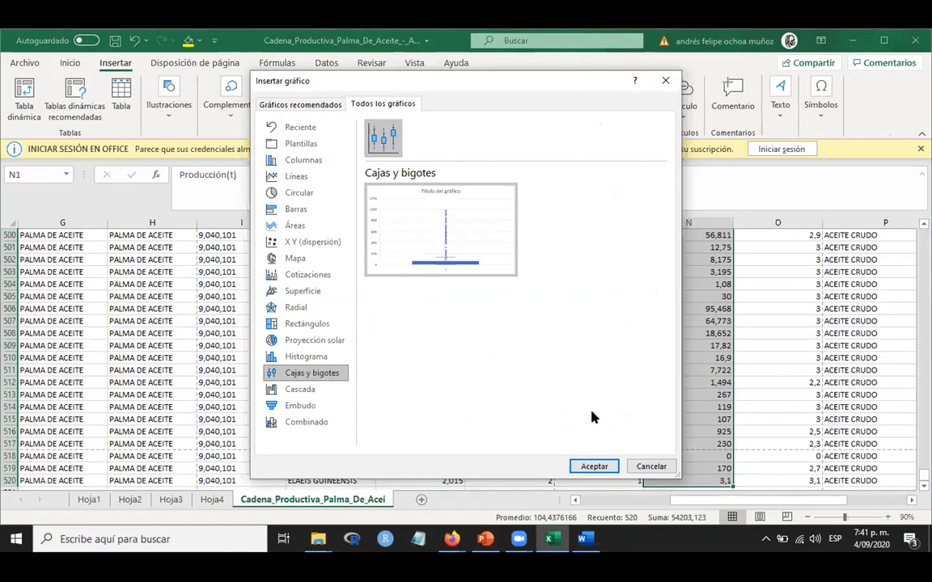
click(594, 467)
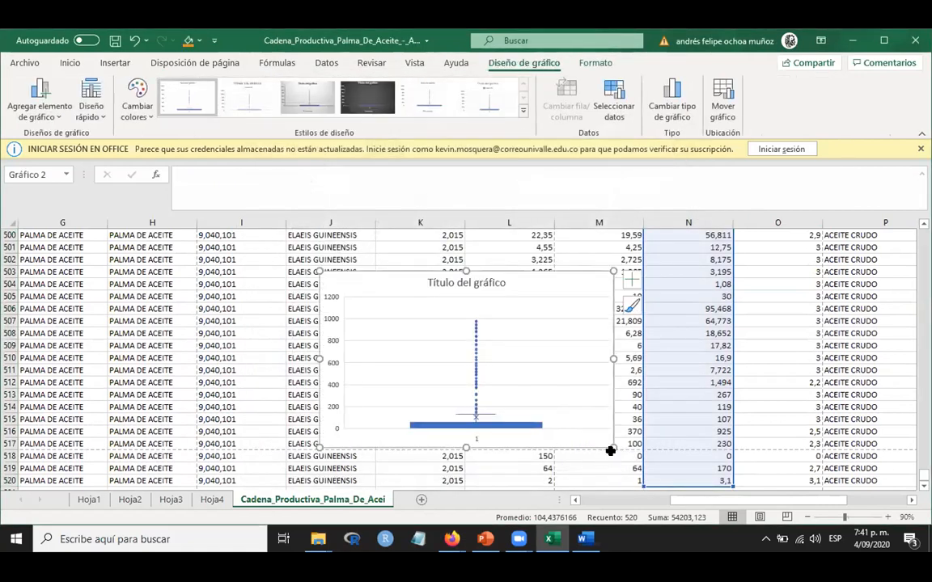
drag(611, 451, 699, 468)
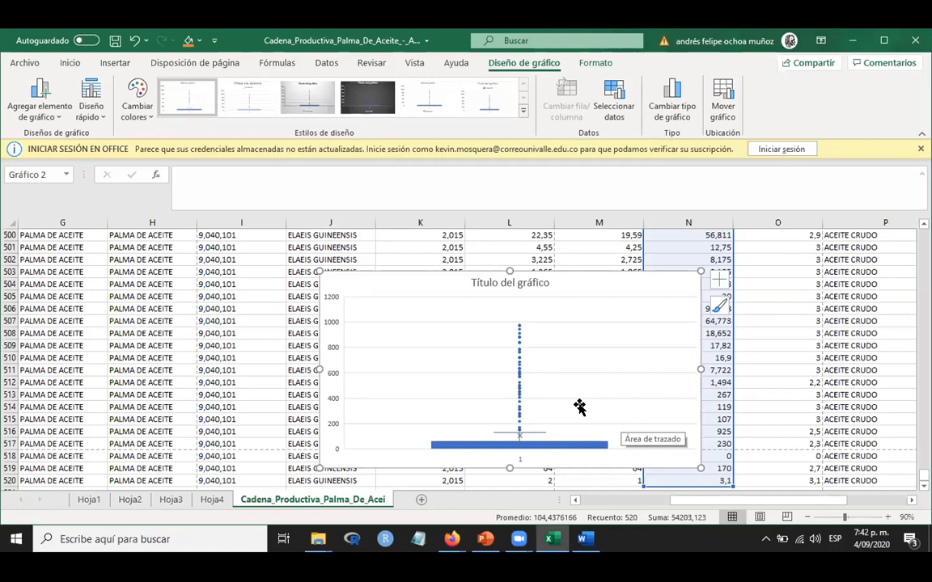
Step: Add data labels to the Producción(t) series of the box-and-whisker chart
mouse_move(528, 435)
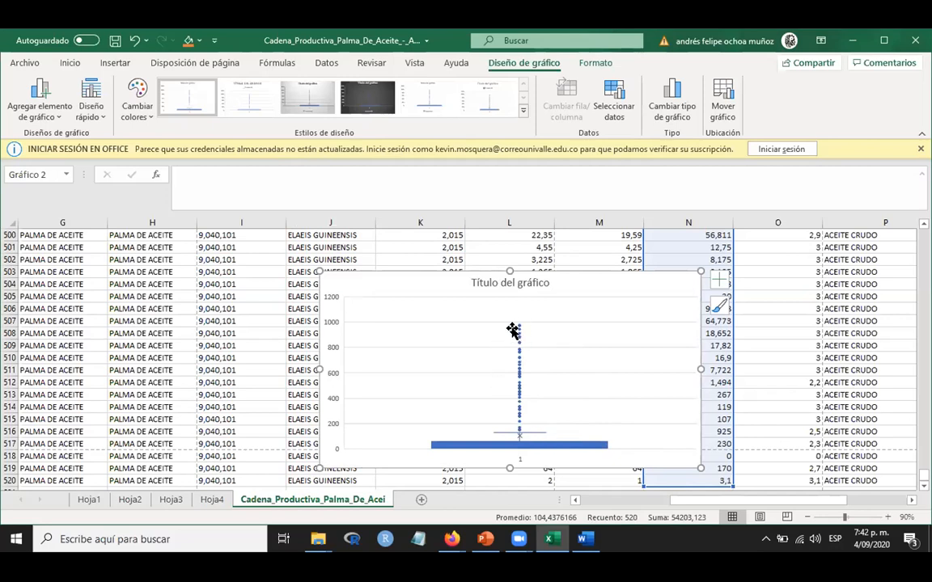
mouse_move(519, 330)
mouse_move(520, 330)
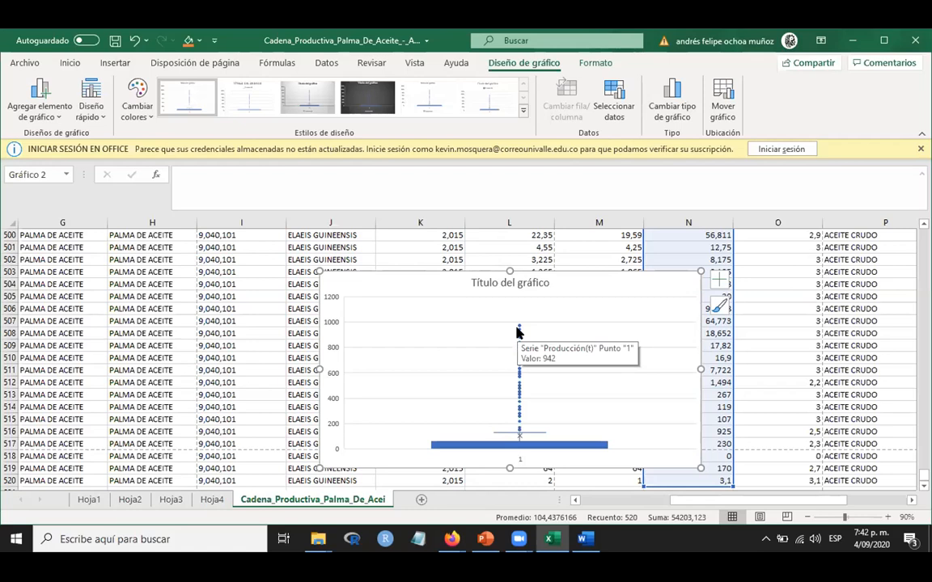
click(571, 445)
right_click(571, 445)
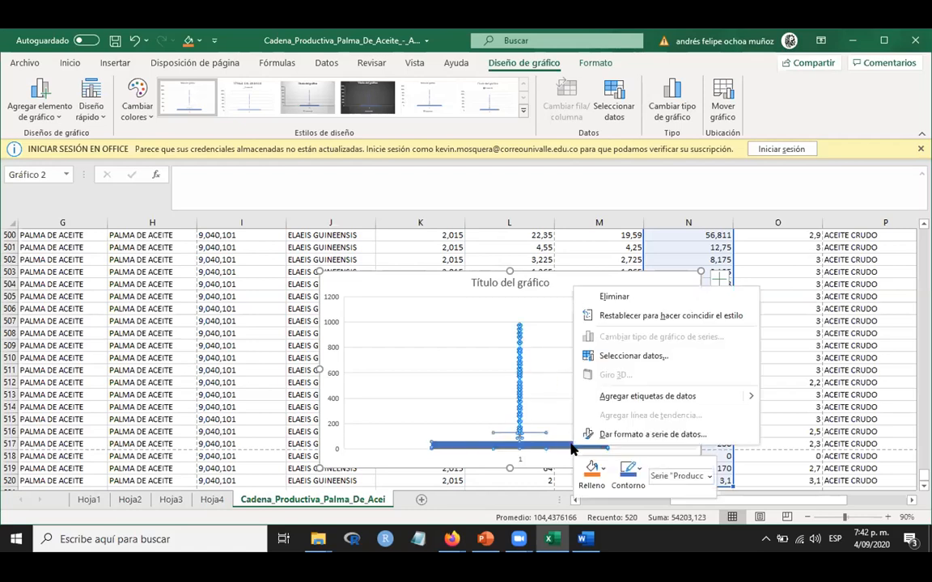
click(634, 396)
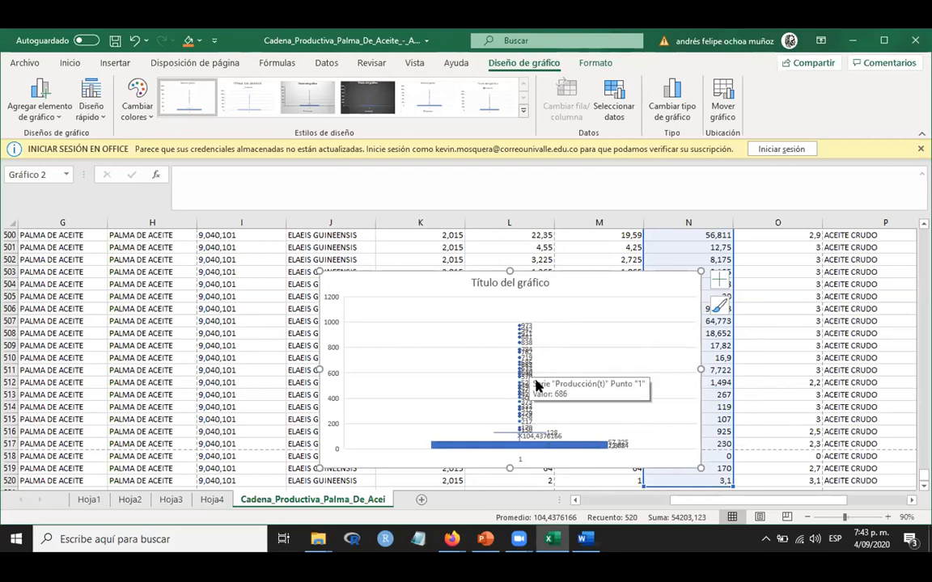
Step: Remove the data labels from the Producción(t) series of the box-and-whisker chart
click(577, 447)
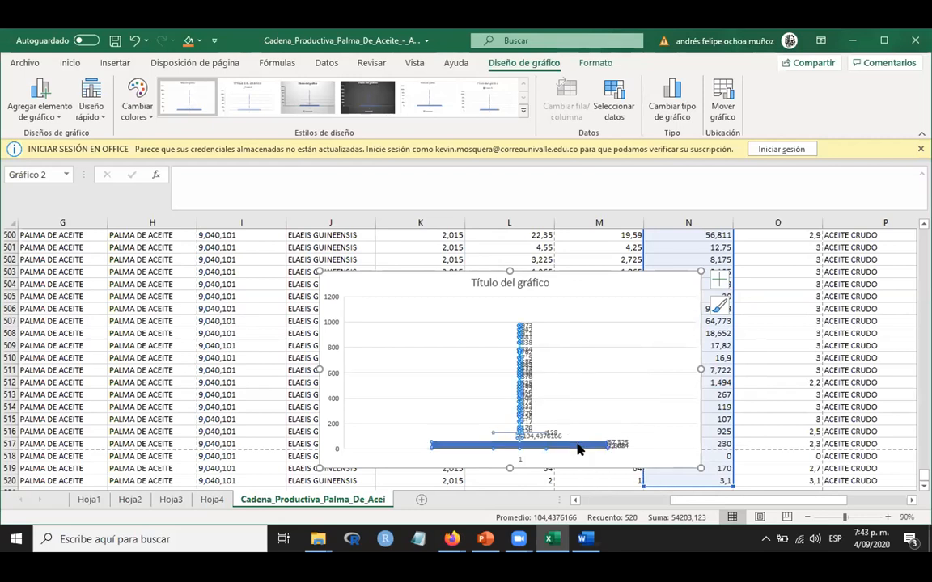
right_click(578, 449)
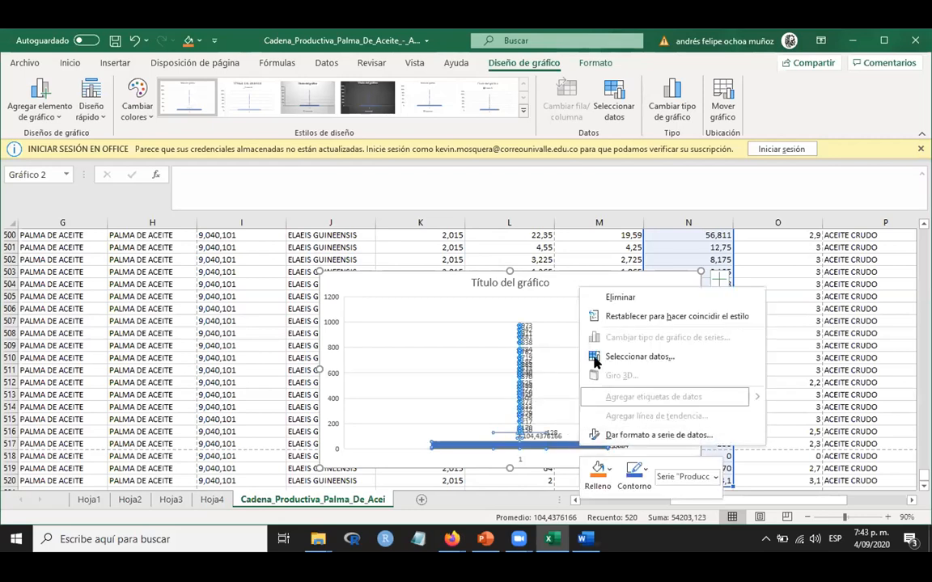
key(Escape)
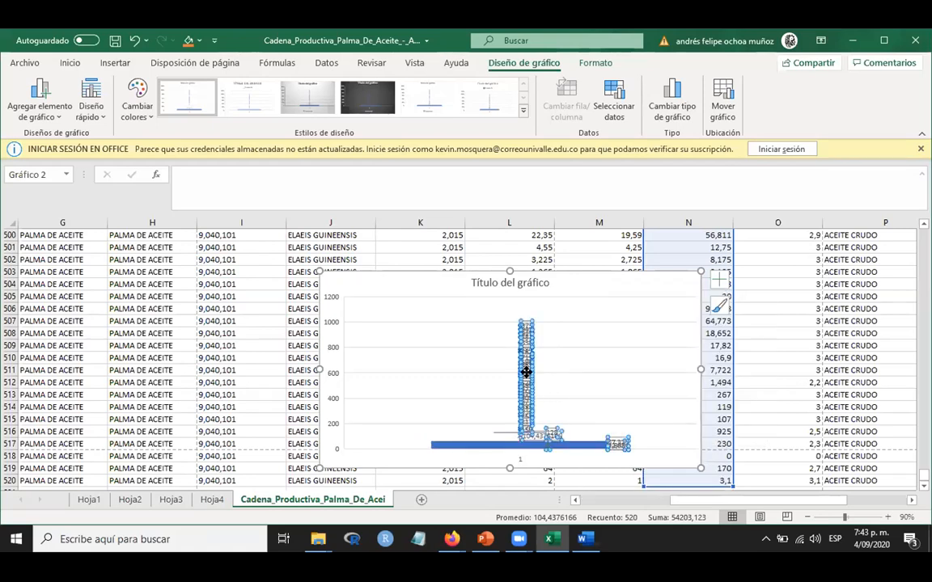
key(Escape)
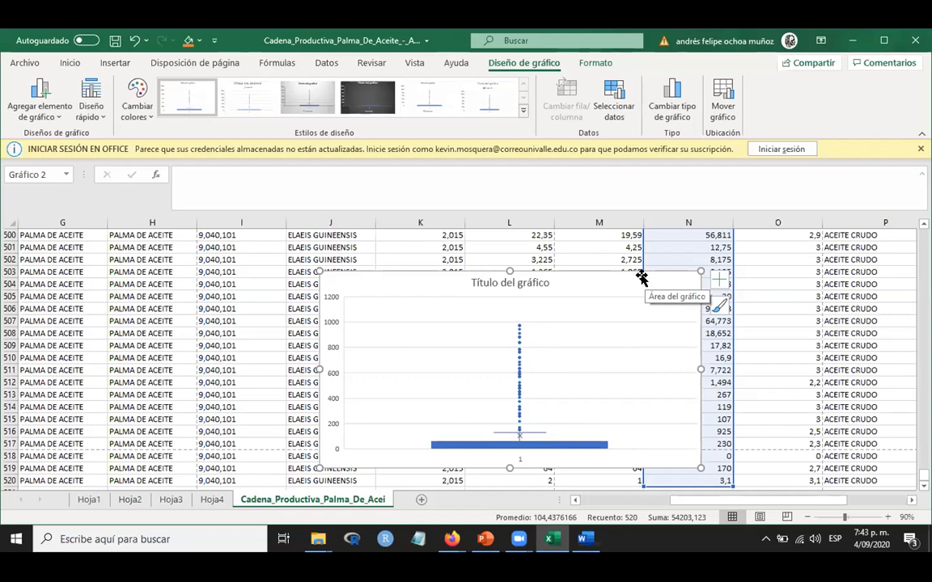
Step: Add axis titles to the Producción(t) box-and-whisker chart near the end of the data
scroll(640, 278, up, 20)
scroll(641, 278, up, 17)
drag(923, 418, 923, 234)
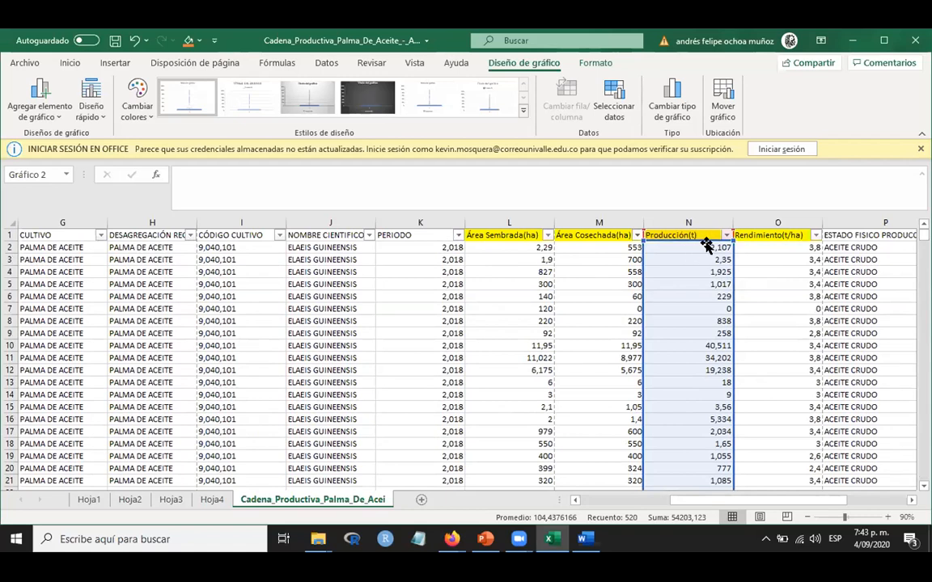
scroll(706, 246, down, 20)
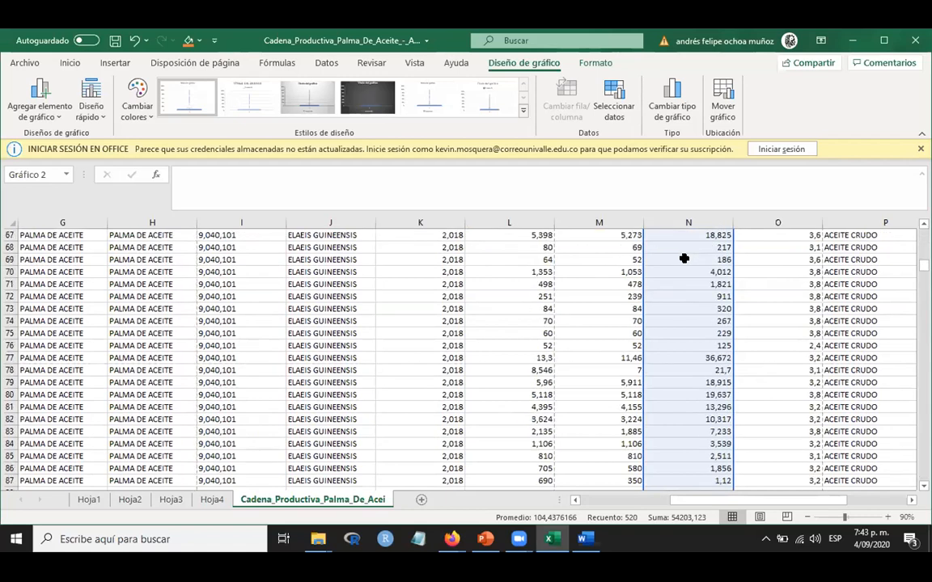
scroll(685, 258, down, 20)
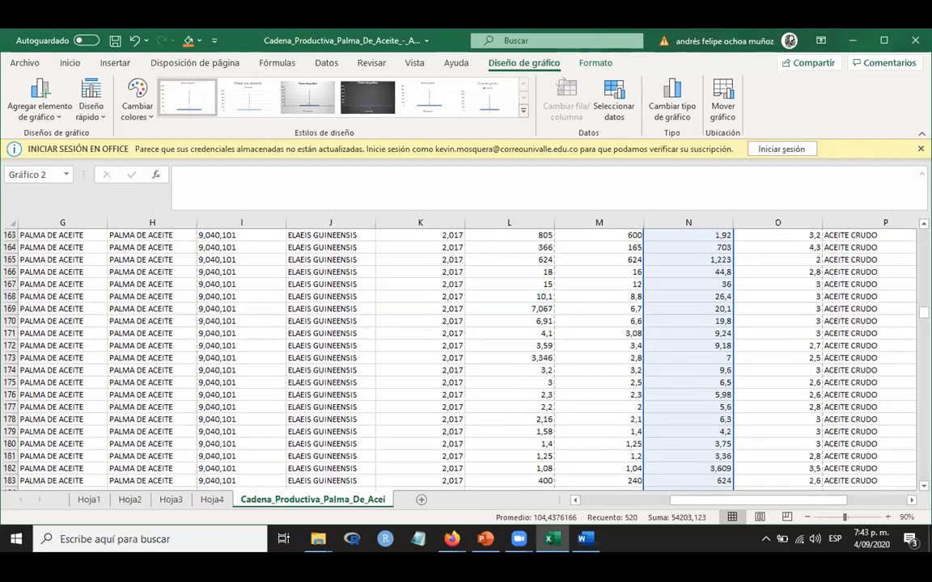
drag(923, 313, 924, 476)
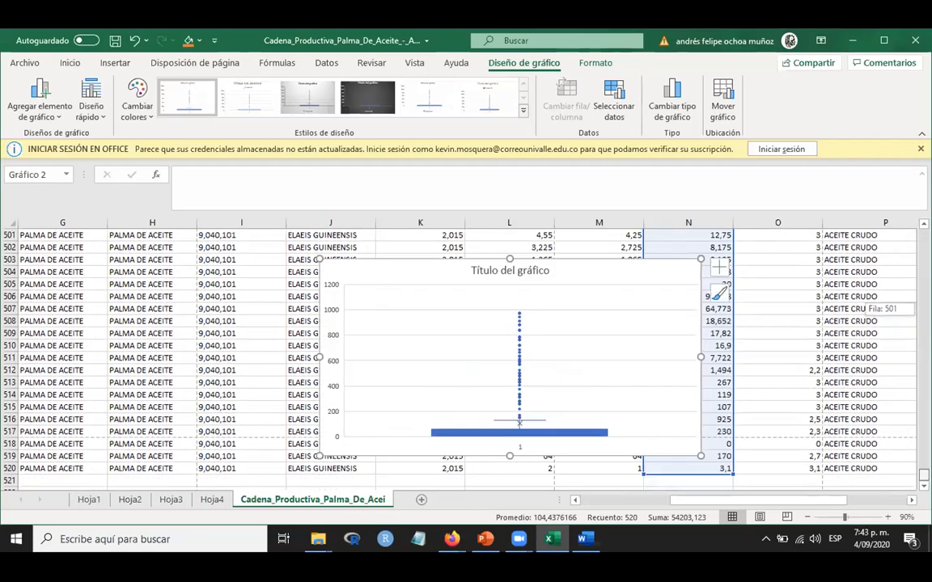
click(720, 270)
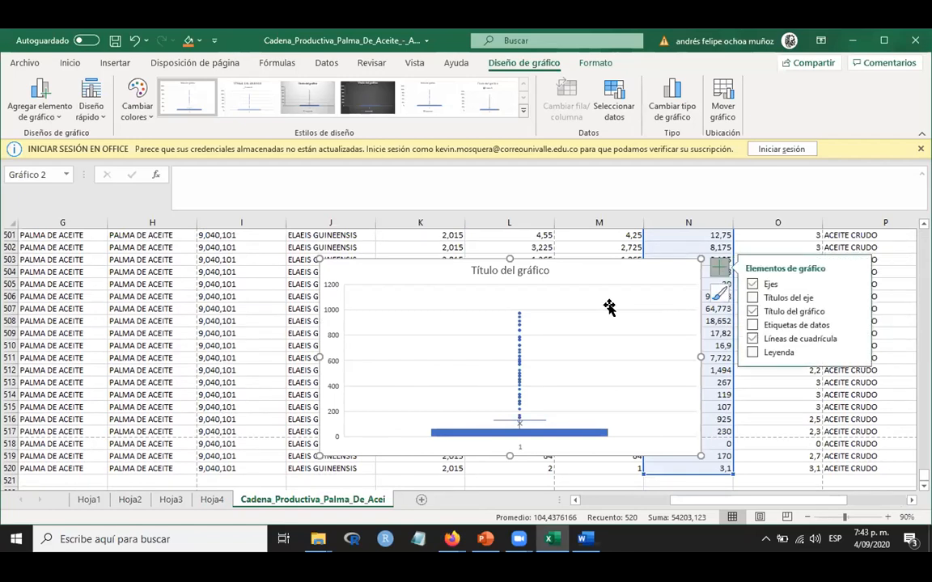
click(752, 298)
Step: Change the box-and-whisker chart's title to "Diagrama para la variable producción"
click(540, 270)
click(546, 270)
key(BackSpace)
key(BackSpace)
key(BackSpace)
key(BackSpace)
key(BackSpace)
key(BackSpace)
key(BackSpace)
key(BackSpace)
key(BackSpace)
key(BackSpace)
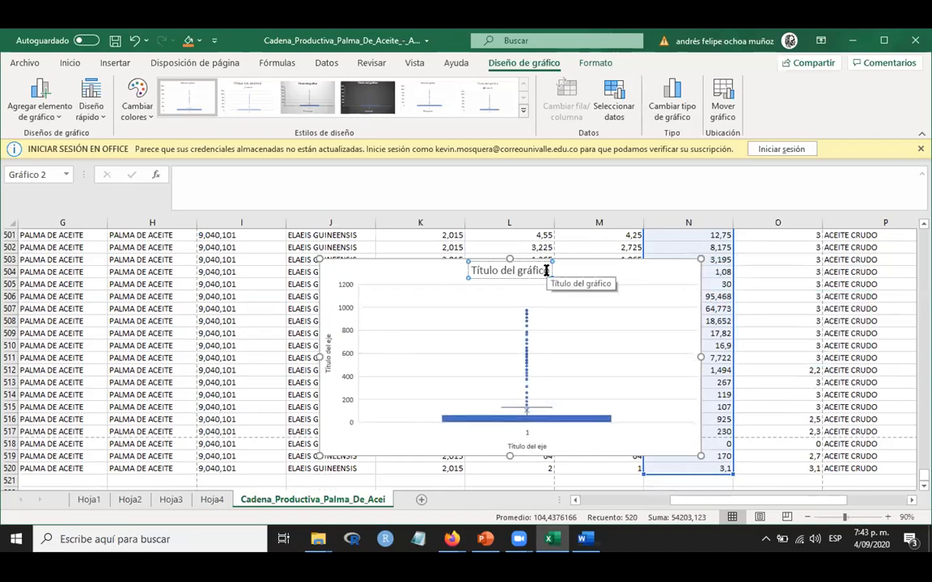
key(BackSpace)
key(BackSpace)
key(BackSpace)
key(BackSpace)
key(BackSpace)
key(BackSpace)
key(BackSpace)
key(BackSpace)
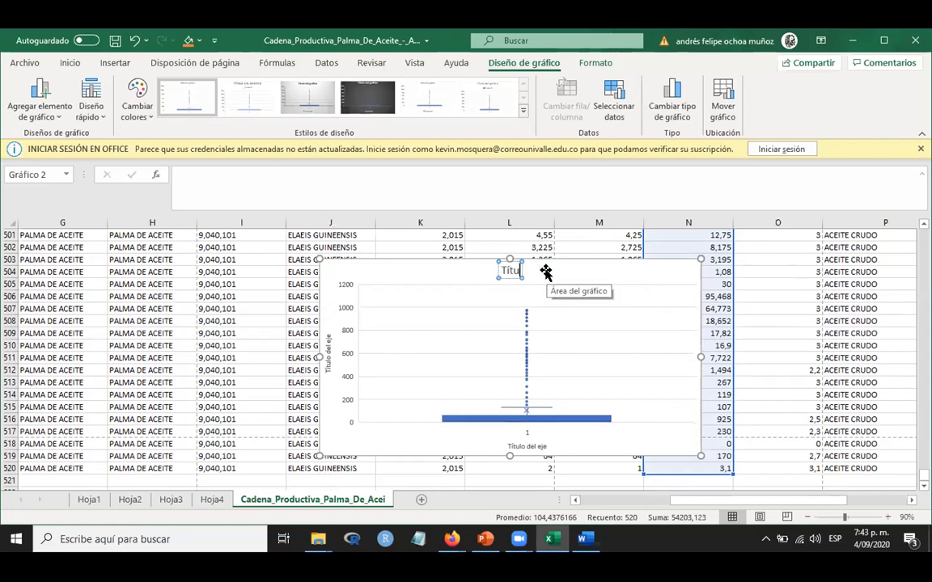
text(Diagrama pa)
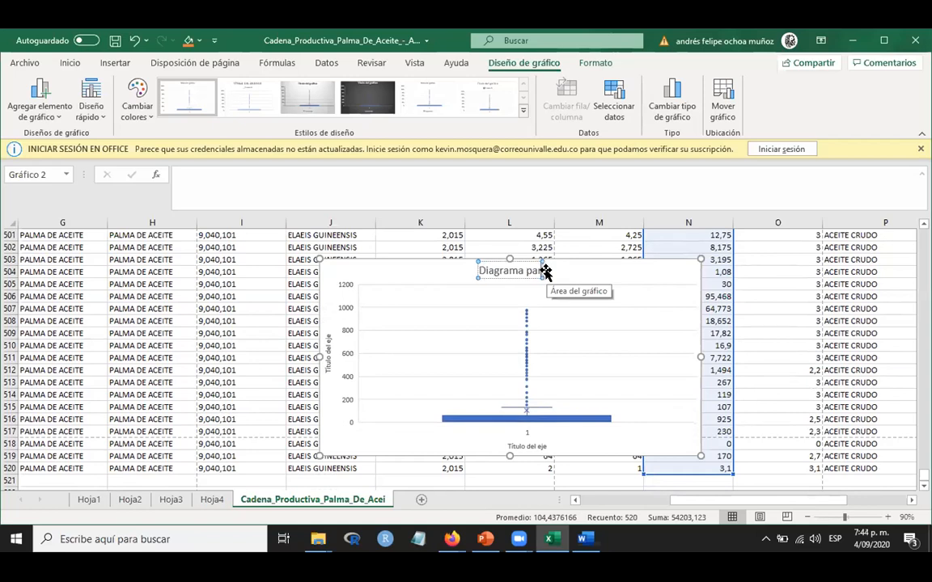
text(ra la varia)
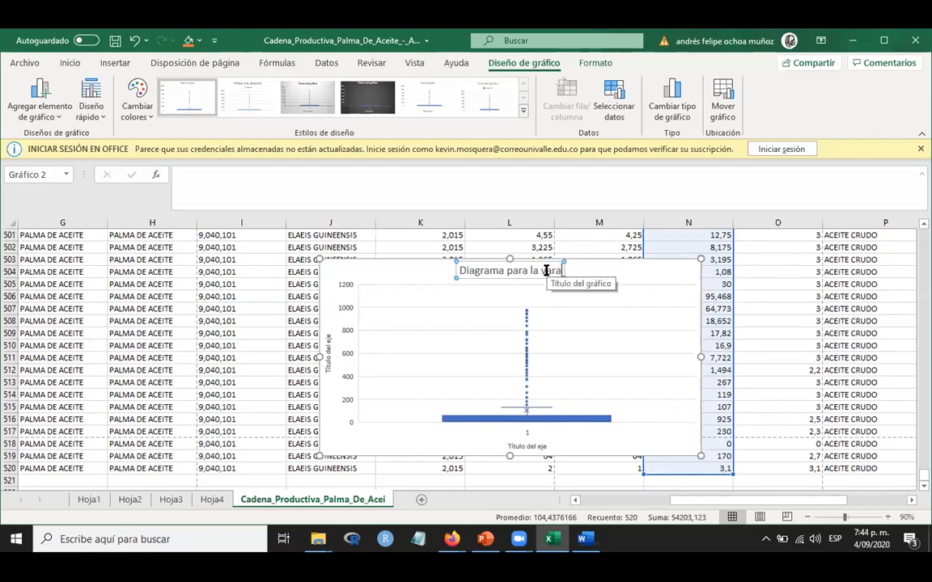
text(ble producci)
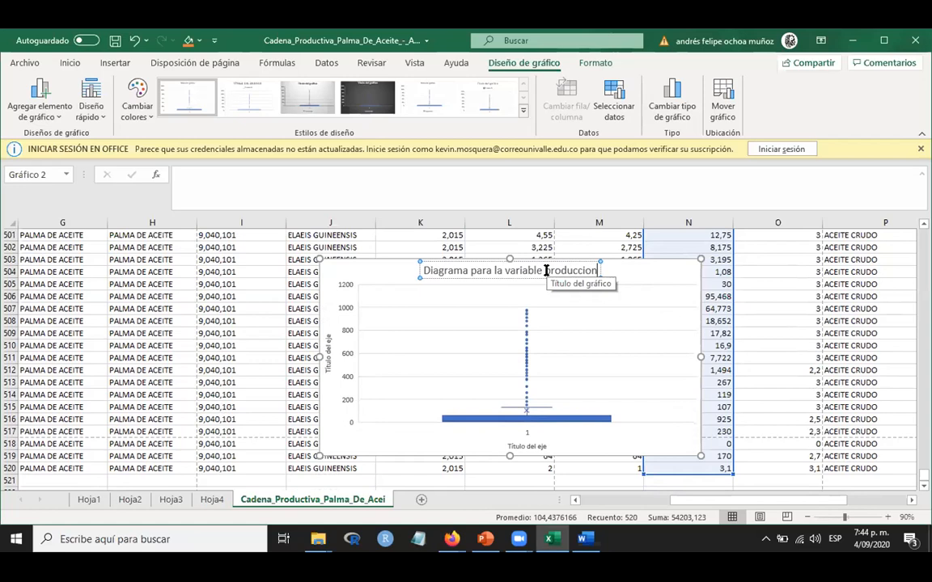
text(ón)
Step: Change the vertical axis title of the box-and-whisker chart to "Producción (toneladas)"
click(329, 339)
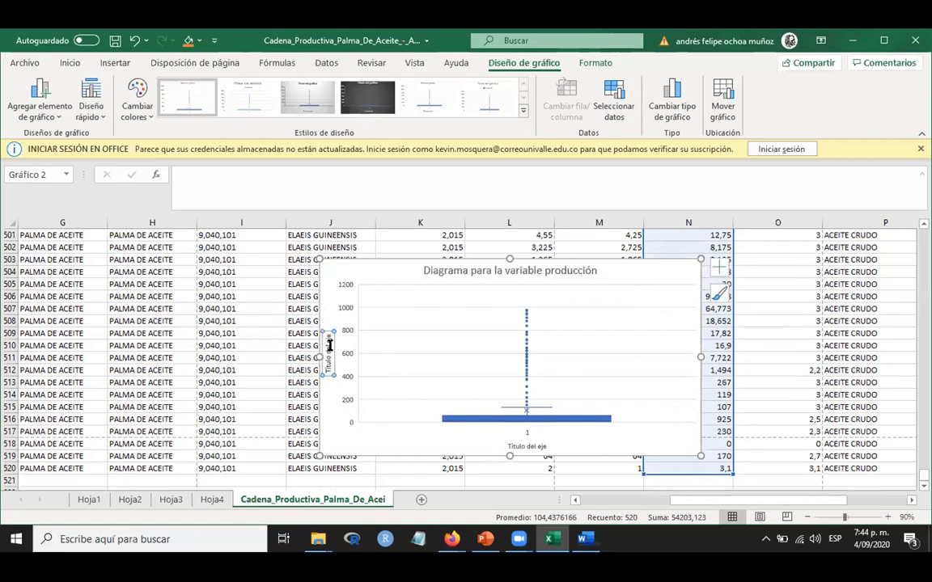
key(BackSpace)
key(BackSpace)
key(BackSpace)
key(BackSpace)
key(BackSpace)
key(BackSpace)
key(BackSpace)
key(BackSpace)
key(BackSpace)
key(BackSpace)
key(BackSpace)
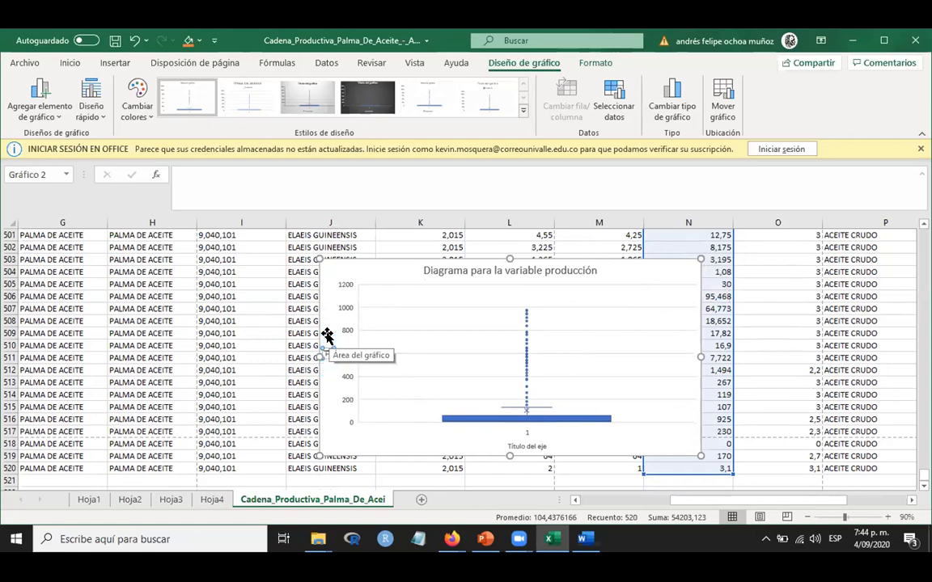
text(Producción)
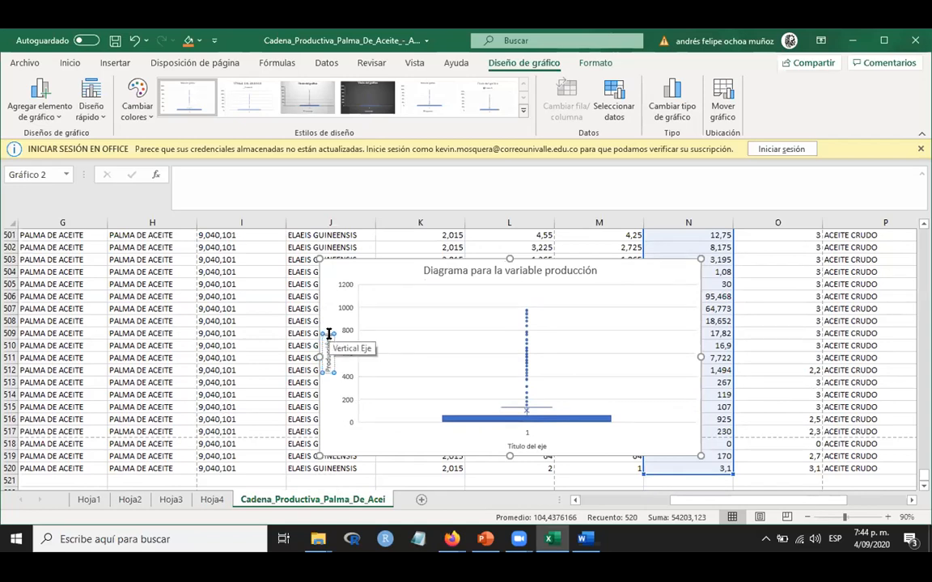
text( (Toneladas))
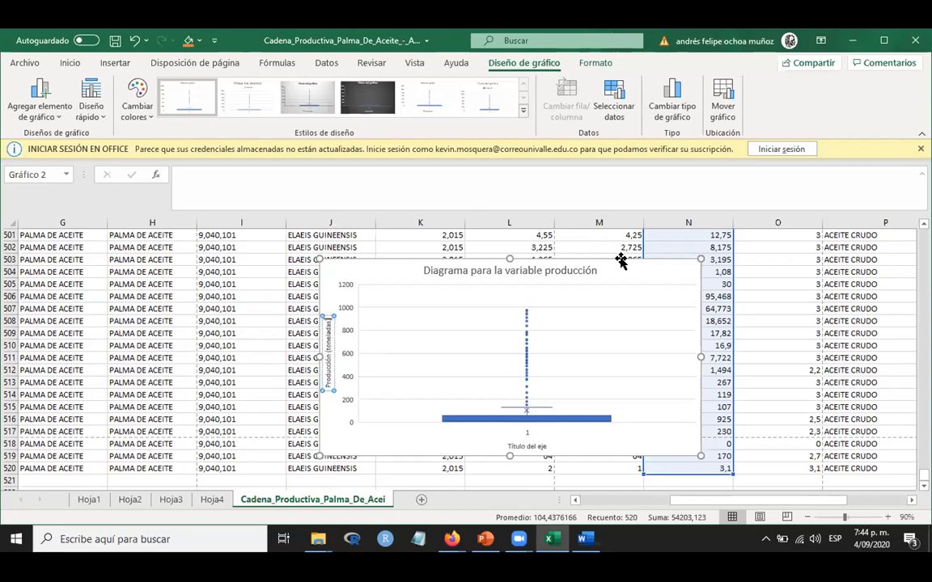
click(795, 308)
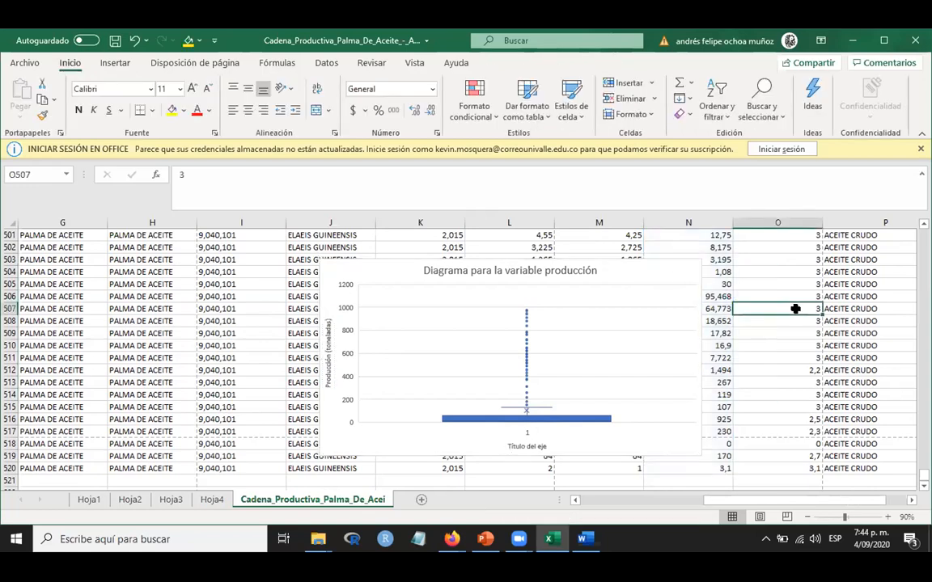
Step: Run the Jerarquía y percentil analysis on N1:N520, grouped by columns with labels in the first row, outputting to a new sheet
click(325, 63)
click(846, 83)
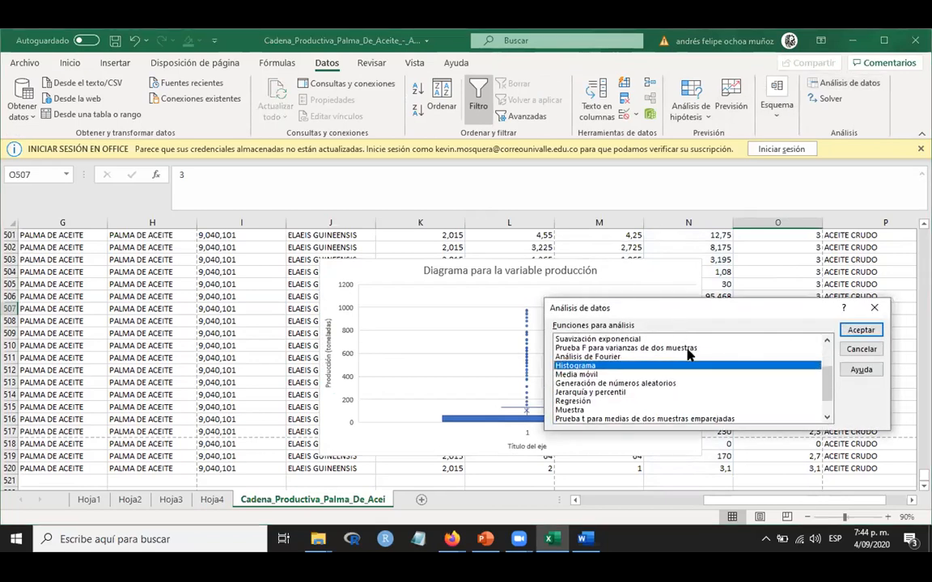
scroll(687, 354, down, 1)
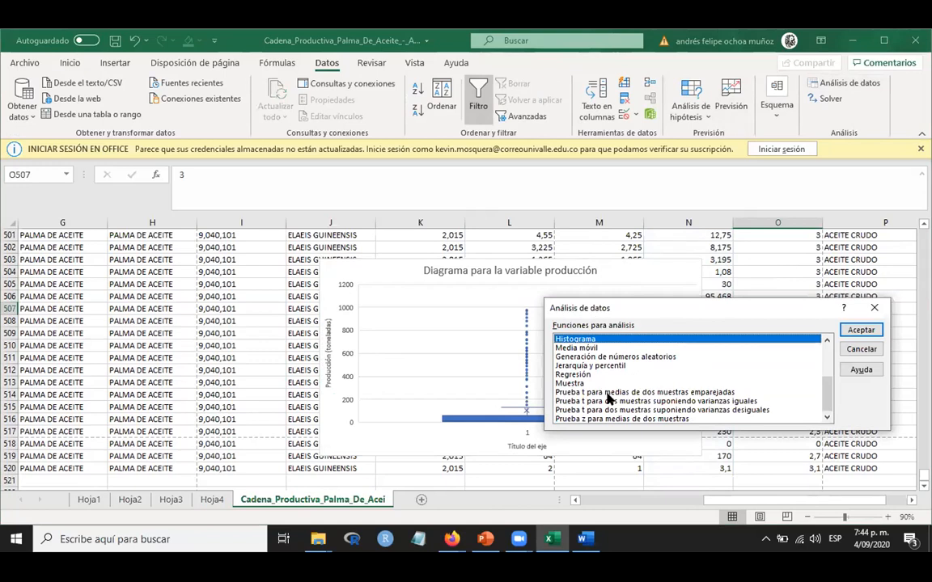
click(607, 366)
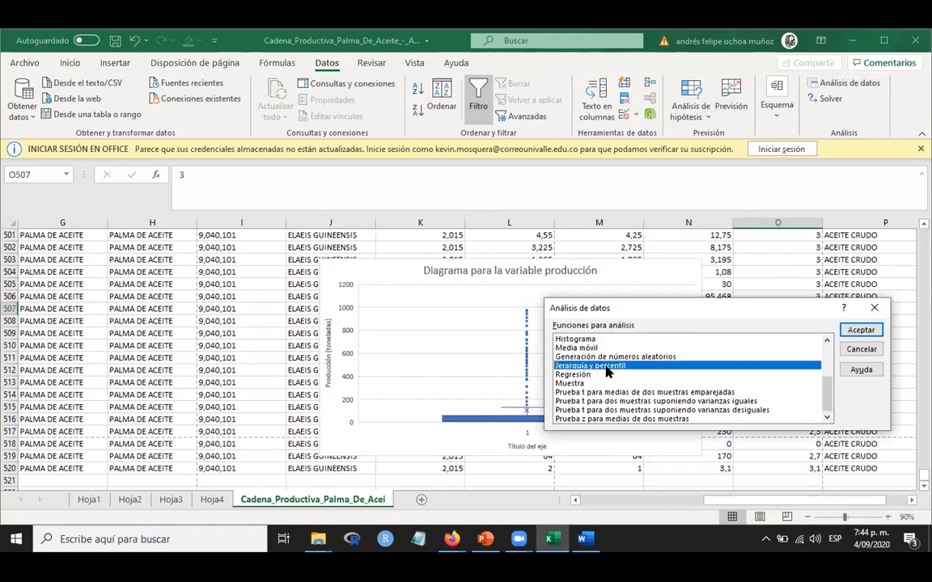
click(860, 330)
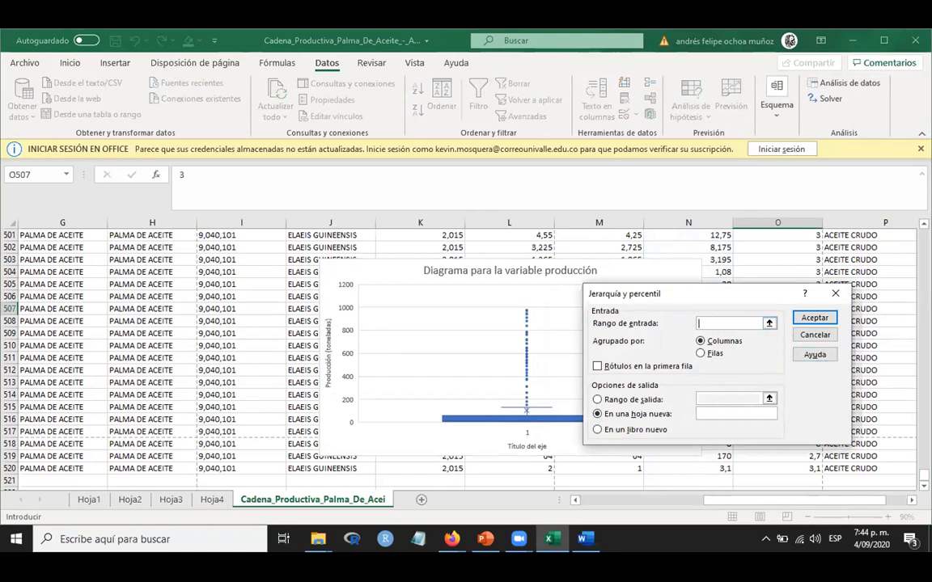
drag(924, 476, 923, 232)
click(688, 235)
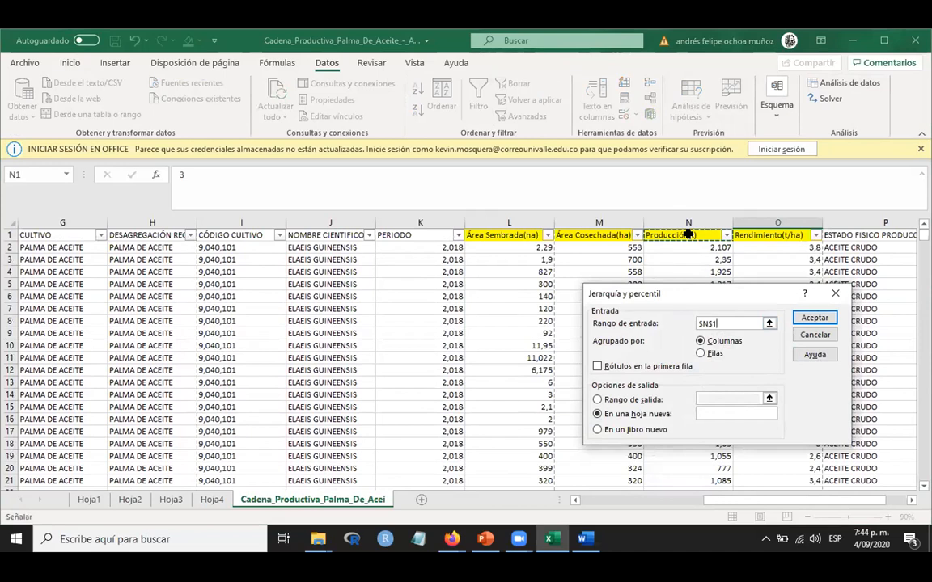
key(ctrl+shift+Down)
click(668, 367)
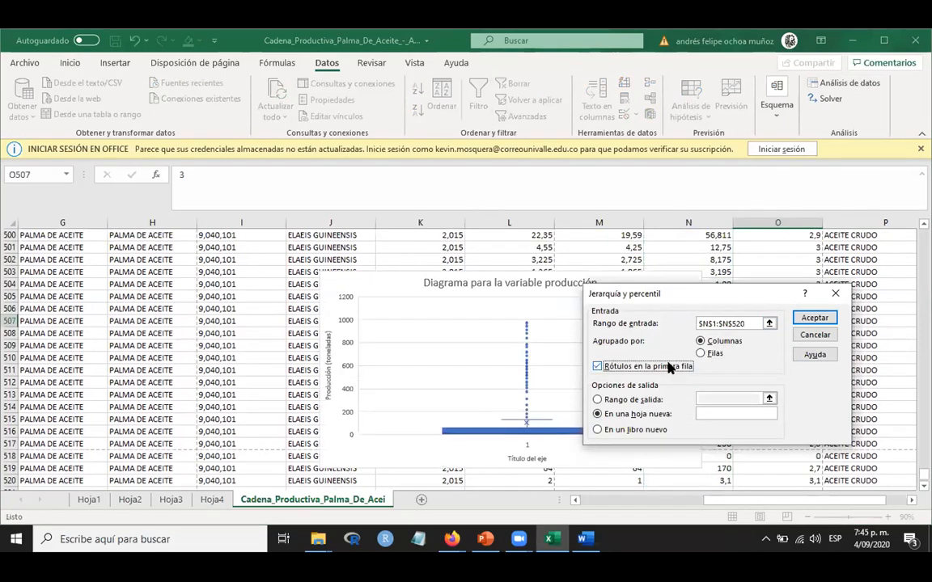
click(801, 318)
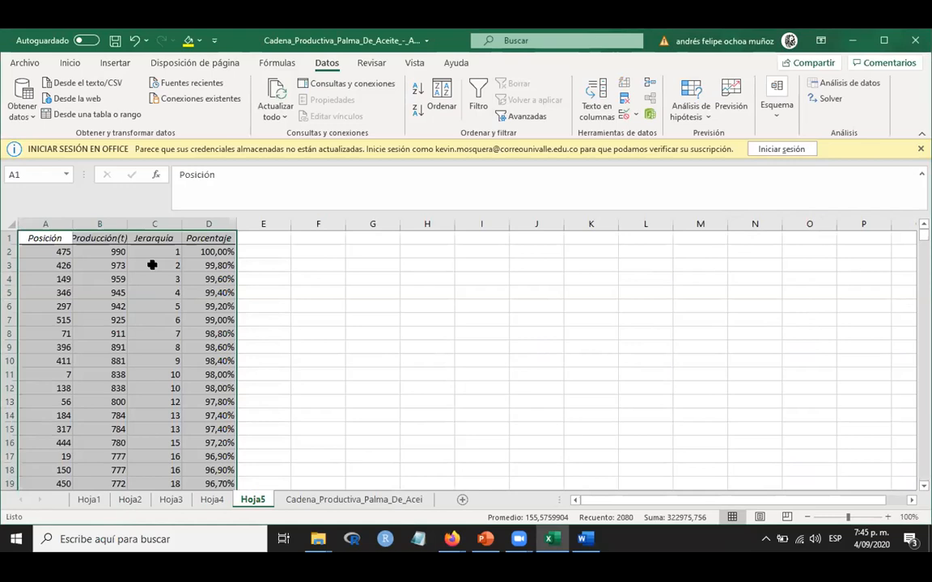
Step: Autofit the width of the Producción(t) column in the rank and percentile table and look through its rows
double_click(127, 224)
click(304, 271)
scroll(303, 274, down, 20)
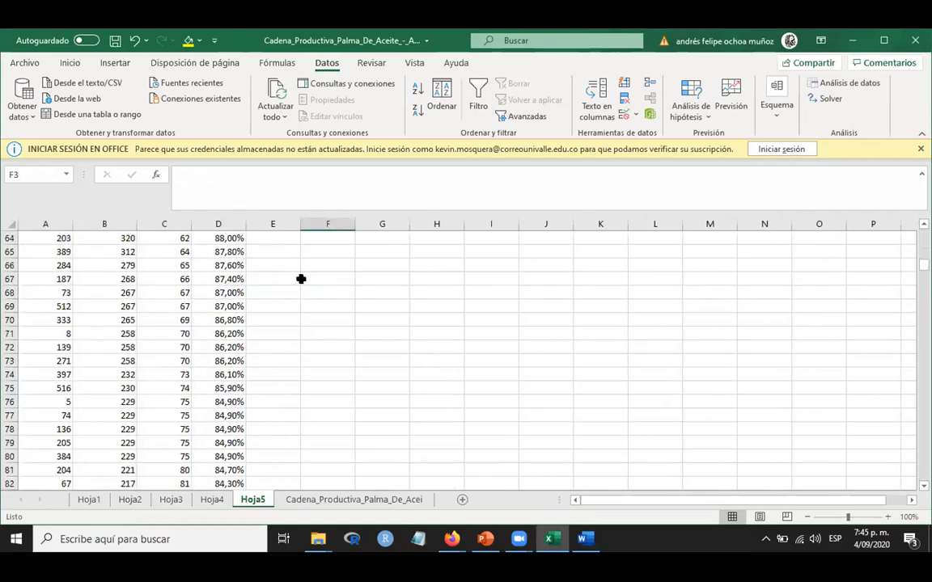
Step: Examine the list of available data analysis functions, including Regresión, and close it without running any
click(813, 84)
scroll(640, 354, down, 2)
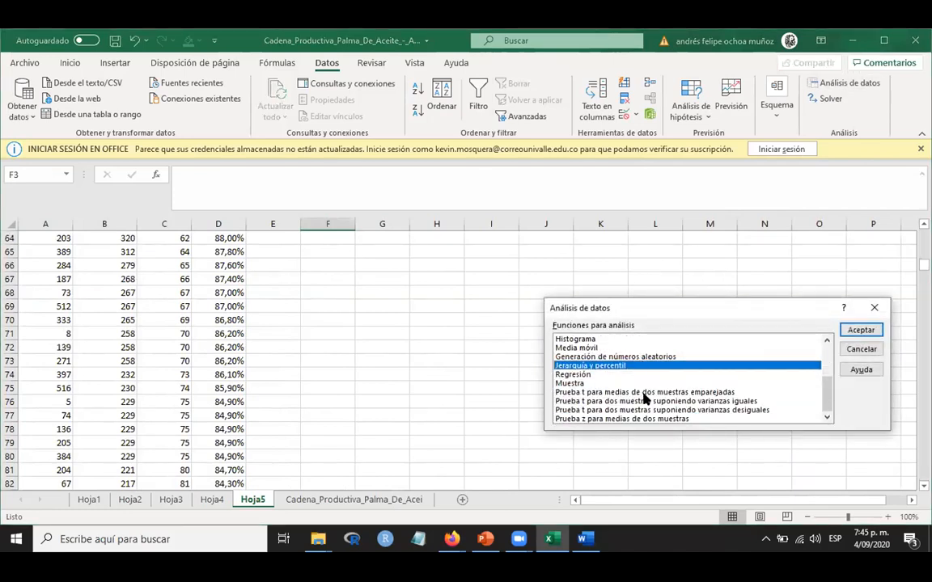
scroll(645, 398, up, 3)
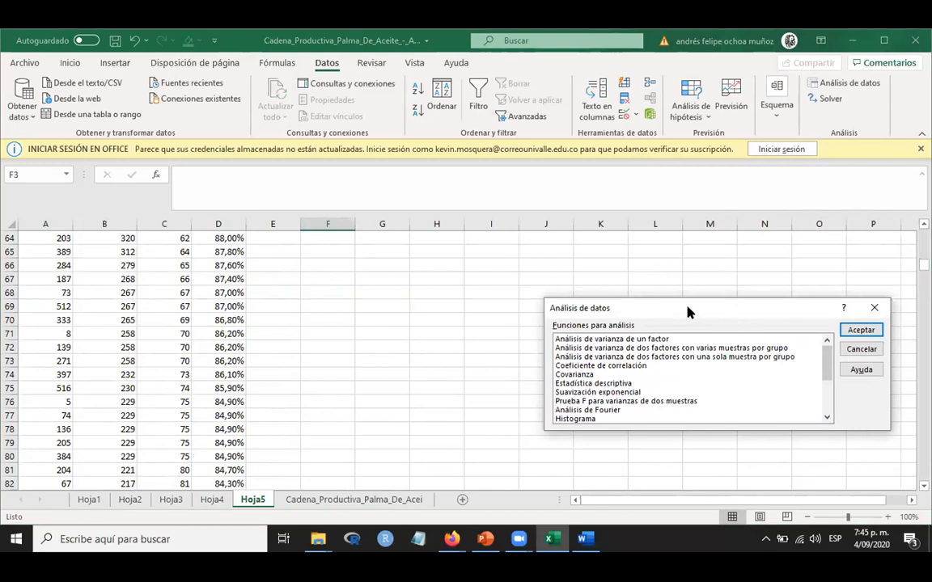
drag(683, 309, 516, 223)
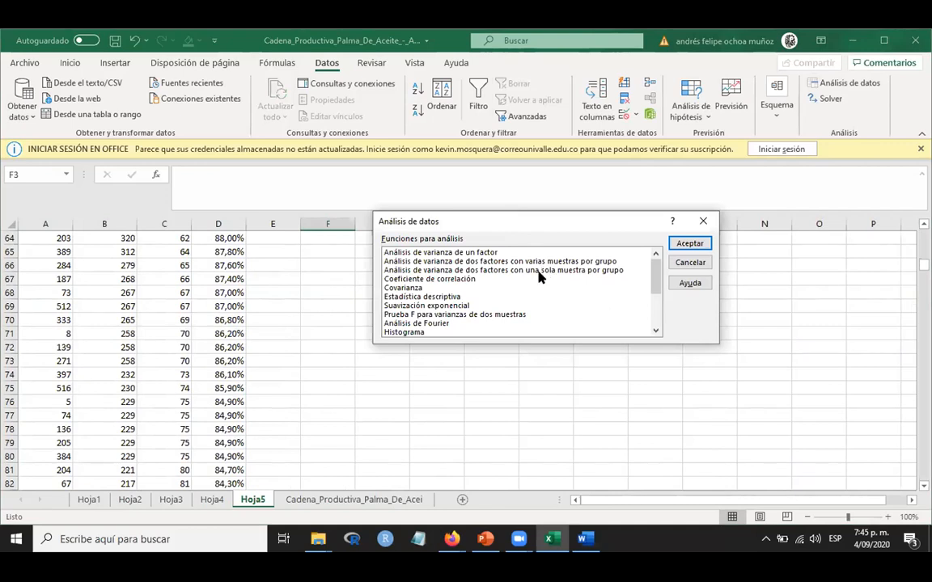
key(j)
scroll(520, 289, down, 1)
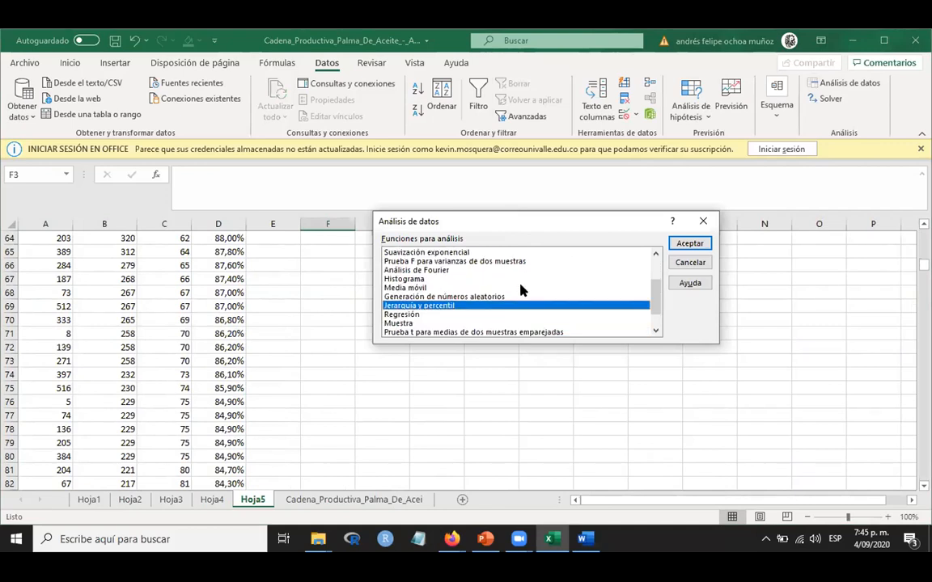
click(402, 315)
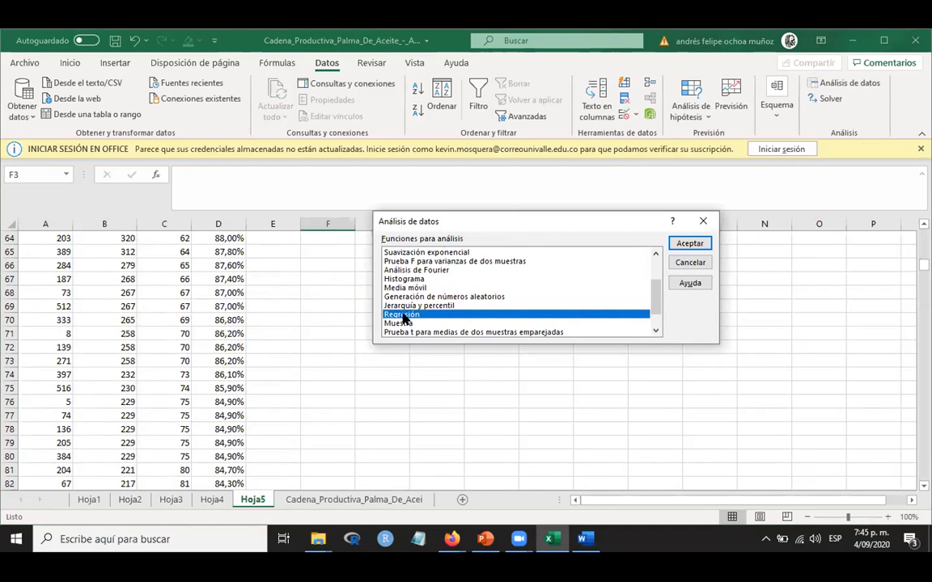
scroll(405, 320, down, 1)
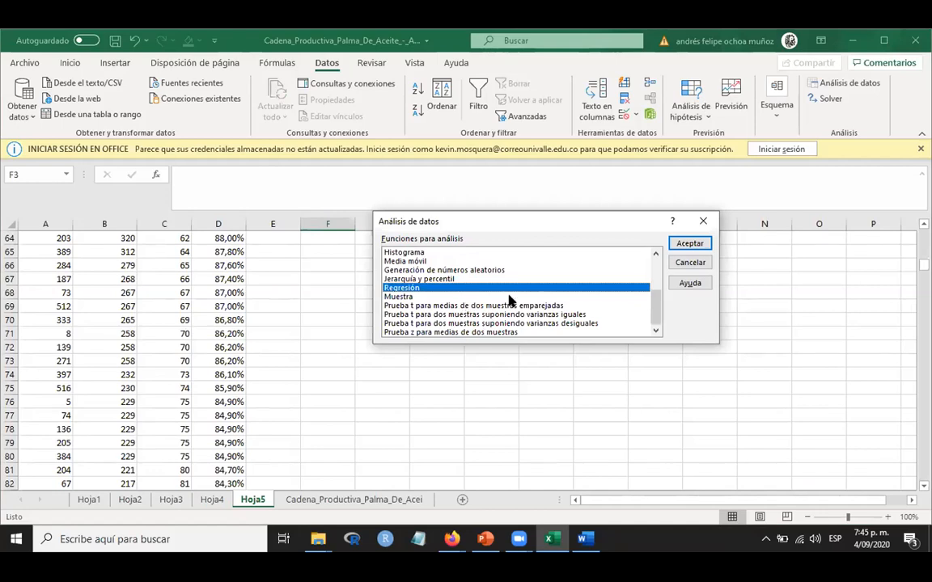
scroll(509, 301, up, 2)
scroll(509, 301, up, 1)
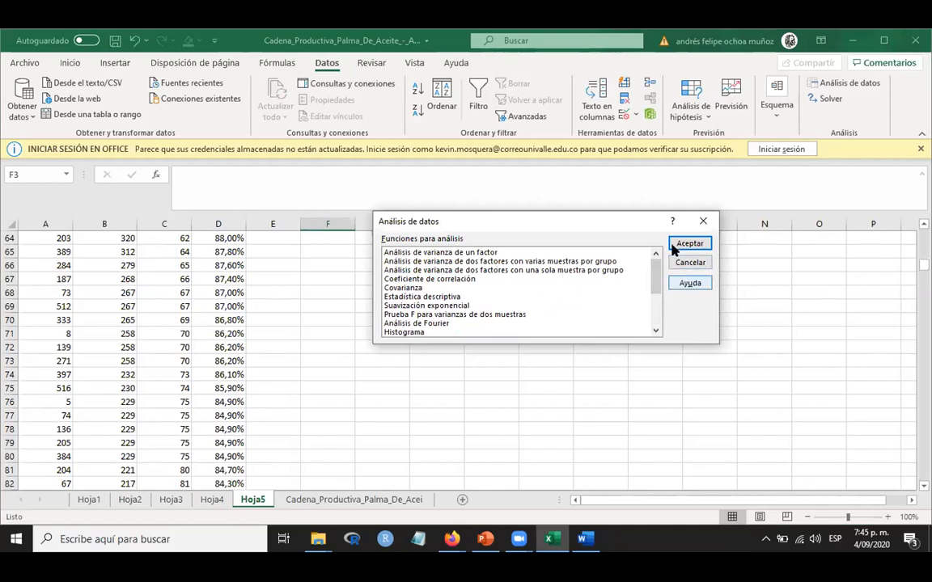
click(690, 265)
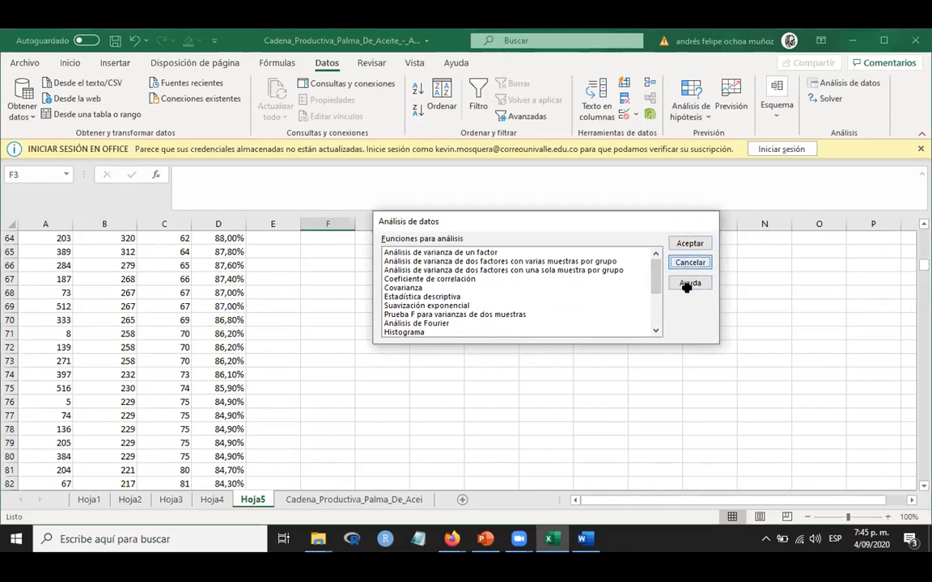
Step: Copy the production box-and-whisker chart from the Cadena_Productiva_Palma_De_Acei sheet and paste it into the Word document below point 3, before point 4
click(395, 499)
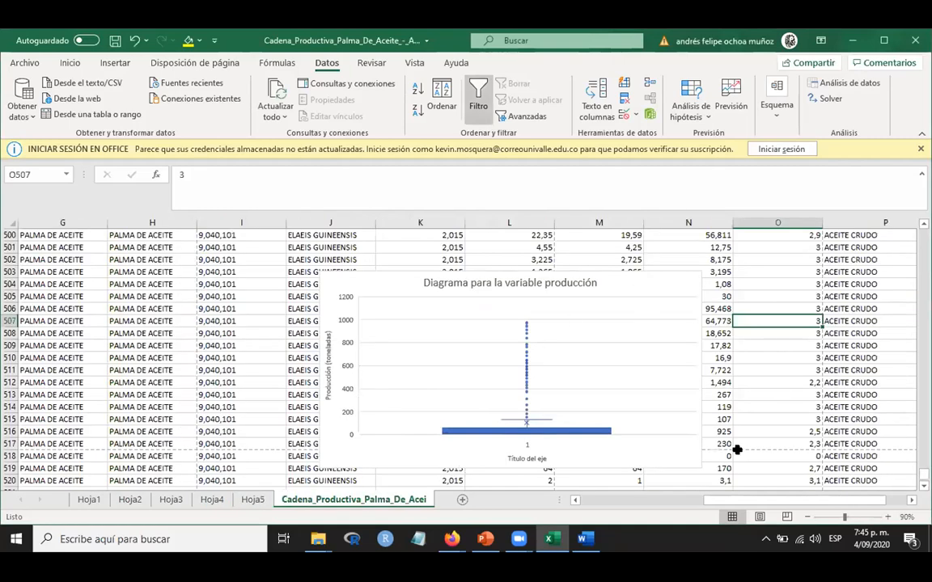
click(593, 539)
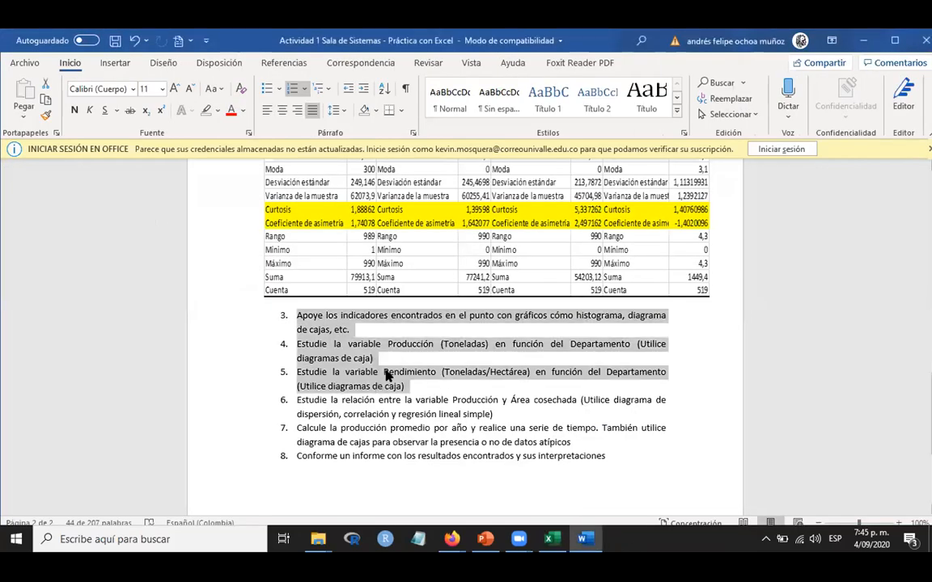
click(360, 316)
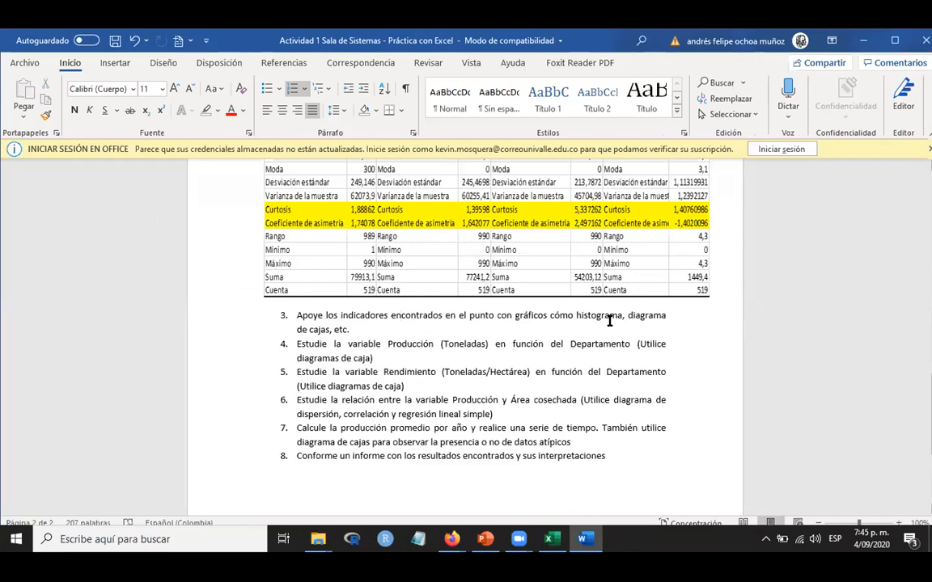
scroll(419, 233, up, 1)
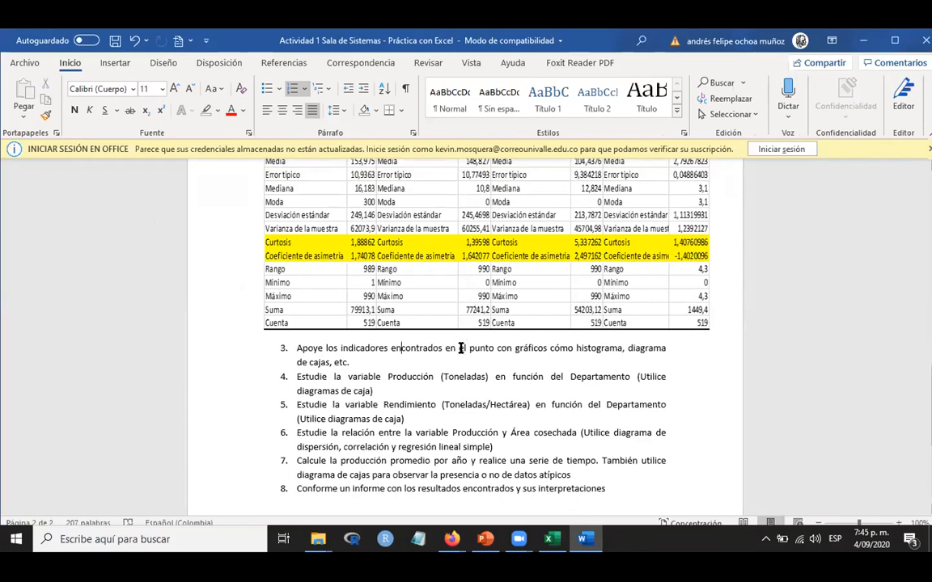
click(551, 537)
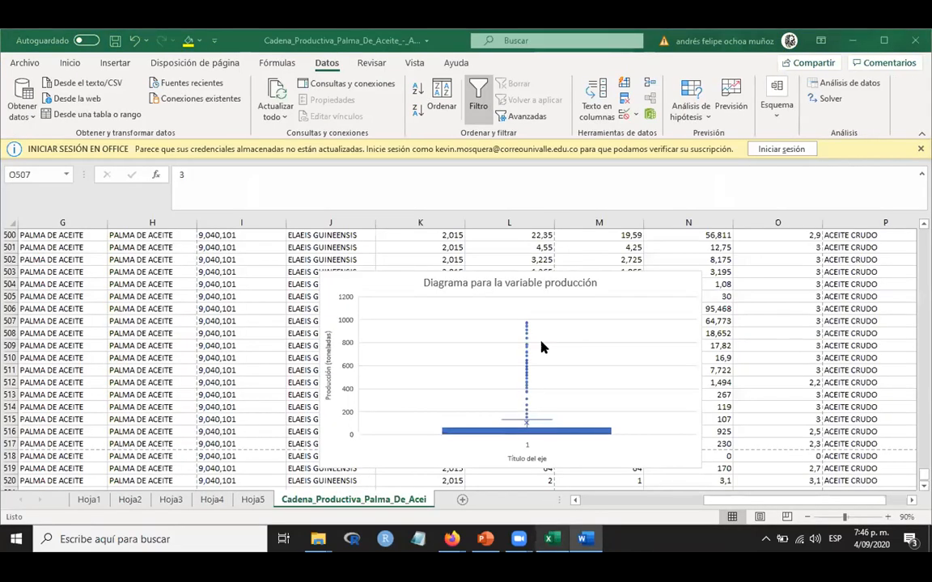
click(485, 303)
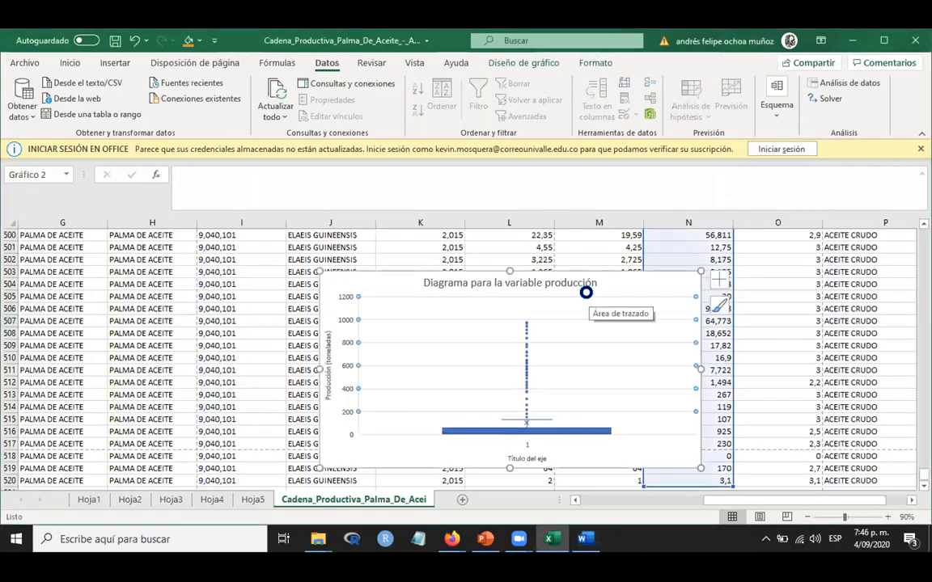
key(alt+Tab)
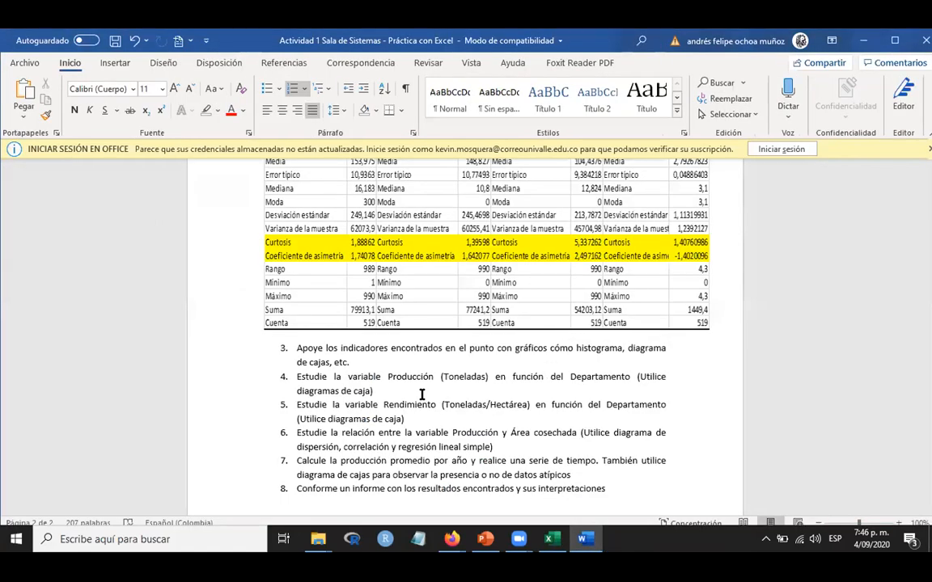
click(385, 363)
key(Return)
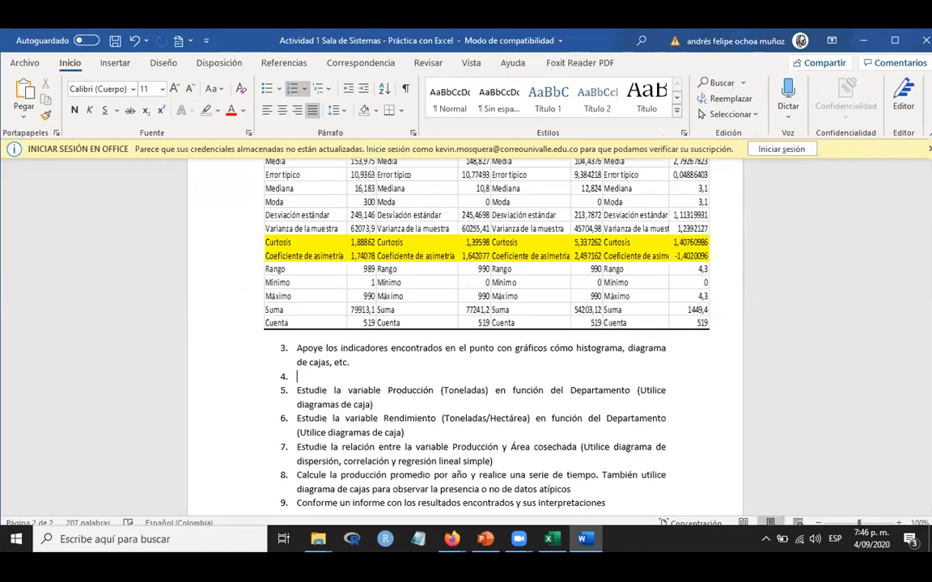
key(Return)
key(Return)
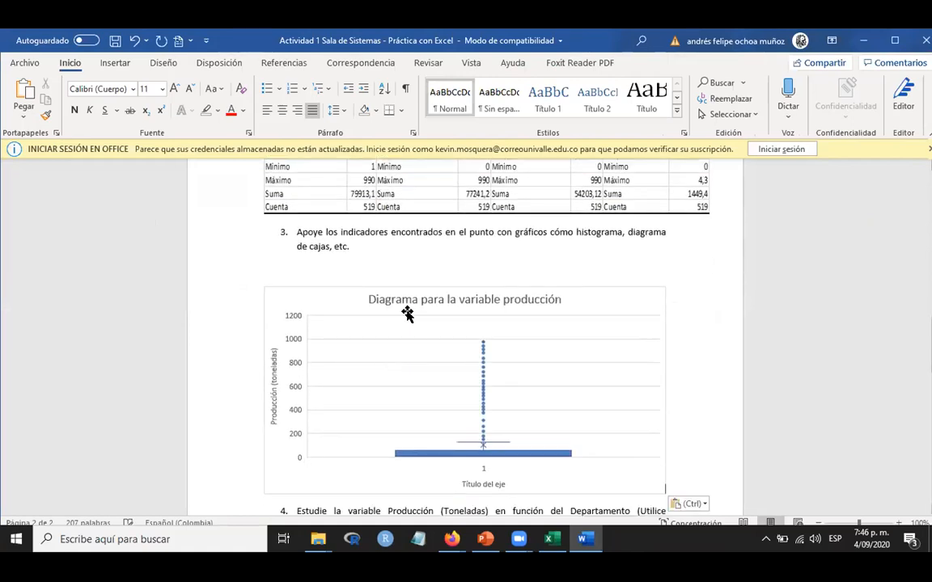
Step: Add "Figura 2." at the start of the pasted chart's title, before "Diagrama para la variable producción"
click(371, 298)
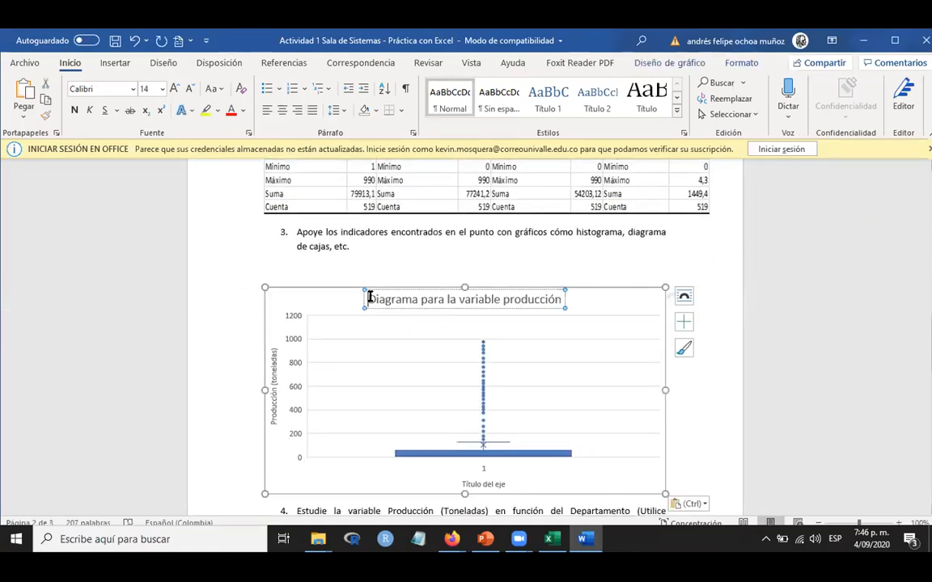
text(Figura )
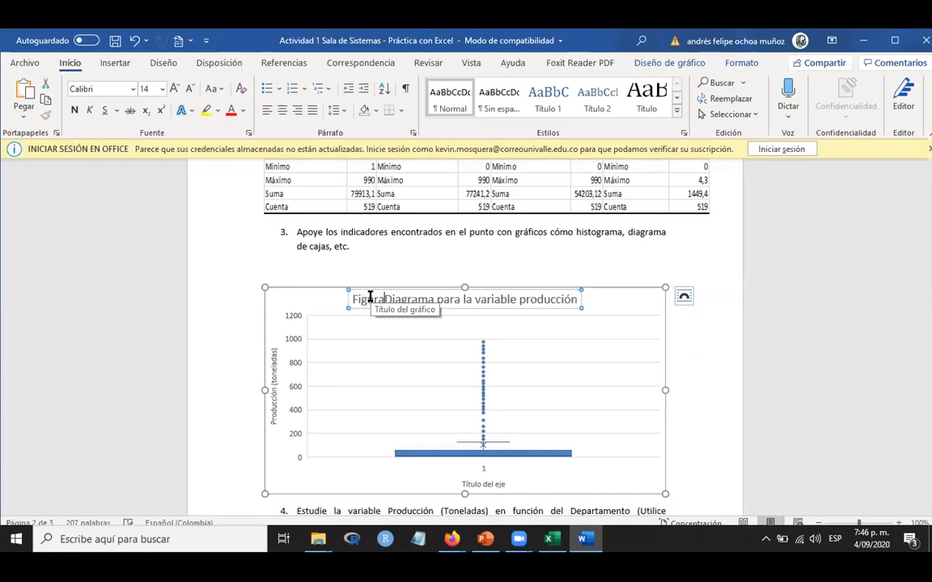
text(2.)
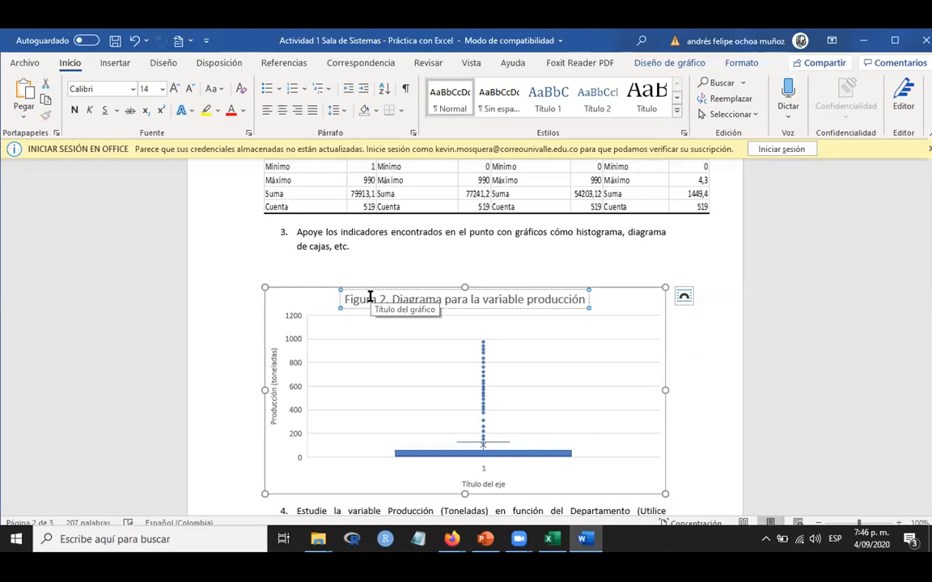
click(371, 273)
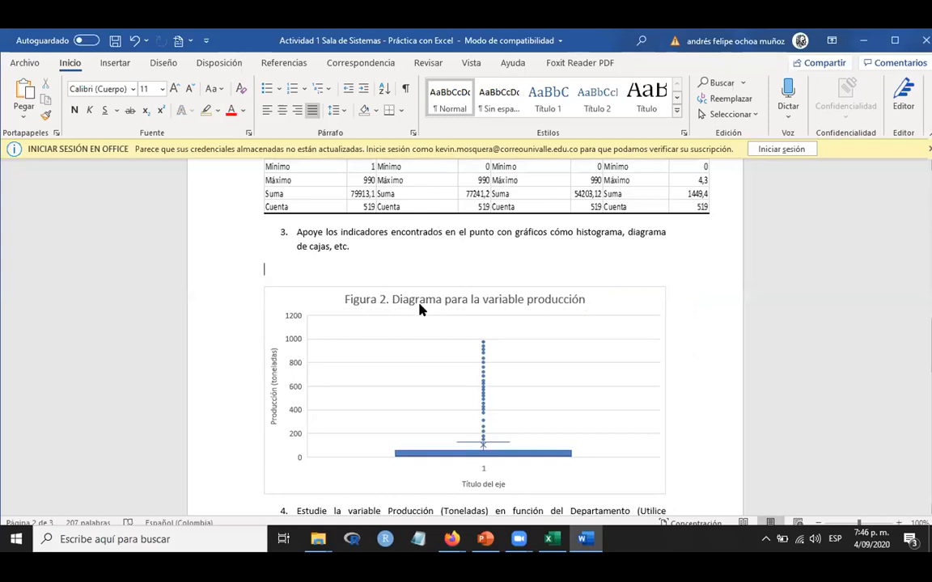
Step: Change the horizontal axis title of the pasted box-and-whisker chart to "Población"
click(497, 483)
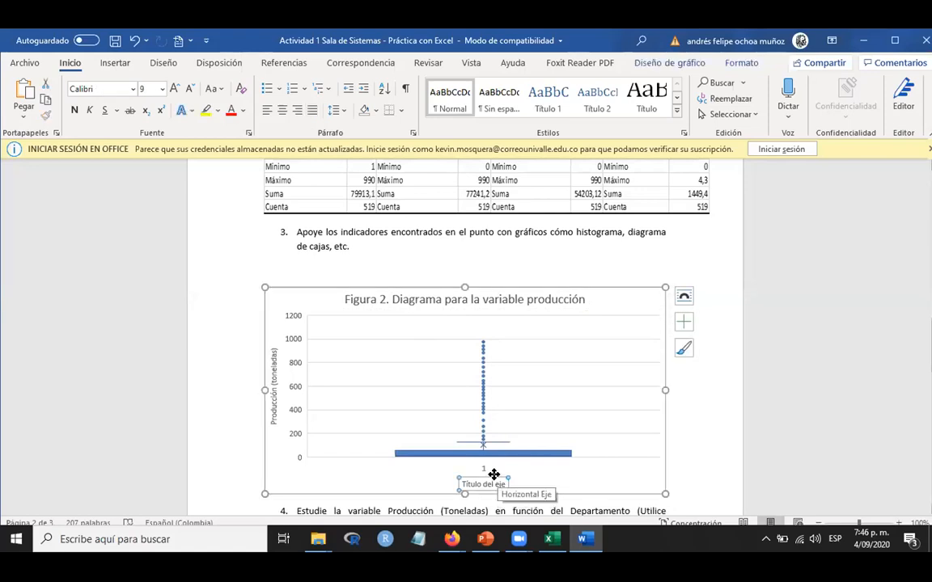
double_click(494, 474)
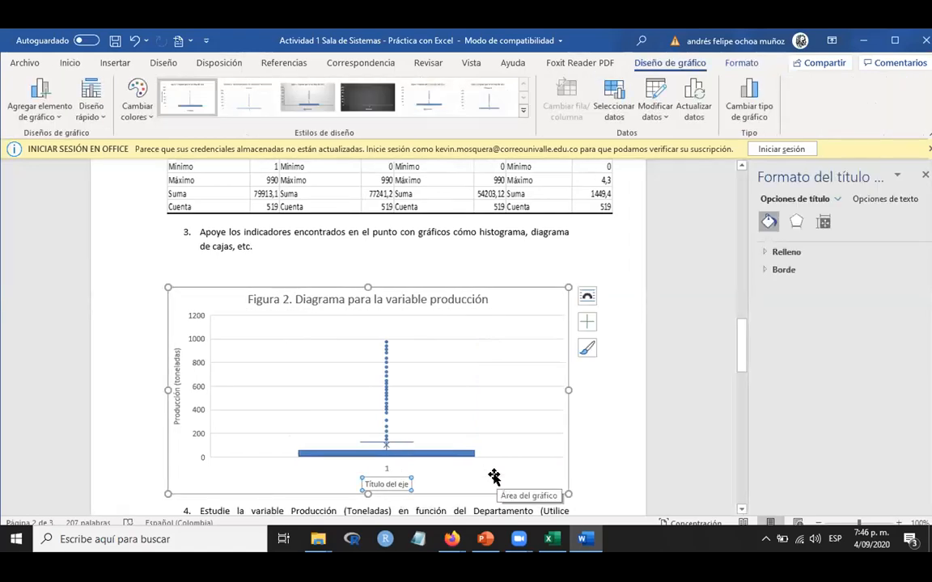
click(400, 484)
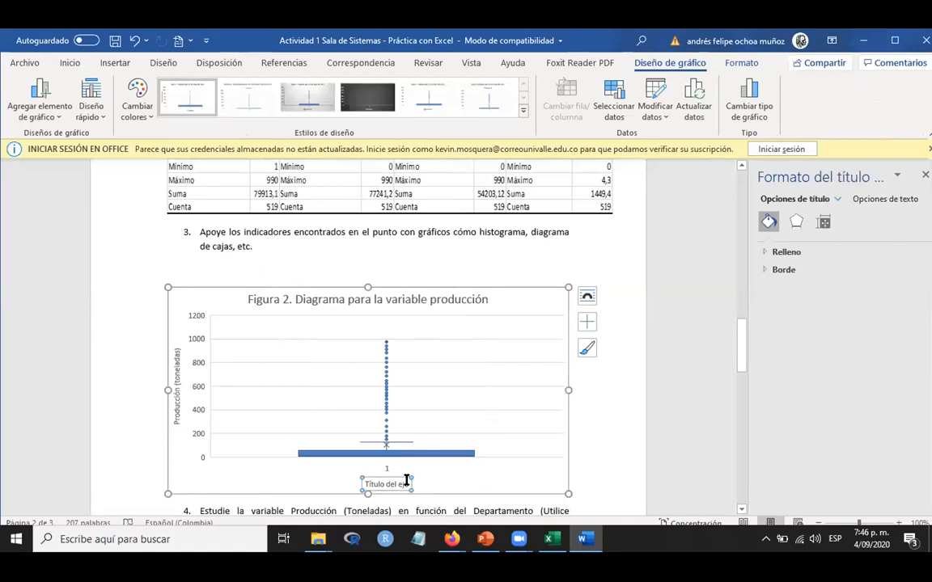
click(406, 481)
key(BackSpace)
key(BackSpace)
key(BackSpace)
key(BackSpace)
key(BackSpace)
key(BackSpace)
key(BackSpace)
key(BackSpace)
key(BackSpace)
key(BackSpace)
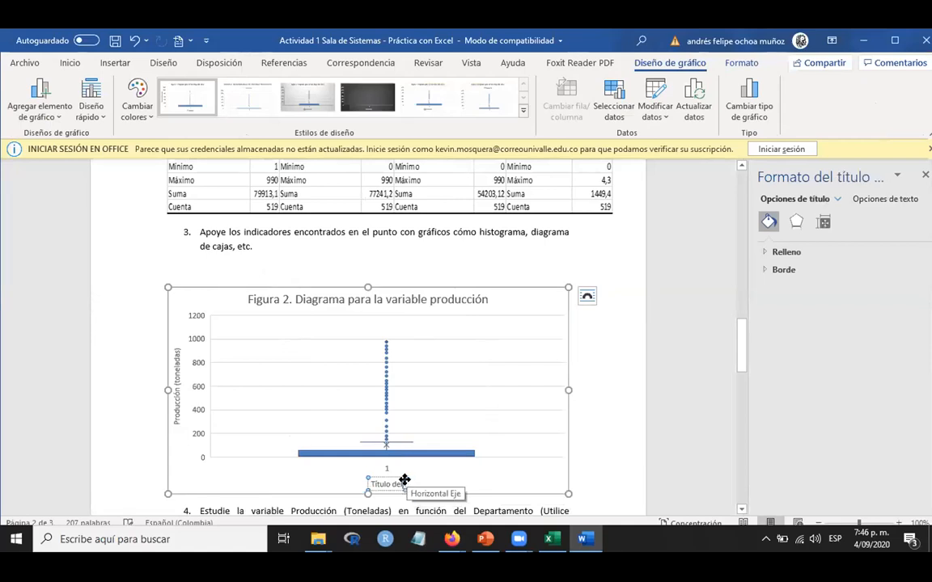
key(BackSpace)
key(BackSpace)
key(BackSpace)
key(BackSpace)
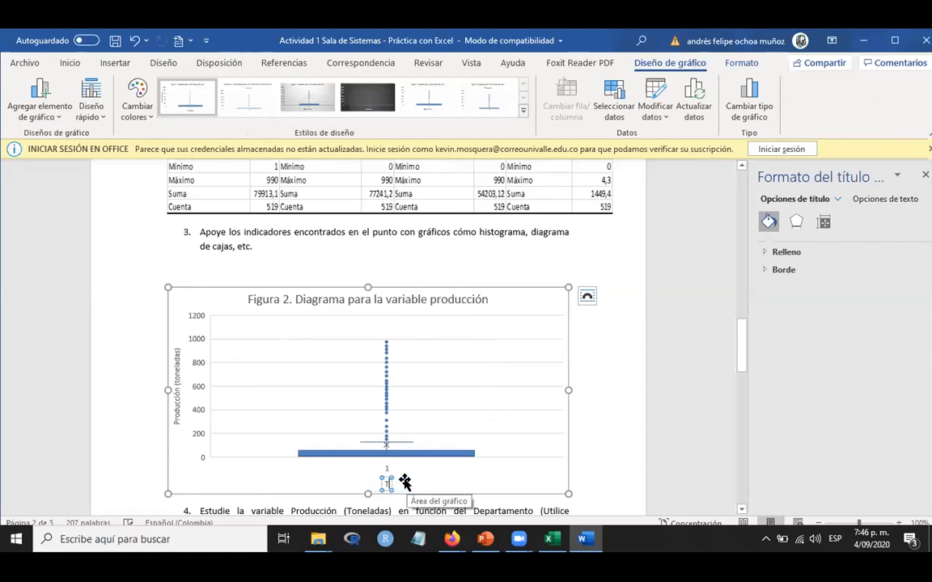
text(Prblac)
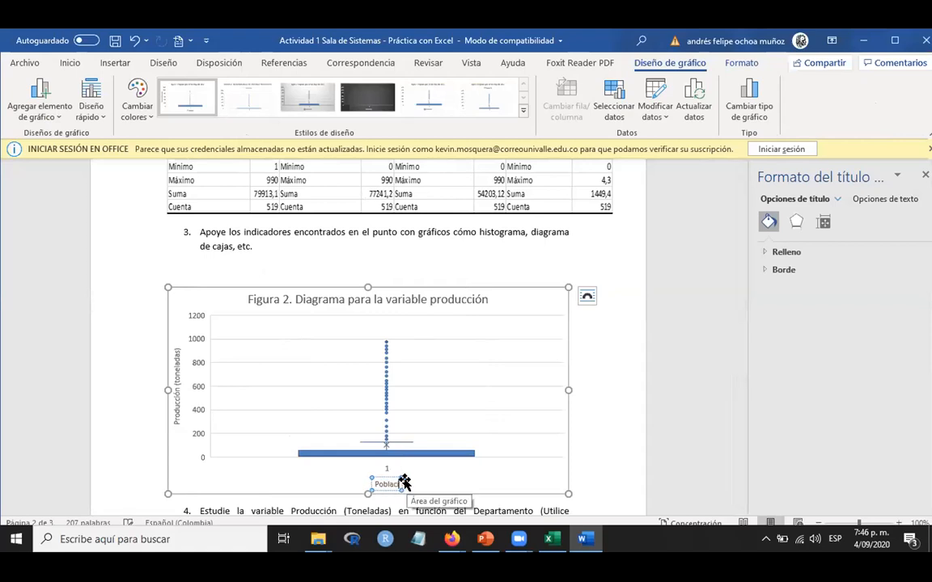
text(ión)
click(606, 378)
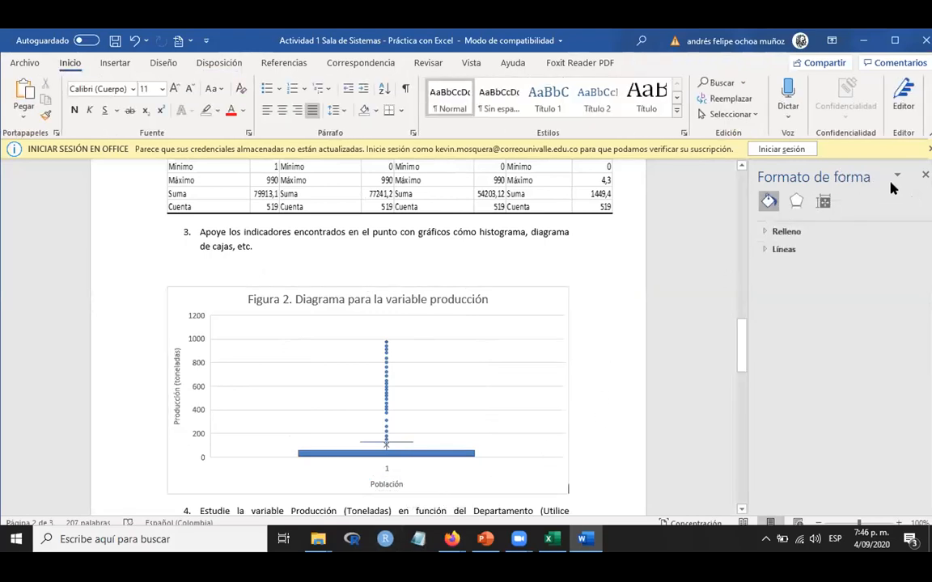
click(924, 174)
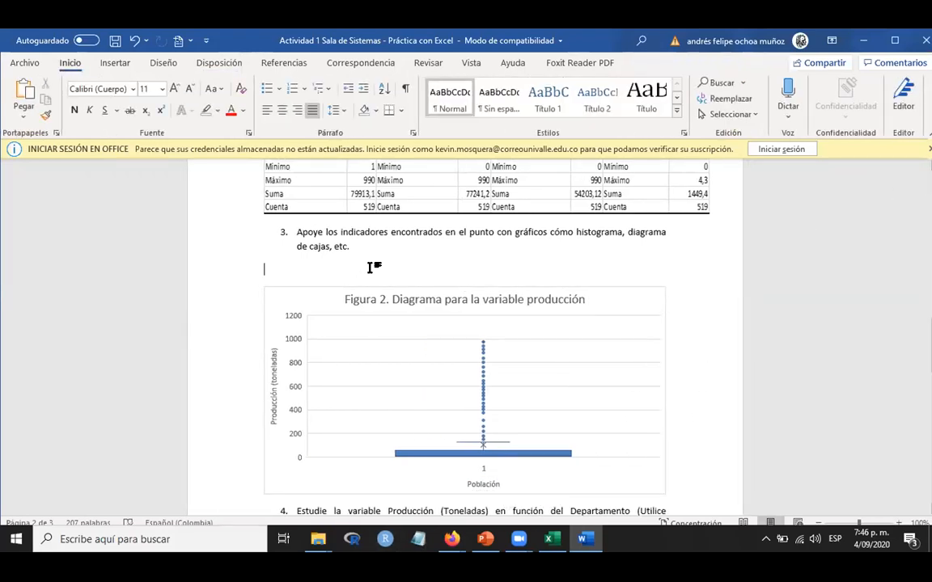
Step: Above the chart, start the interpretation: "Con base en la Figura 2, es claro que existen muchos datos atípicos, los cuales corresponden a fincas que"
scroll(426, 299, up, 1)
scroll(426, 299, up, 1)
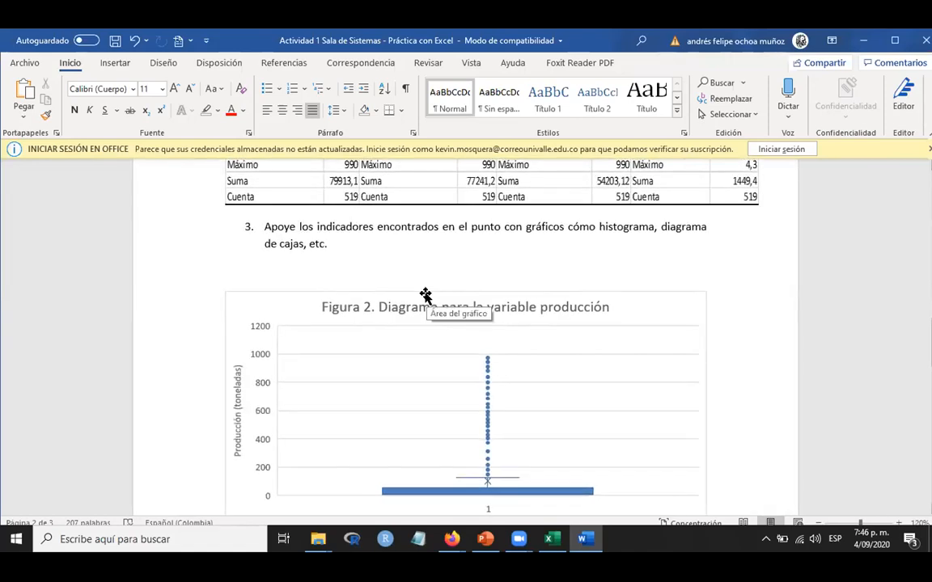
text(Co)
key(BackSpace)
text(ON)
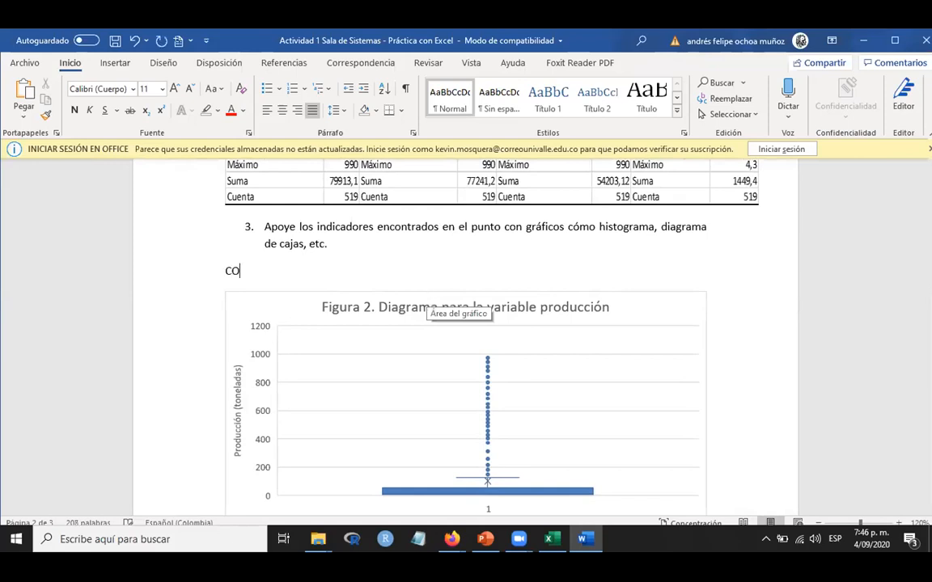
key(BackSpace)
key(BackSpace)
text(on base en la Figura)
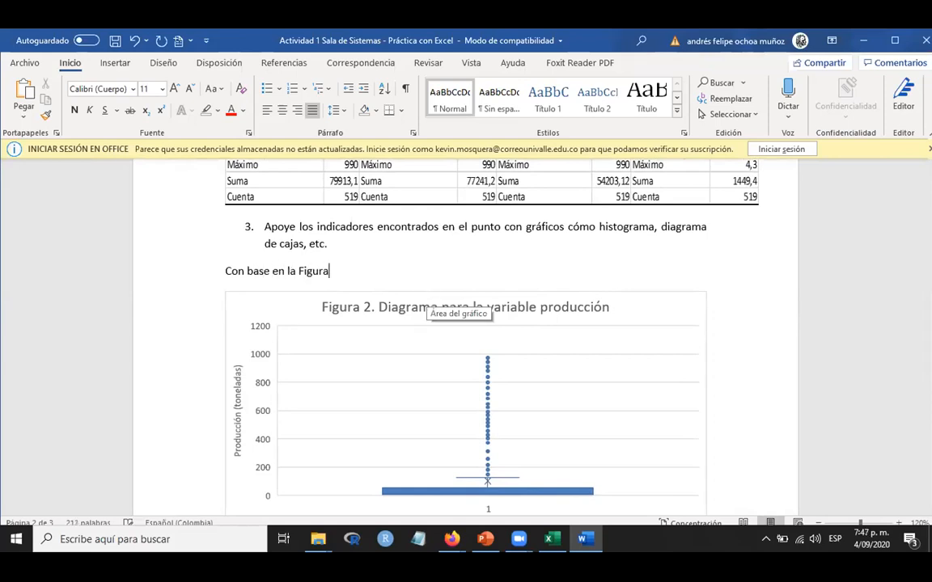
text( 2, es claro que existen mucho)
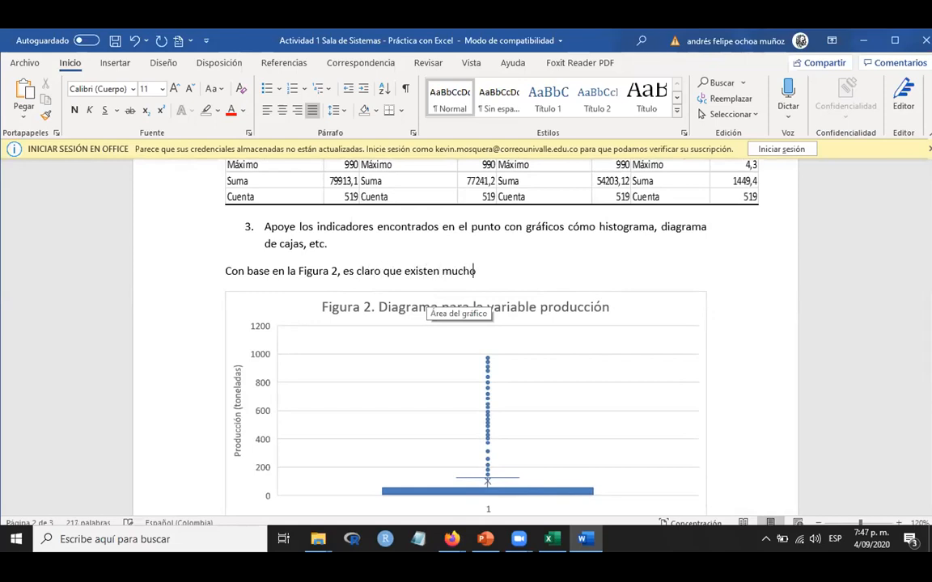
text(s dat)
key(BackSpace)
text(atos atípicos, los cuales corresponden a fincas que t)
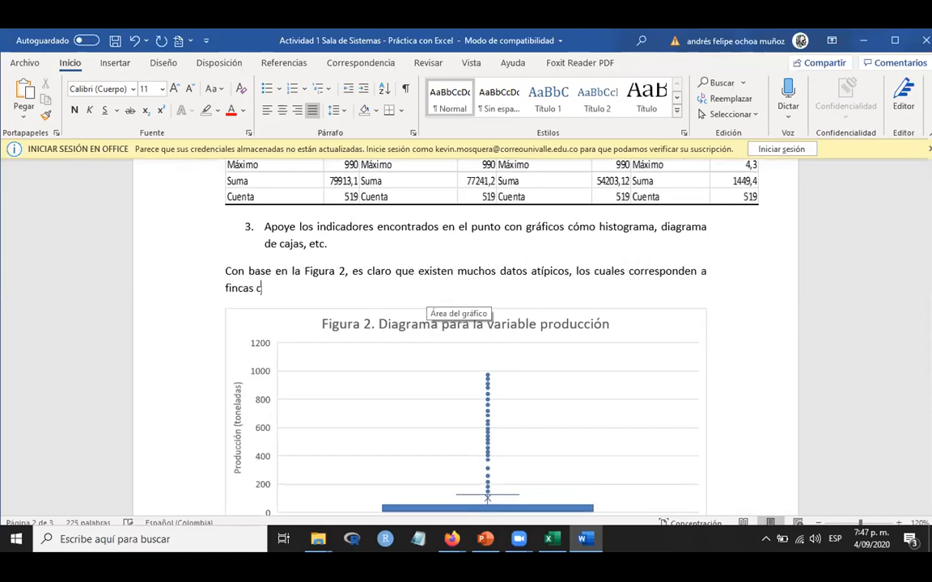
Step: Continue the interpretation sentence with "tienen una producción muy diferente del promedio y del valor de la mediana"
text(ienen una producc)
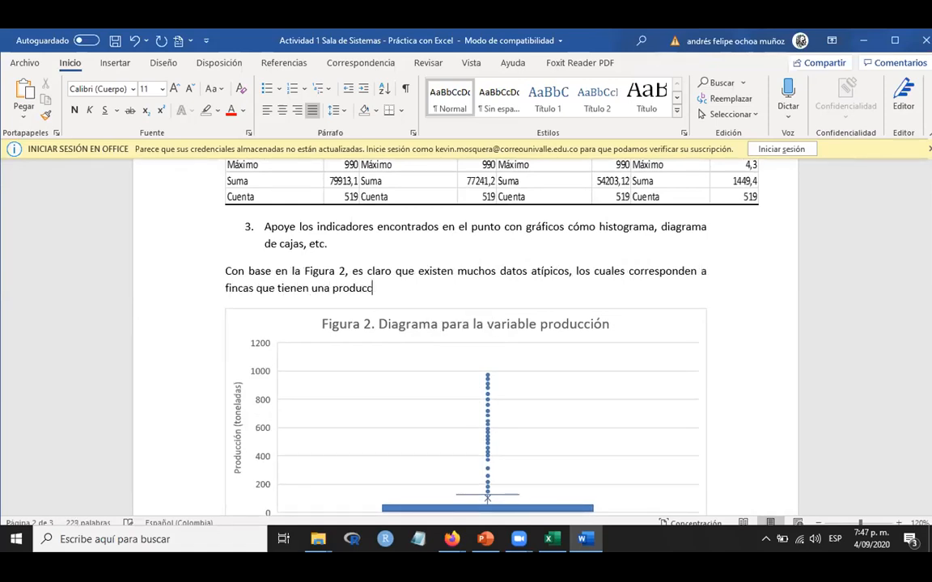
text(i{on)
key(BackSpace)
key(BackSpace)
key(BackSpace)
key(BackSpace)
text(ón muy diferent)
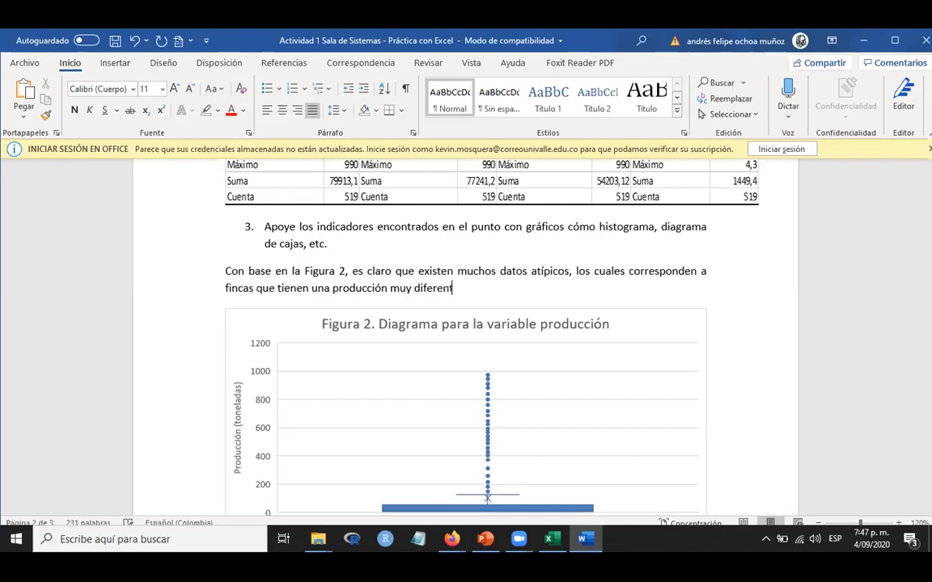
text(e del promedio)
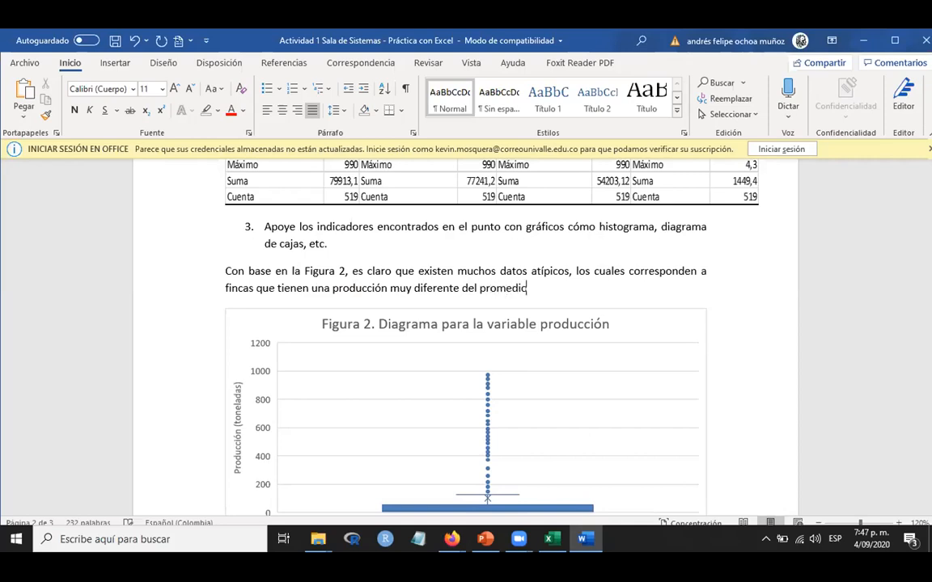
text( y del valor de la mediana)
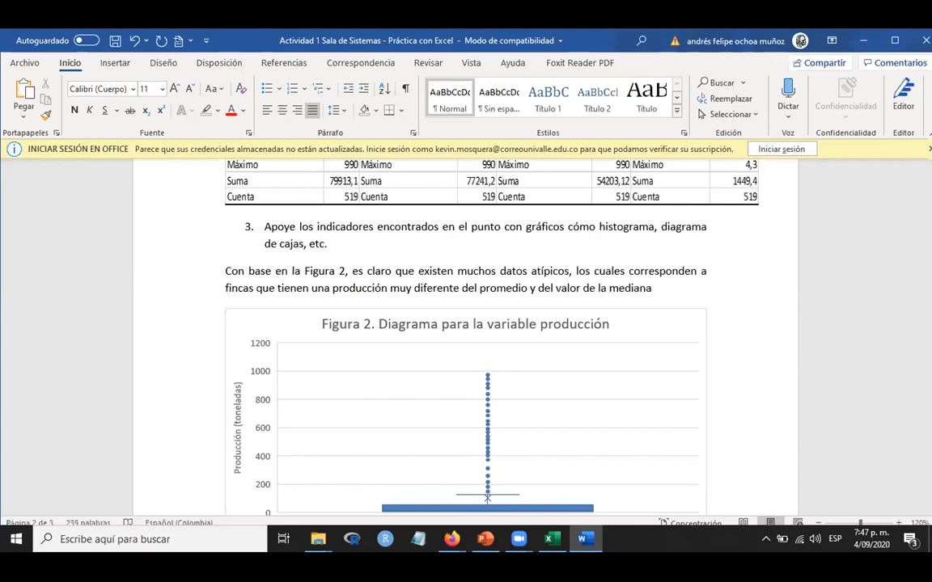
Step: Replace the ending "del promedio y del valor de la mediana" with "de la mayoría de datos" and select the paragraph at 100% zoom
key(BackSpace)
key(BackSpace)
key(BackSpace)
key(BackSpace)
key(BackSpace)
key(BackSpace)
key(BackSpace)
key(BackSpace)
key(BackSpace)
key(BackSpace)
key(BackSpace)
key(BackSpace)
key(BackSpace)
key(BackSpace)
key(BackSpace)
key(BackSpace)
key(BackSpace)
key(BackSpace)
key(BackSpace)
key(BackSpace)
key(BackSpace)
key(BackSpace)
key(BackSpace)
key(BackSpace)
text(de la mayor{ia de)
key(BackSpace)
key(BackSpace)
key(BackSpace)
key(BackSpace)
key(BackSpace)
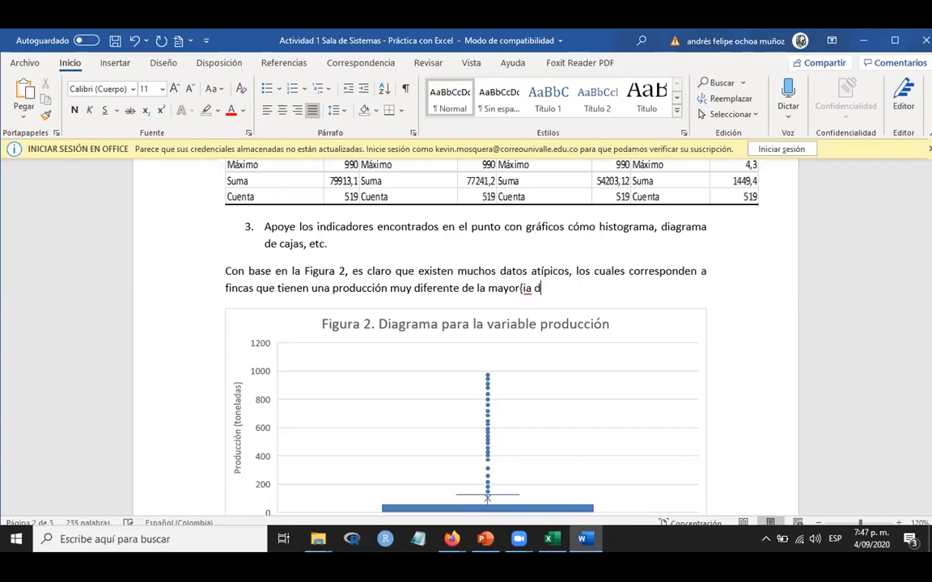
text(ía de datos)
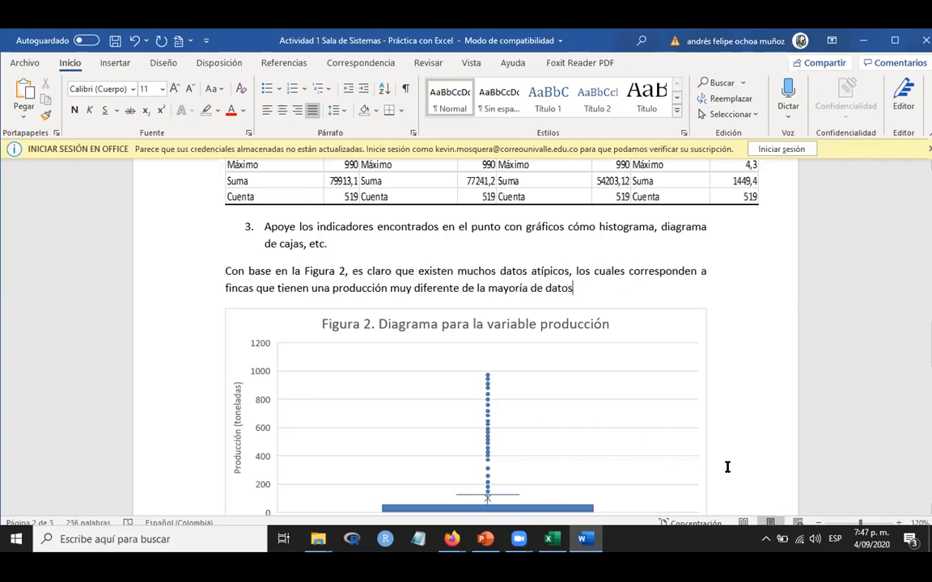
click(820, 523)
click(819, 523)
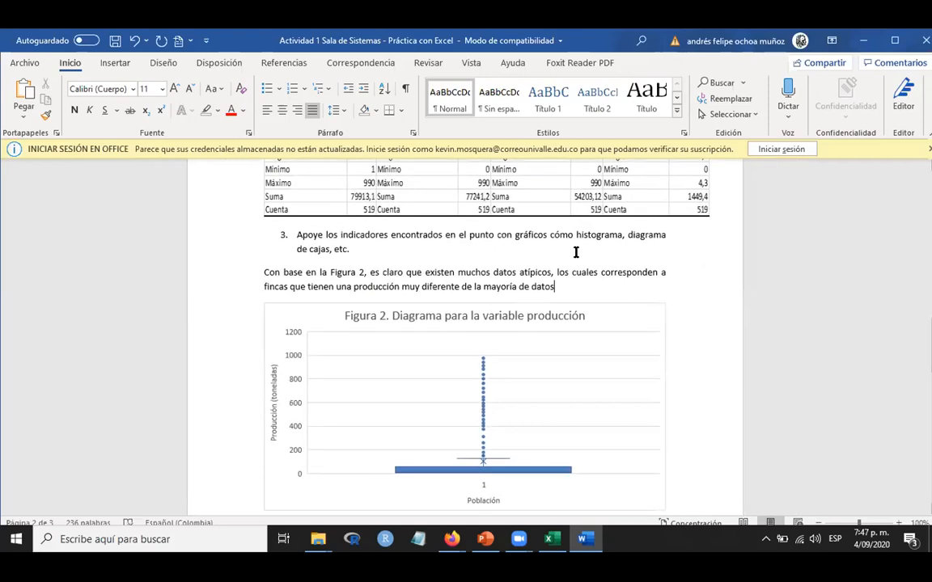
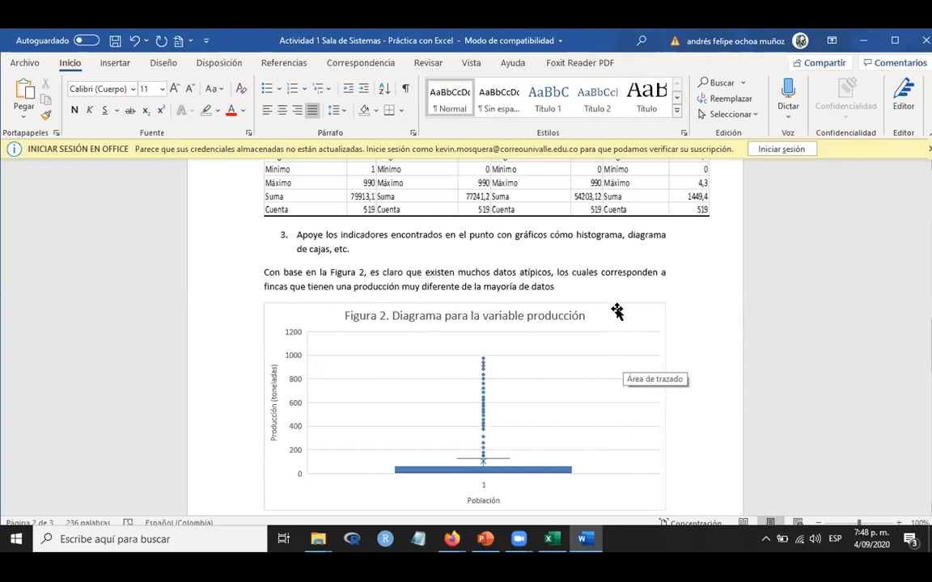
drag(555, 284, 264, 275)
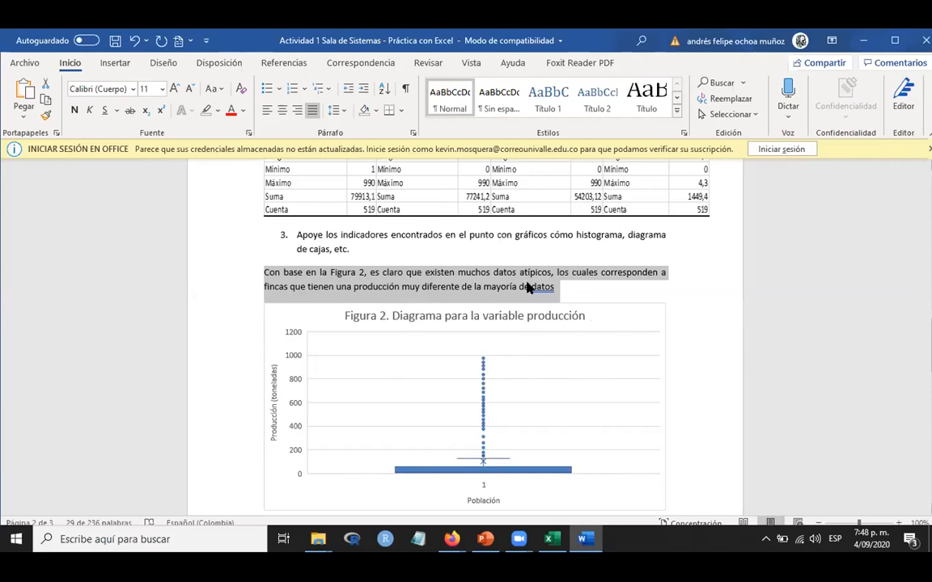
Step: Continue the Figura 2 interpretation paragraph with ". También se observa que los datos presentan un comportamiento asimetrico."
click(571, 293)
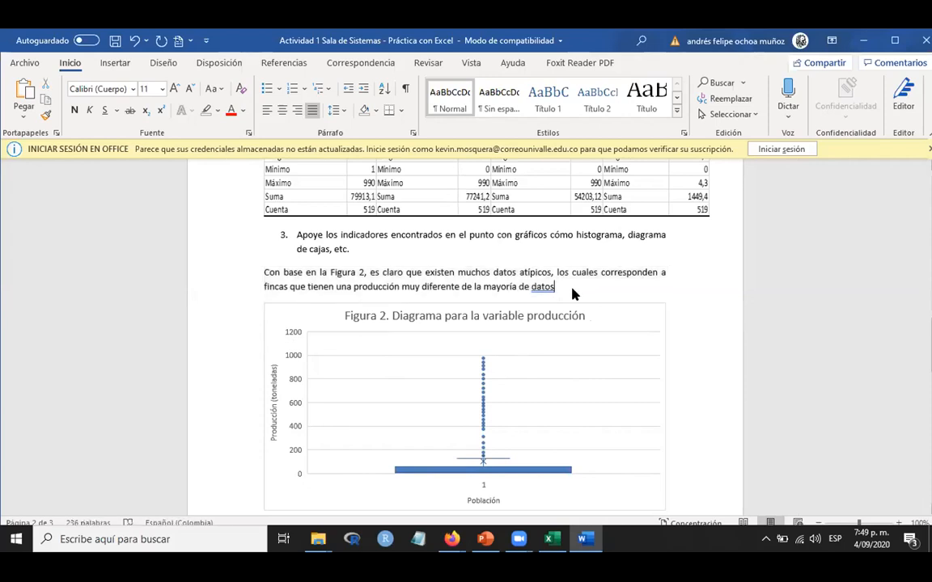
text(. También se obsevva que l)
text(tos)
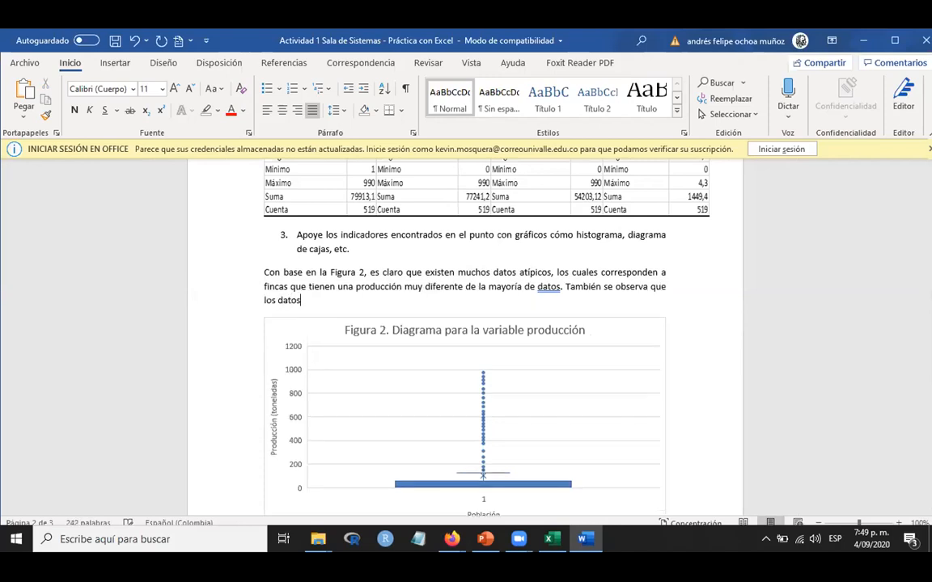
text( presentan un comportamient)
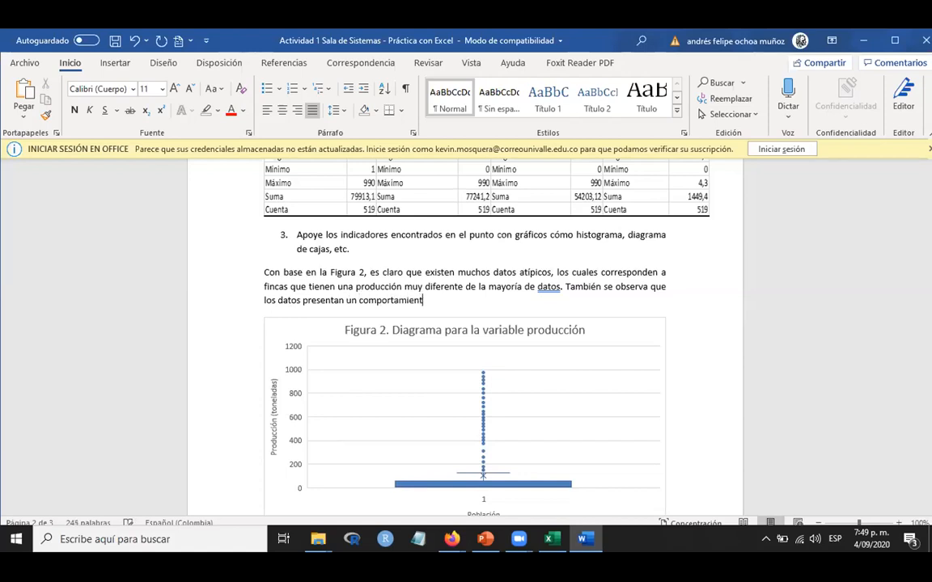
text(o asimetrico.)
Step: Examine the Figura 2 box plot against its interpretation and read the item 4 instructions below it
ctrl+scroll(600, 304, up, 1)
ctrl+scroll(601, 304, up, 1)
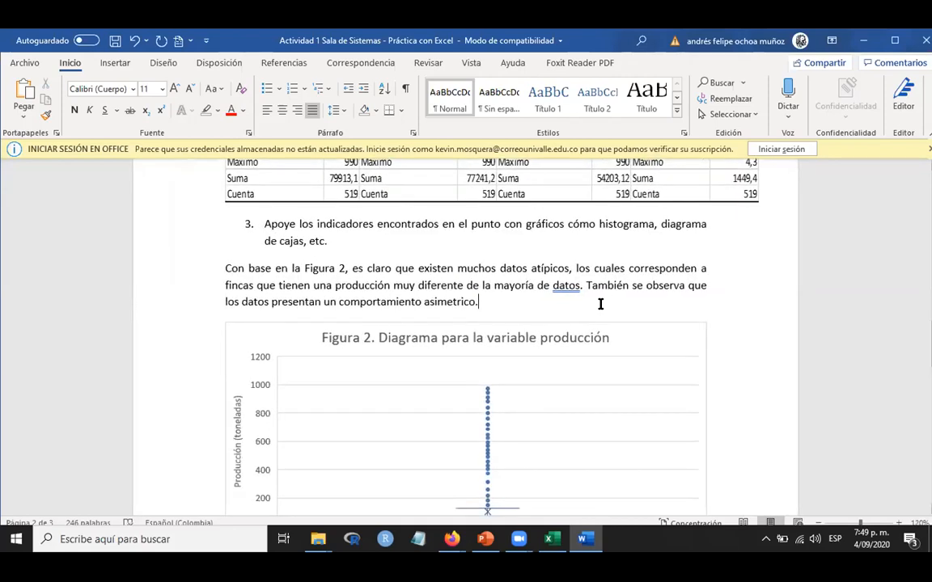
scroll(600, 303, down, 3)
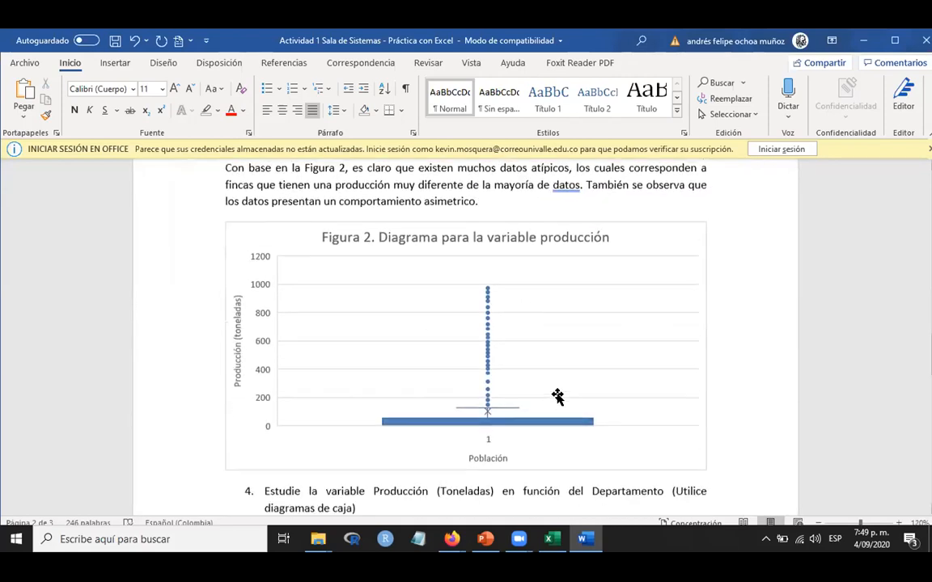
scroll(559, 395, down, 1)
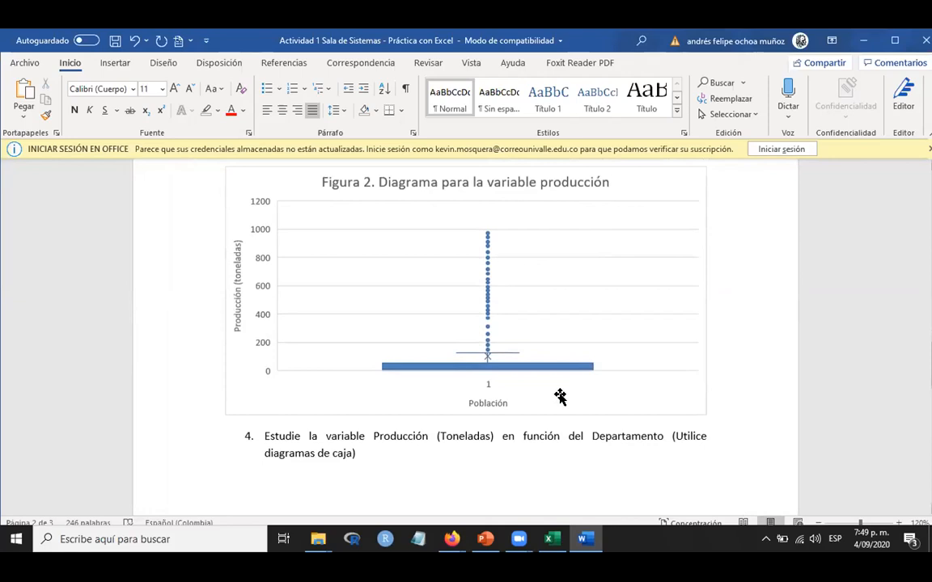
scroll(560, 396, up, 1)
scroll(560, 396, down, 1)
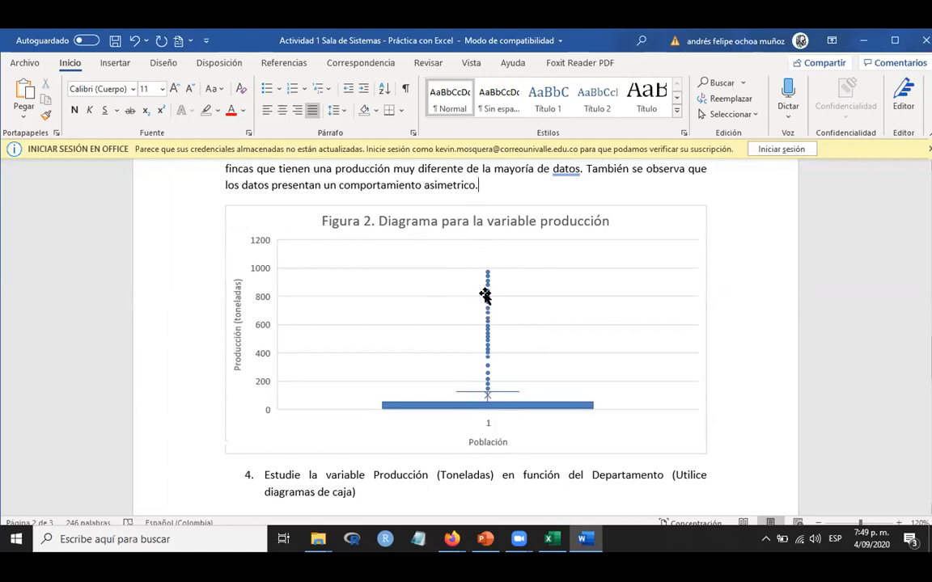
click(819, 523)
click(819, 523)
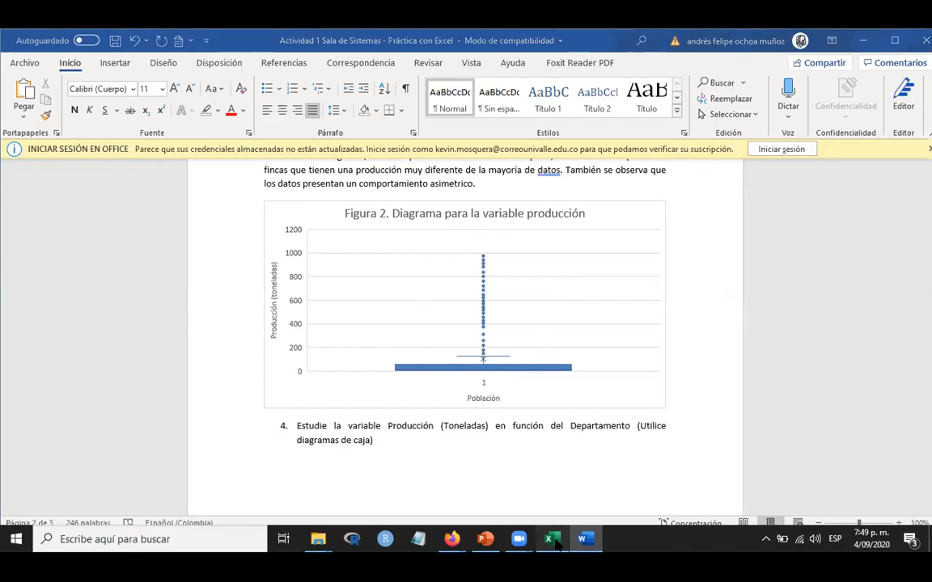
Step: Switch to the Excel workbook and move the production box plot to the right of the Producción column
key(alt+Tab)
click(761, 358)
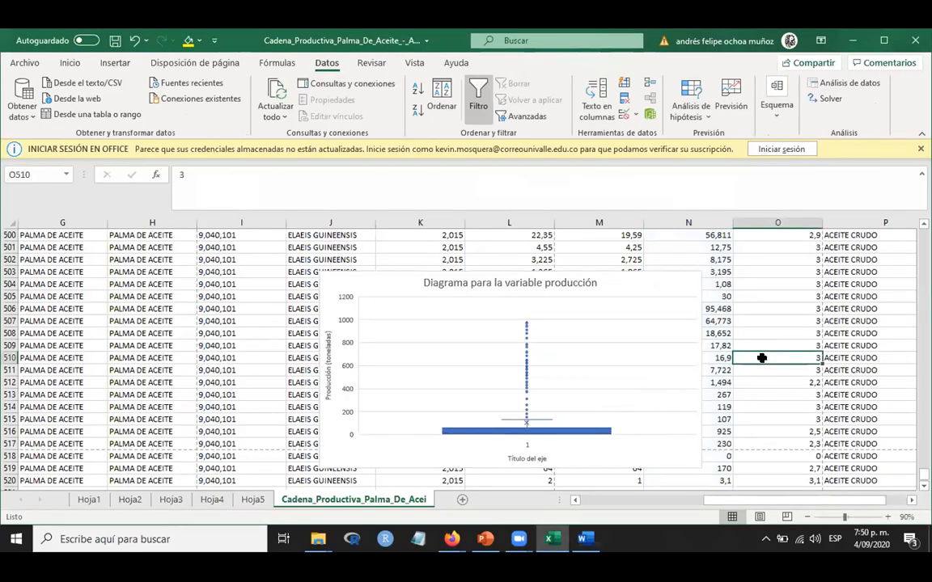
drag(383, 273, 832, 278)
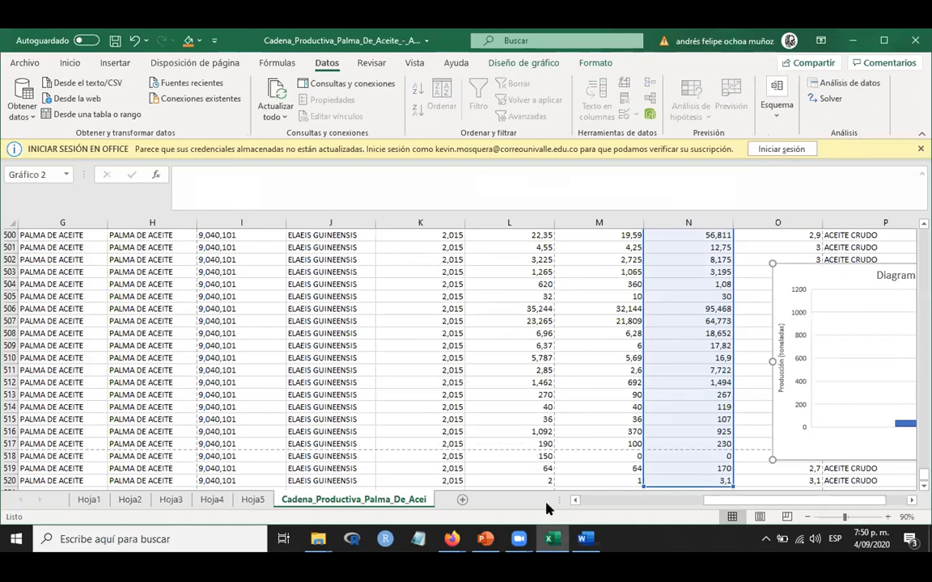
Step: Add a new blank worksheet after the Cadena_Productiva_Palma_De_Acei sheet
click(463, 500)
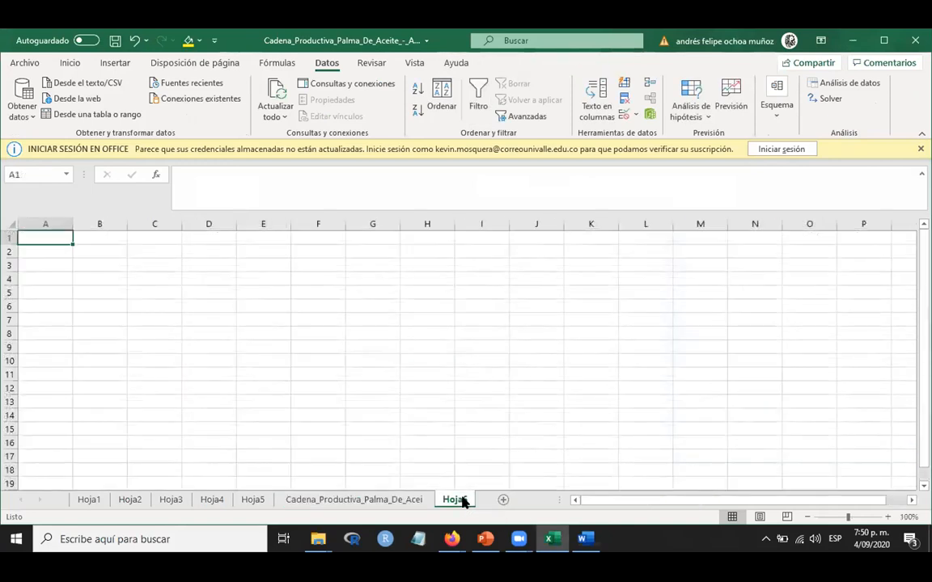
right_click(463, 501)
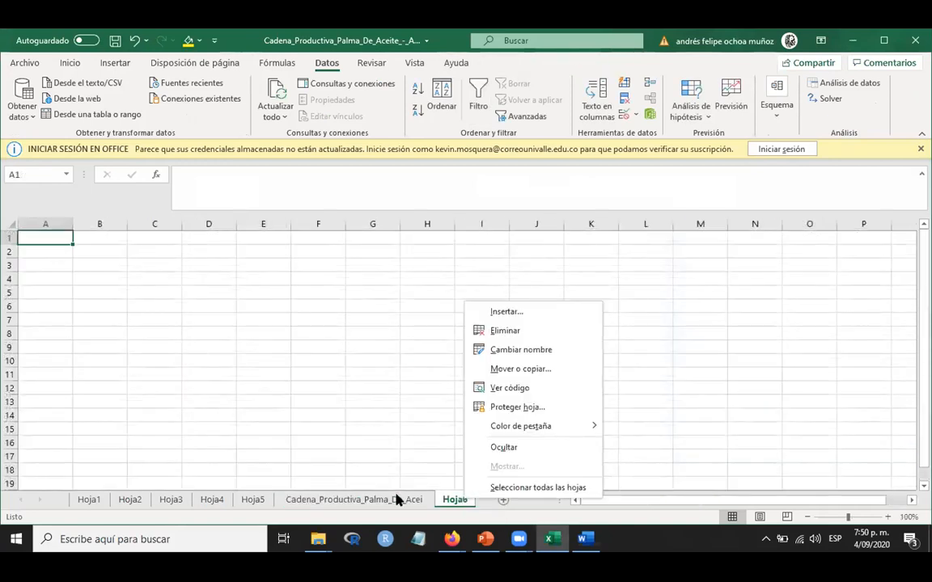
key(Escape)
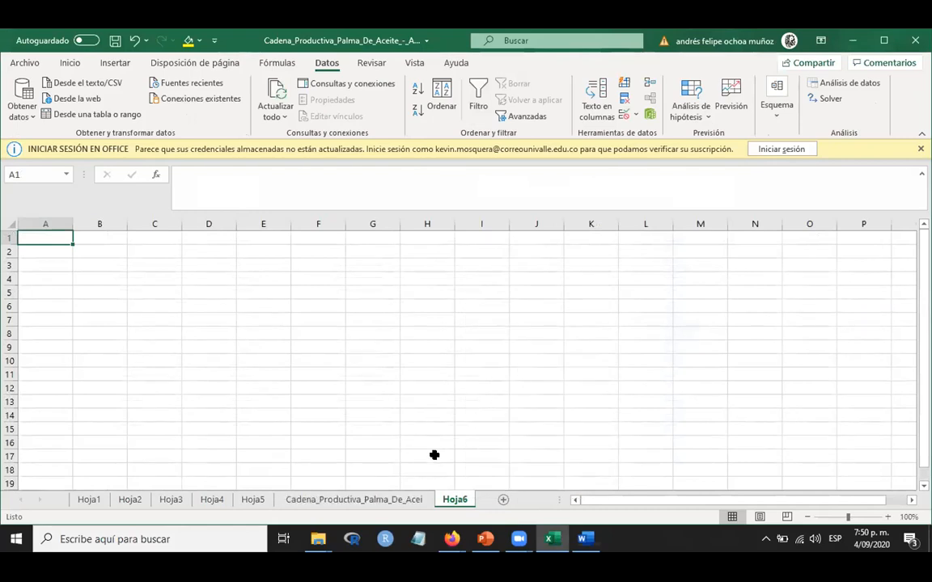
Step: In the Cadena_Productiva_Palma_De_Acei sheet, copy the whole DEPARTAMENTO column of data including its header
click(397, 499)
scroll(280, 337, up, 7)
scroll(367, 305, up, 10)
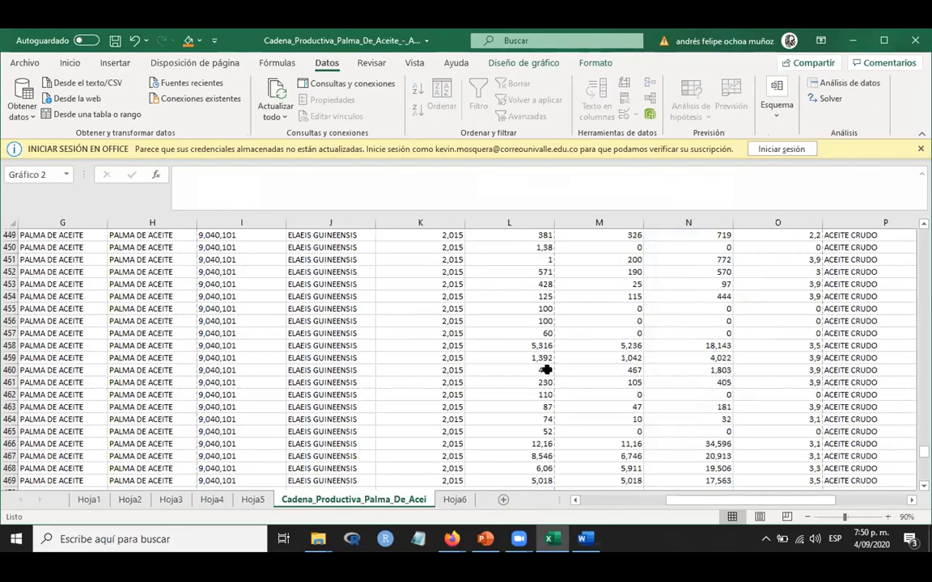
drag(684, 500, 592, 501)
scroll(246, 346, up, 20)
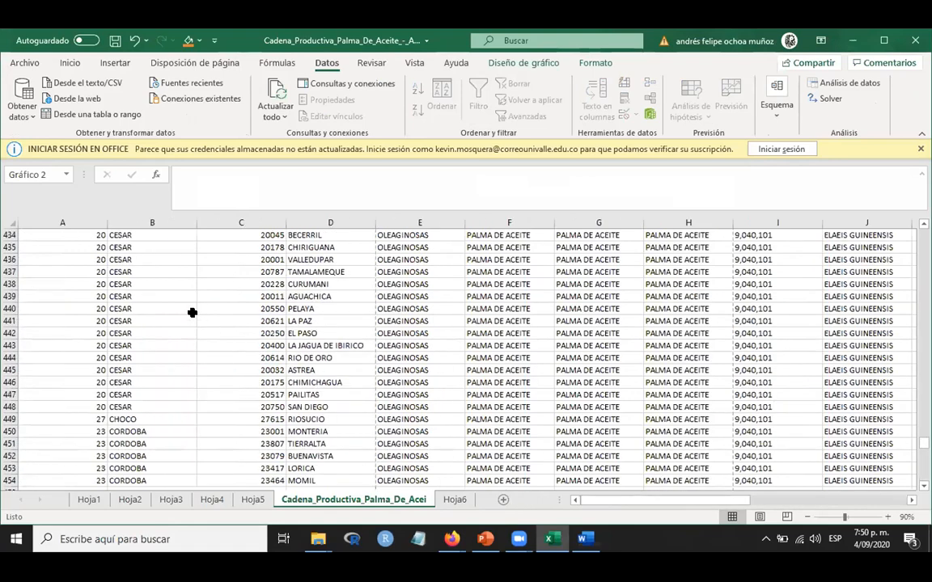
scroll(238, 302, up, 8)
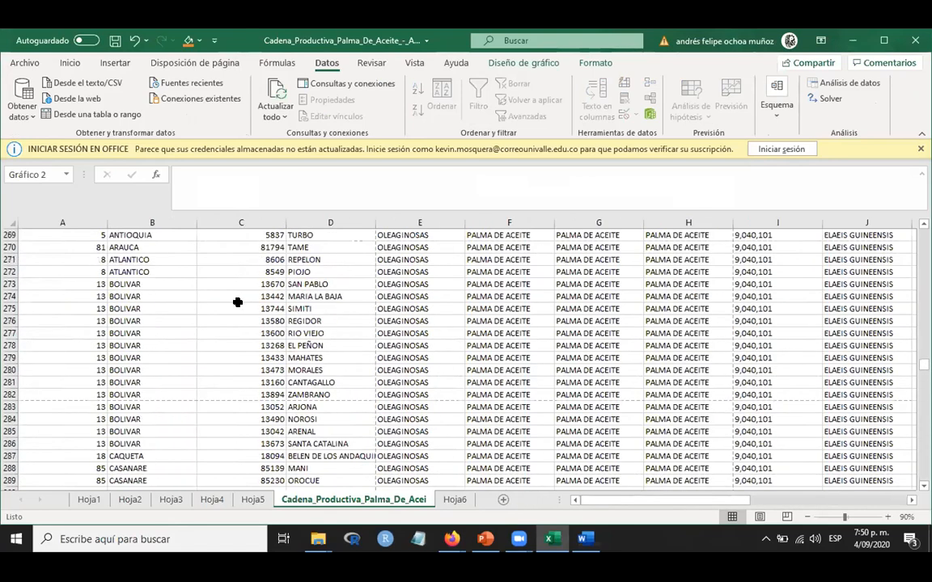
scroll(238, 302, up, 20)
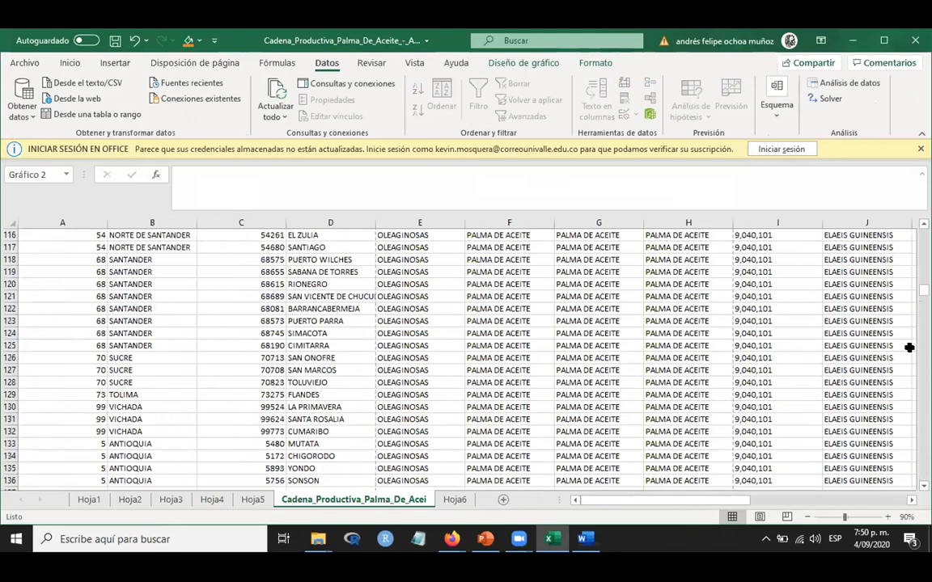
drag(923, 287, 923, 231)
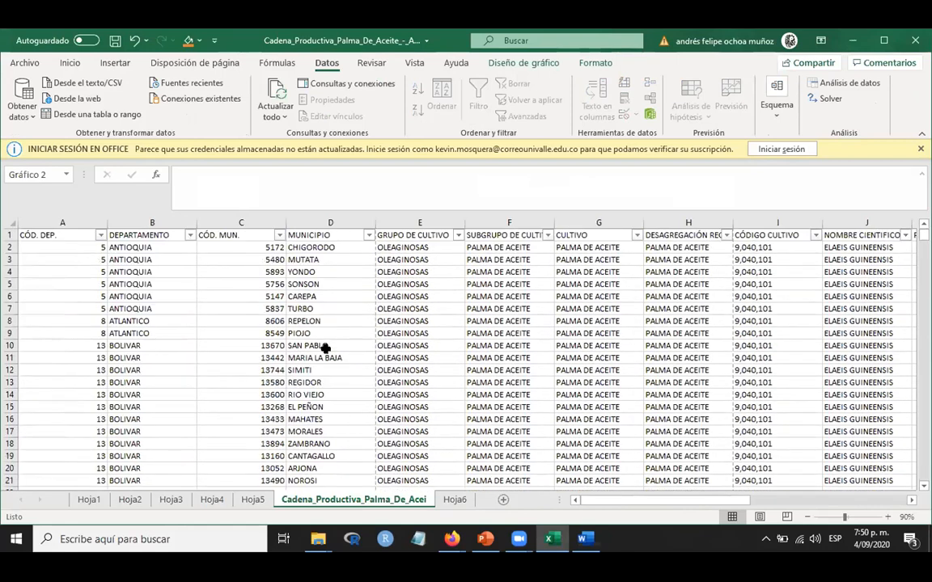
click(135, 233)
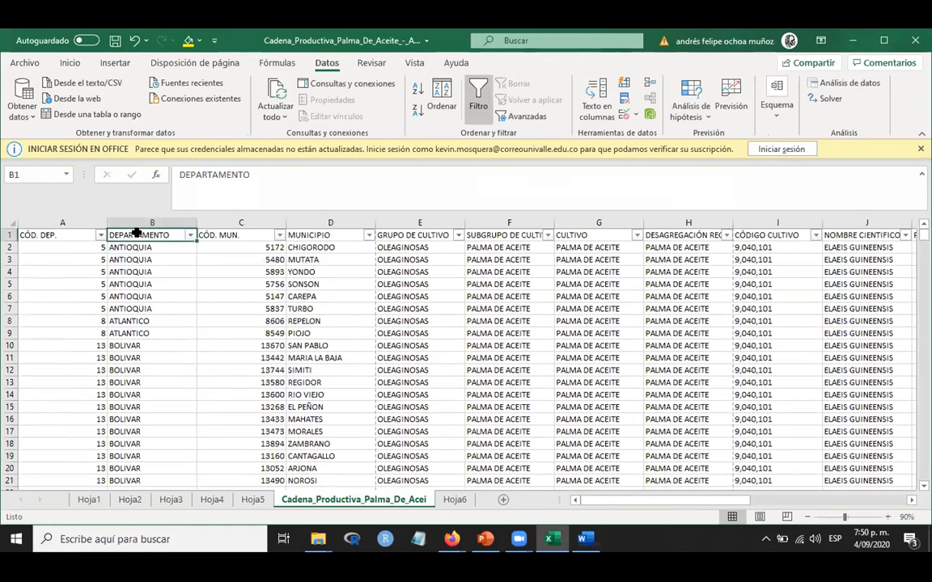
key(ctrl+shift+Down)
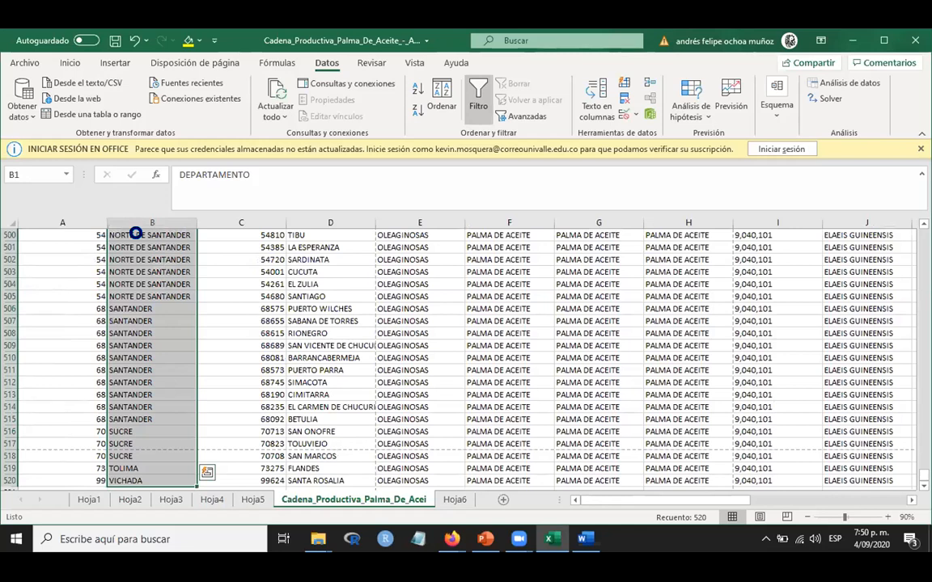
key(ctrl+c)
Step: Paste the copied department data into Hoja6 starting at C1 and fit column C to its contents
click(453, 500)
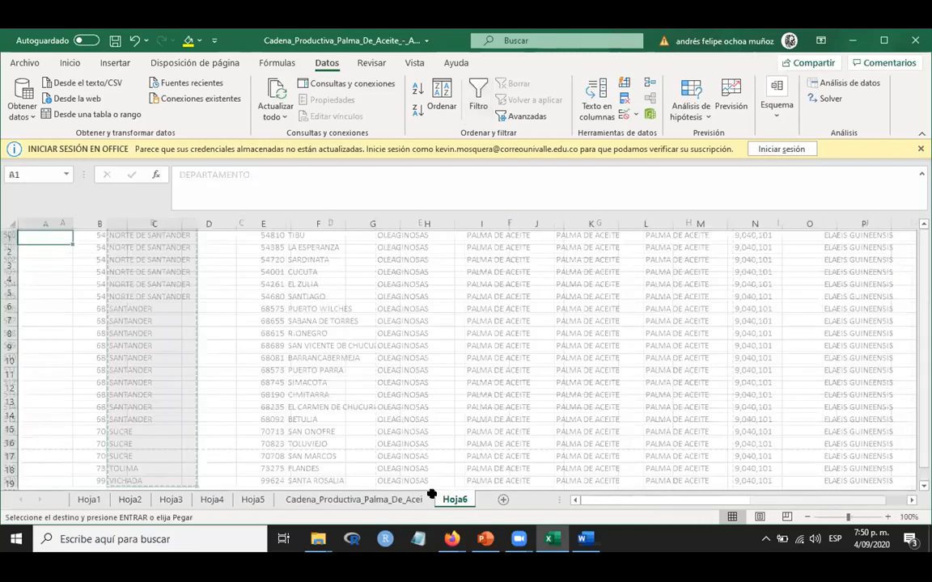
click(142, 237)
key(ctrl+v)
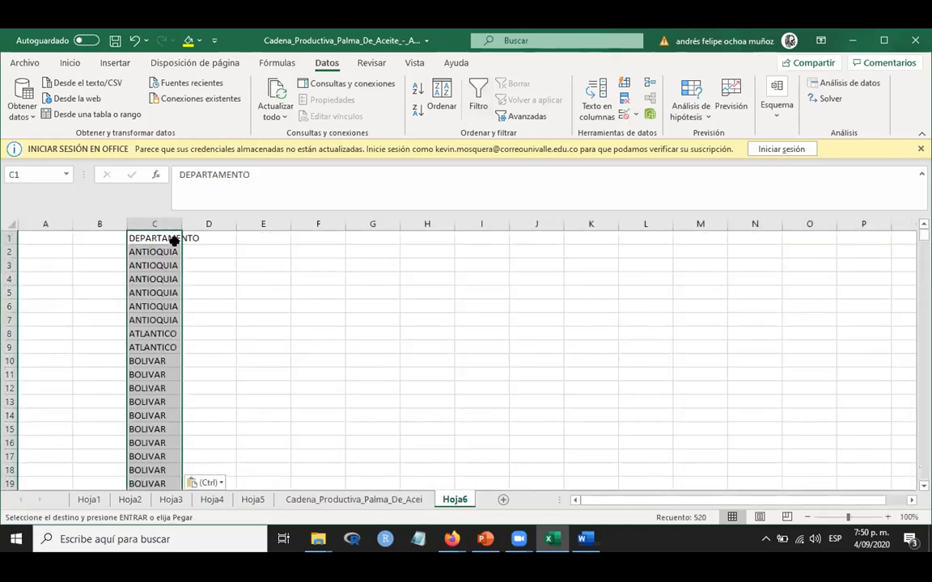
double_click(180, 224)
click(307, 279)
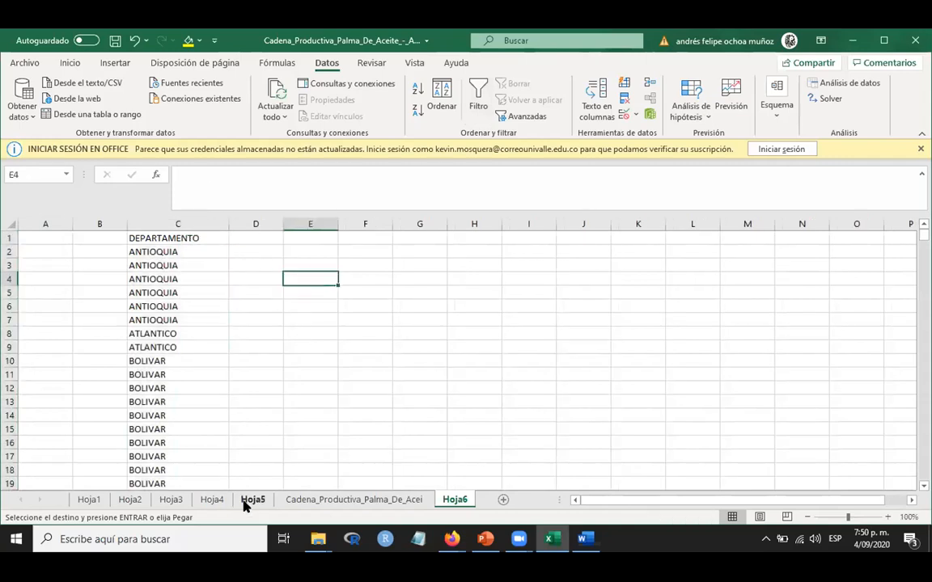
Step: Copy the Producción(t) data with its header from the palm oil data sheet into Hoja6 at D1 and fit the column width
click(283, 502)
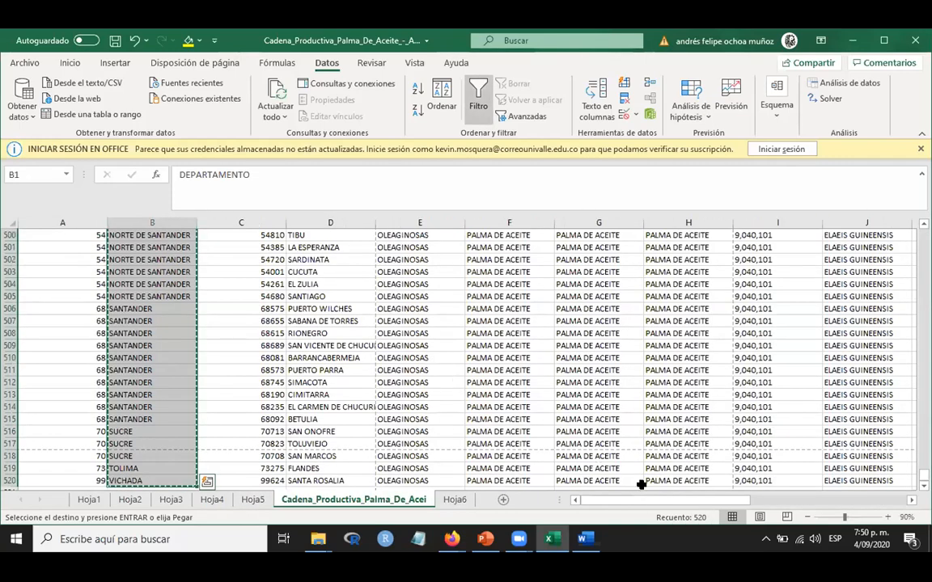
drag(652, 502, 924, 230)
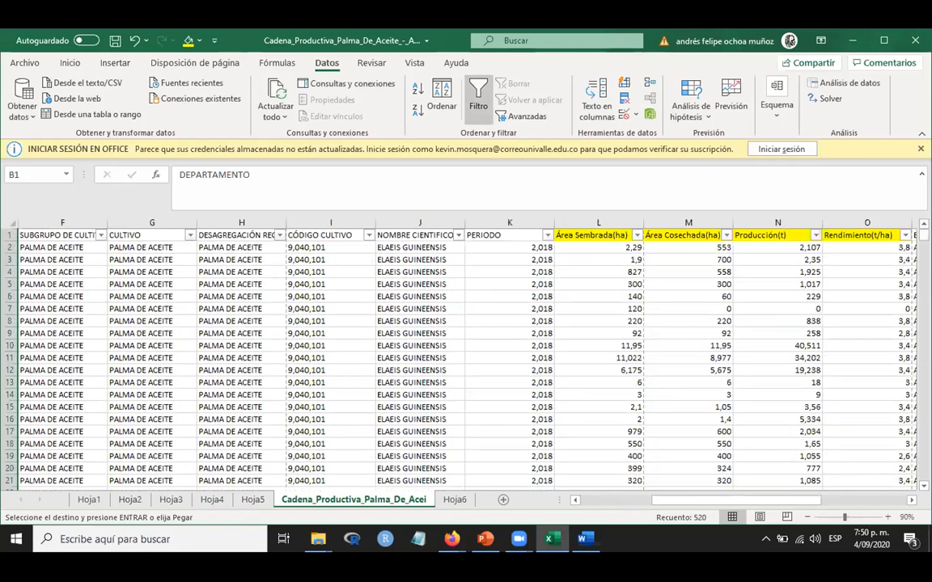
click(751, 235)
key(ctrl+shift+Down)
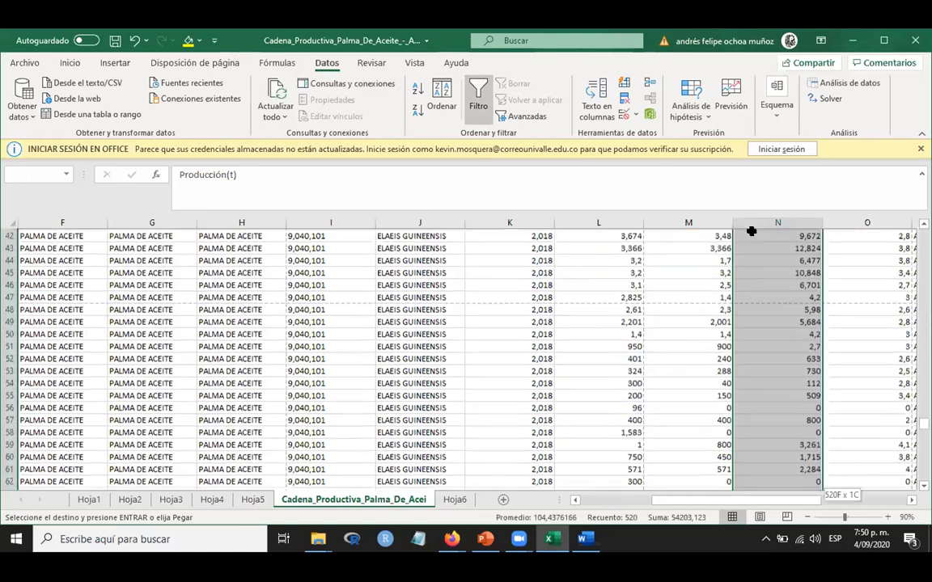
key(ctrl+c)
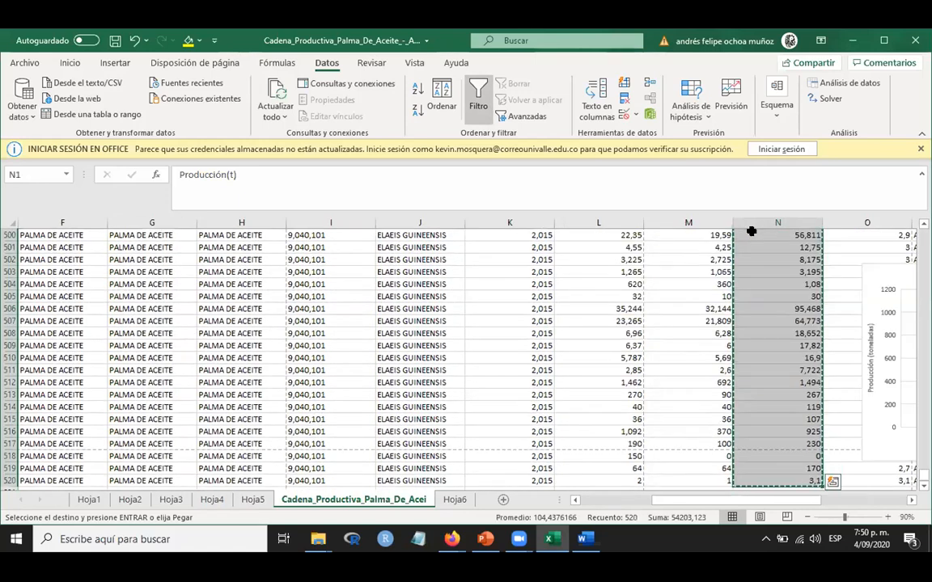
click(467, 499)
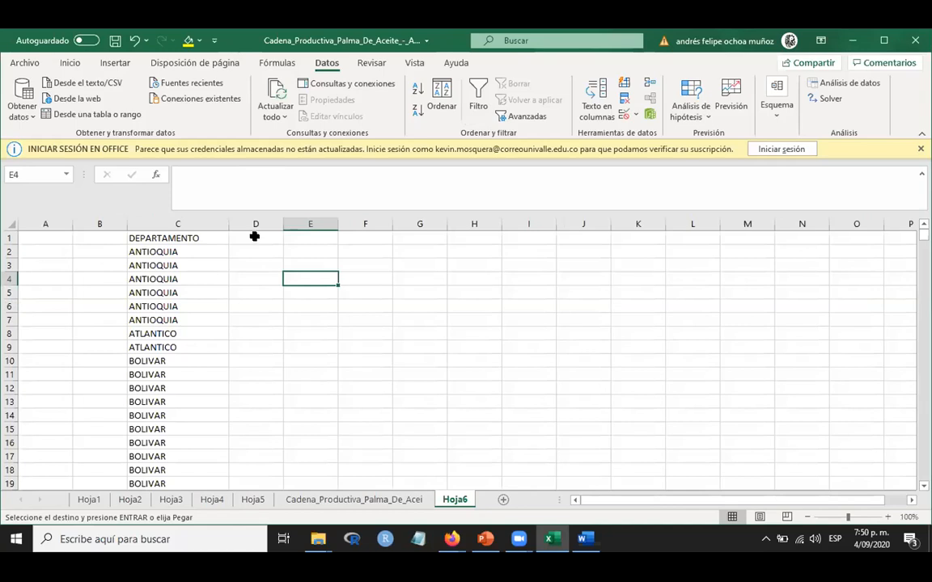
click(255, 236)
key(ctrl+v)
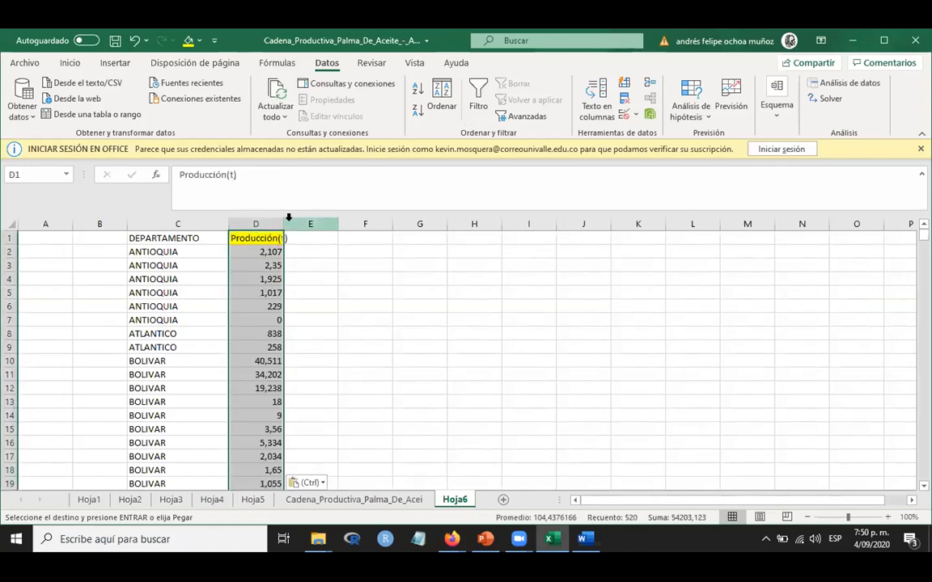
double_click(282, 219)
click(396, 266)
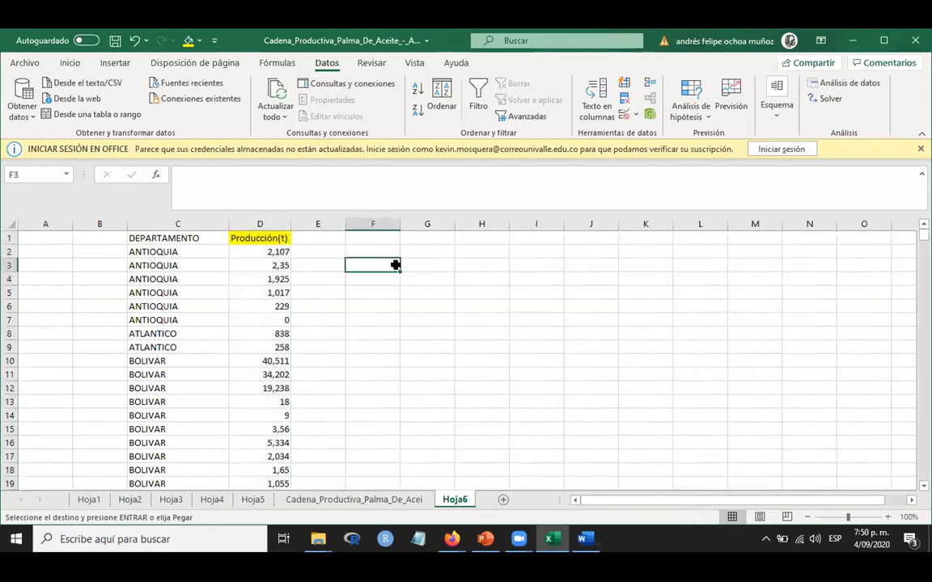
Step: Move the Producción(t) data from column D to B1, before DEPARTAMENTO, and fit column B to its contents
click(271, 238)
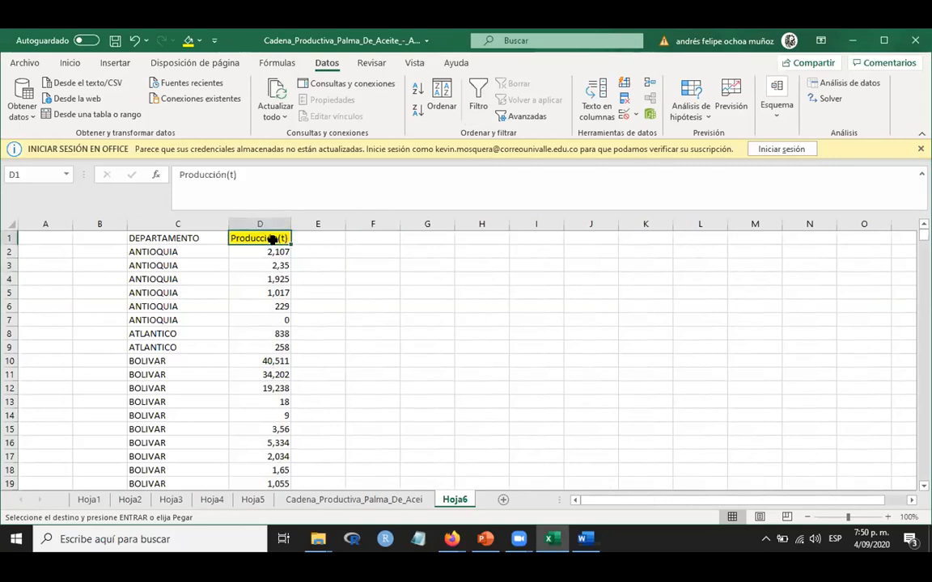
key(ctrl+shift+Down)
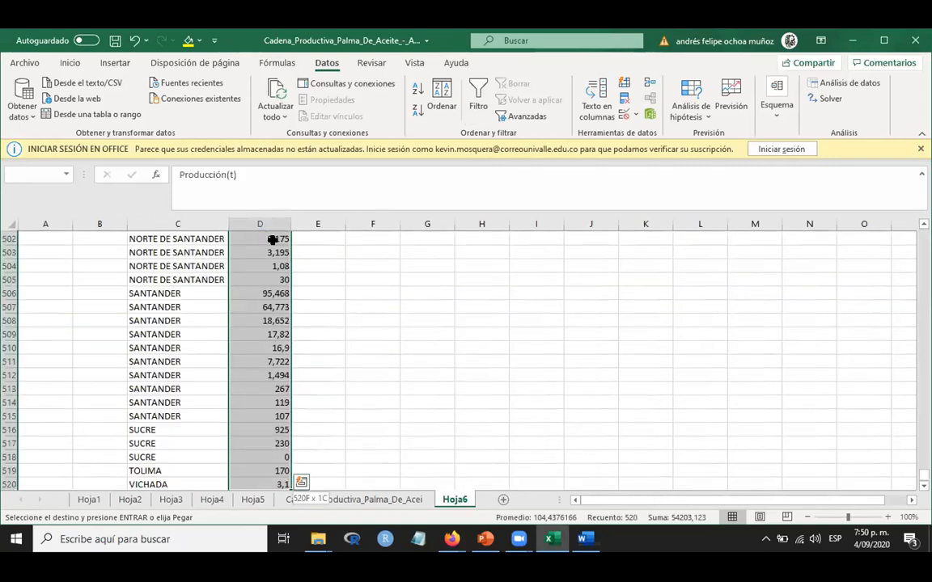
key(ctrl+BackSpace)
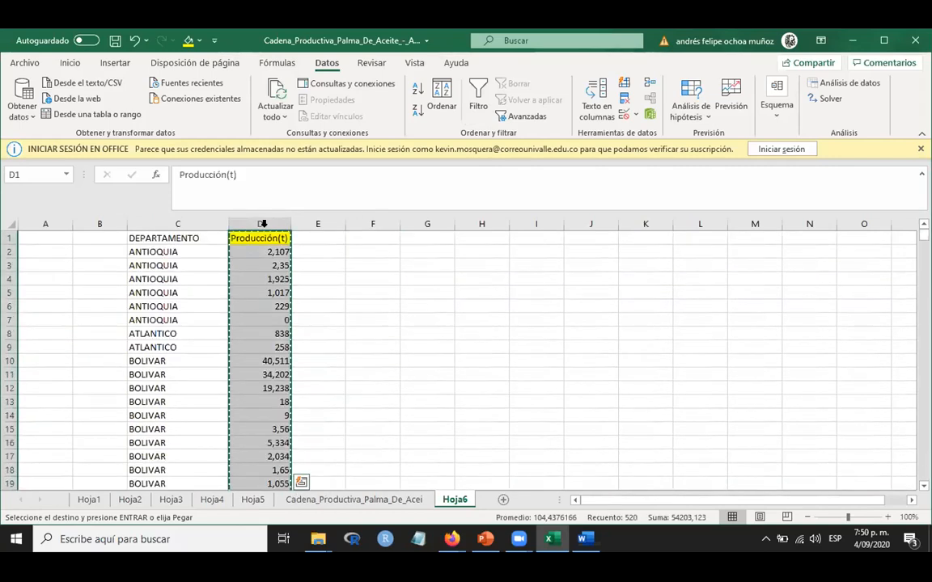
click(100, 241)
key(ctrl+v)
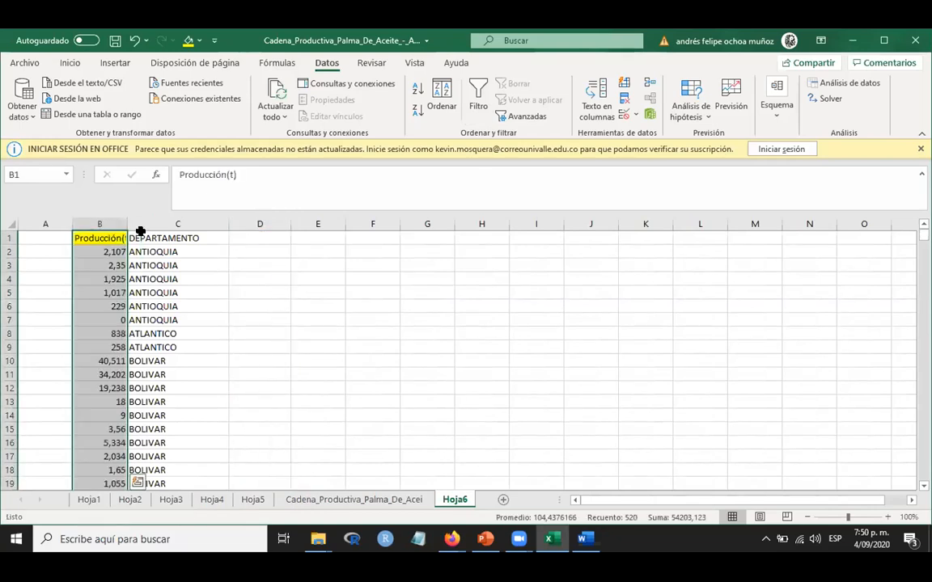
double_click(127, 225)
click(267, 252)
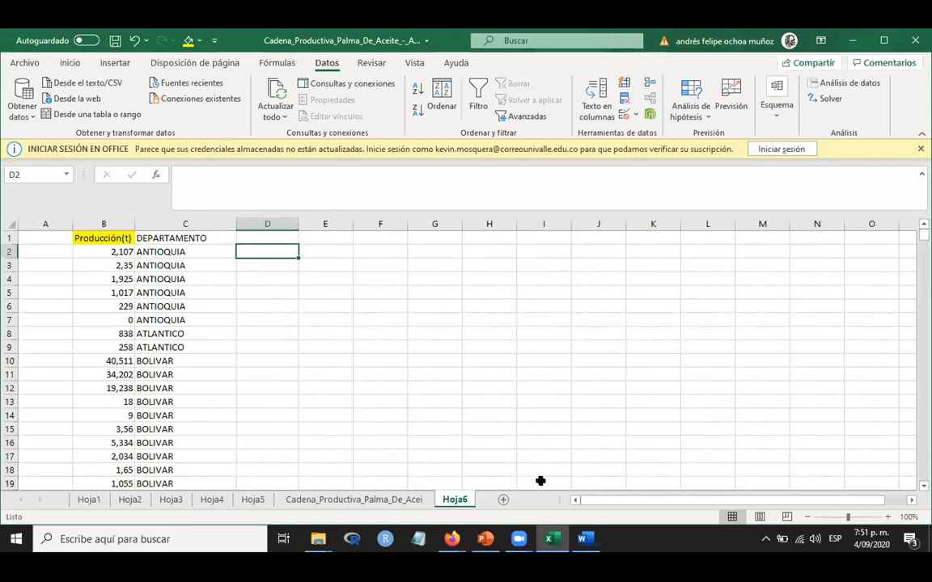
Step: Rename the Hoja6 sheet as "caja punto 4"
right_click(457, 500)
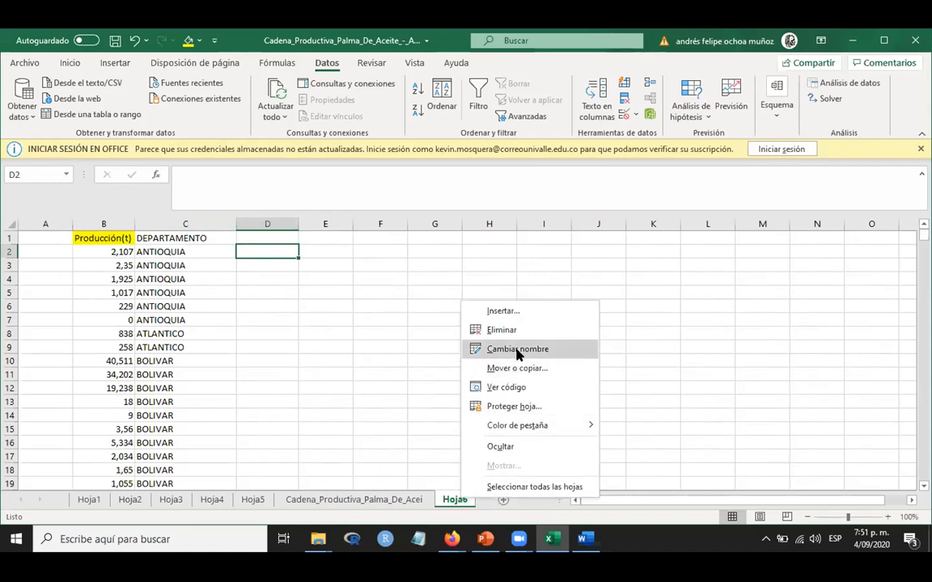
key(Escape)
text(c)
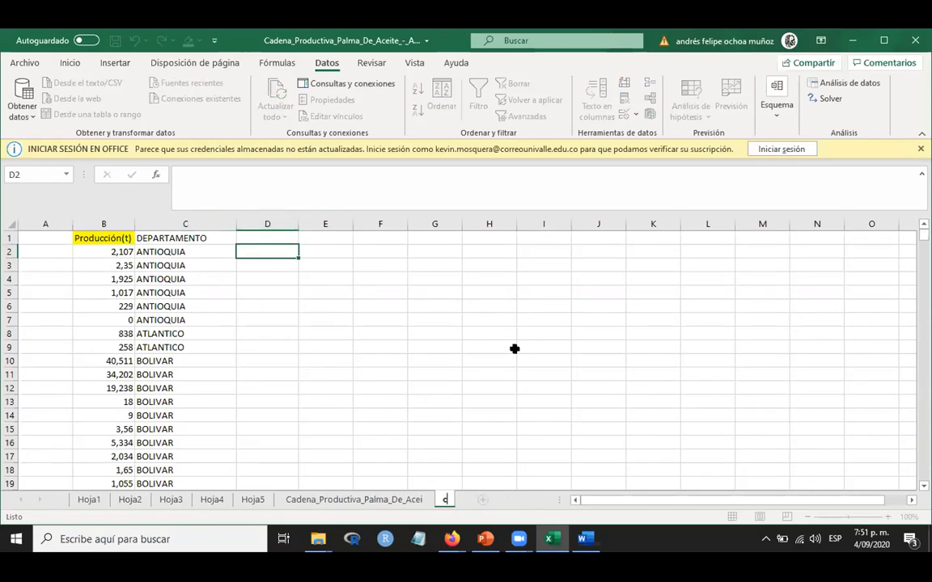
text(aja punto)
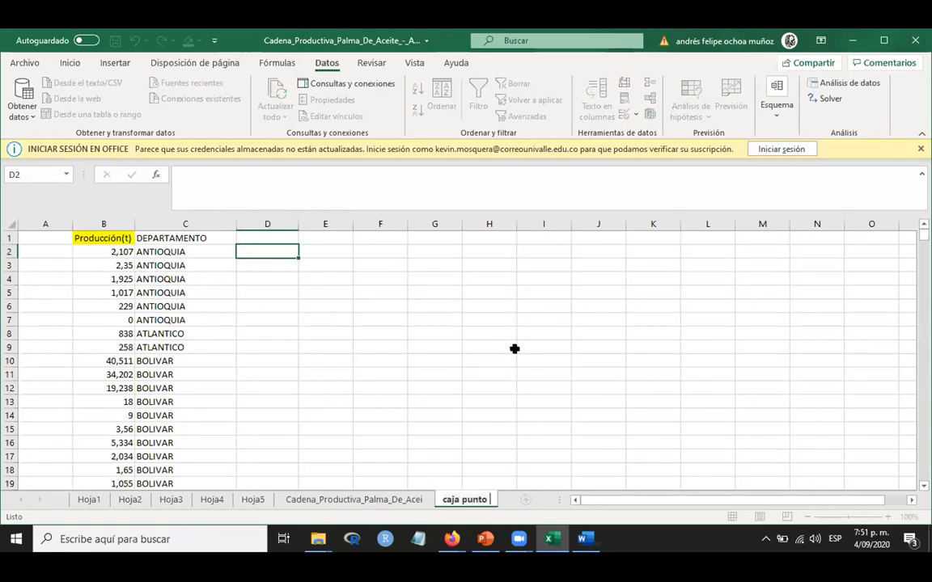
text( 4)
key(Return)
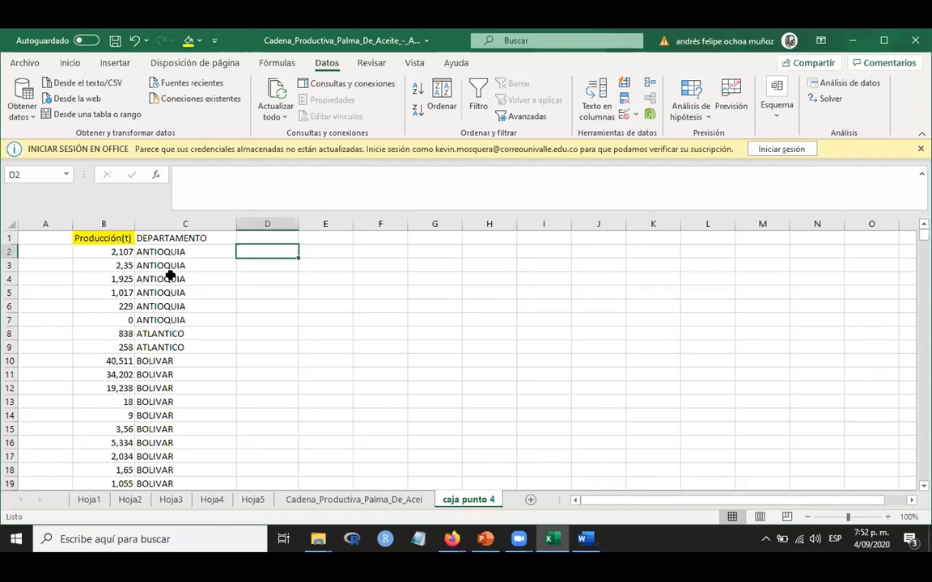
drag(101, 237, 153, 237)
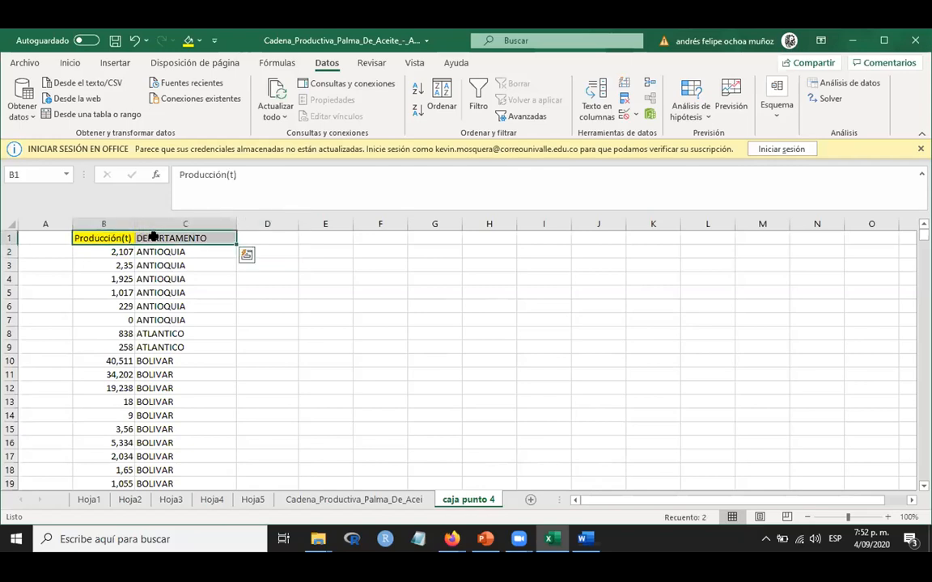
key(ctrl+shift+Down)
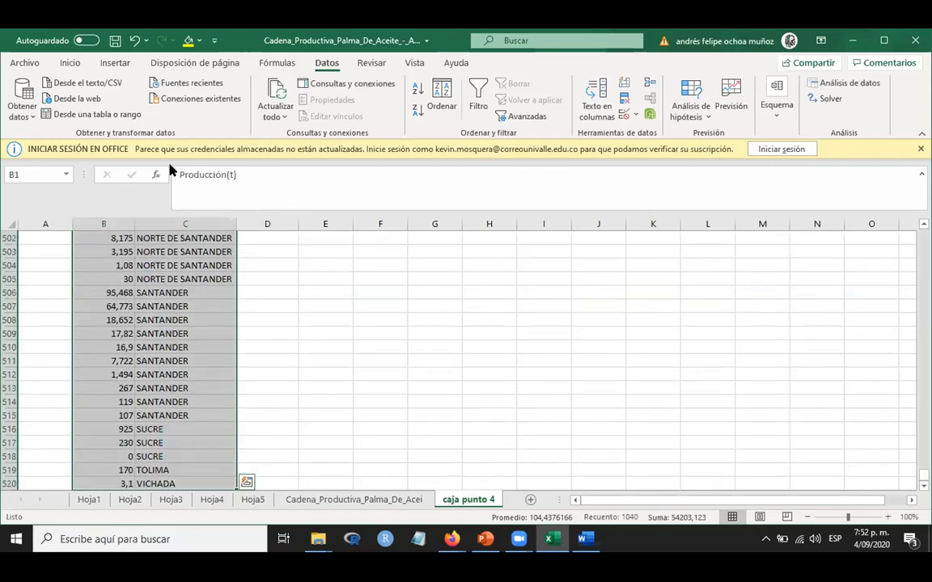
click(117, 63)
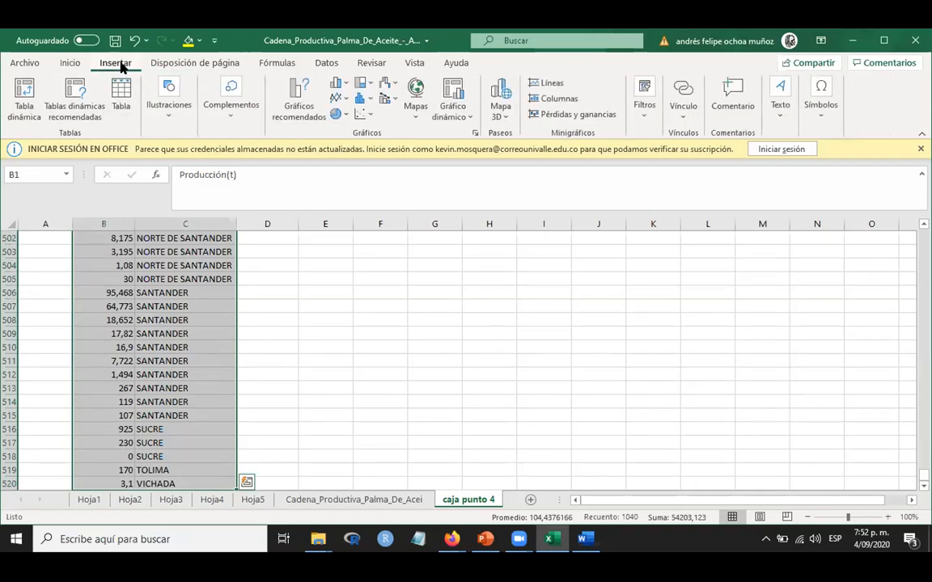
click(308, 118)
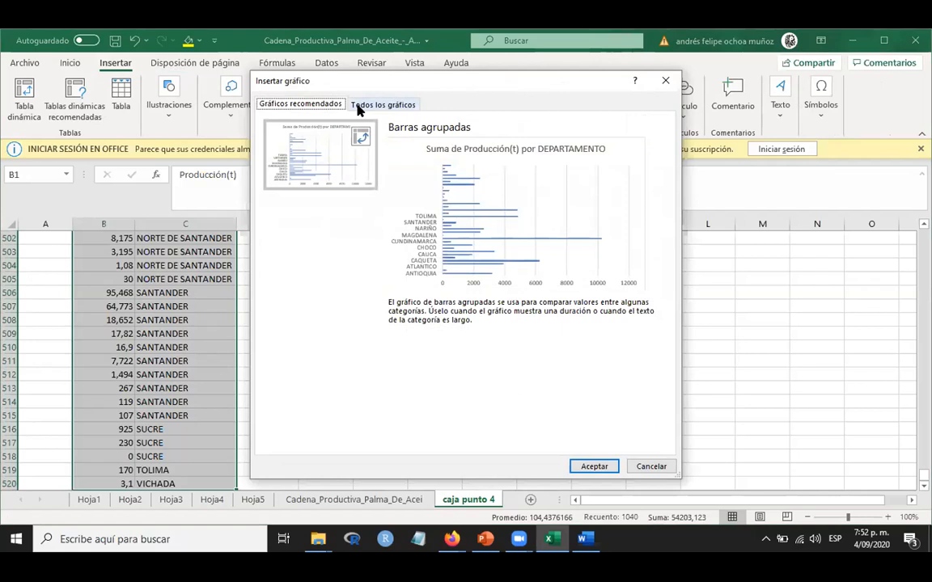
click(358, 108)
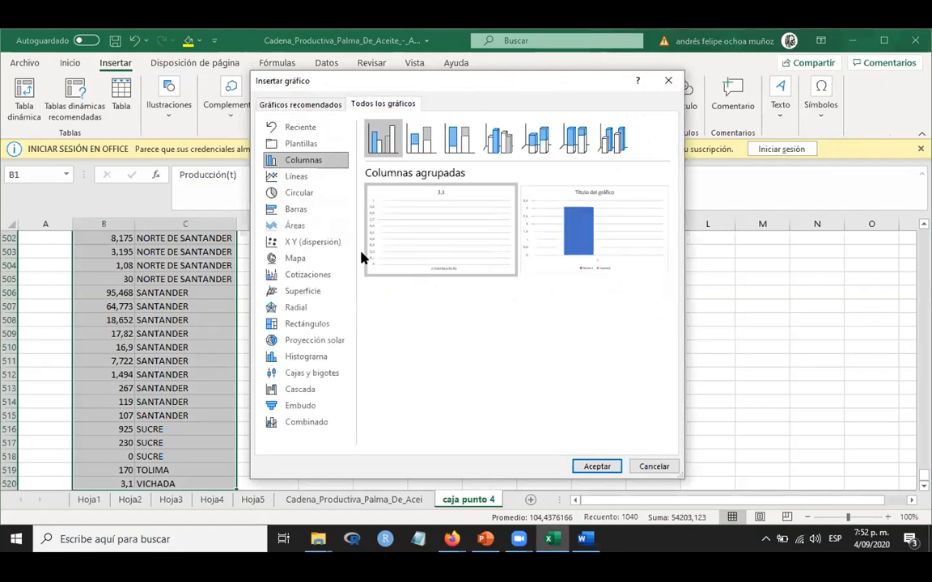
click(333, 373)
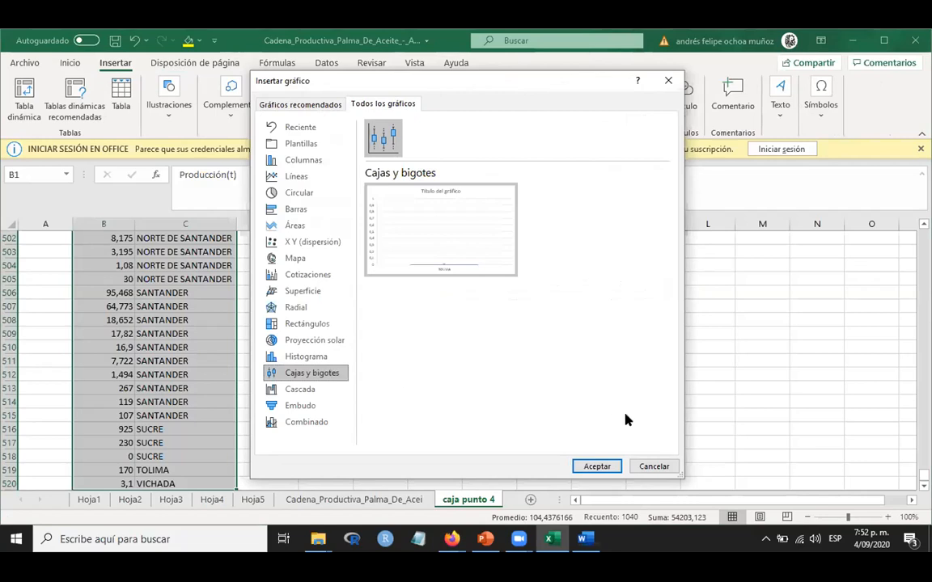
click(665, 467)
click(409, 347)
Step: Move the whole Producción(t) column with its header from column B to D1, after DEPARTAMENTO
scroll(408, 347, up, 20)
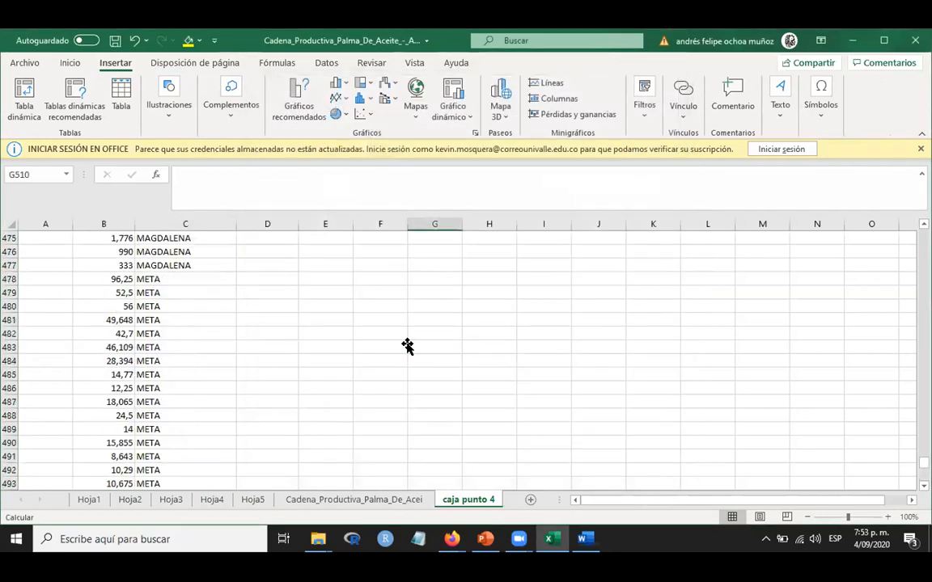
scroll(408, 347, up, 16)
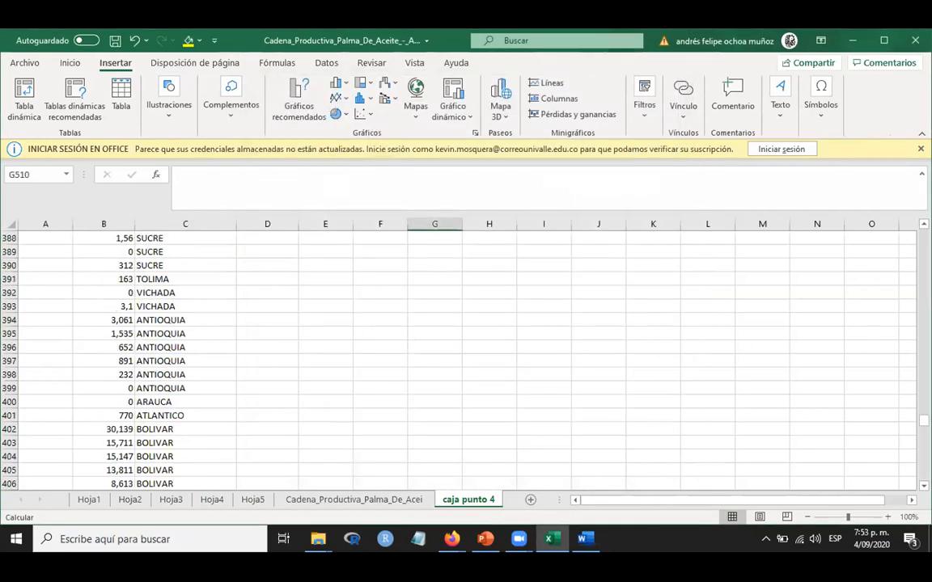
drag(923, 420, 923, 234)
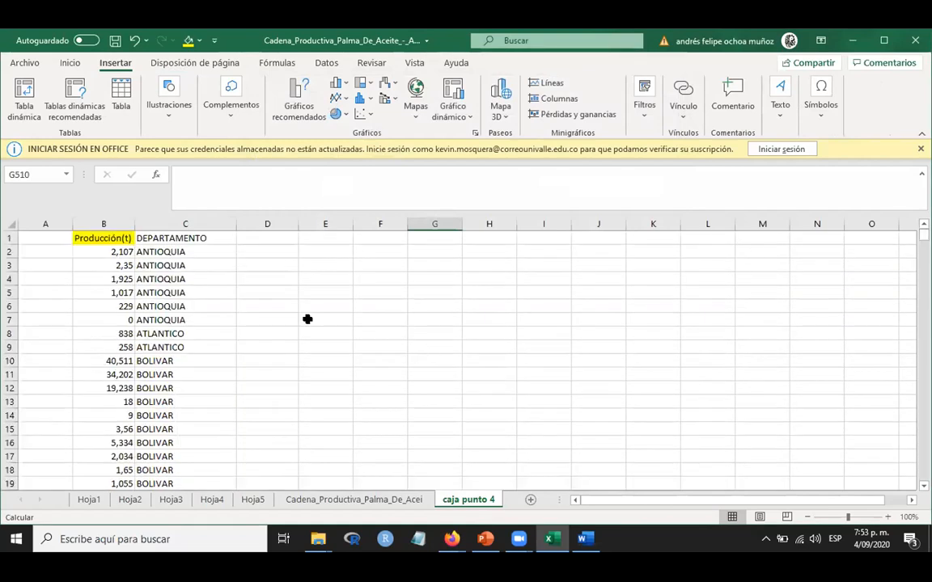
click(119, 233)
key(ctrl+shift+Down)
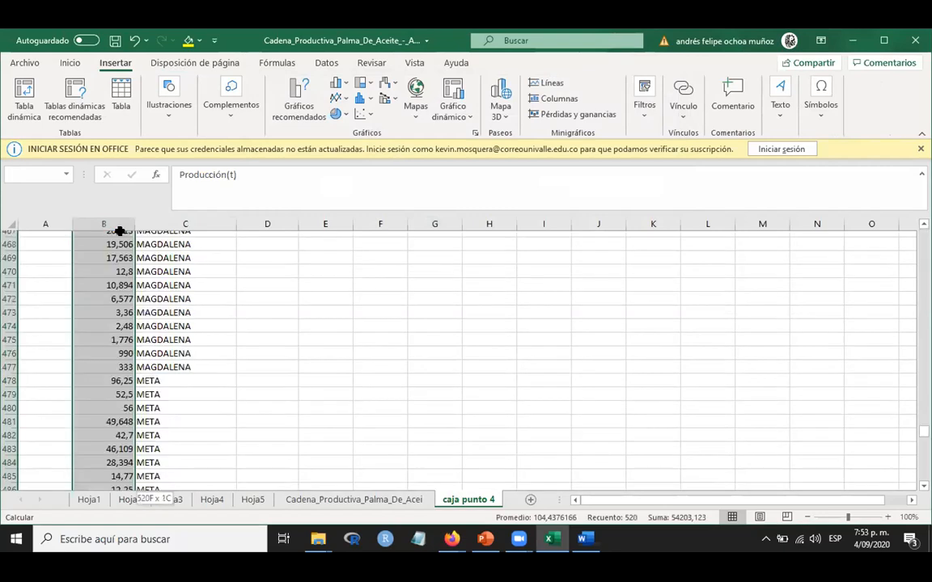
key(ctrl+c)
key(ctrl+BackSpace)
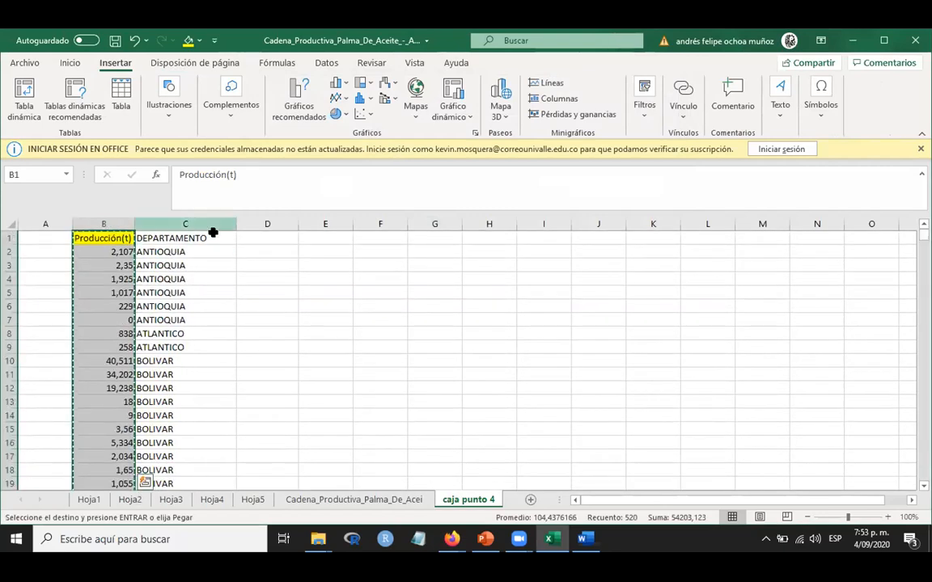
click(242, 234)
key(ctrl+v)
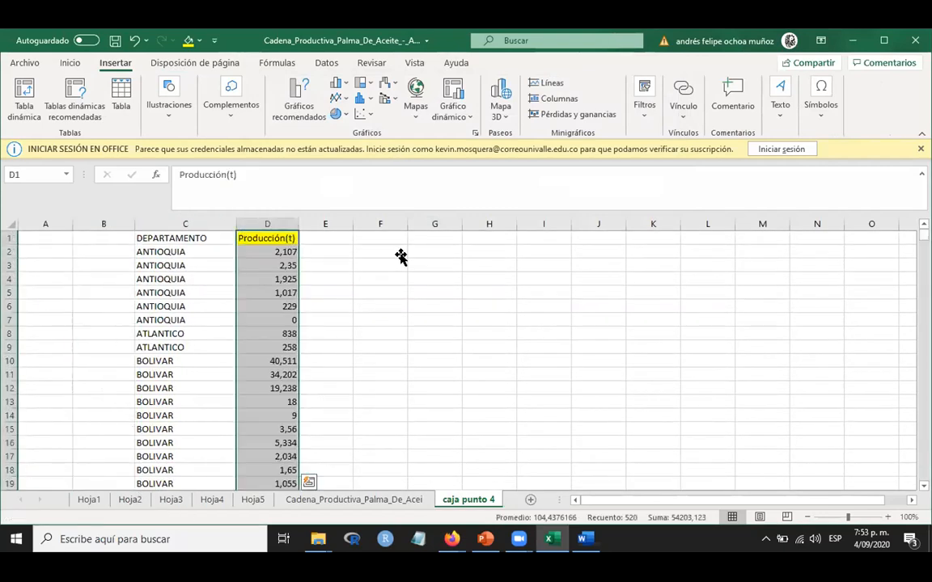
click(396, 253)
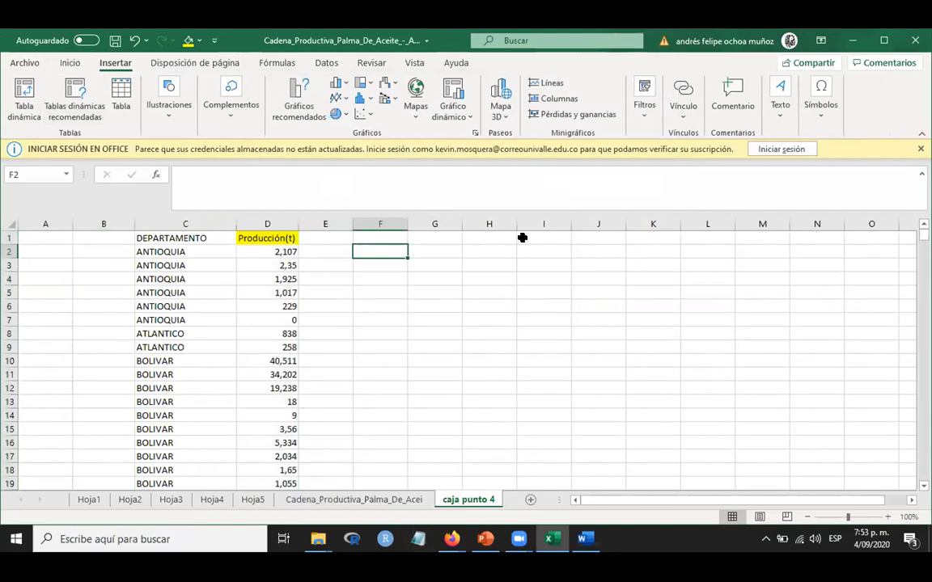
Step: Insert a box and whisker chart (Cajas y bigotes) from the full DEPARTAMENTO and Producción(t) data in columns C and D
drag(187, 236, 267, 237)
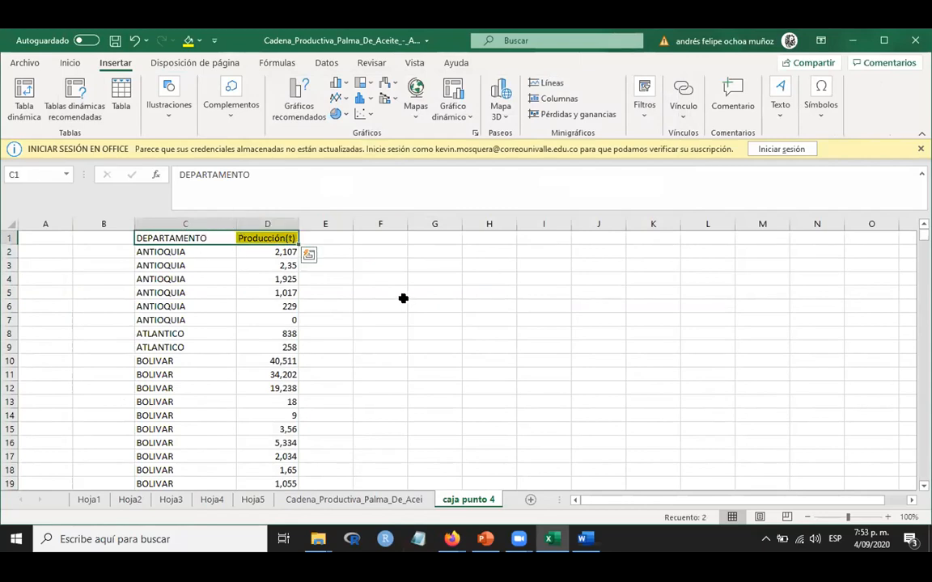
key(ctrl+shift+Down)
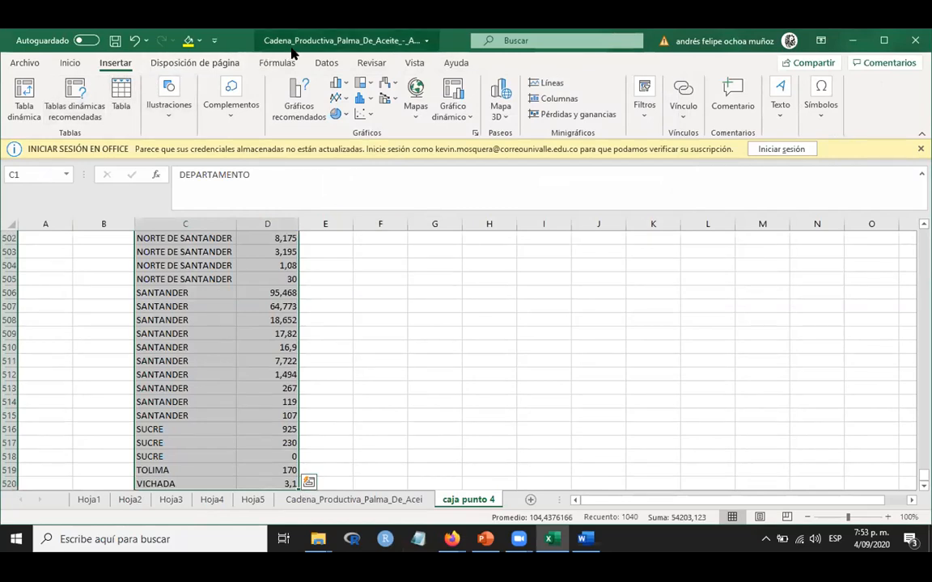
click(308, 109)
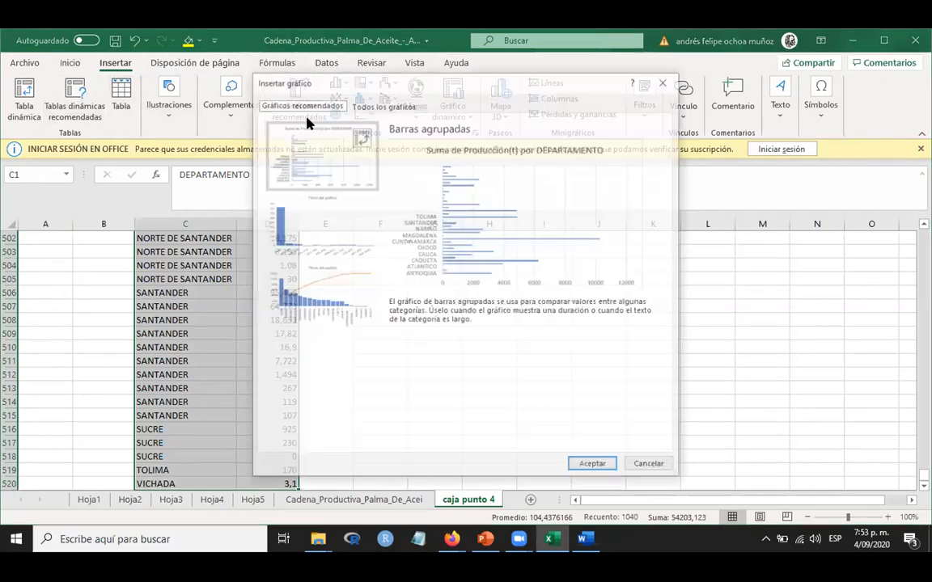
click(382, 104)
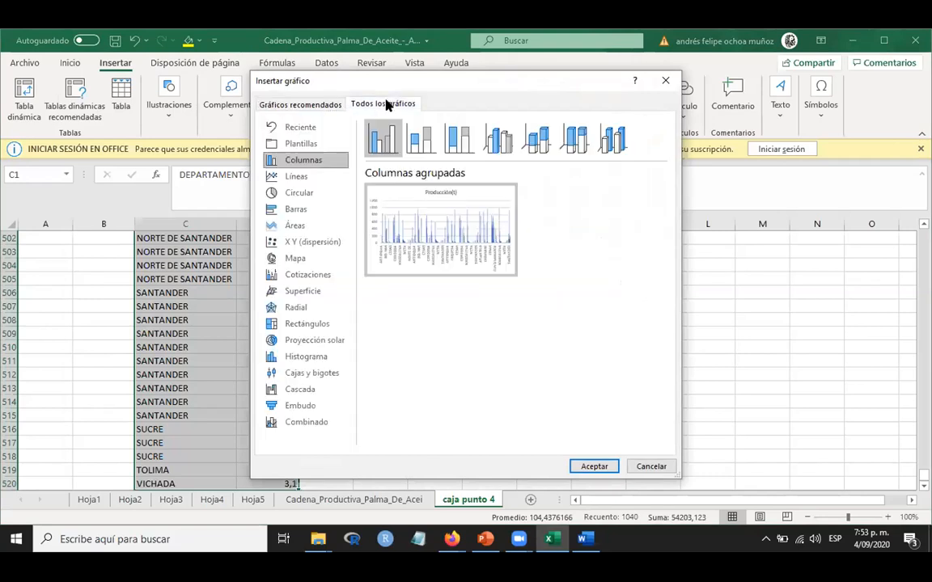
click(325, 374)
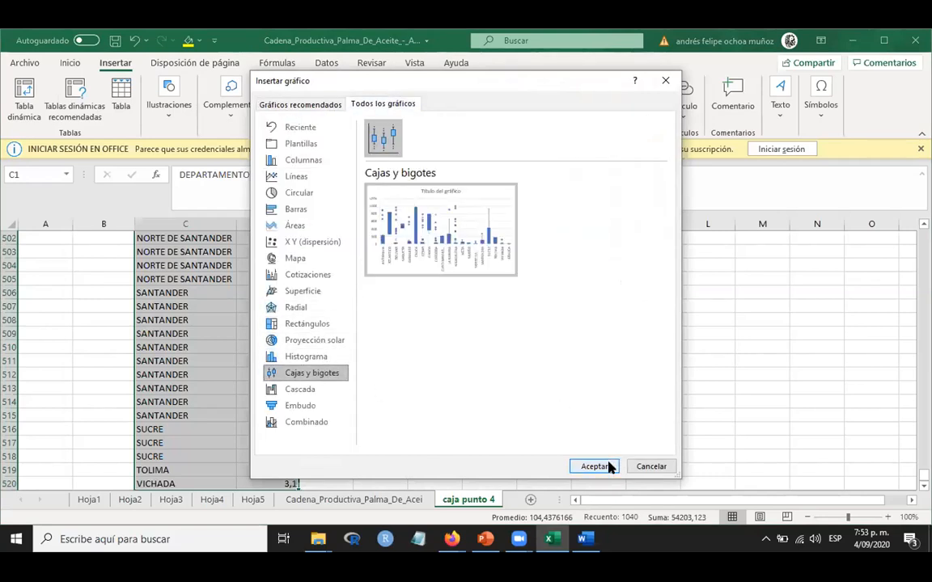
click(606, 467)
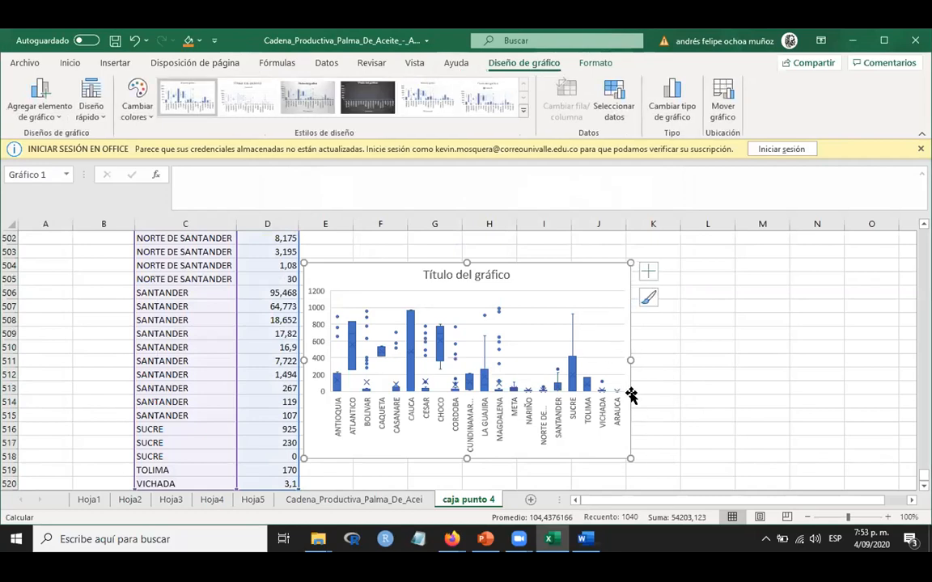
Step: Reposition and enlarge the box plot so it spans about columns E to N beside rows 503 to 518
drag(630, 360, 693, 360)
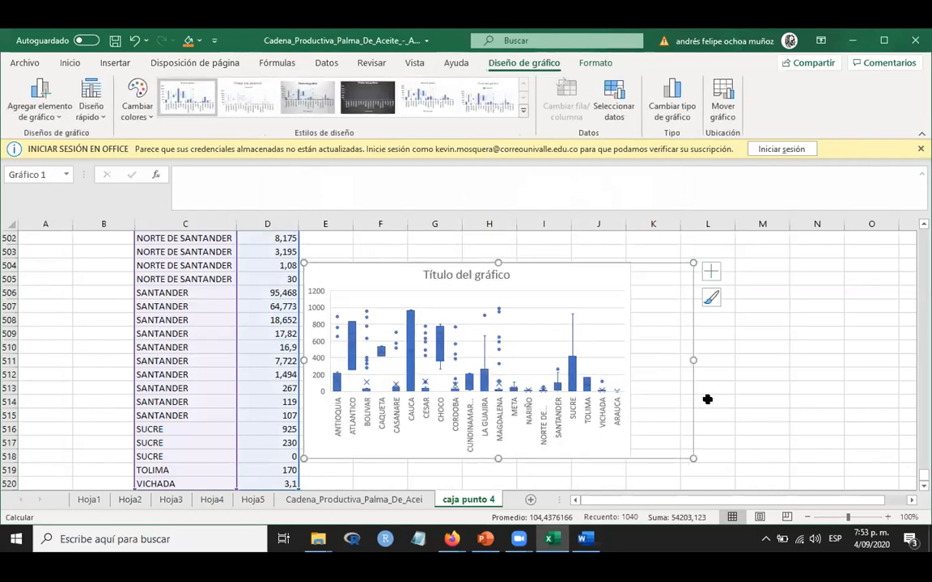
drag(695, 457, 740, 458)
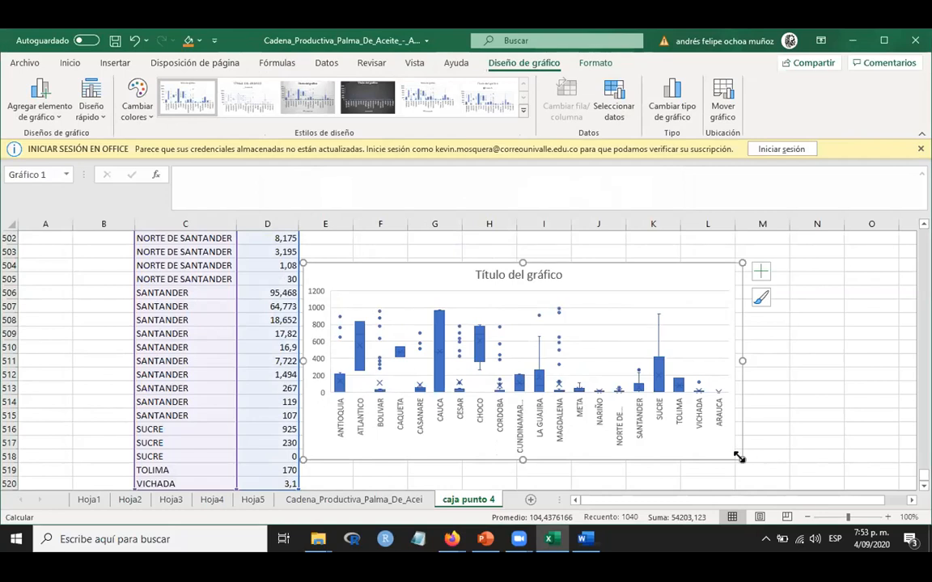
drag(599, 267, 631, 262)
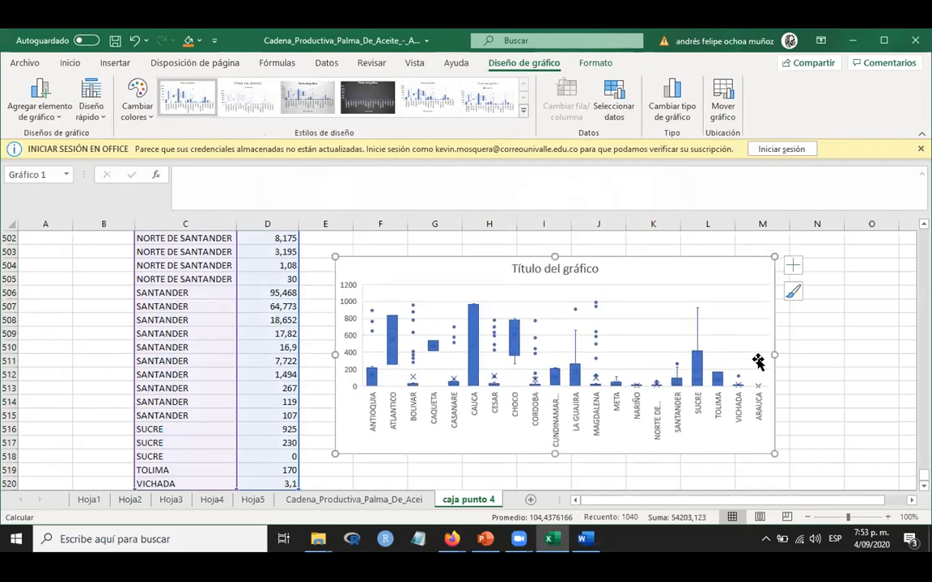
drag(775, 354, 794, 354)
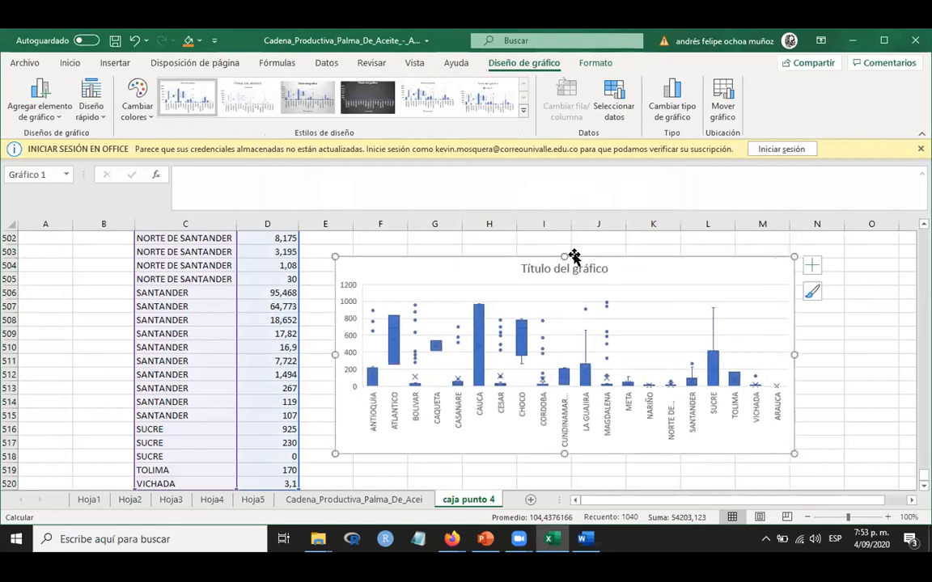
drag(562, 255, 562, 251)
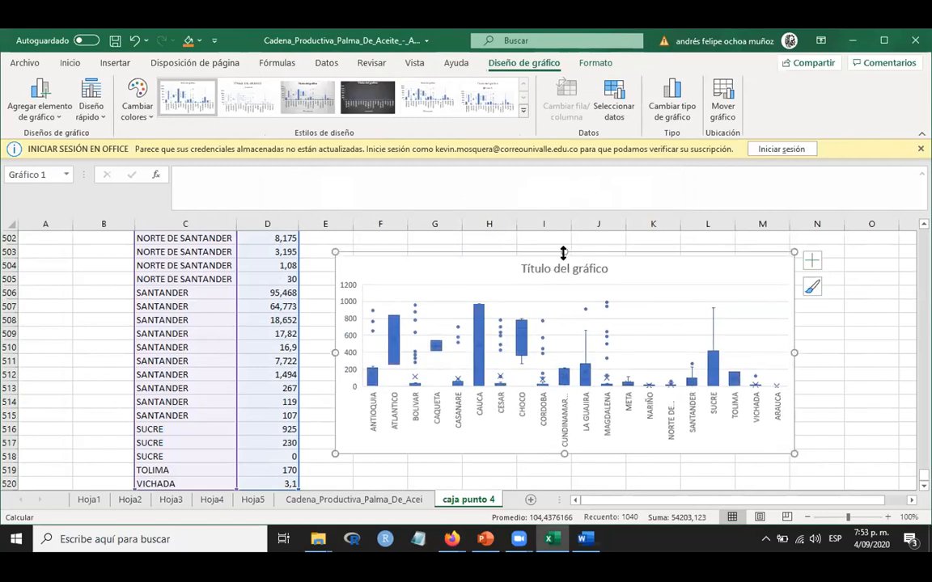
click(794, 457)
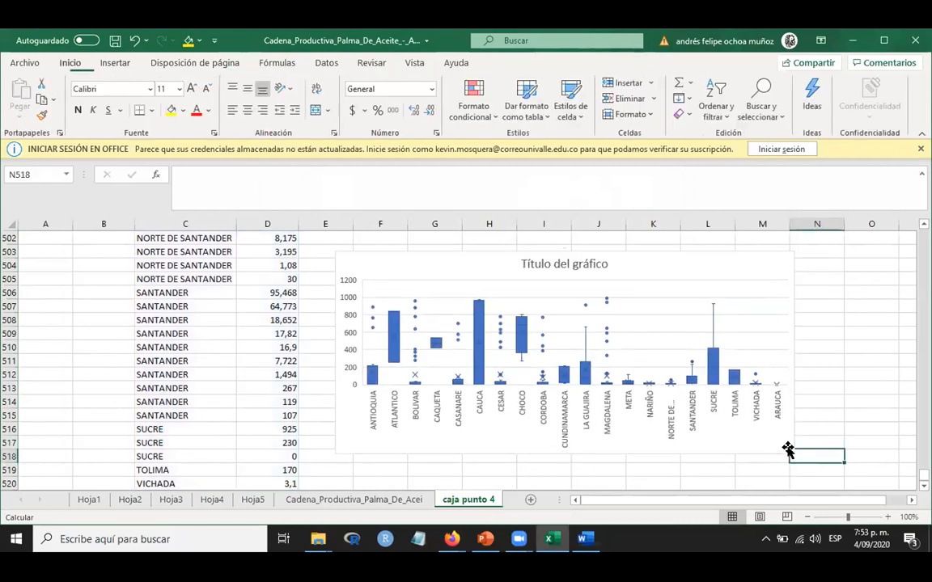
click(789, 450)
drag(791, 454, 815, 465)
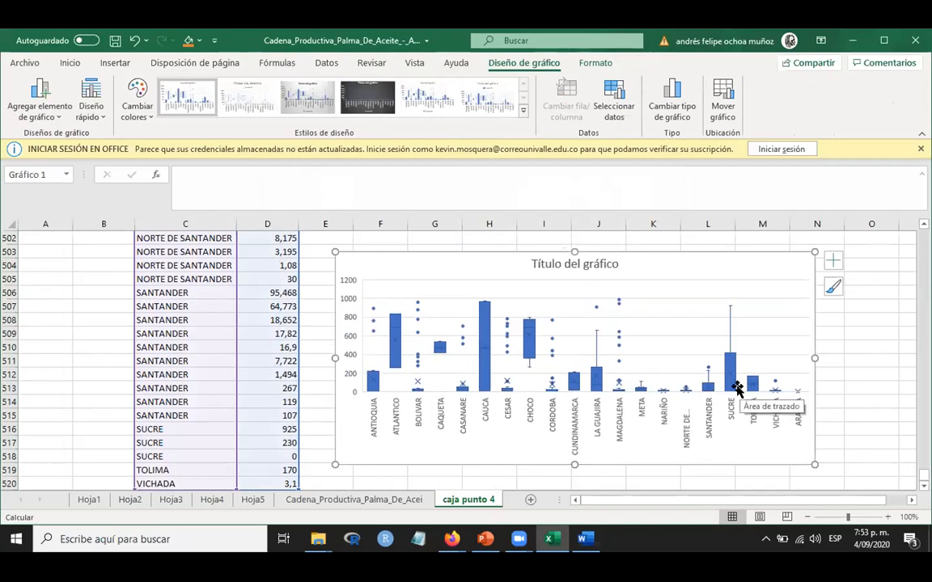
drag(814, 358, 828, 364)
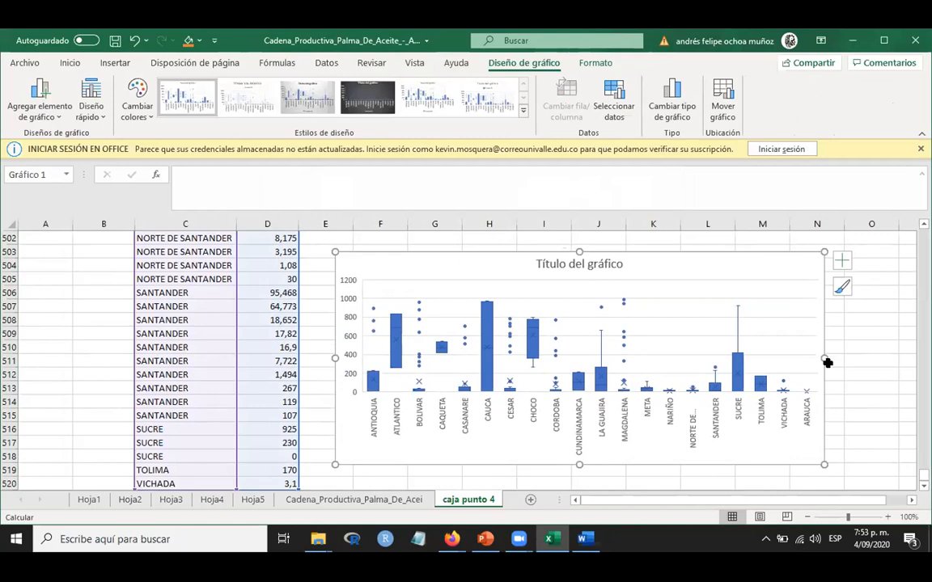
drag(822, 356, 844, 358)
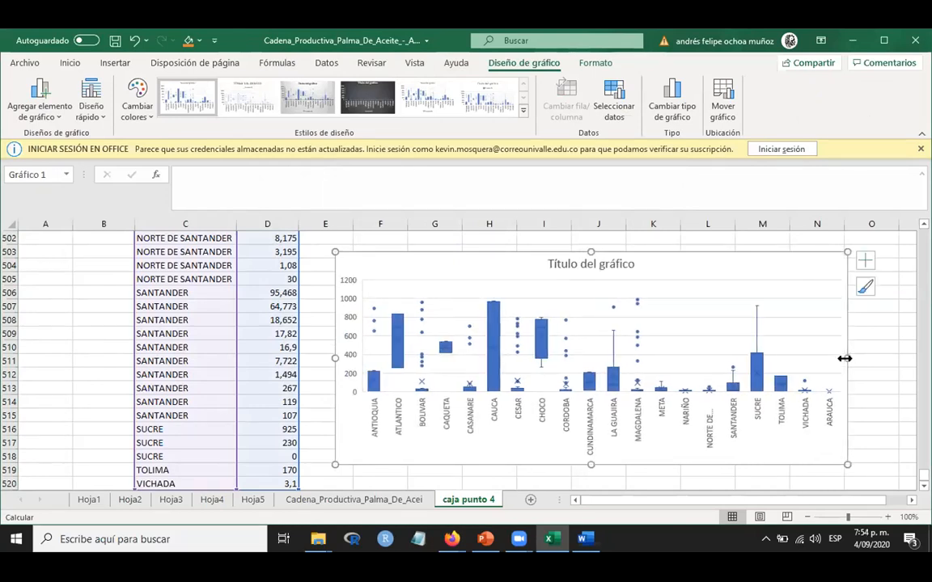
Step: Replace the box plot's placeholder chart title with "Diagrama de caja de producción vs departamento"
click(558, 266)
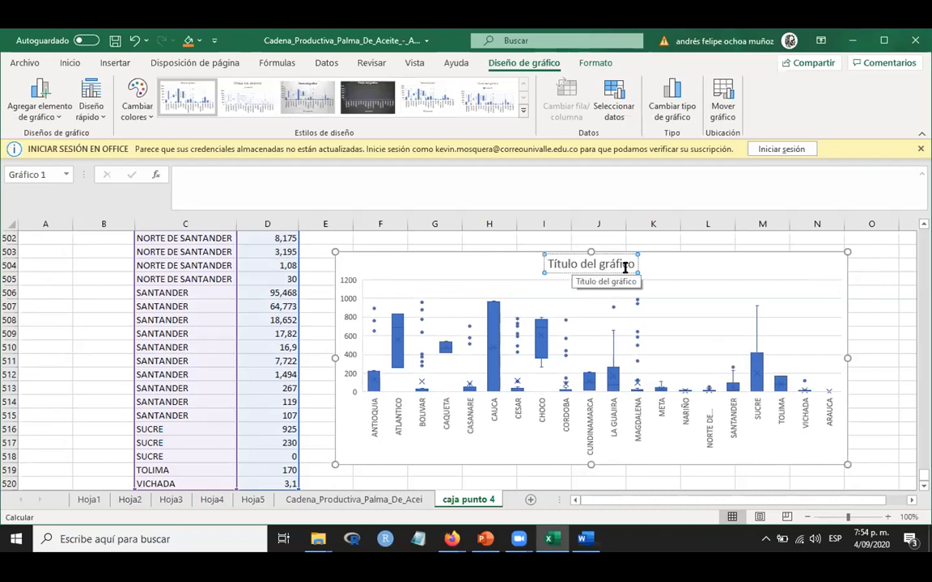
click(554, 265)
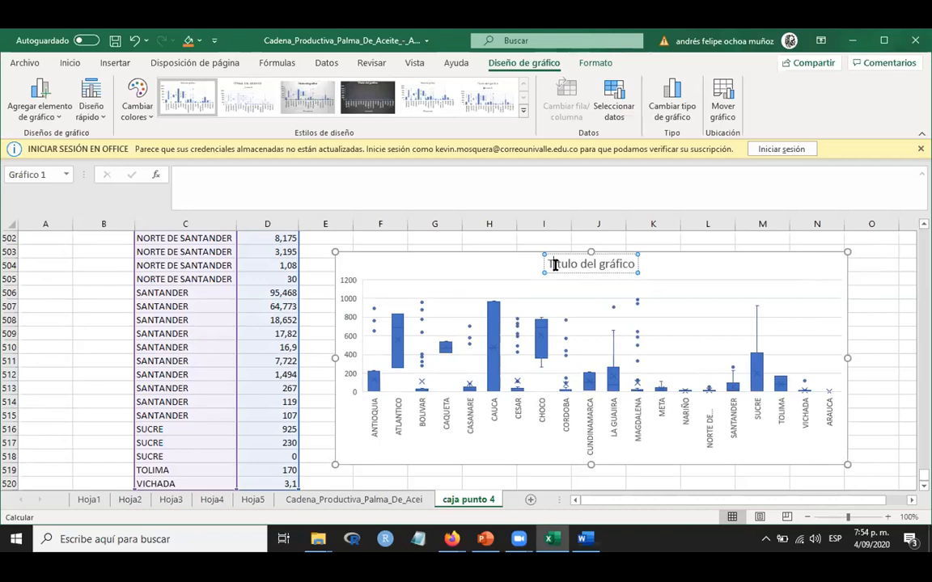
drag(631, 267, 560, 261)
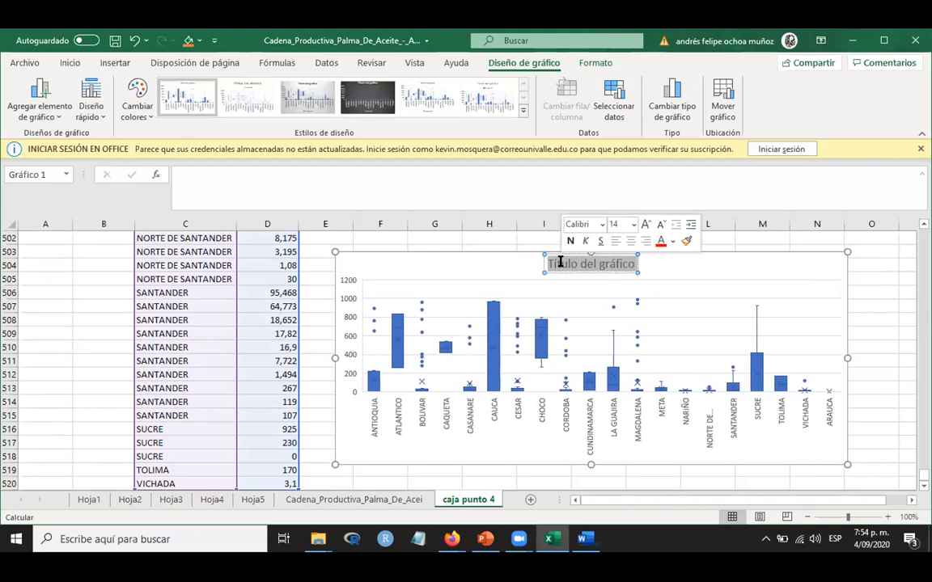
drag(923, 475, 919, 231)
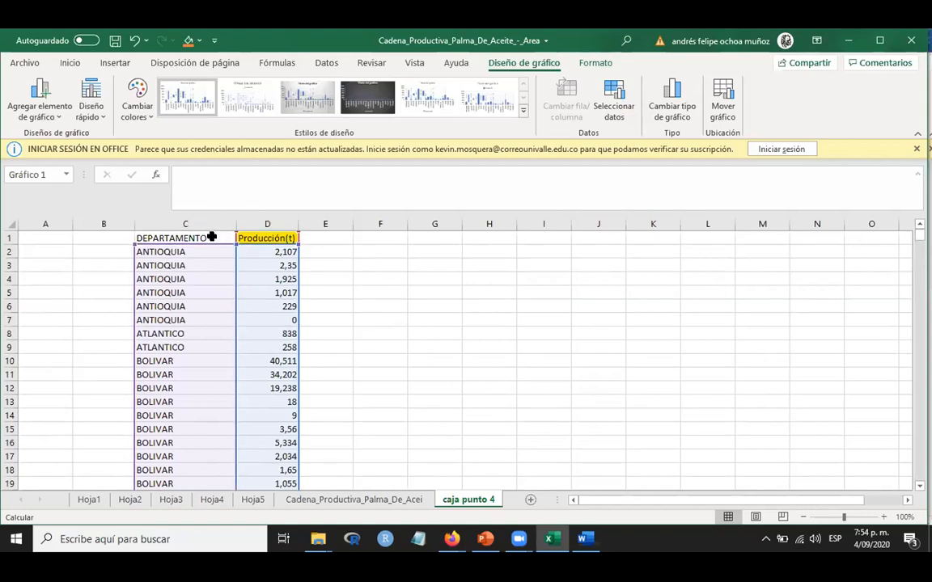
scroll(476, 355, down, 20)
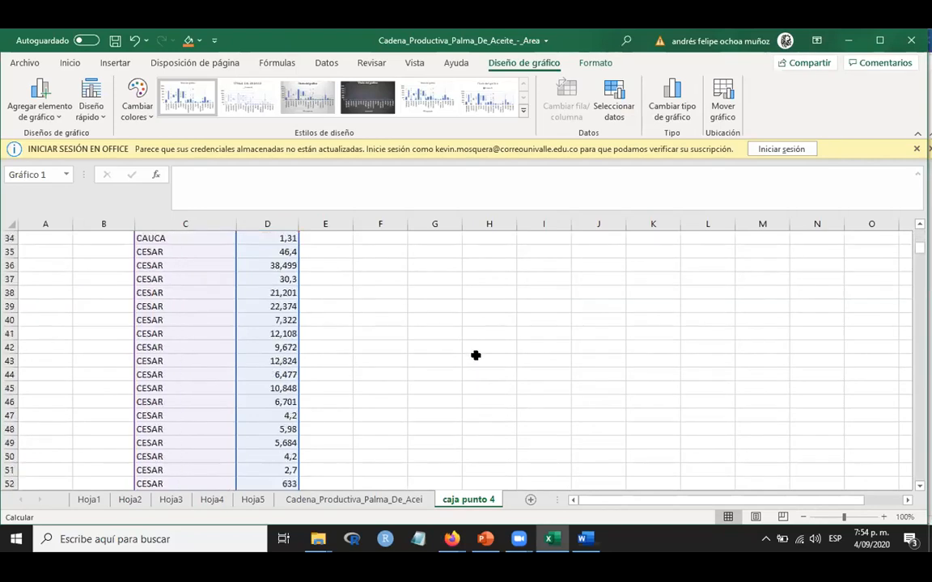
scroll(475, 355, down, 20)
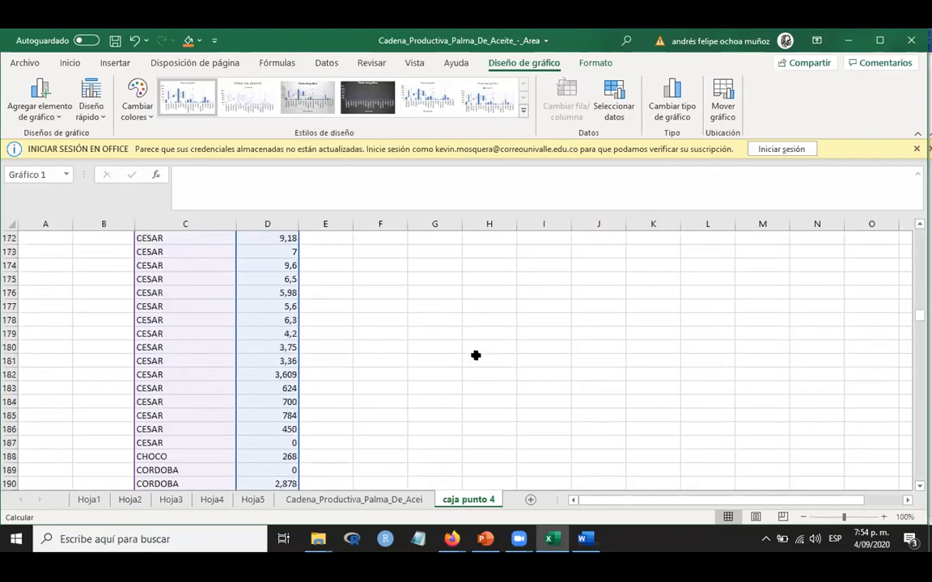
scroll(476, 363, down, 20)
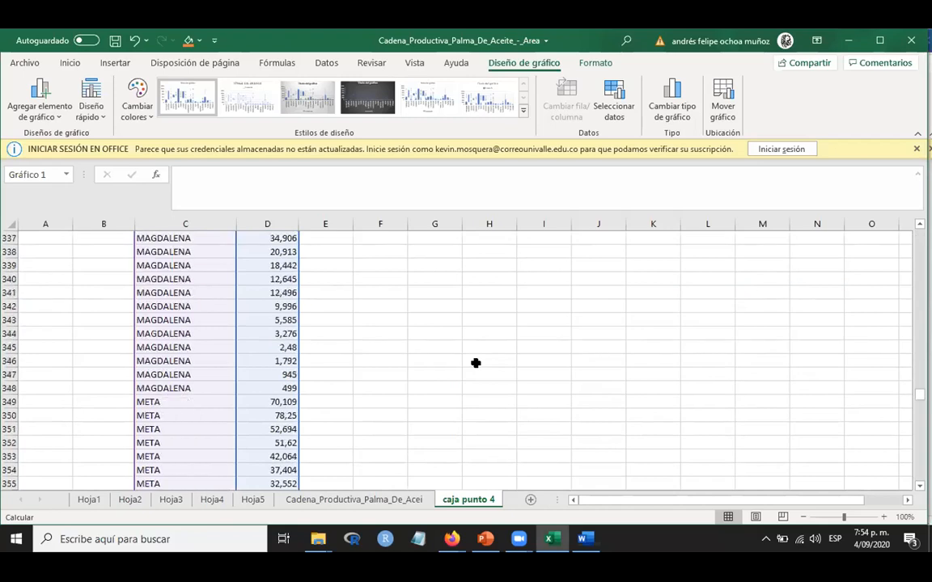
scroll(476, 364, down, 14)
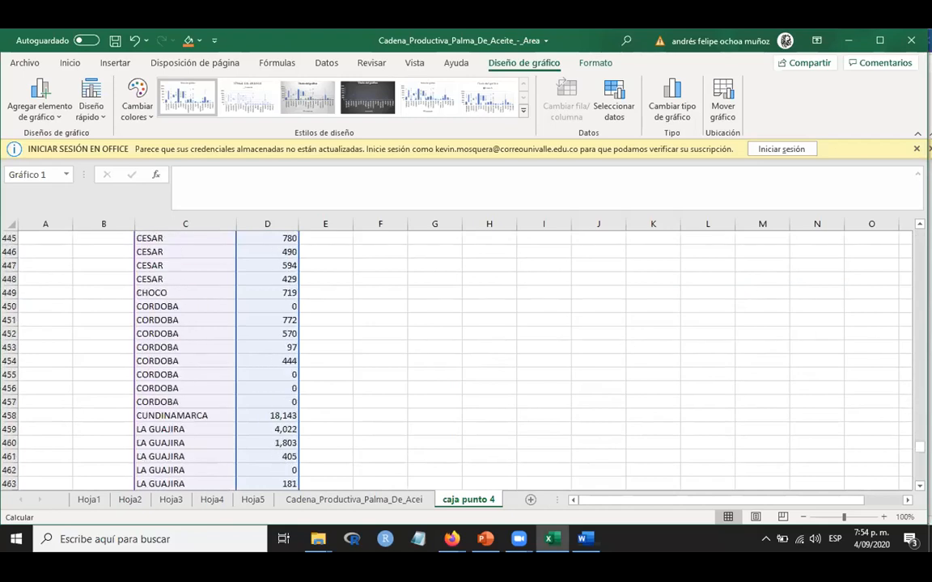
scroll(476, 363, down, 19)
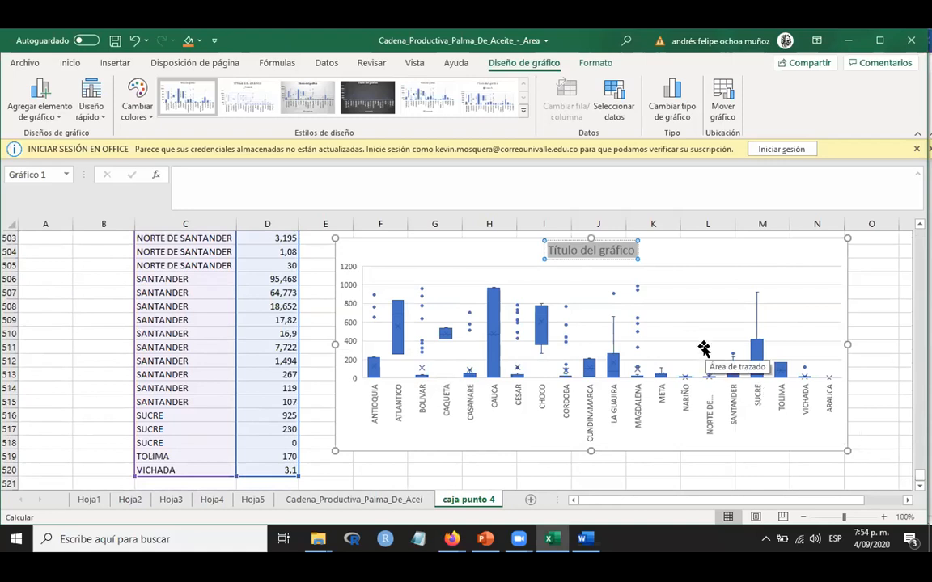
key(Delete)
text(Diagrama de caja de la)
key(BackSpace)
key(BackSpace)
text(produc)
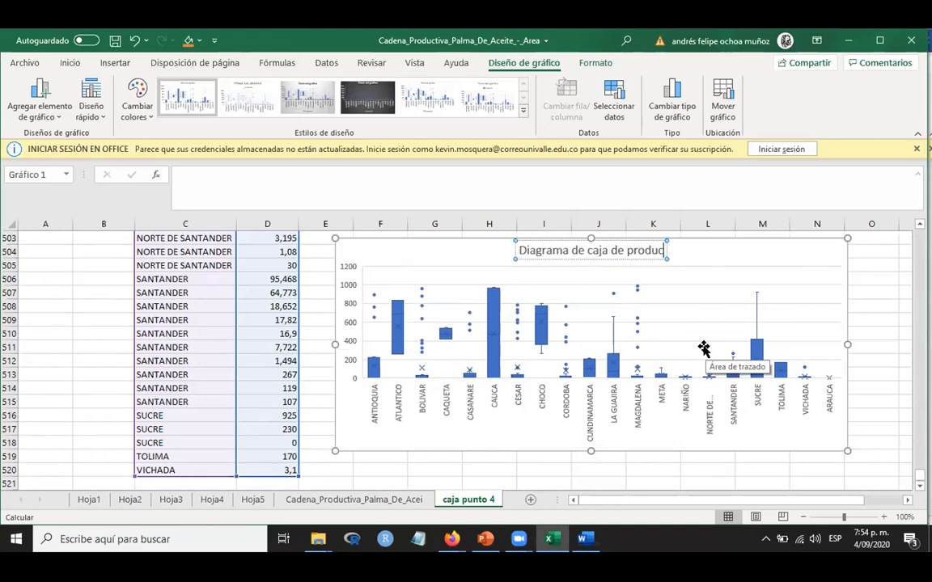
text(ci{on)
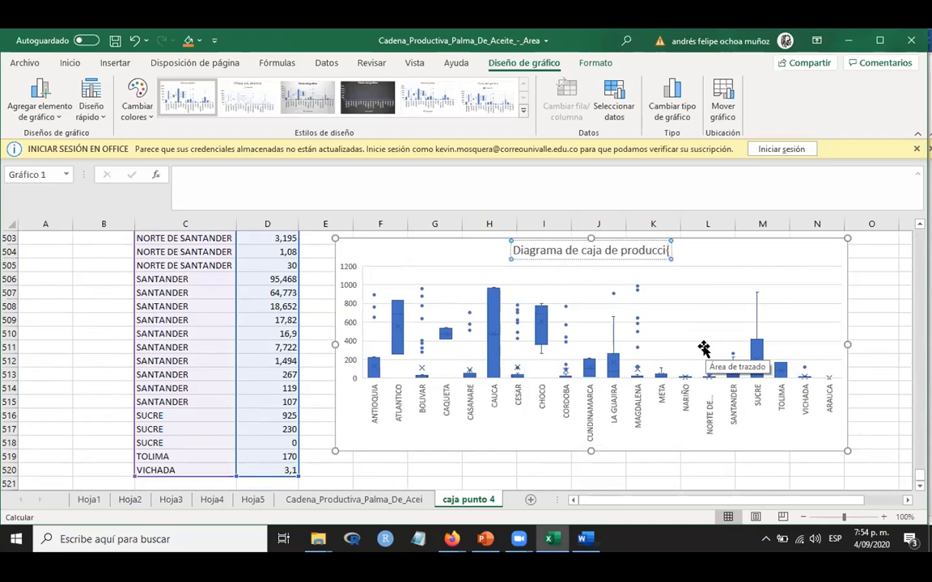
key(BackSpace)
key(BackSpace)
key(BackSpace)
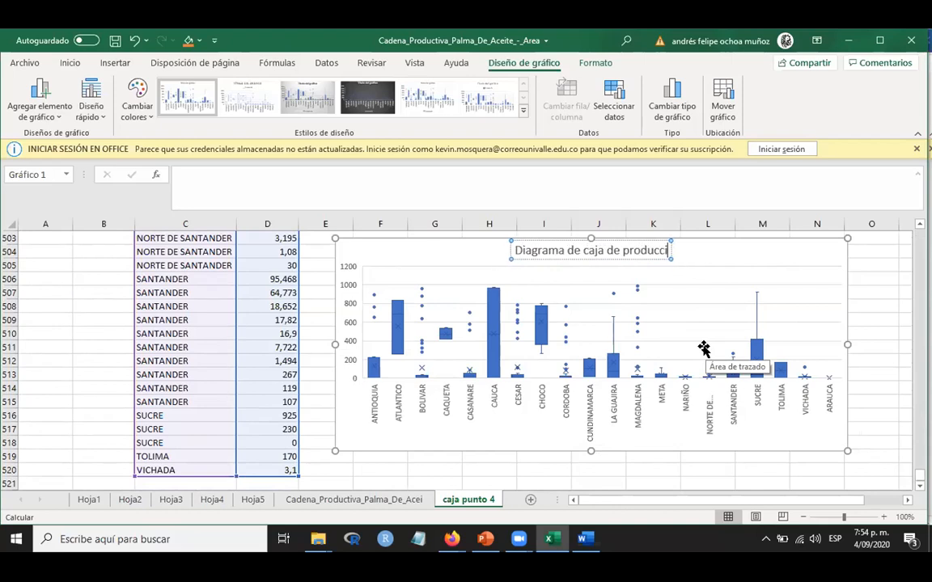
text(ón v)
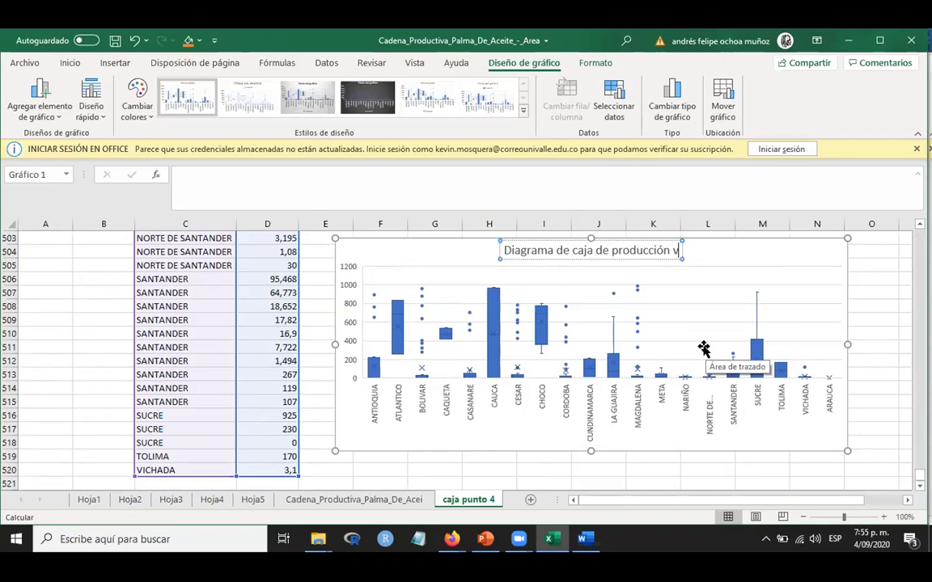
text(s de)
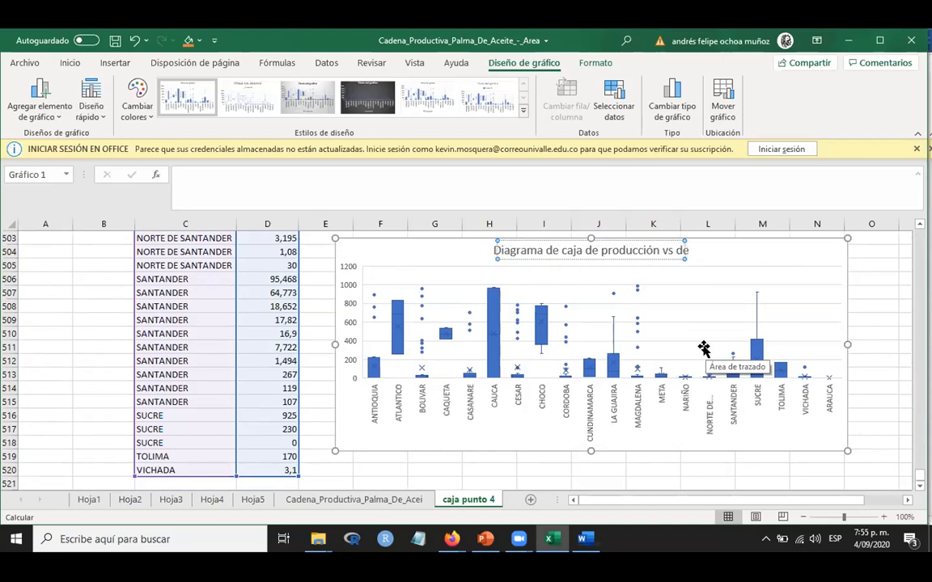
text(partamentos)
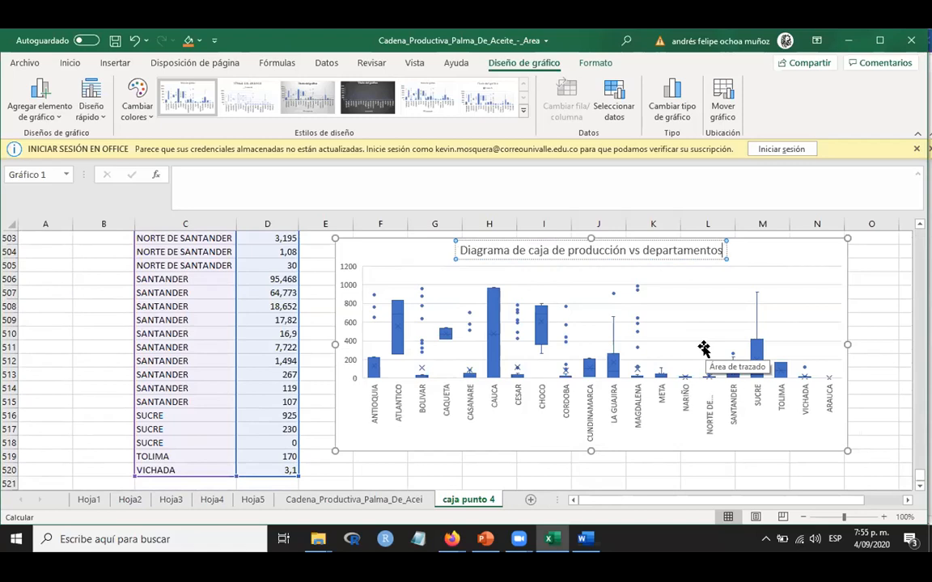
key(BackSpace)
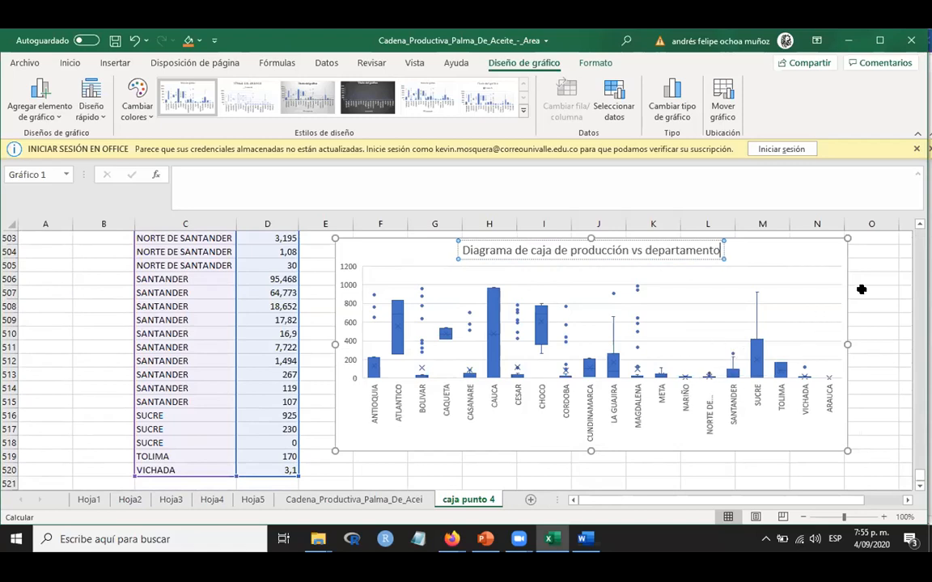
click(865, 290)
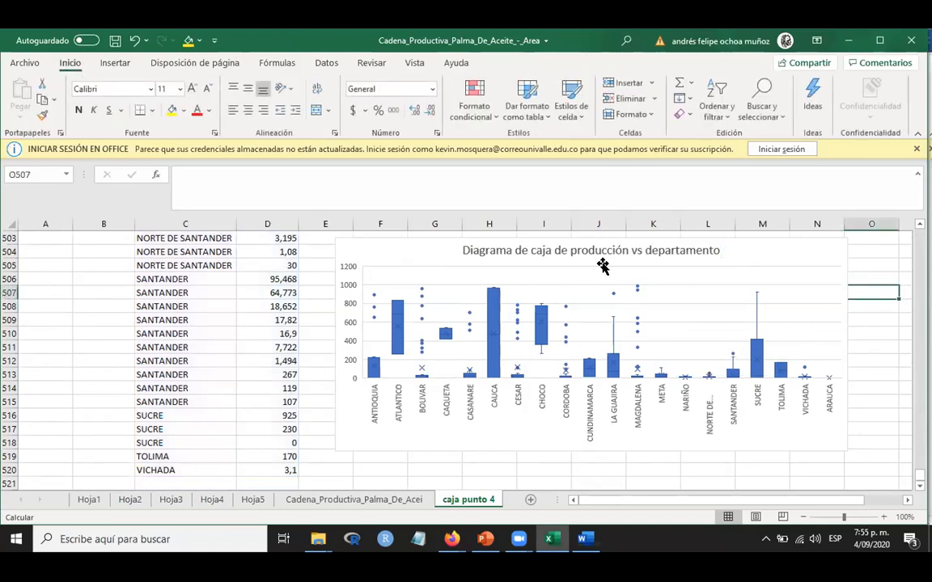
Step: Add axis titles to the box plot and extend the chart's lower edge down to about row 520
click(685, 236)
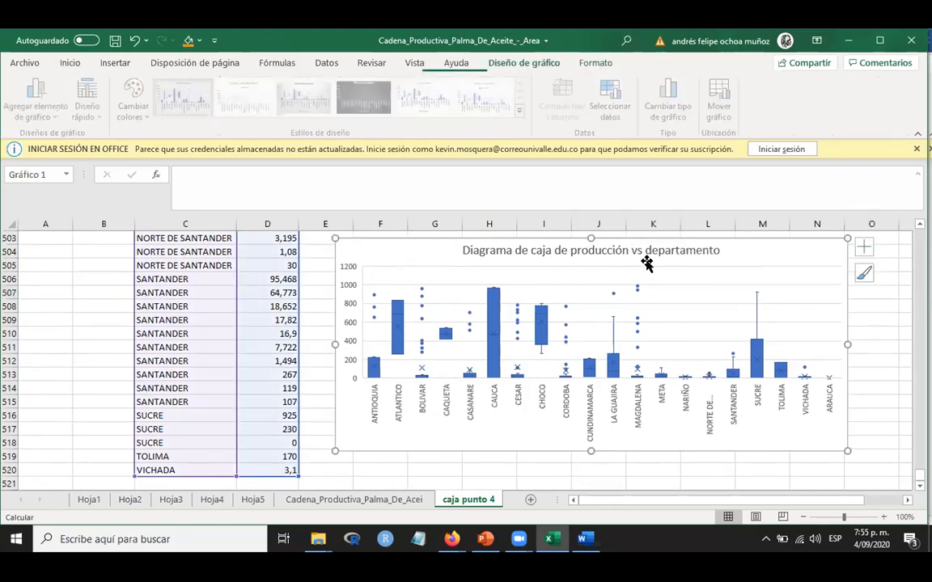
click(863, 247)
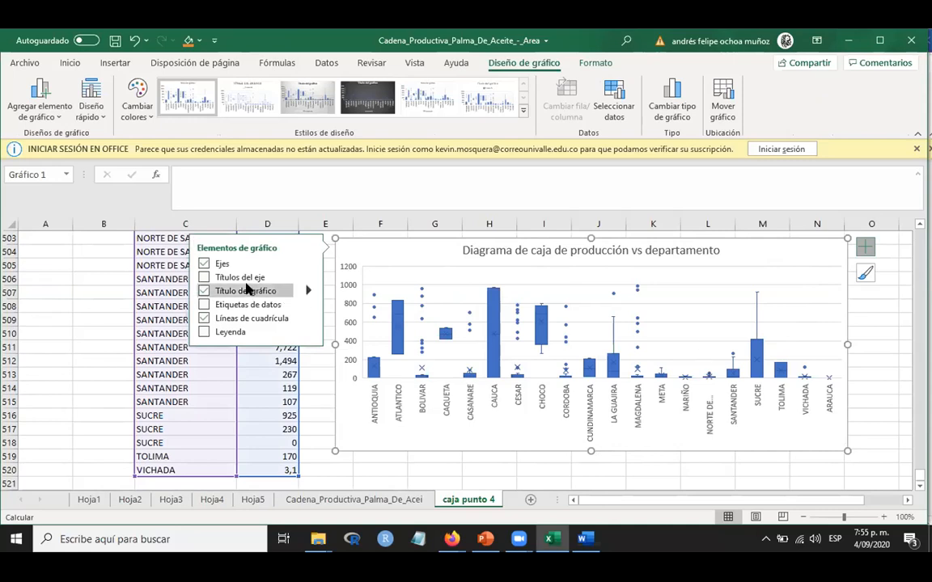
click(205, 277)
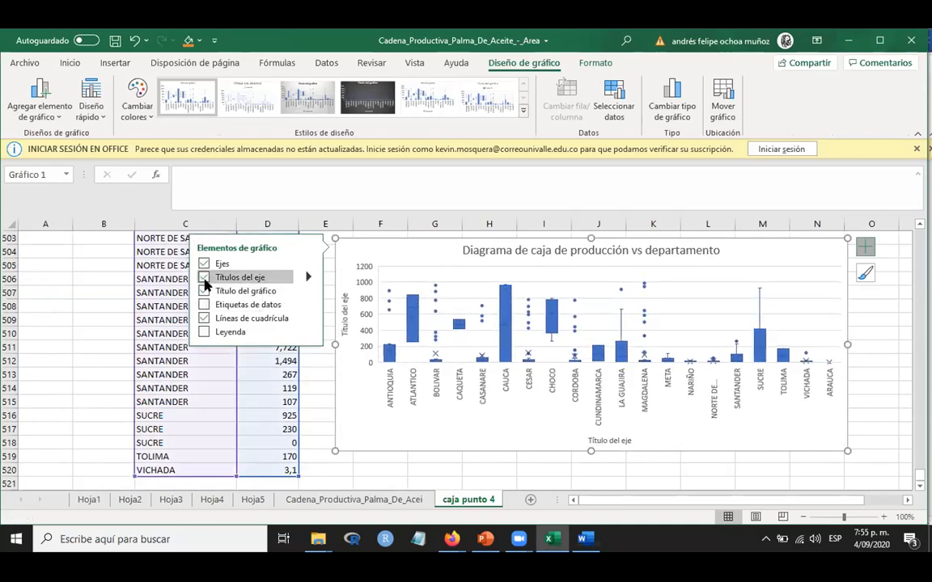
drag(587, 450, 586, 470)
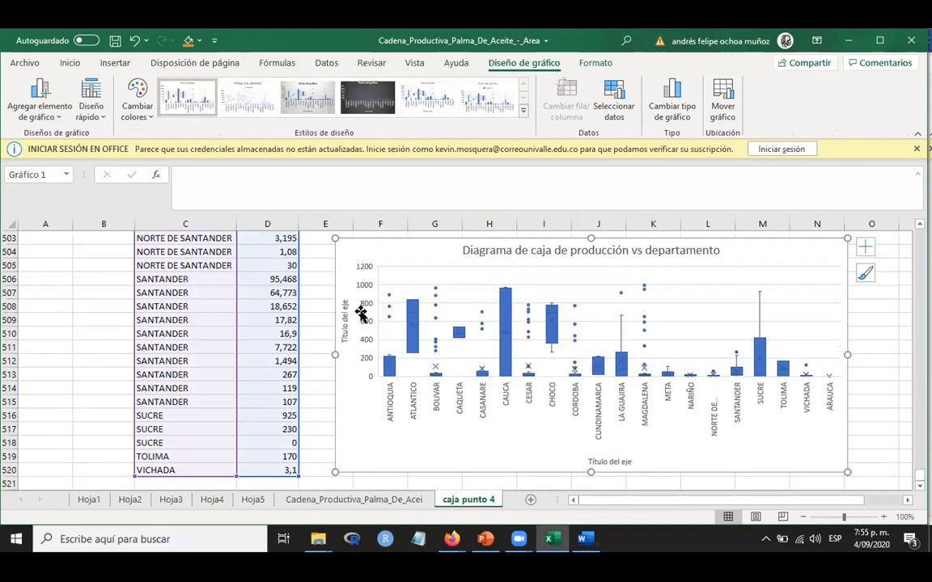
Step: Replace the vertical axis title's placeholder text with "Producción (toneladas)"
click(344, 302)
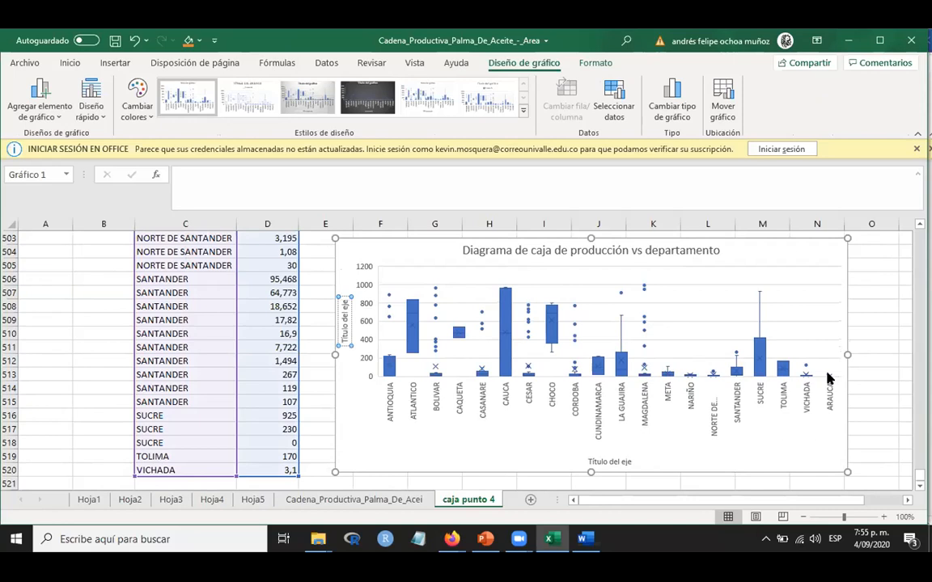
mouse_move(829, 378)
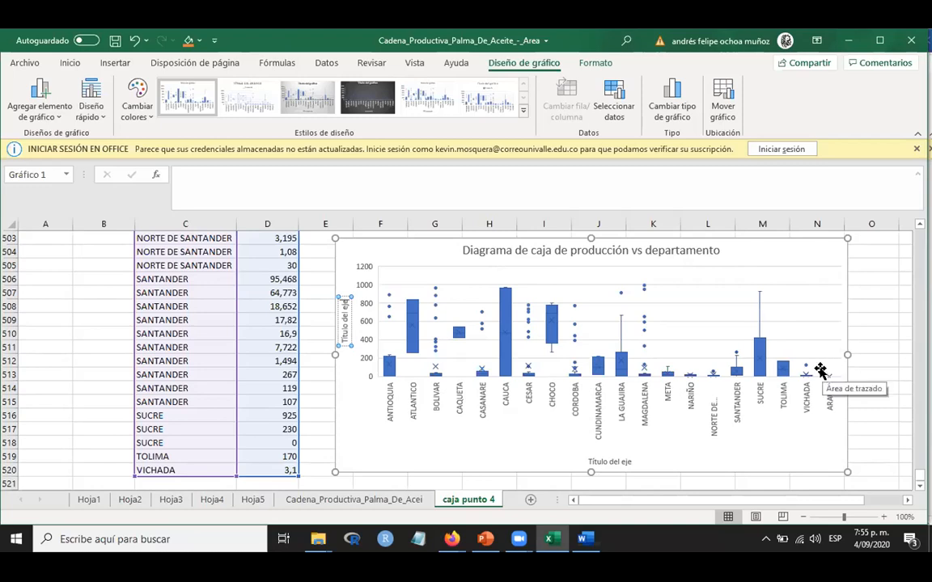
mouse_move(831, 380)
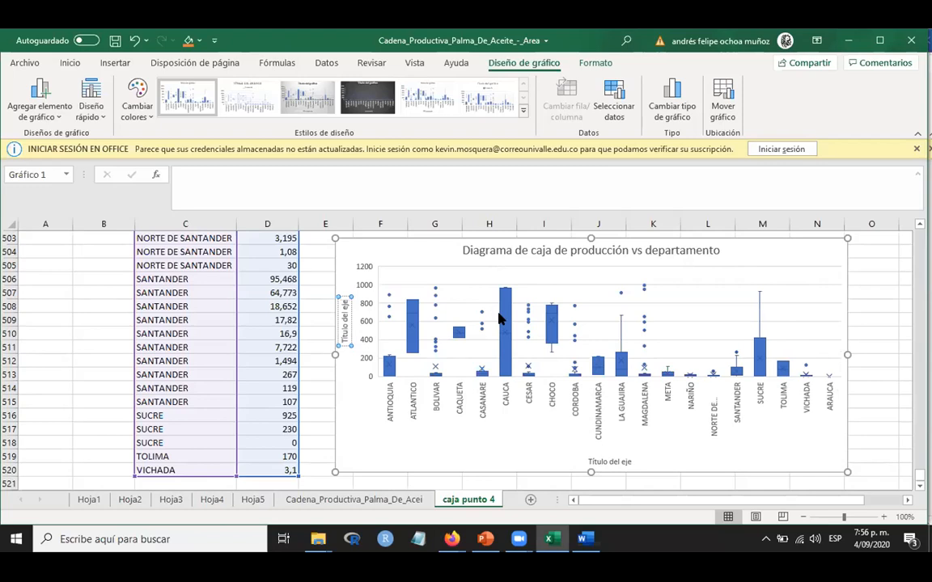
key(BackSpace)
key(BackSpace)
key(BackSpace)
key(BackSpace)
key(BackSpace)
key(BackSpace)
key(BackSpace)
key(BackSpace)
key(BackSpace)
key(BackSpace)
key(BackSpace)
key(BackSpace)
key(BackSpace)
key(BackSpace)
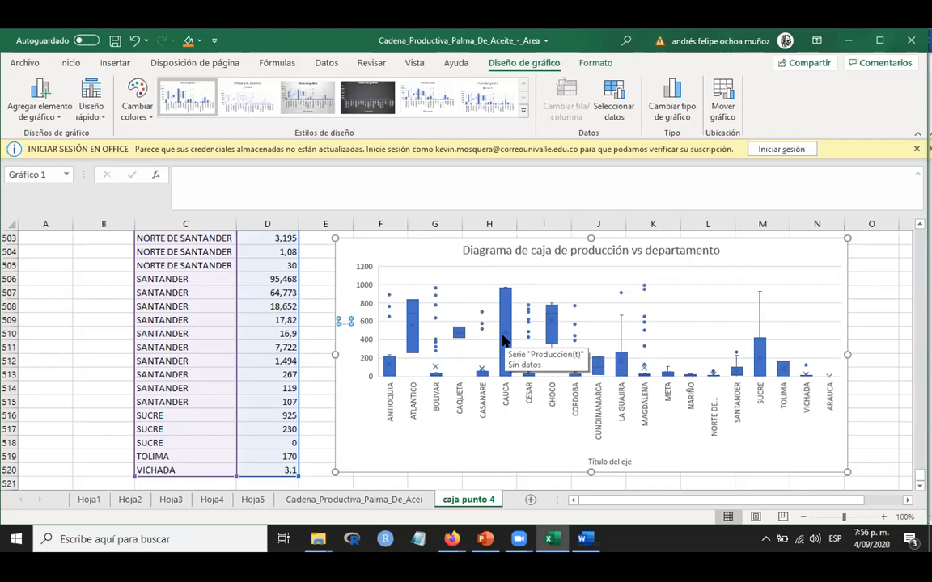
mouse_move(504, 336)
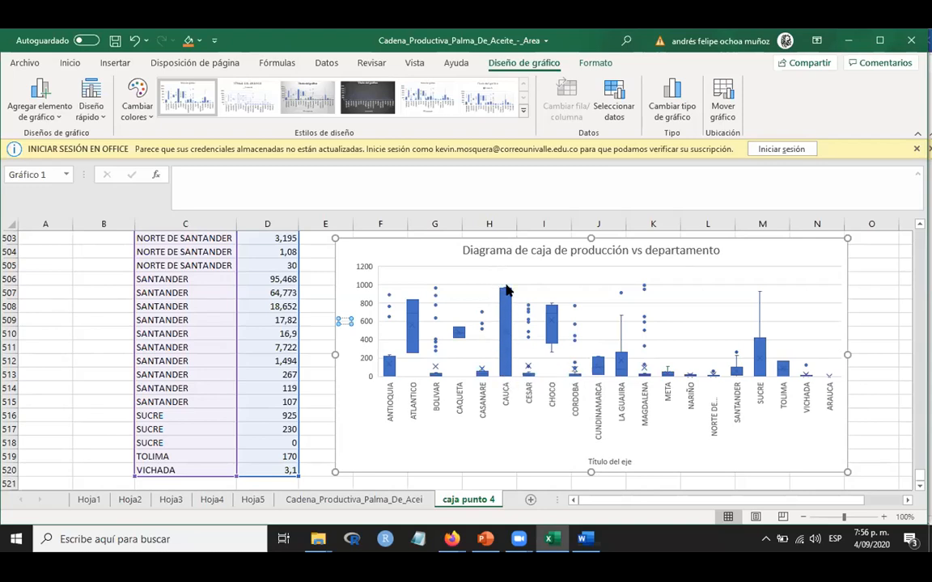
text(Po)
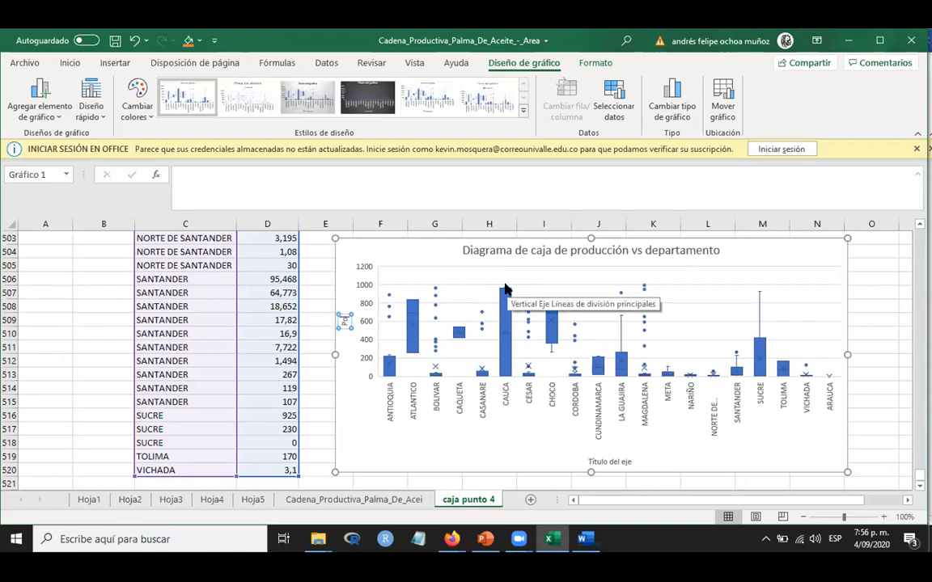
text(oducción)
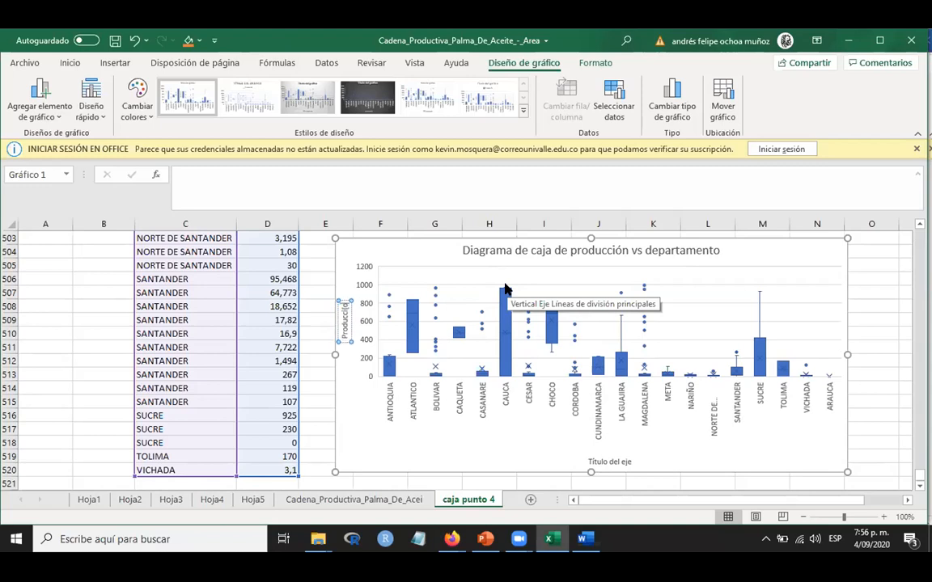
key(BackSpace)
key(BackSpace)
key(BackSpace)
key(BackSpace)
key(BackSpace)
text(ión (tonela)
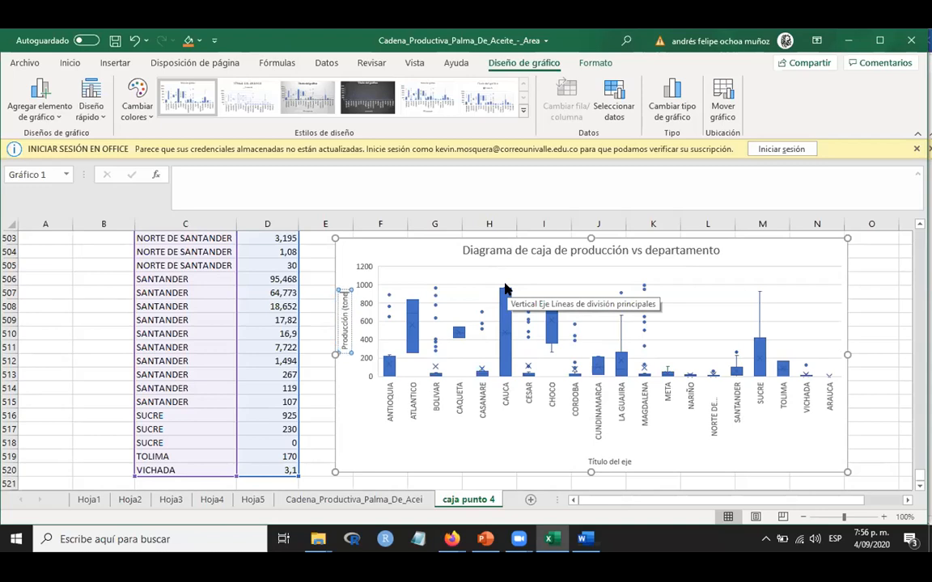
text(das)
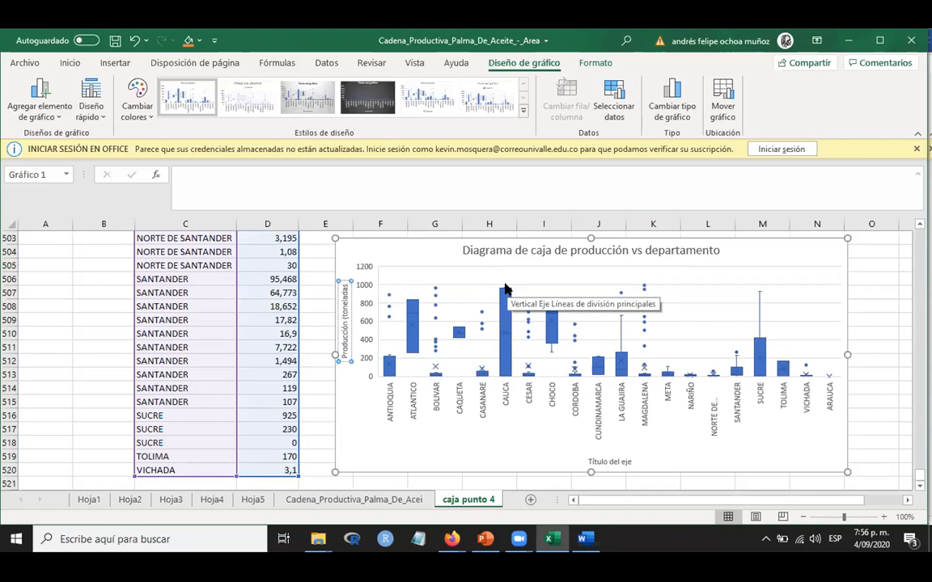
text())
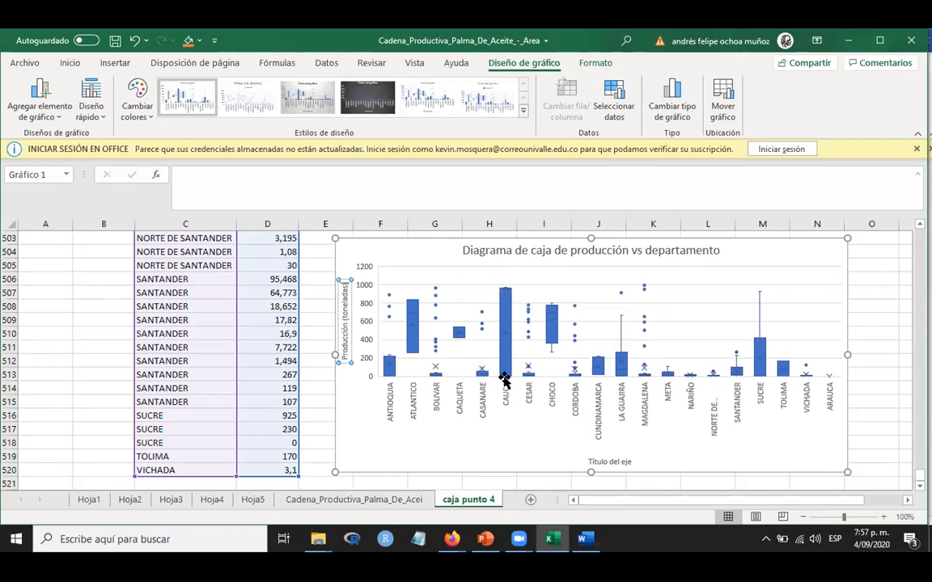
mouse_move(505, 380)
click(880, 325)
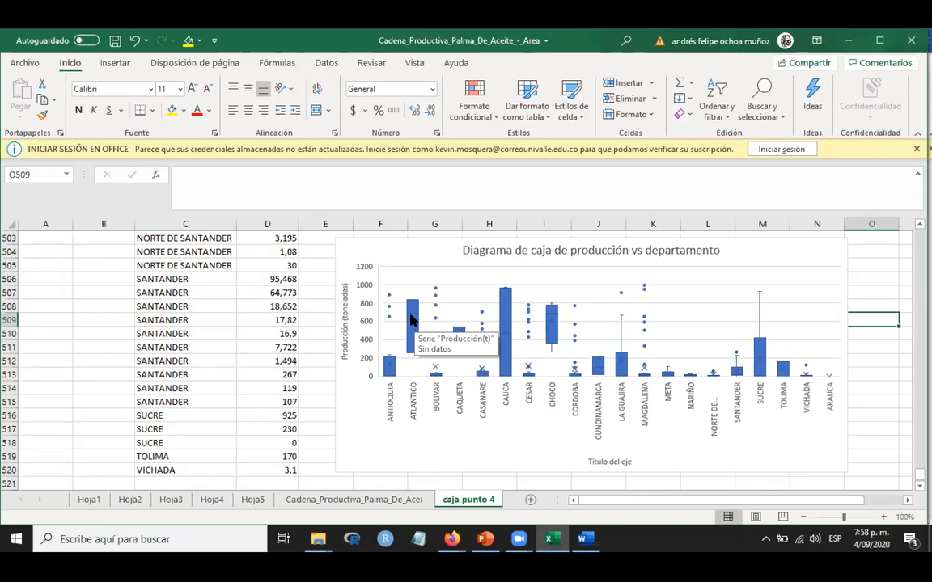
Step: Copy the whole box plot of production by department from the sheet
mouse_move(415, 317)
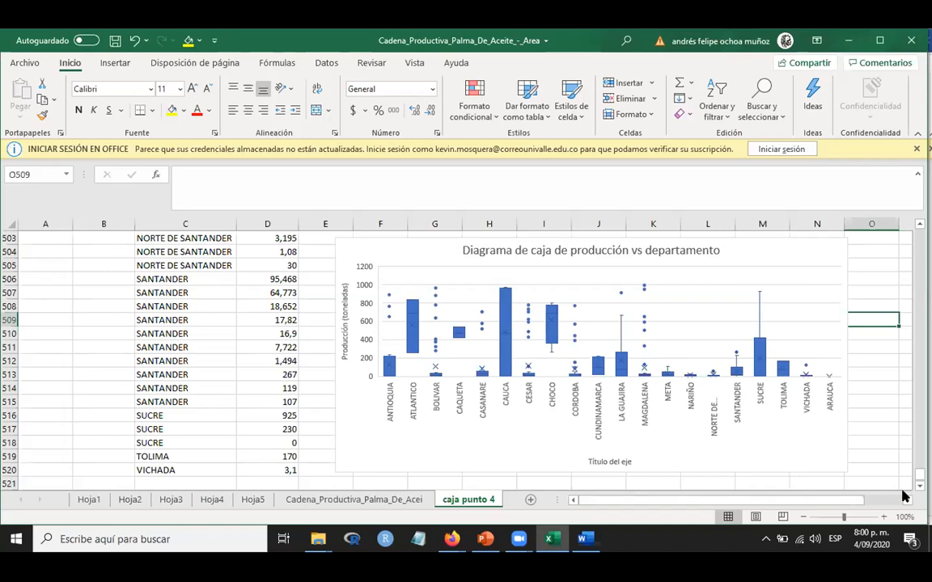
mouse_move(758, 365)
mouse_move(550, 326)
click(802, 516)
click(802, 517)
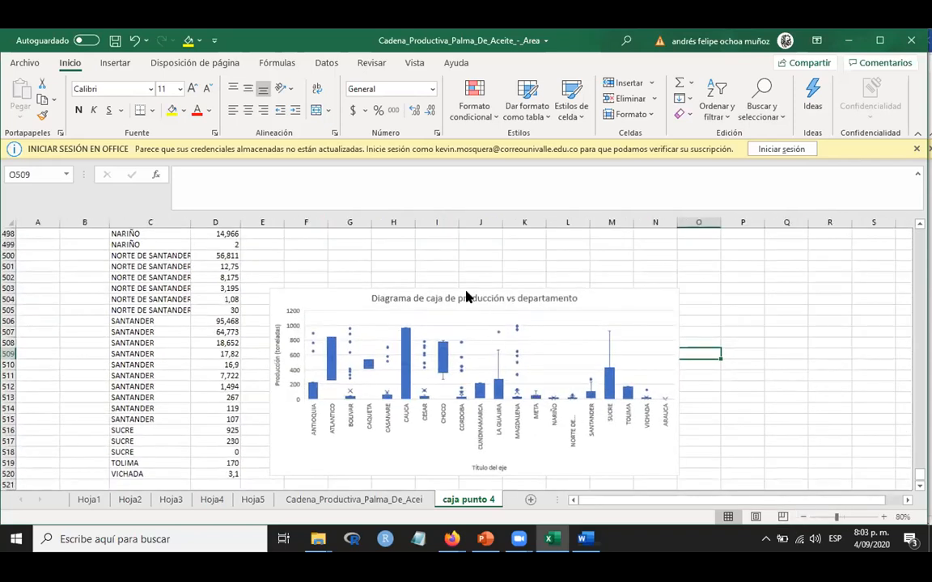
click(327, 297)
right_click(327, 297)
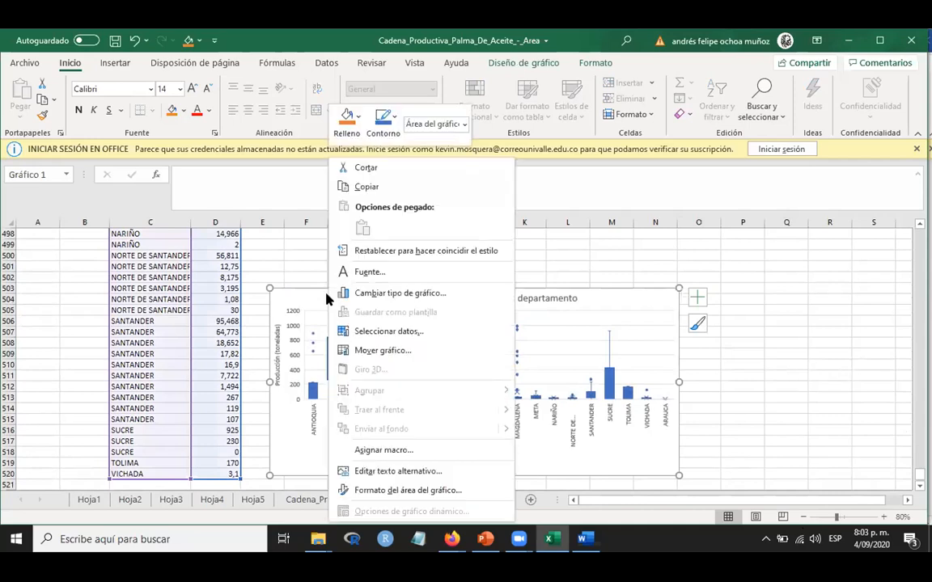
click(391, 198)
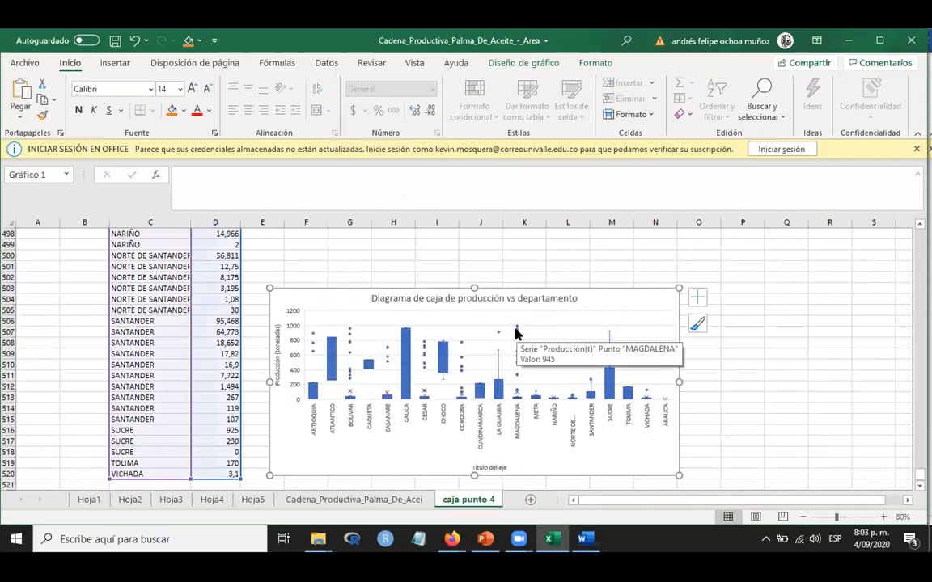
Step: Switch to the Word activity document and add blank lines between items 4 and 5 for the chart
key(alt+Tab)
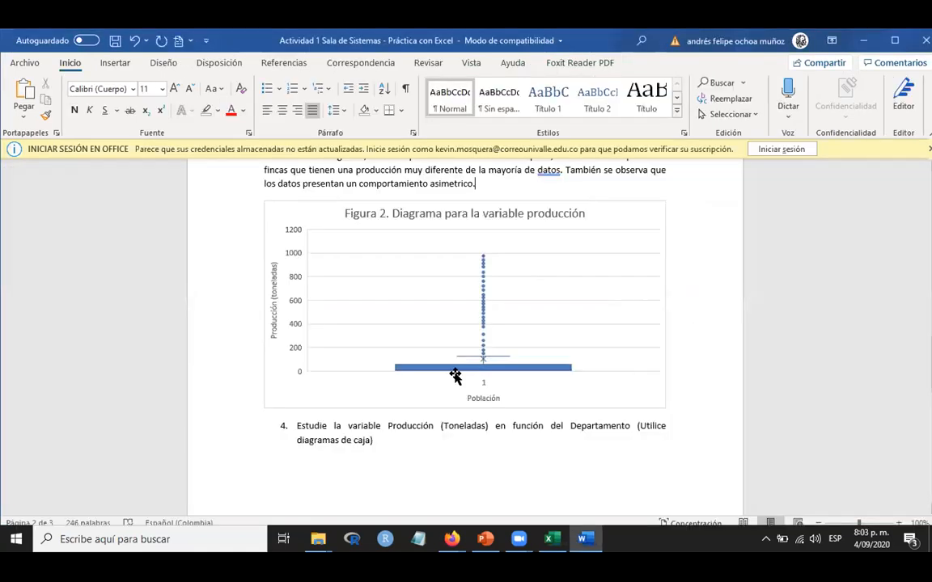
scroll(555, 343, down, 3)
scroll(555, 342, down, 2)
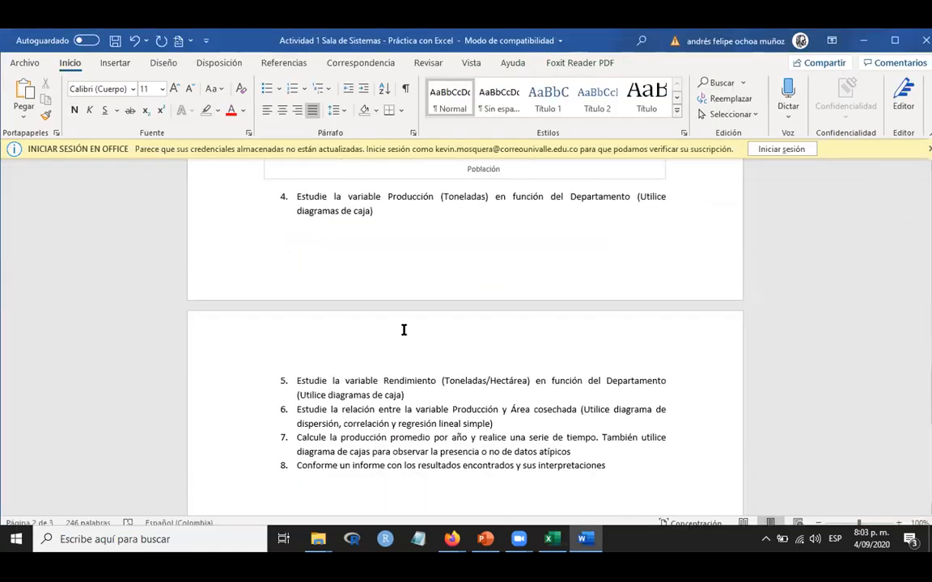
click(401, 327)
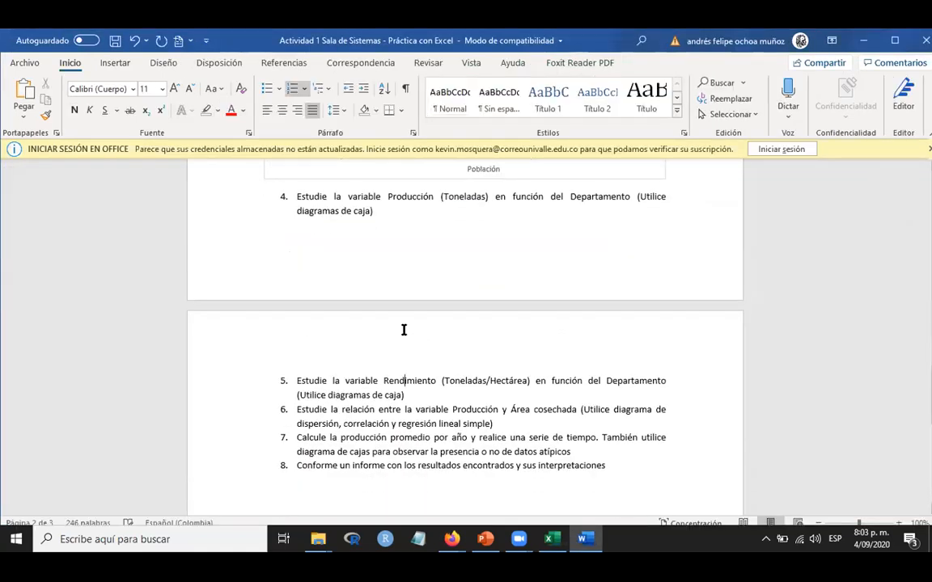
click(421, 224)
key(Return)
key(Return)
key(Return)
key(Return)
key(Return)
key(Up)
key(Up)
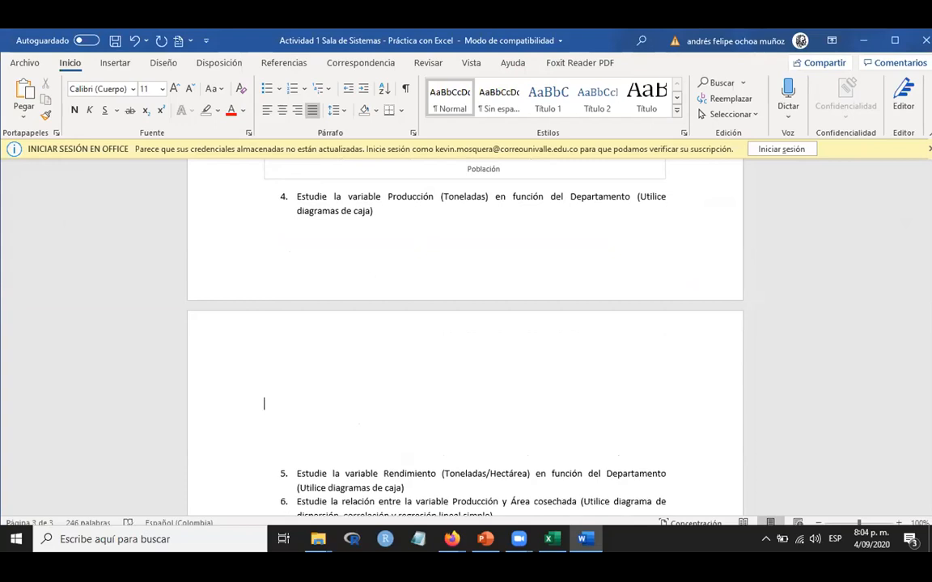
Step: Paste the copied box plot into the blank space before item 5 and add four blank lines after it
key(ctrl+v)
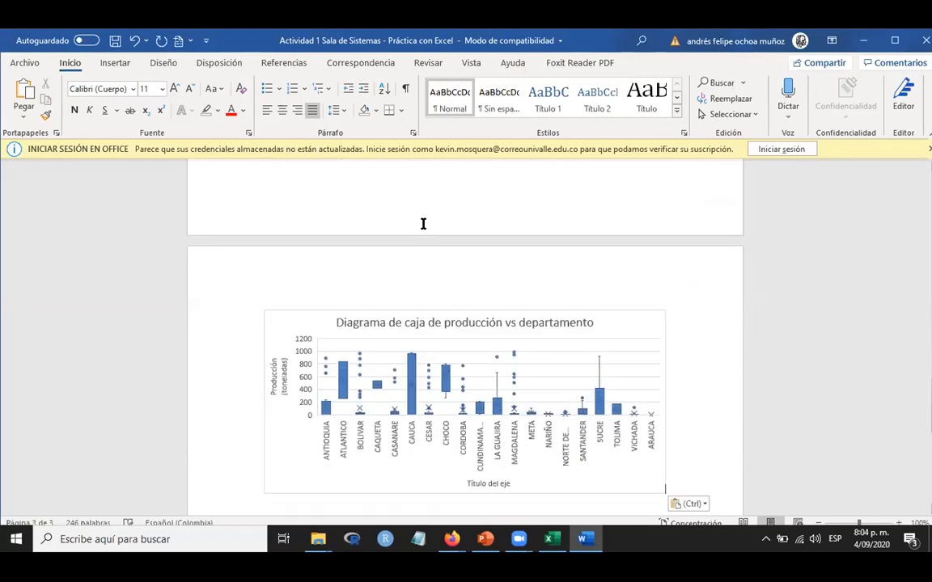
key(Return)
key(Return)
key(Return)
key(Return)
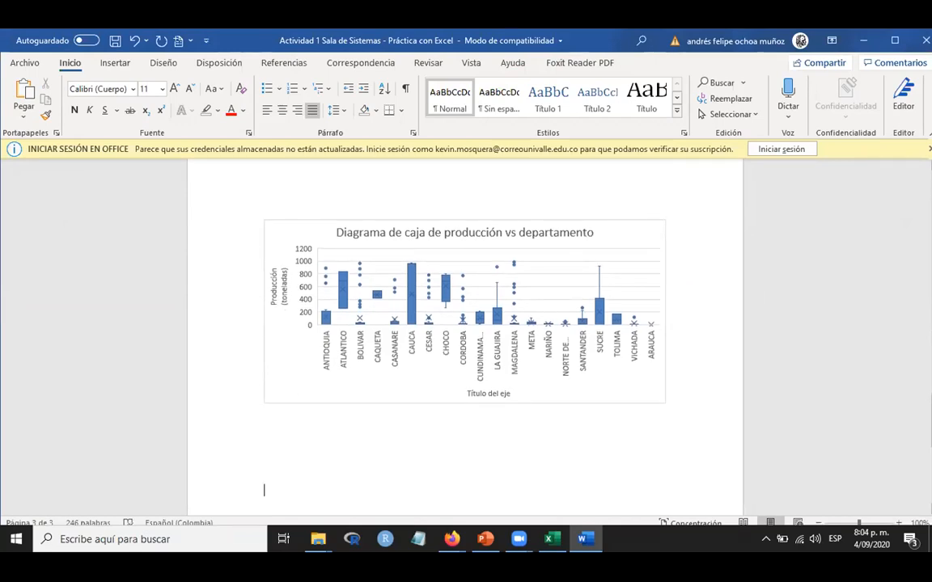
Step: Enlarge the pasted box plot by extending its lower edge and widening it slightly past the text margin
click(652, 402)
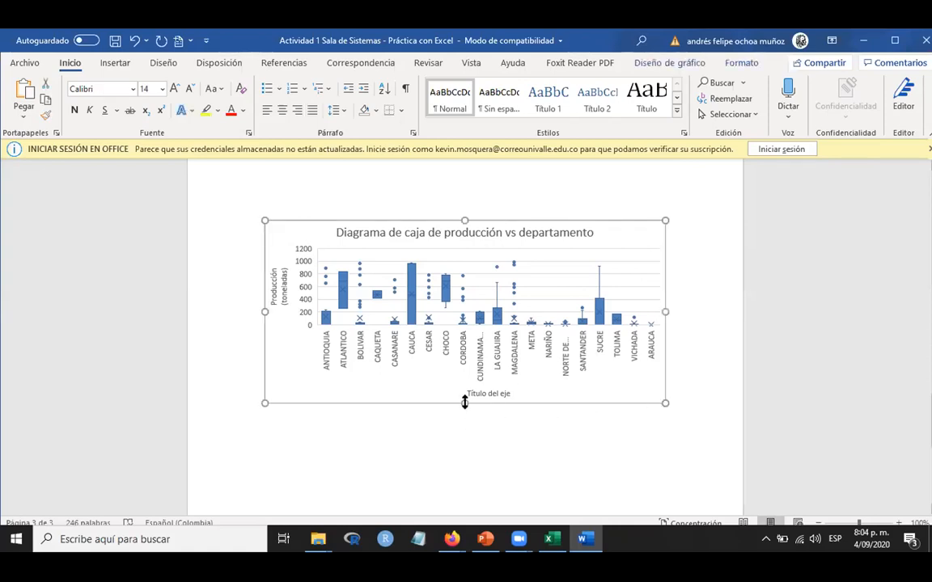
drag(464, 402, 468, 423)
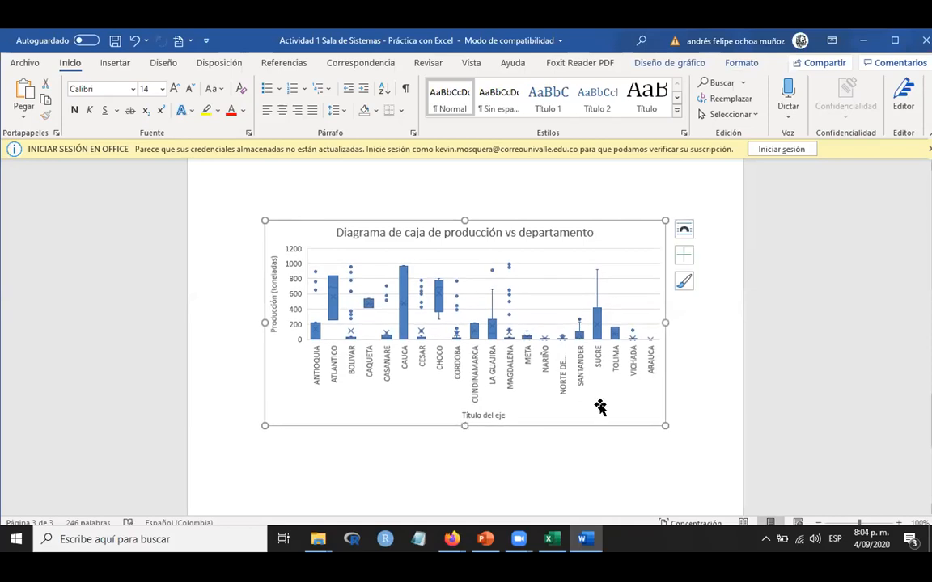
drag(662, 424, 672, 428)
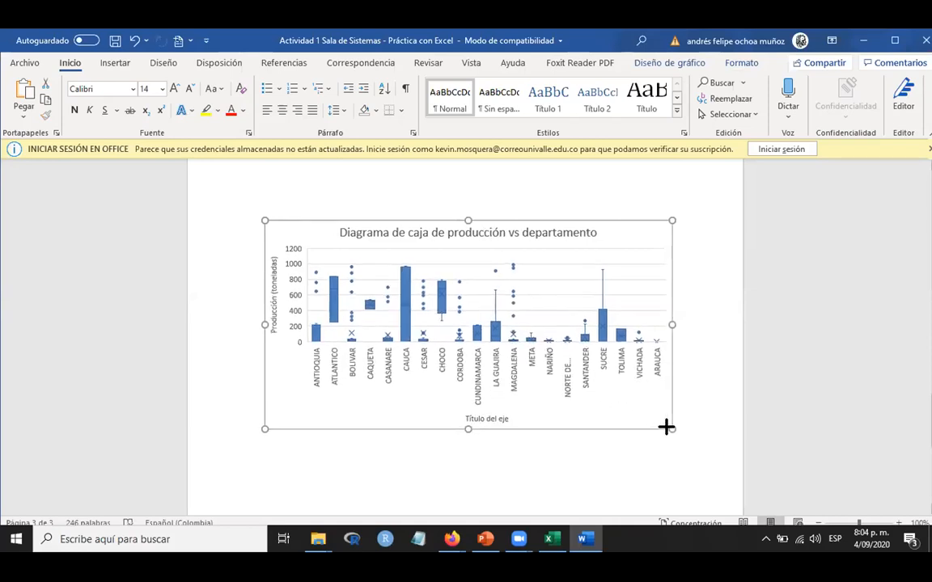
drag(469, 428, 469, 434)
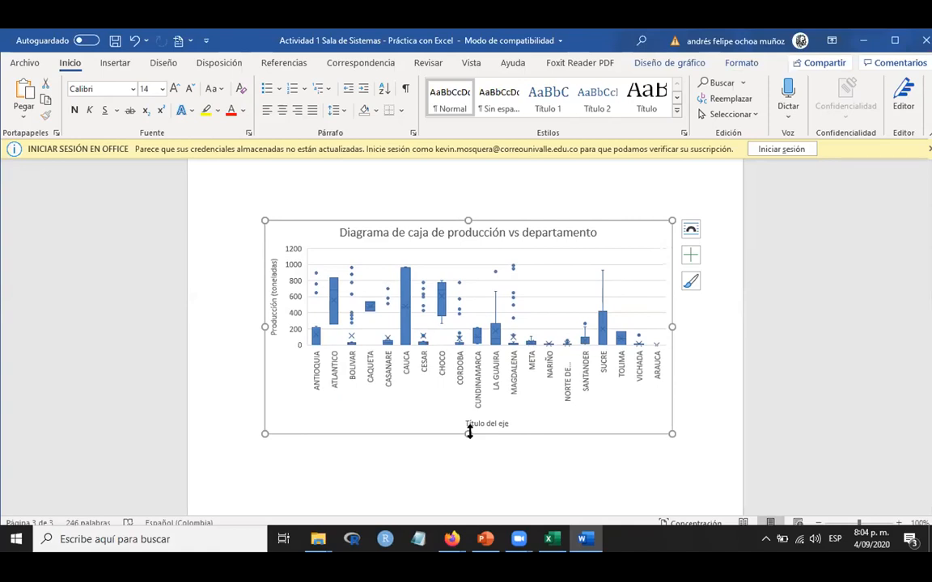
click(693, 408)
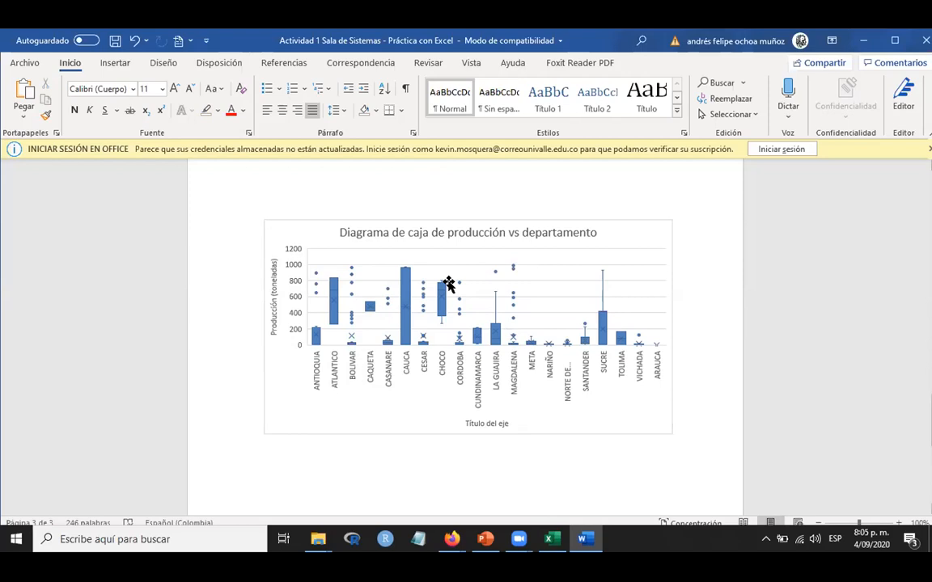
key(Return)
key(Return)
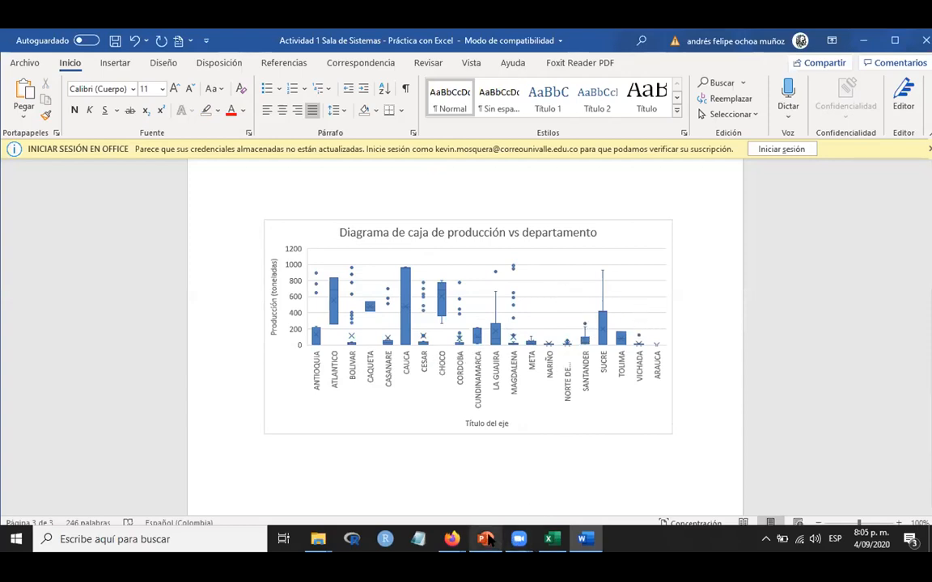
Step: Stretch the pasted box plot's lower edge slightly further and place the text cursor below the chart
mouse_move(457, 546)
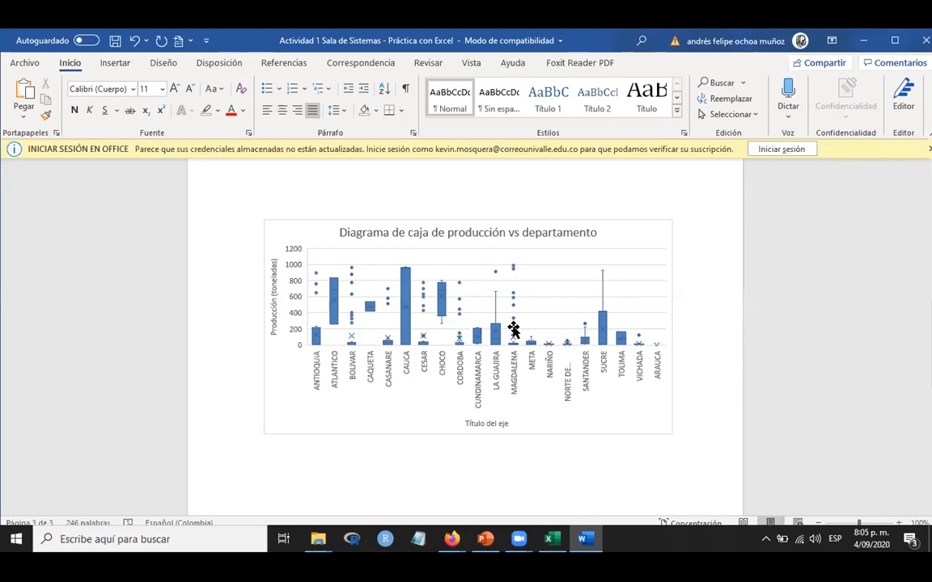
scroll(479, 333, up, 1)
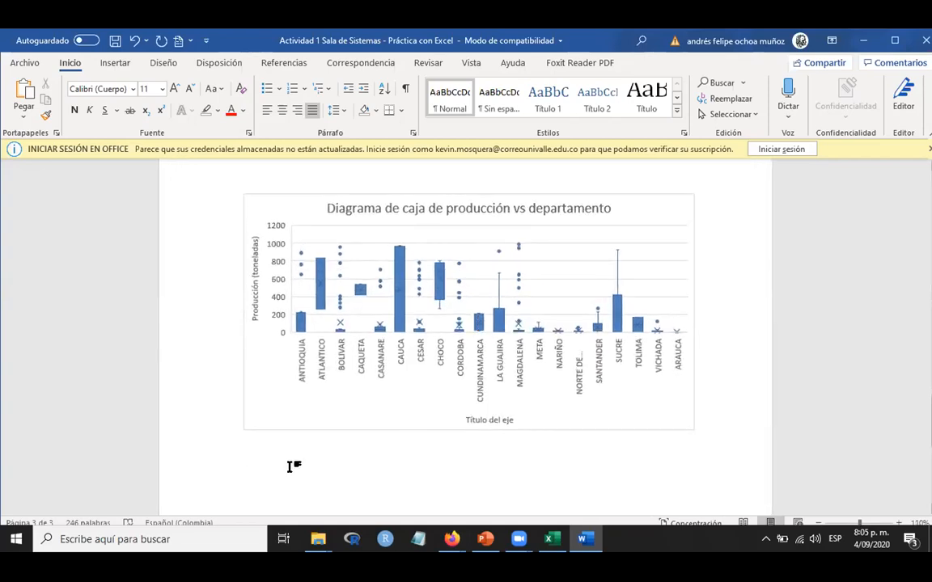
scroll(291, 466, up, 1)
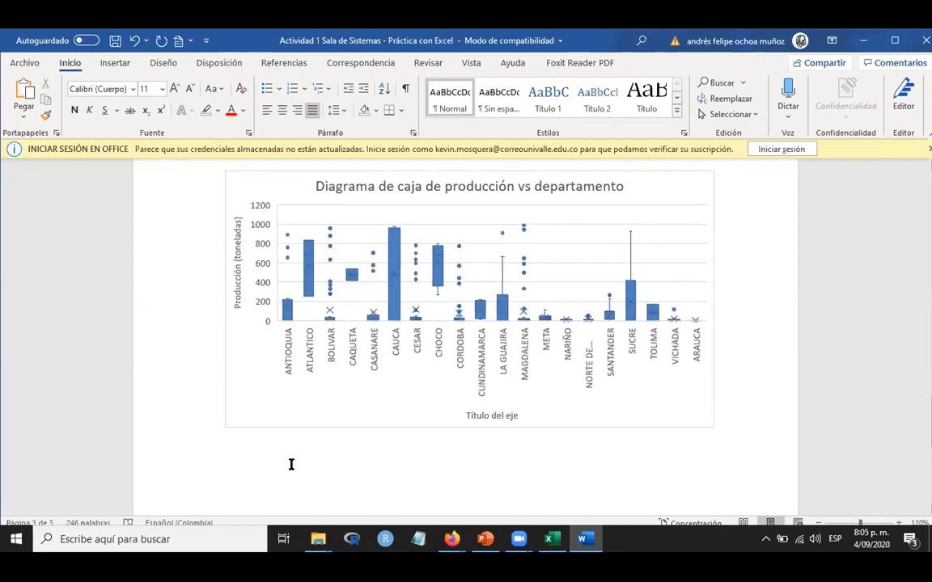
click(366, 427)
drag(468, 421, 470, 426)
click(799, 376)
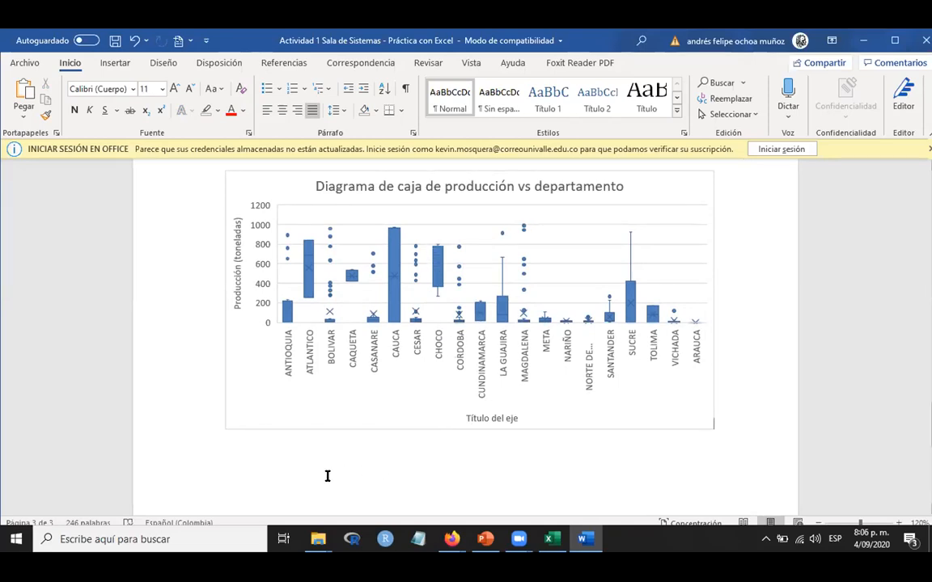
mouse_move(510, 537)
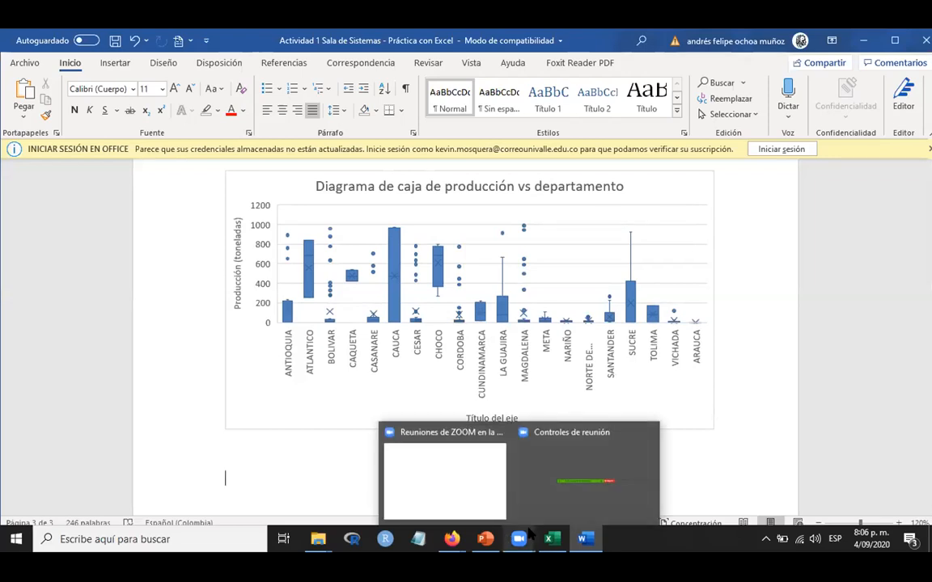
Step: Switch to the Excel workbook and insert an empty column before Producción(t) on the sheet "caja punto 4"
click(552, 538)
click(800, 433)
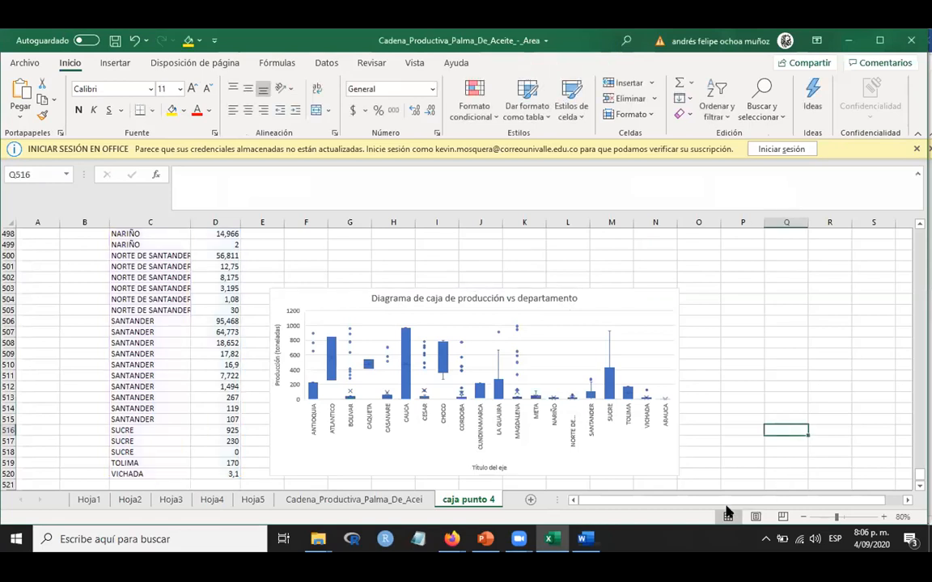
drag(919, 475, 920, 235)
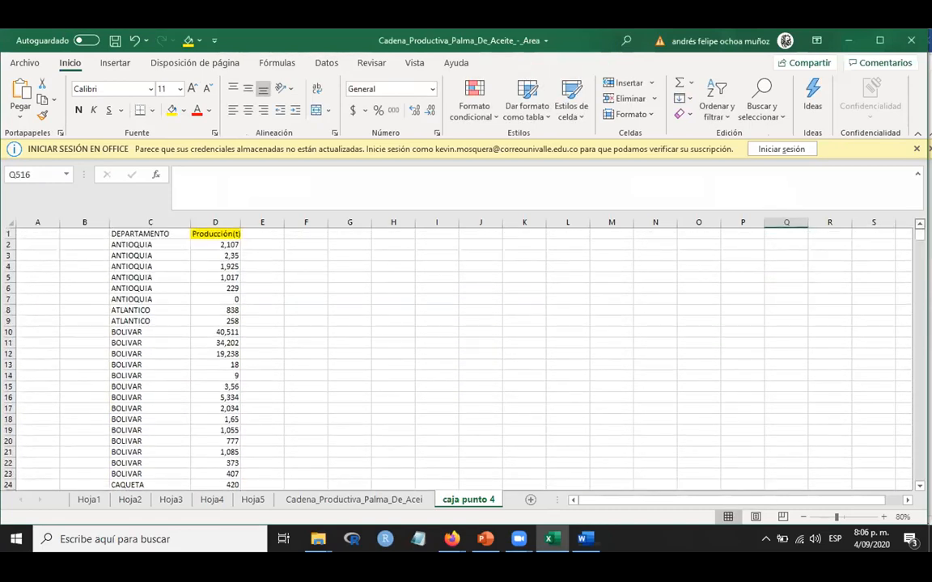
click(348, 364)
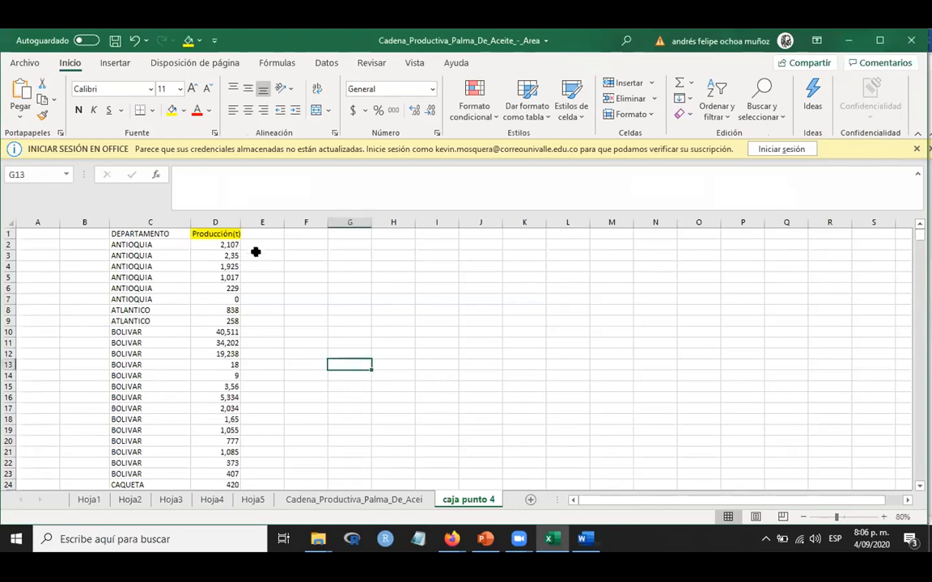
click(215, 223)
right_click(217, 224)
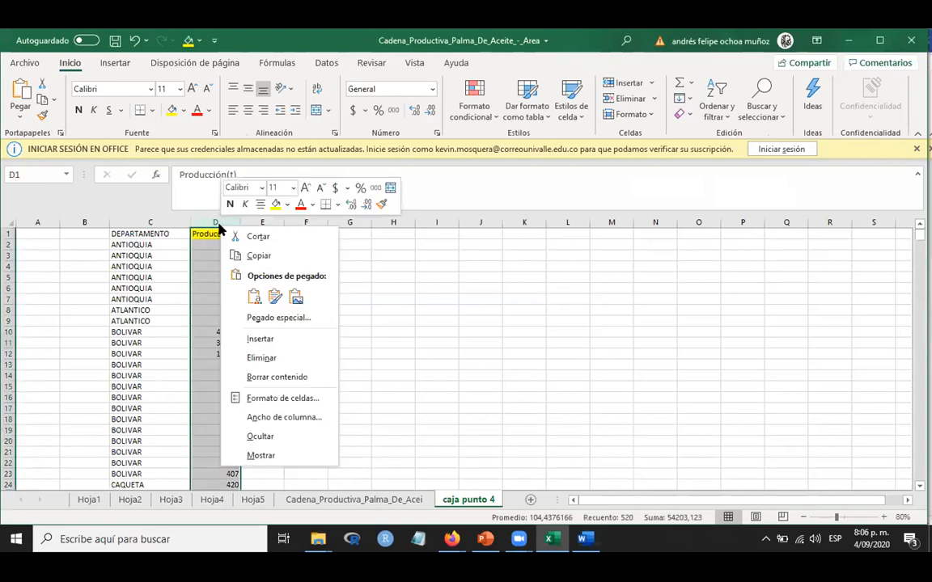
click(275, 338)
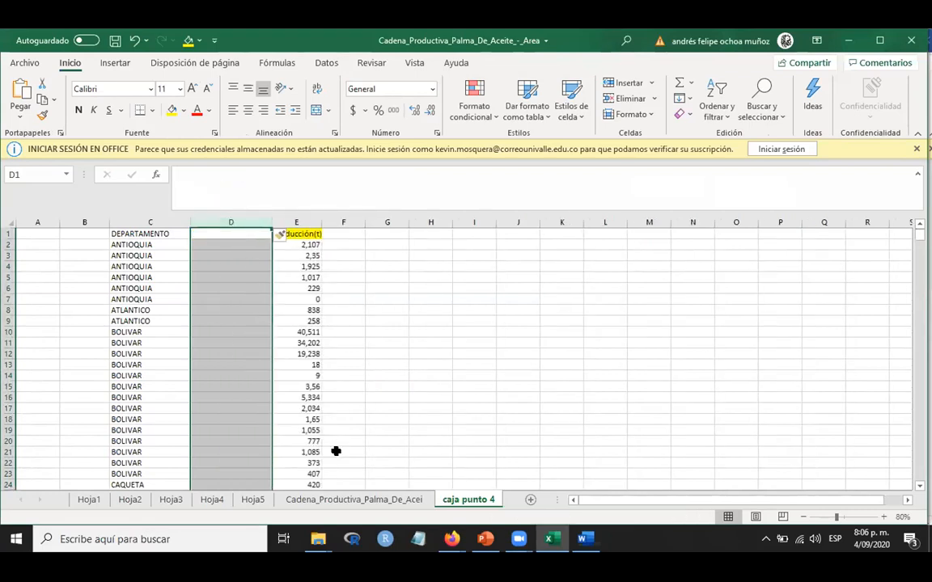
Step: Copy the Rendimiento(t/ha) data with its header, O1:O520, from the sheet Cadena_Productiva_Palma_De_Acei
click(347, 500)
scroll(746, 333, up, 20)
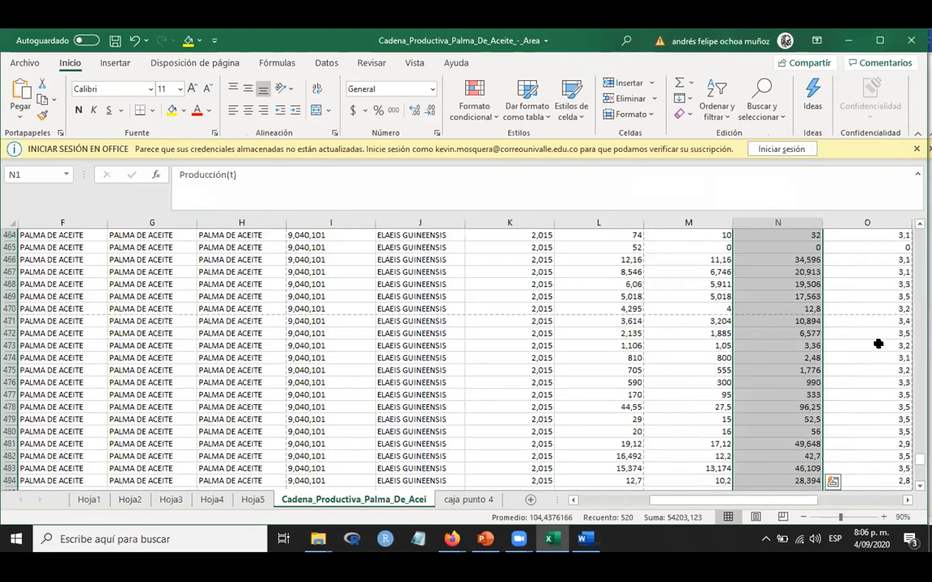
drag(920, 435, 920, 233)
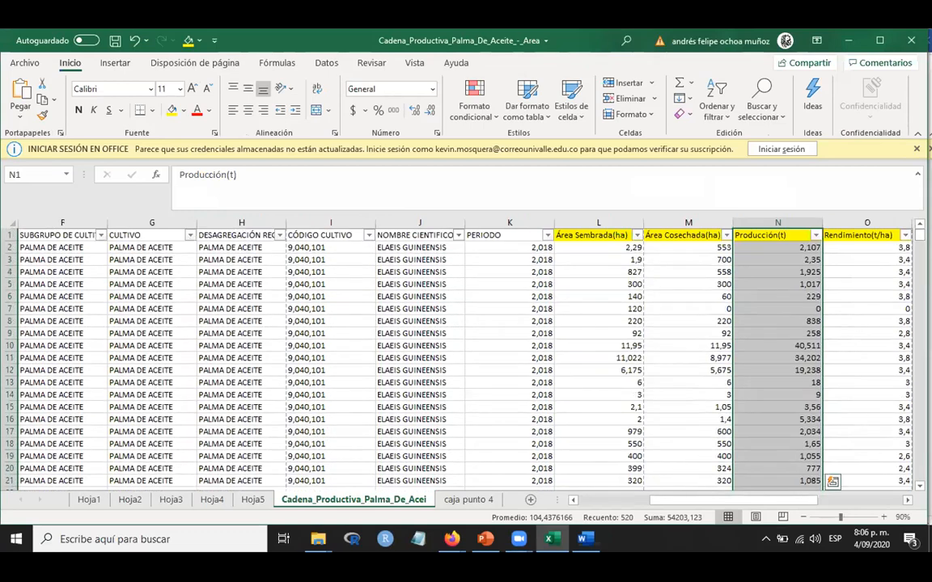
scroll(596, 256, right, 3)
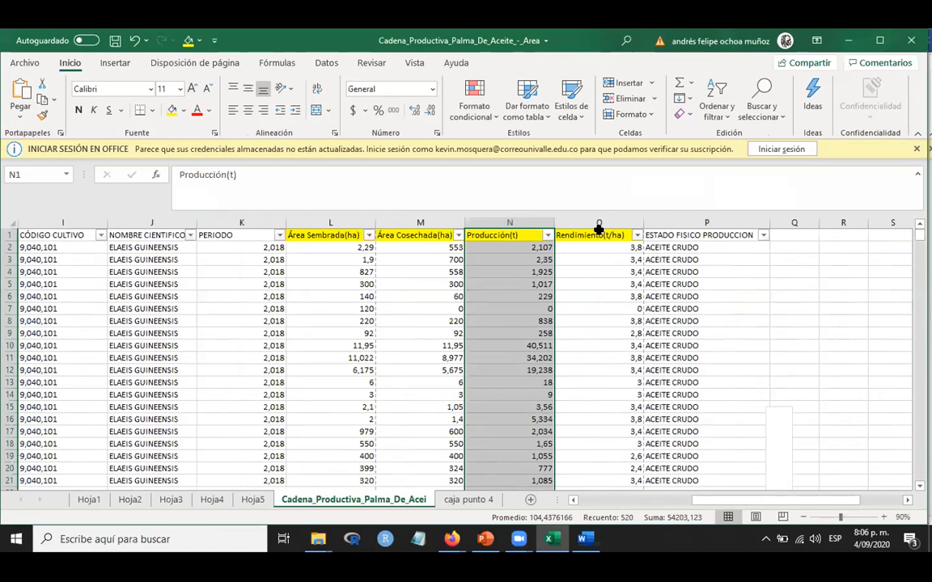
click(599, 231)
key(ctrl+shift+Down)
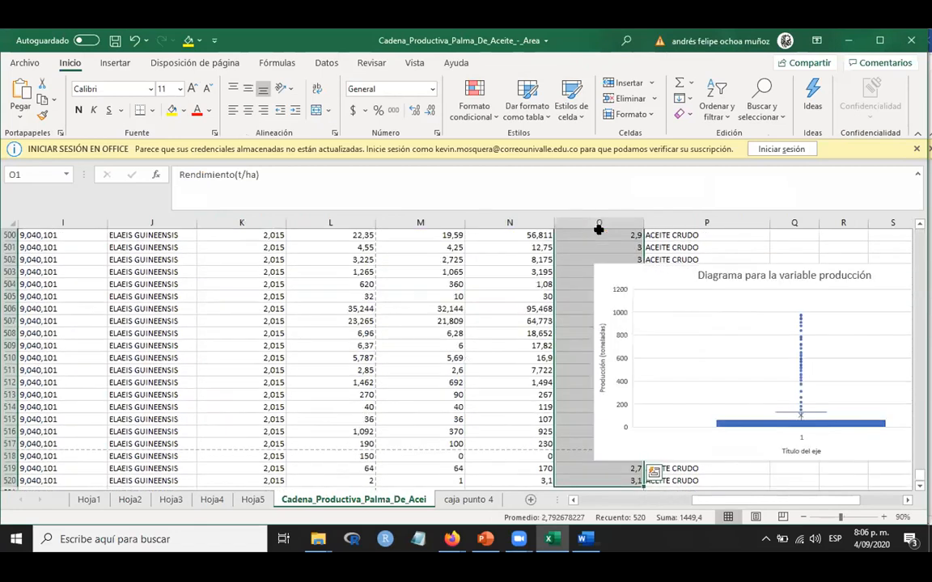
key(ctrl+c)
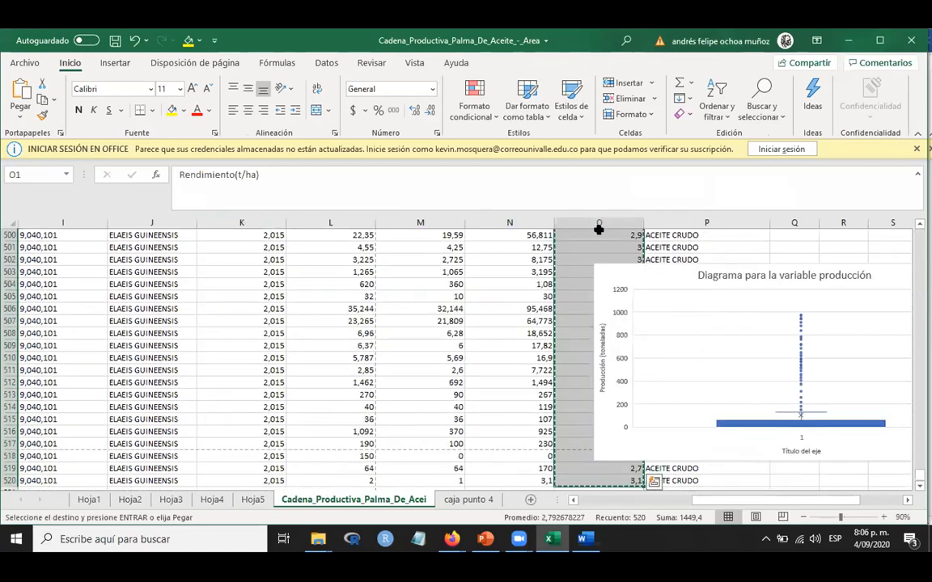
Step: Paste the copied Rendimiento(t/ha) data at D1 of the sheet "caja punto 4", beside DEPARTAMENTO
click(469, 499)
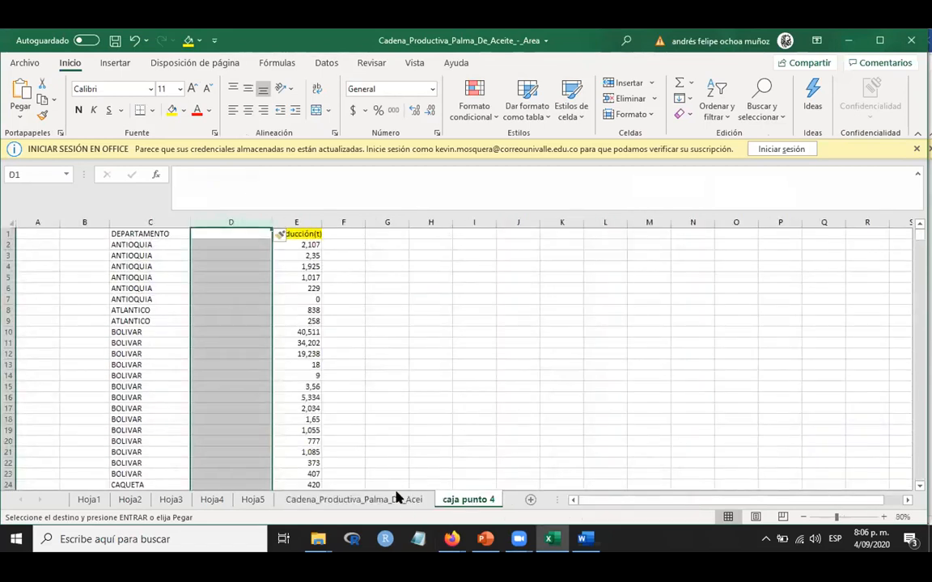
click(208, 233)
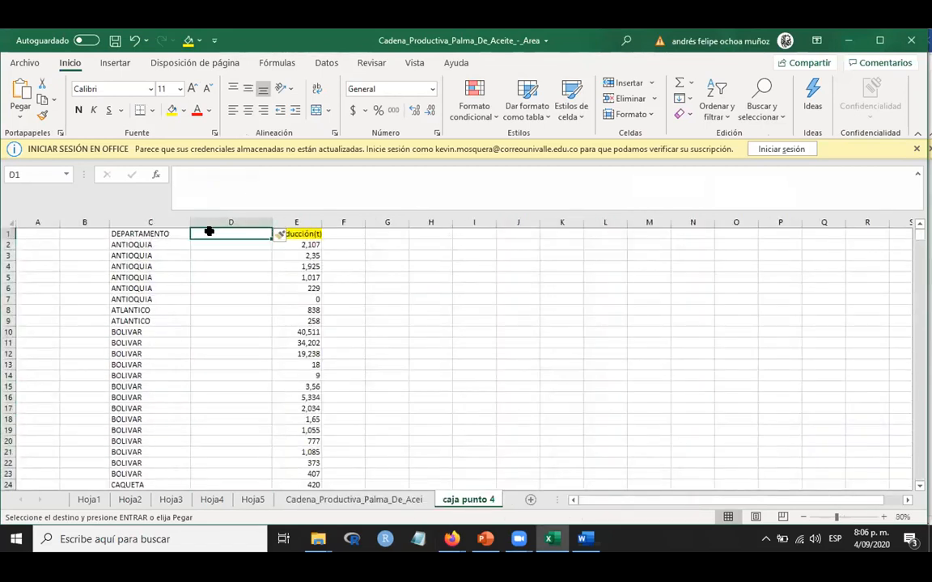
key(ctrl+v)
click(515, 287)
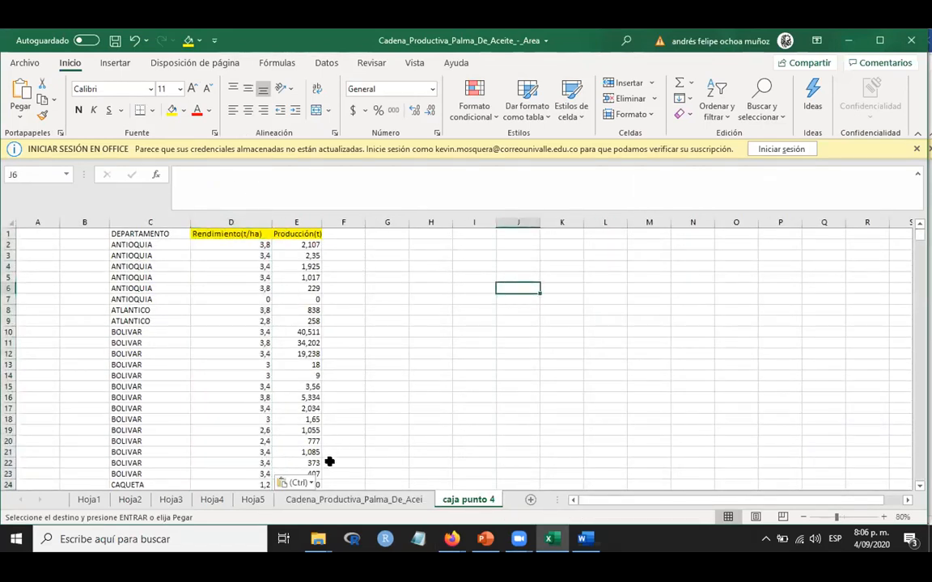
Step: Insert a box-and-whisker chart from the DEPARTAMENTO and Rendimiento(t/ha) data, C1:D520, on the sheet "caja punto 4"
drag(122, 233, 195, 232)
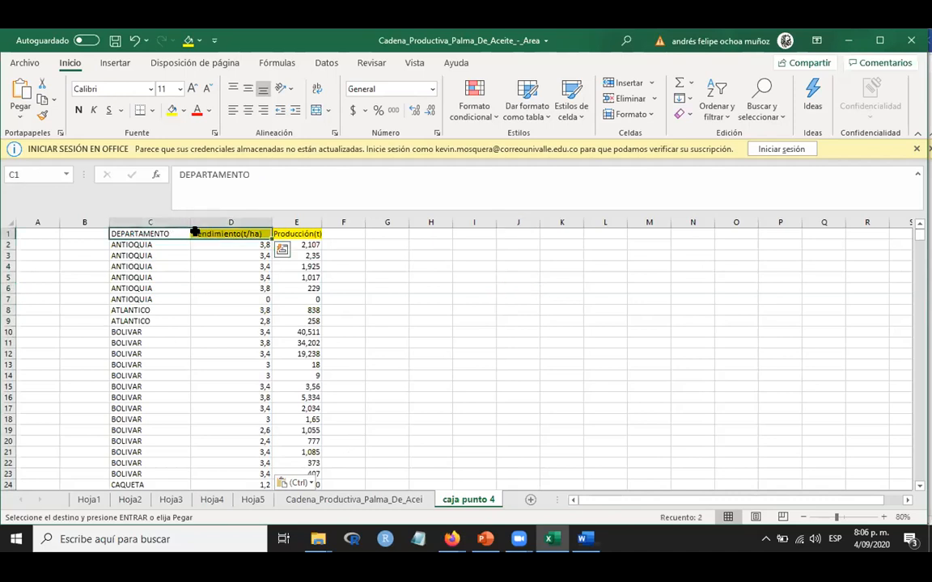
key(ctrl+shift+Down)
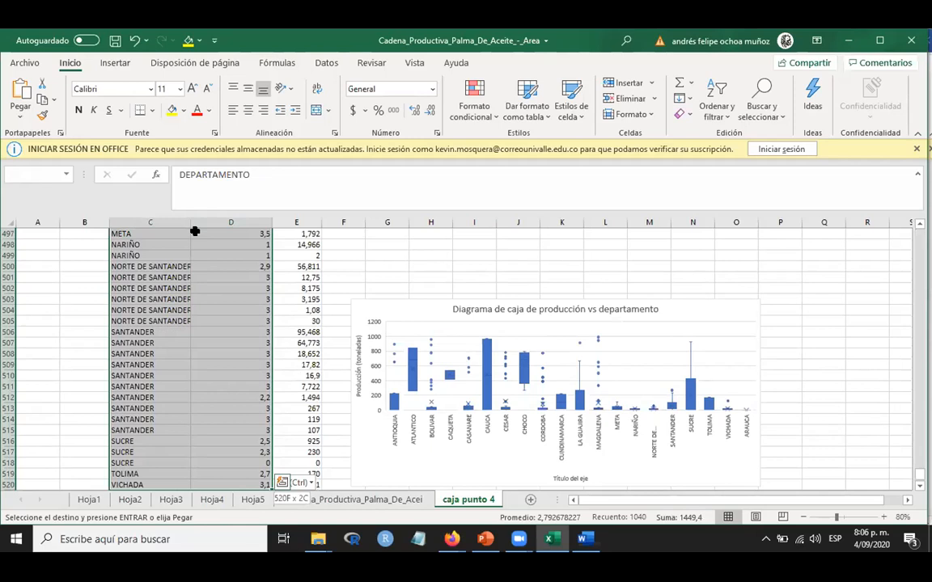
click(114, 63)
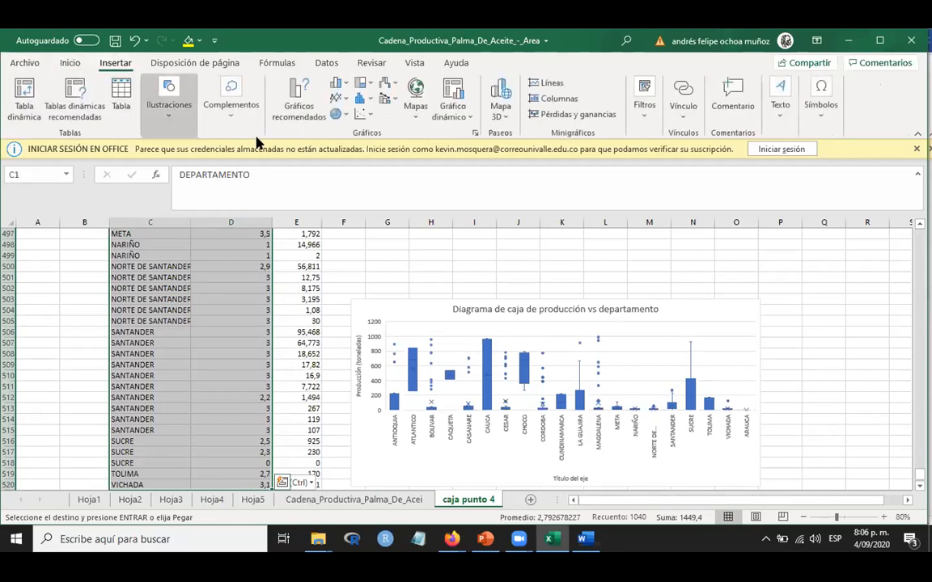
click(311, 118)
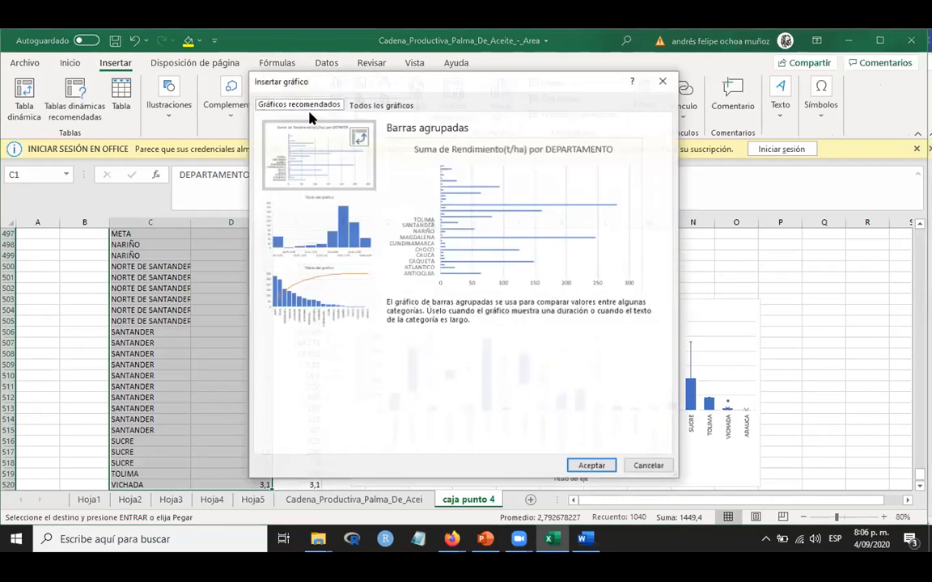
click(380, 105)
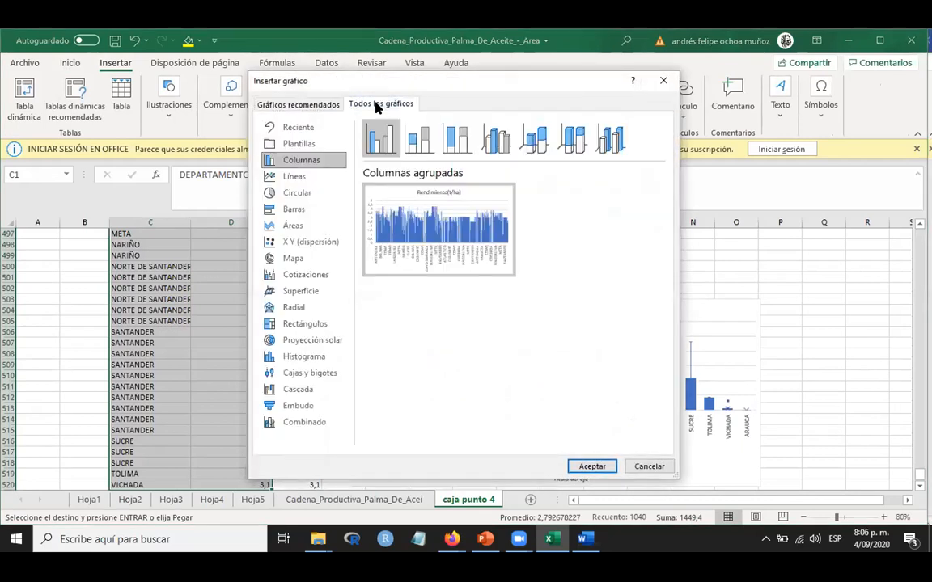
click(341, 375)
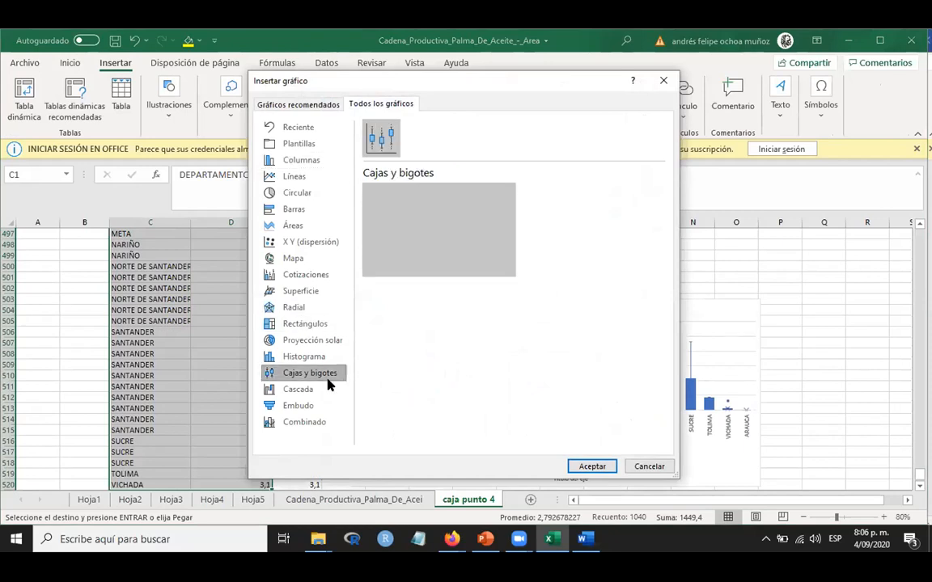
click(592, 466)
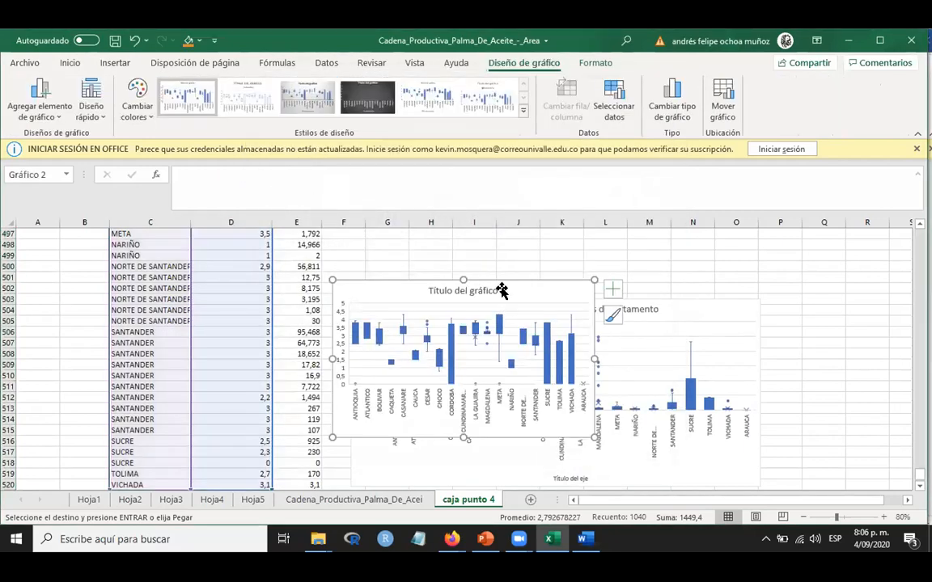
Step: Move the new yield box plot above the production chart and enlarge it to span about columns G to O
drag(503, 285, 560, 208)
scroll(560, 313, up, 4)
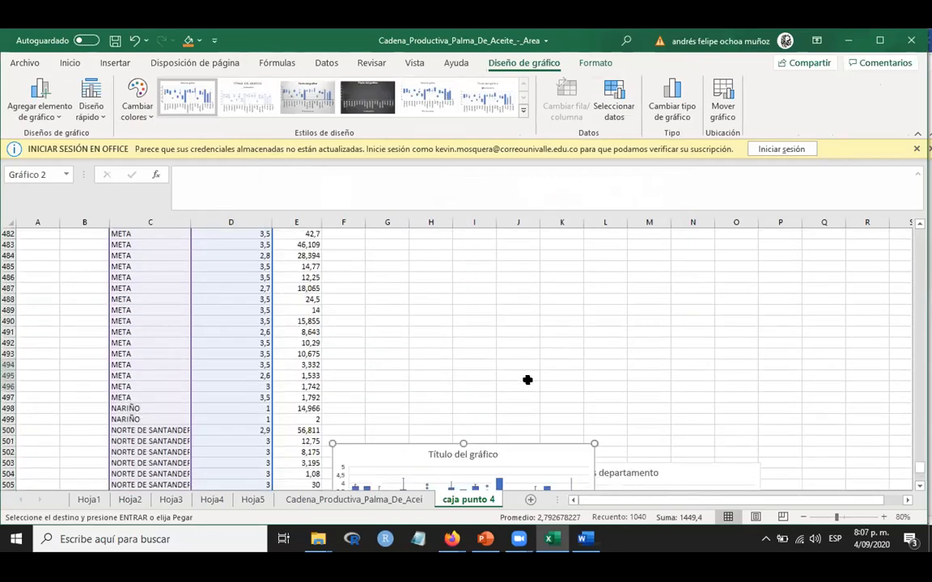
drag(503, 442, 534, 256)
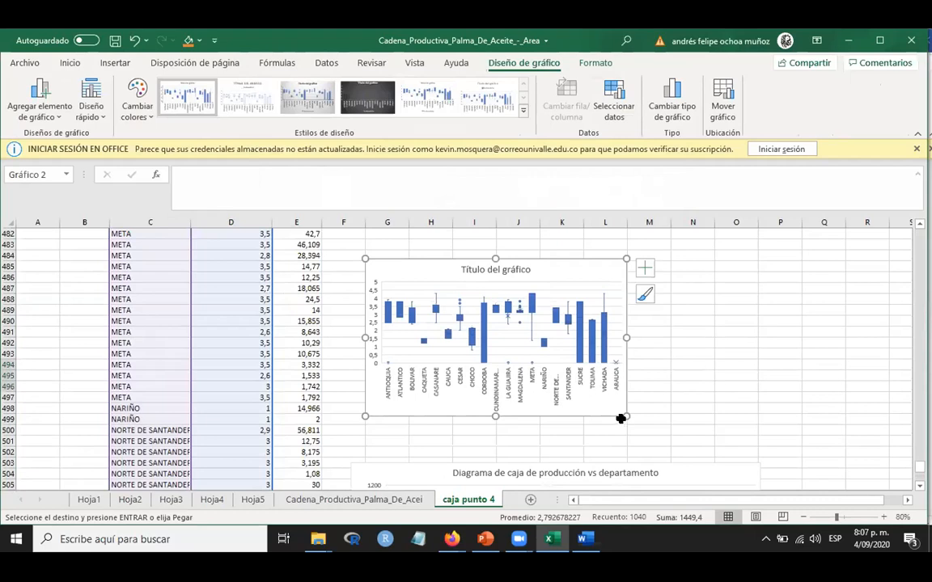
drag(622, 415, 729, 445)
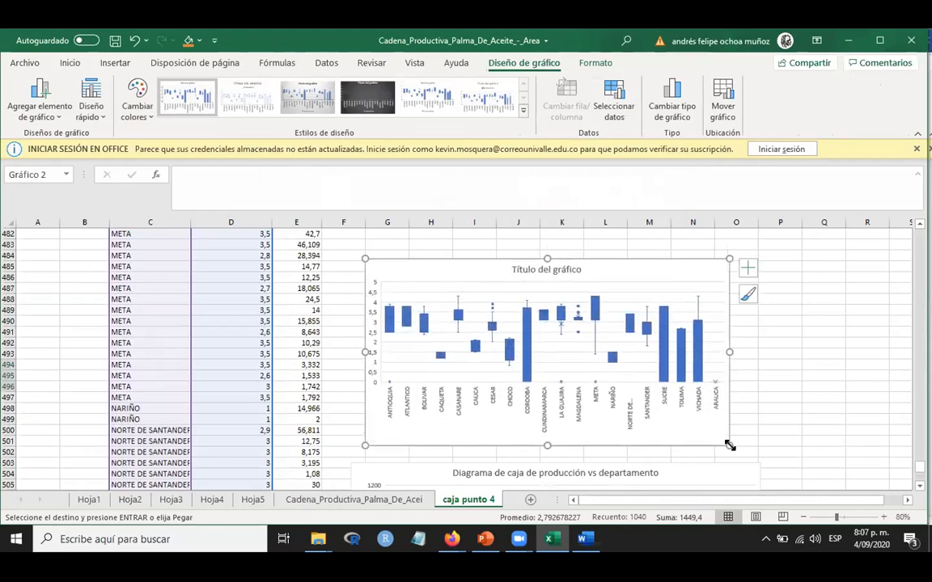
drag(541, 255, 540, 244)
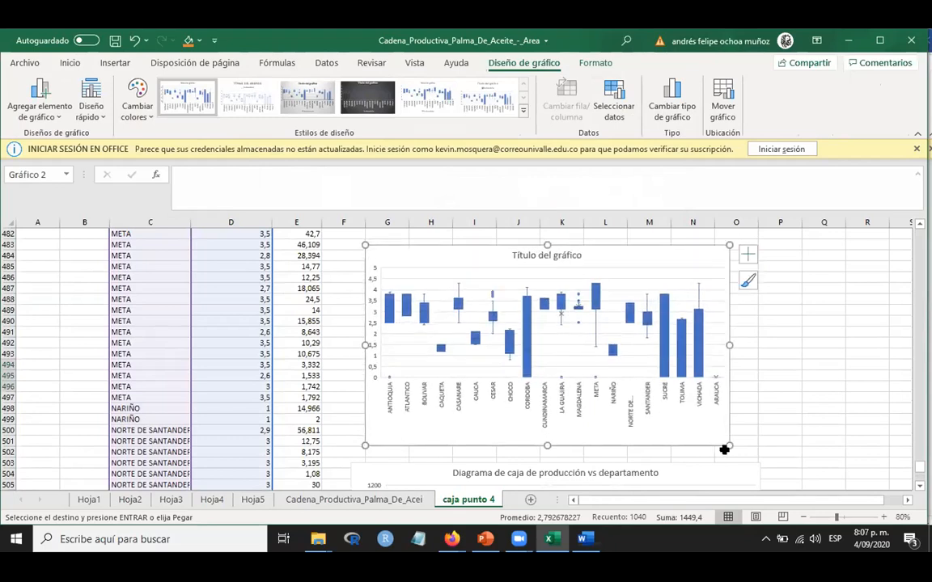
drag(726, 443, 736, 447)
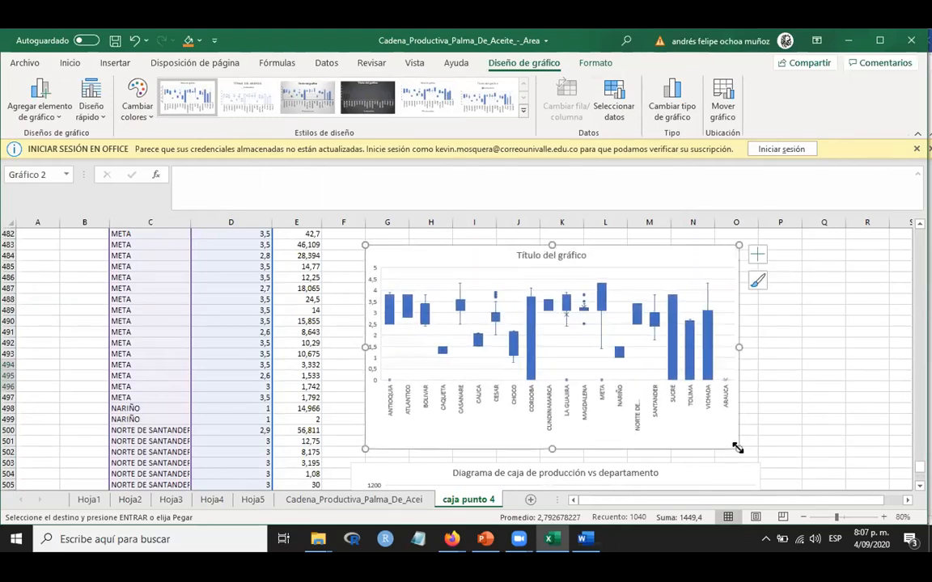
drag(739, 449, 751, 449)
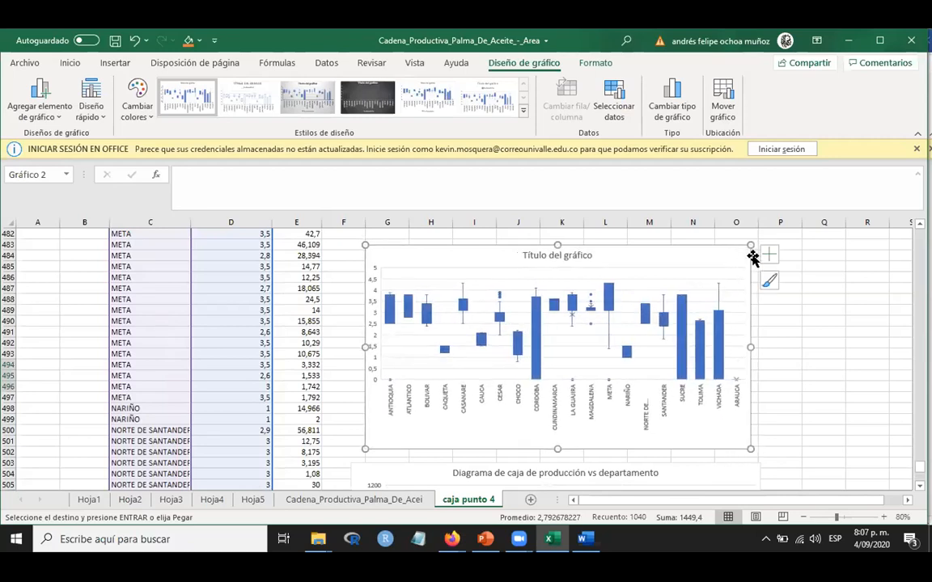
Step: Take a closer look at the yield box plot and add axis titles to it
ctrl+scroll(781, 385, up, 2)
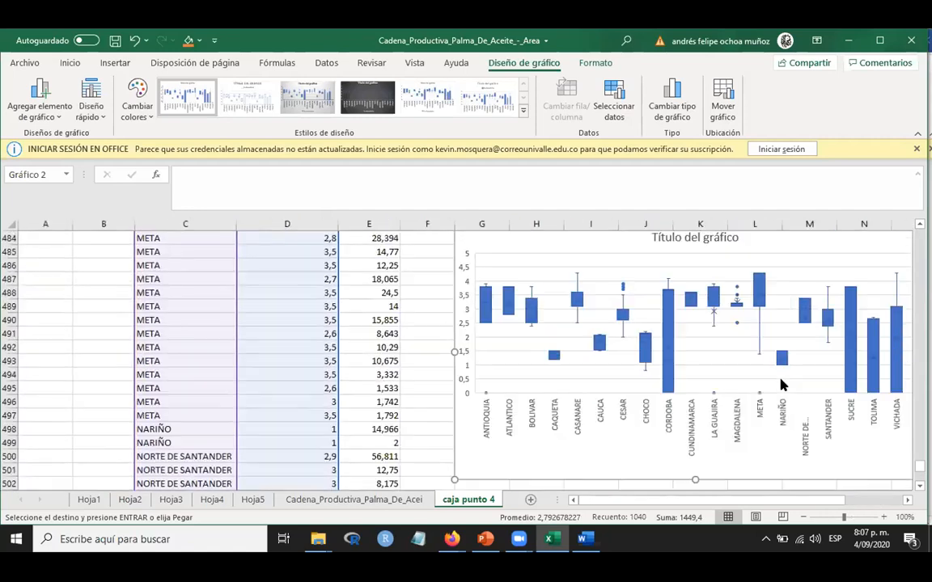
drag(837, 502, 865, 509)
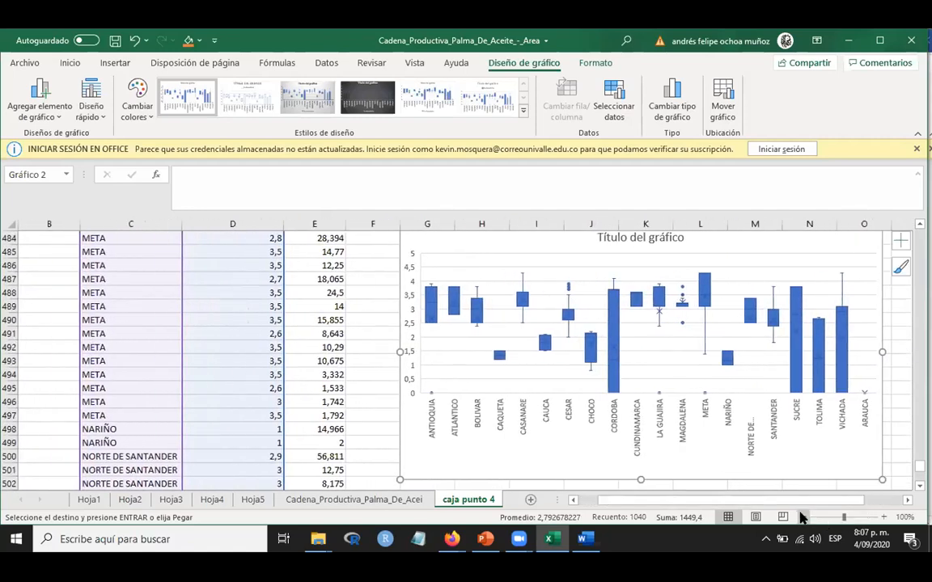
ctrl+scroll(711, 448, down, 2)
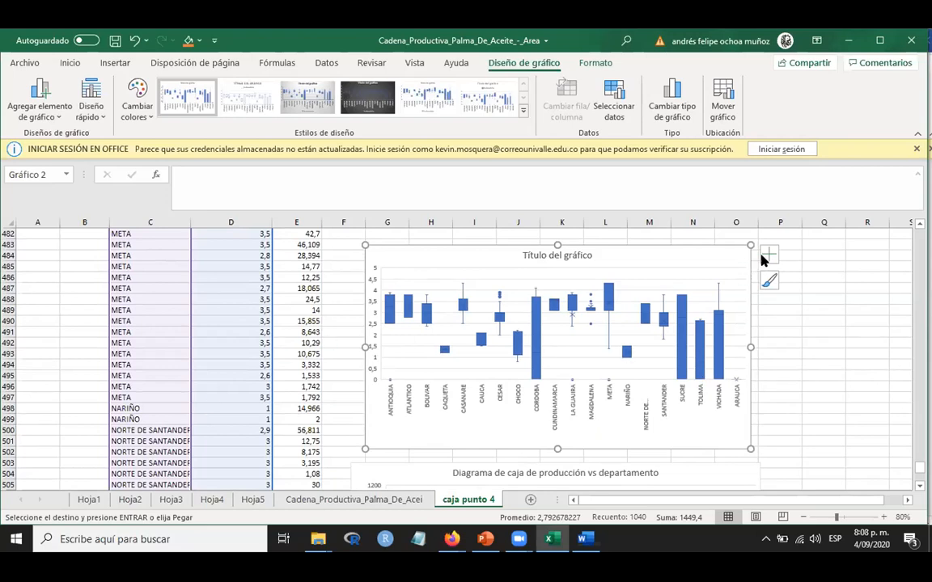
click(767, 255)
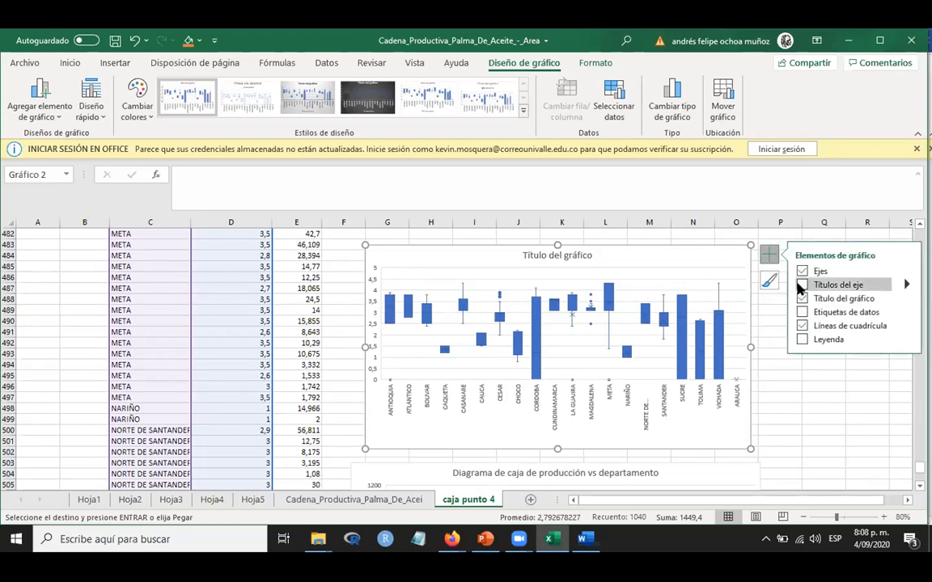
click(801, 285)
click(792, 440)
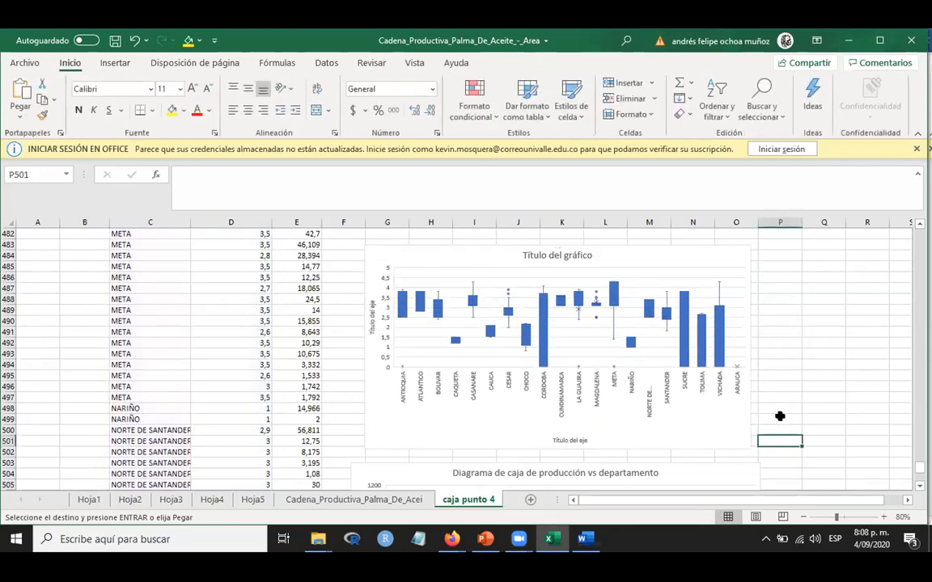
Step: Review the DEPARTAMENTO and Rendimiento(t/ha) source columns from their headers down to the yield box plot
mouse_move(596, 305)
scroll(317, 271, up, 4)
scroll(426, 265, up, 20)
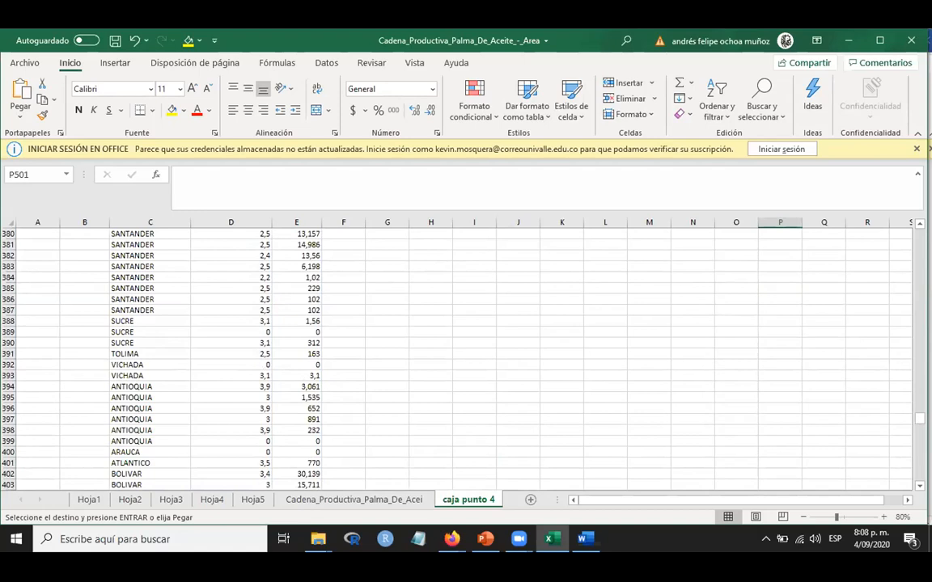
drag(920, 418, 920, 233)
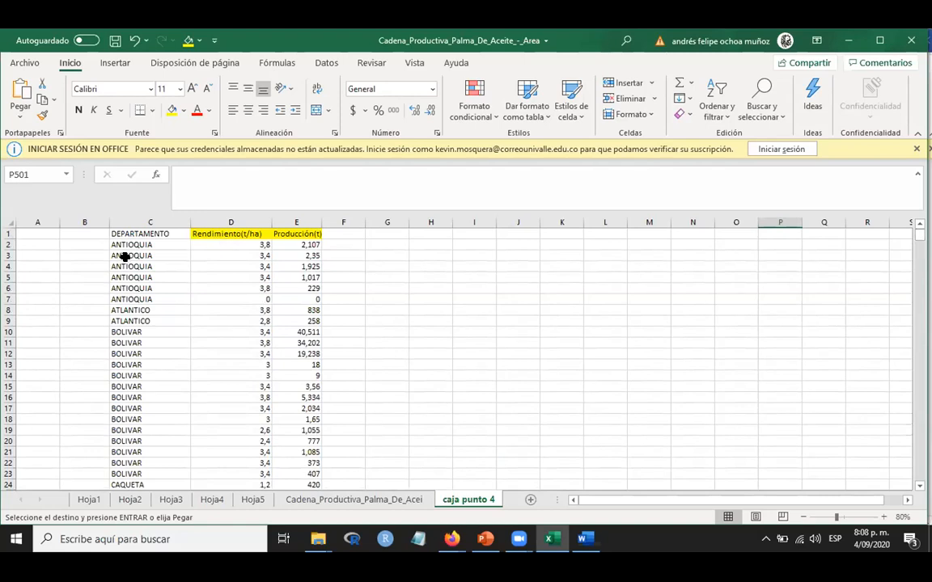
drag(154, 234, 222, 409)
click(472, 330)
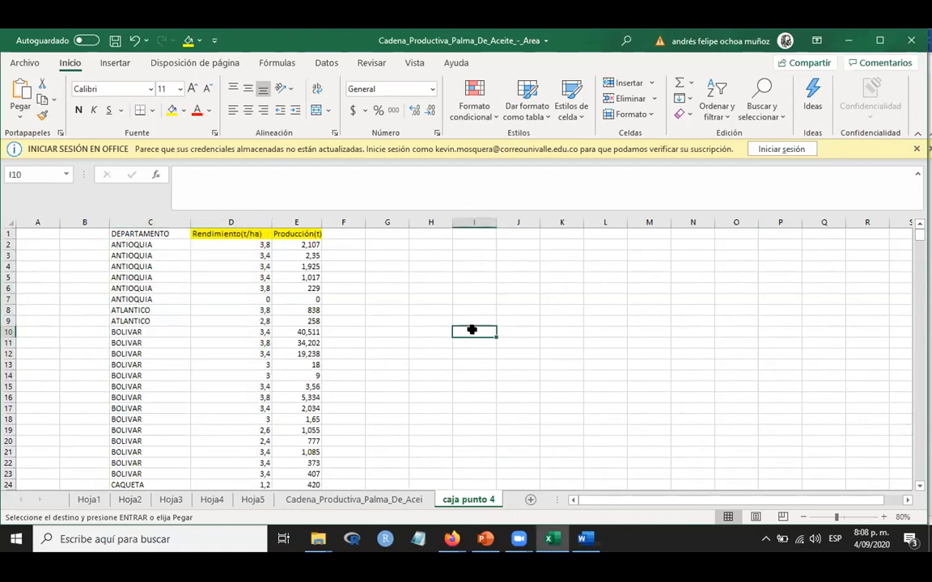
scroll(472, 330, down, 20)
scroll(471, 330, down, 20)
scroll(471, 330, down, 20)
scroll(472, 330, down, 20)
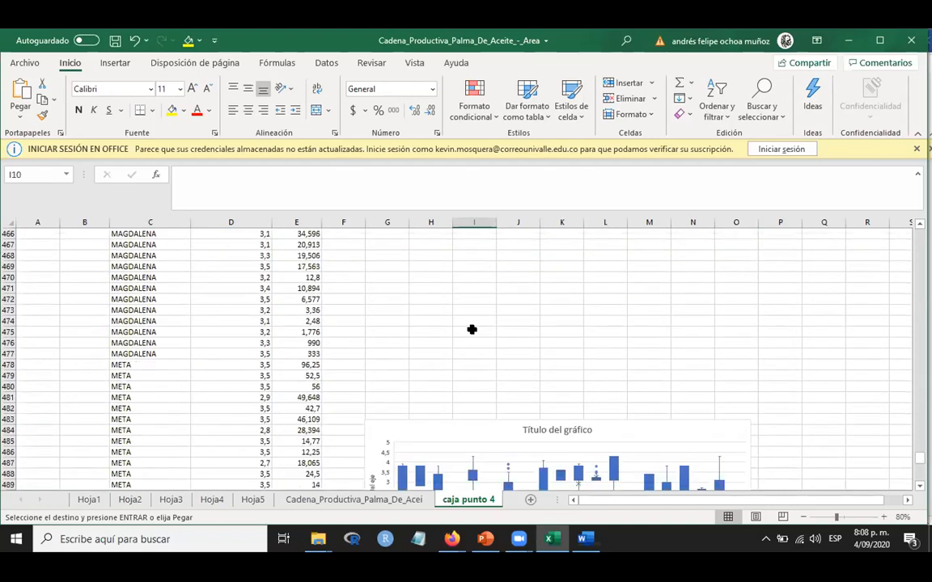
scroll(472, 330, down, 9)
scroll(471, 330, up, 4)
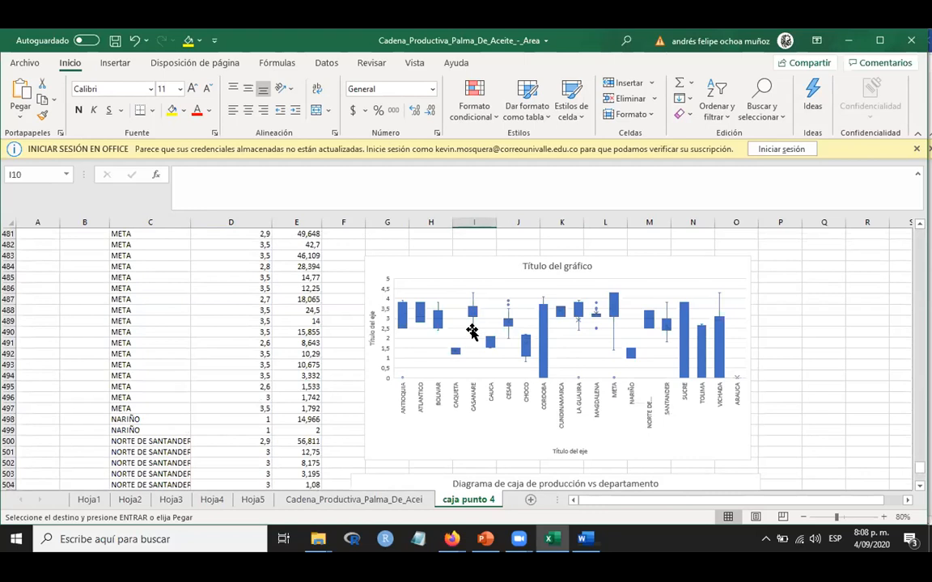
Step: Stretch the yield box plot's upper-left corner slightly outward and clear its placeholder title
click(370, 257)
drag(370, 257, 354, 244)
click(544, 256)
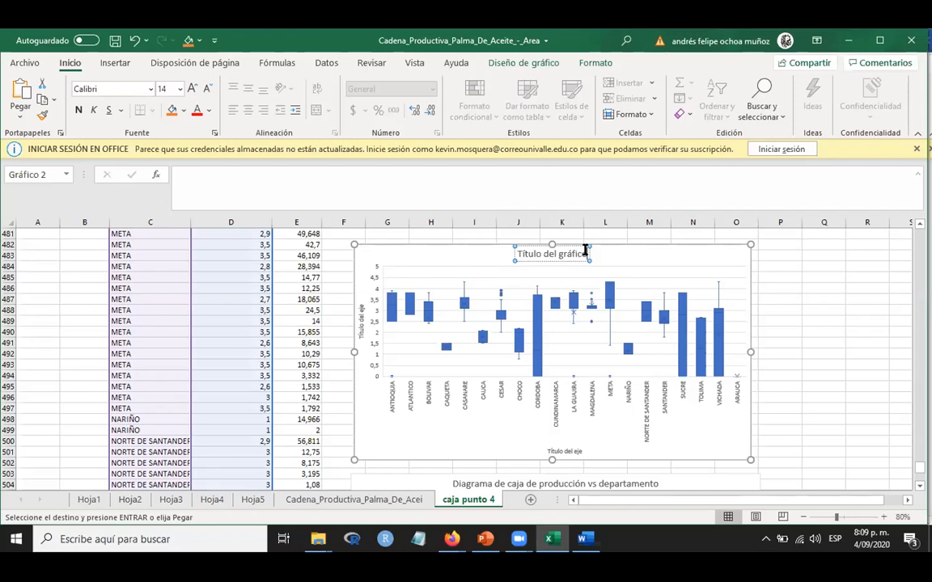
key(BackSpace)
key(BackSpace)
key(BackSpace)
key(BackSpace)
key(BackSpace)
key(BackSpace)
key(BackSpace)
key(BackSpace)
key(BackSpace)
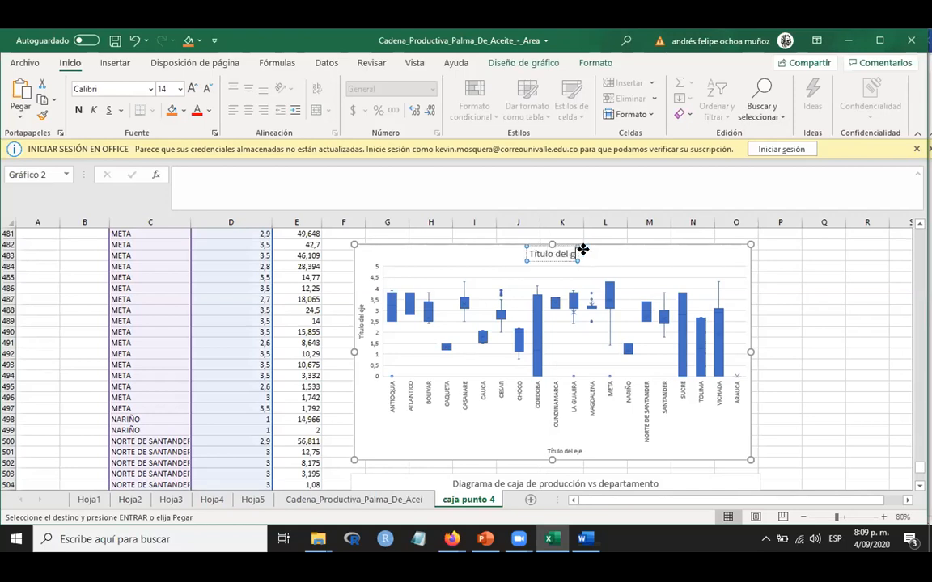
key(BackSpace)
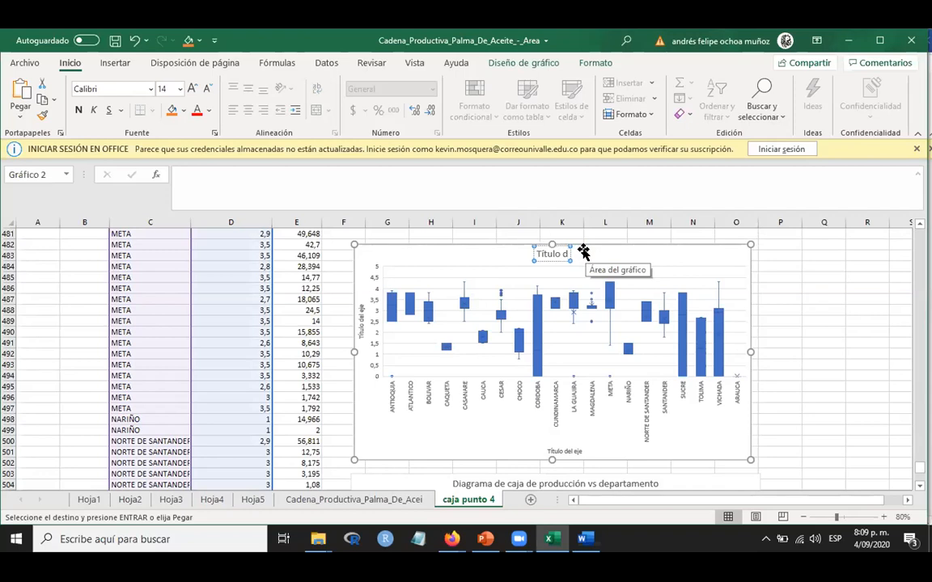
key(BackSpace)
key(BackSpace)
key(BackSpace)
key(BackSpace)
key(BackSpace)
key(BackSpace)
key(BackSpace)
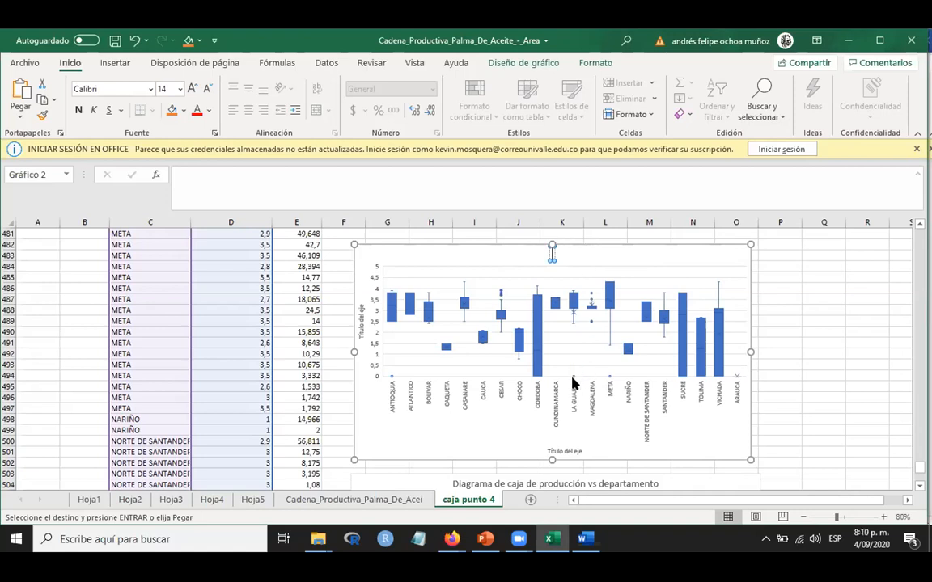
Step: Title the yield box plot "Diagrama de cajas rendimiento vs departamento"
mouse_move(572, 380)
mouse_move(392, 381)
mouse_move(553, 305)
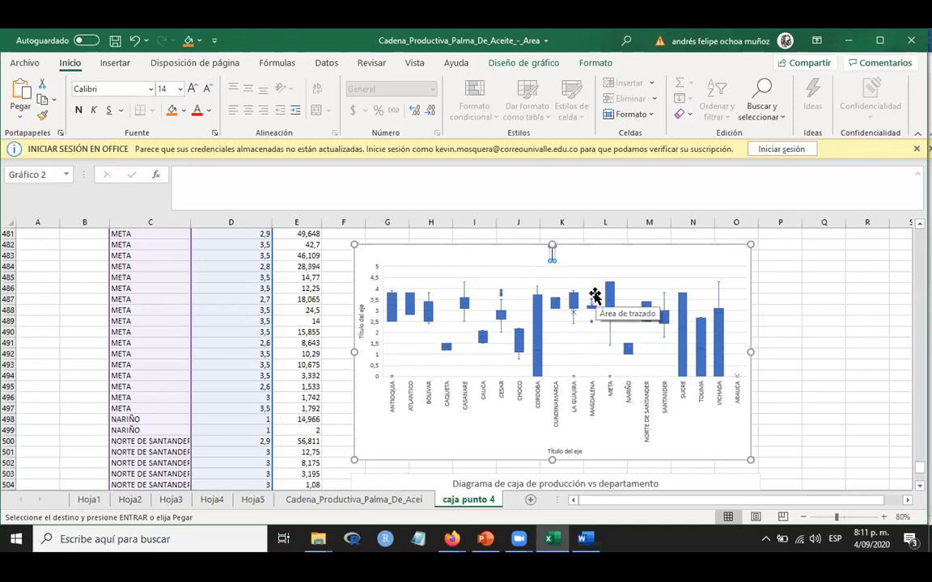
mouse_move(591, 323)
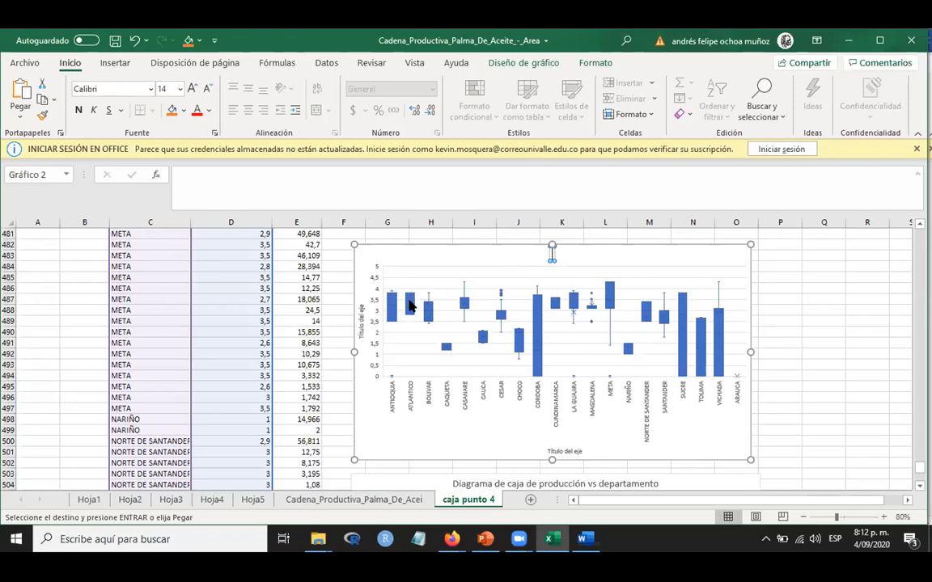
mouse_move(410, 304)
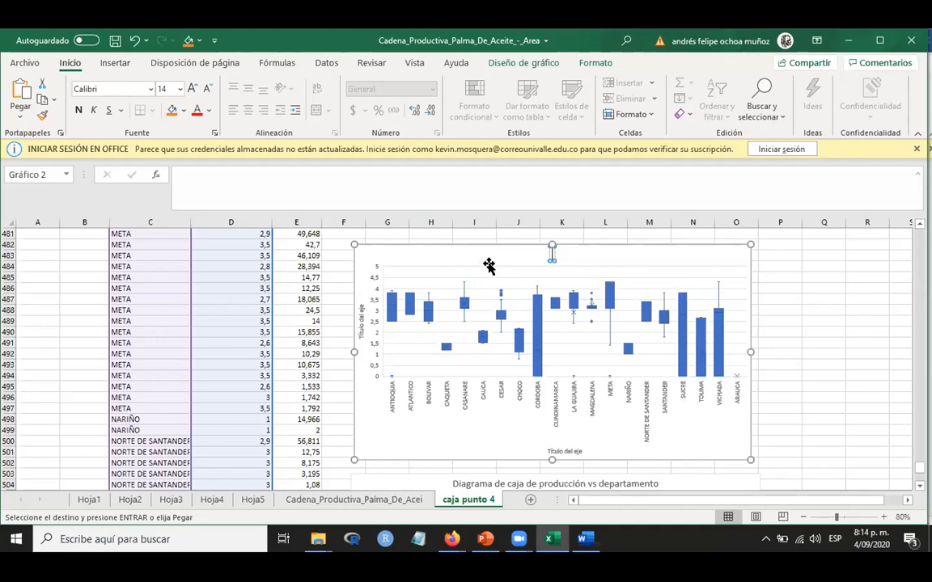
text(Dia)
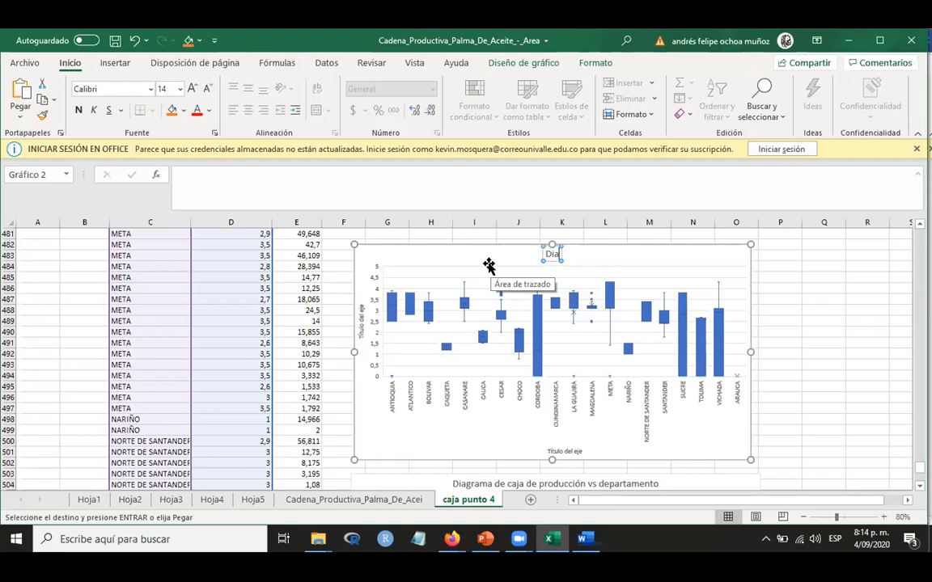
text(grama de)
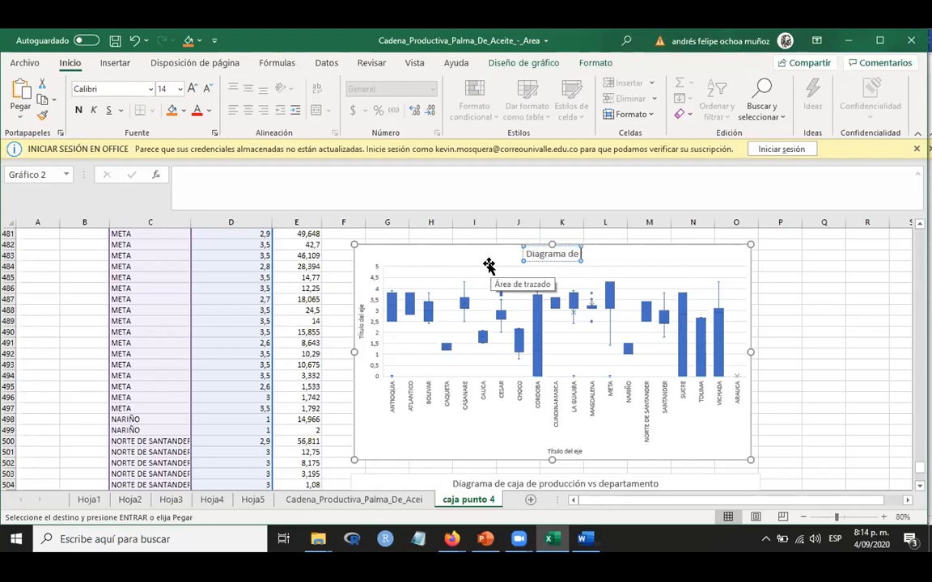
text( cajas)
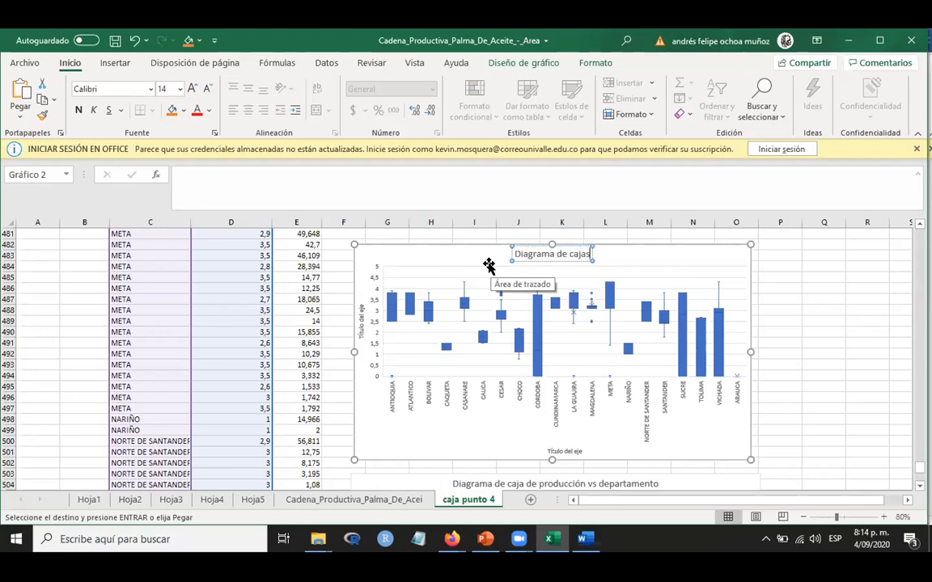
text( rend)
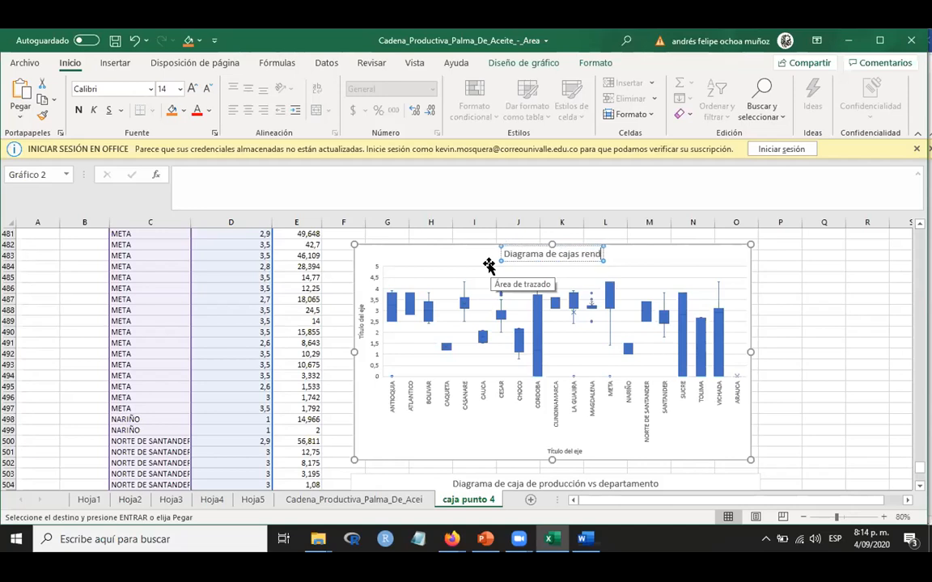
text(imiento)
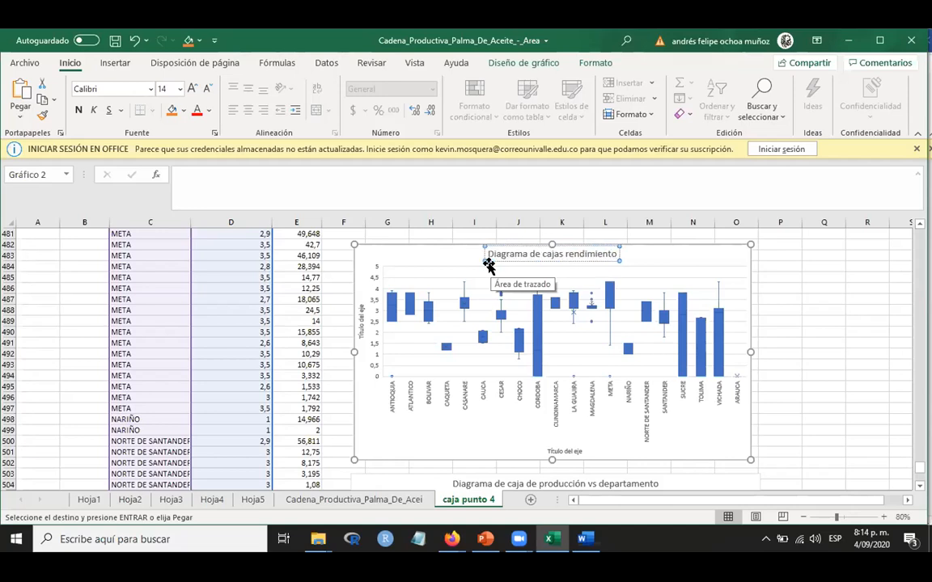
text( vs departam)
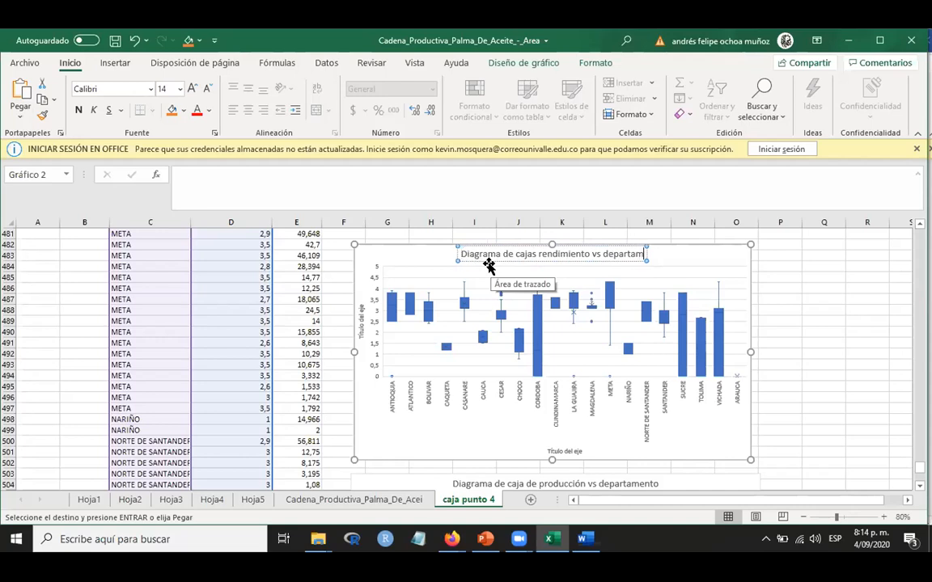
text(ento)
scroll(488, 267, up, 2)
scroll(452, 356, down, 2)
Step: Copy the yield box plot into the Word activity document, below the production box plot
click(390, 245)
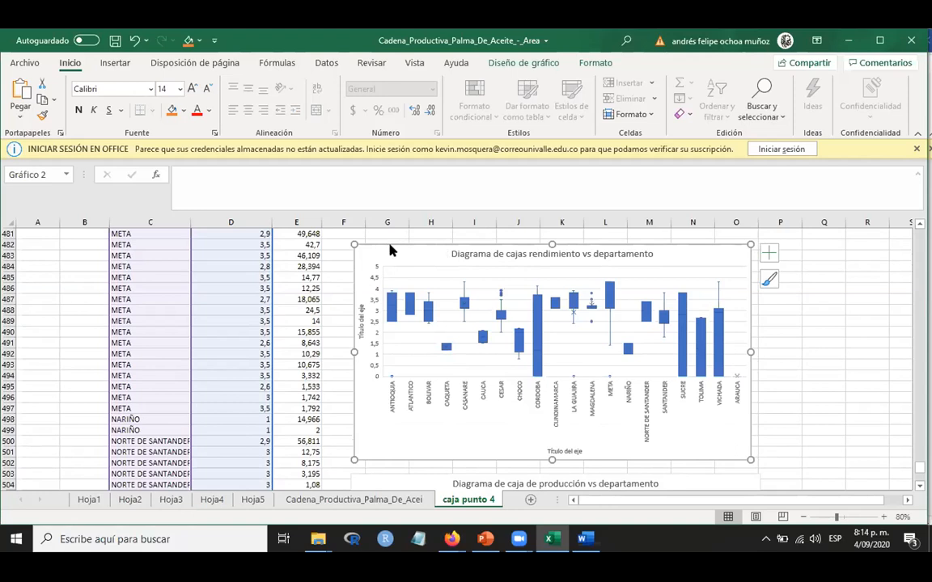
key(alt+Tab)
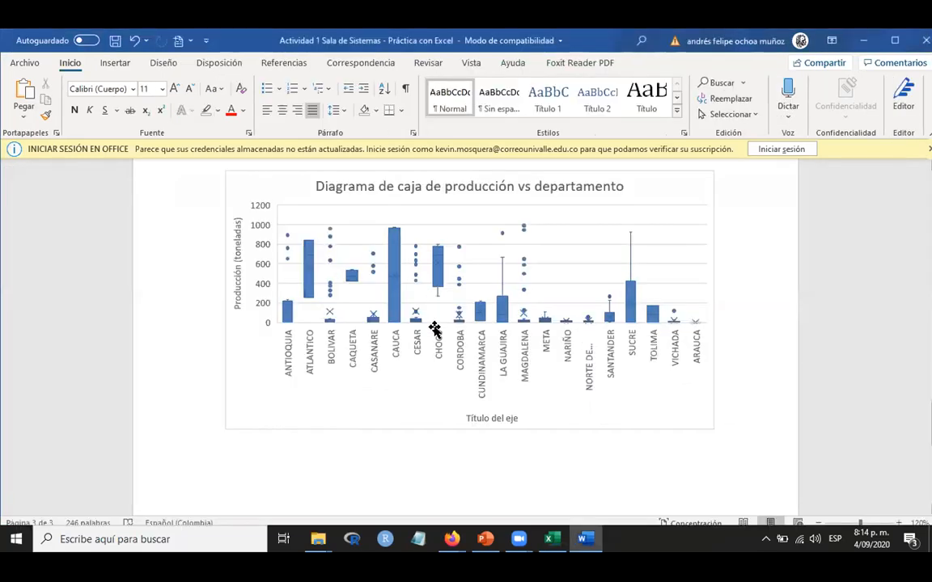
scroll(423, 357, down, 1)
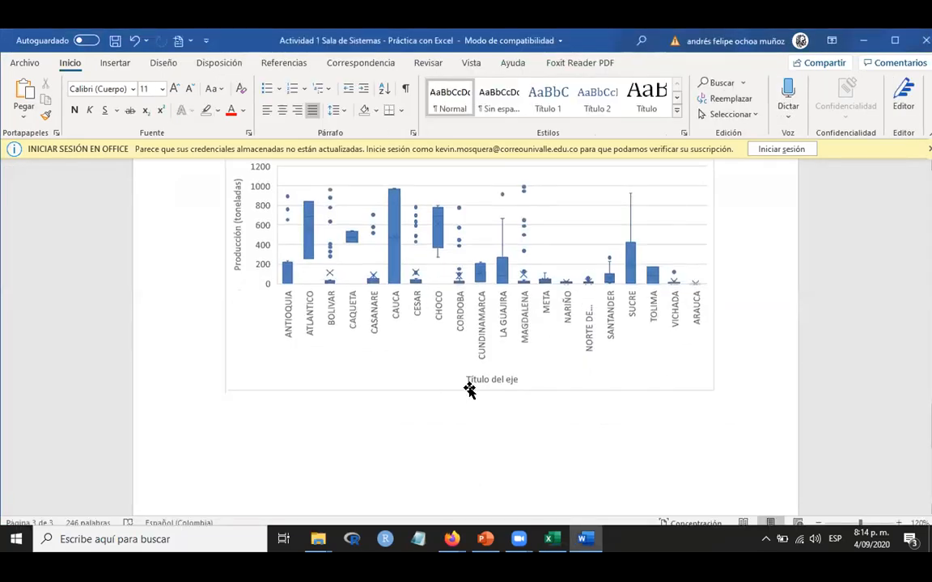
scroll(420, 349, up, 1)
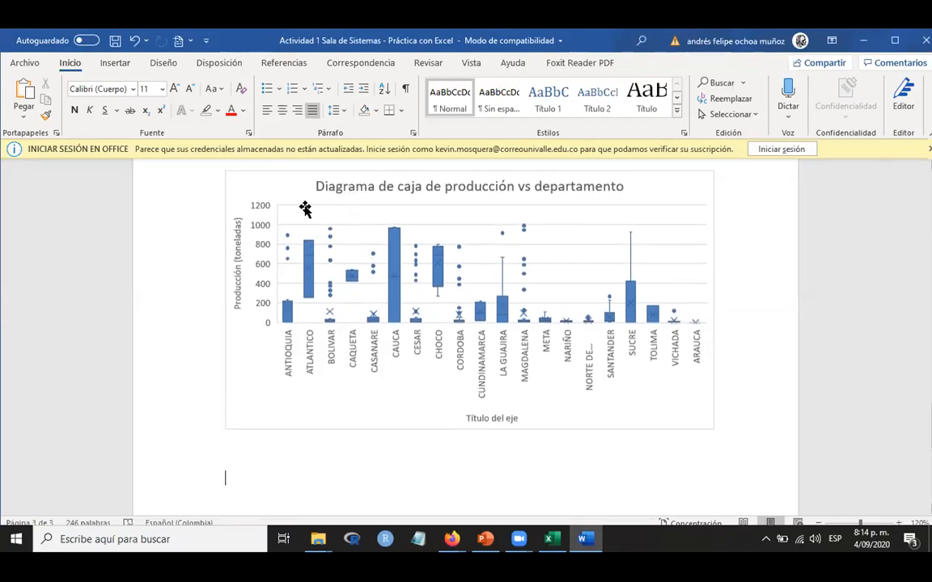
scroll(371, 343, down, 1)
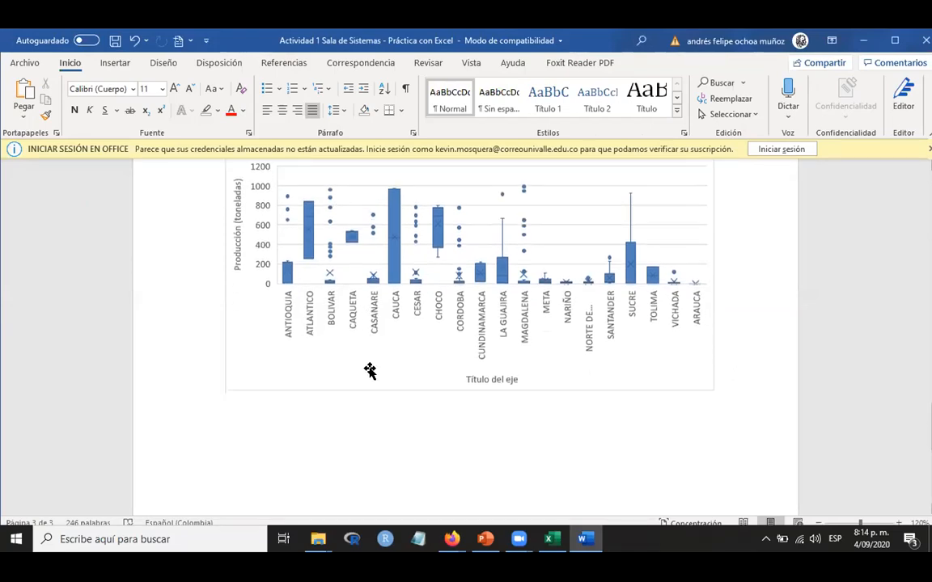
key(ctrl+v)
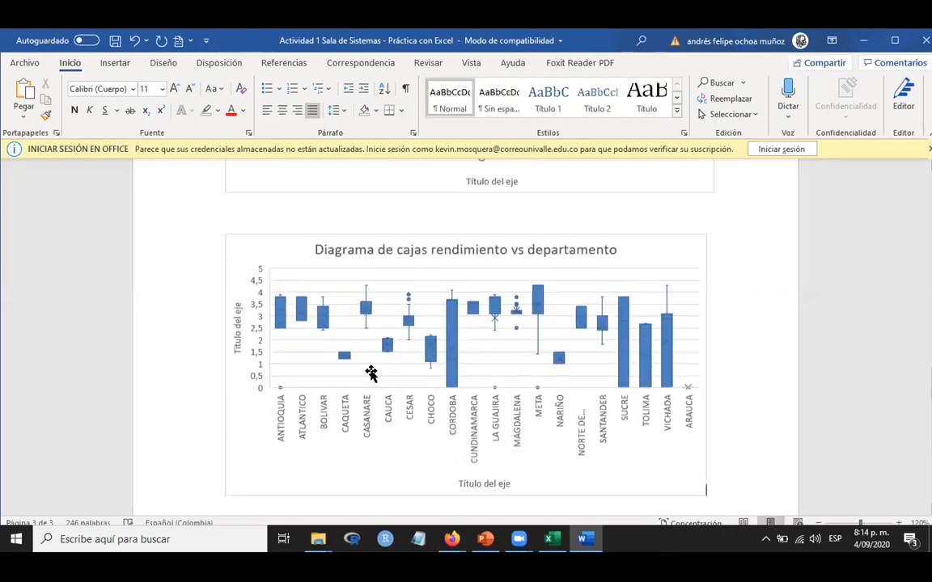
Step: Add the prefix "Figura ." before the title of the pasted yield box plot
click(333, 253)
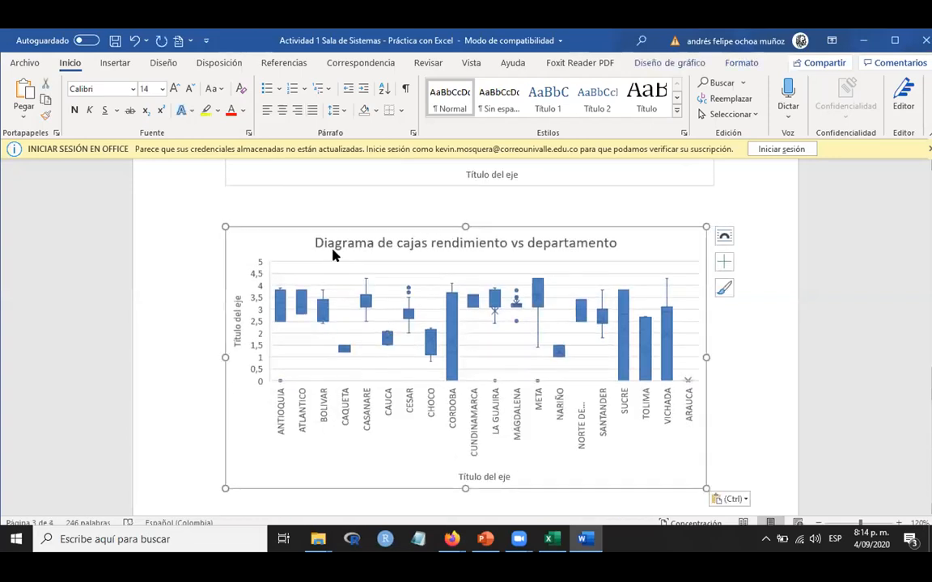
click(314, 242)
click(315, 242)
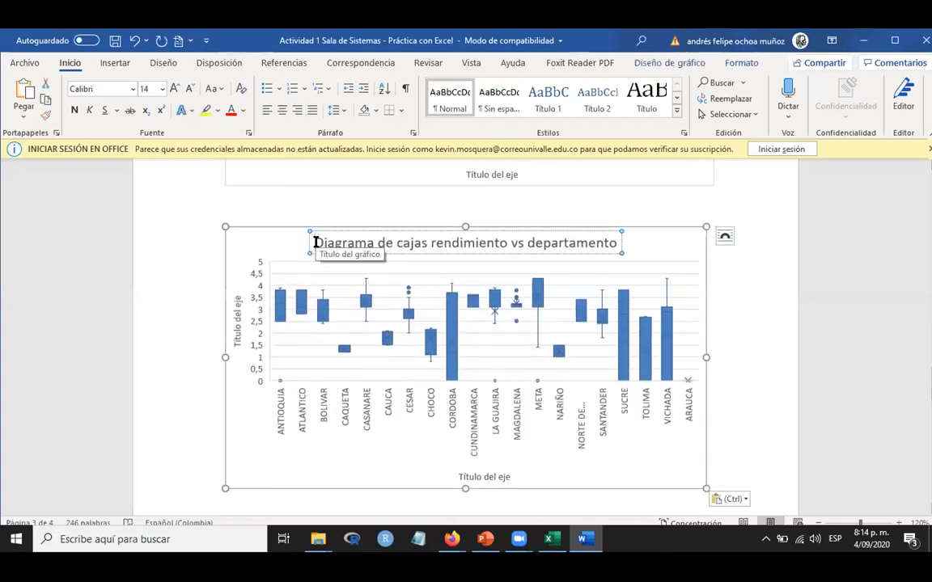
text(Figura)
text( .)
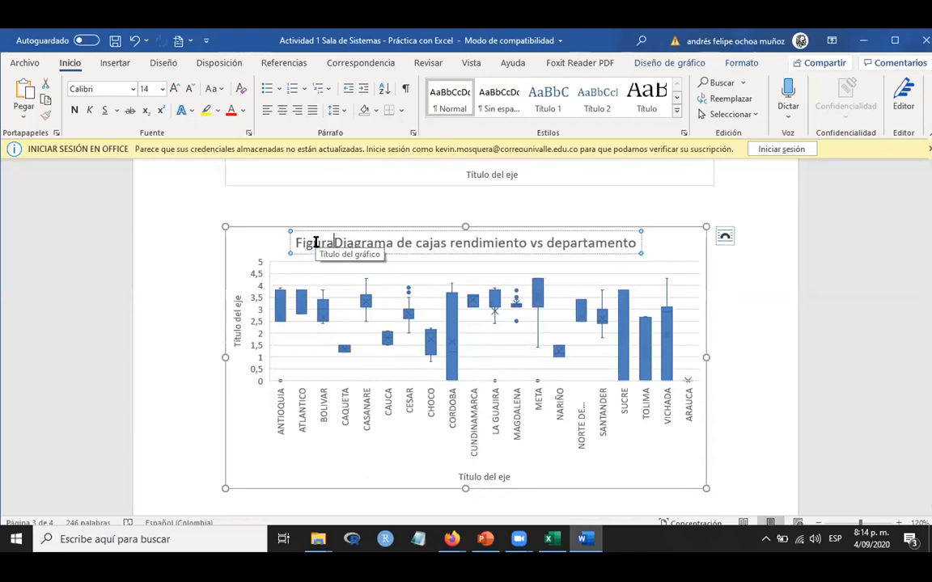
Step: Add the prefix "Figura ." to the title of the production box plot above the yield chart
scroll(317, 244, up, 10)
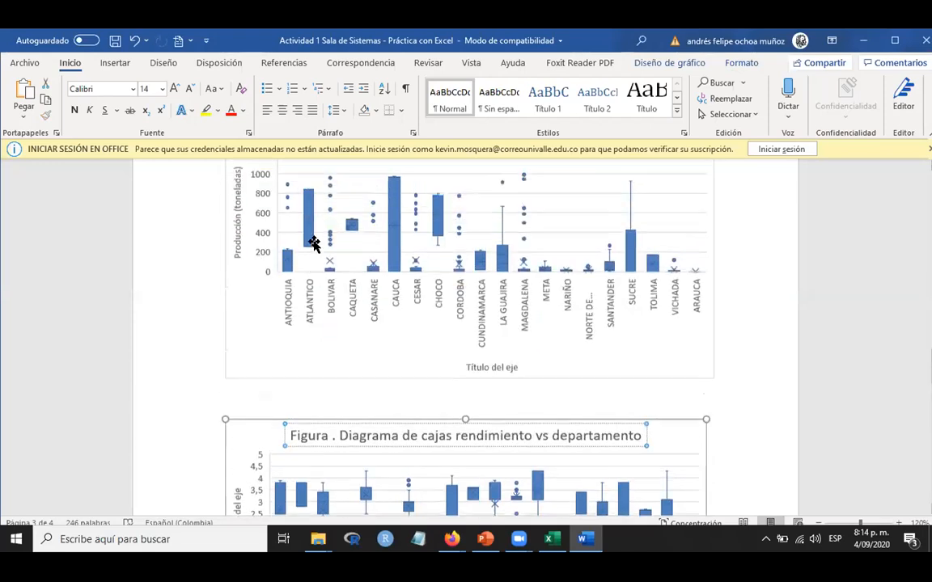
click(314, 294)
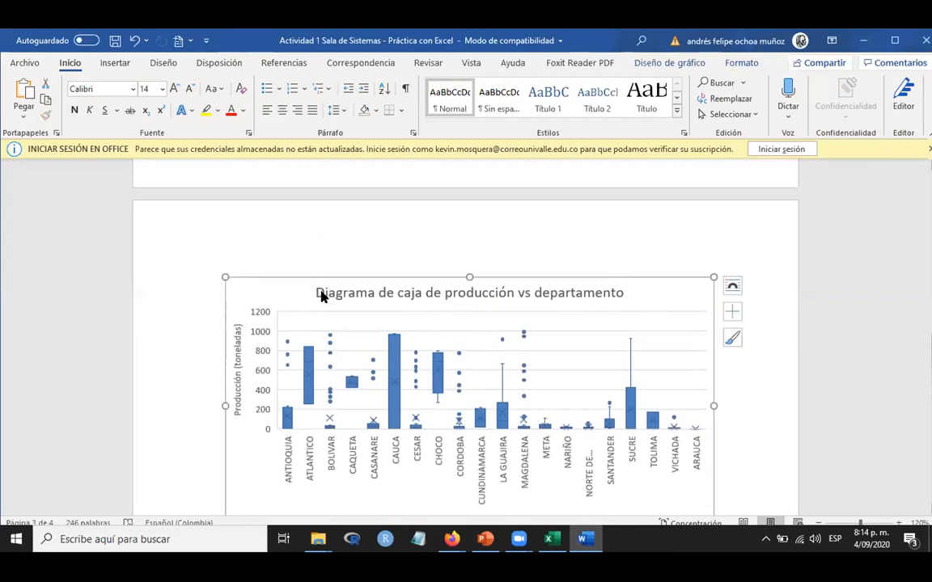
click(328, 292)
click(316, 292)
click(317, 294)
click(401, 296)
click(370, 290)
double_click(421, 294)
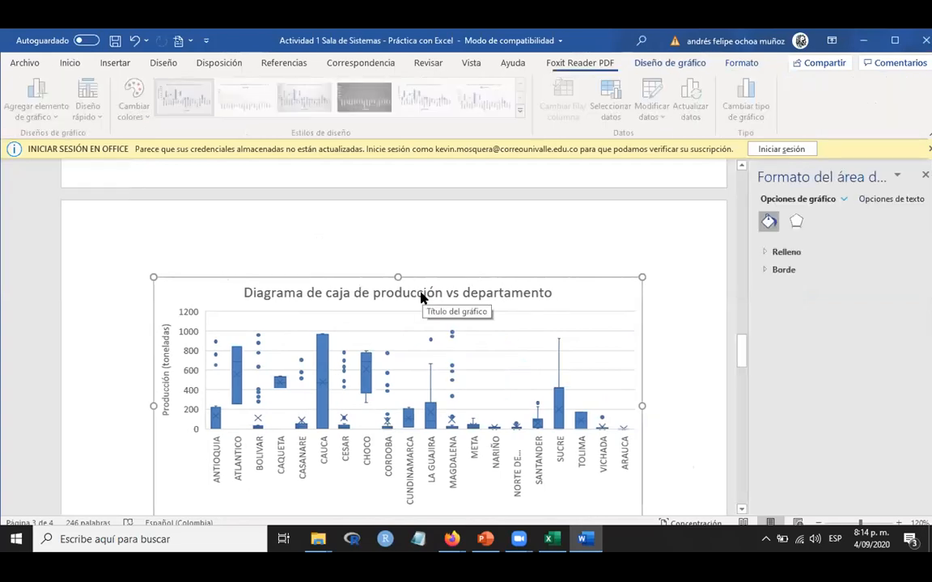
click(231, 294)
click(220, 293)
text(Figura )
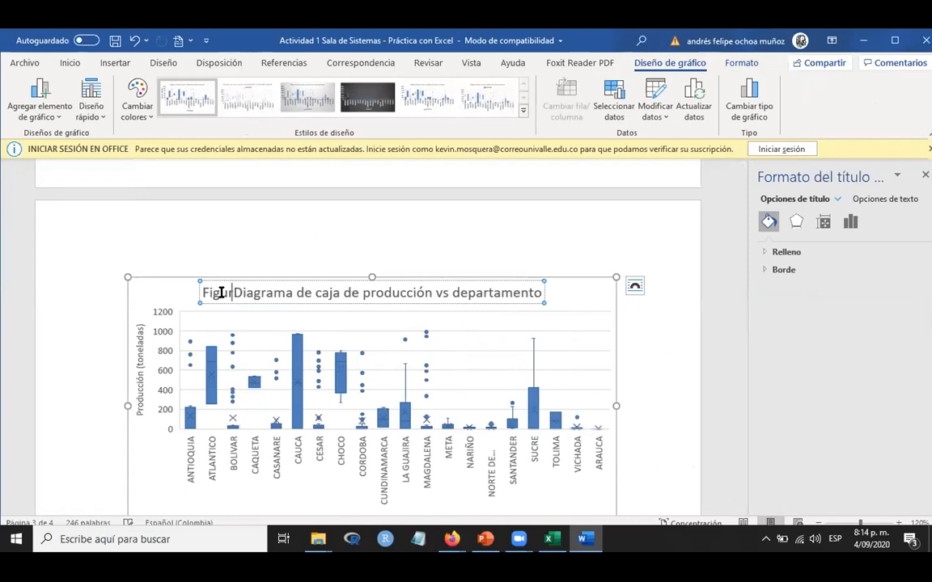
text(.)
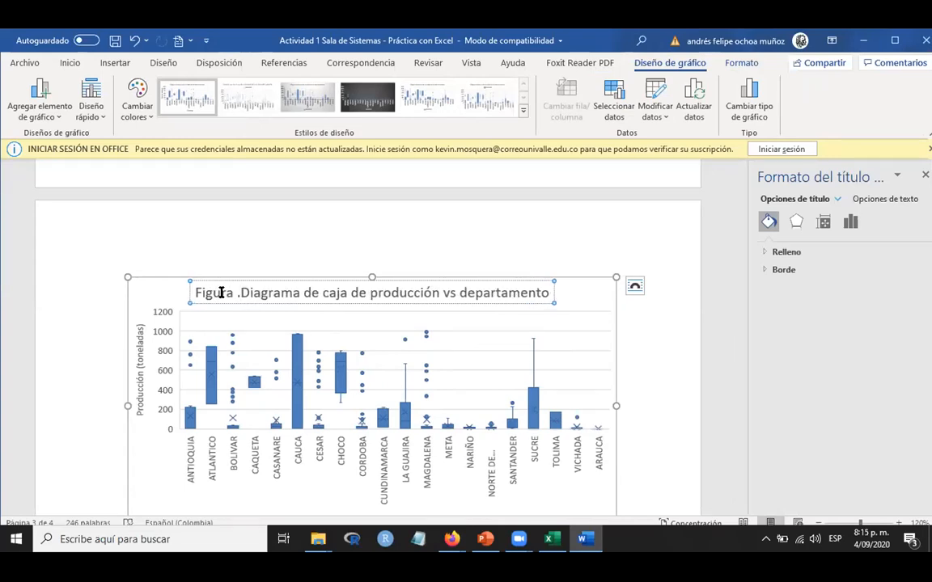
click(666, 327)
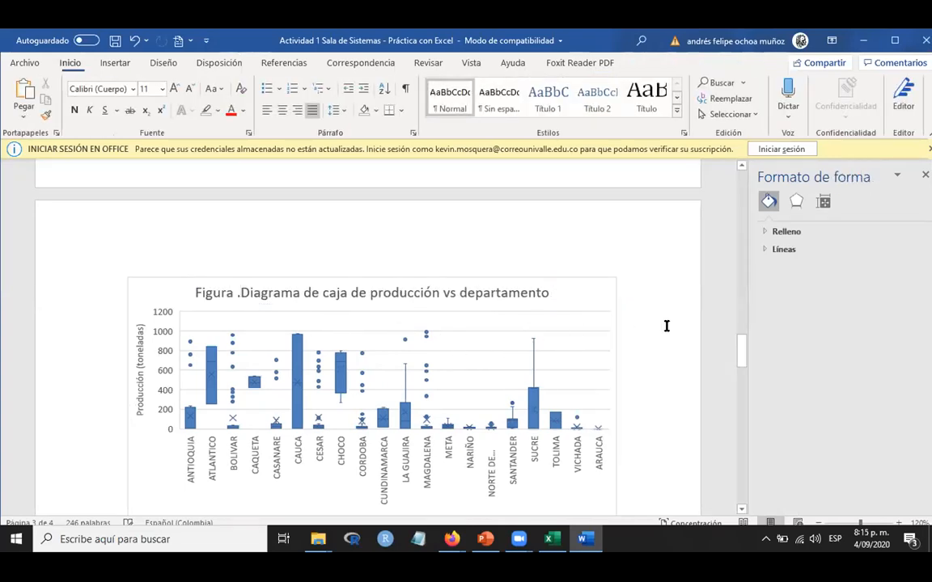
Step: Save the Word document "Actividad 1 Sala de Sistemas - Práctica con Excel"
scroll(666, 327, down, 3)
scroll(666, 327, down, 8)
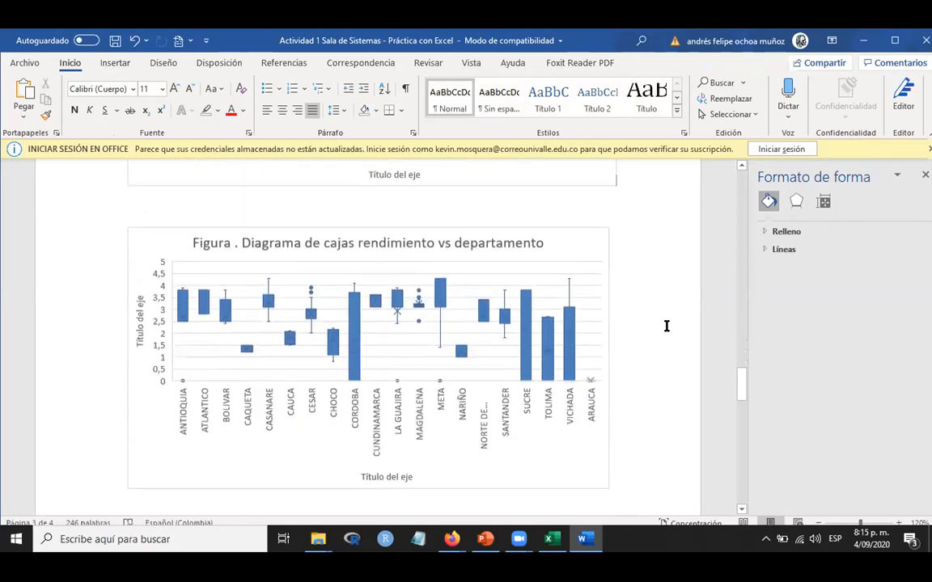
scroll(511, 327, down, 5)
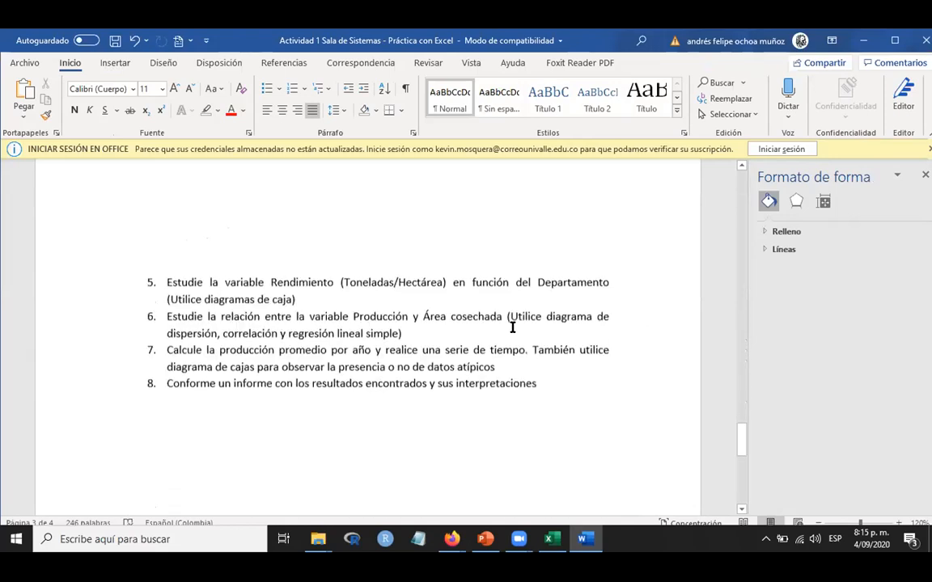
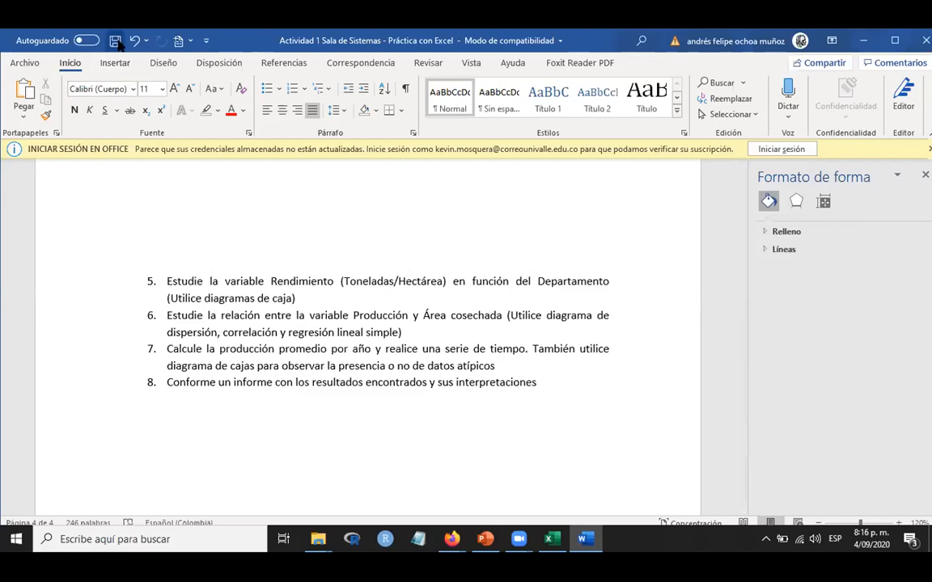
key(ctrl+s)
click(517, 374)
Step: Review the activity document's answers, from the department bar chart and statistics table down to the production and yield box plots
click(817, 524)
click(817, 524)
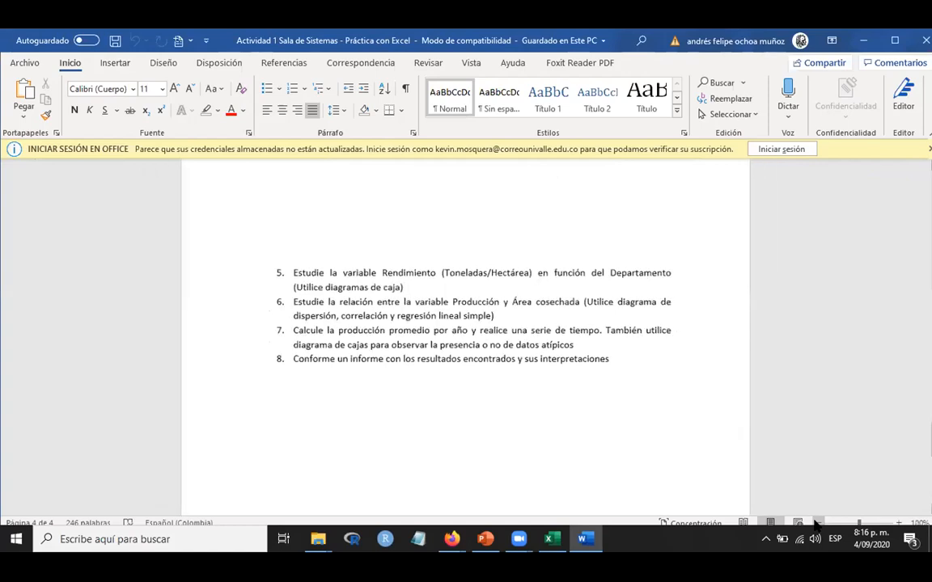
scroll(741, 347, up, 12)
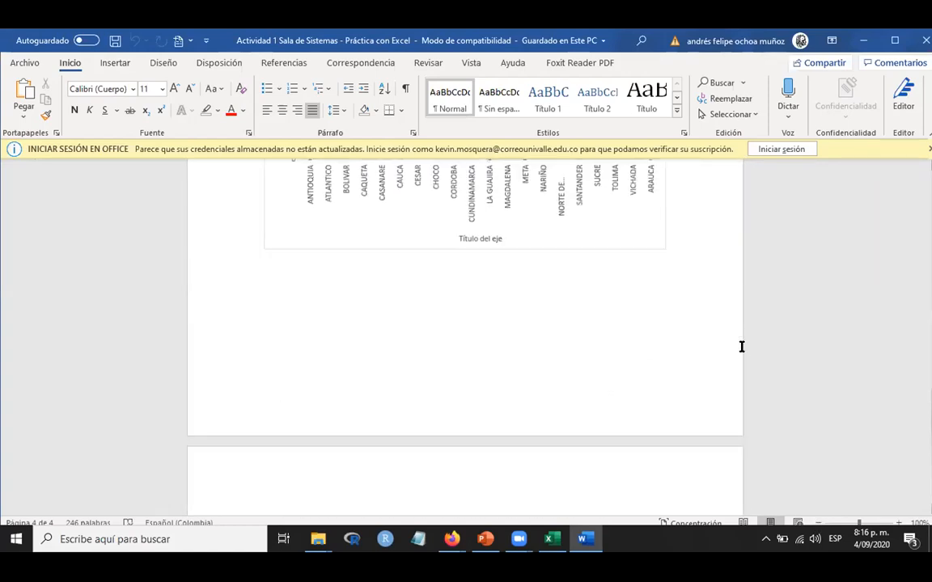
scroll(741, 347, up, 10)
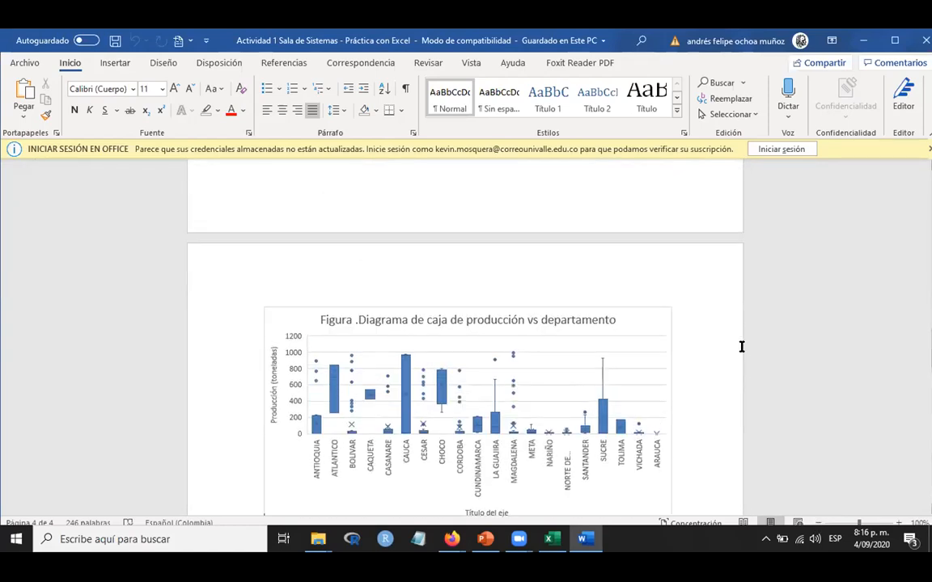
scroll(742, 347, up, 12)
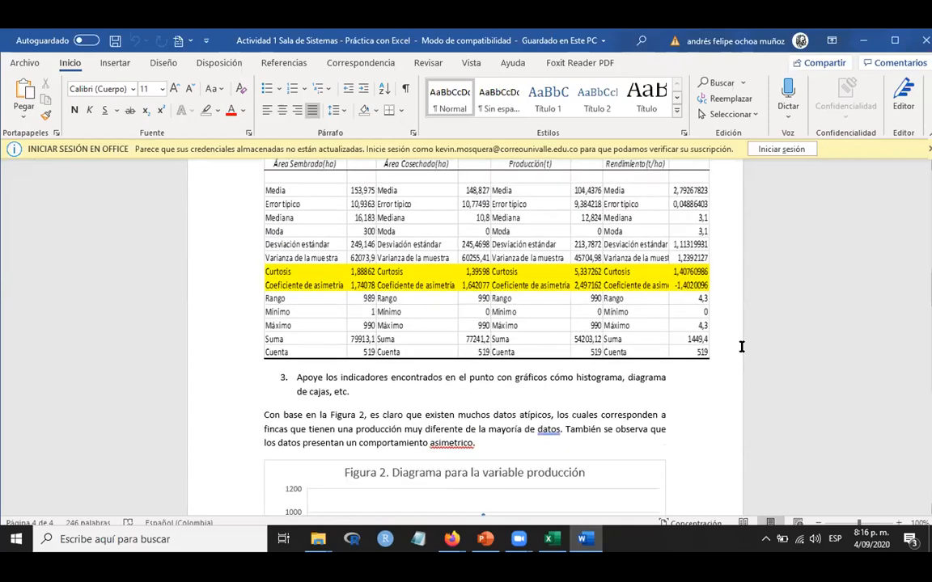
scroll(741, 347, up, 15)
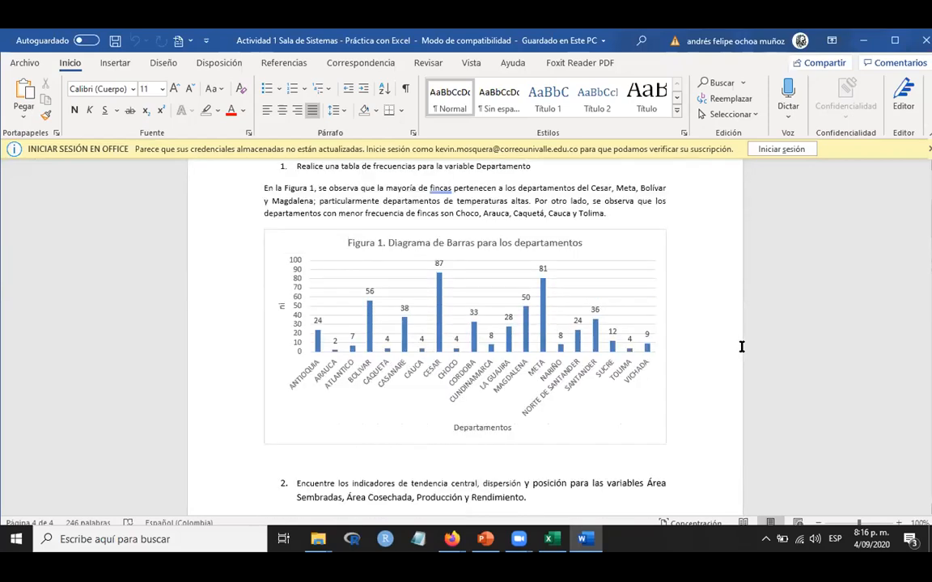
scroll(742, 347, up, 4)
scroll(741, 347, down, 3)
scroll(742, 346, down, 15)
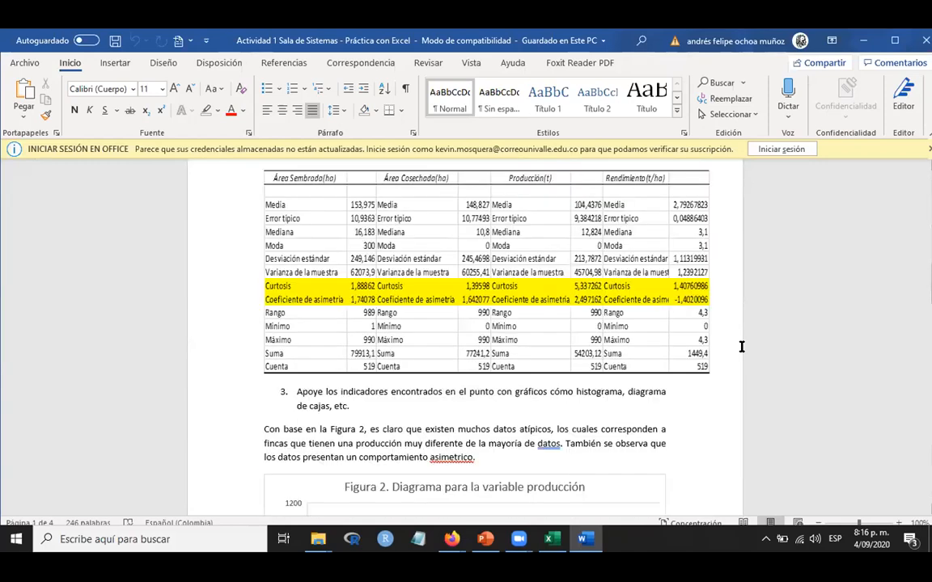
scroll(741, 347, down, 20)
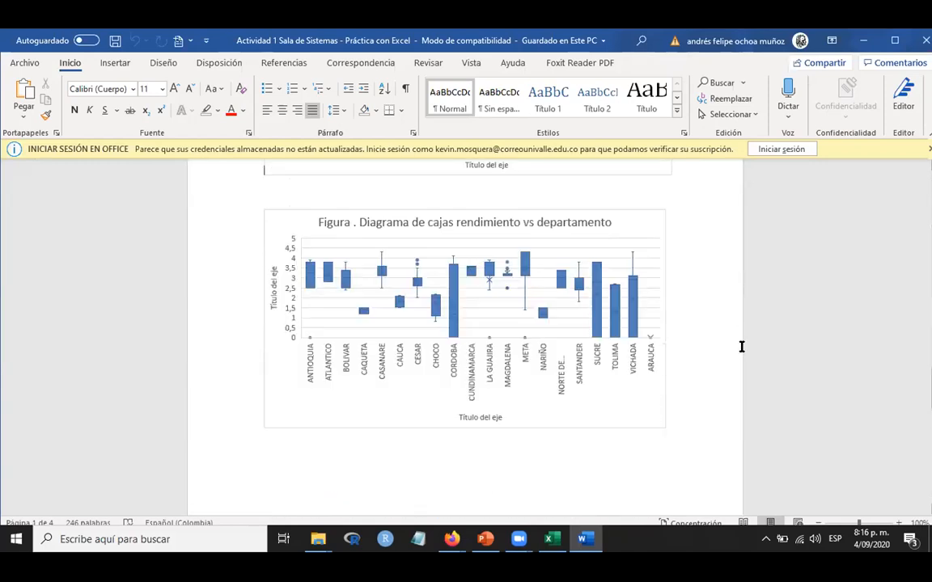
scroll(742, 347, down, 15)
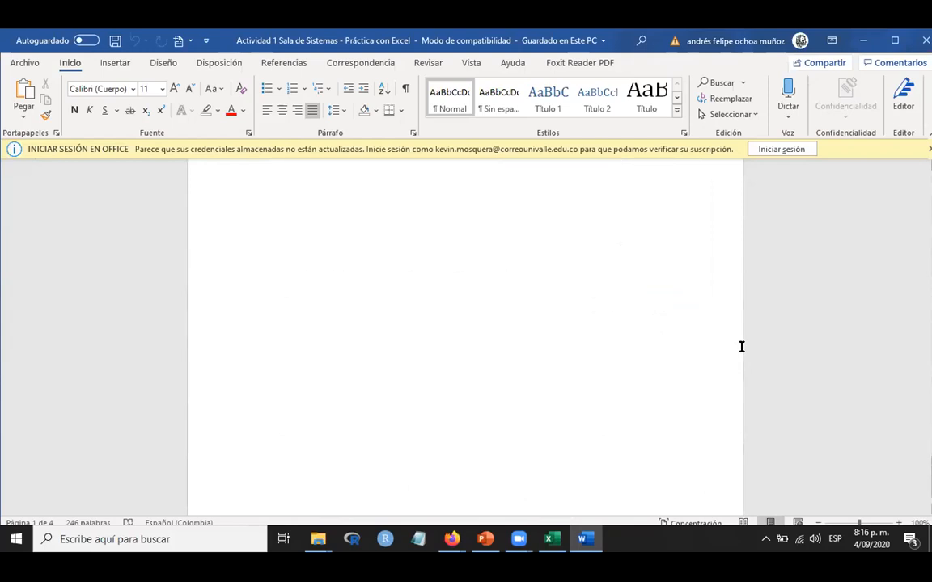
Step: Examine the activity document at 130% zoom, from pending items 5 to 8 back up to the title page
click(898, 524)
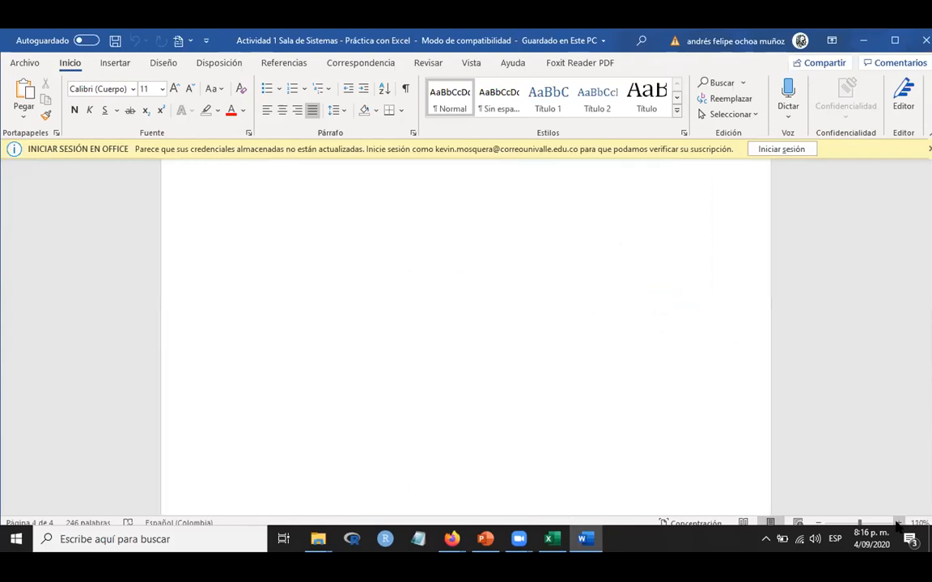
click(898, 523)
scroll(414, 296, up, 4)
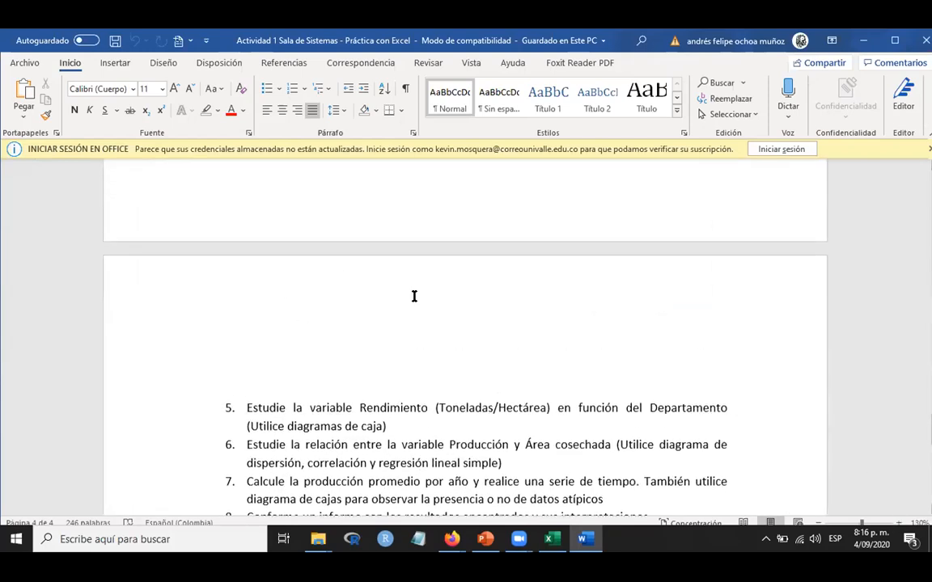
scroll(414, 296, up, 12)
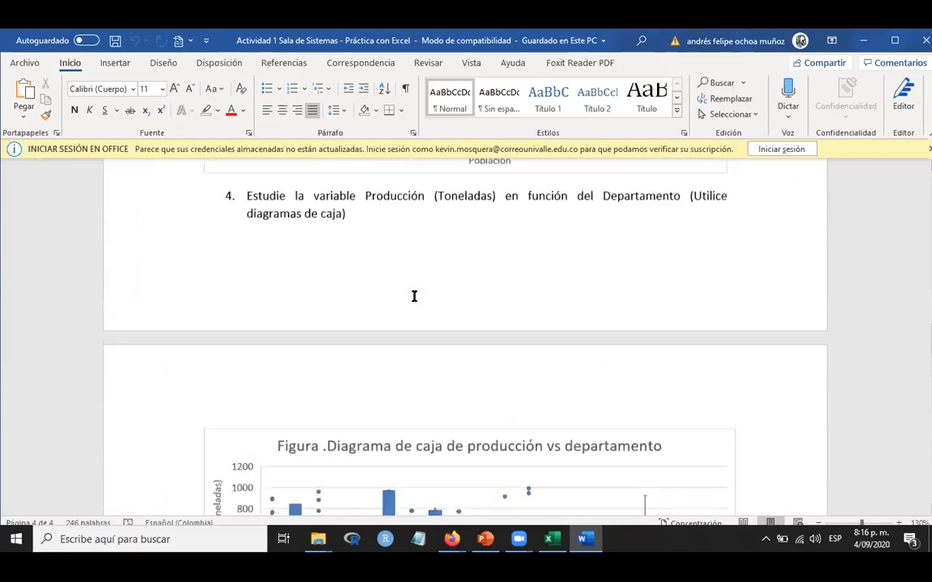
scroll(413, 298, up, 15)
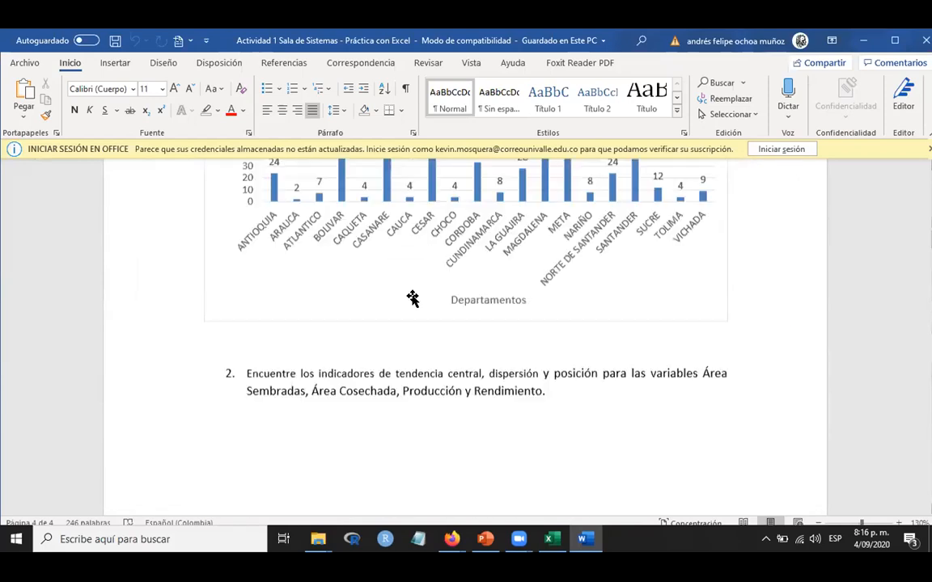
scroll(414, 297, up, 8)
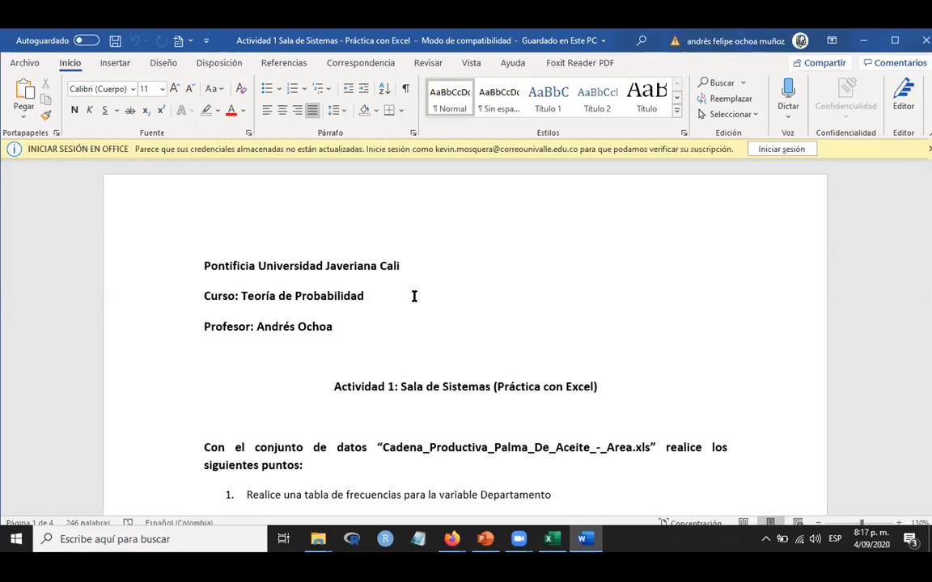
Step: Review the department bar chart, statistics table, box plots and items 5 to 8 of the activity, returning to the document's heading
scroll(413, 296, down, 15)
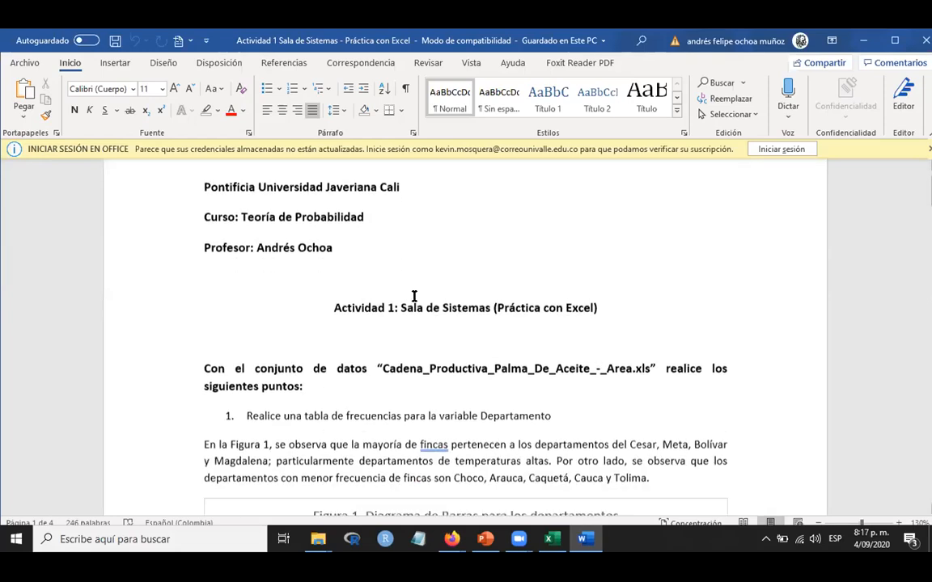
scroll(413, 296, down, 20)
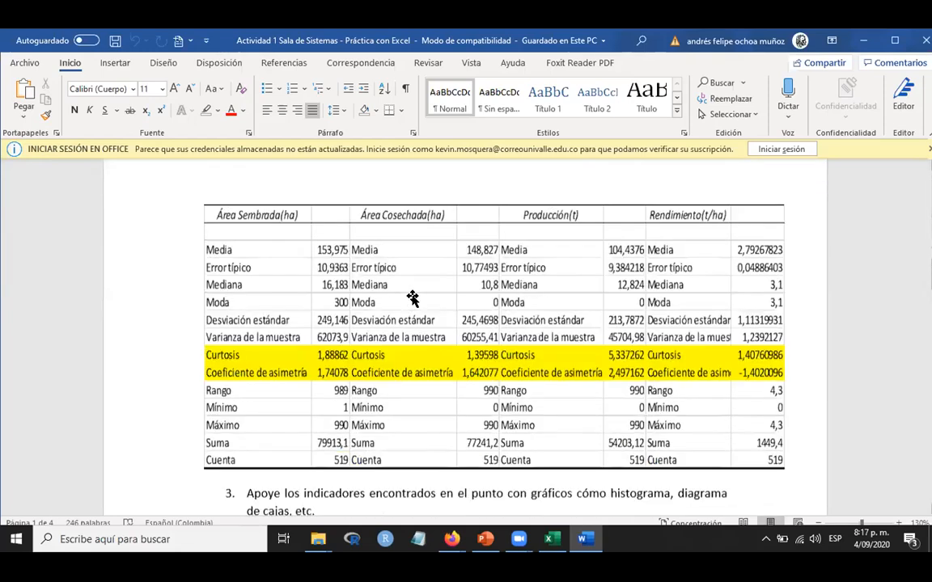
scroll(413, 301, down, 5)
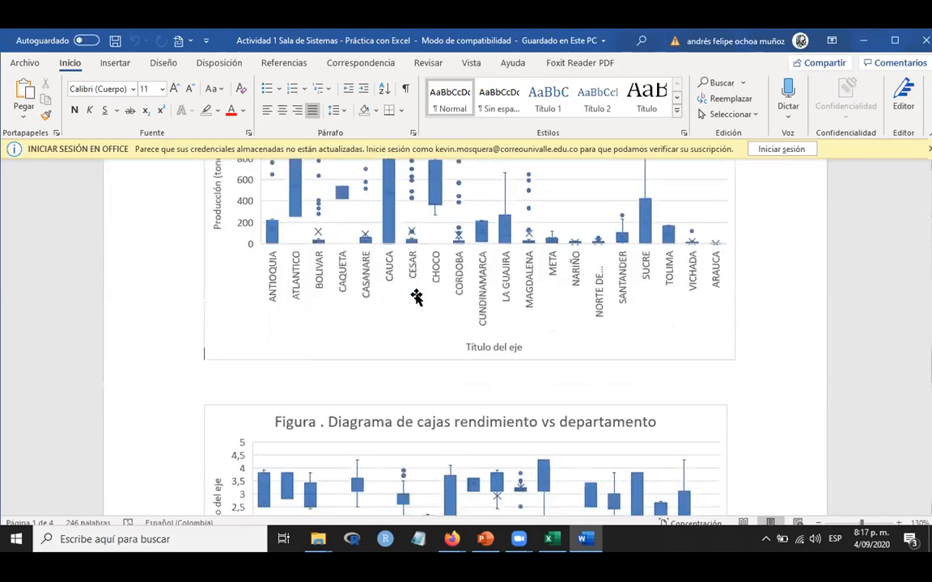
scroll(358, 267, up, 2)
scroll(557, 261, down, 10)
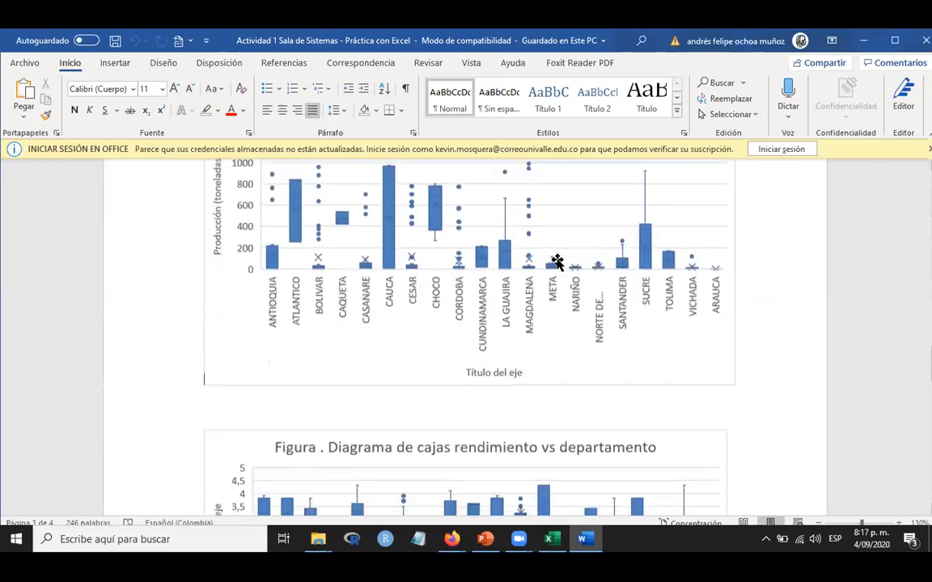
scroll(559, 260, down, 8)
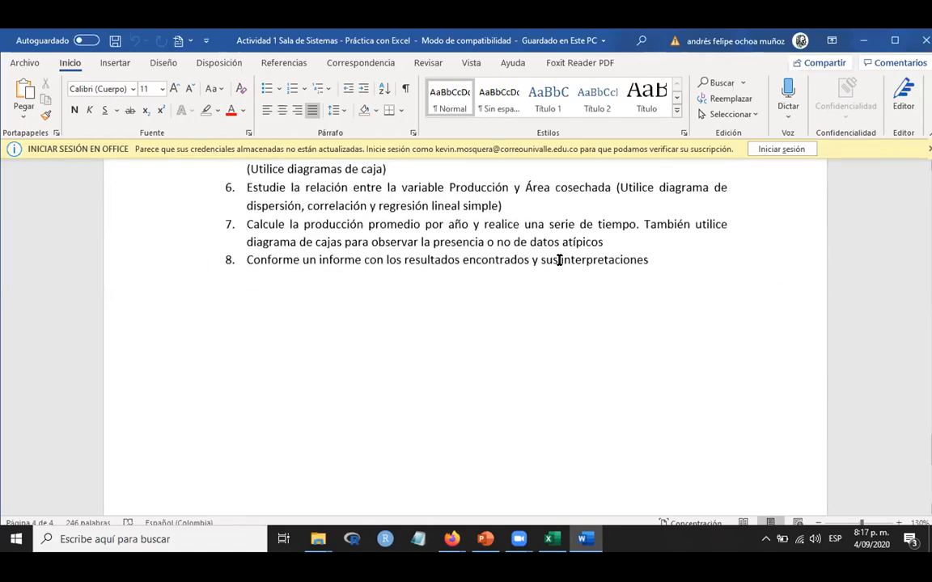
scroll(559, 260, up, 10)
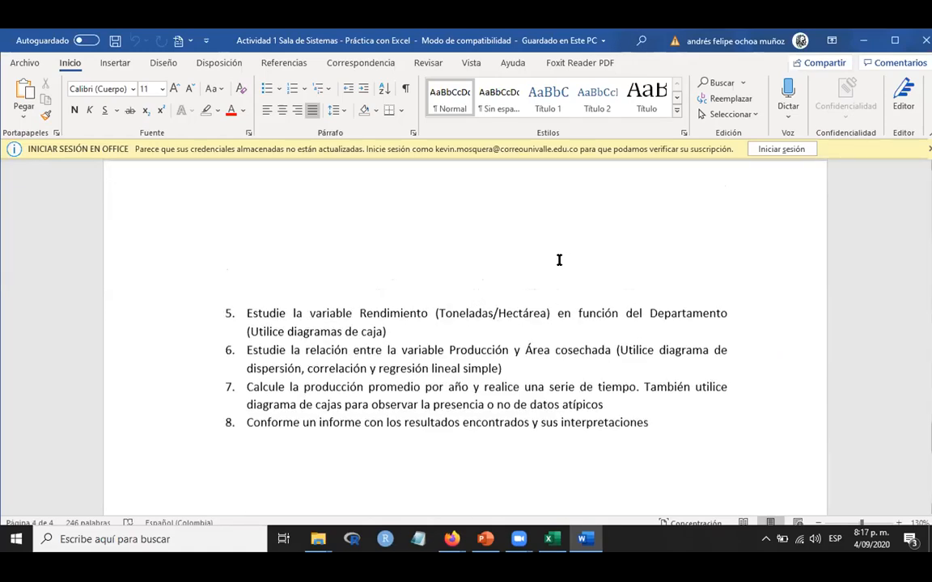
scroll(557, 261, up, 10)
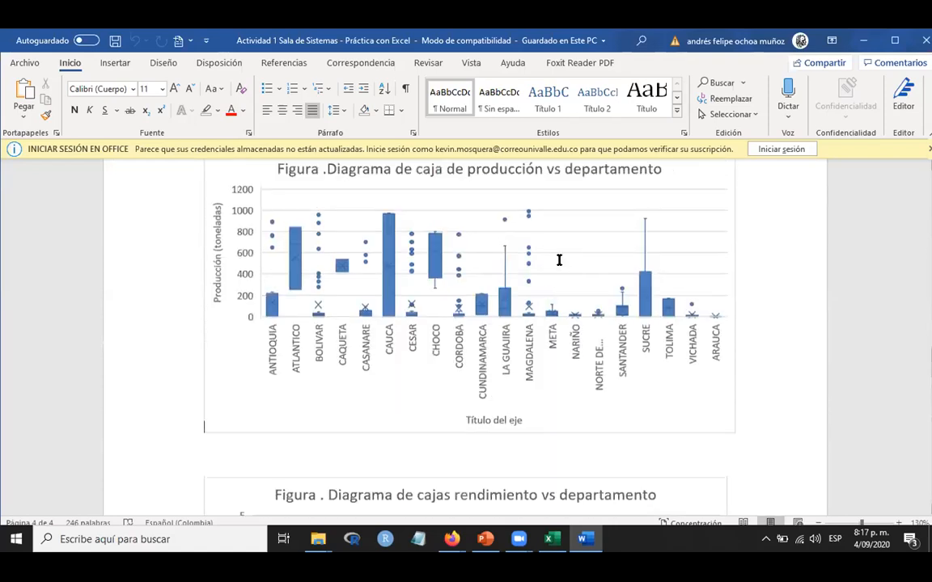
scroll(558, 261, up, 15)
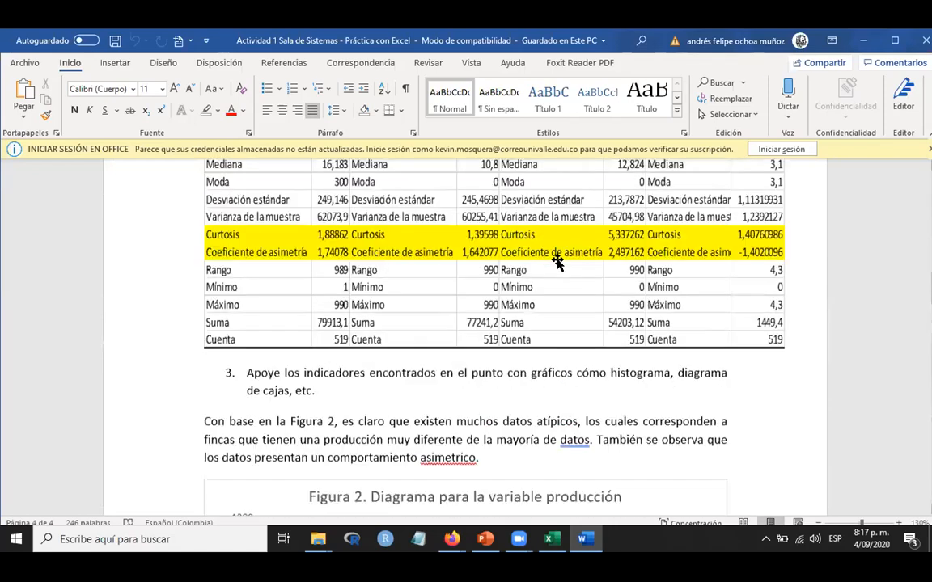
scroll(557, 261, up, 15)
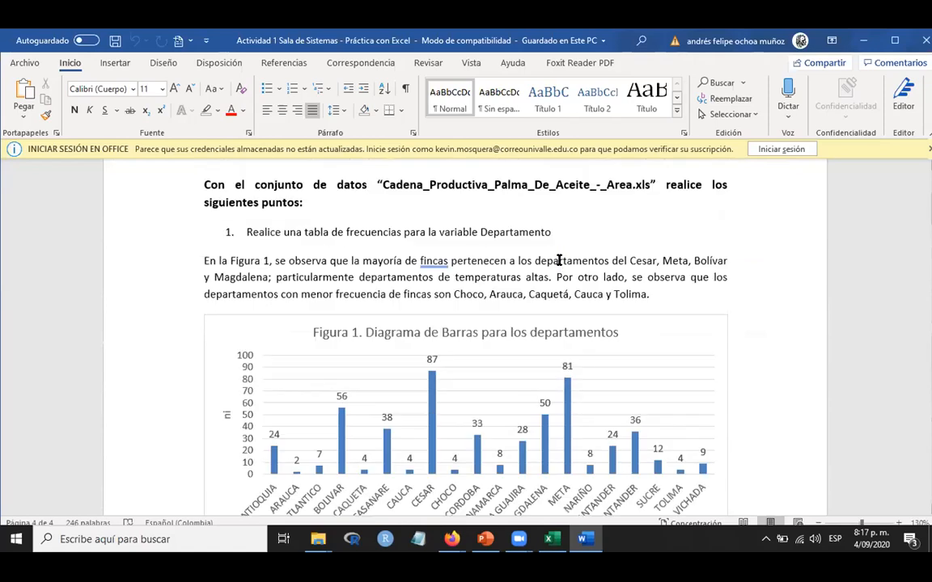
scroll(557, 260, down, 3)
scroll(557, 259, up, 3)
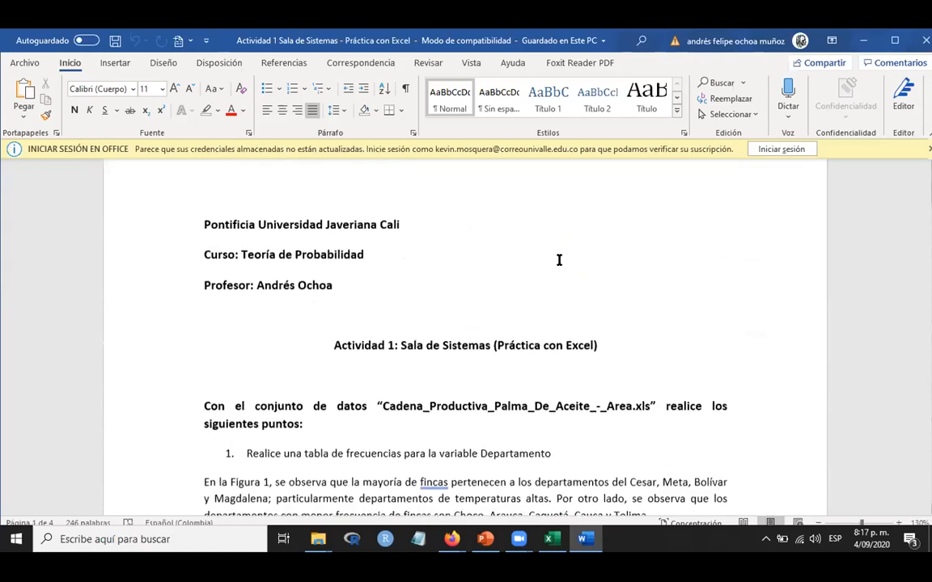
Step: Examine the layout of the whole activity document at 50% zoom, from the first page to the page with items 5 to 8
click(817, 523)
click(816, 523)
click(816, 524)
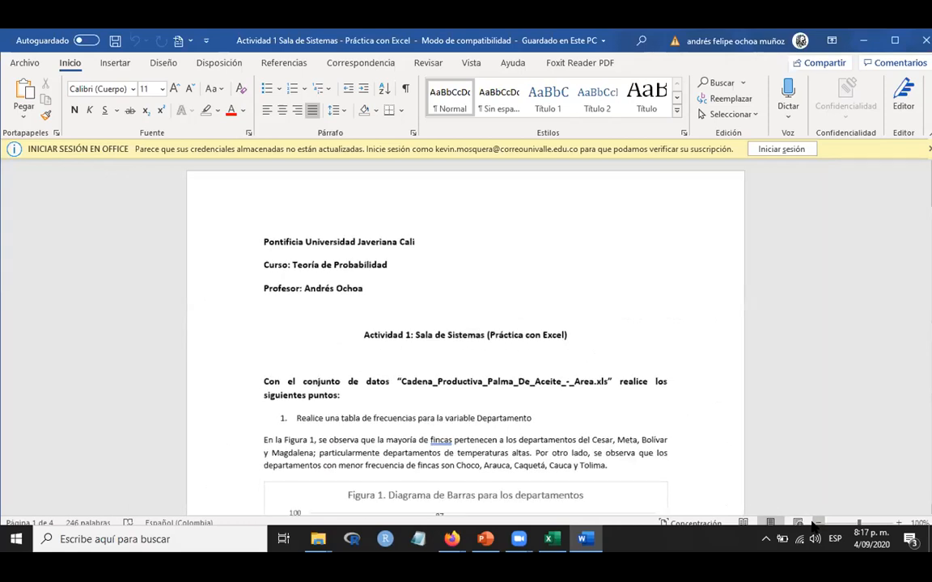
click(816, 523)
click(813, 524)
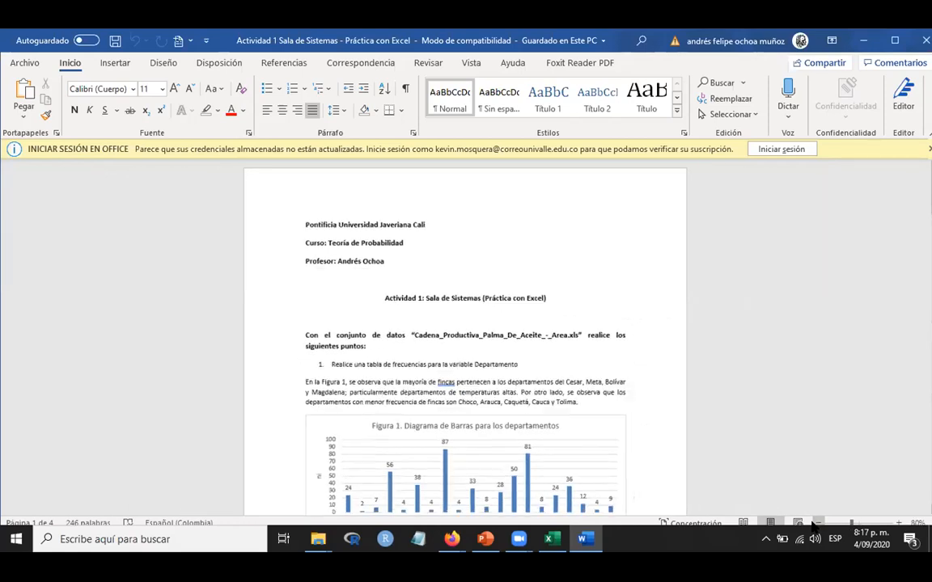
click(813, 524)
click(813, 524)
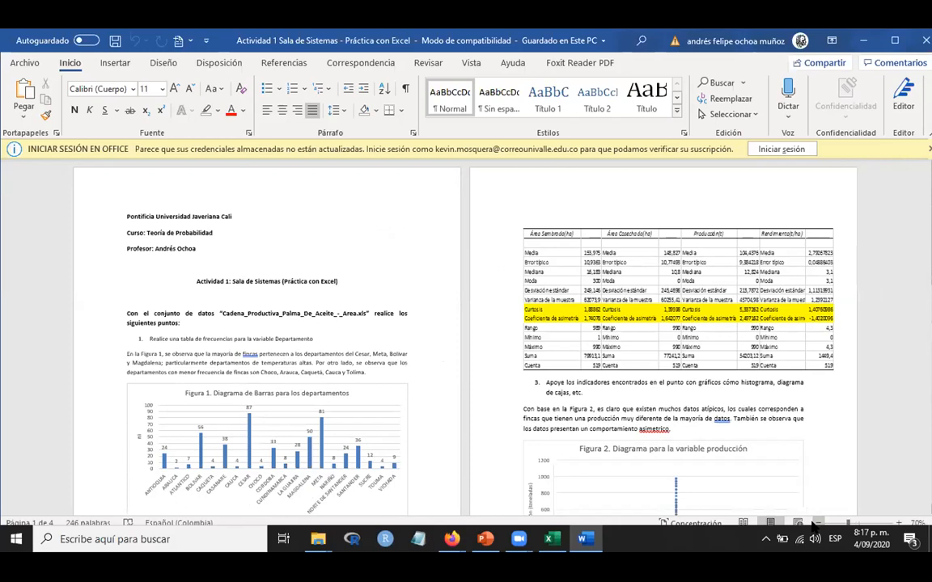
click(813, 525)
click(813, 524)
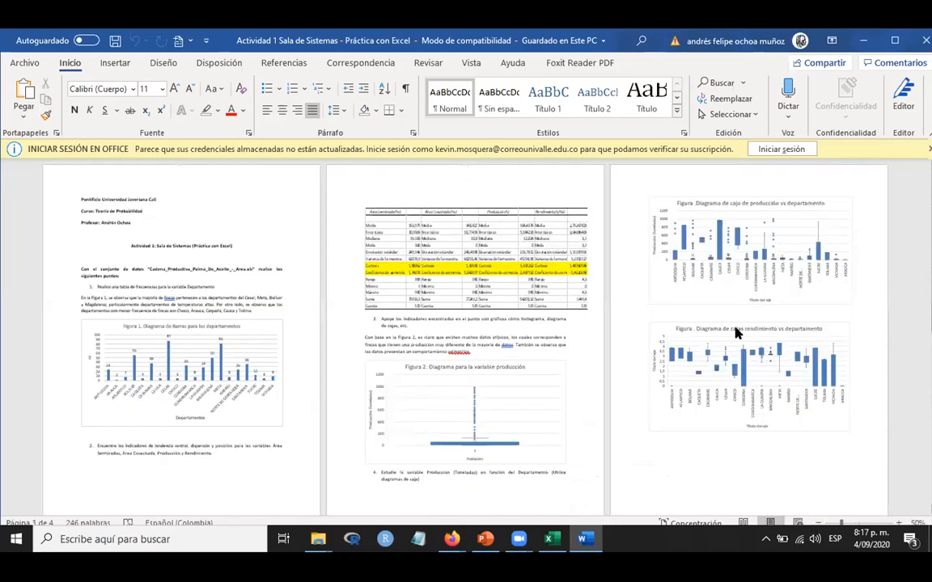
scroll(735, 327, down, 3)
scroll(735, 327, down, 5)
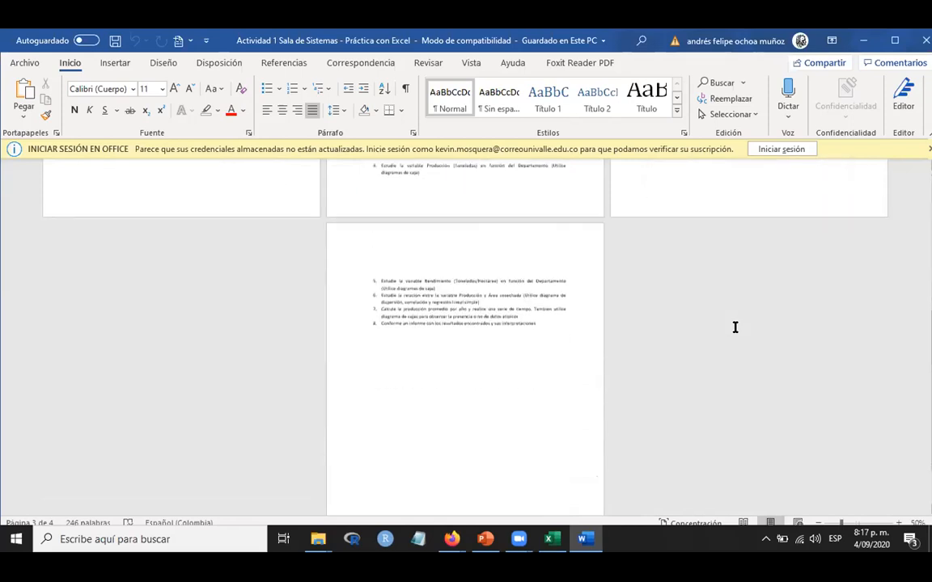
scroll(735, 327, up, 3)
scroll(735, 327, up, 5)
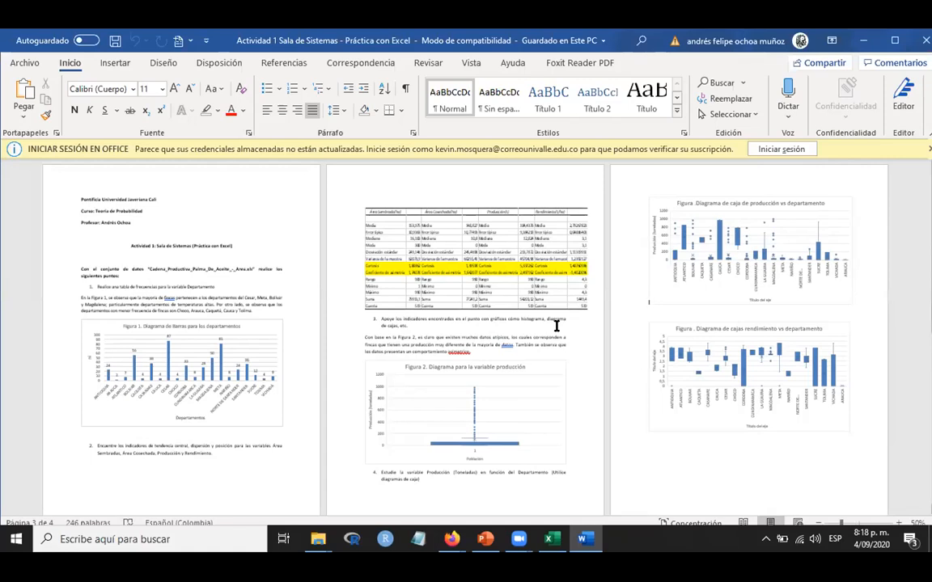
scroll(557, 326, down, 5)
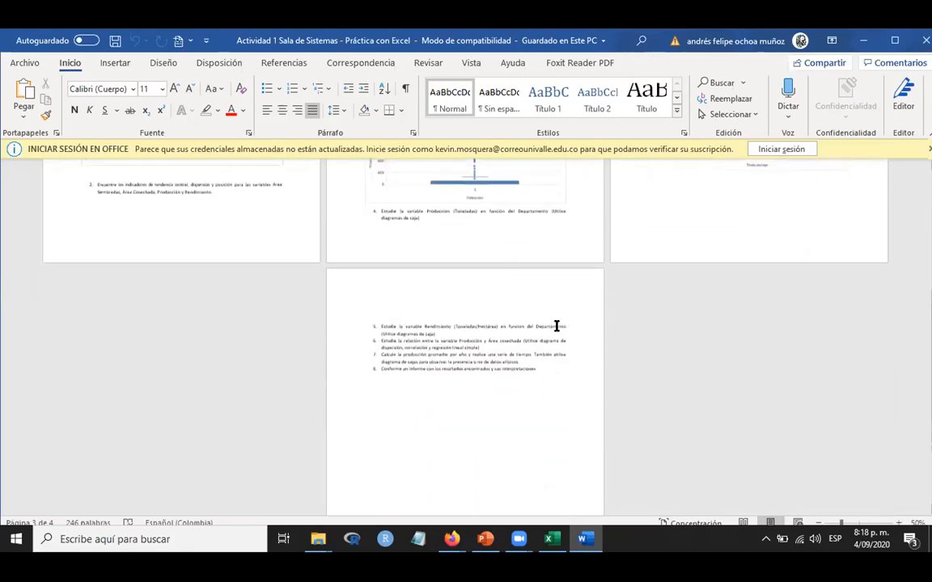
scroll(556, 325, up, 5)
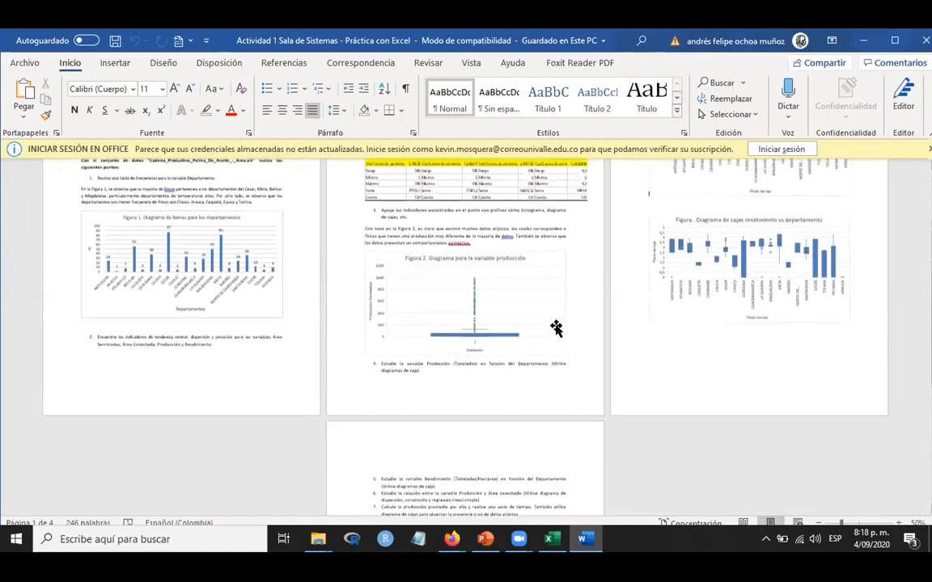
scroll(556, 325, down, 5)
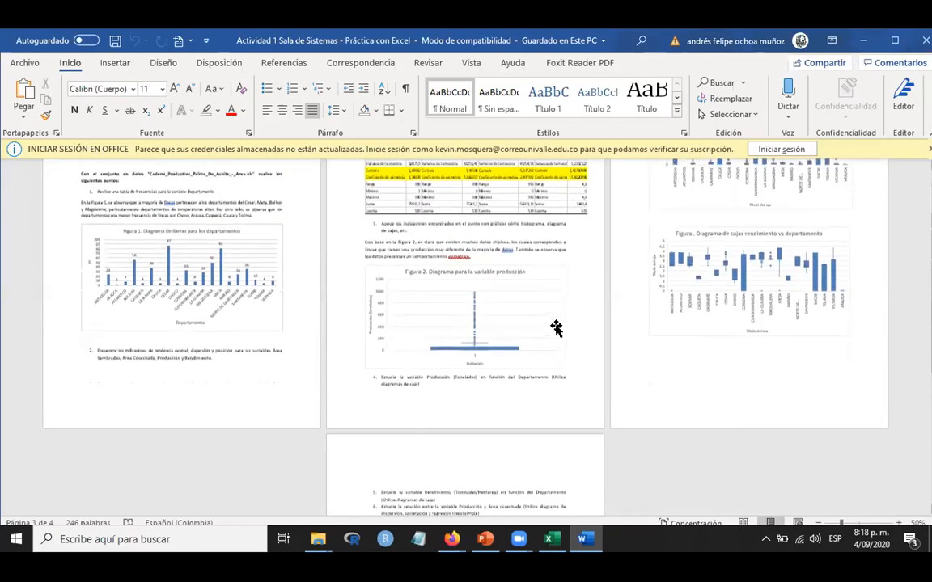
scroll(556, 325, up, 4)
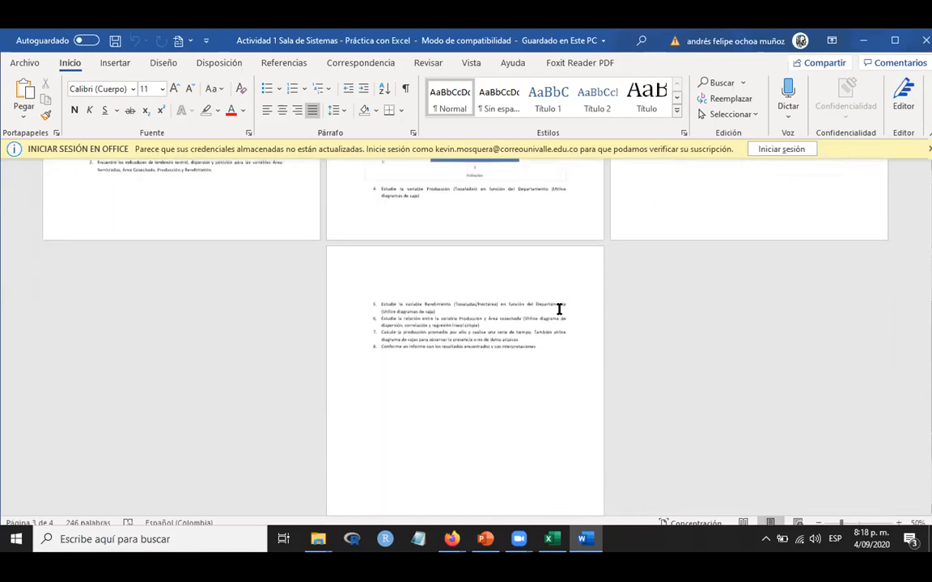
scroll(557, 311, up, 3)
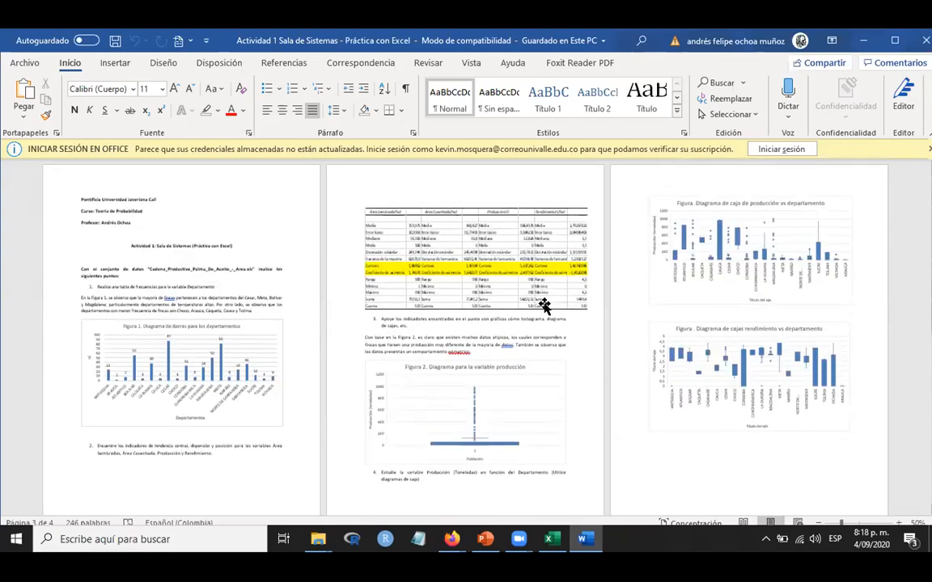
scroll(531, 301, down, 5)
scroll(529, 298, up, 6)
scroll(529, 297, down, 3)
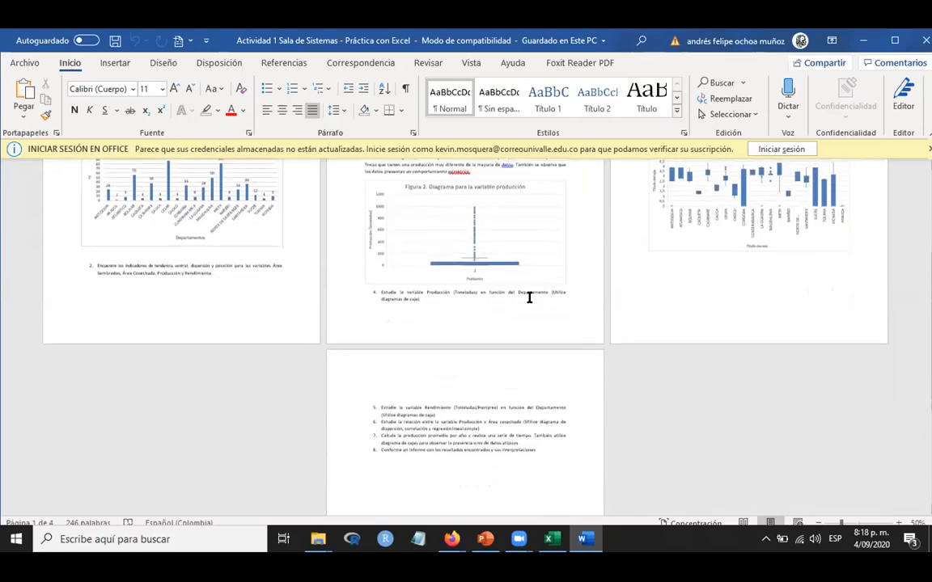
scroll(529, 298, up, 3)
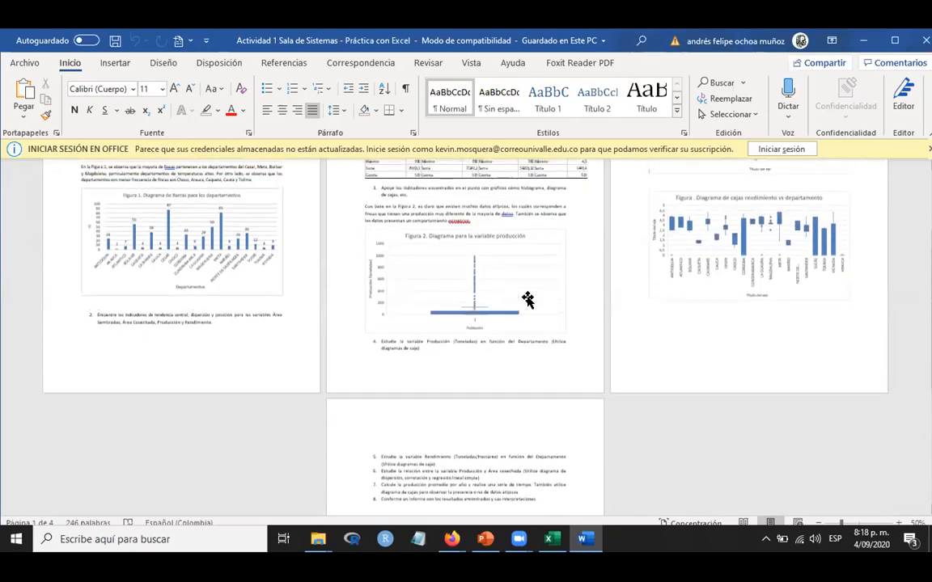
scroll(527, 300, down, 5)
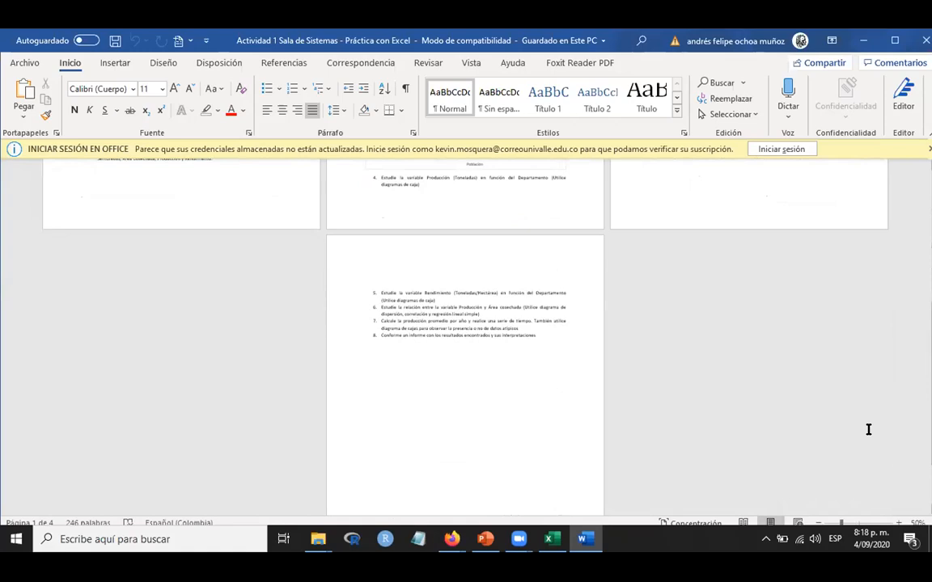
Step: Review the activity's answers, figures and remaining items with two pages side by side at 80% zoom
click(898, 524)
click(898, 524)
click(898, 523)
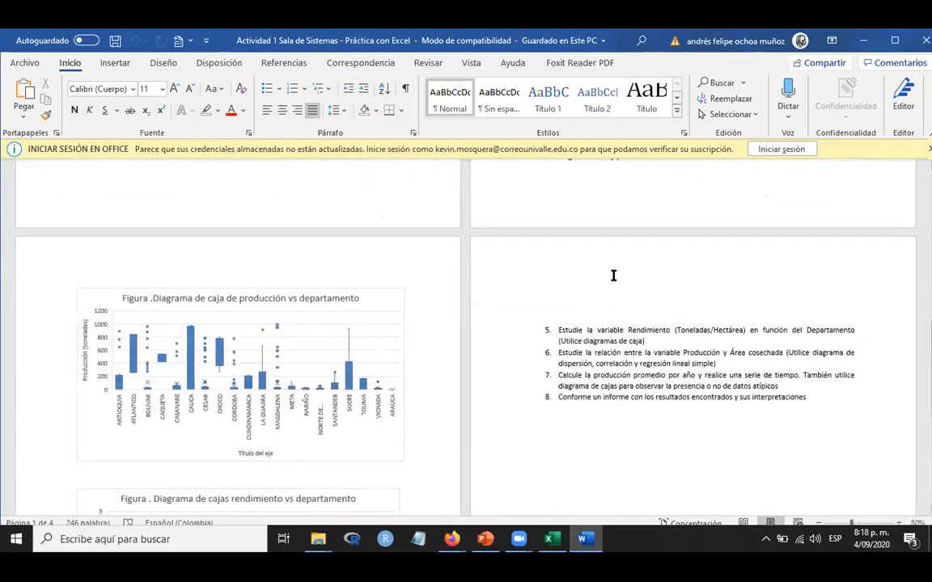
scroll(613, 275, up, 15)
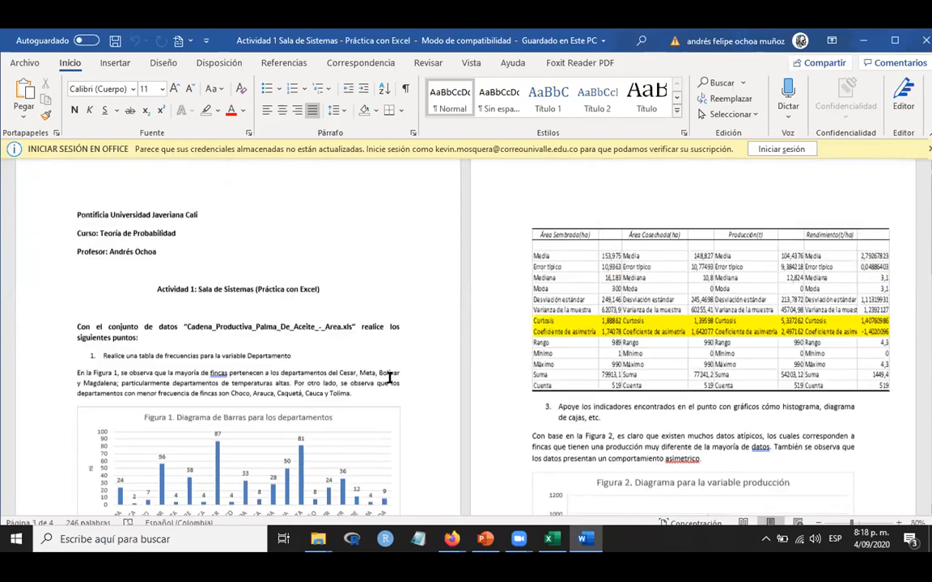
scroll(344, 297, up, 1)
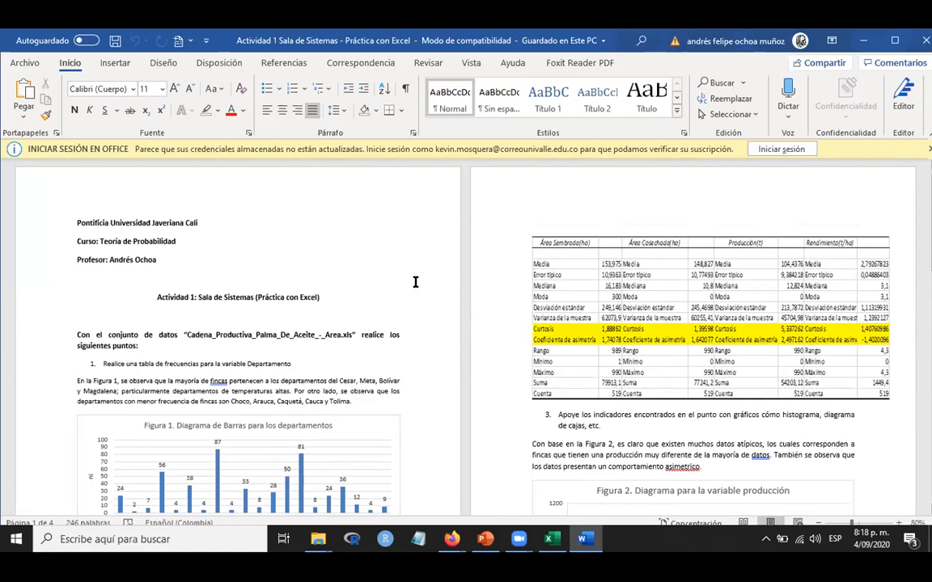
scroll(535, 337, down, 10)
scroll(535, 338, down, 10)
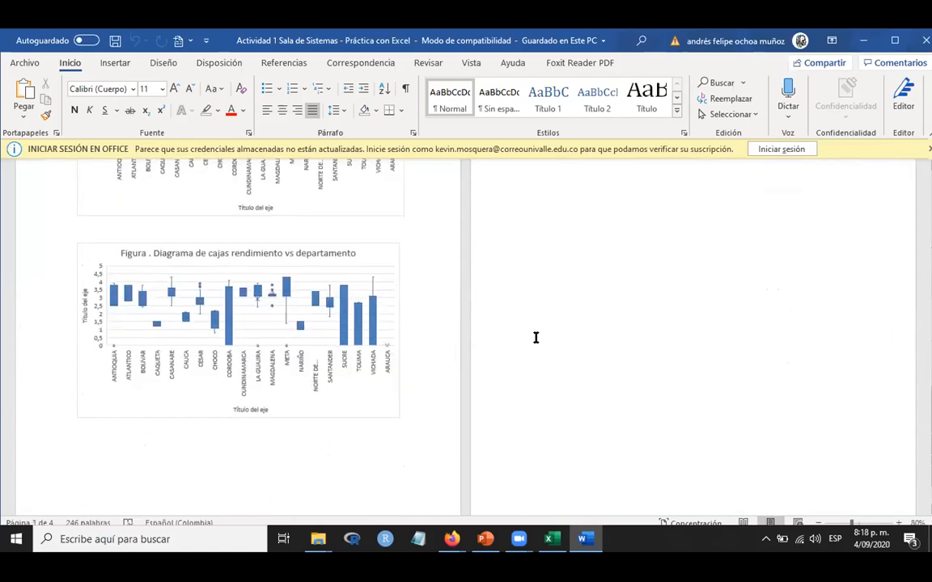
scroll(536, 338, up, 15)
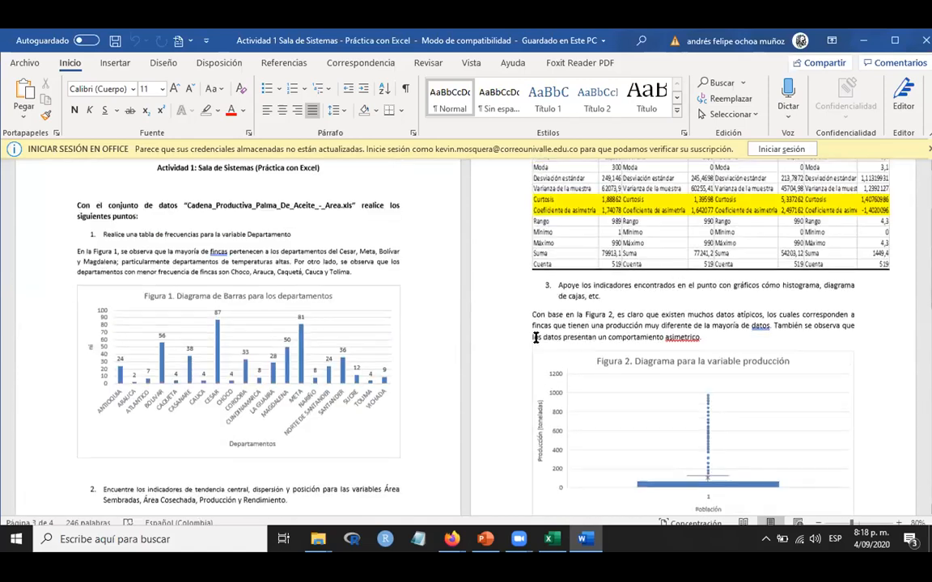
scroll(535, 337, up, 3)
scroll(536, 337, down, 1)
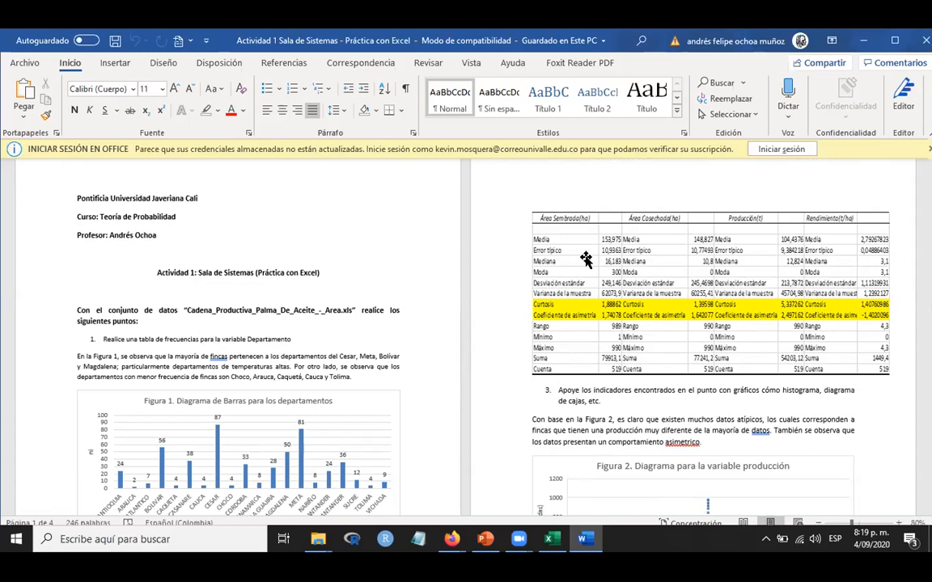
scroll(370, 250, down, 3)
scroll(372, 253, down, 15)
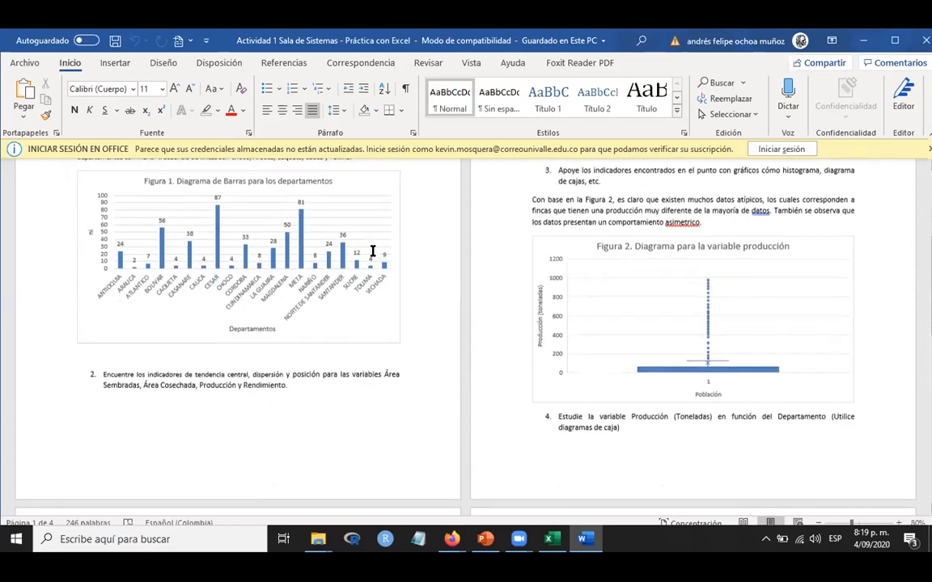
scroll(372, 253, down, 2)
scroll(373, 253, up, 3)
scroll(372, 256, up, 12)
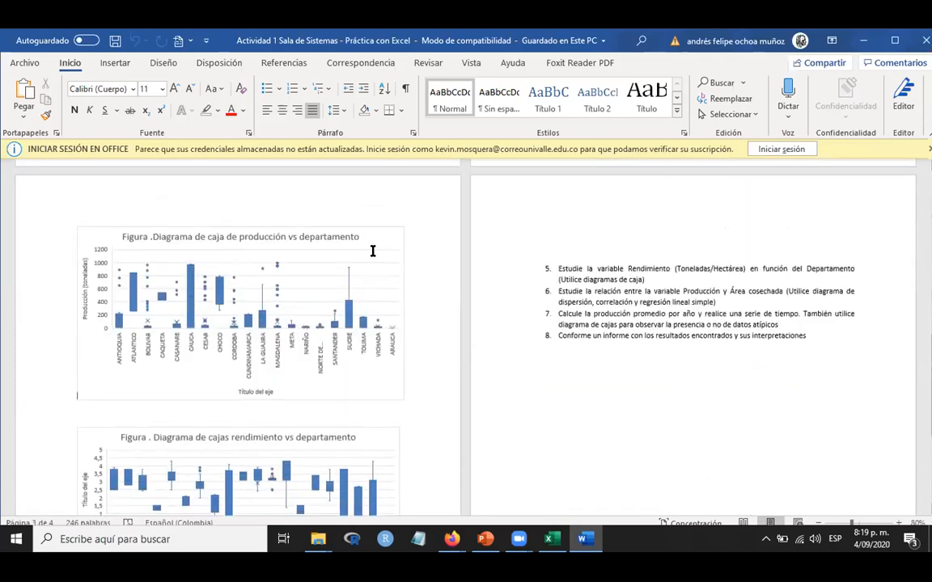
scroll(372, 256, up, 5)
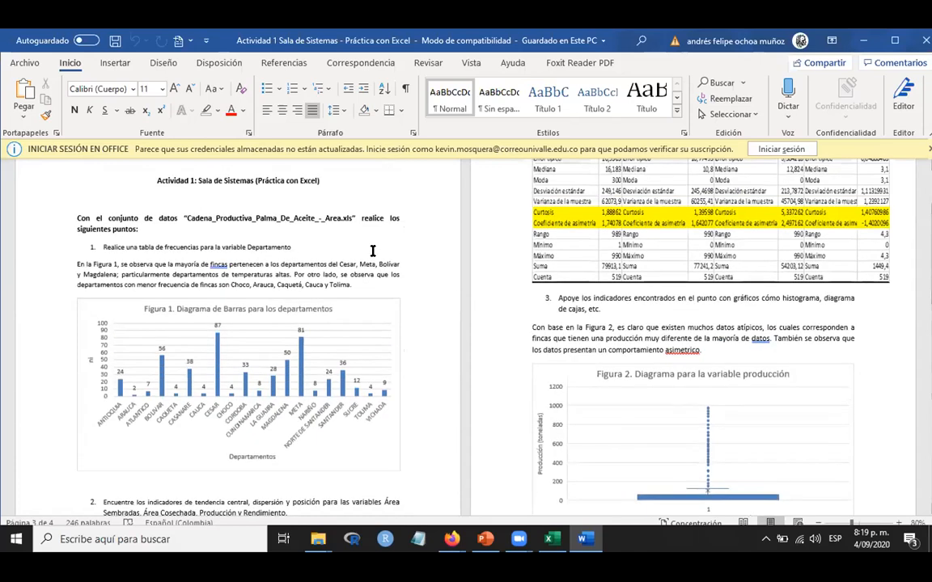